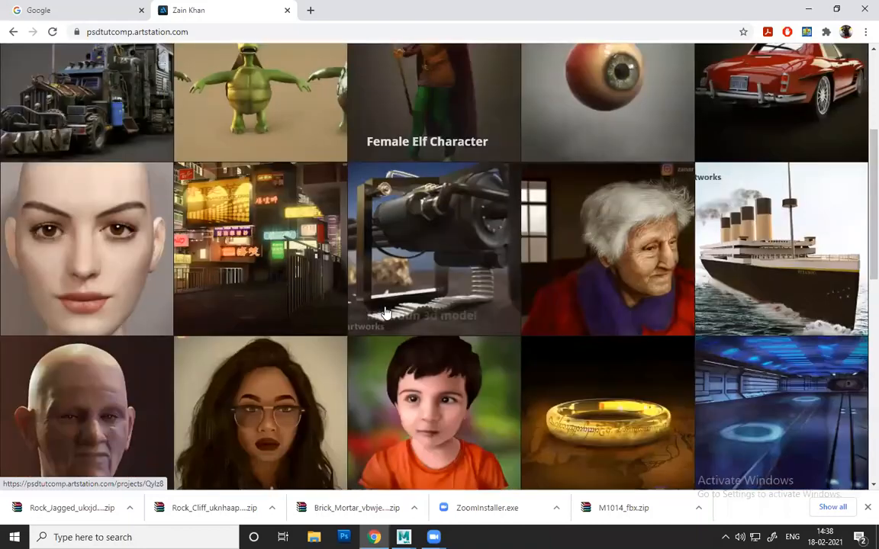
- Leave the artist's portfolio page in the browser and switch to Maya
scroll(373, 310, "up", 5)
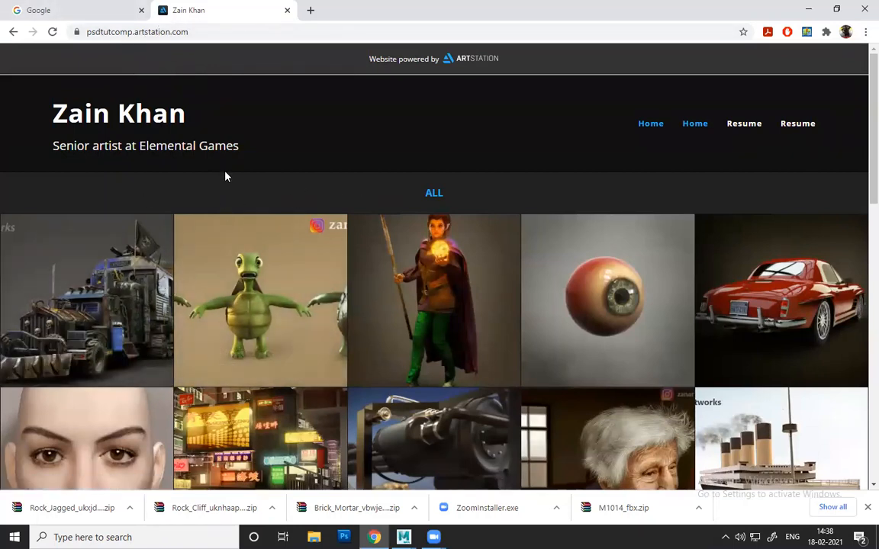
left_click(434, 537)
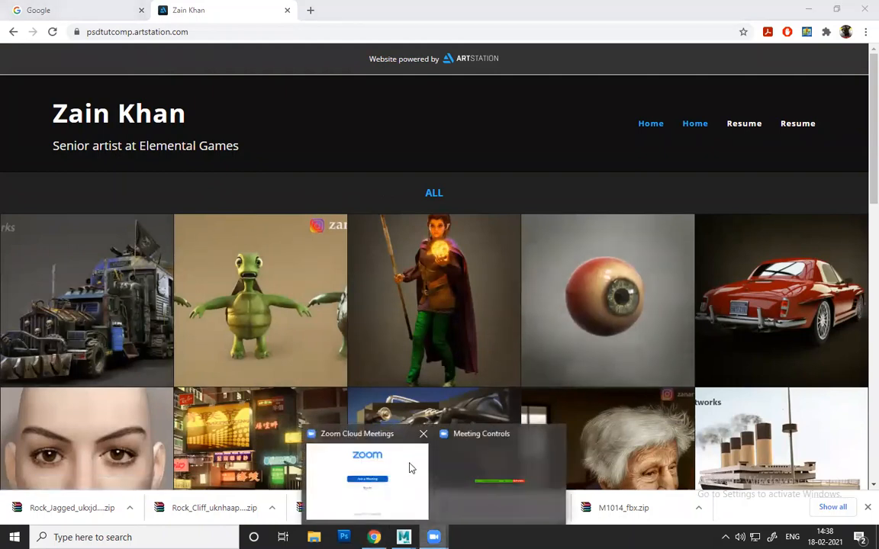
left_click(410, 467)
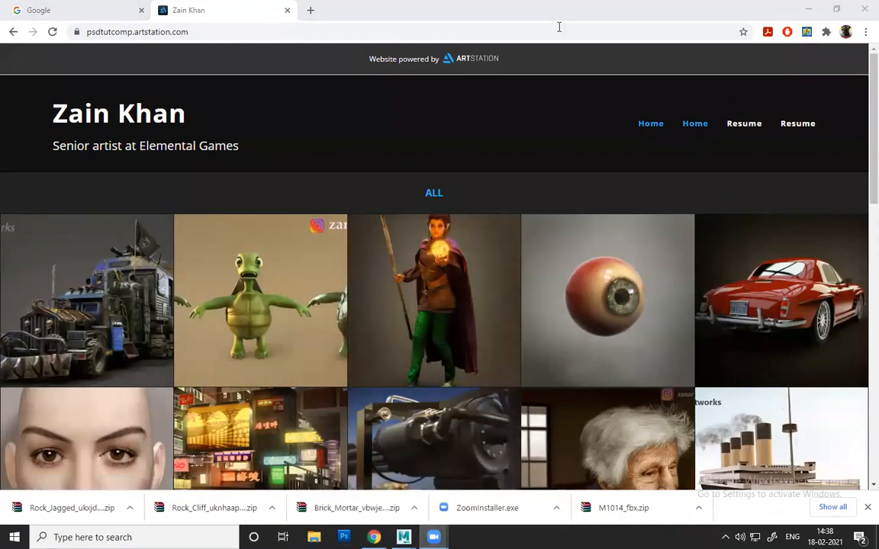
left_click(808, 9)
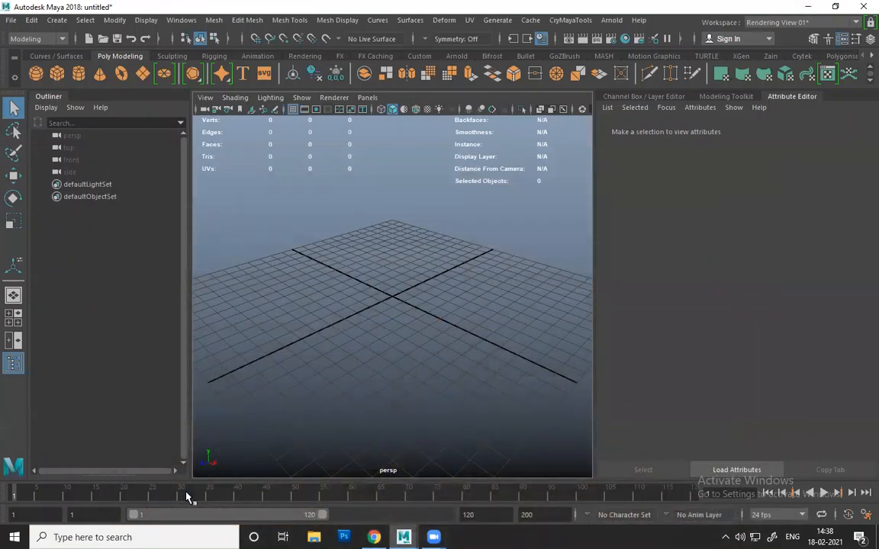
- Find Notepad through the Windows search and open it with a blank document
left_click(122, 537)
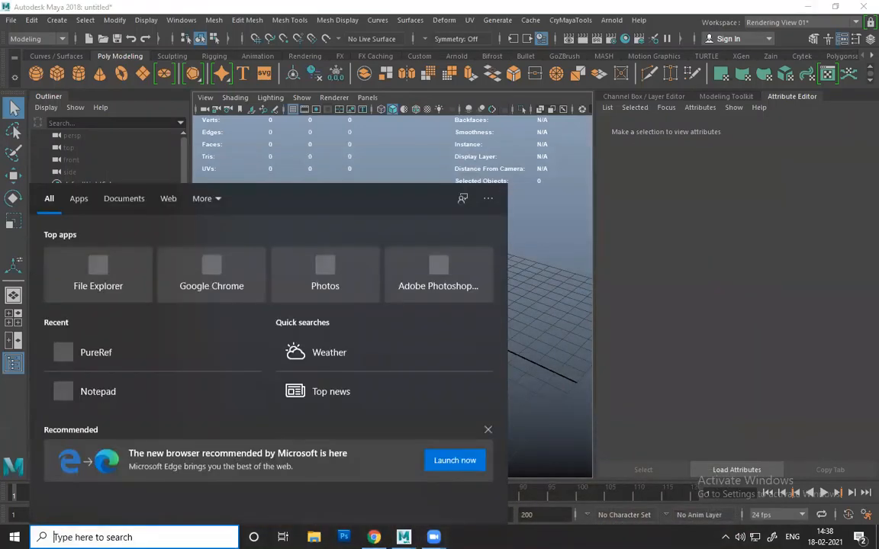
type("notepad")
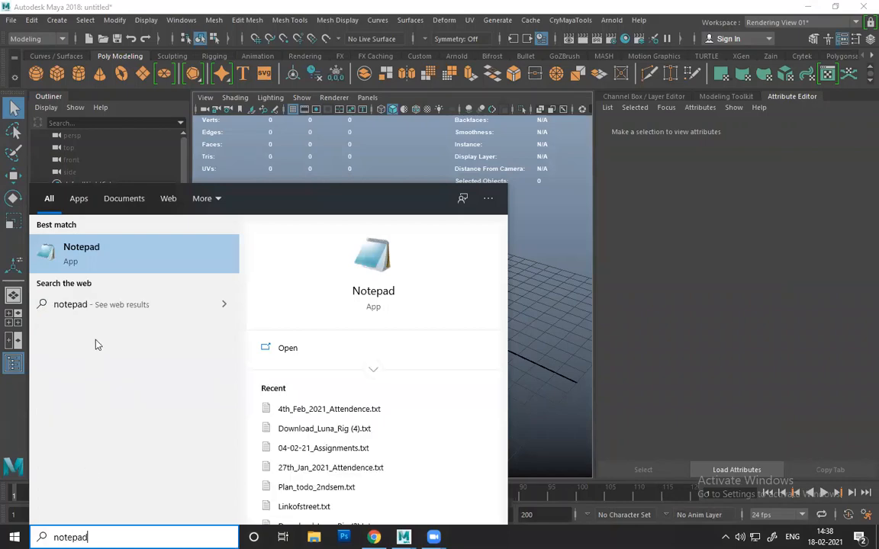
left_click(98, 255)
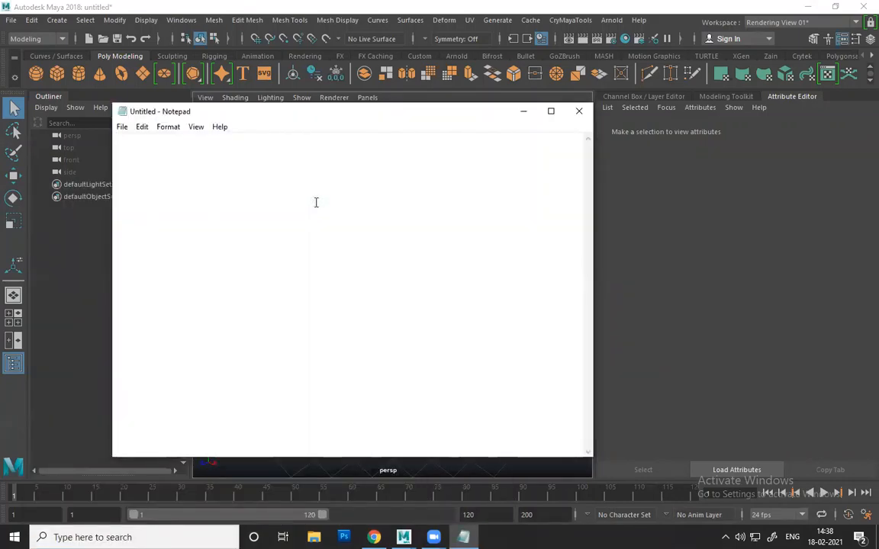
- Write "physical based renderring" in the blank note and minimize Notepad to return to Maya
type("ph")
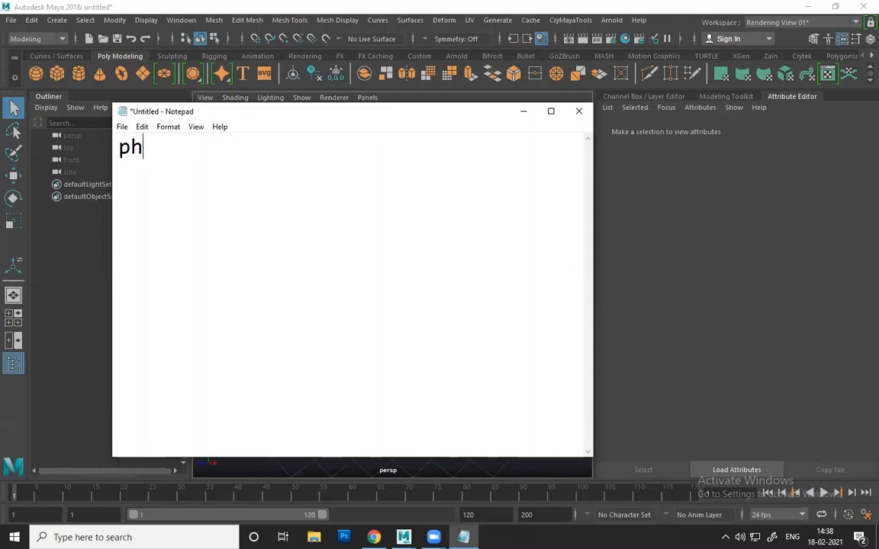
type("ysical ")
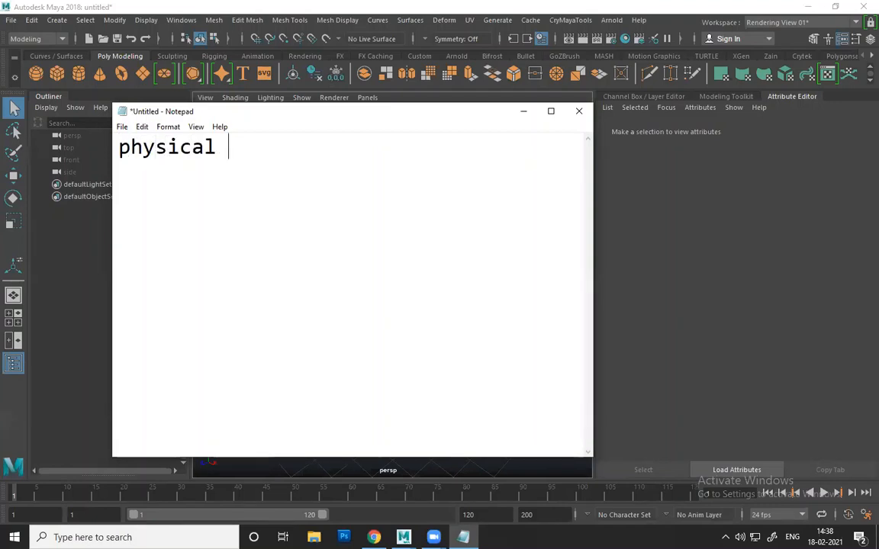
type("based")
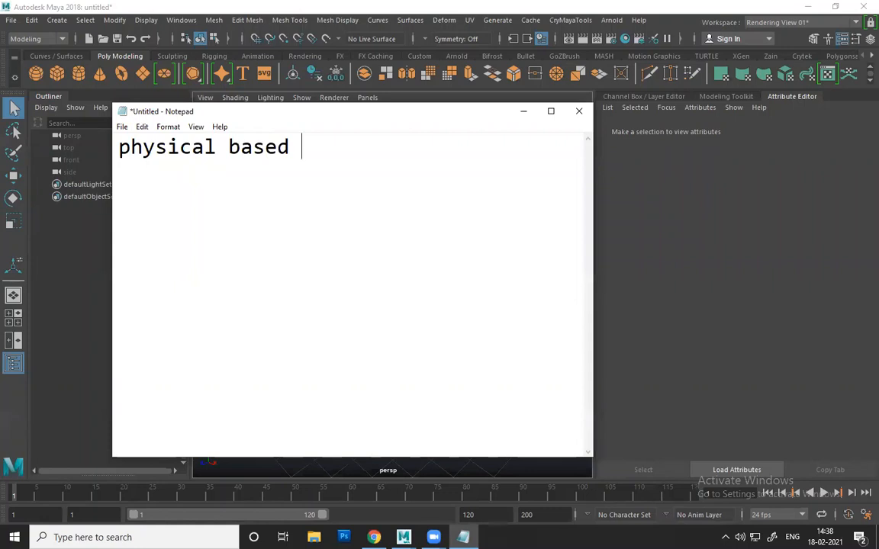
type(" render")
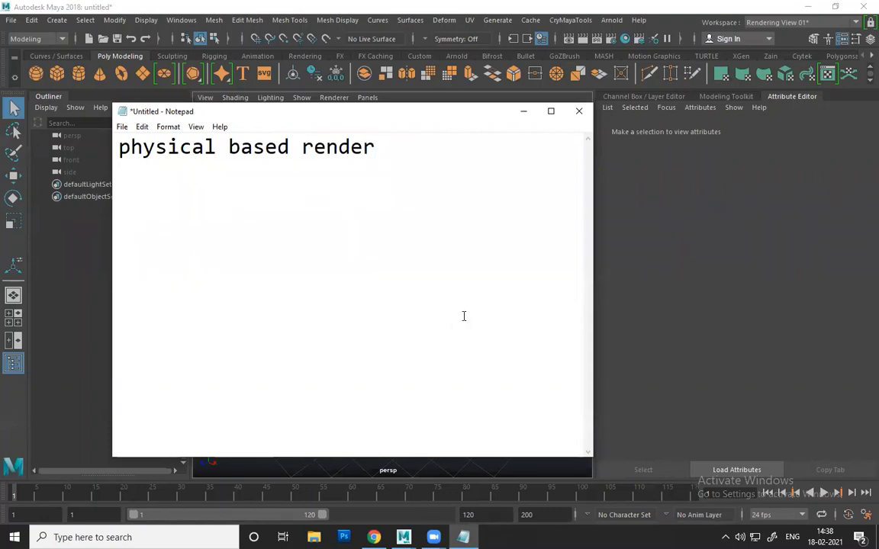
left_click(381, 158)
type("ring")
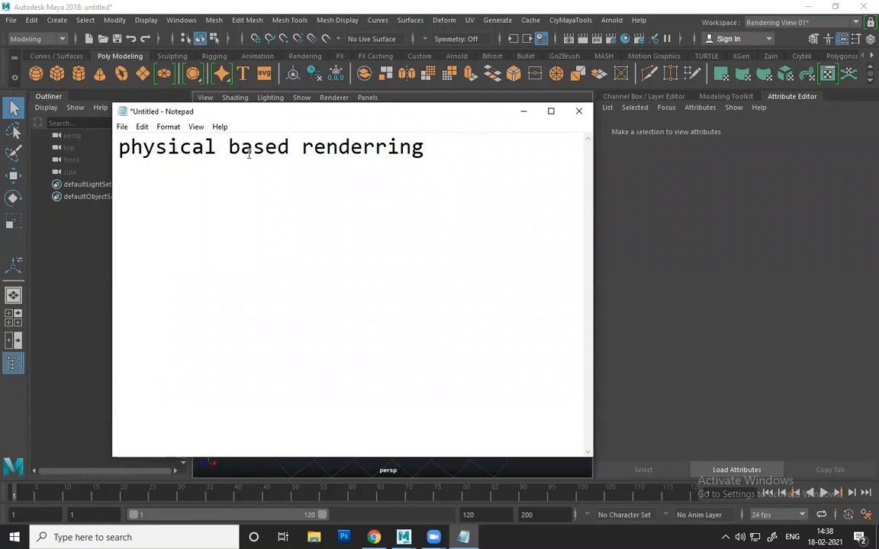
left_click(523, 112)
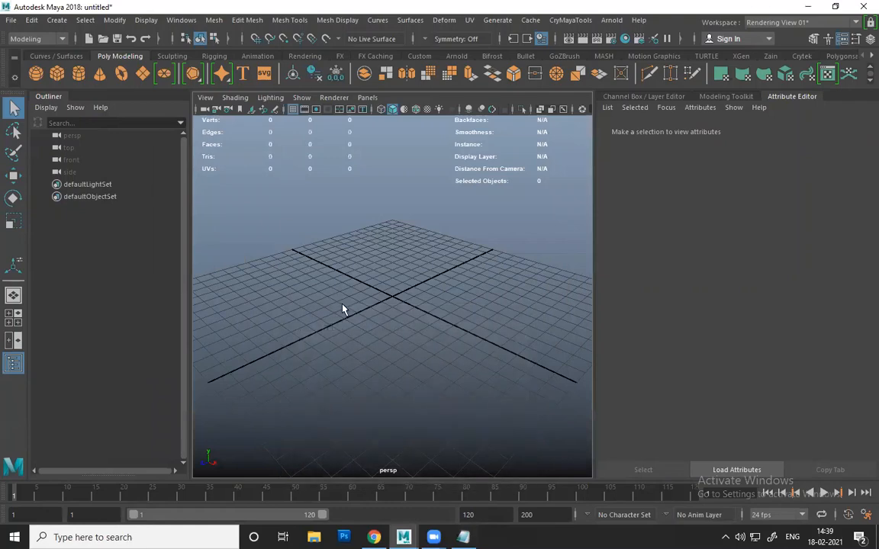
- Create a single-face polygon plane, scale it to cover the grid, and raise it slightly above the grid
left_click_drag(356, 293, 320, 282, "alt")
left_click_drag(210, 99, 661, 439, "alt")
key("r")
left_click_drag(463, 296, 390, 236, "alt")
key("w")
left_click_drag(425, 269, 446, 275, "alt")
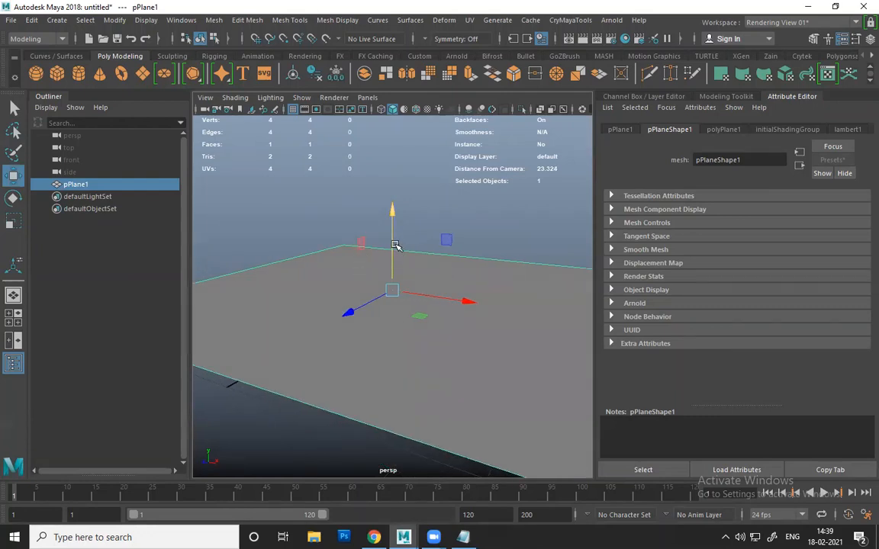
left_click_drag(392, 242, 392, 240)
scroll(415, 289, "down", 3)
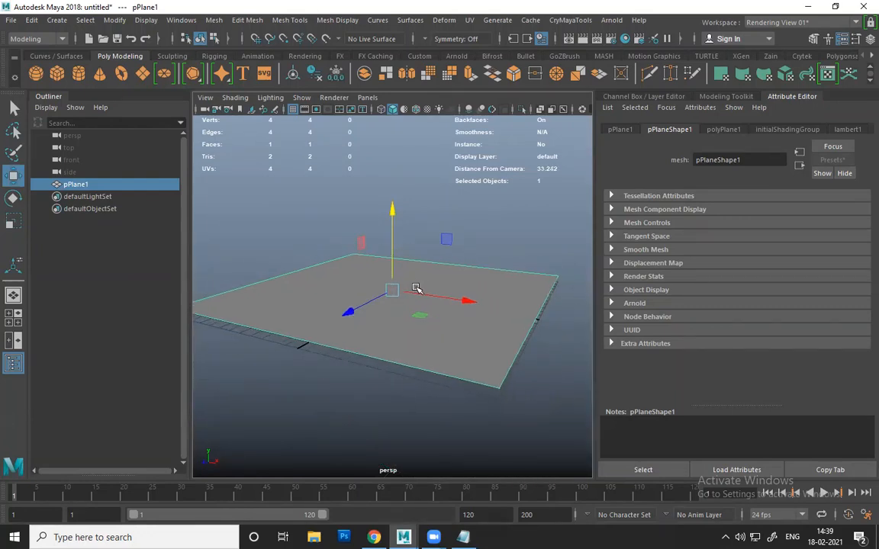
left_click_drag(416, 289, 390, 291, "alt")
left_click_drag(318, 233, 319, 245, "alt")
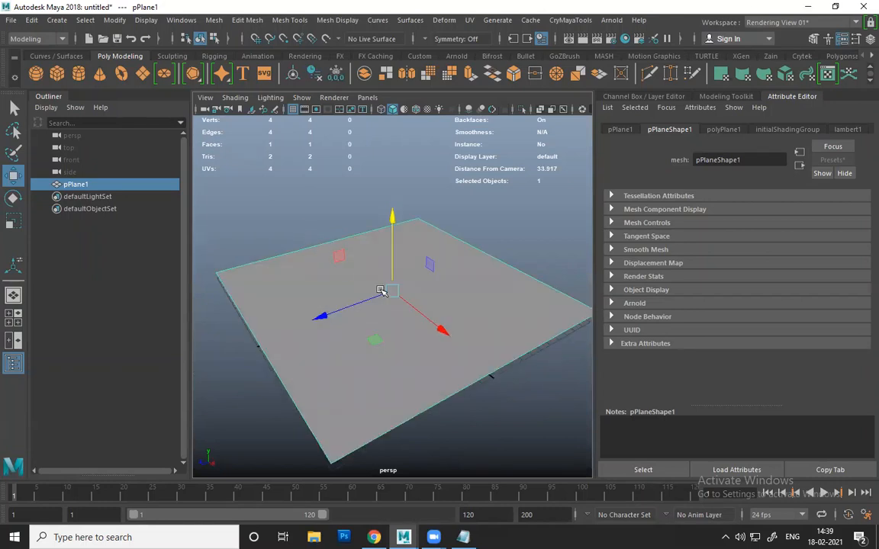
left_click_drag(401, 350, 368, 292, "alt")
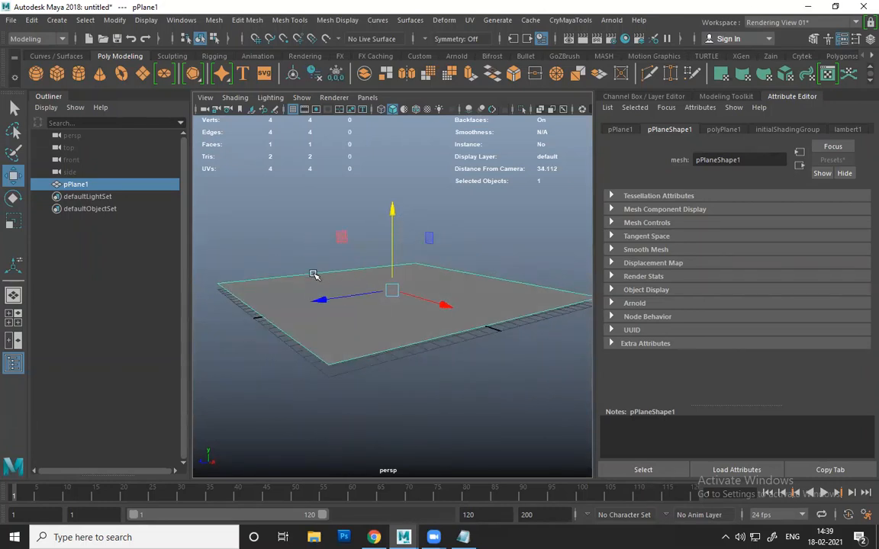
left_click_drag(313, 275, 343, 357, "alt")
left_click_drag(412, 334, 390, 329, "alt")
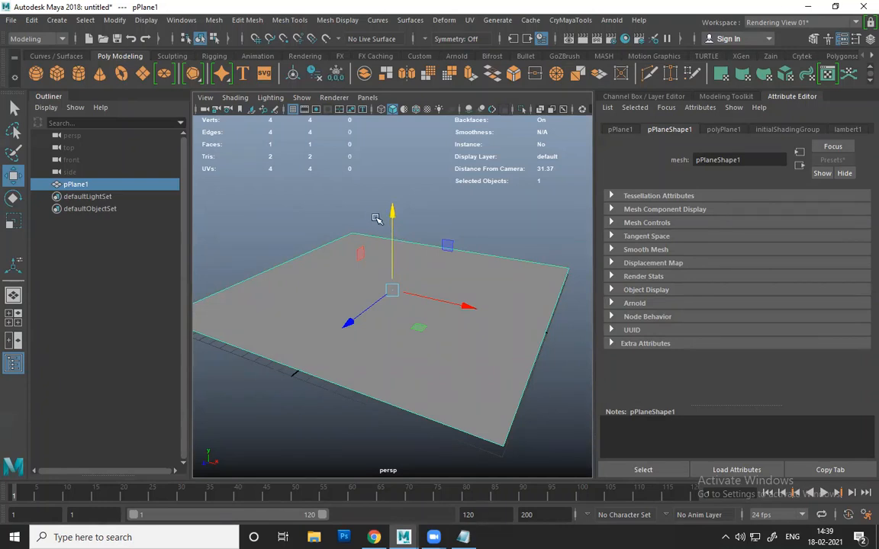
left_click_drag(395, 245, 378, 241, "alt")
scroll(374, 235, "up", 2)
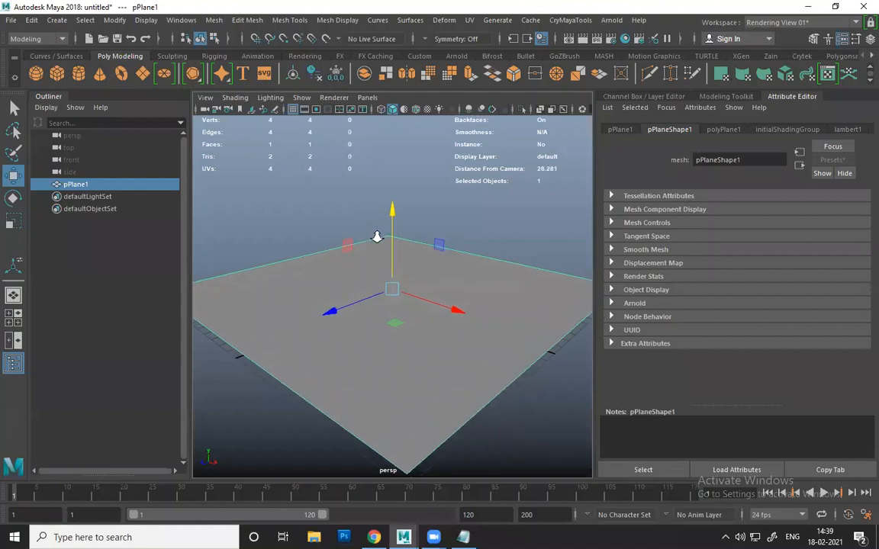
left_click_drag(410, 283, 352, 281, "alt")
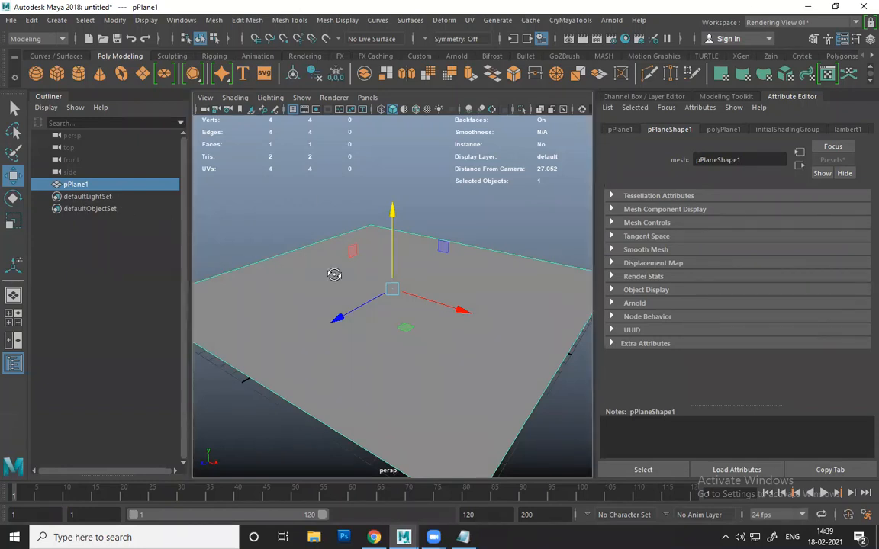
left_click_drag(329, 274, 350, 301, "alt")
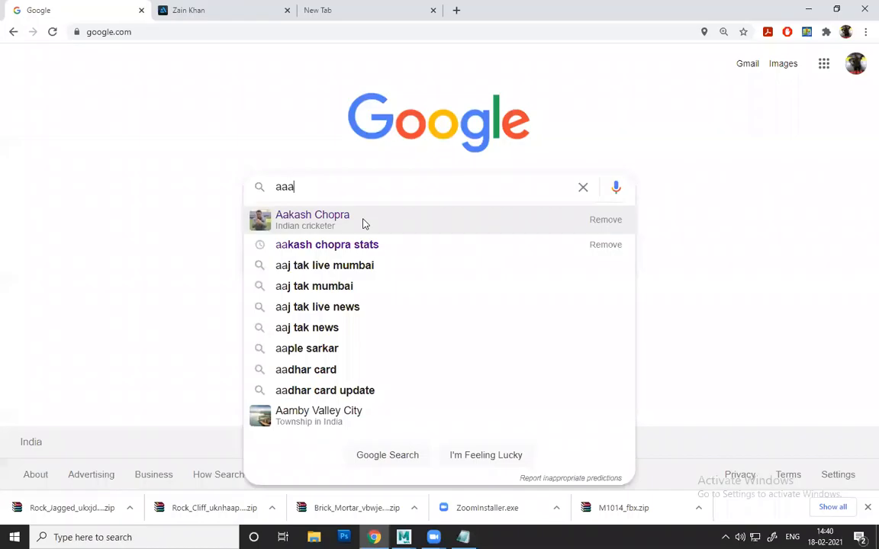
- Search Google for "aaa games pbr" and show the image results
type("games p")
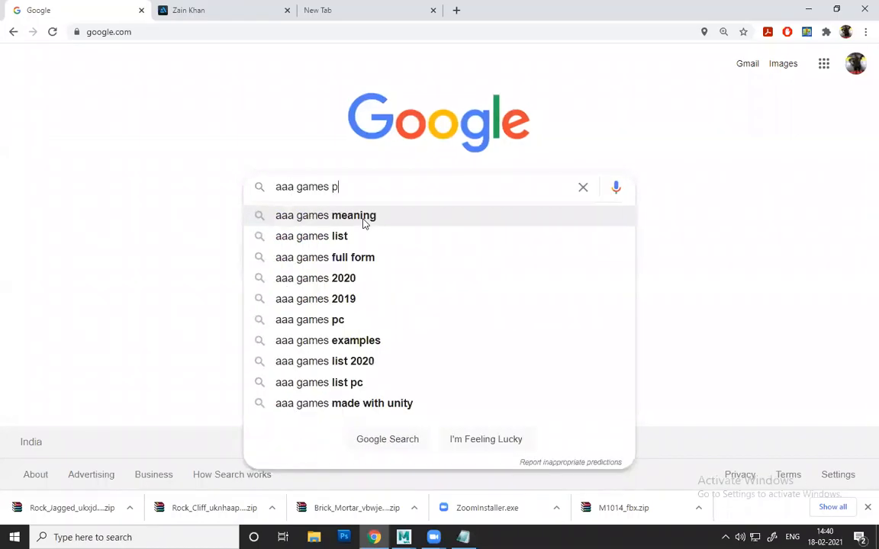
type("br")
key("Return")
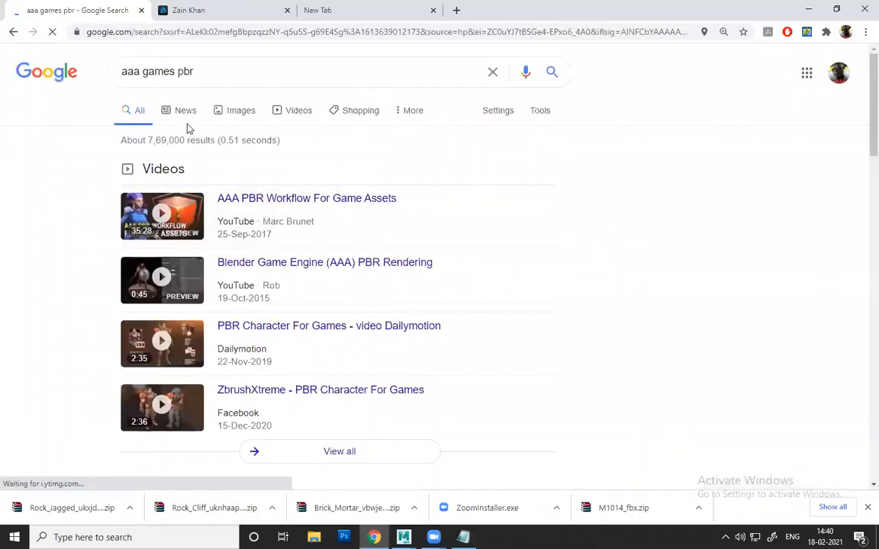
left_click(221, 111)
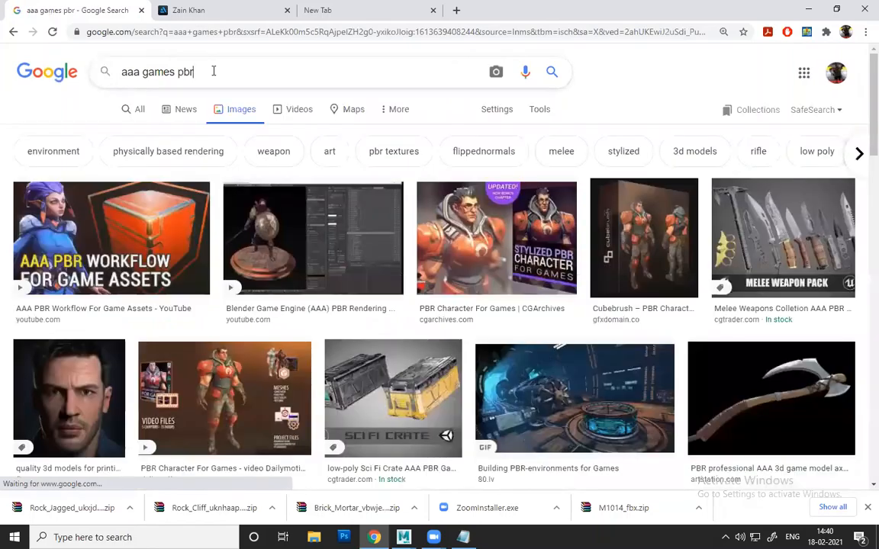
- Change the image search to "aaa games" and preview game screenshots among the results
left_click(214, 71)
key("BackSpace")
key("BackSpace")
key("BackSpace")
key("BackSpace")
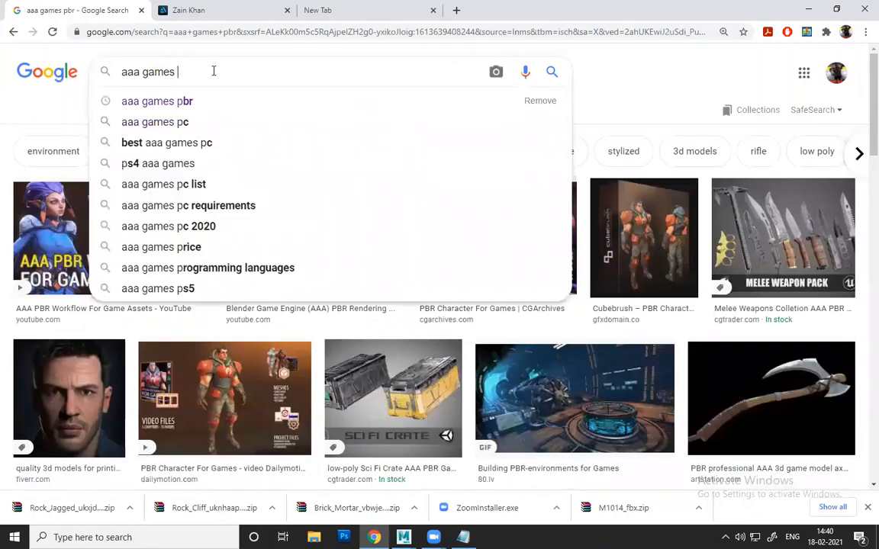
key("Return")
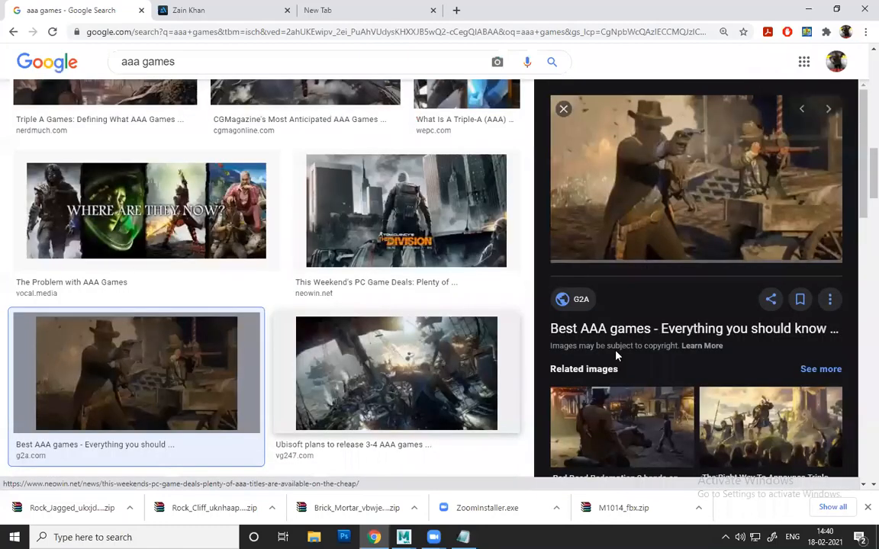
scroll(384, 179, "down", 3)
left_click(385, 179)
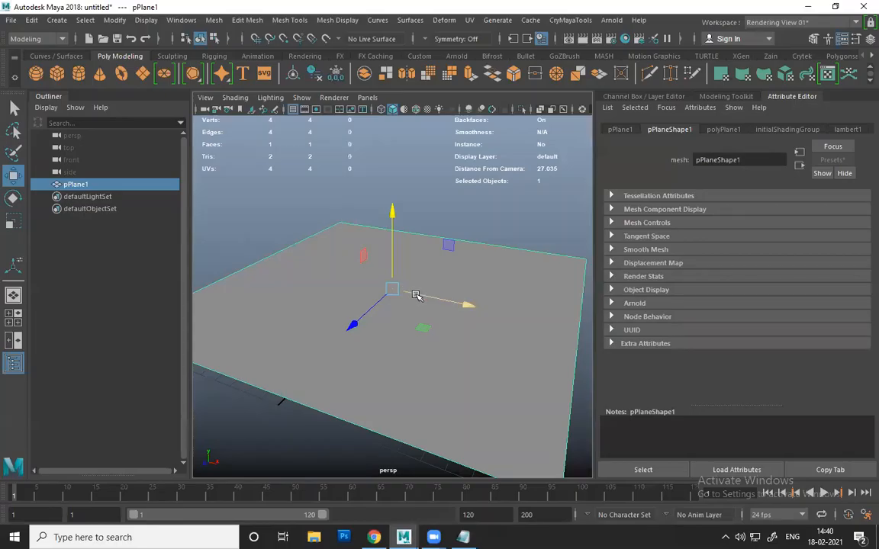
- Return to Maya and raise the plane a little higher above the grid
left_click_drag(410, 286, 471, 259, "alt")
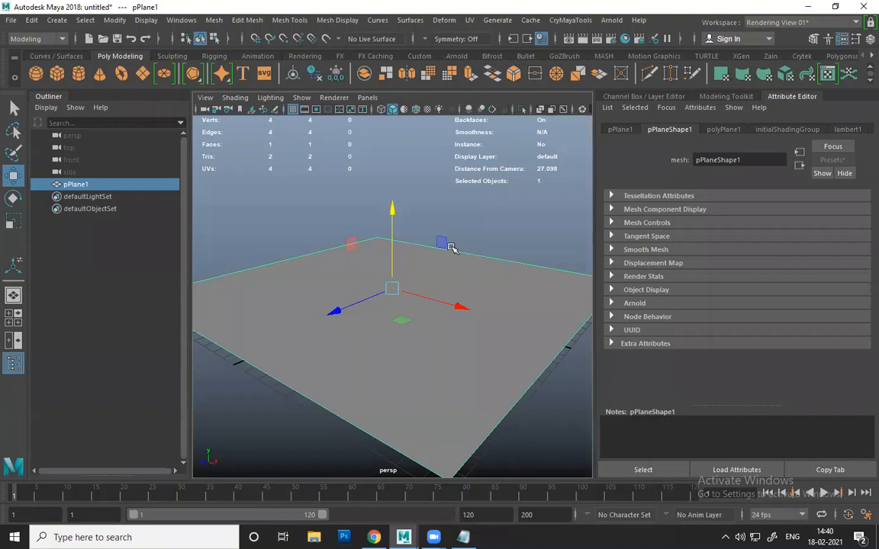
scroll(463, 227, "down", 3)
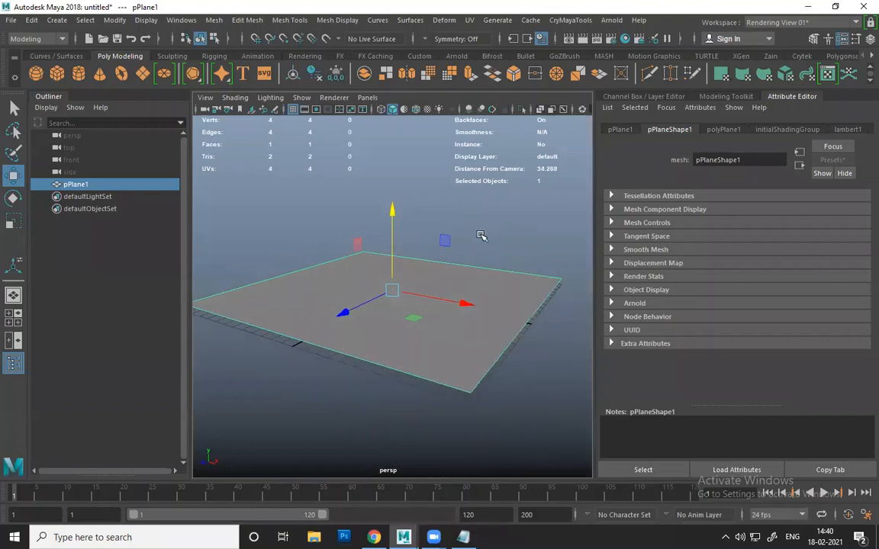
left_click_drag(480, 235, 487, 240, "alt")
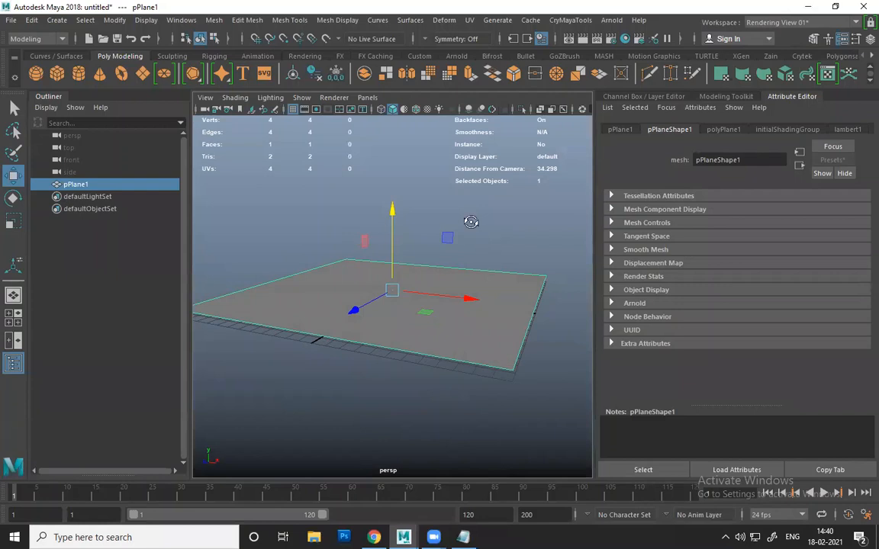
left_click_drag(467, 222, 435, 235, "alt")
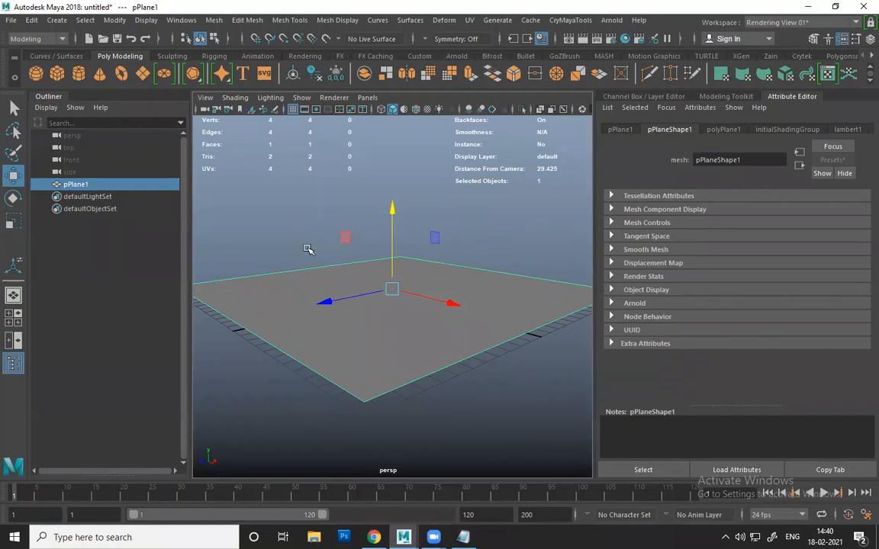
left_click_drag(308, 249, 348, 245, "alt")
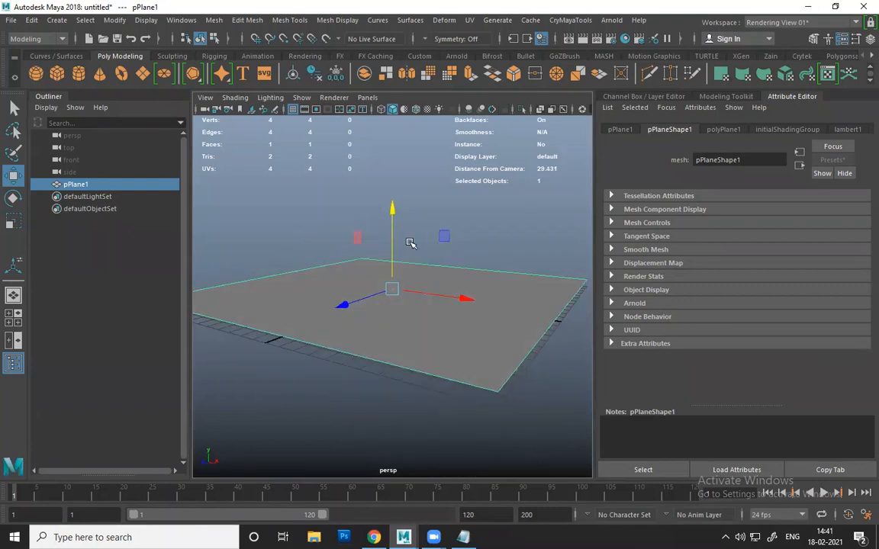
left_click_drag(393, 218, 393, 213)
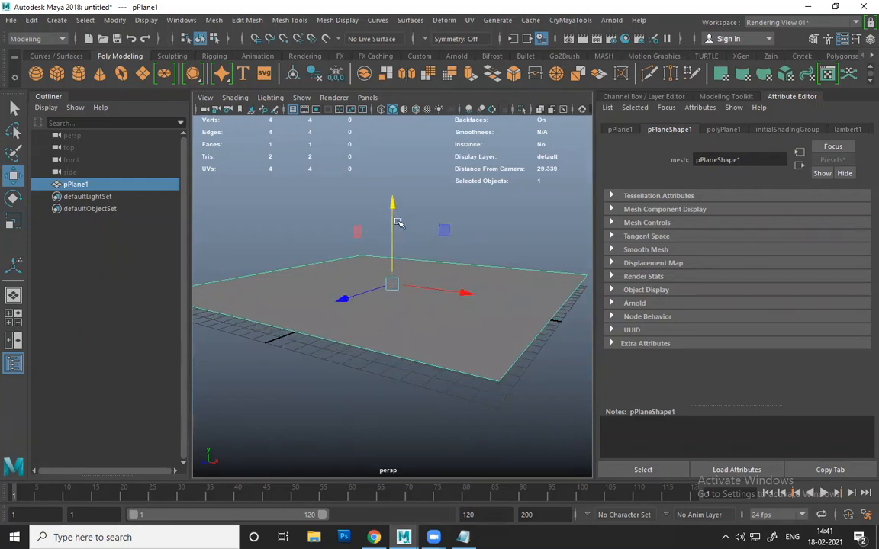
left_click_drag(368, 273, 592, 198, "alt")
scroll(432, 280, "up", 3)
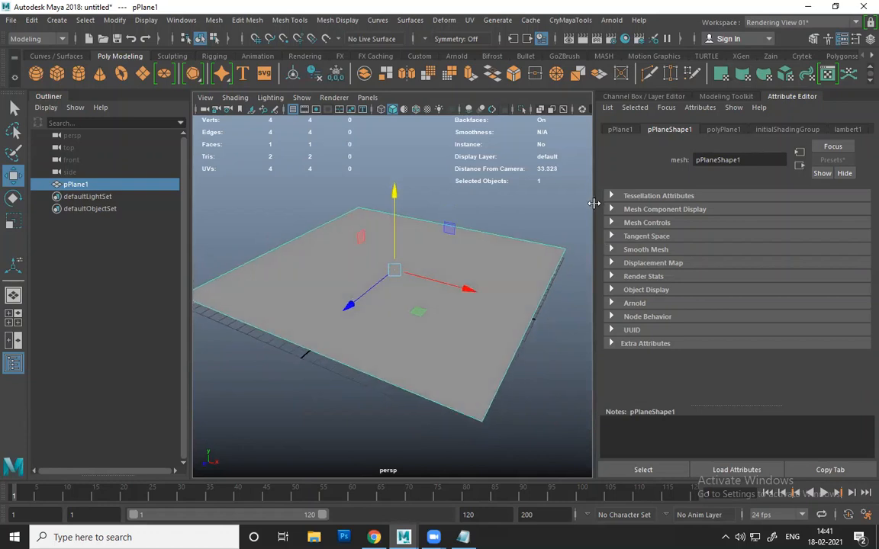
left_click_drag(490, 236, 468, 237, "alt")
scroll(468, 238, "up", 3)
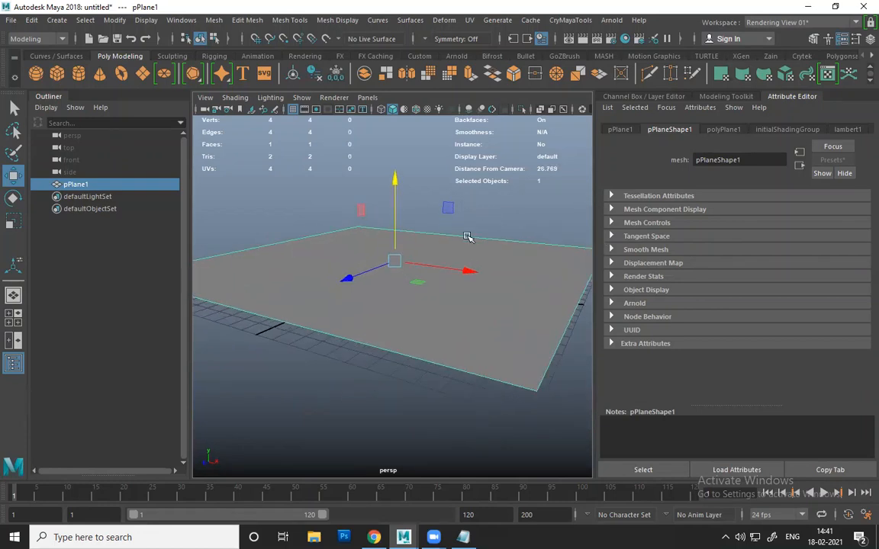
scroll(447, 231, "down", 3)
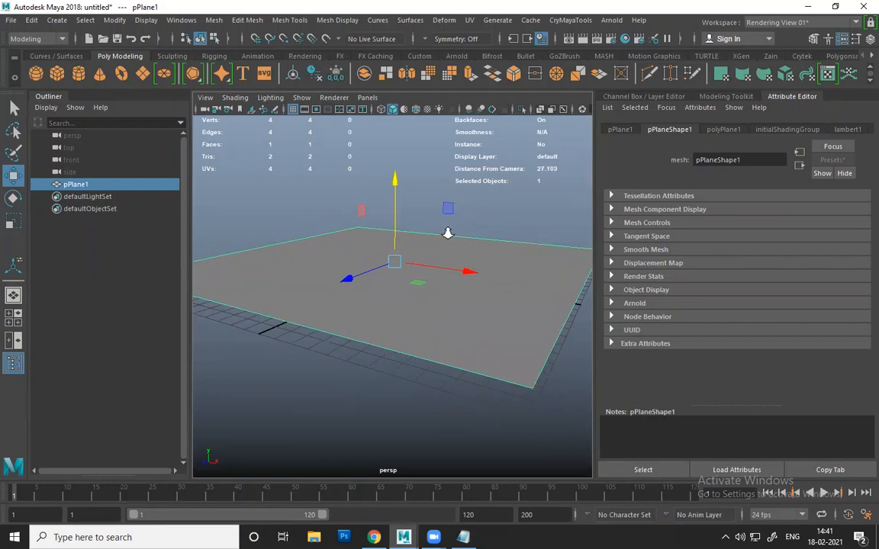
left_click_drag(439, 242, 398, 215, "alt")
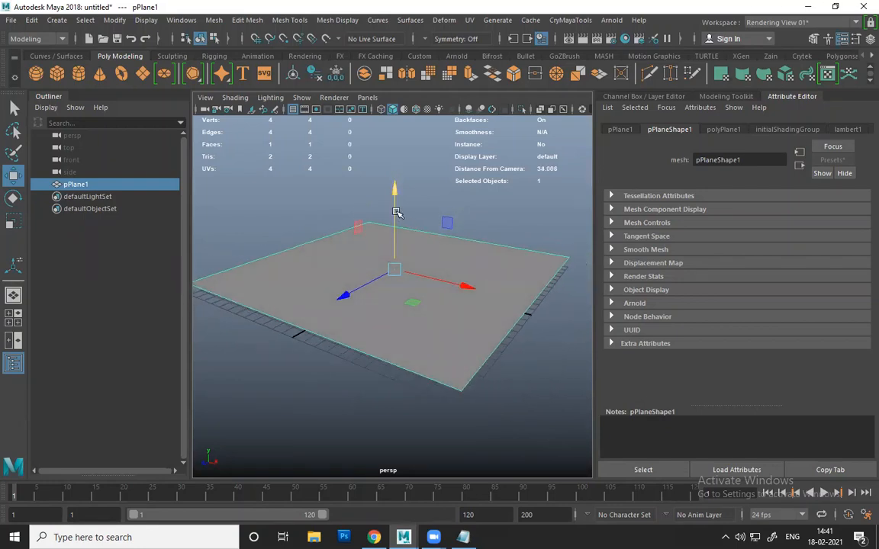
left_click_drag(455, 298, 451, 262, "alt")
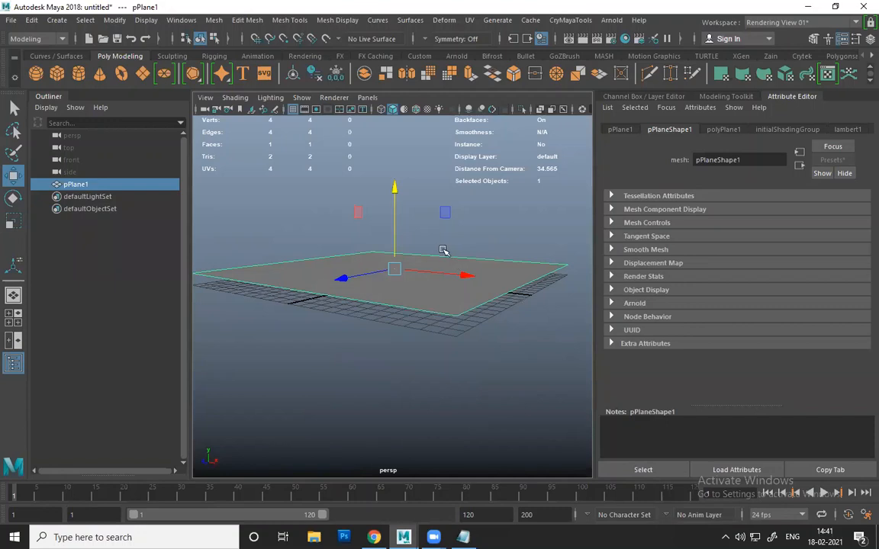
left_click_drag(435, 261, 437, 264, "alt")
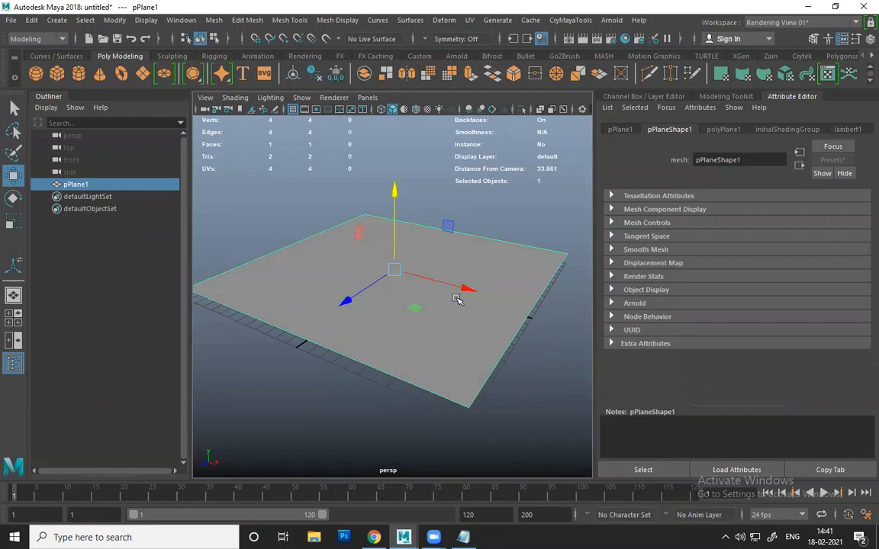
left_click_drag(447, 288, 450, 287, "alt")
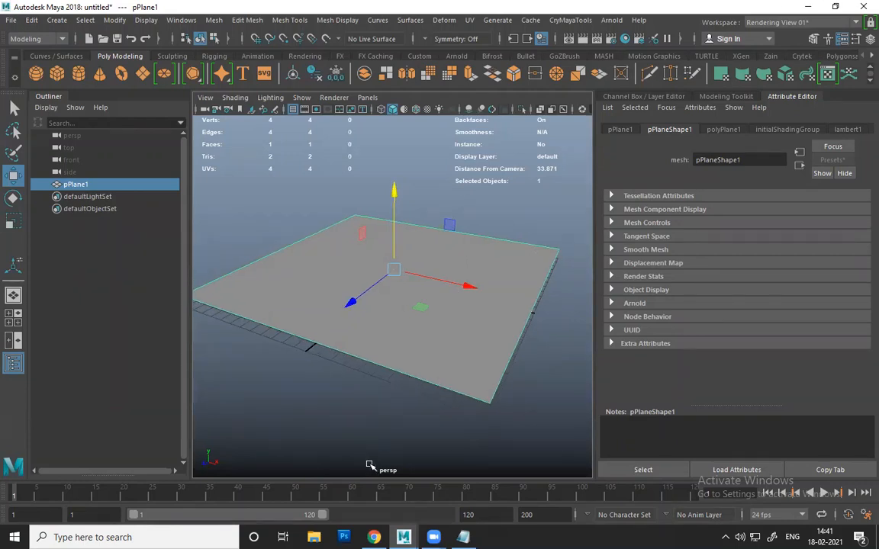
left_click(314, 537)
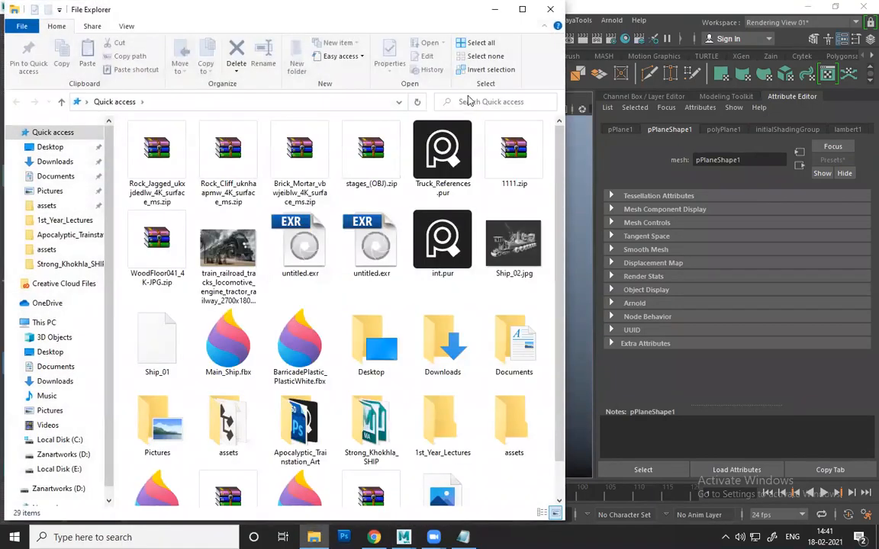
left_click_drag(498, 15, 449, 92)
left_click(446, 89)
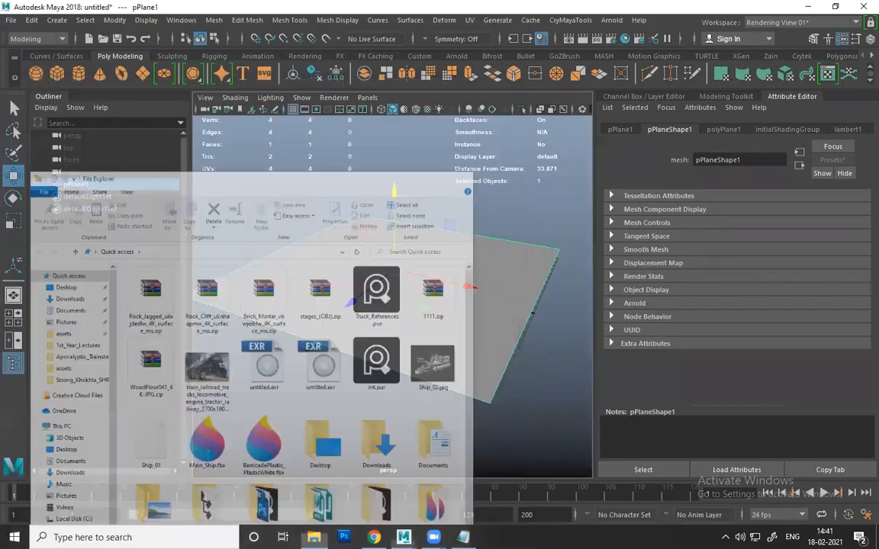
- Show the desktop with its refreshed shortcuts and launch Substance Painter from there
key("super+d")
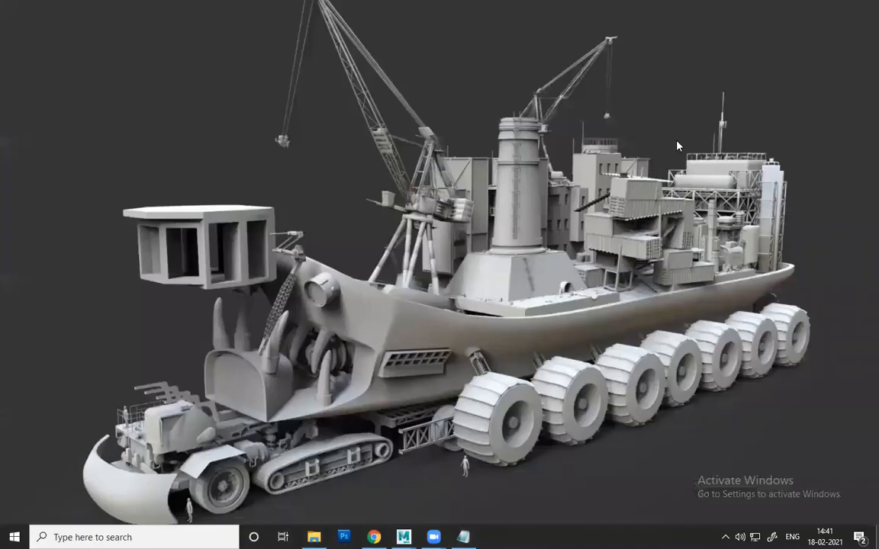
right_click(577, 135)
left_click(640, 171)
right_click(603, 116)
left_click(661, 155)
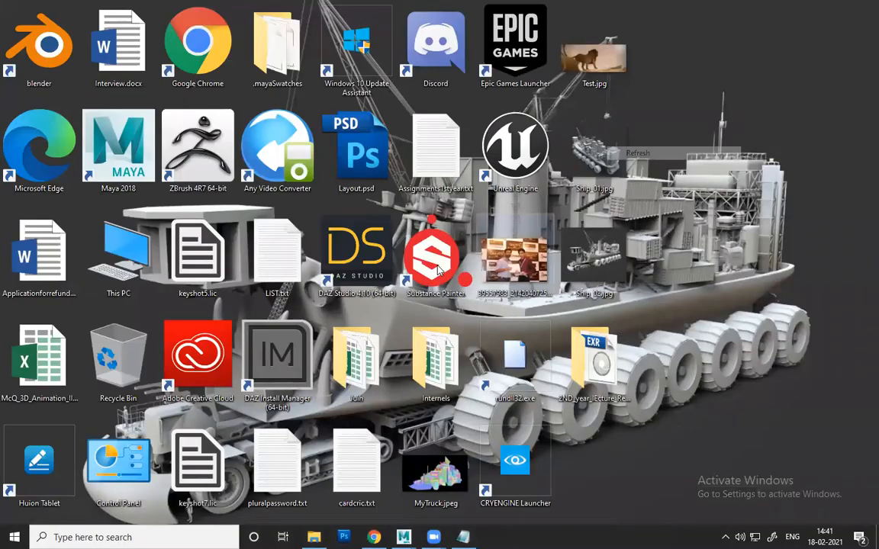
right_click(436, 237)
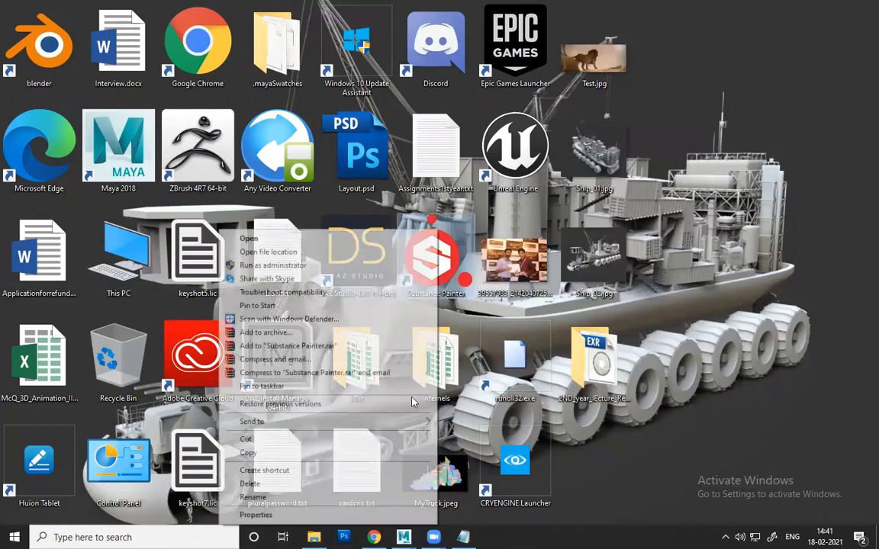
mouse_move(433, 537)
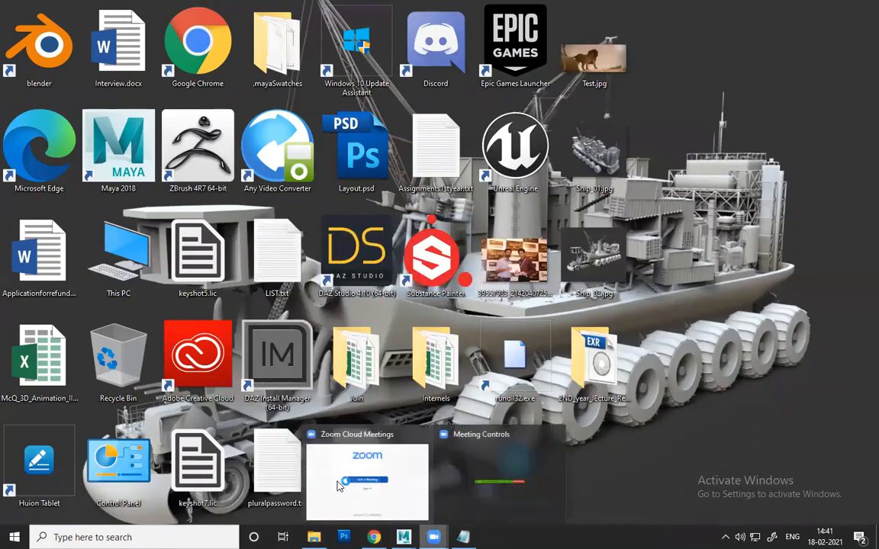
left_click(339, 486)
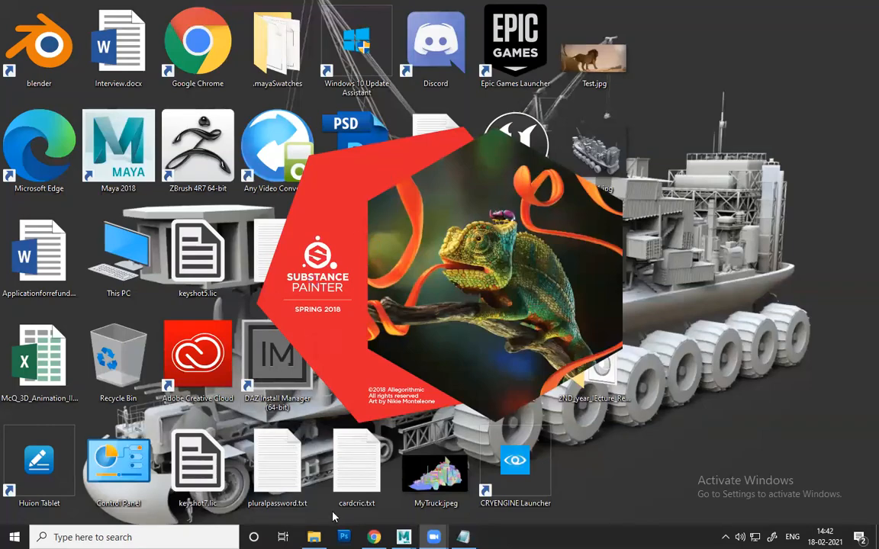
- Continue past Substance Painter's GPU troubleshooting warning and close its welcome window
left_click(374, 538)
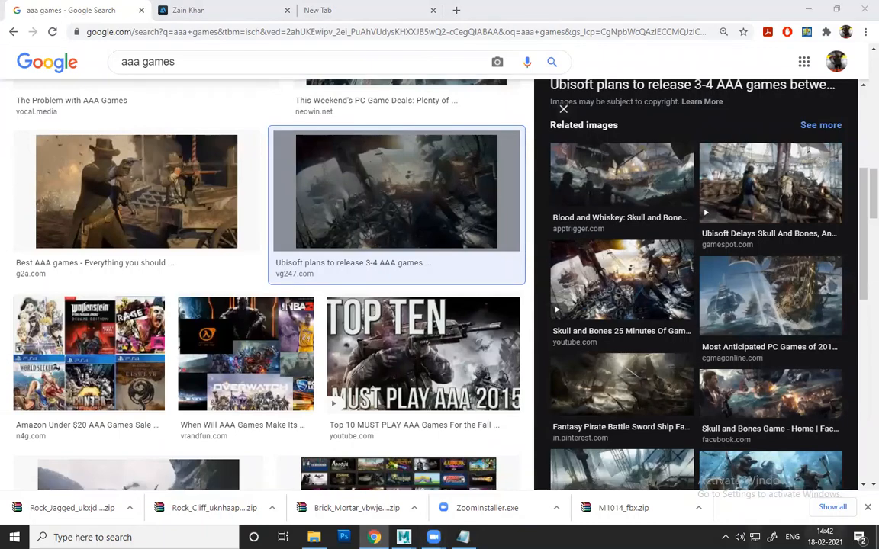
left_click(876, 537)
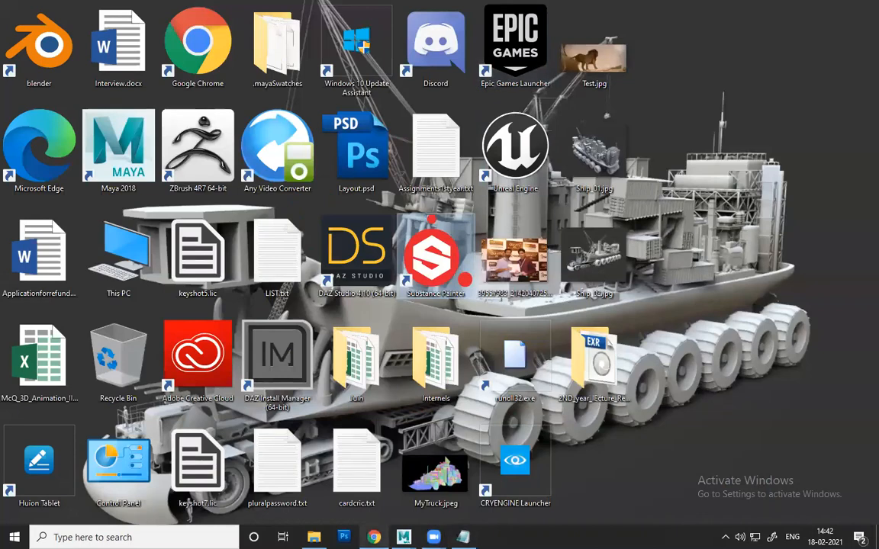
mouse_move(403, 537)
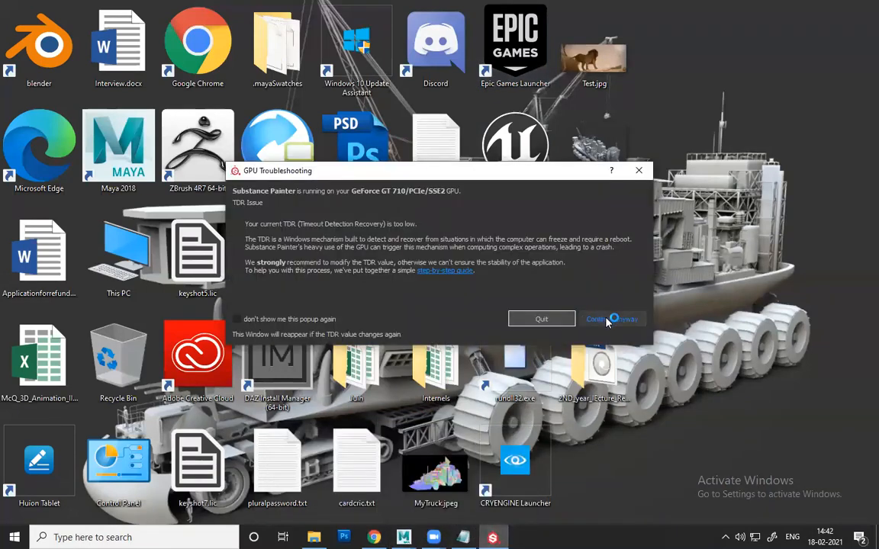
left_click(614, 316)
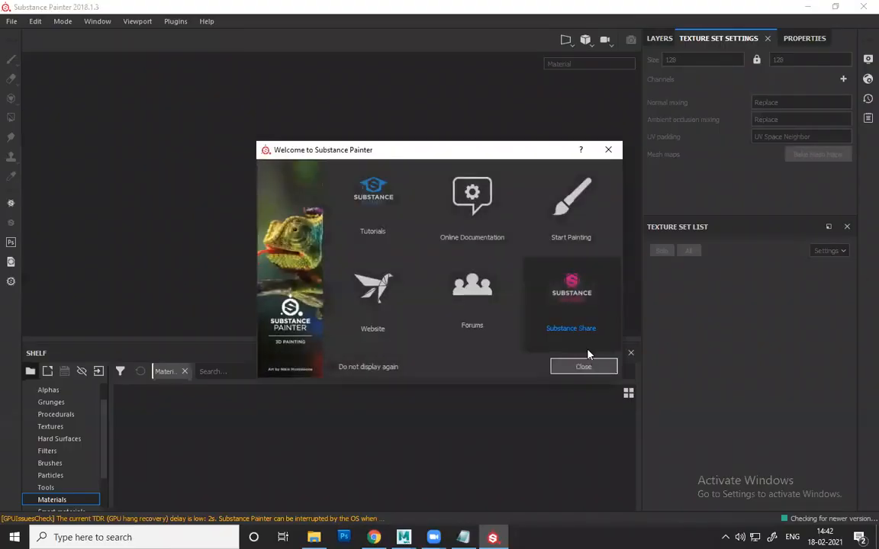
left_click(585, 366)
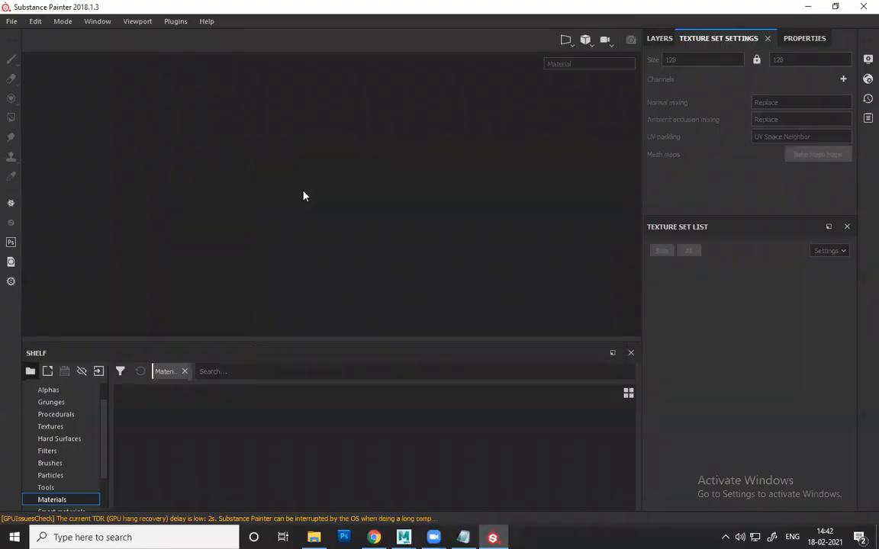
- Switch to Maya and export the selected plane as an FBX file named FLoor_Plane in D:\Mater_CLASS
mouse_move(404, 537)
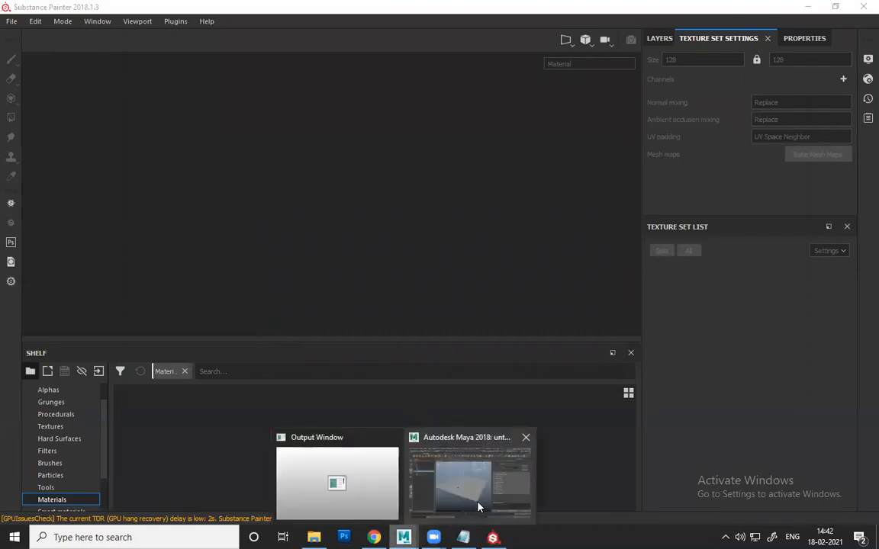
left_click(430, 450)
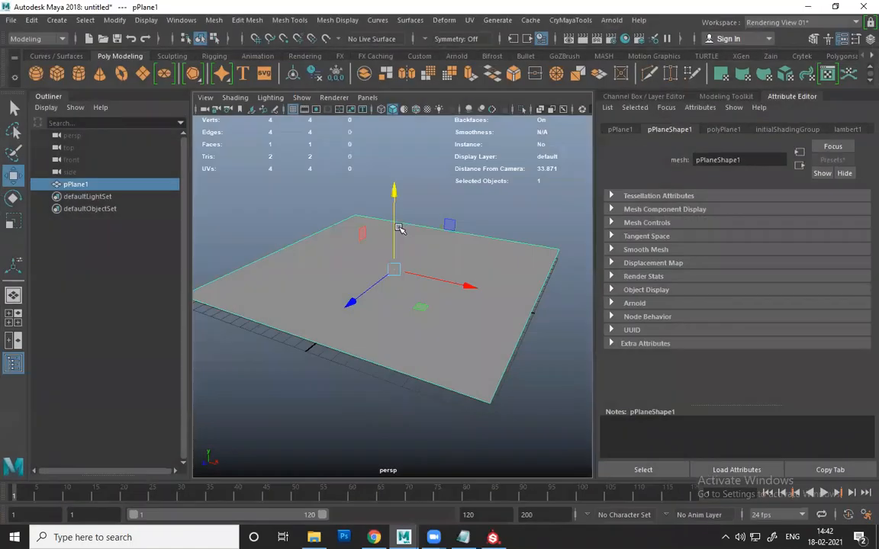
left_click_drag(396, 228, 431, 357, "alt")
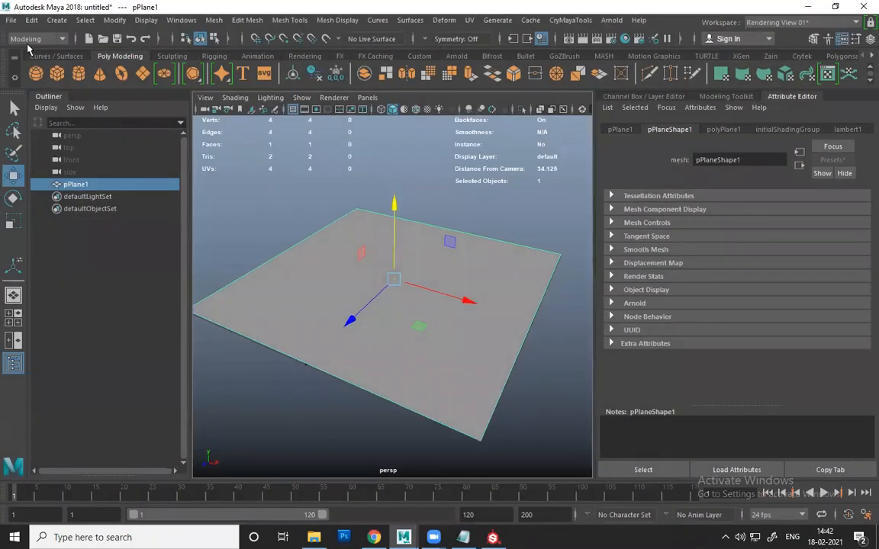
left_click(11, 21)
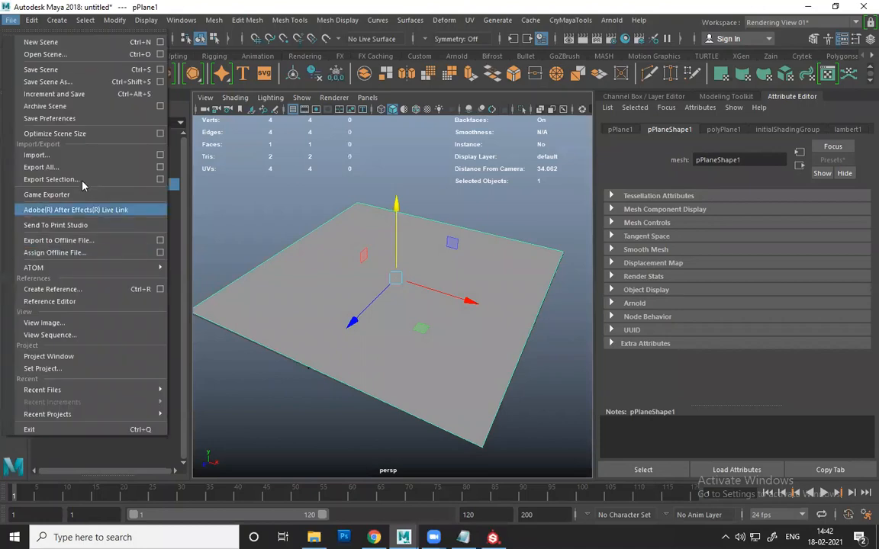
left_click(83, 181)
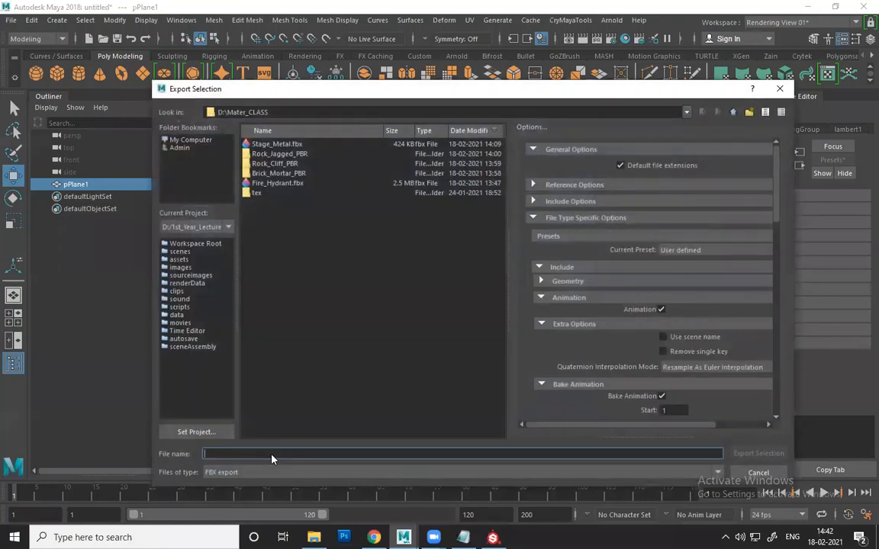
type("Fl")
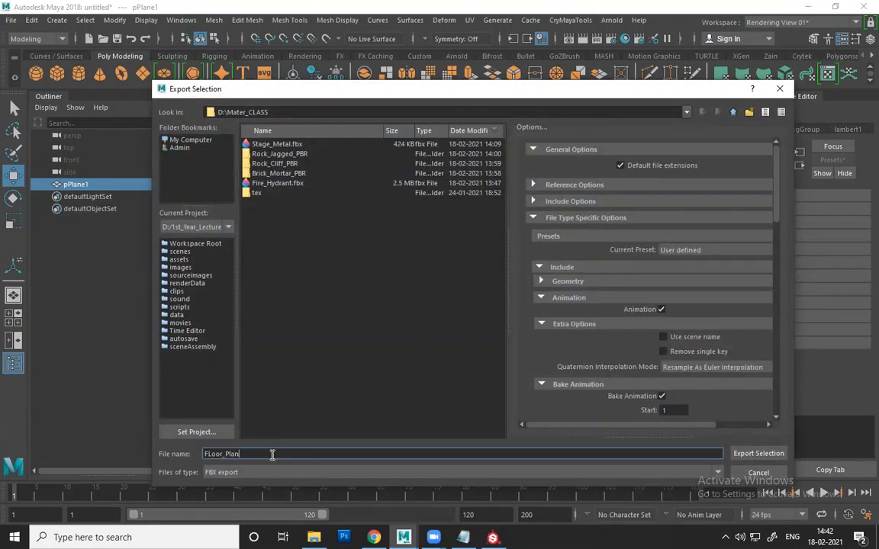
left_click(745, 453)
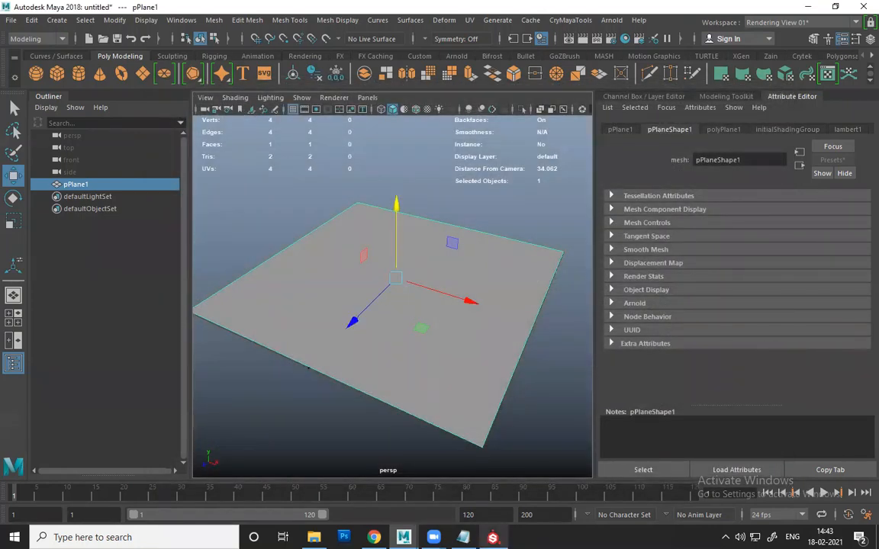
- Switch to Substance Painter, start a new project and choose FLoor_Plane.fbx from D:\Mater_CLASS as its mesh
key("alt+Tab")
left_click(12, 26)
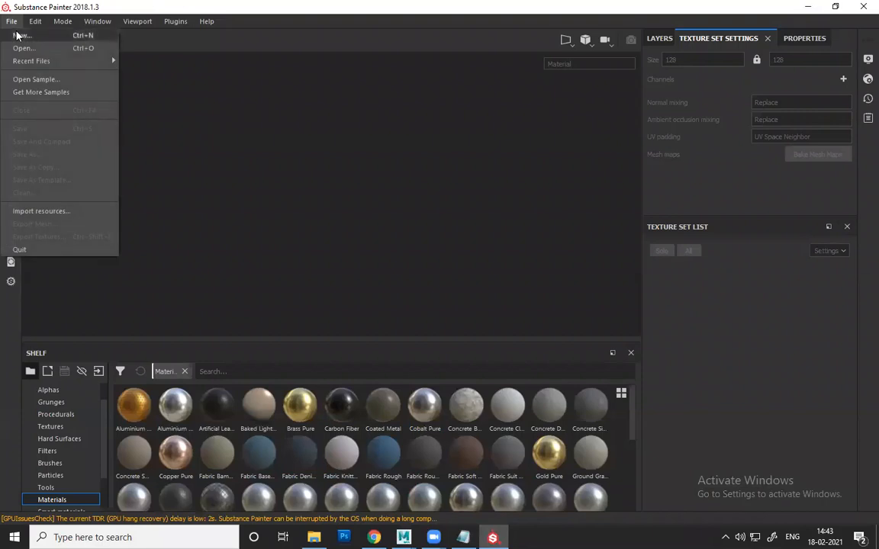
left_click(17, 35)
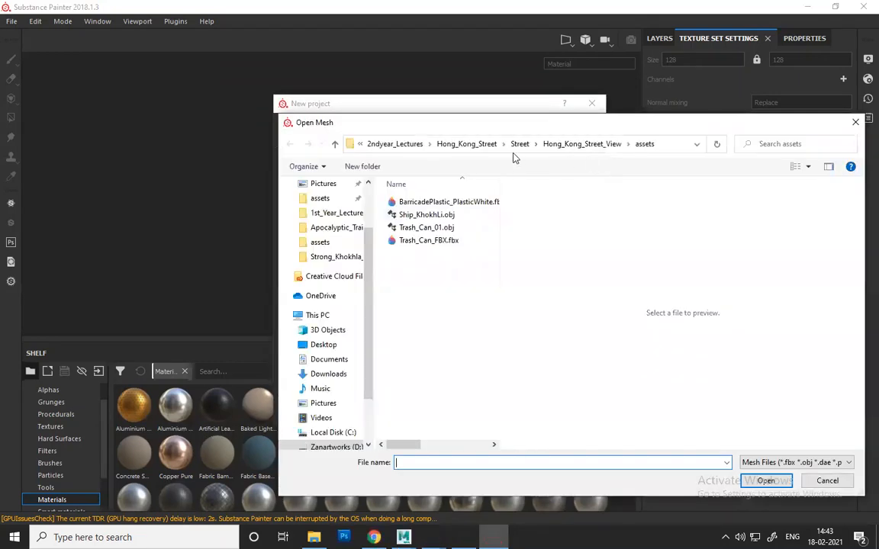
left_click(394, 144)
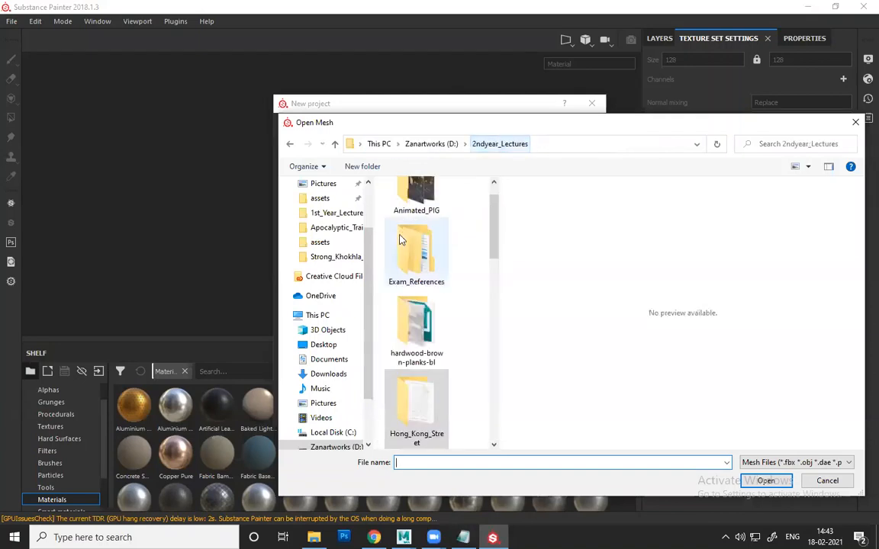
scroll(408, 268, "down", 5)
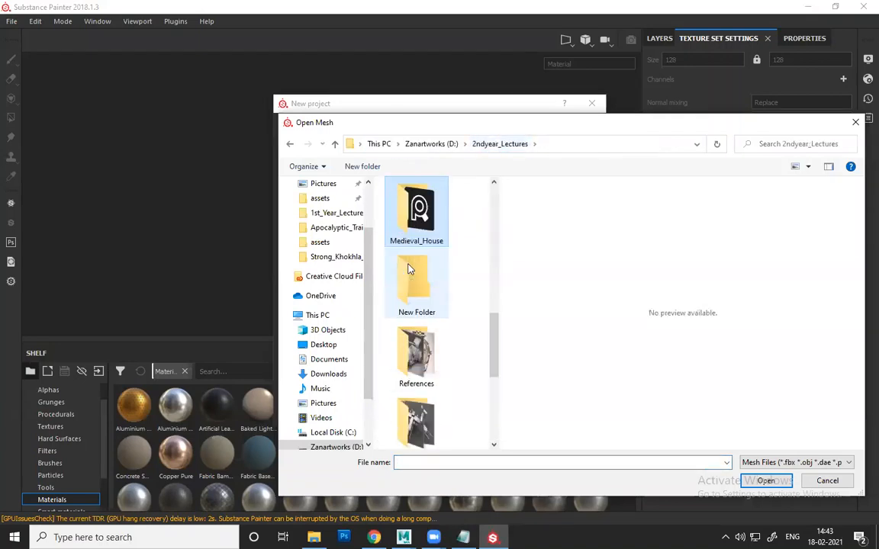
scroll(443, 290, "up", 3)
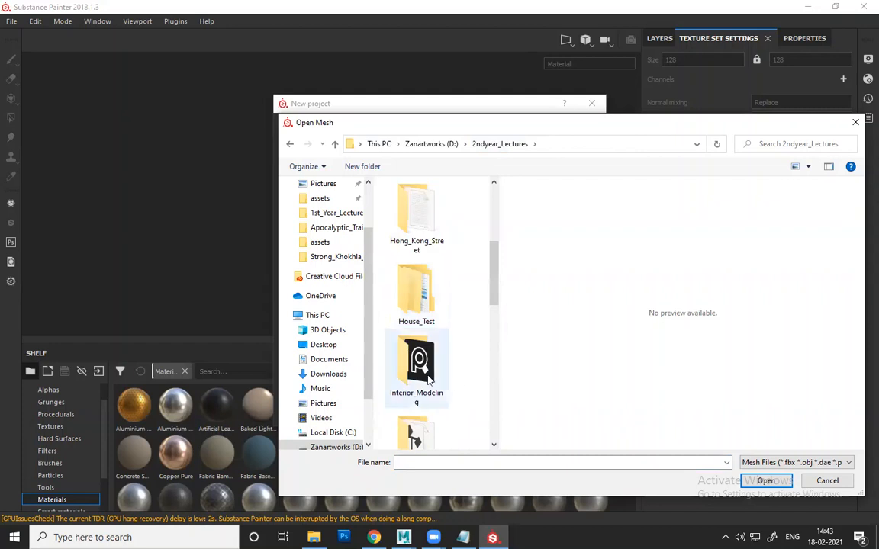
left_click(434, 144)
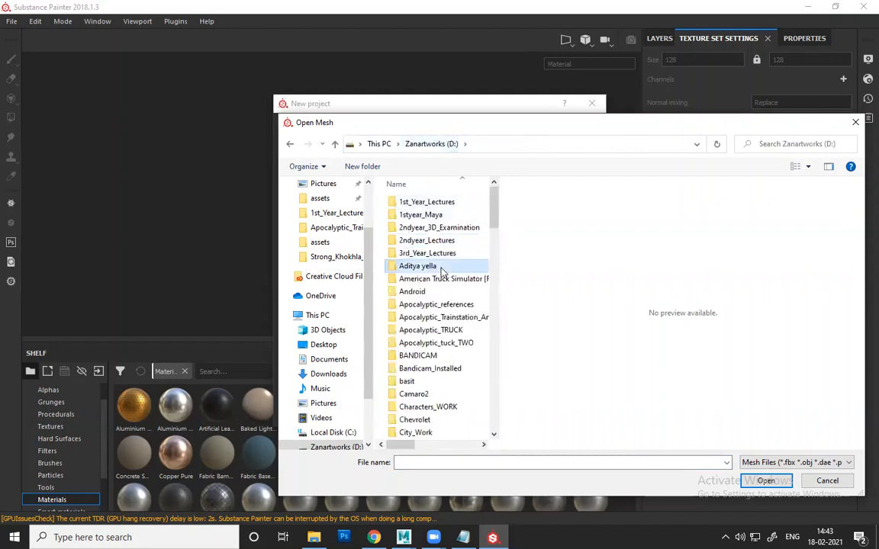
key("m")
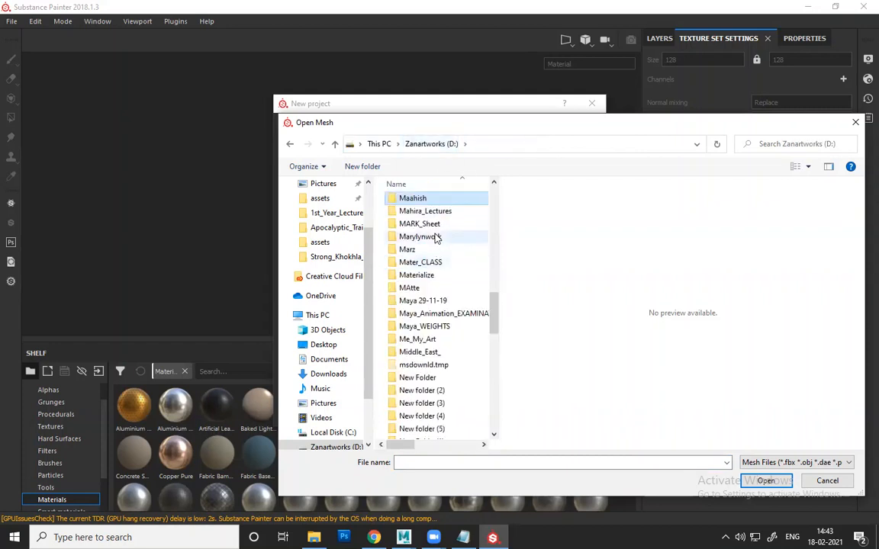
double_click(442, 264)
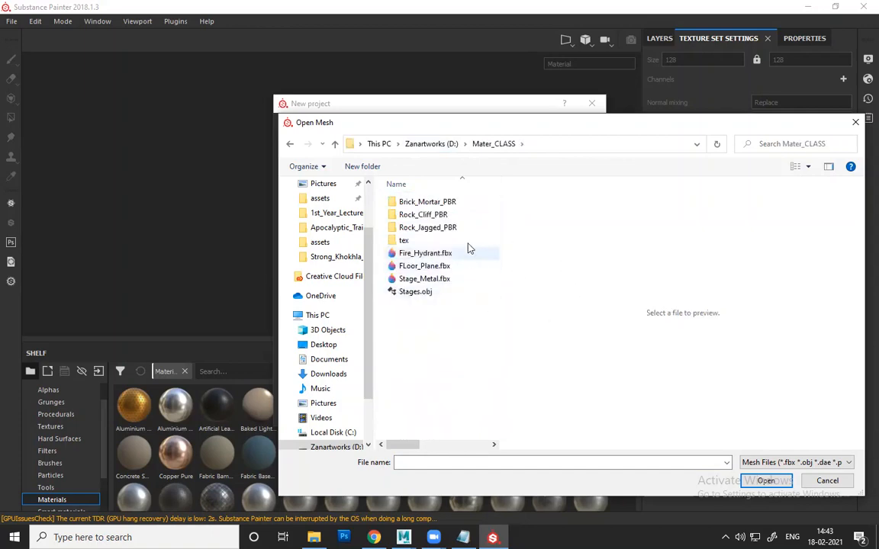
left_click(424, 265)
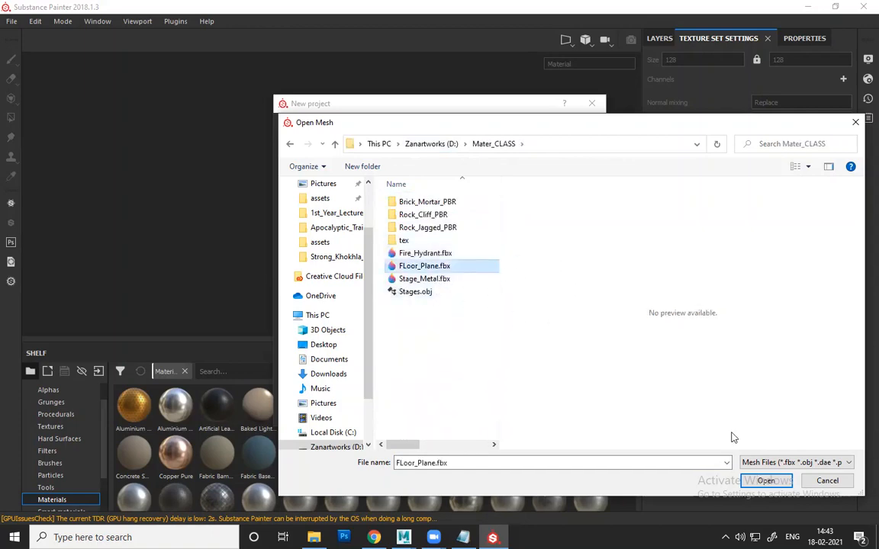
left_click(765, 480)
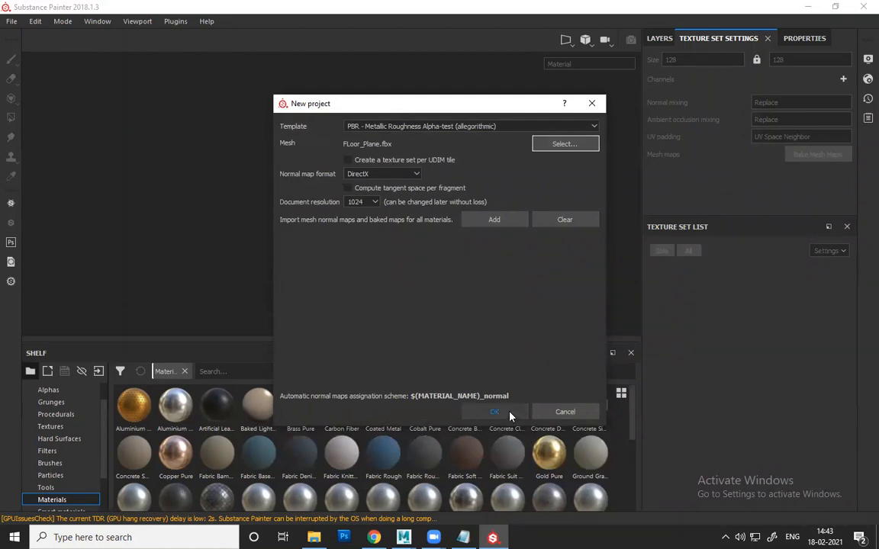
- Set the new project's template to PBR - Metallic Roughness (allegorithmic) and create the project
left_click(407, 130)
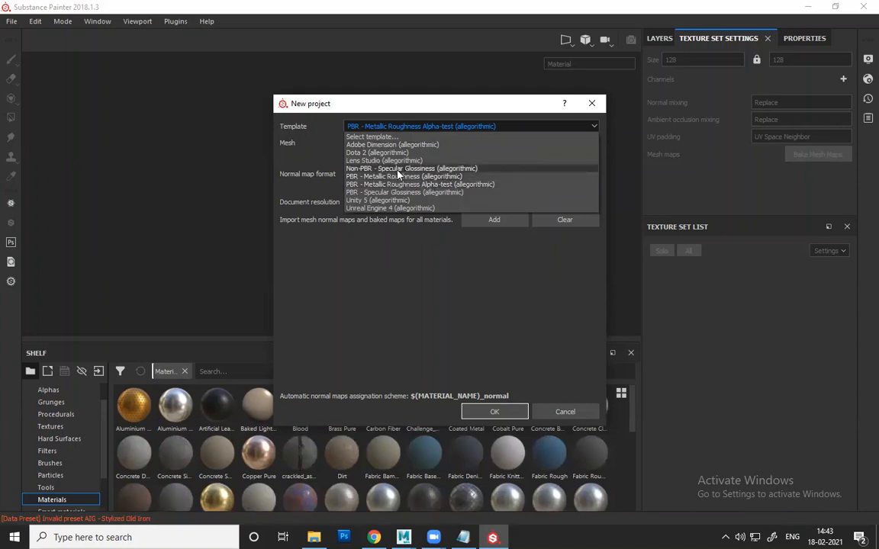
left_click(408, 176)
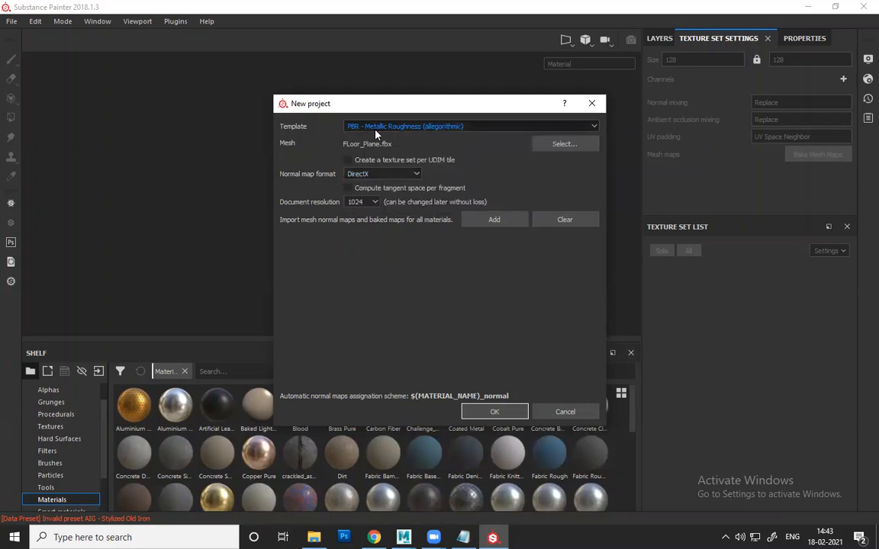
left_click(506, 411)
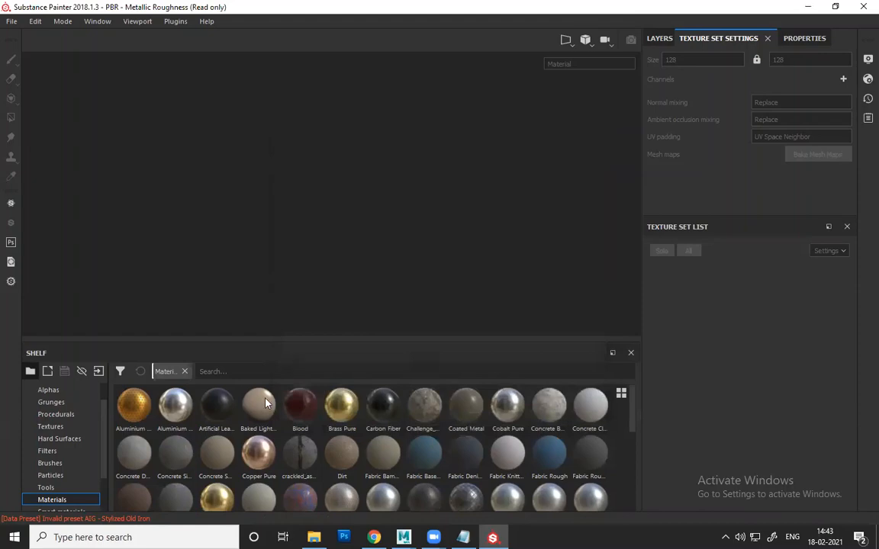
- Switch to File Explorer and look through the folders on drive D: for Mater_CLASS
left_click(314, 537)
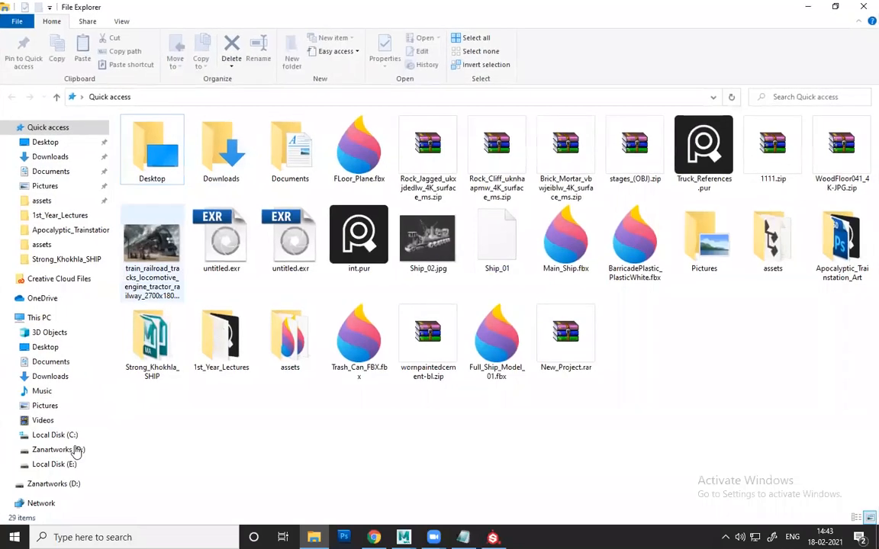
left_click(75, 450)
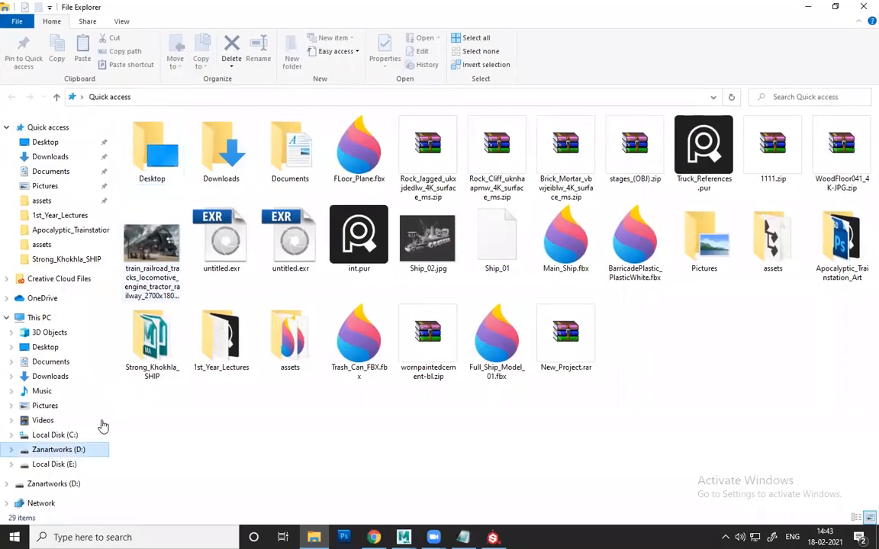
left_click(164, 239)
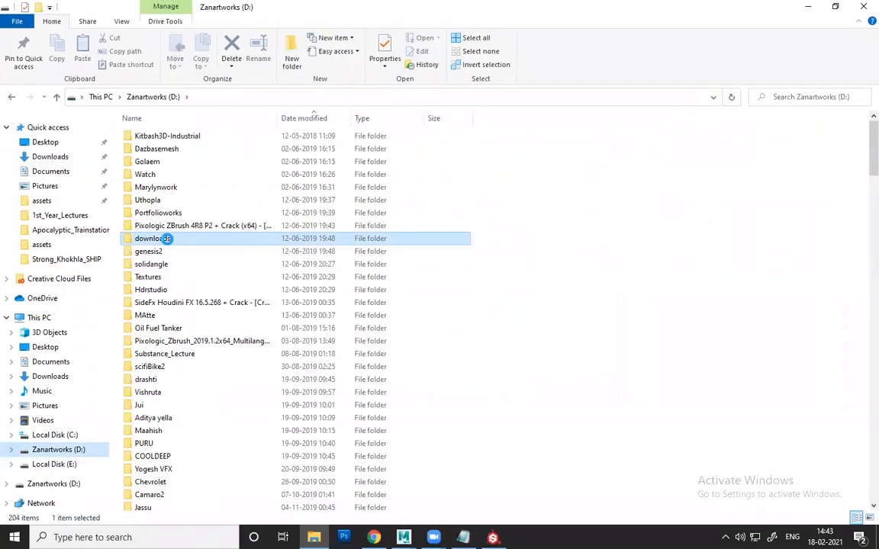
key("m")
left_click(171, 379)
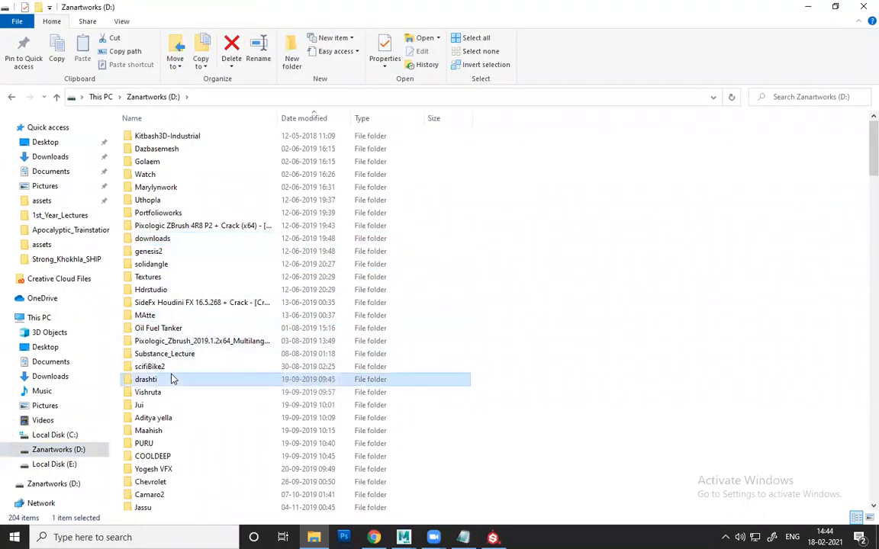
key("m")
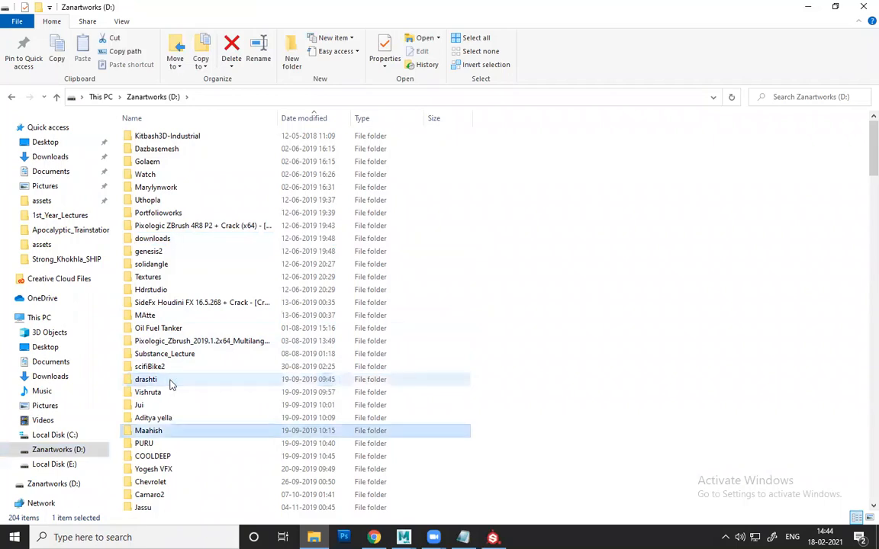
scroll(172, 412, "down", 3)
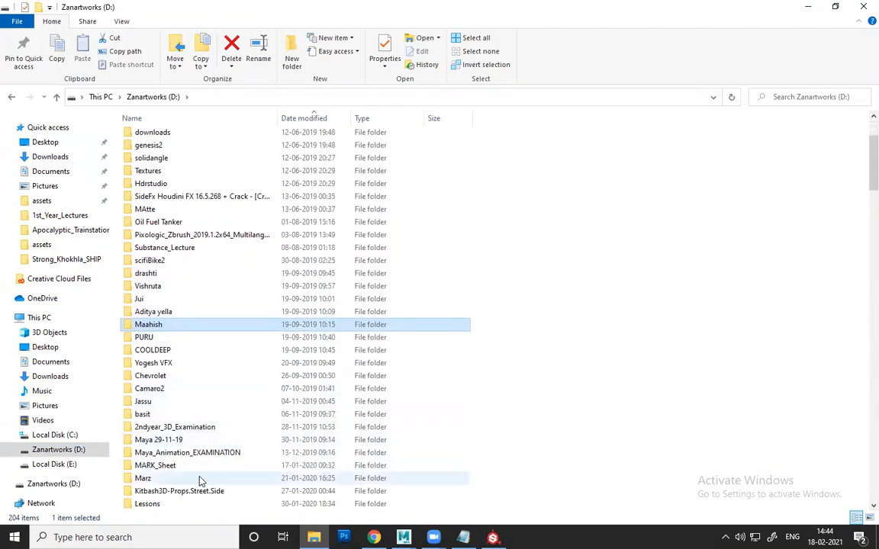
scroll(196, 461, "down", 1)
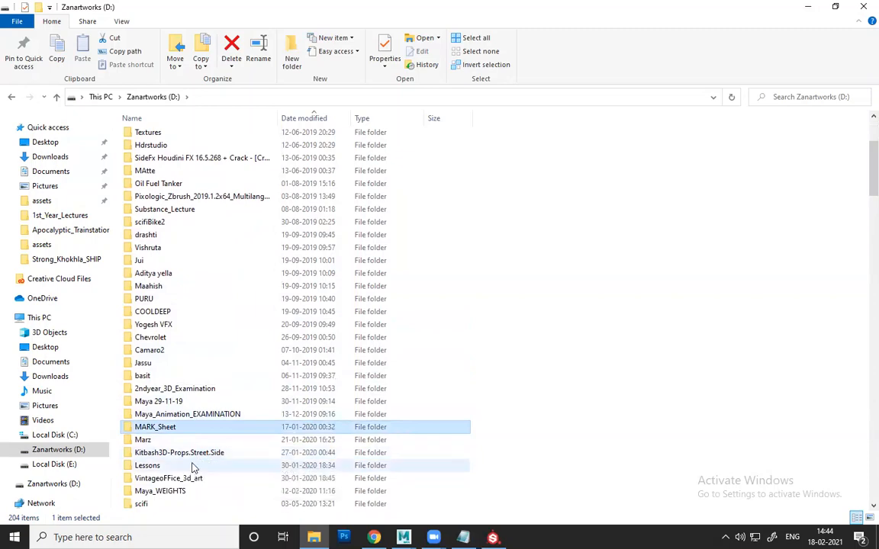
left_click(194, 454)
scroll(194, 458, "down", 4)
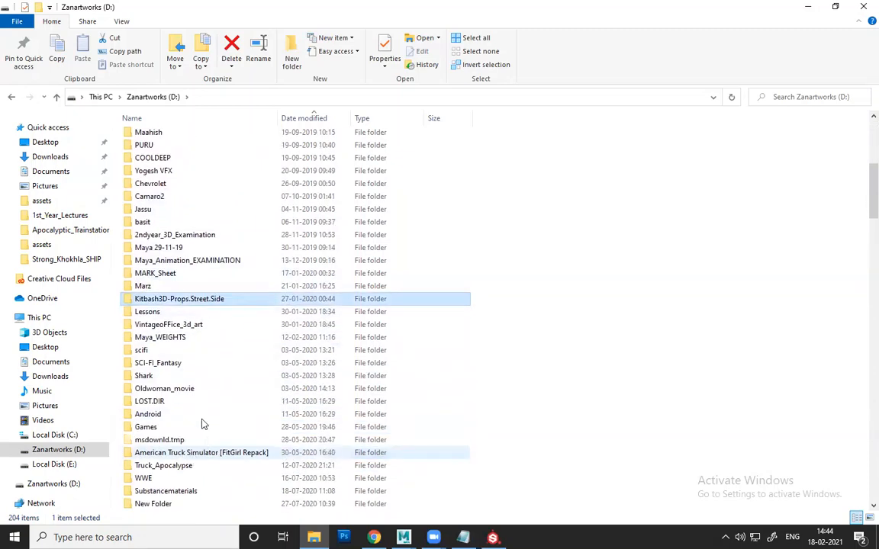
scroll(186, 412, "down", 8)
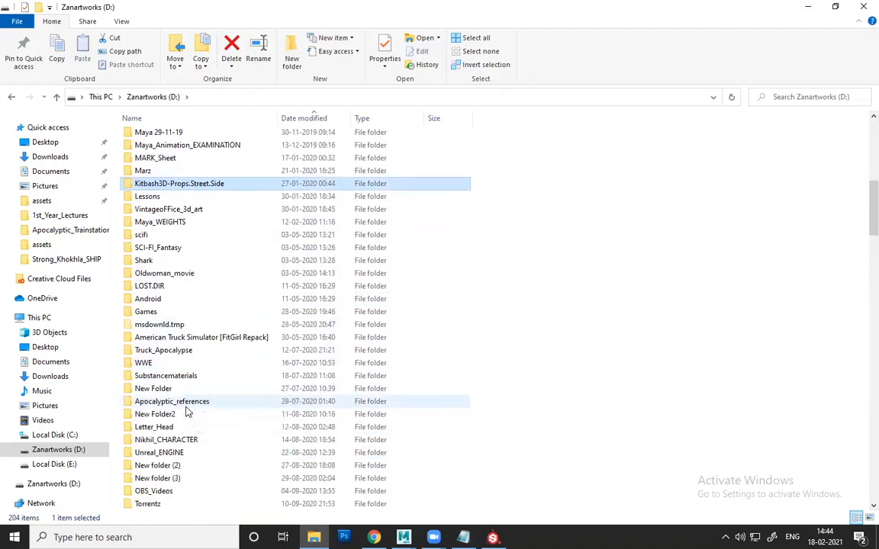
scroll(186, 412, "down", 5)
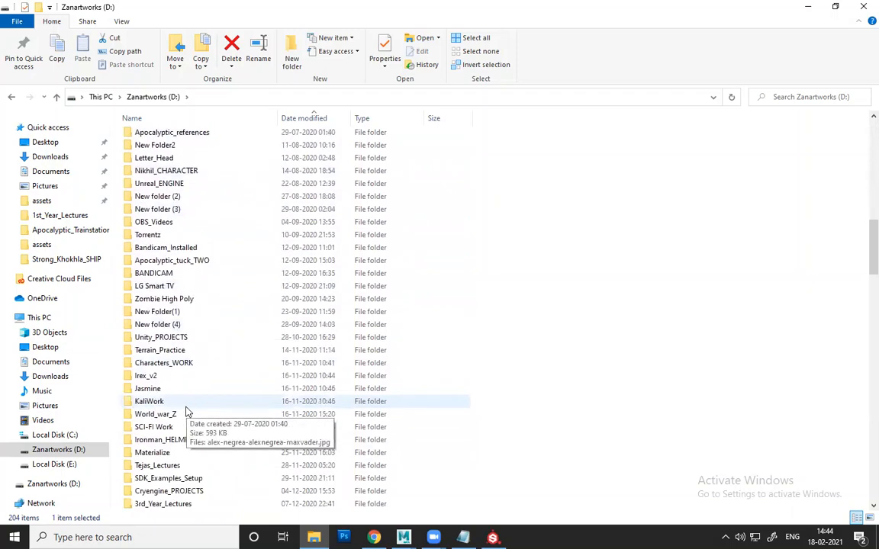
scroll(185, 388, "up", 9)
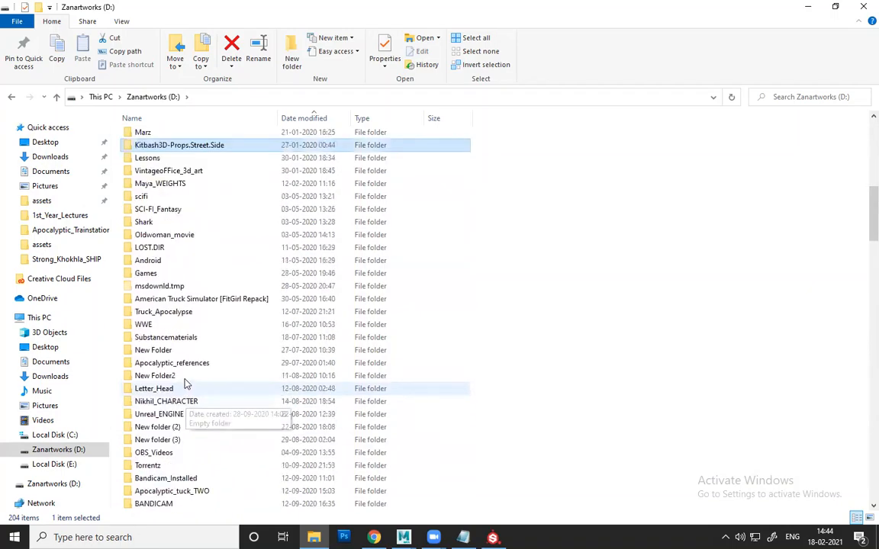
left_click(174, 338)
key("m")
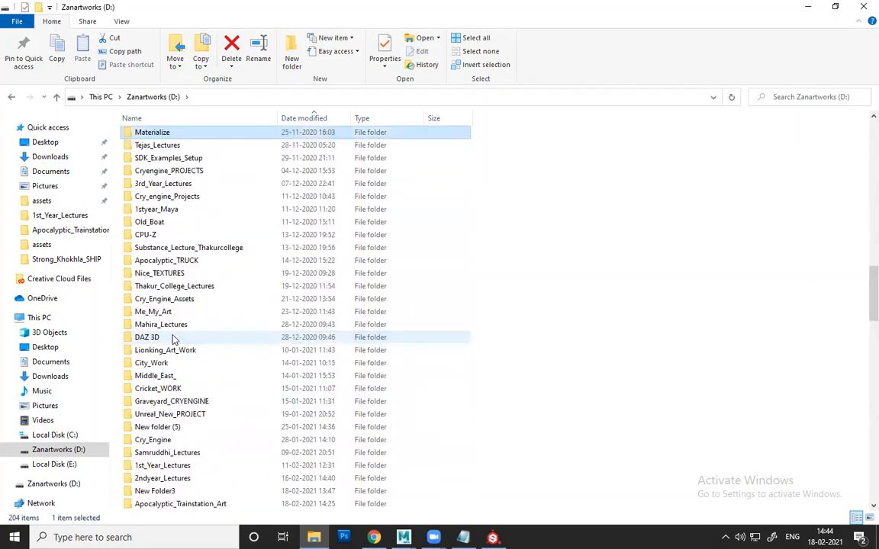
key("c")
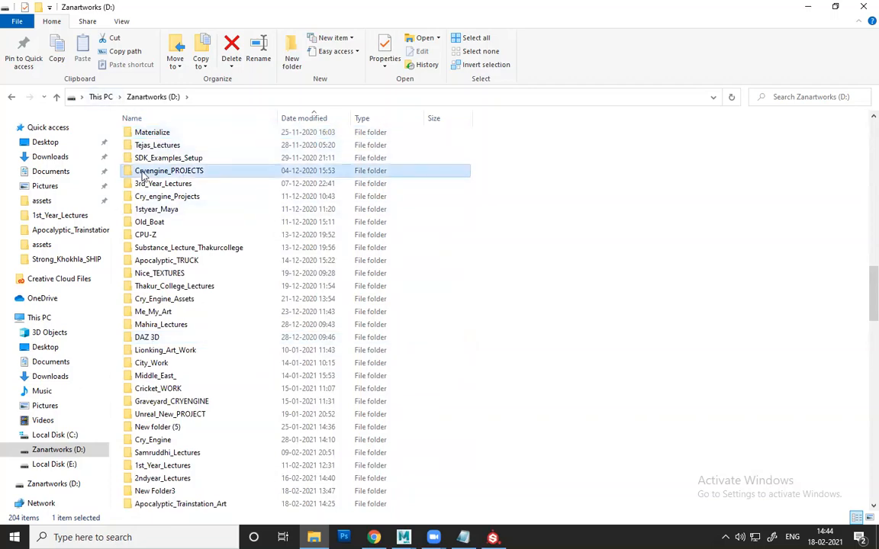
scroll(175, 216, "up", 6)
scroll(198, 233, "up", 6)
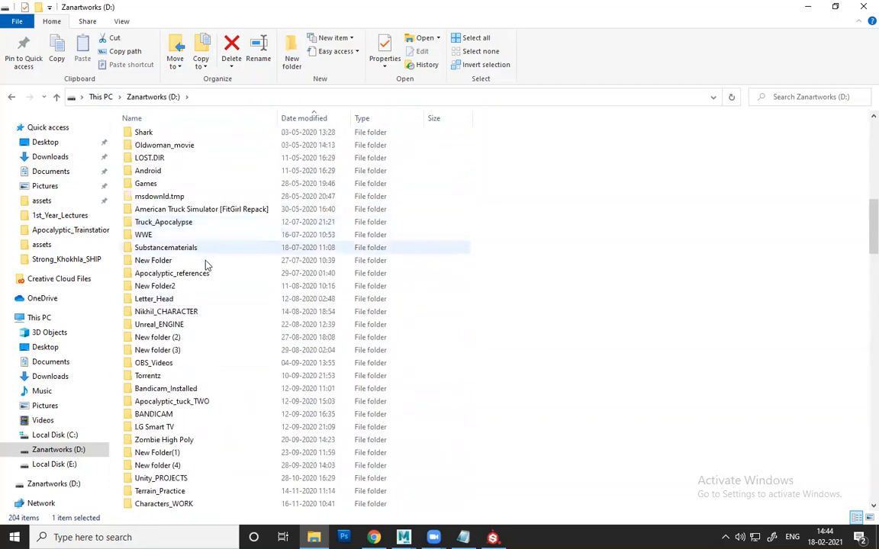
- Sort the folders on drive D: by name and open the Mater_CLASS folder
left_click(183, 349)
left_click(142, 118)
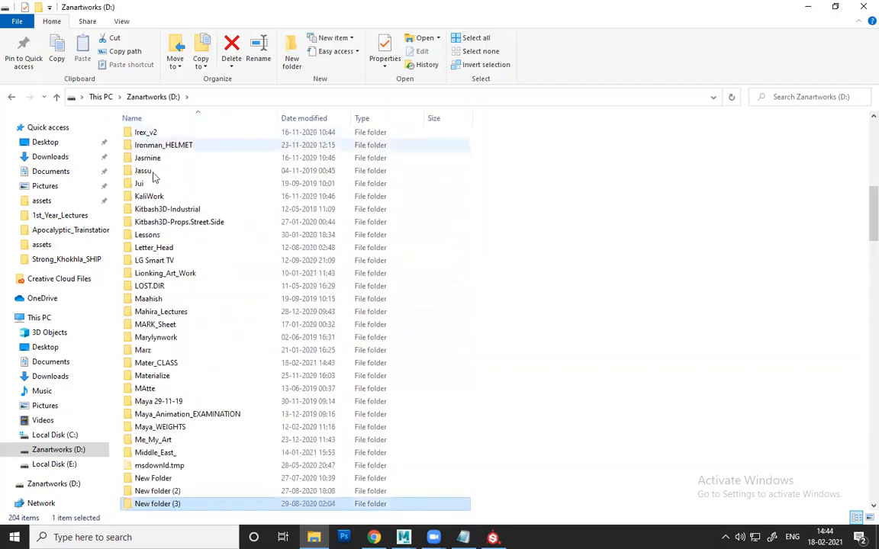
scroll(245, 379, "down", 2)
left_click(177, 350)
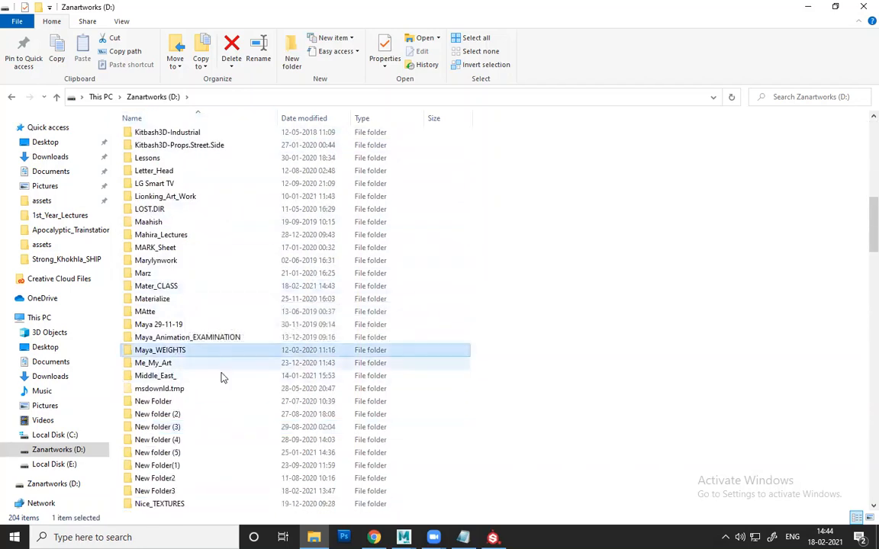
double_click(169, 287)
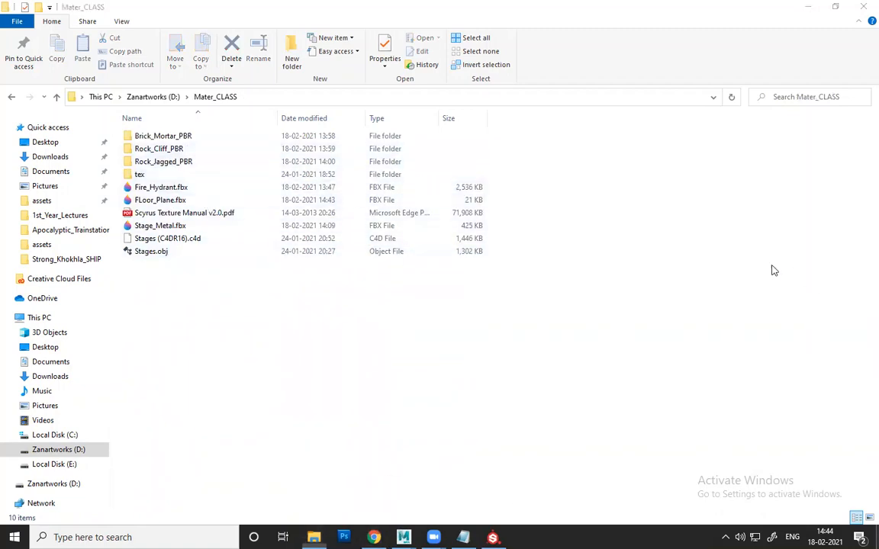
- Show and refresh the desktop, and return to Substance Painter to inspect the loaded floor plane
key("super+d")
right_click(659, 259)
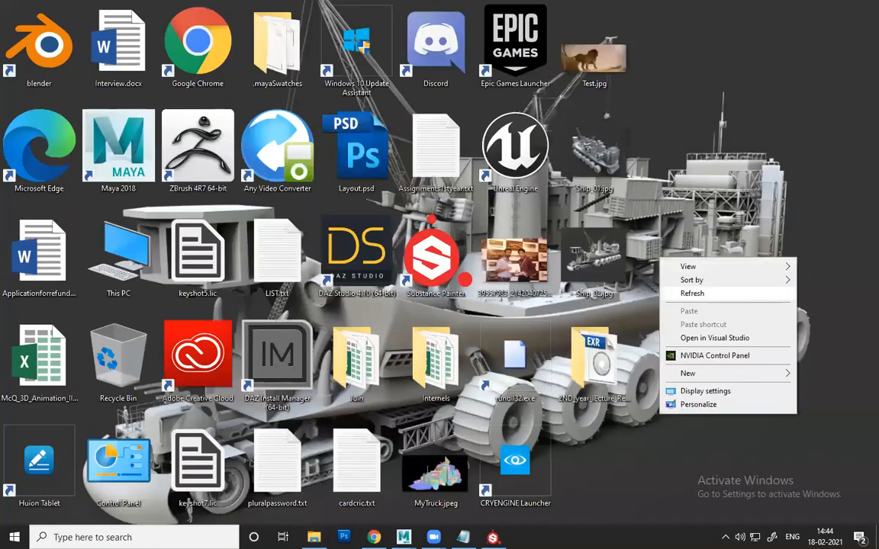
left_click(692, 293)
left_click(494, 537)
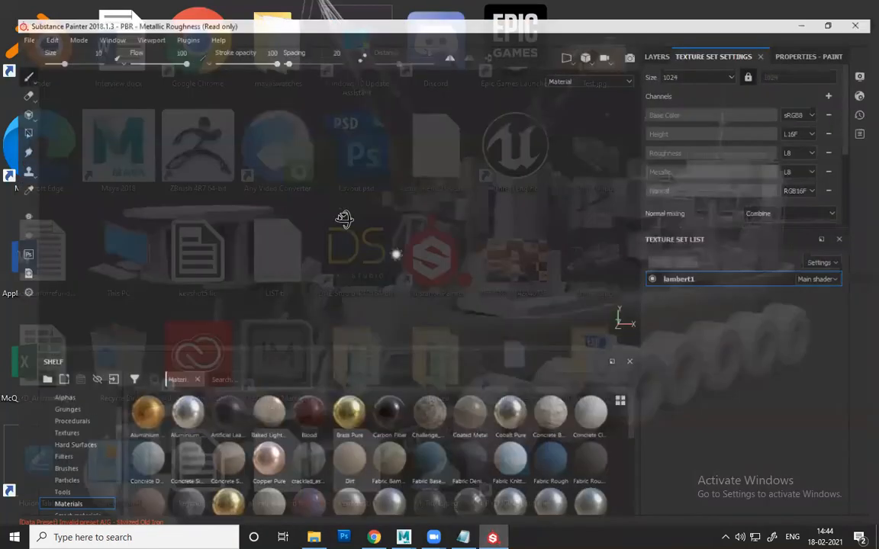
left_click_drag(344, 219, 322, 255, "alt")
middle_click_drag(457, 205, 449, 172, "alt")
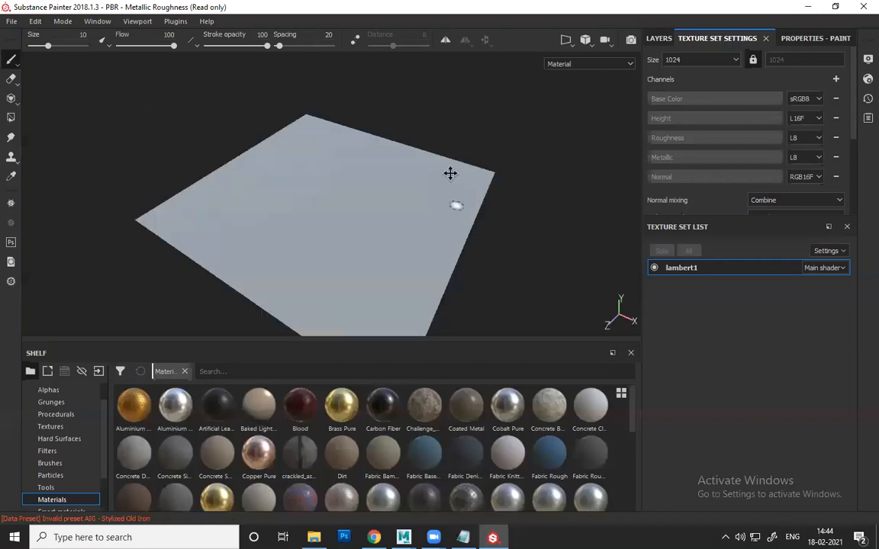
left_click_drag(503, 214, 503, 223, "alt")
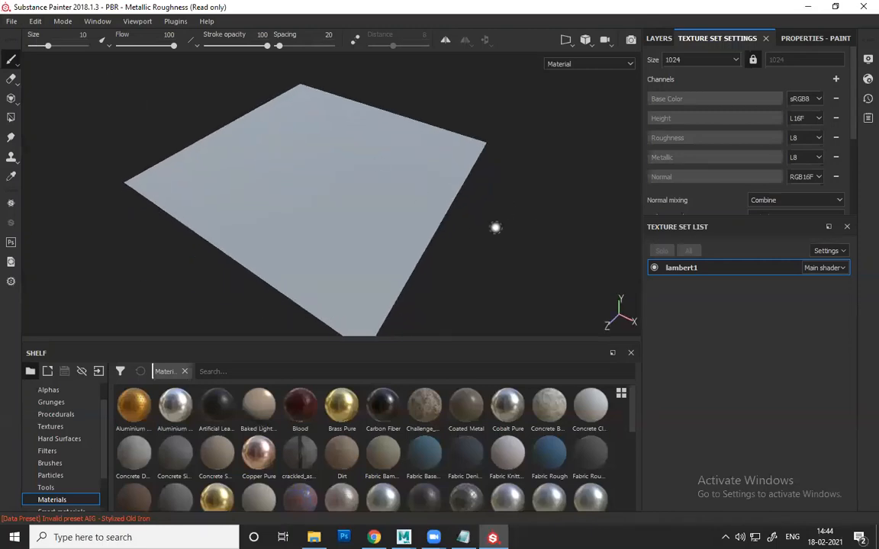
- Start importing resources and browse to the Rock_Jagged_PBR folder inside Mater_CLASS
left_click(11, 21)
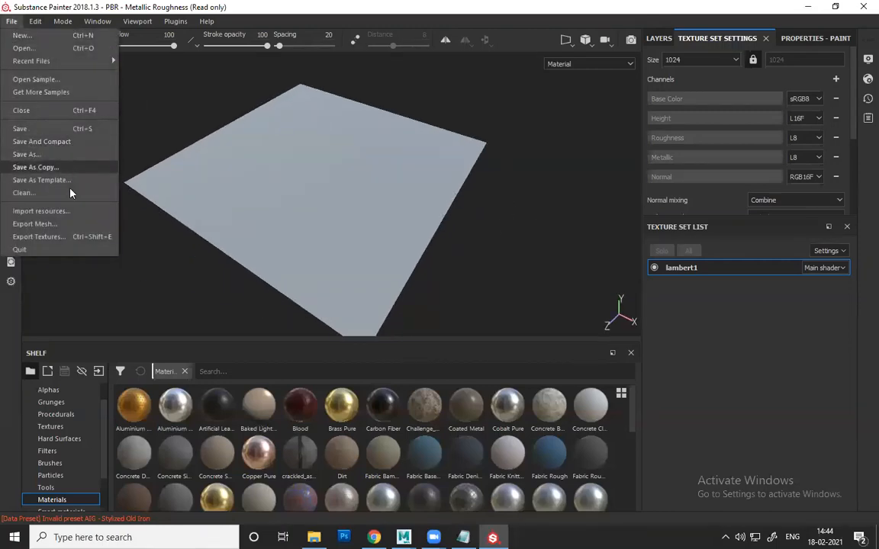
left_click(64, 212)
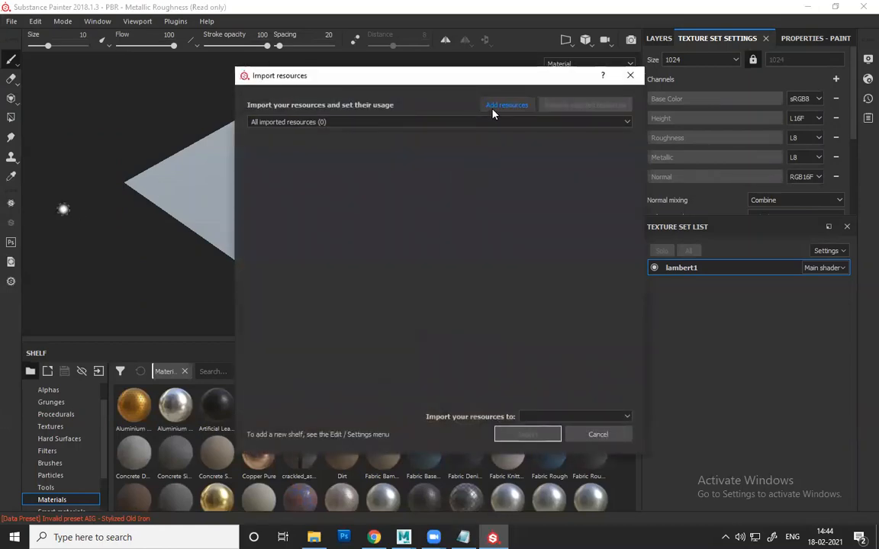
left_click(492, 108)
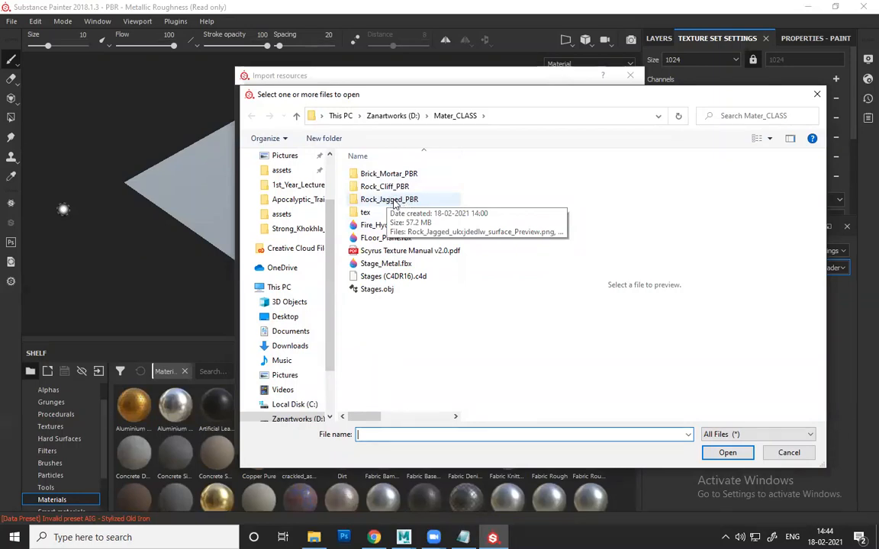
double_click(391, 200)
- Preview the 4K albedo, AO, displacement, normal and roughness maps of the jagged rock in the widened file list
scroll(456, 274, "down", 3)
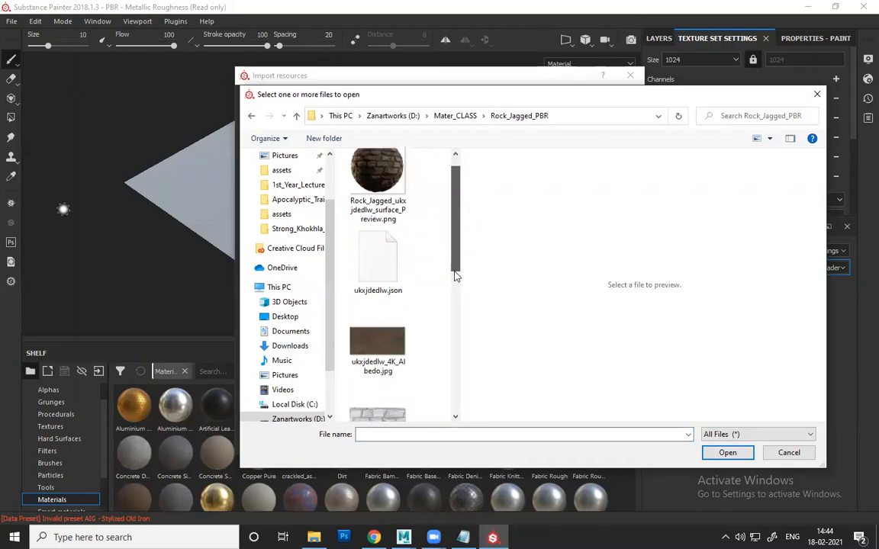
left_click(377, 243)
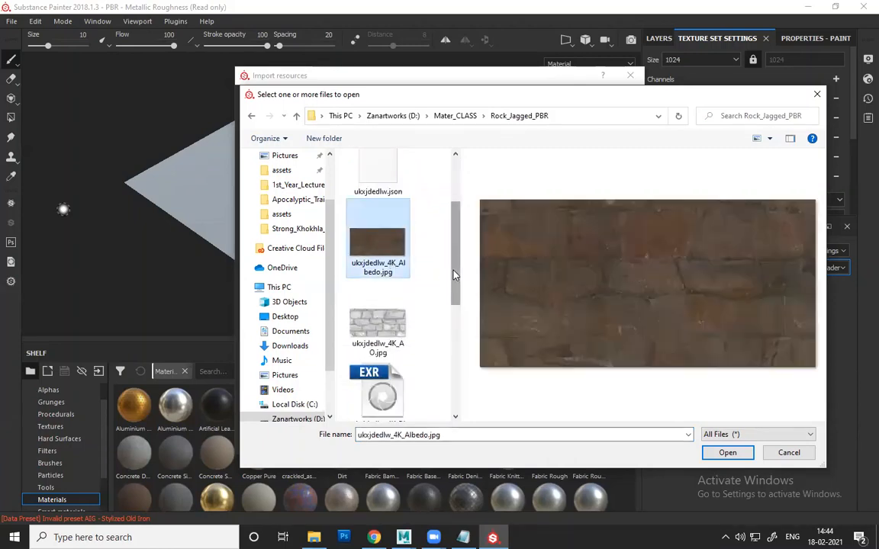
scroll(393, 225, "down", 1)
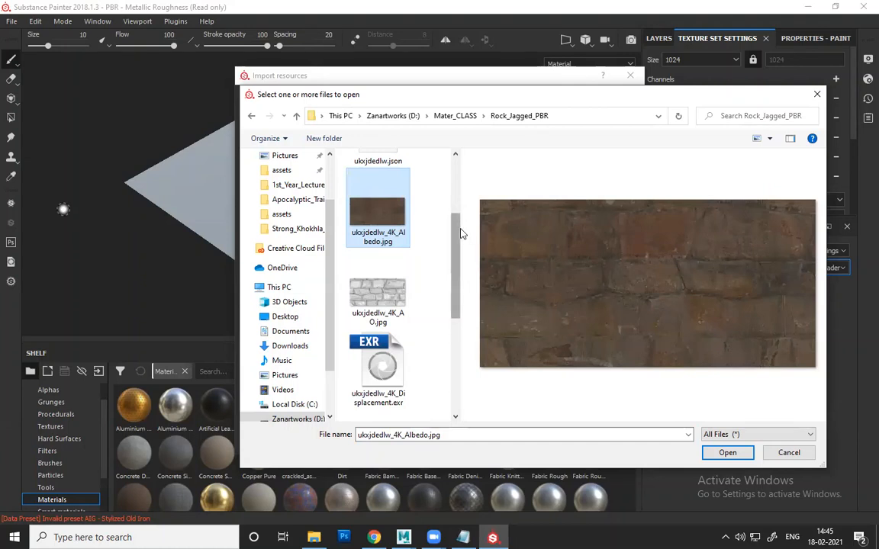
left_click(406, 294)
left_click_drag(452, 280, 455, 346)
left_click(382, 314)
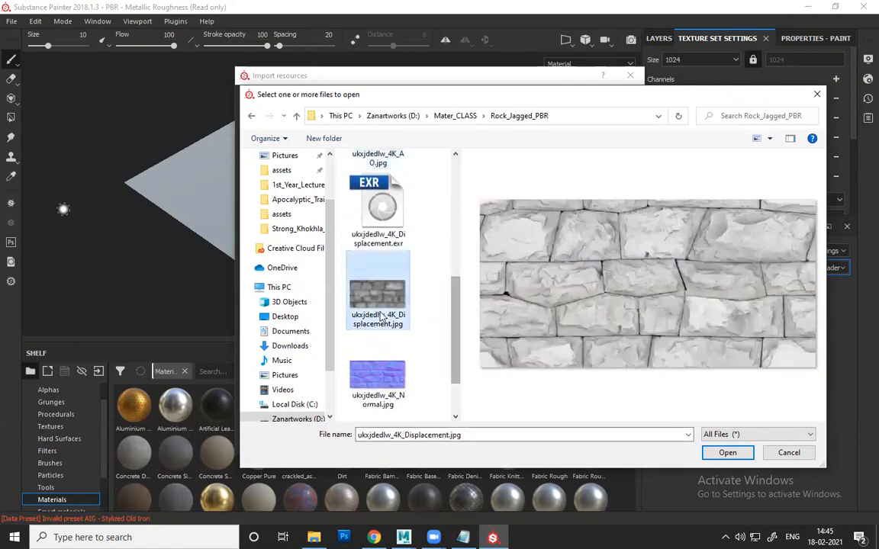
scroll(387, 340, "down", 2)
left_click(379, 315)
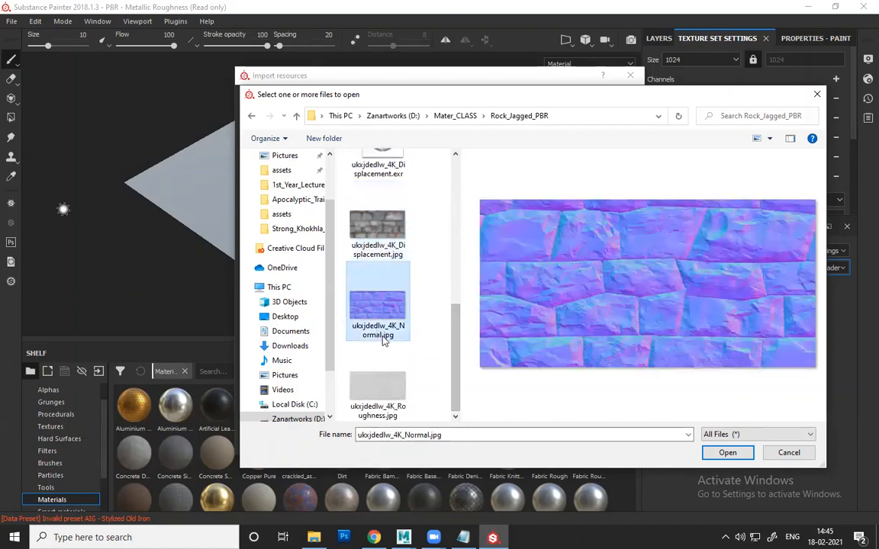
left_click(386, 410)
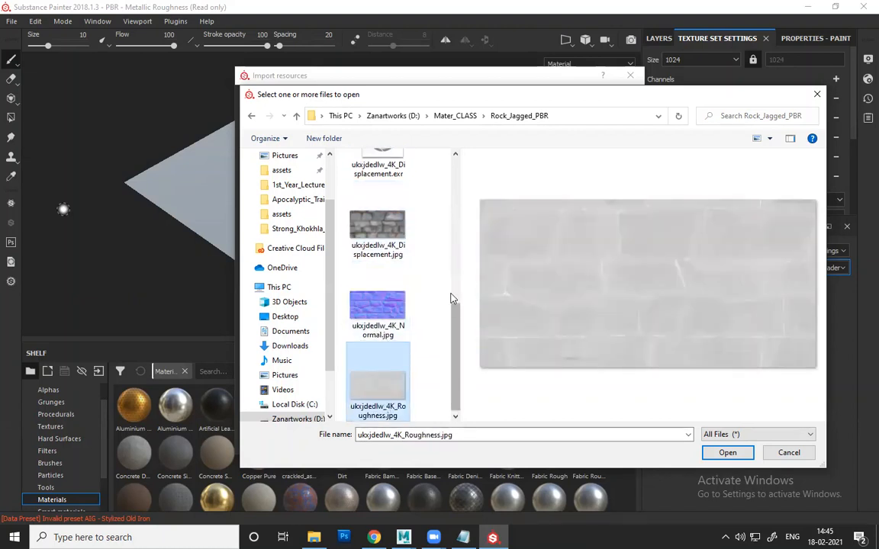
left_click_drag(462, 285, 485, 284)
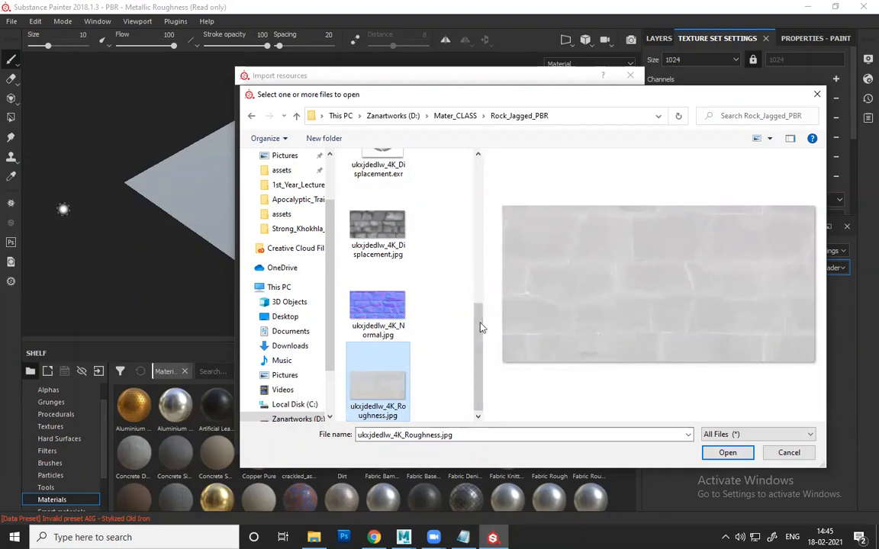
left_click_drag(479, 324, 470, 177)
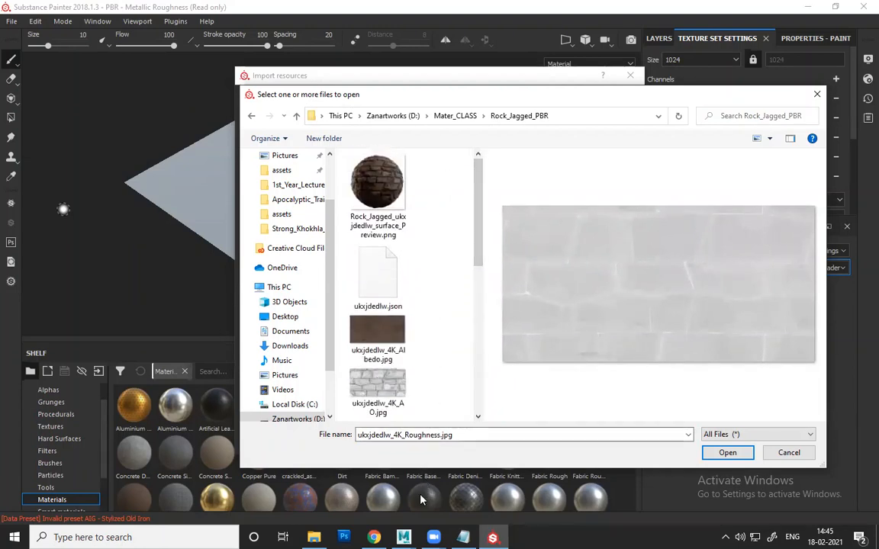
- Switch to the Notepad notes and add the line "Metal-Roughness Piplne" below the physical based renderring heading
left_click(463, 537)
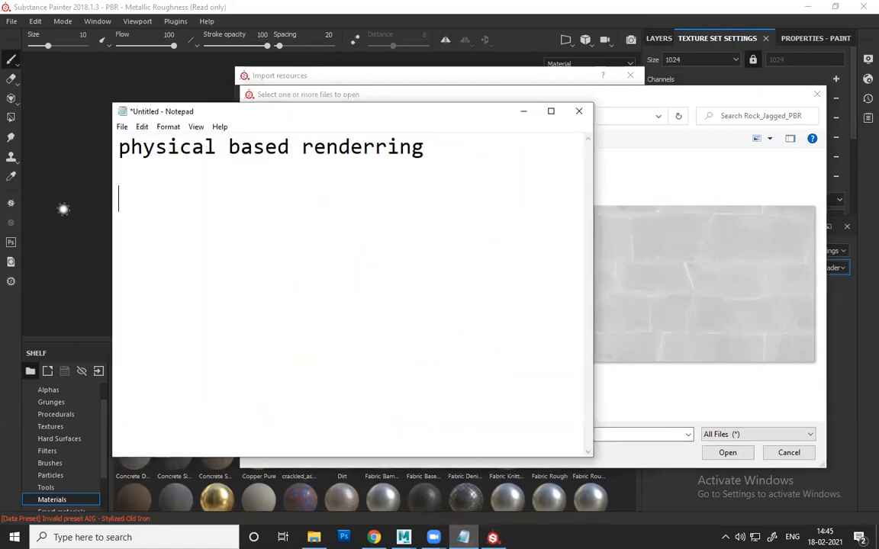
type("etal")
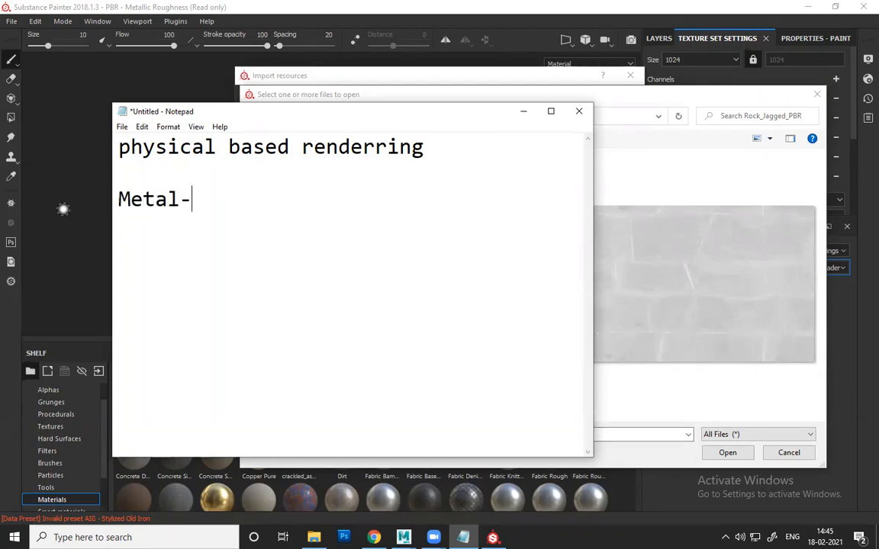
type("-Roghn")
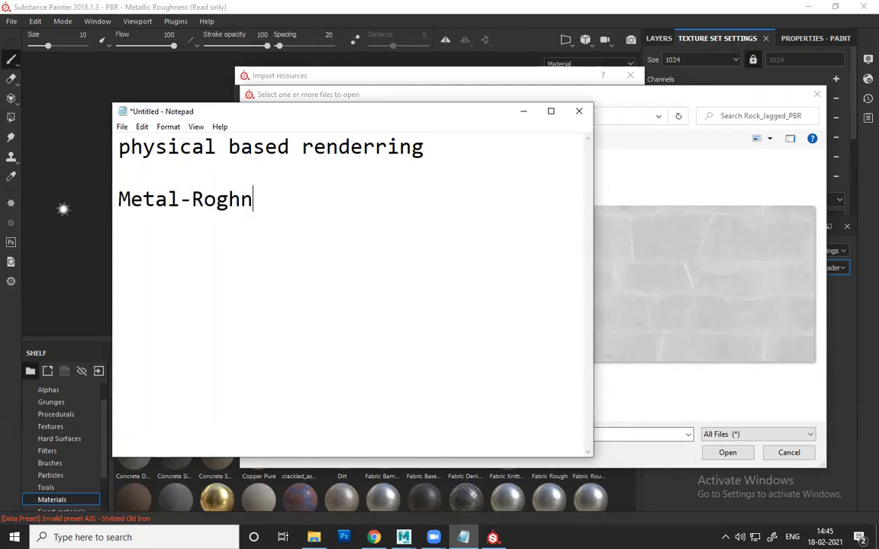
type("e")
key("BackSpace")
key("BackSpace")
key("BackSpace")
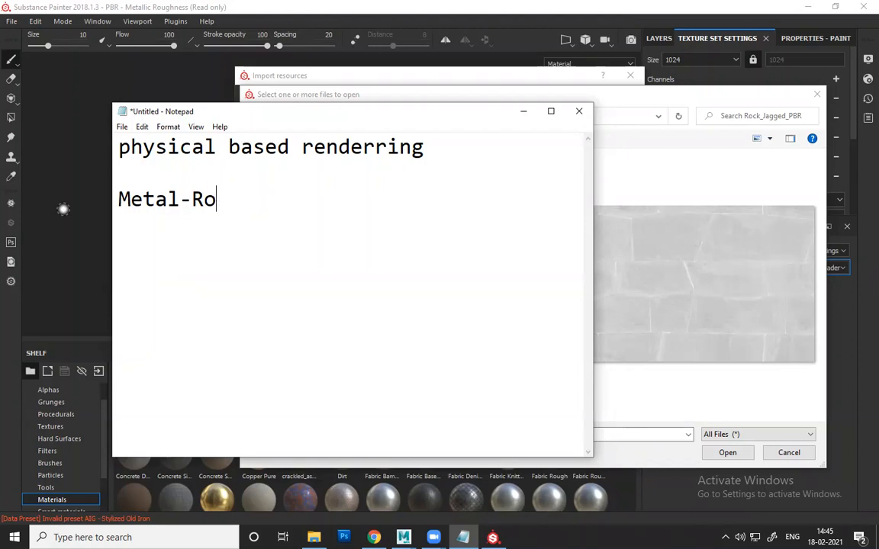
type("ughness P")
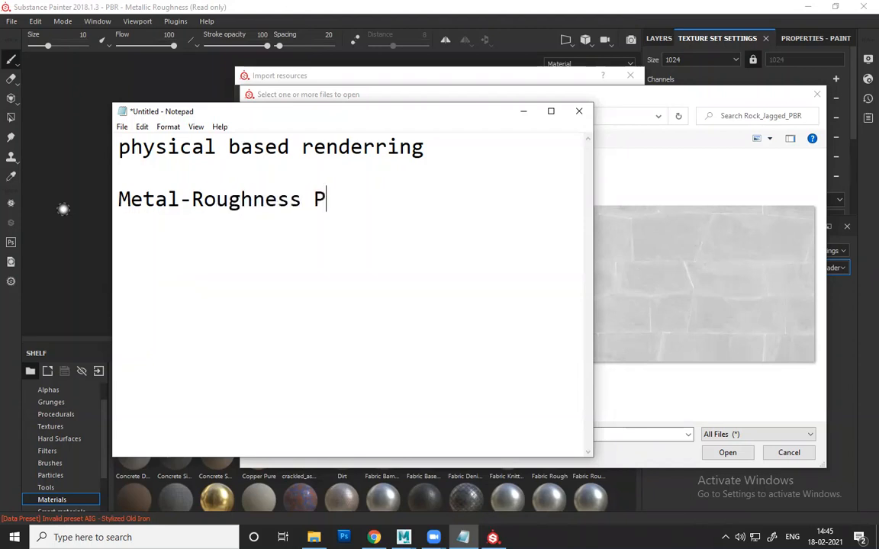
type("iple")
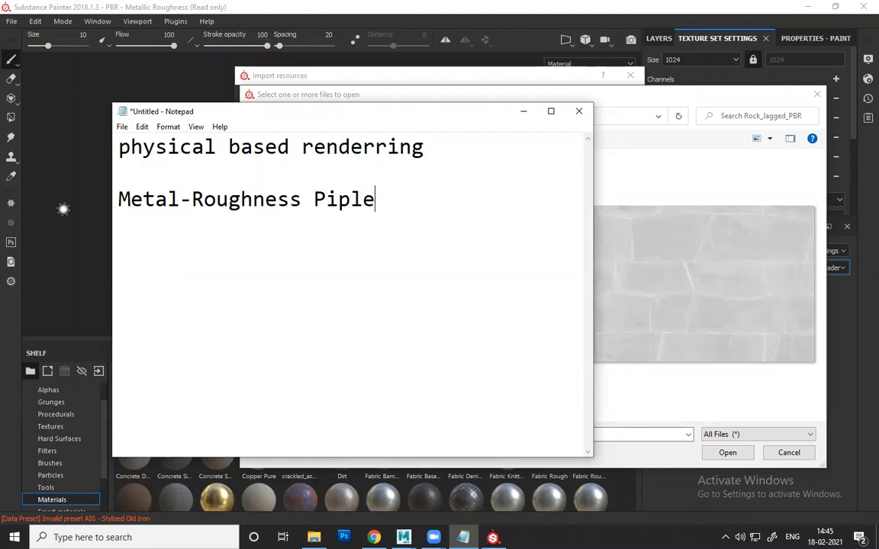
type("\\i")
key("BackSpace")
key("BackSpace")
key("BackSpace")
key("BackSpace")
type("lien")
key("BackSpace")
key("BackSpace")
key("BackSpace")
type("ne")
key("Return")
- Add the line "Specular-gloss" to the notes and space the two workflow names apart with blank lines
type("Specu")
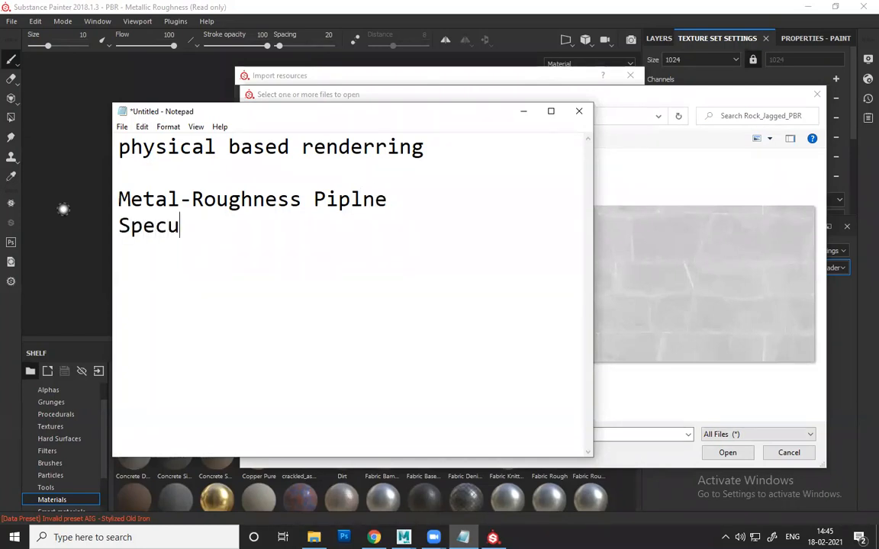
type("lar-gloss")
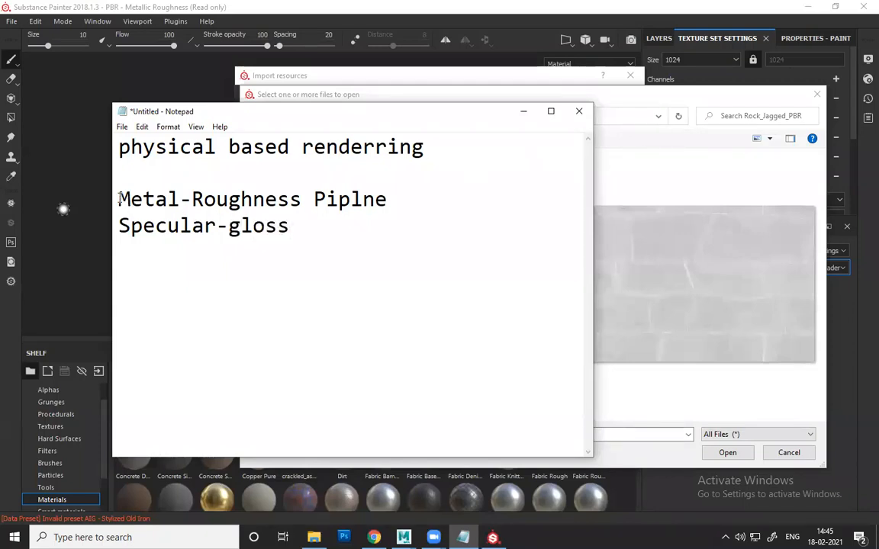
key("Return")
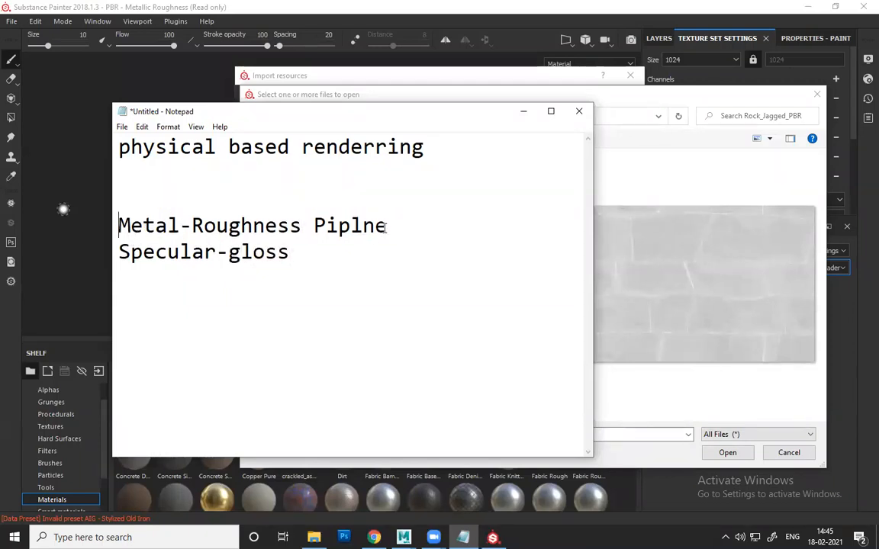
key("Return")
left_click_drag(303, 282, 121, 270)
left_click(324, 283)
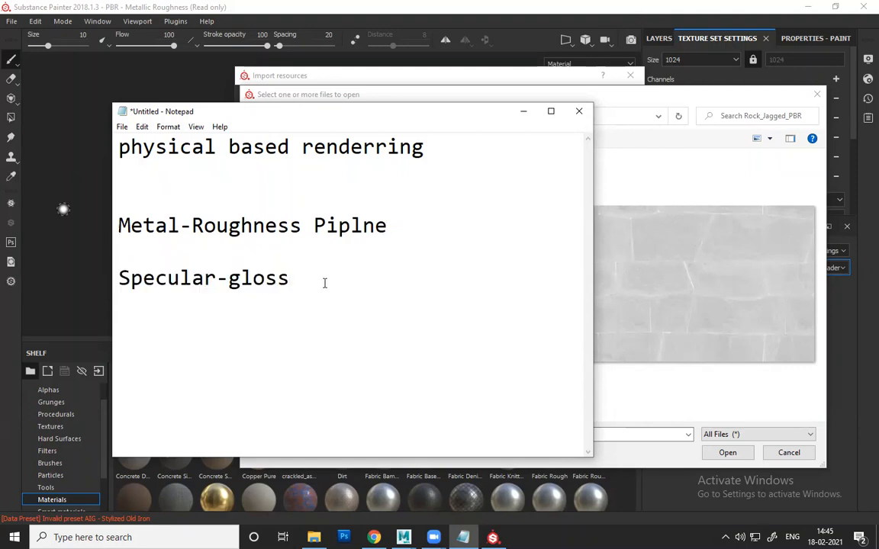
left_click_drag(119, 225, 301, 226)
left_click_drag(295, 279, 119, 277)
left_click(281, 290)
- Return to Substance Painter's file selection and load the rock's 4K Albedo, AO, Displacement, Normal and Roughness JPG maps for import
left_click(527, 112)
left_click_drag(476, 244, 477, 295)
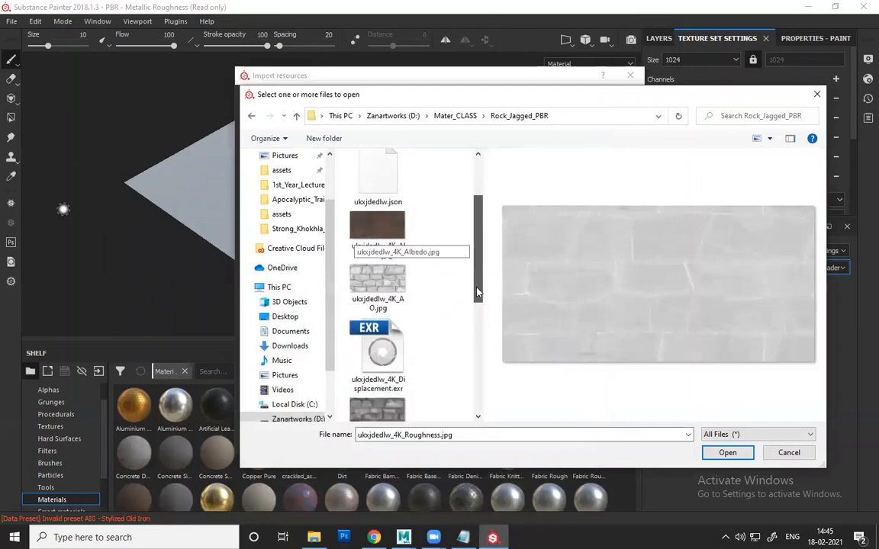
left_click(387, 243)
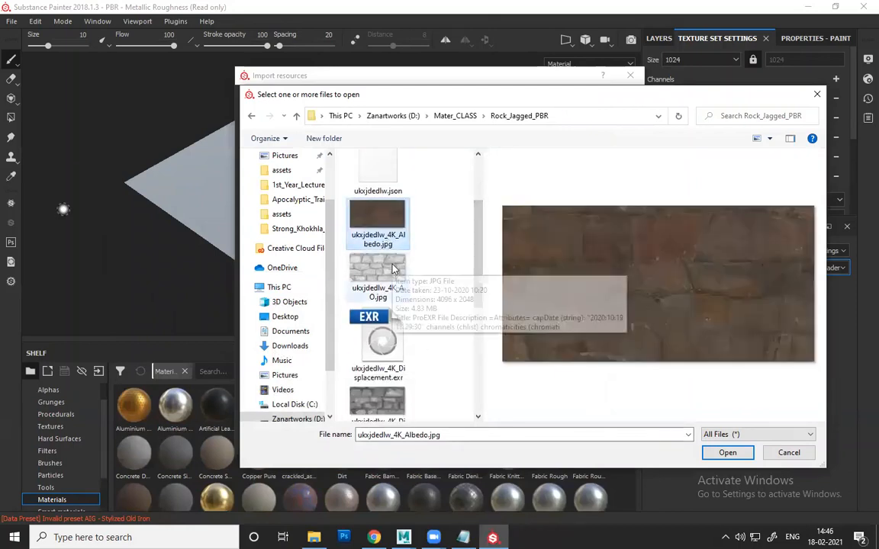
left_click(393, 268, "ctrl")
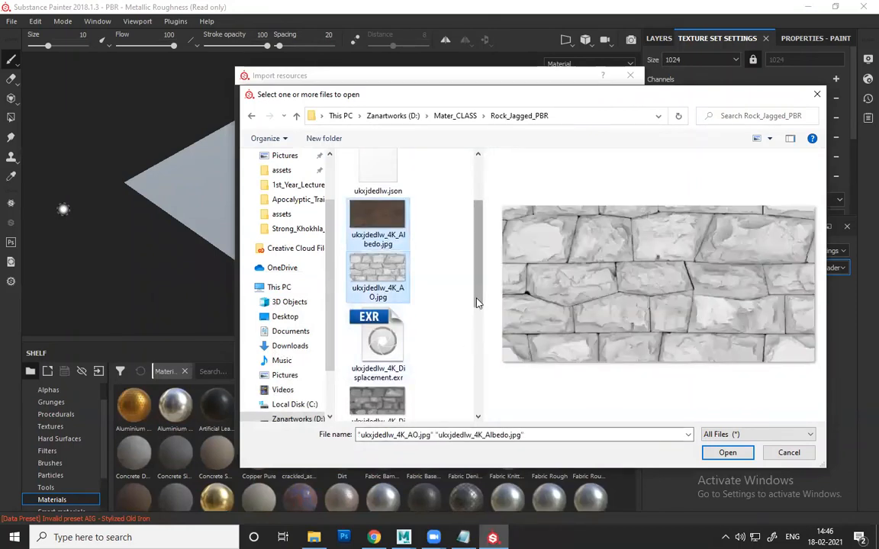
scroll(384, 296, "down", 3)
left_click(383, 296, "ctrl")
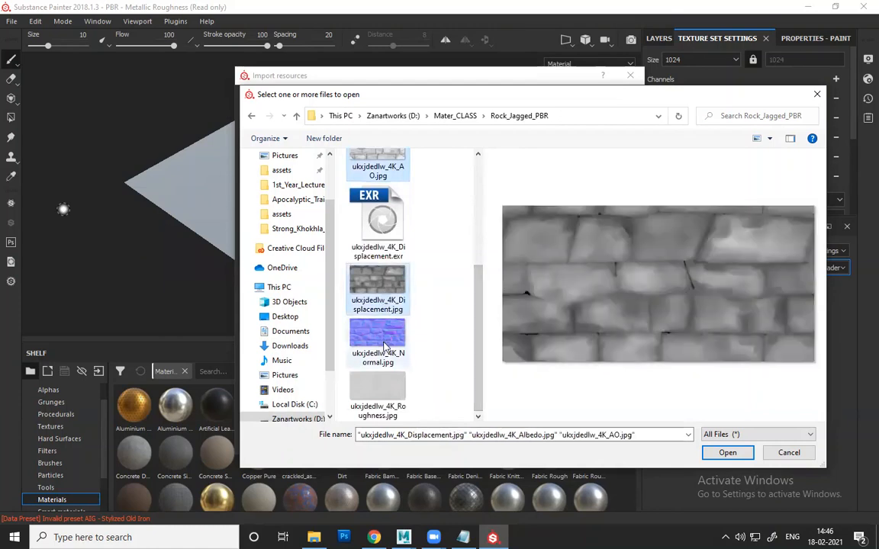
left_click(378, 335, "ctrl")
left_click(377, 388, "ctrl")
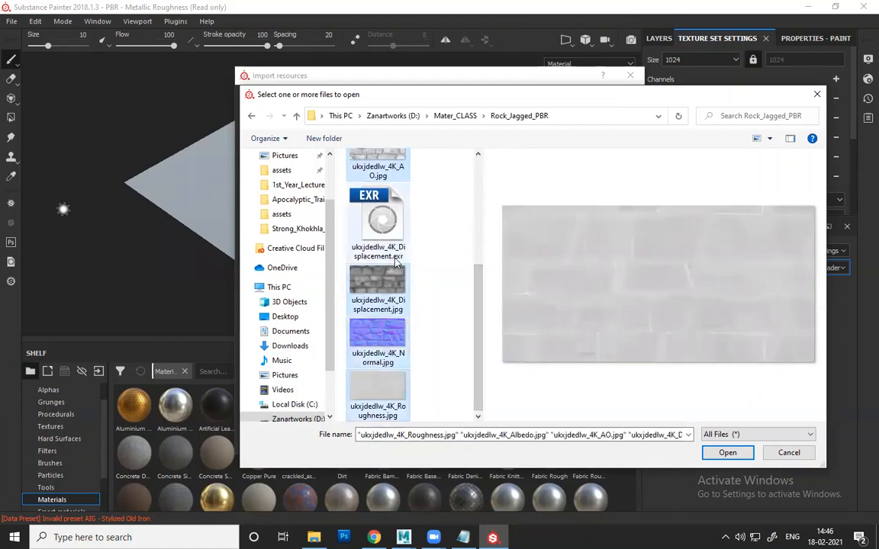
left_click(727, 452)
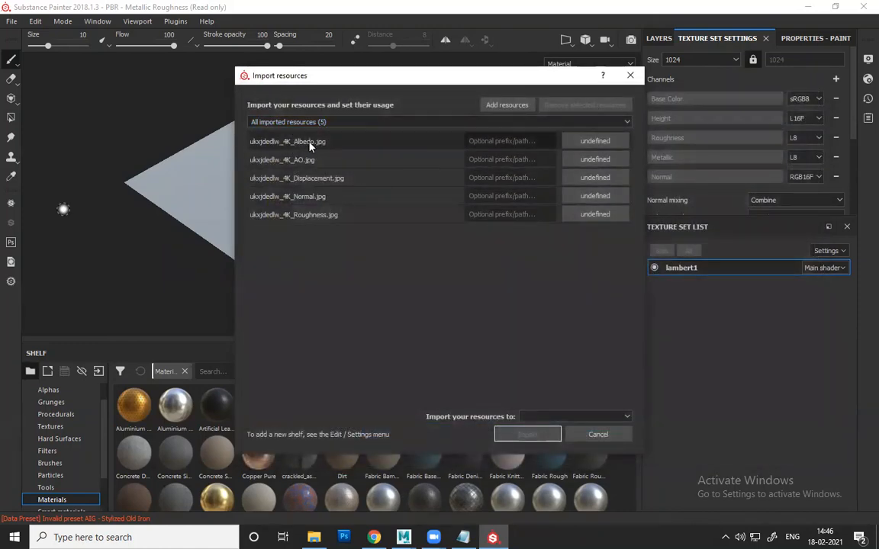
- Define the usage of all five rock maps as texture
left_click(591, 141)
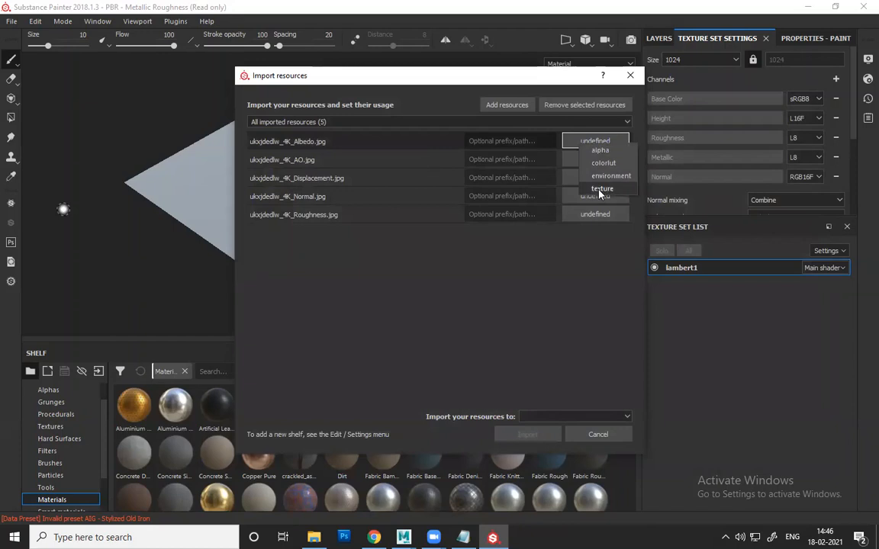
left_click(601, 189)
left_click(595, 159)
left_click(603, 205)
left_click(595, 178)
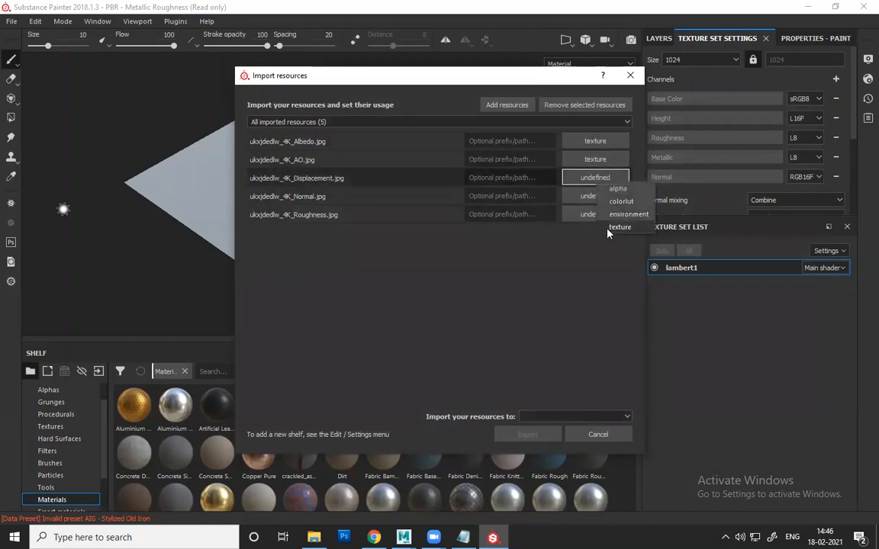
left_click(602, 226)
left_click(595, 196)
left_click(596, 196)
left_click(595, 216)
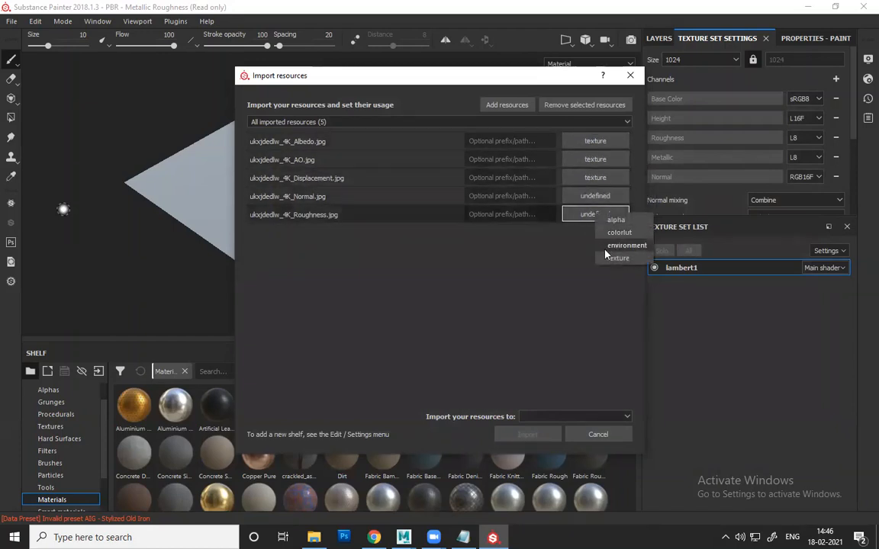
left_click(602, 259)
left_click(596, 196)
left_click(603, 242)
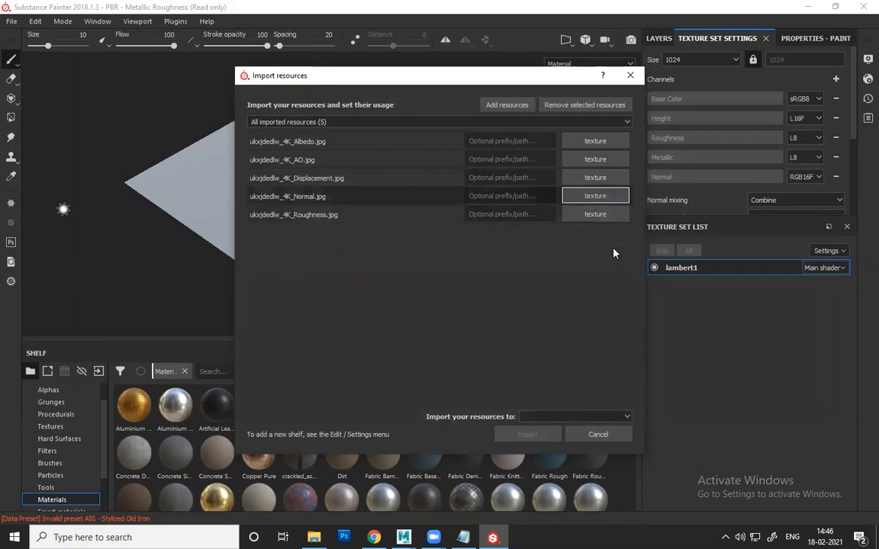
- Import the five rock textures into the current session
left_click(571, 416)
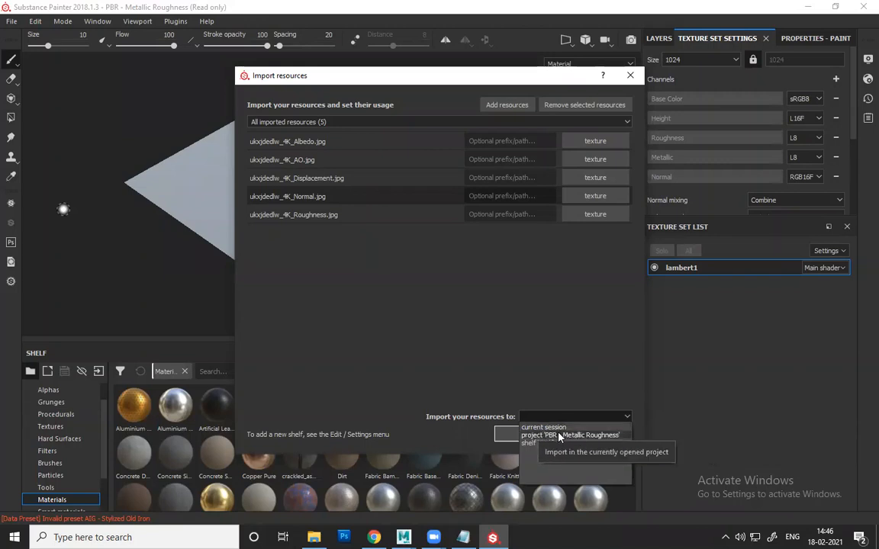
left_click(519, 433)
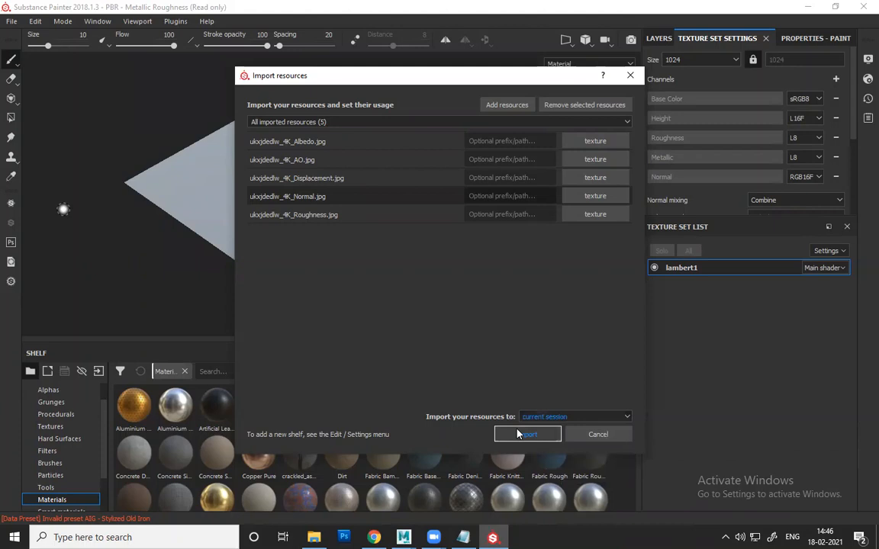
left_click(519, 434)
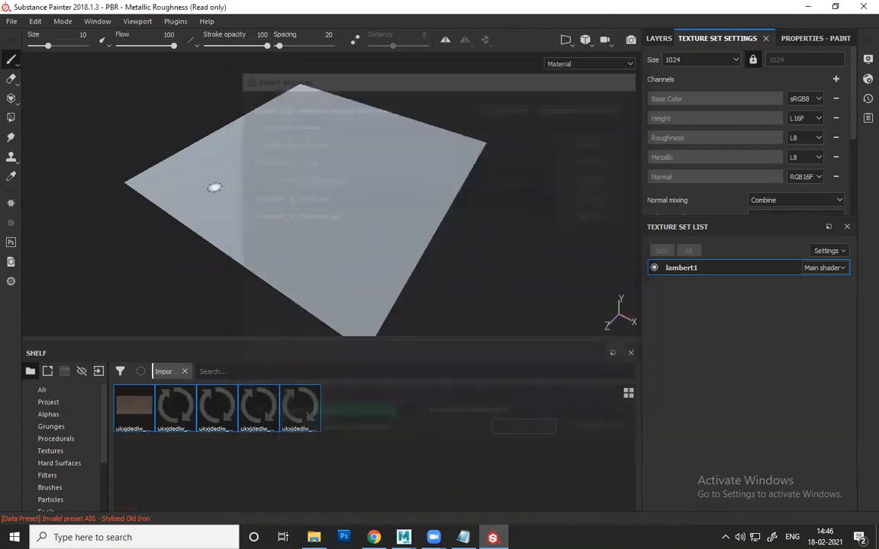
- Add a fill layer above Layer 1 and leave only its color channel active
left_click(658, 38)
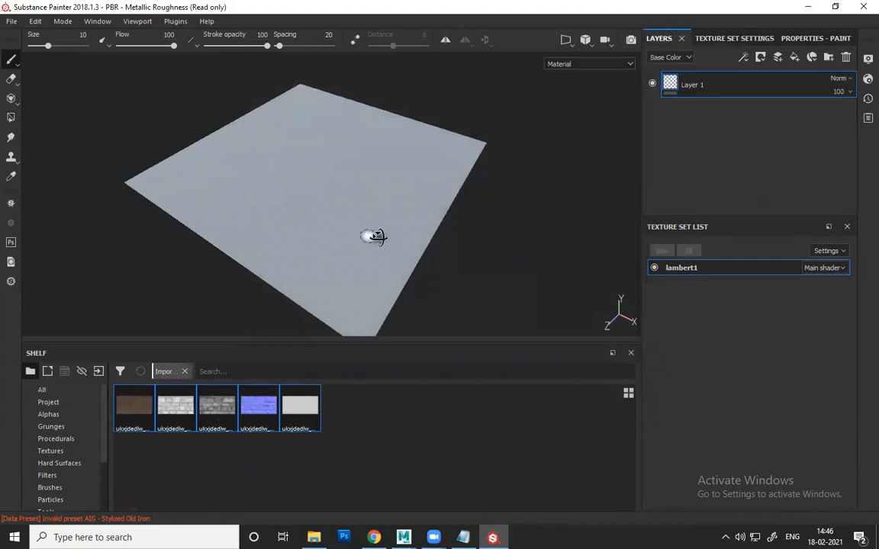
left_click_drag(376, 237, 427, 226, "alt")
middle_click_drag(471, 218, 470, 217, "alt")
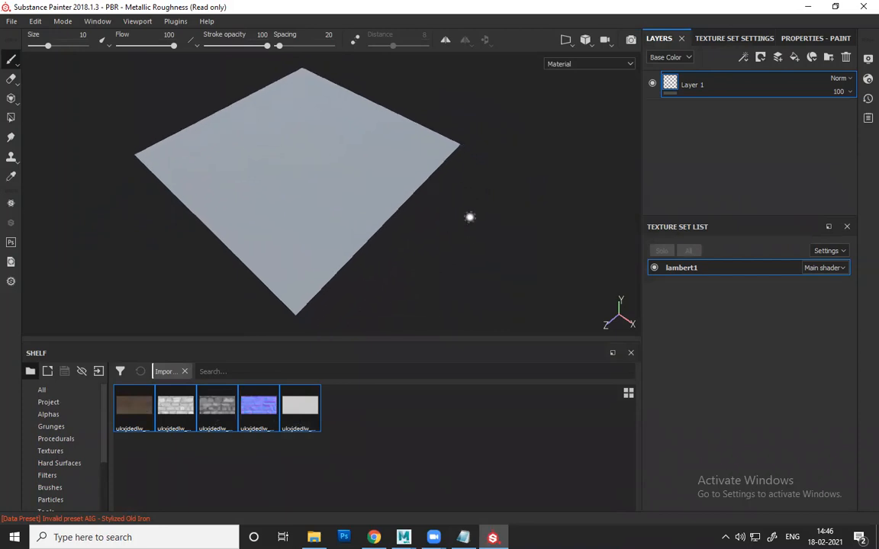
left_click(795, 58)
right_click(520, 187)
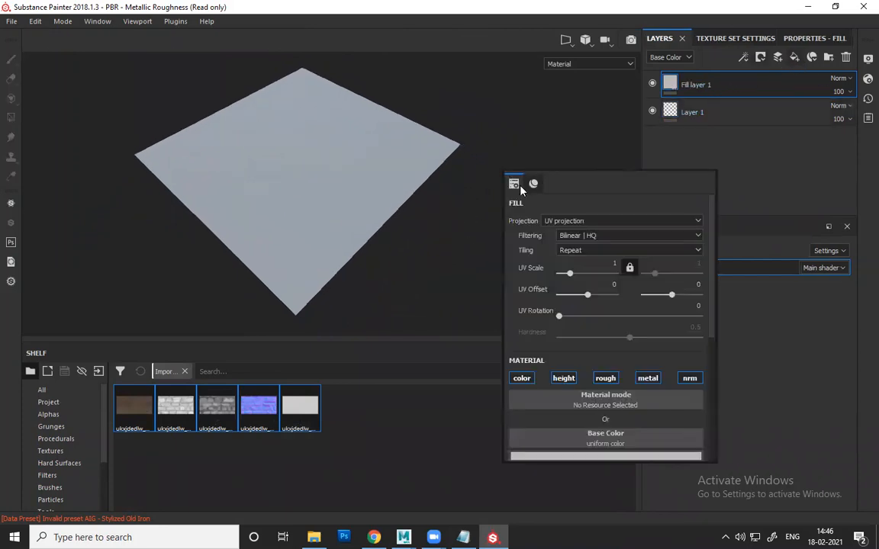
left_click(563, 379)
left_click(605, 379)
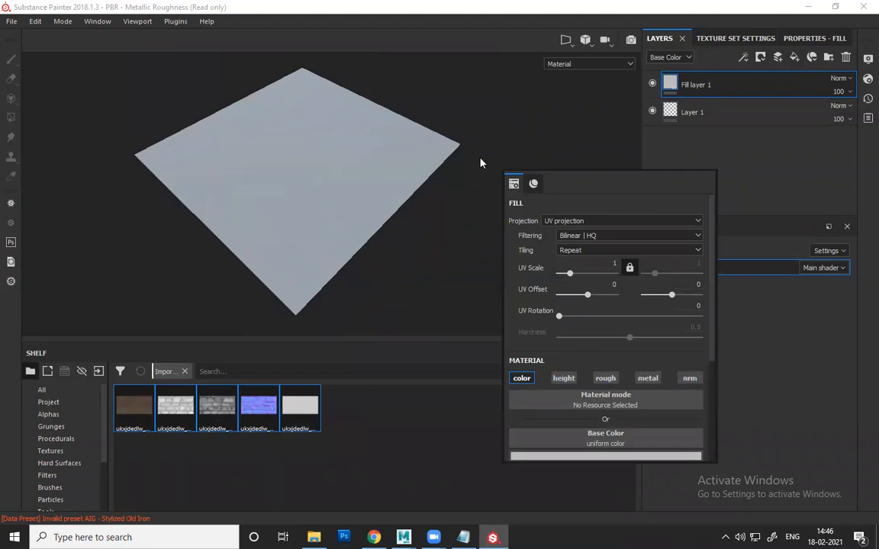
- Assign the ukxjdedlw_4K_Albedo texture as the fill layer's base color
right_click(495, 132)
scroll(522, 316, "down", 1)
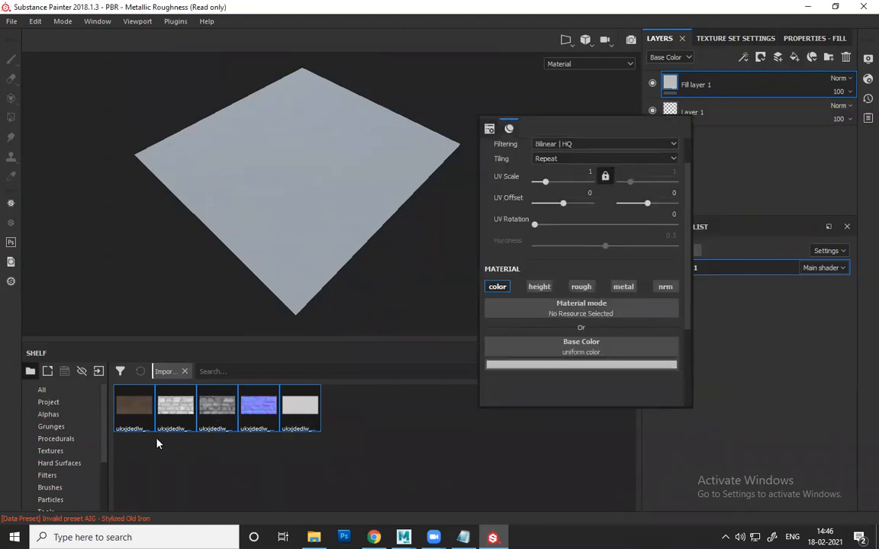
left_click_drag(129, 409, 526, 355)
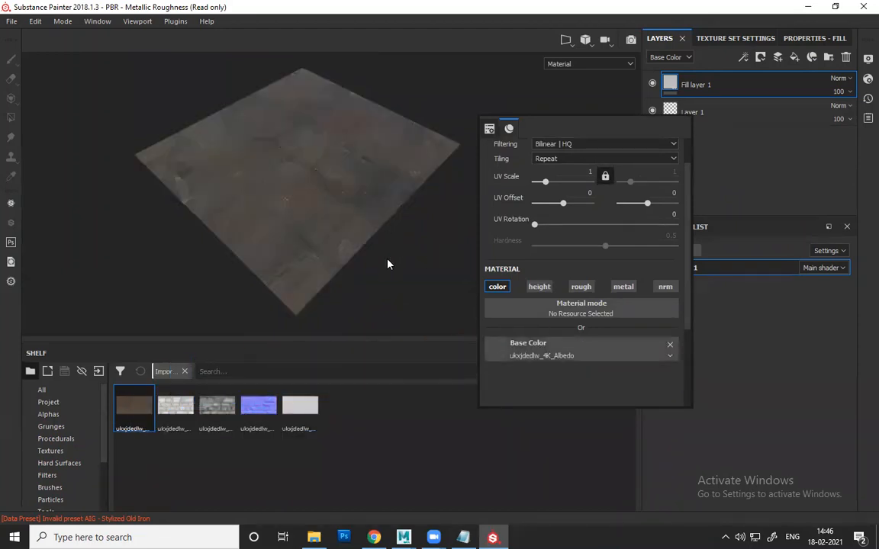
- Examine the albedo-textured floor plane from several angles and under different light directions
left_click_drag(387, 264, 493, 201, "alt")
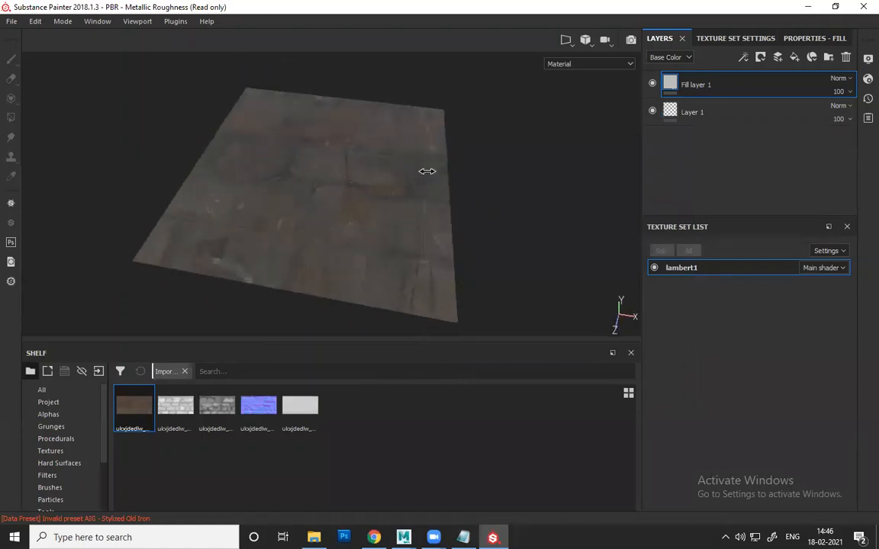
right_click_drag(427, 171, 409, 177, "shift")
scroll(395, 180, "down", 4)
scroll(393, 180, "up", 7)
left_click_drag(412, 176, 344, 251, "alt")
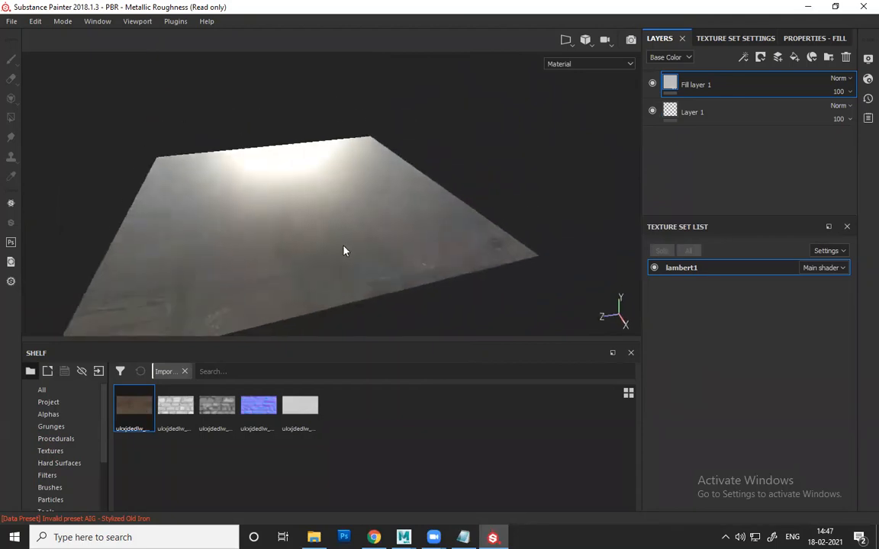
middle_click_drag(343, 251, 418, 206, "alt")
right_click_drag(419, 207, 405, 199, "shift")
scroll(399, 196, "up", 4)
left_click_drag(390, 243, 285, 206, "alt")
scroll(384, 219, "down", 4)
scroll(285, 206, "down", 2)
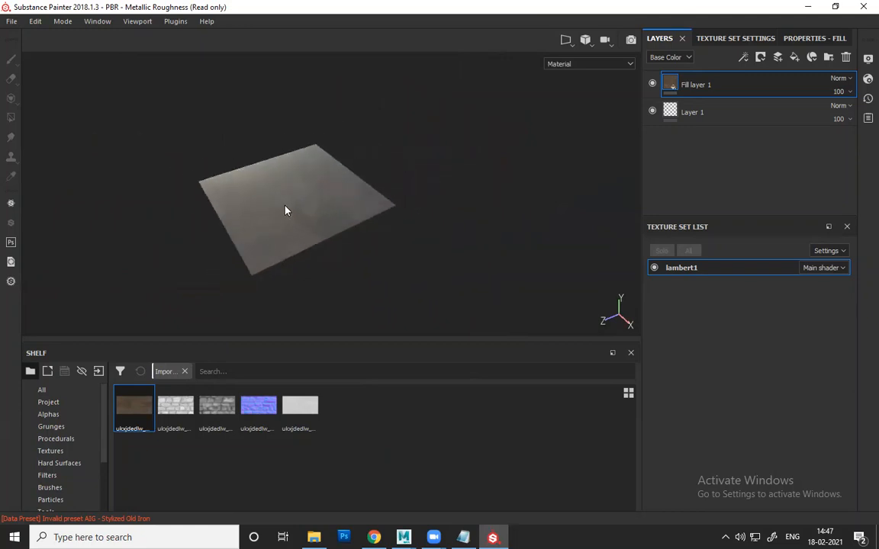
scroll(284, 208, "up", 5)
- Enable the fill layer's roughness channel and raise its uniform roughness to the maximum
right_click(499, 125)
scroll(592, 312, "down", 3)
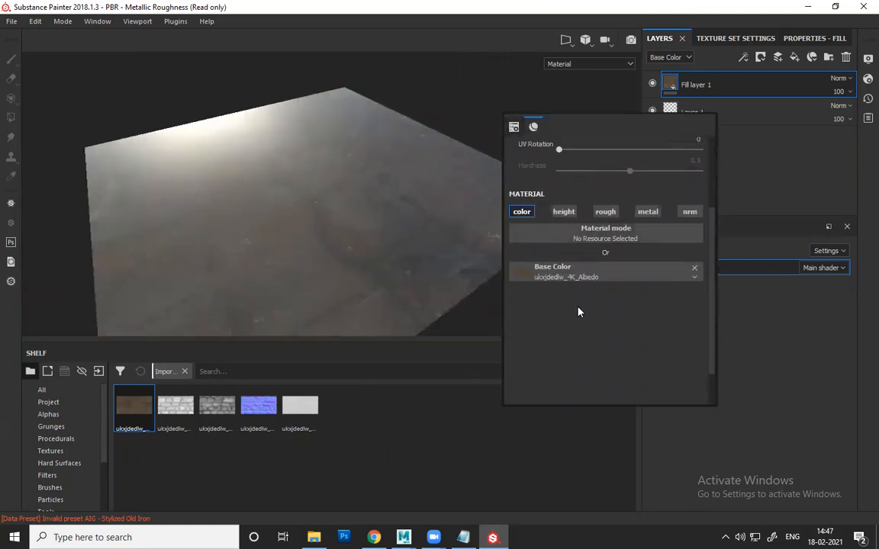
left_click(604, 212)
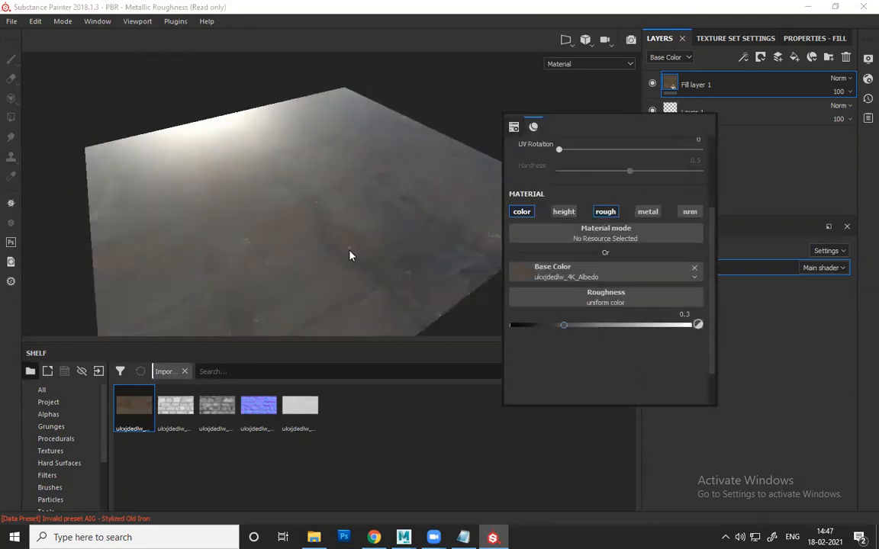
left_click_drag(563, 326, 703, 345)
left_click(329, 239)
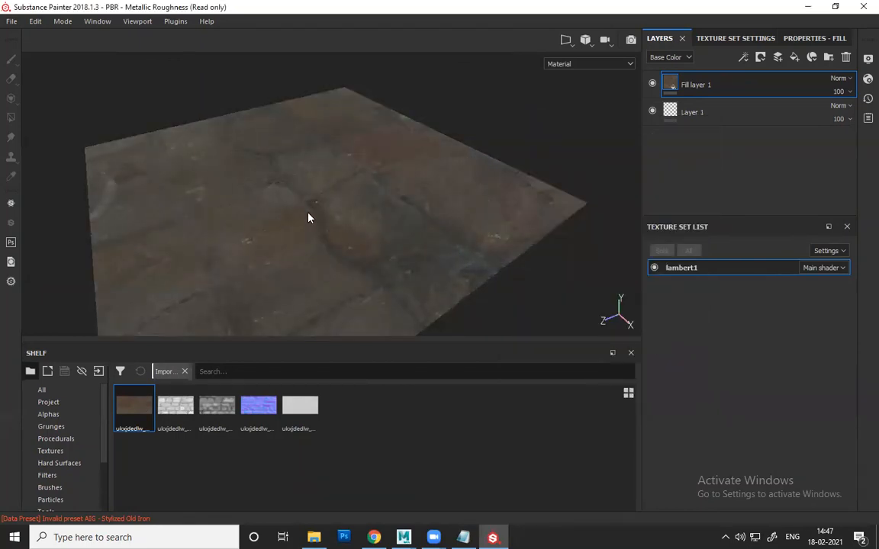
- Lower the fill layer's uniform roughness and turn its roughness channel off again
left_click_drag(309, 217, 418, 185, "alt")
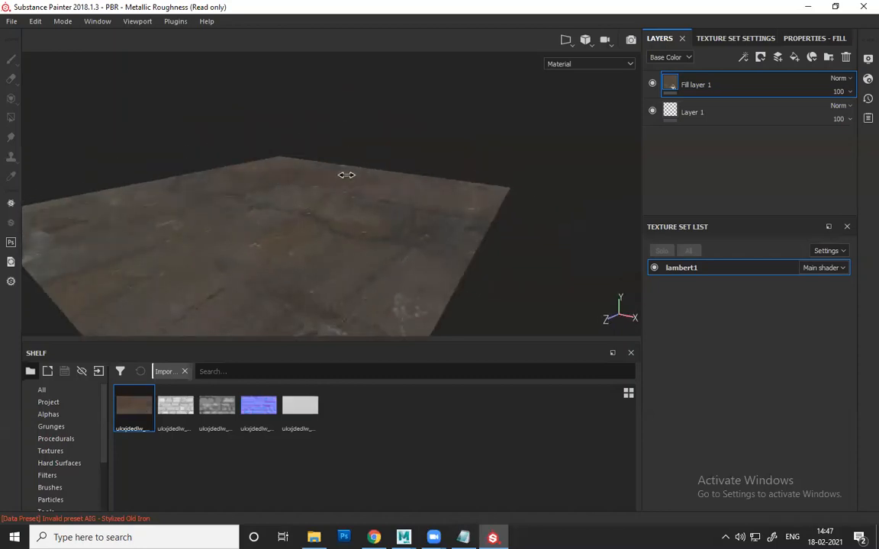
left_click_drag(346, 174, 412, 181, "alt")
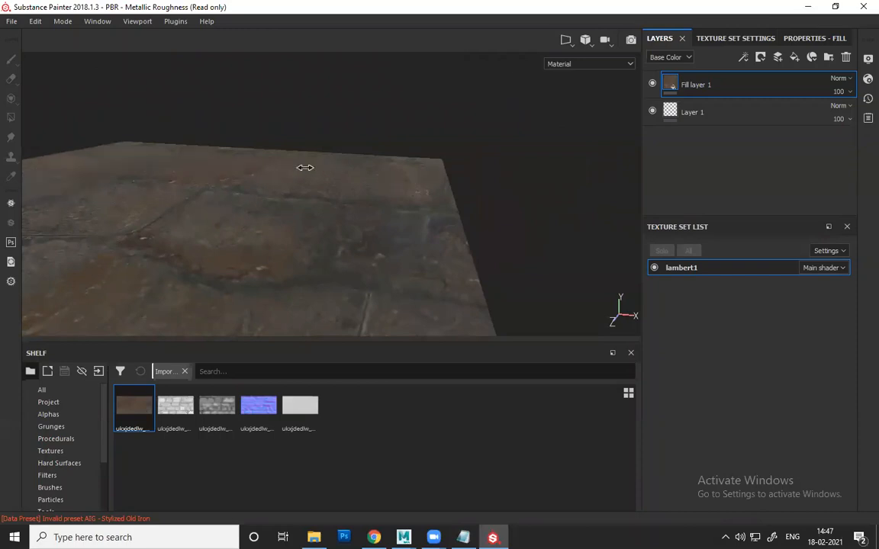
right_click(448, 159)
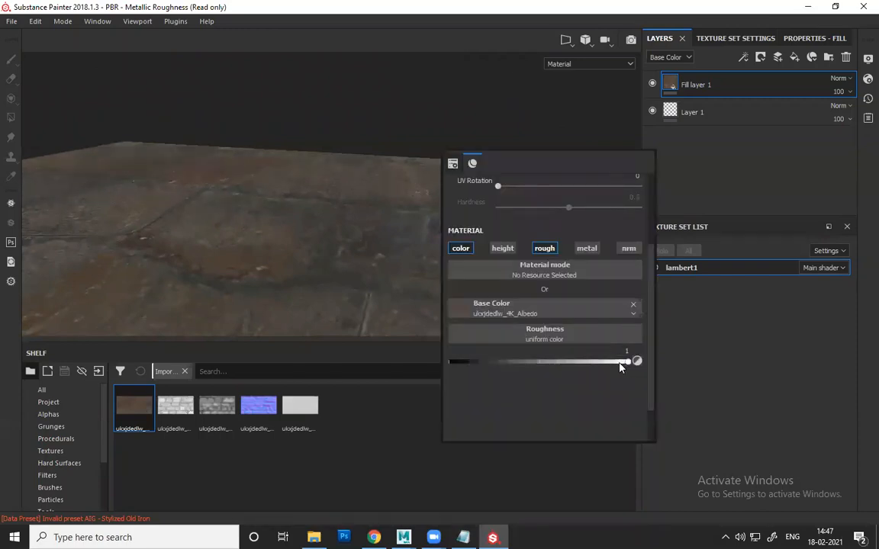
left_click_drag(619, 366, 489, 363)
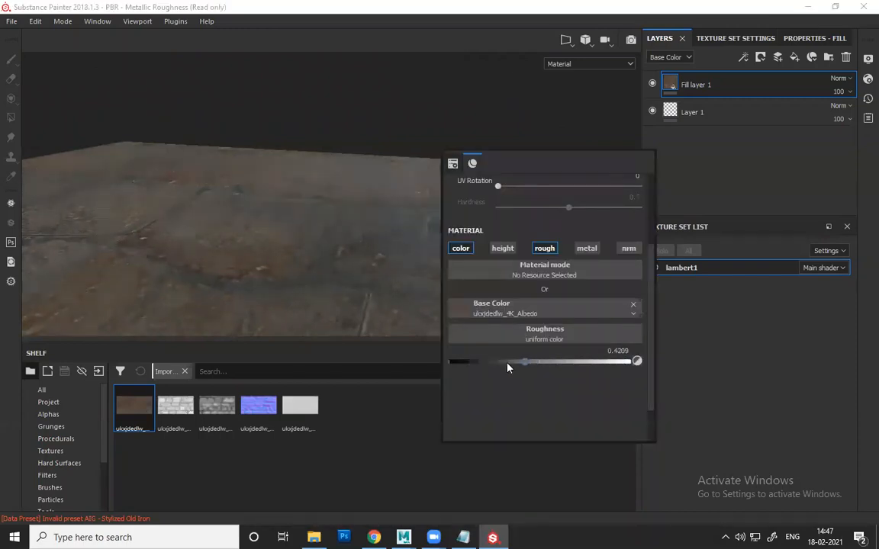
left_click(543, 249)
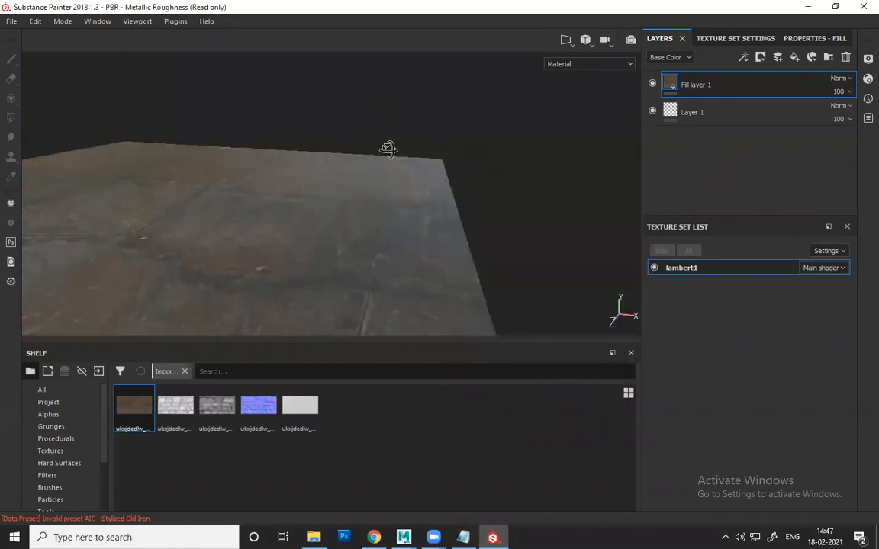
left_click_drag(388, 148, 512, 226, "alt")
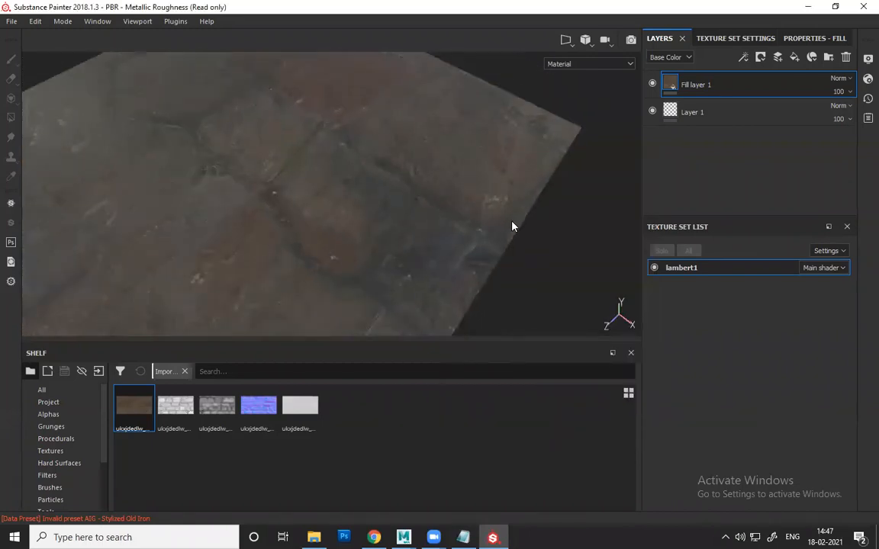
- Rename the albedo-textured fill layer to Basecolor
double_click(702, 85)
type("Base")
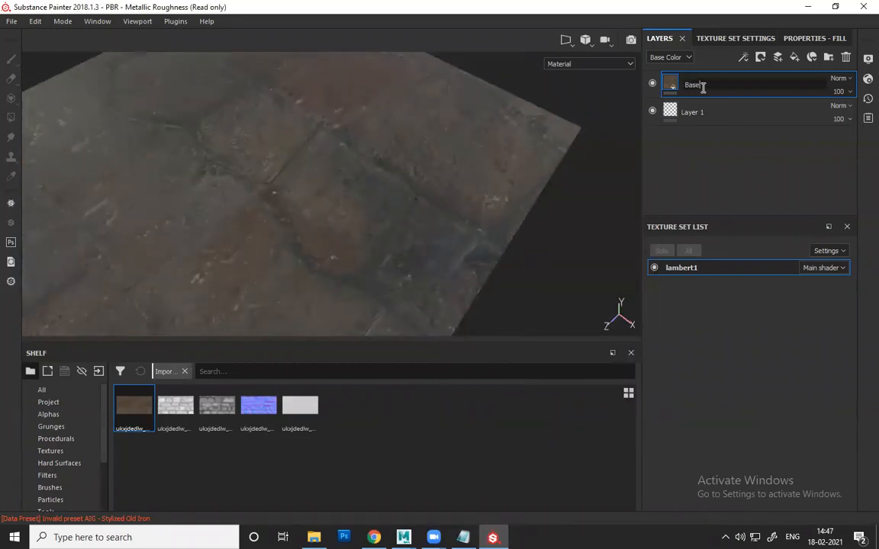
type("color")
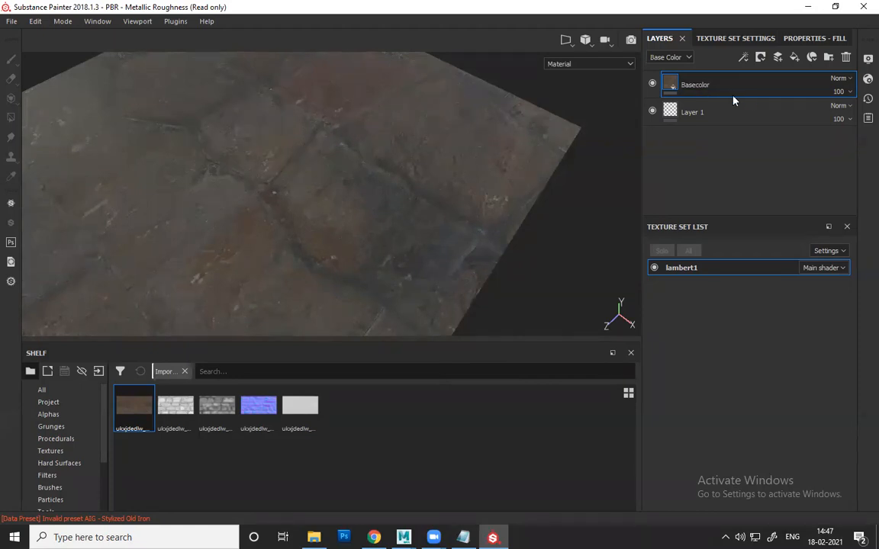
- Add a fill layer above Basecolor and leave only its height channel active
left_click(794, 57)
right_click(509, 191)
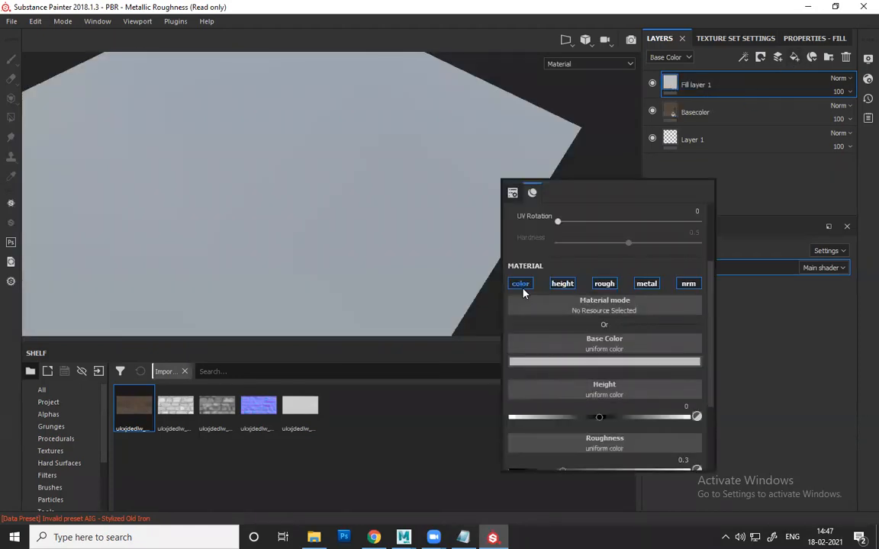
left_click(521, 283)
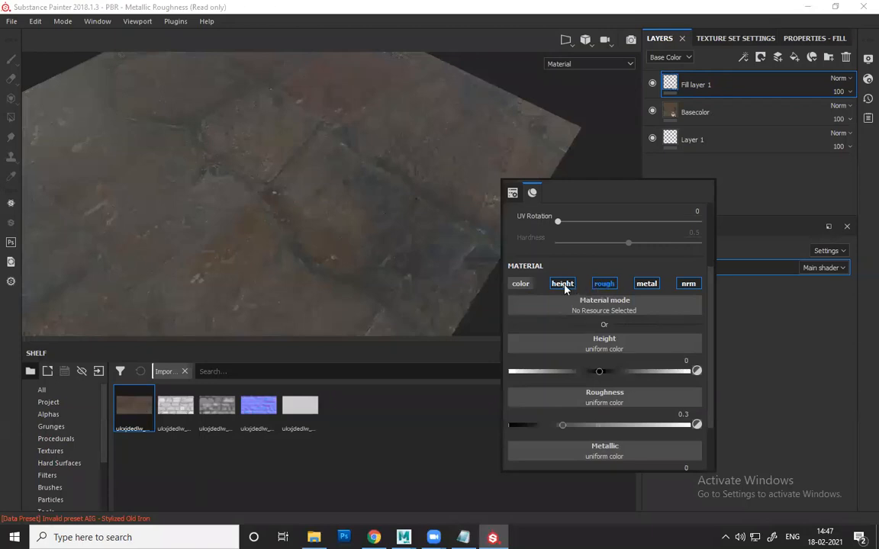
left_click(606, 284)
left_click(645, 284)
left_click(684, 284)
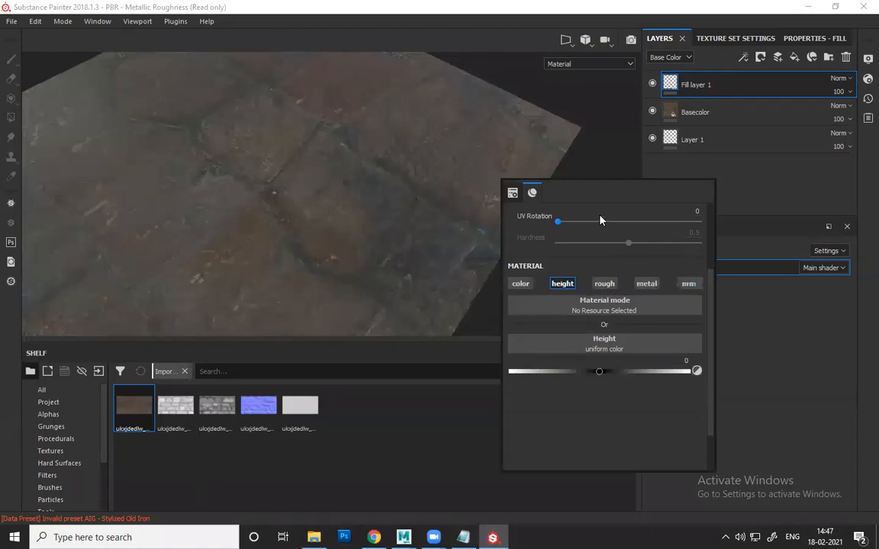
- Assign the imported dark grayscale stone texture to the new fill layer's height channel
left_click_drag(540, 239, 546, 220, "alt")
right_click(548, 220)
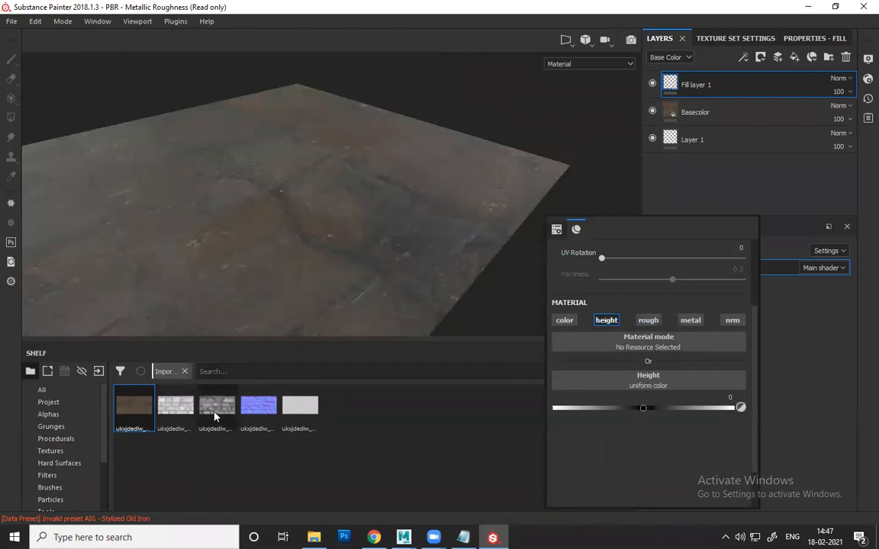
mouse_move(214, 416)
mouse_move(186, 412)
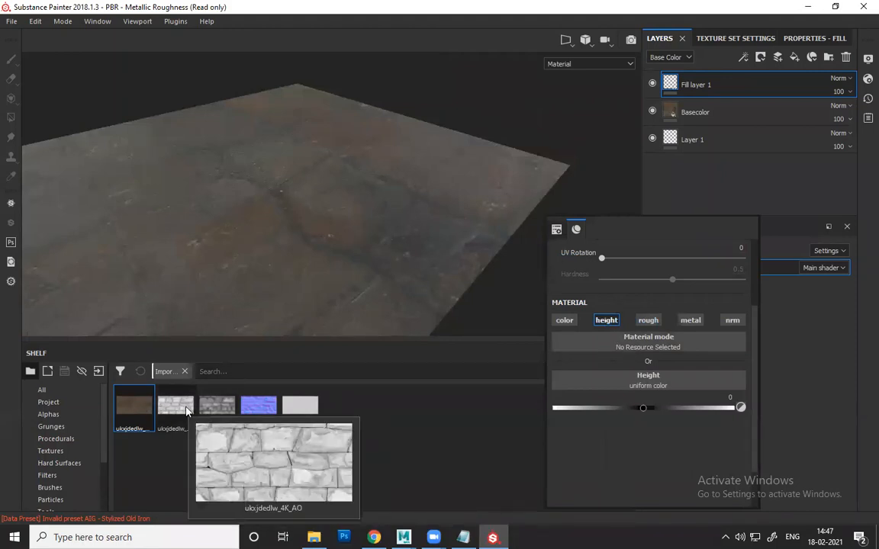
left_click_drag(215, 407, 611, 381)
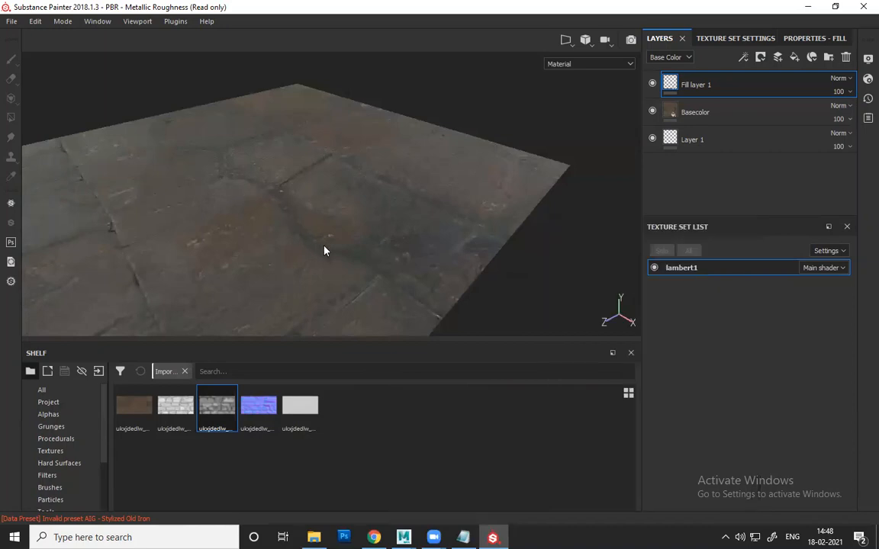
- Examine the height relief on the floor plane from several angles and under a different light direction
left_click_drag(236, 212, 290, 216, "alt")
scroll(290, 218, "down", 4)
scroll(294, 225, "up", 6)
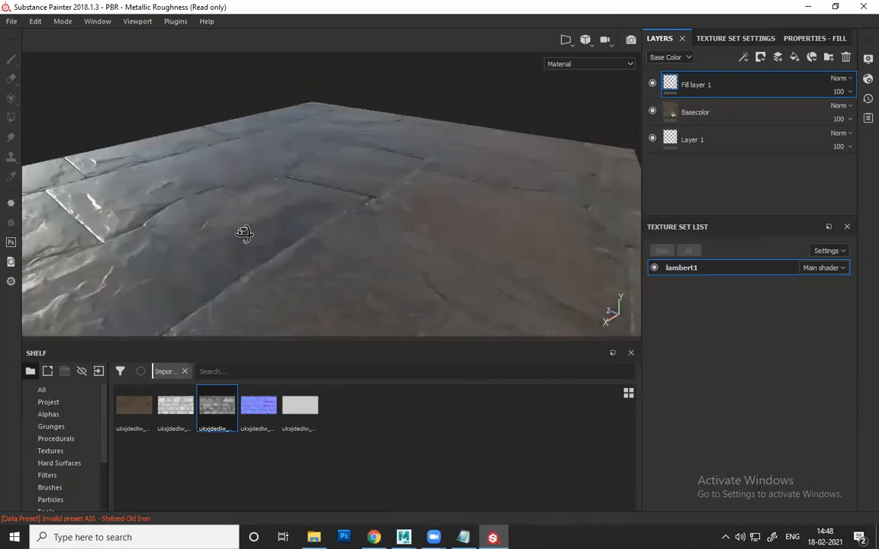
left_click_drag(245, 235, 347, 188, "alt")
right_click_drag(347, 188, 351, 198, "shift")
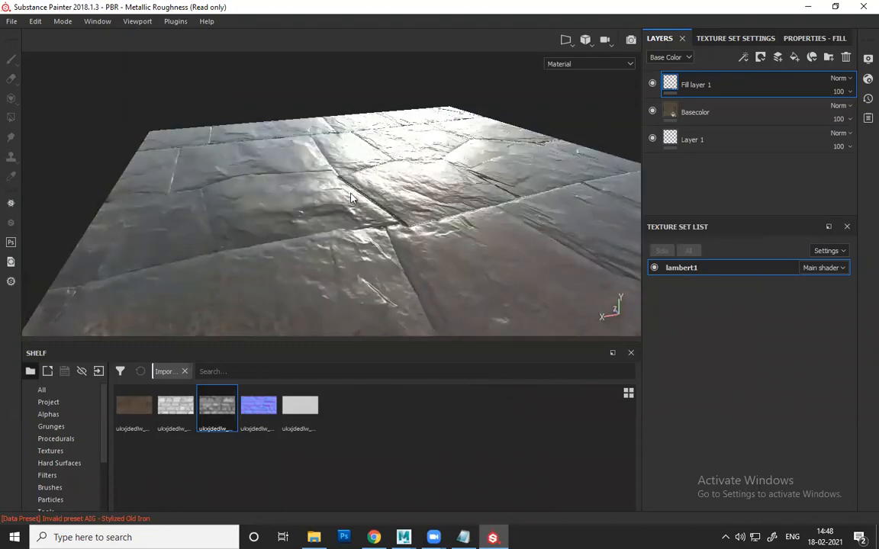
left_click_drag(335, 238, 402, 255, "alt")
left_click_drag(348, 235, 384, 222, "alt")
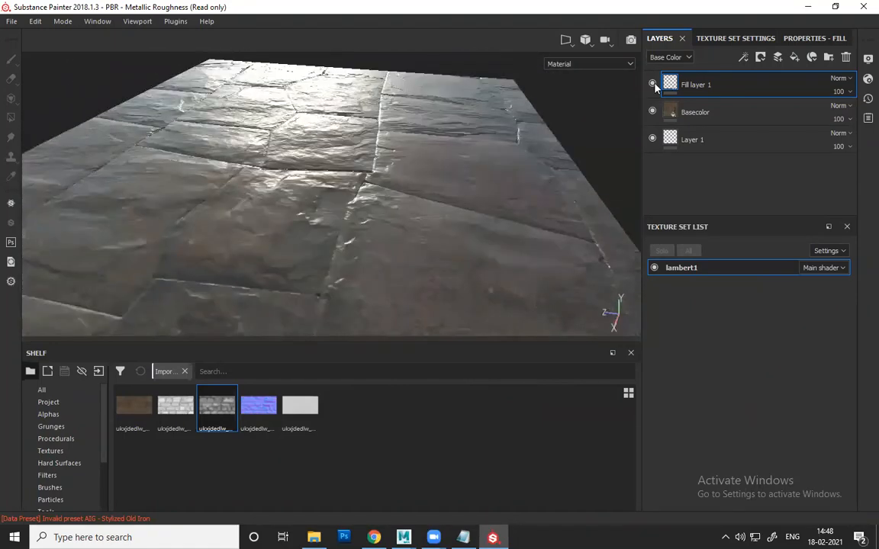
- Rename the height-only fill layer to Height
double_click(707, 85)
type("Height")
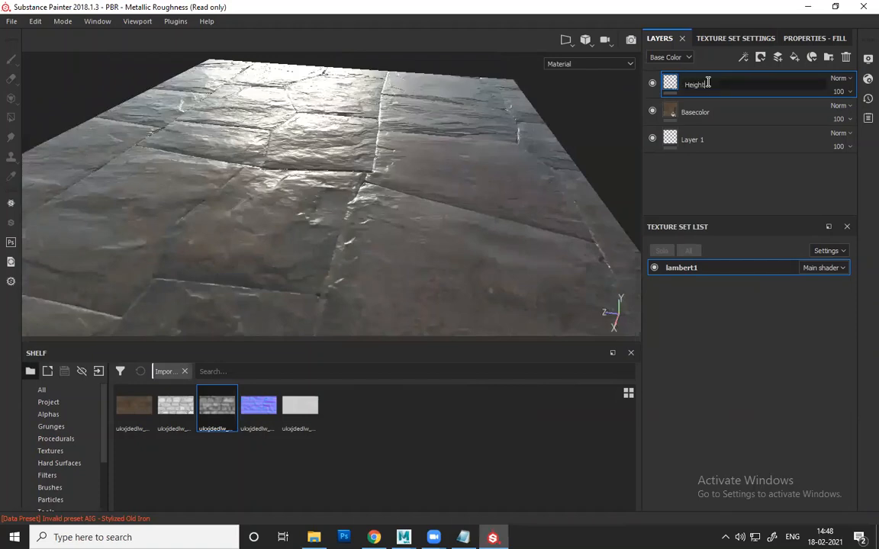
key("Return")
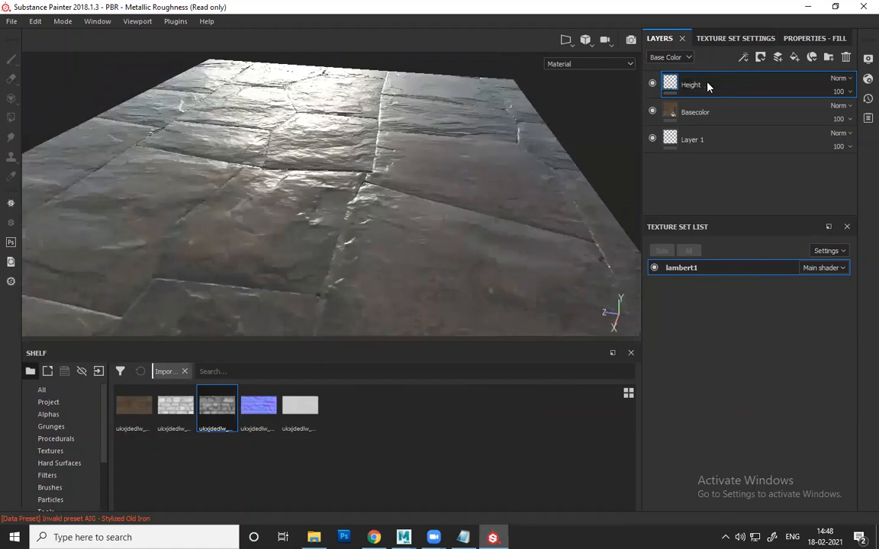
- Compare the floor plane with the Height layer hidden and shown
left_click(652, 84)
left_click(653, 84)
left_click(652, 84)
left_click_drag(326, 203, 594, 207, "alt")
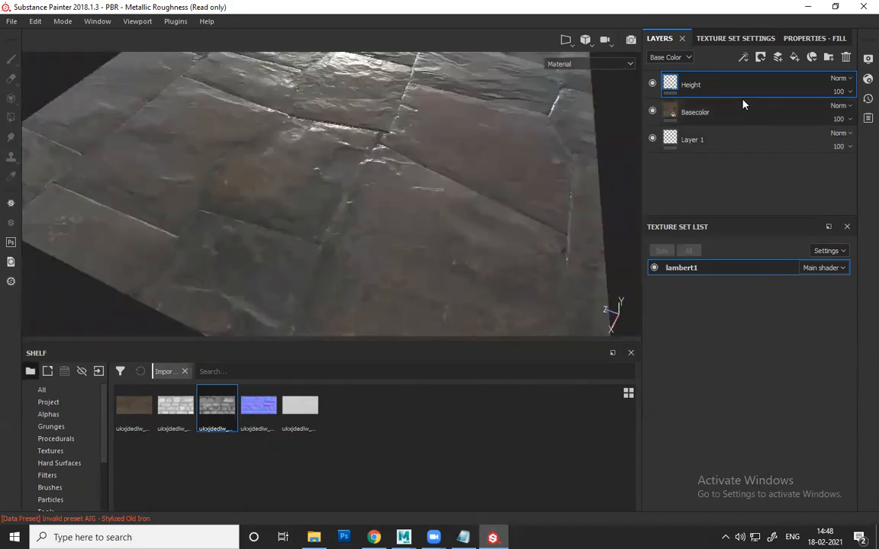
- Add a fill layer above Height and leave only its roughness channel active
left_click(794, 58)
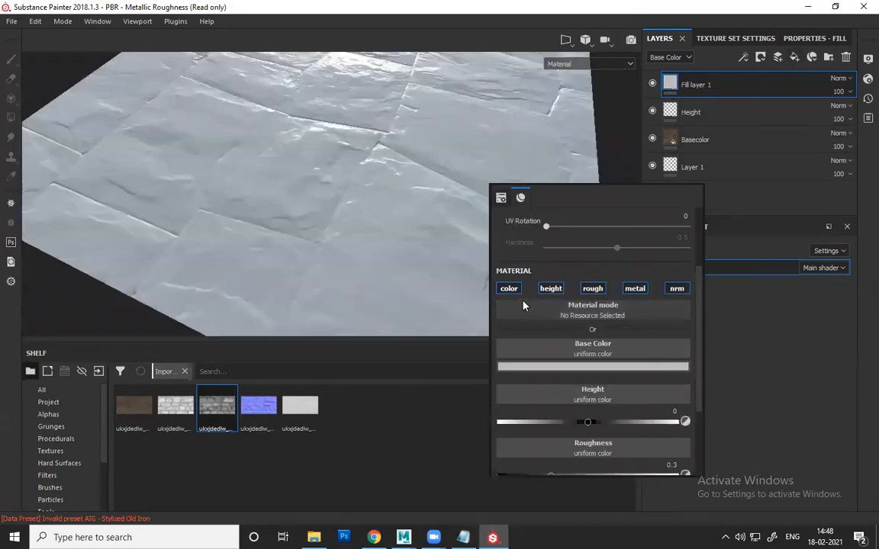
left_click(509, 288)
left_click(551, 288)
left_click(635, 289)
left_click(675, 289)
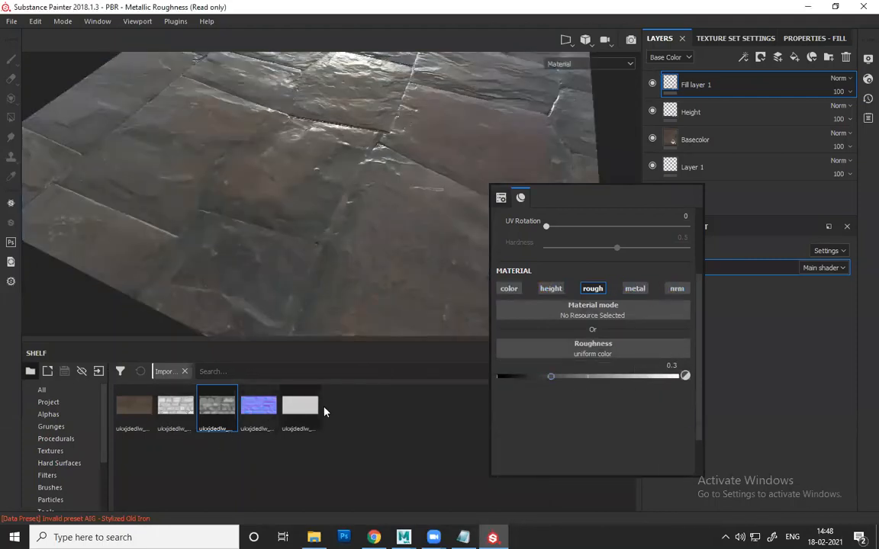
- Assign the imported light gray texture to the fill layer's roughness channel and check the floor's reflections under different light directions
left_click_drag(305, 409, 604, 355)
left_click(394, 231)
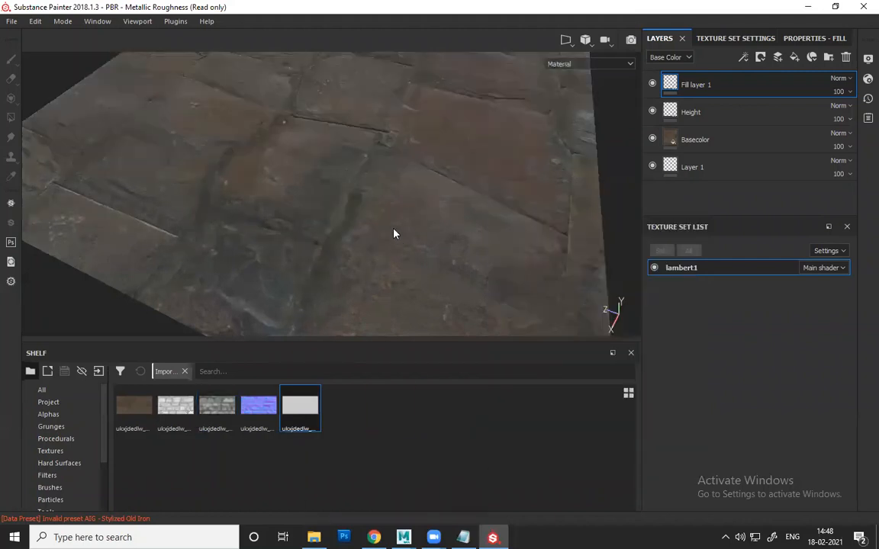
left_click_drag(396, 195, 320, 148, "alt")
right_click_drag(321, 148, 353, 167, "shift")
mouse_move(360, 203)
left_mouse_down("alt")
mouse_move(349, 230)
mouse_move(392, 231)
mouse_move(319, 227)
mouse_move(368, 224)
mouse_move(334, 212)
mouse_move(372, 205)
left_mouse_up("alt")
mouse_move(372, 205)
right_mouse_down("shift")
mouse_move(355, 190)
mouse_move(367, 198)
mouse_move(358, 198)
right_mouse_up("shift")
left_click_drag(355, 204, 389, 194, "alt")
- Rename the roughness-only fill layer to Rough
double_click(690, 85)
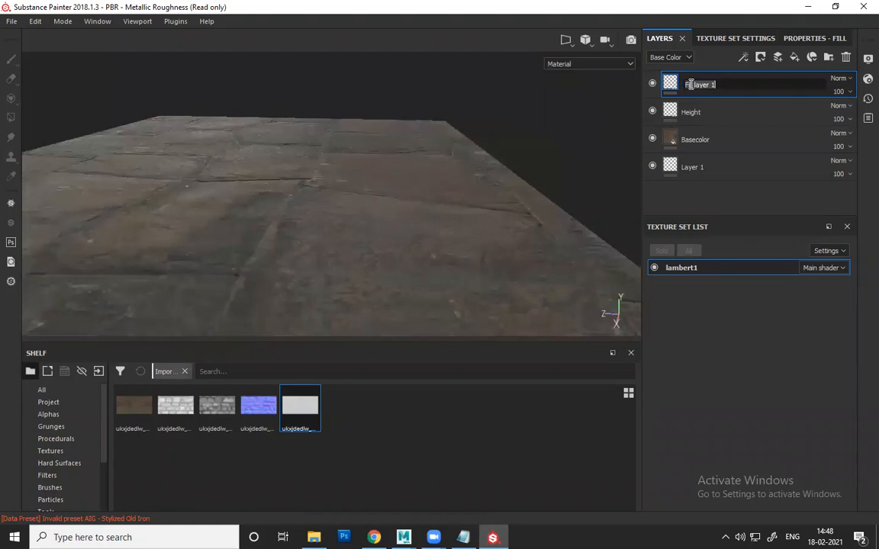
type("Rough")
key("Return")
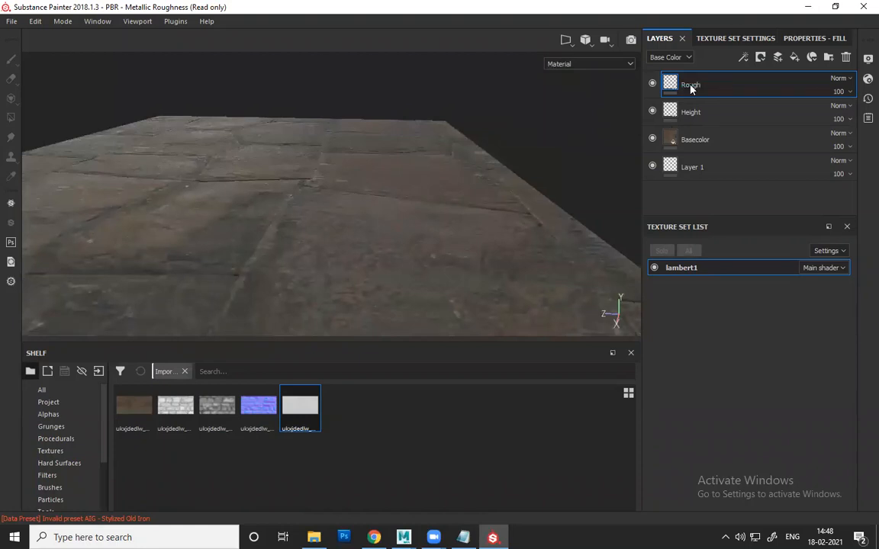
- Add a fill layer above Rough and name it Normalmap
left_click(795, 57)
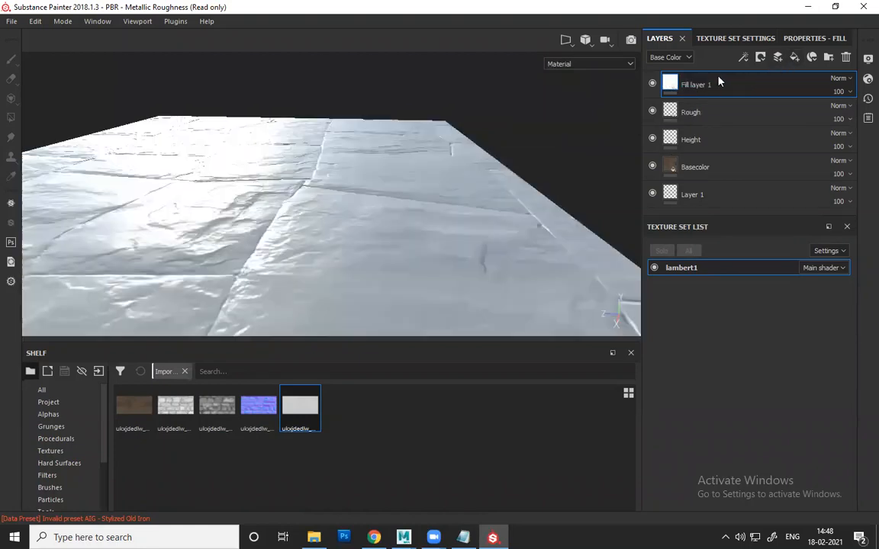
double_click(700, 84)
type("Normal")
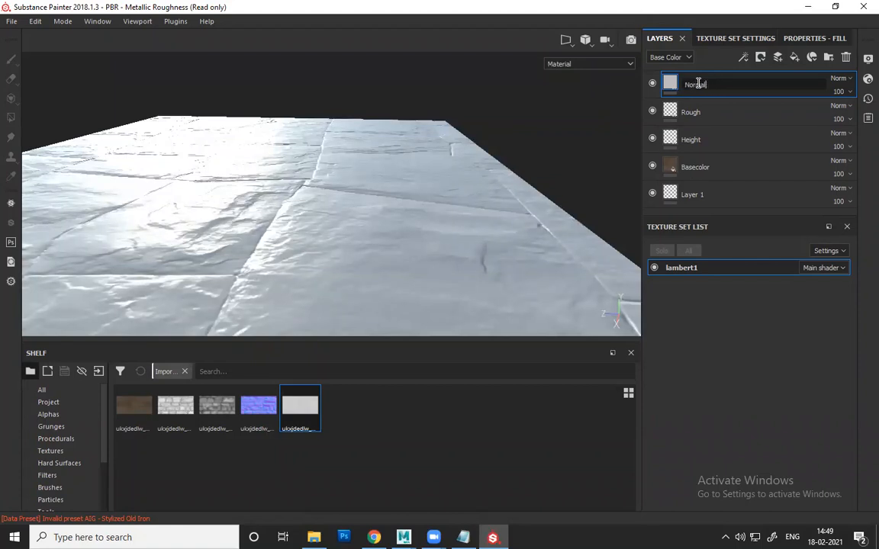
type("map")
key("Return")
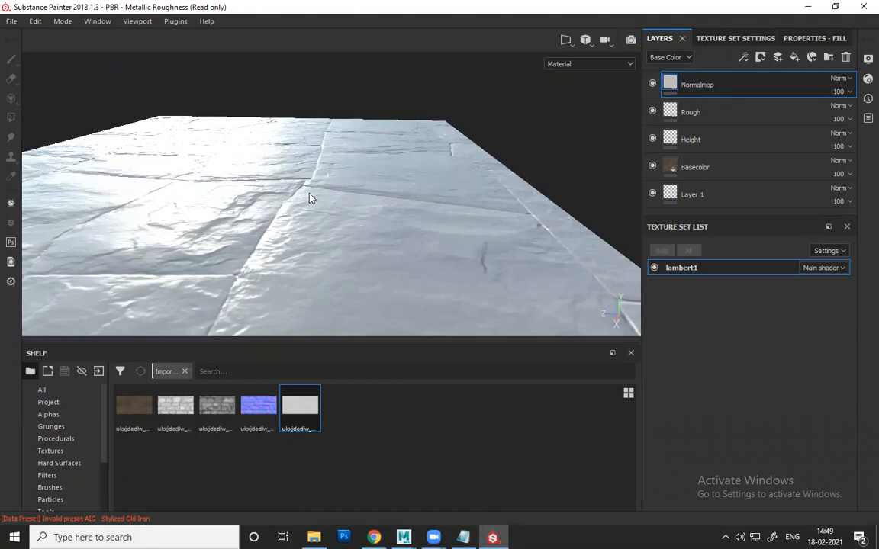
- Turn off the Normalmap layer's color, height, roughness and metallic channels, leaving only the normal channel active
left_click_drag(308, 194, 283, 183, "alt")
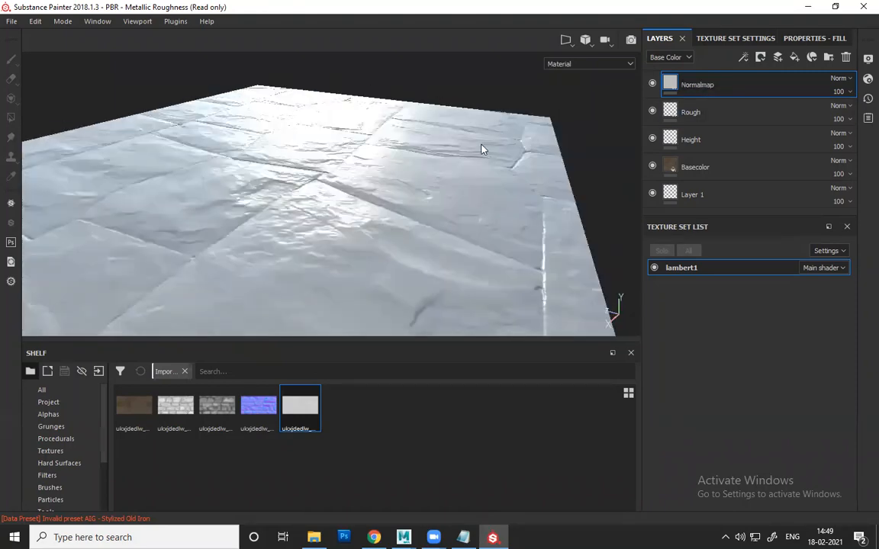
right_click(543, 171)
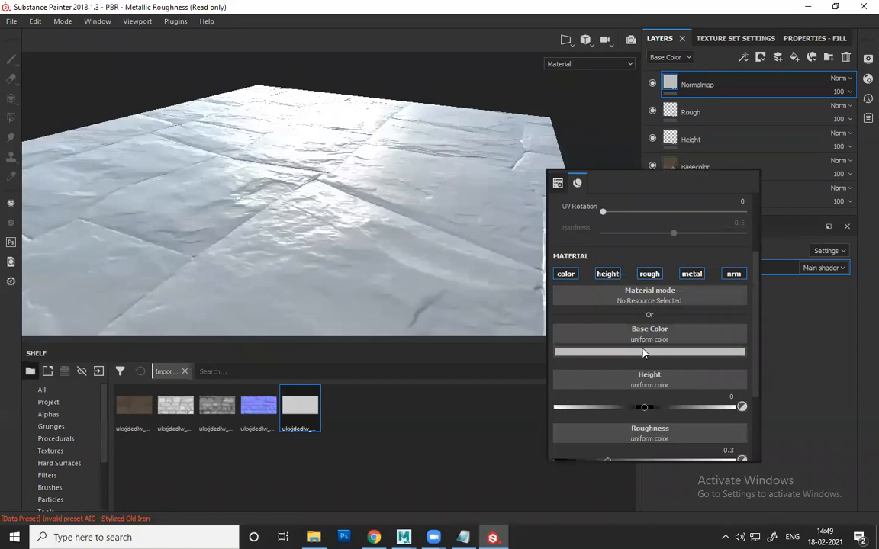
left_click(565, 274)
left_click(608, 274)
left_click(649, 274)
left_click(691, 274)
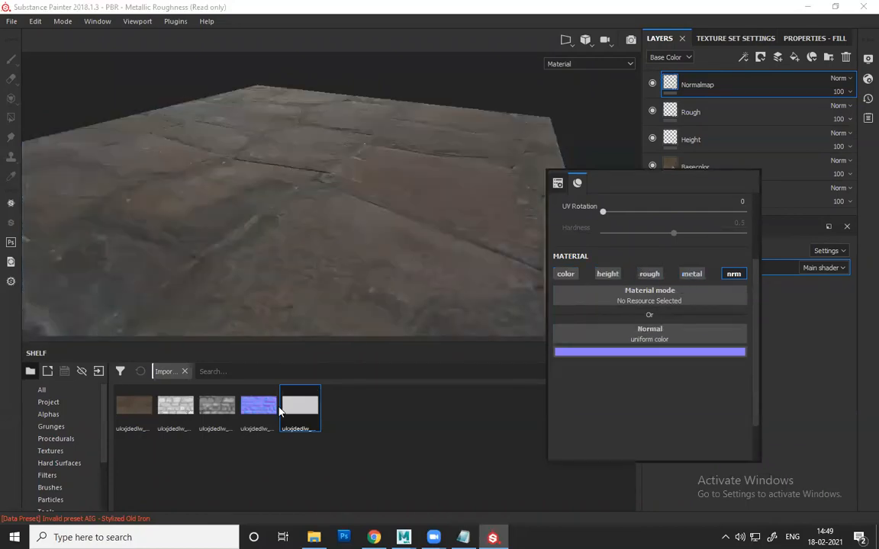
- Assign the imported blue normal texture to the Normalmap layer's normal channel and inspect the stone detail up close
left_click_drag(259, 408, 610, 334)
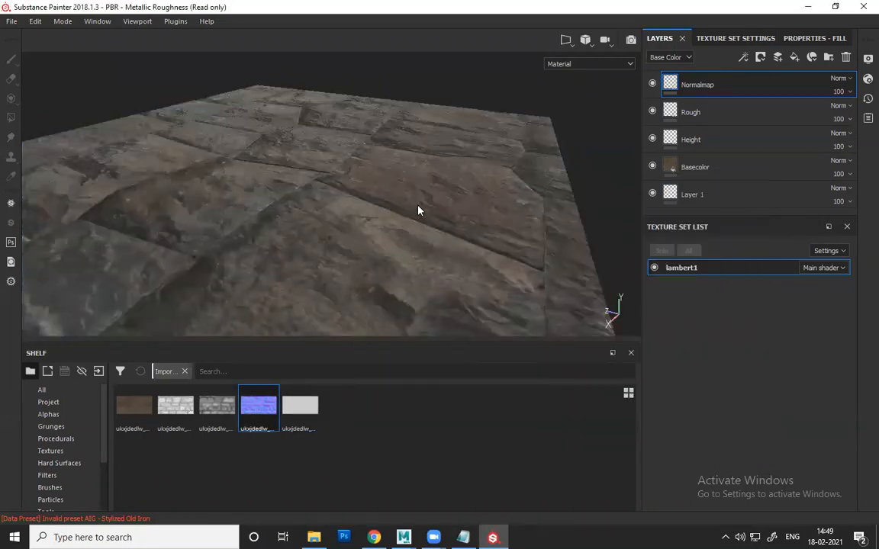
mouse_move(334, 174)
left_mouse_down("alt")
mouse_move(437, 182)
mouse_move(302, 214)
mouse_move(288, 234)
mouse_move(317, 269)
left_mouse_up("alt")
scroll(313, 258, "up", 5)
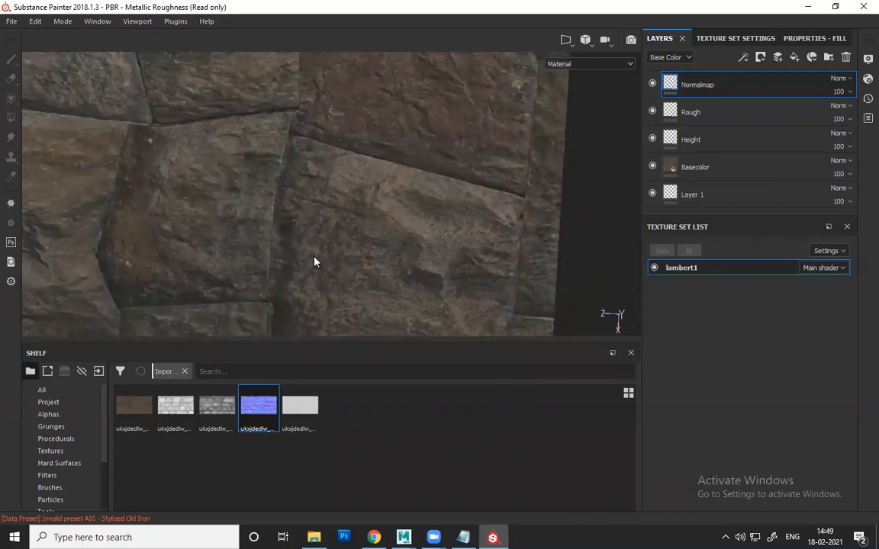
scroll(267, 252, "down", 5)
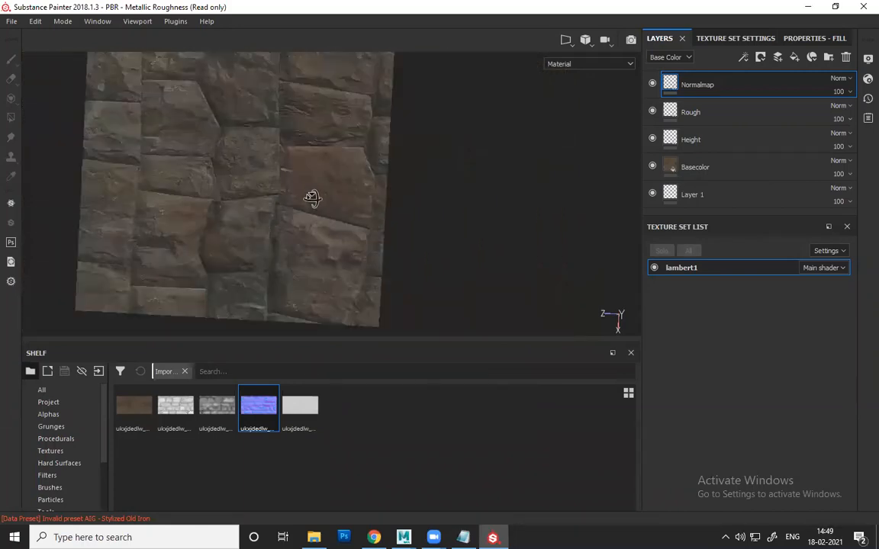
- Display only the height channel on the floor plane and examine its light and dark areas
left_click_drag(312, 199, 310, 221, "alt")
middle_click_drag(310, 222, 357, 200, "alt")
left_click(594, 65)
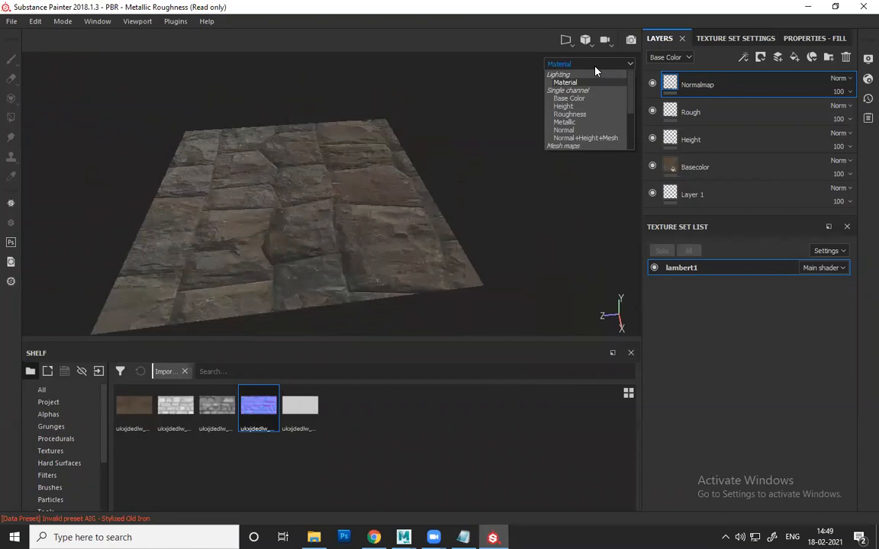
left_click(565, 107)
scroll(362, 198, "up", 10)
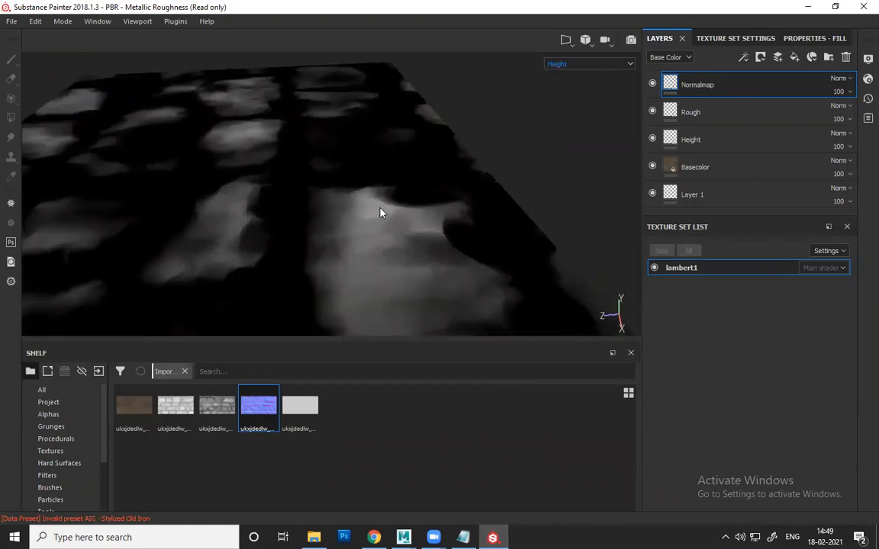
left_click_drag(366, 231, 368, 211, "alt")
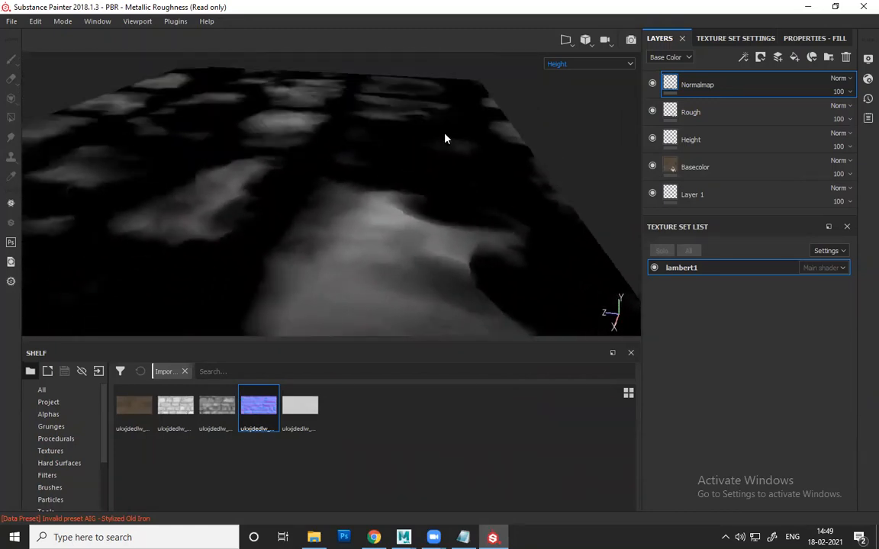
- Display only the normal channel on the floor plane and examine the stone edges and cracks up close
left_click(575, 66)
left_click(566, 130)
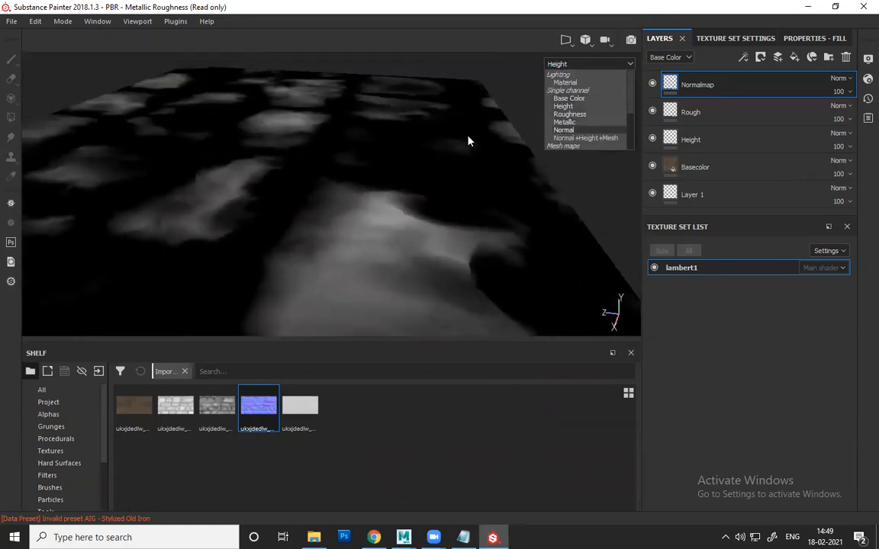
scroll(361, 229, "down", 5)
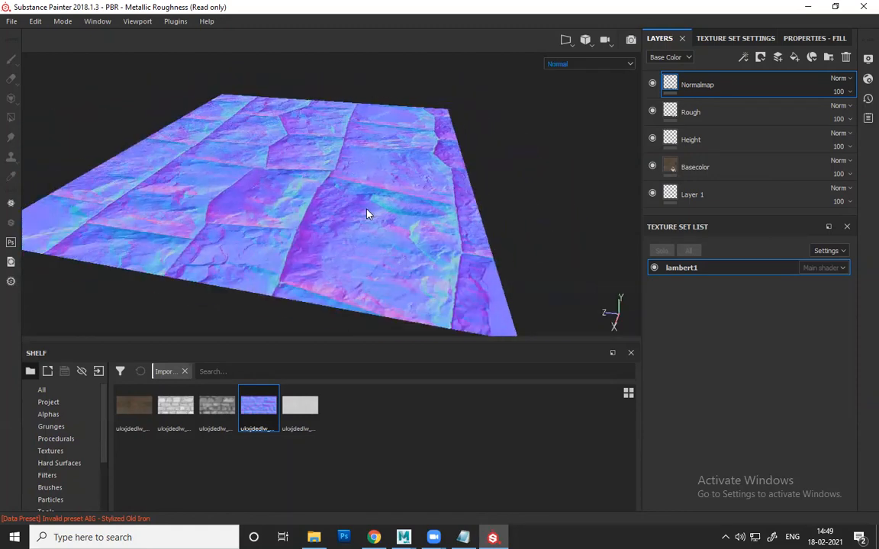
left_click_drag(367, 214, 448, 160, "alt")
scroll(353, 216, "up", 5)
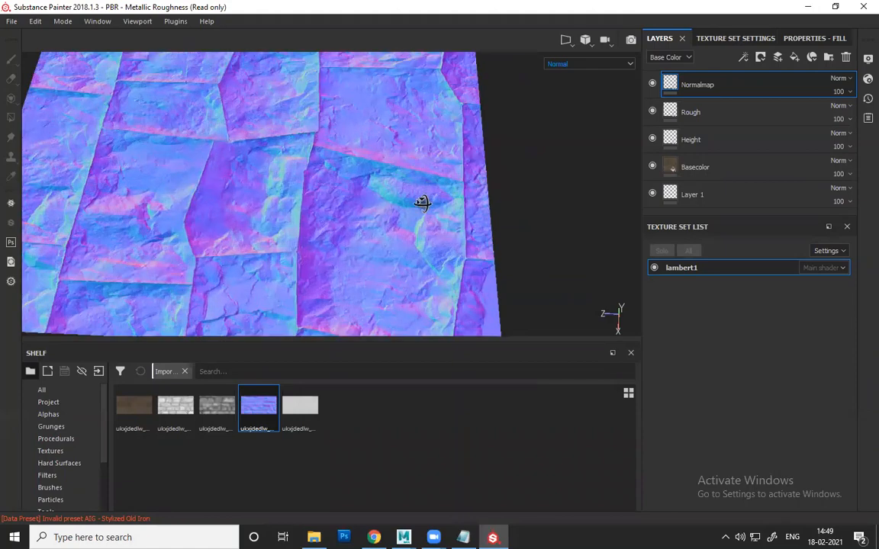
middle_click_drag(422, 202, 326, 143, "alt")
left_click_drag(326, 143, 306, 227, "alt")
scroll(303, 223, "up", 4)
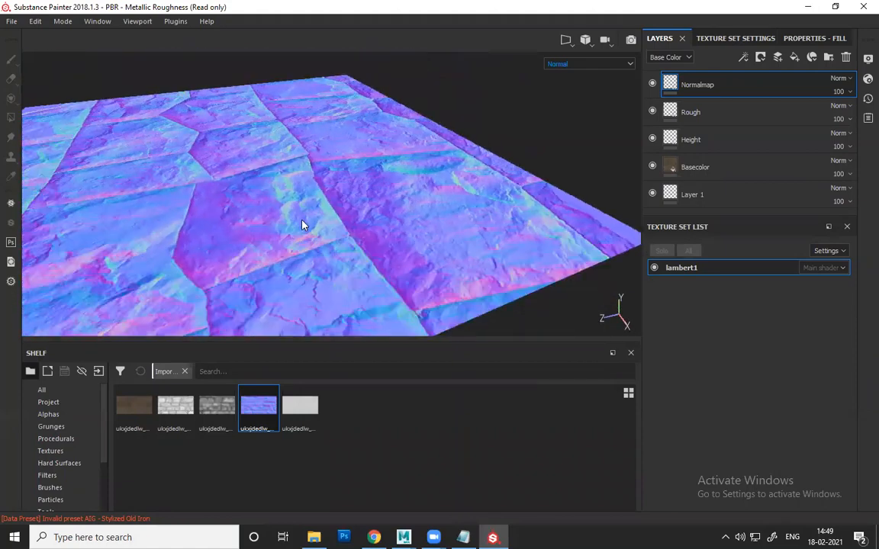
middle_click_drag(304, 221, 331, 168, "alt")
left_click_drag(332, 168, 344, 196, "alt")
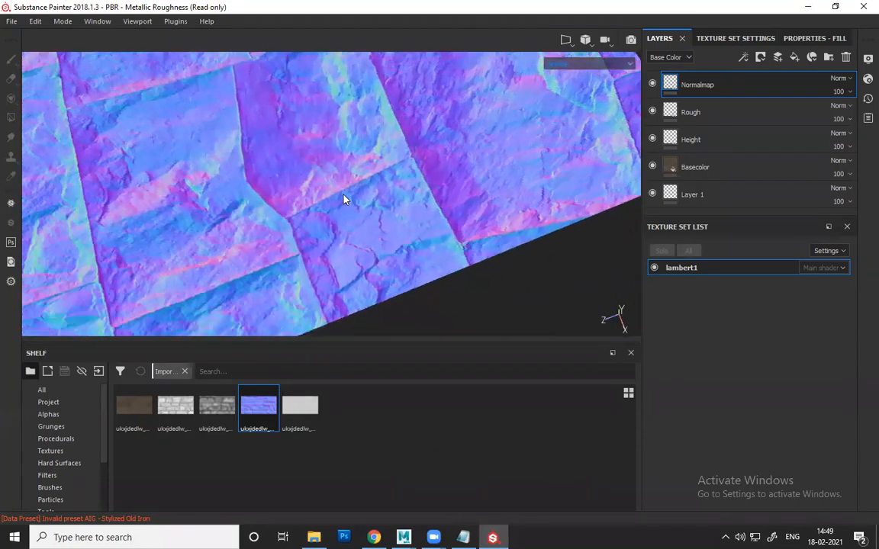
scroll(343, 199, "up", 3)
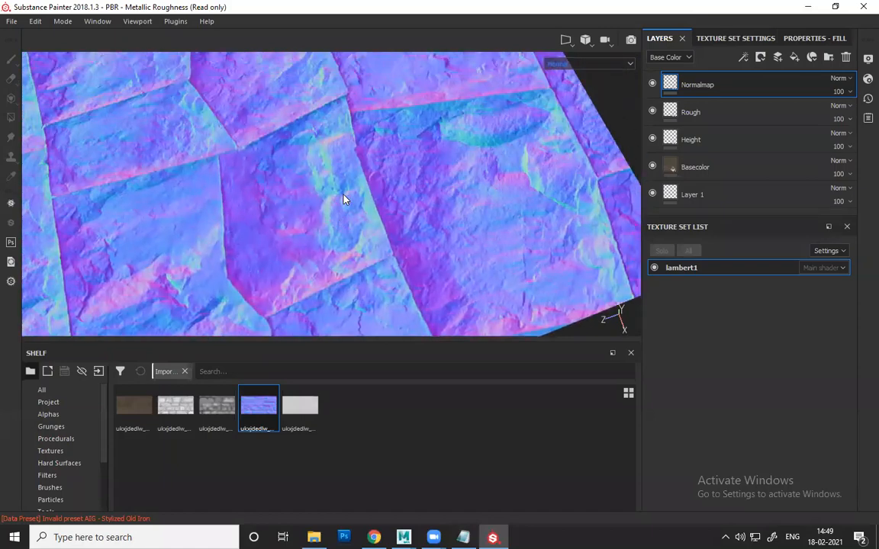
scroll(343, 199, "down", 3)
scroll(343, 200, "up", 4)
left_click_drag(343, 199, 343, 177, "alt")
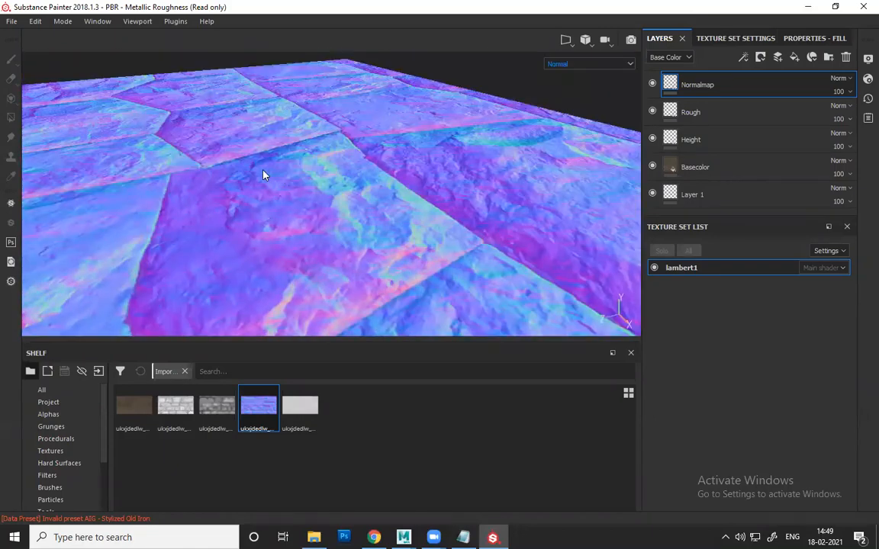
- Examine the normal channel across the whole floor plane from several angles and distances
scroll(263, 177, "down", 5)
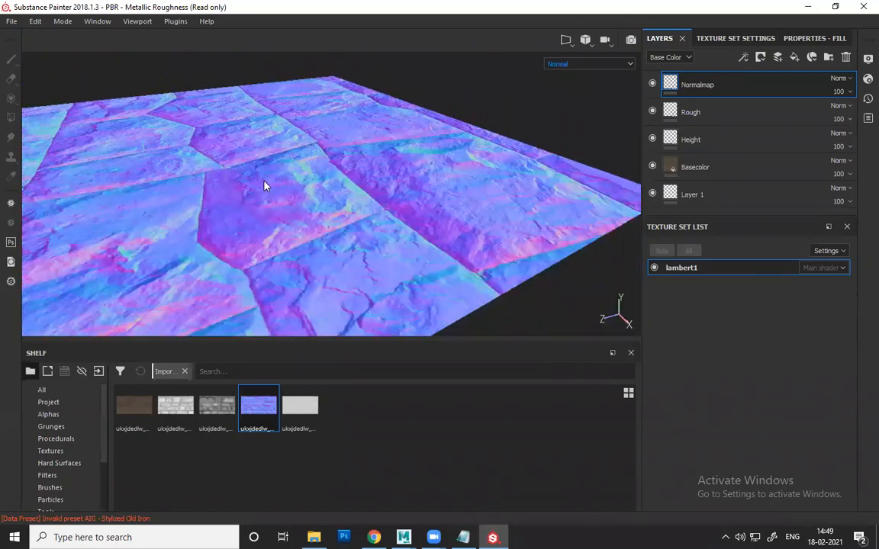
left_click_drag(271, 187, 385, 161, "alt")
left_click_drag(327, 242, 336, 261, "alt")
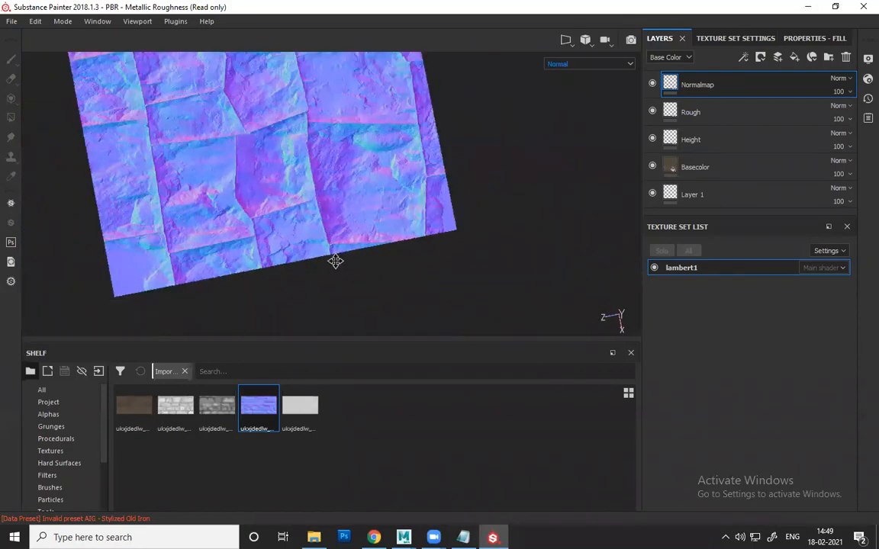
middle_click_drag(336, 261, 347, 296, "alt")
scroll(340, 231, "down", 2)
scroll(344, 242, "up", 4)
left_click_drag(345, 248, 310, 262, "alt")
scroll(309, 262, "up", 6)
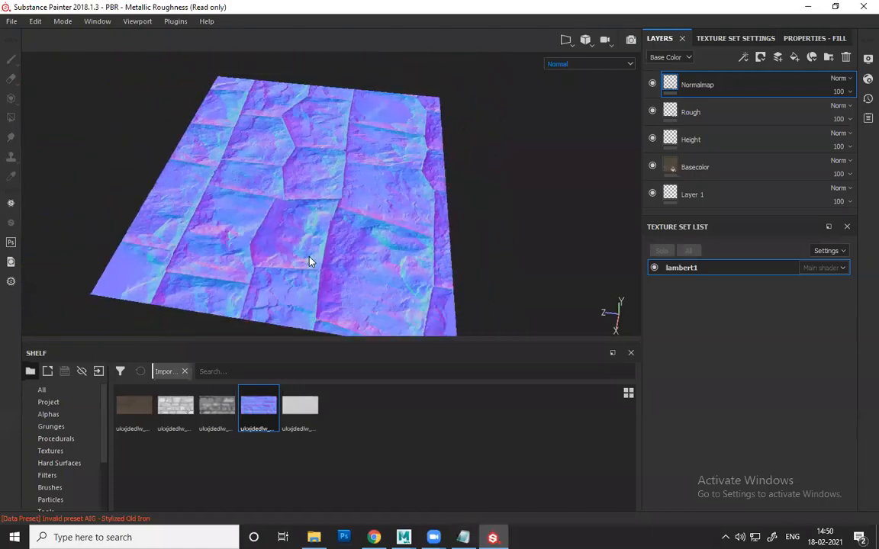
scroll(326, 263, "up", 2)
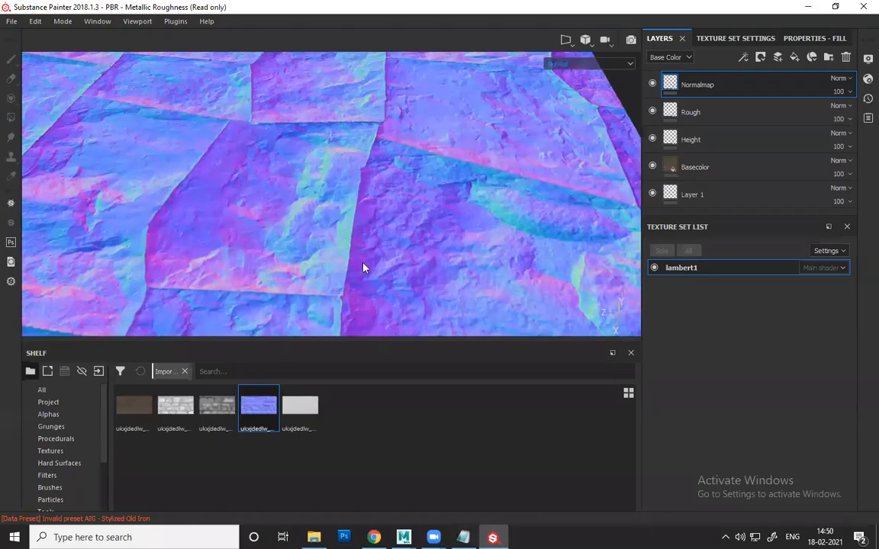
scroll(395, 228, "up", 4)
scroll(384, 227, "down", 4)
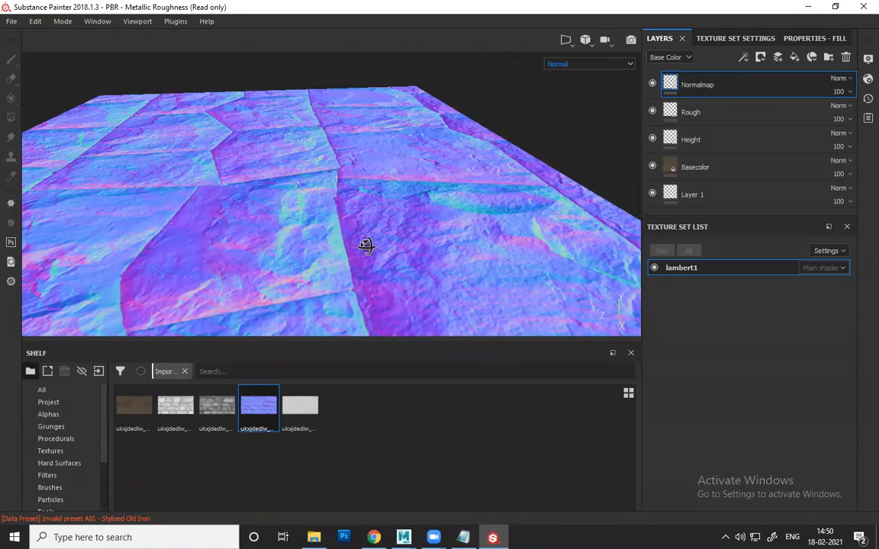
scroll(369, 248, "up", 4)
right_click_drag(369, 245, 341, 204, "alt")
mouse_move(341, 208)
left_mouse_down("alt")
mouse_move(410, 200)
mouse_move(271, 200)
mouse_move(291, 222)
mouse_move(282, 250)
mouse_move(316, 253)
mouse_move(304, 254)
mouse_move(315, 267)
mouse_move(249, 257)
mouse_move(340, 201)
left_mouse_up("alt")
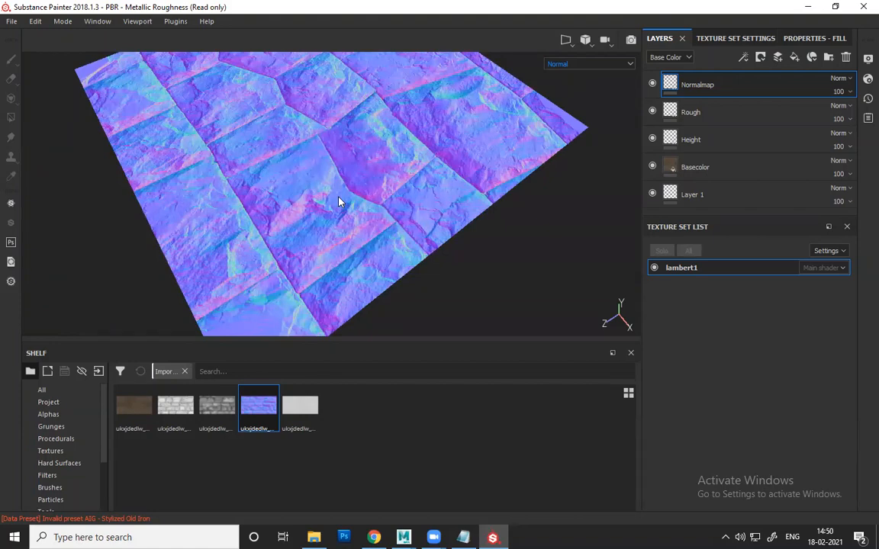
left_click_drag(341, 202, 630, 89, "alt")
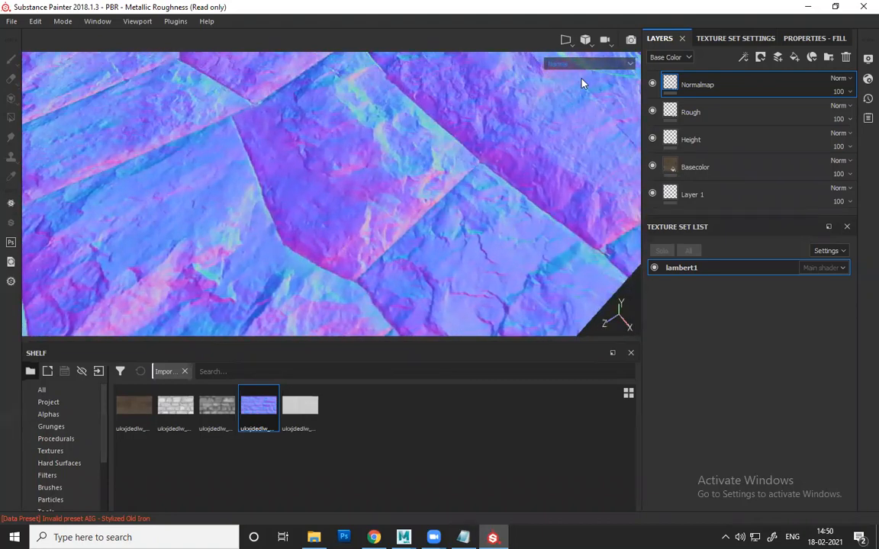
right_click_drag(582, 84, 375, 134, "alt")
- Return the viewport to the full material display and examine the lit stone surface up close
key("m")
left_click_drag(374, 133, 402, 140, "alt")
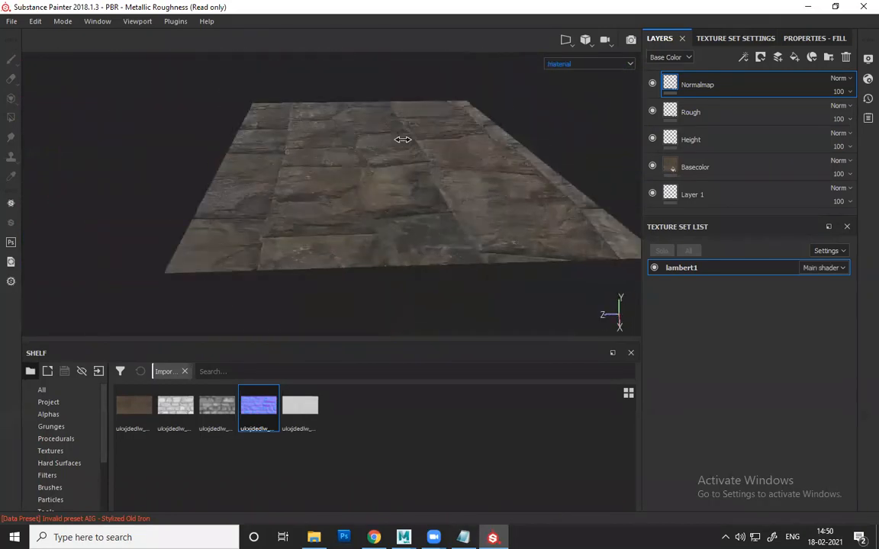
mouse_move(402, 140)
right_mouse_down("shift")
mouse_move(335, 127)
mouse_move(427, 128)
mouse_move(398, 121)
mouse_move(406, 131)
right_mouse_up("shift")
scroll(408, 177, "down", 5)
scroll(404, 197, "up", 10)
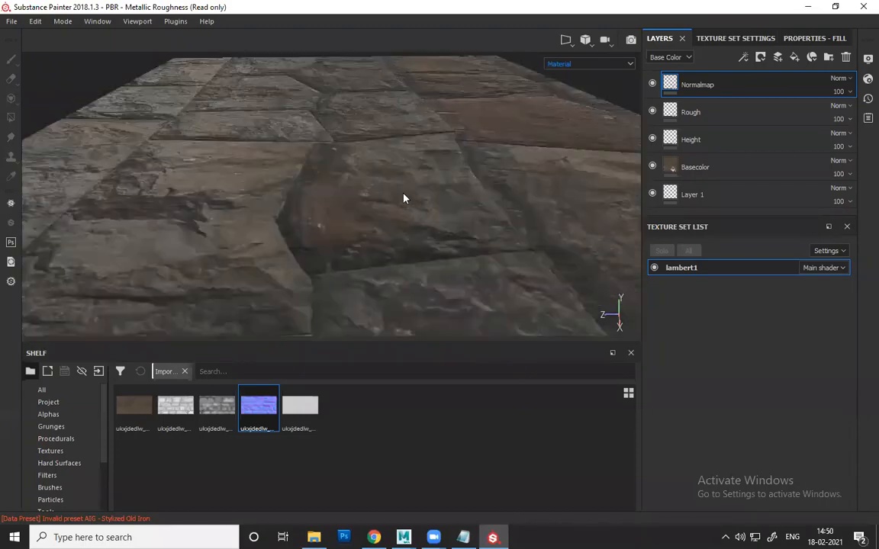
left_click_drag(523, 184, 471, 215, "alt")
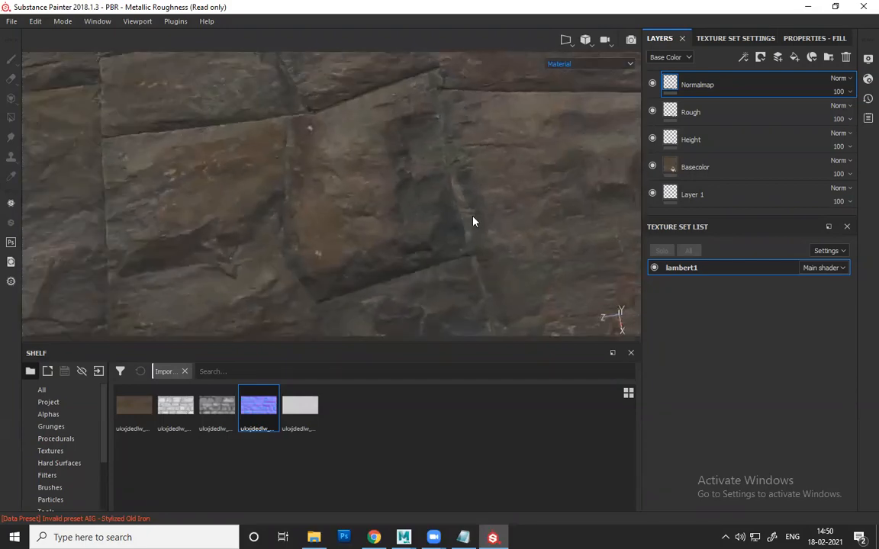
right_click_drag(456, 199, 446, 198, "alt")
left_click_drag(461, 219, 435, 217, "alt")
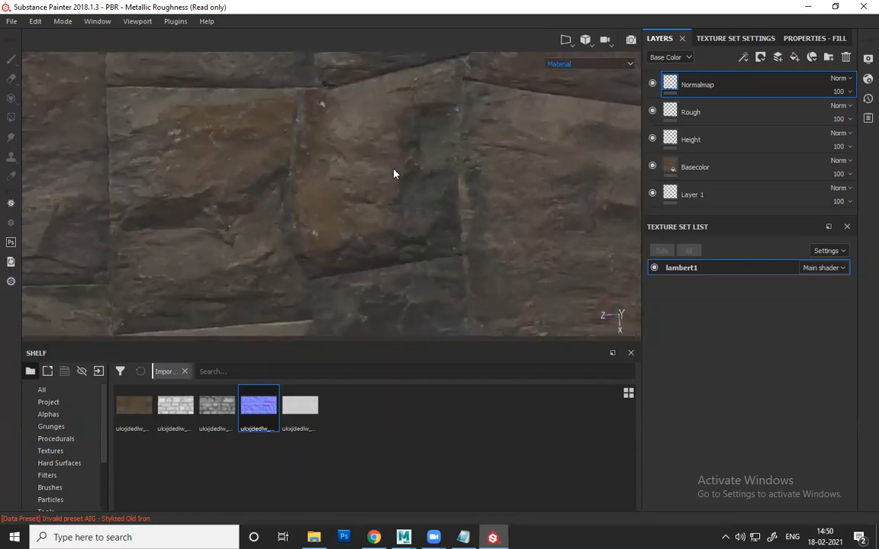
right_click_drag(393, 169, 447, 215, "shift")
scroll(444, 212, "up", 5)
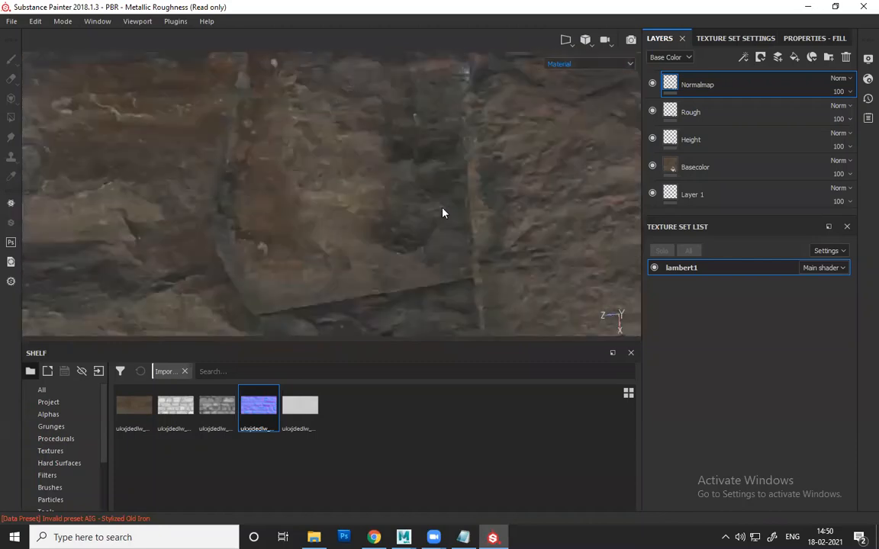
left_click_drag(443, 213, 487, 233, "alt")
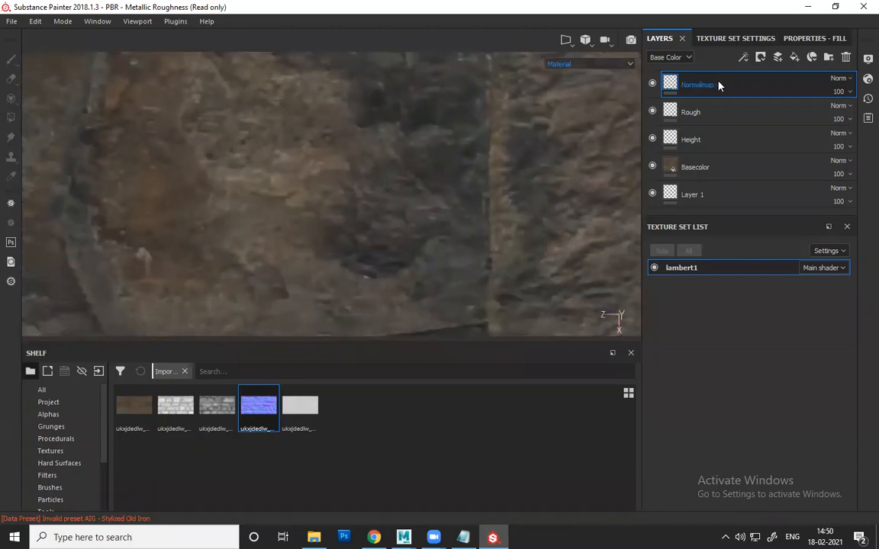
- Set the lambert1 texture set size to 2048 and inspect the sharpness of the stone detail
left_click(722, 39)
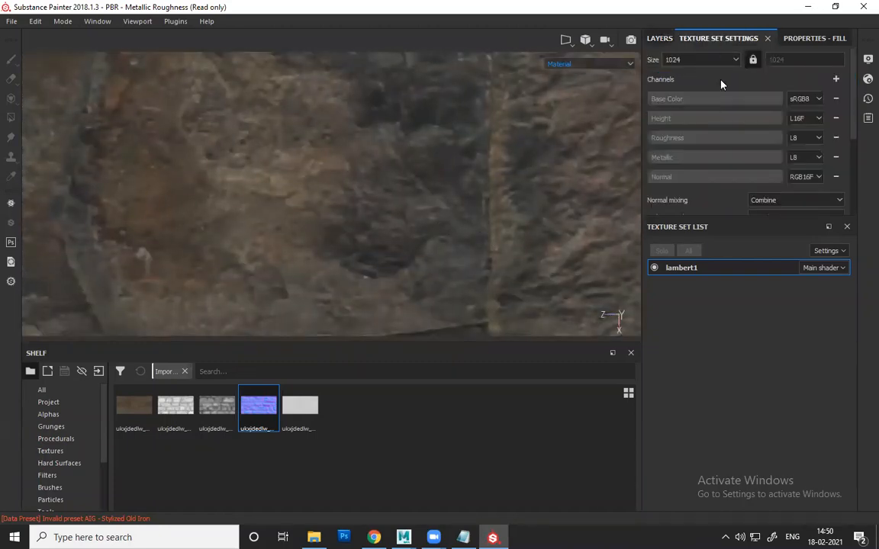
left_click(684, 64)
left_click(674, 106)
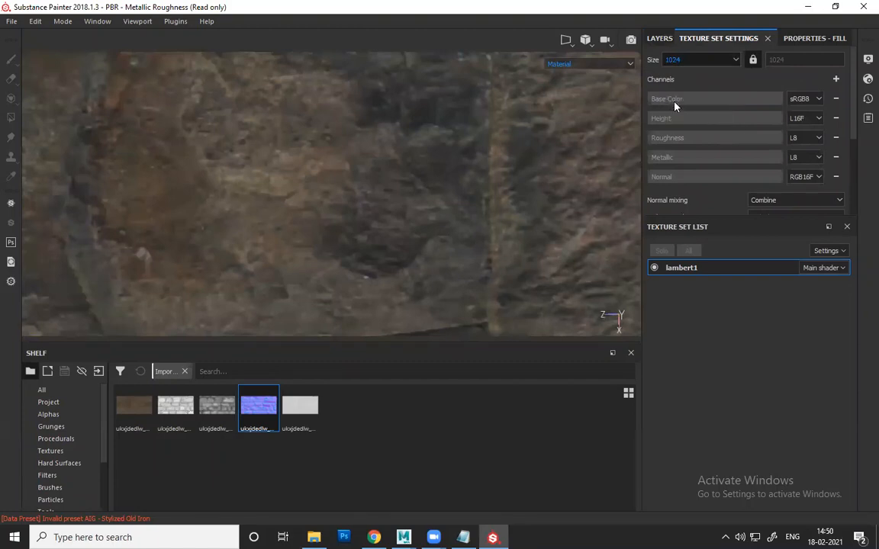
scroll(372, 208, "down", 4)
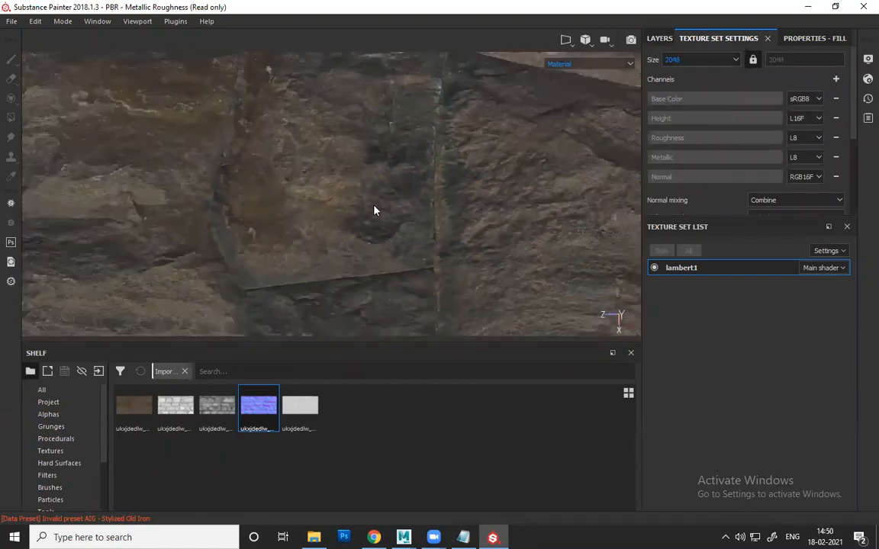
scroll(373, 210, "down", 3)
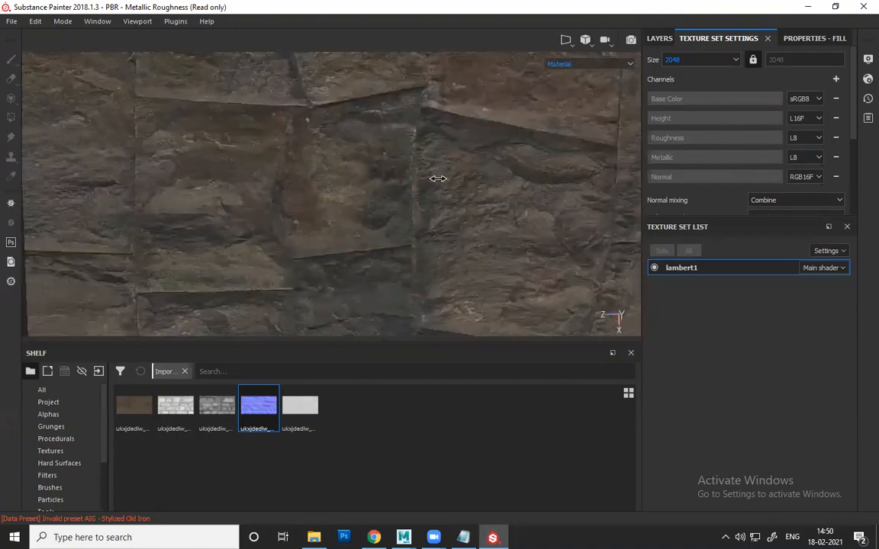
scroll(452, 177, "up", 5)
left_click_drag(432, 211, 365, 226, "alt")
scroll(315, 187, "up", 2)
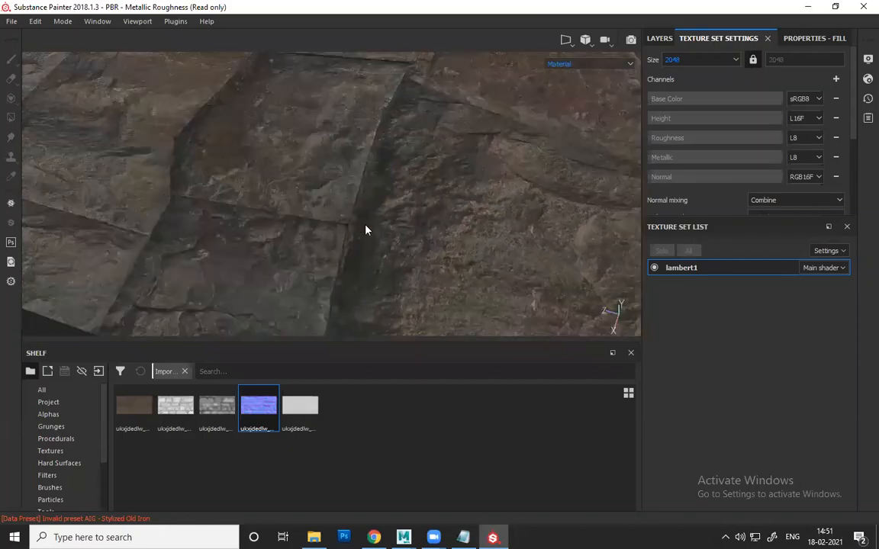
- Set the lambert1 texture set size back to 1024 and compare the stone detail
scroll(365, 227, "down", 3)
left_click(679, 60)
left_click(683, 96)
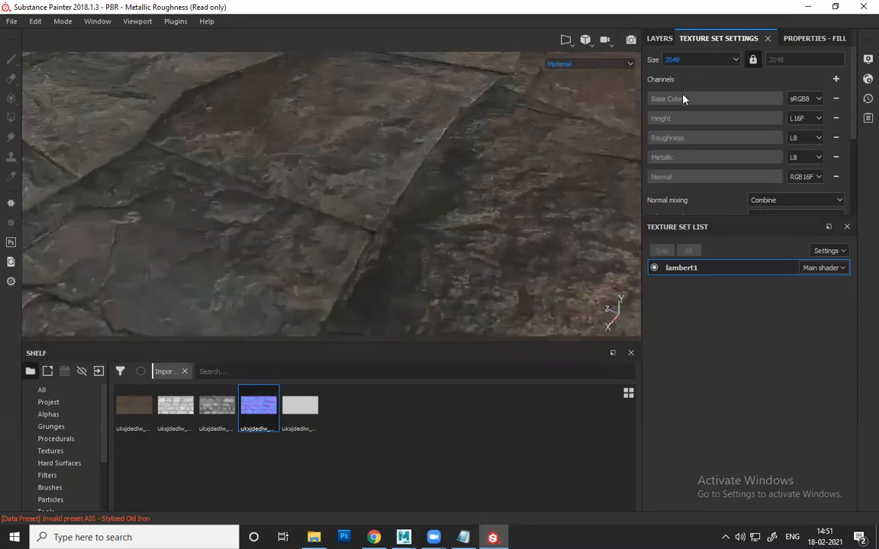
left_click_drag(361, 187, 341, 246, "alt")
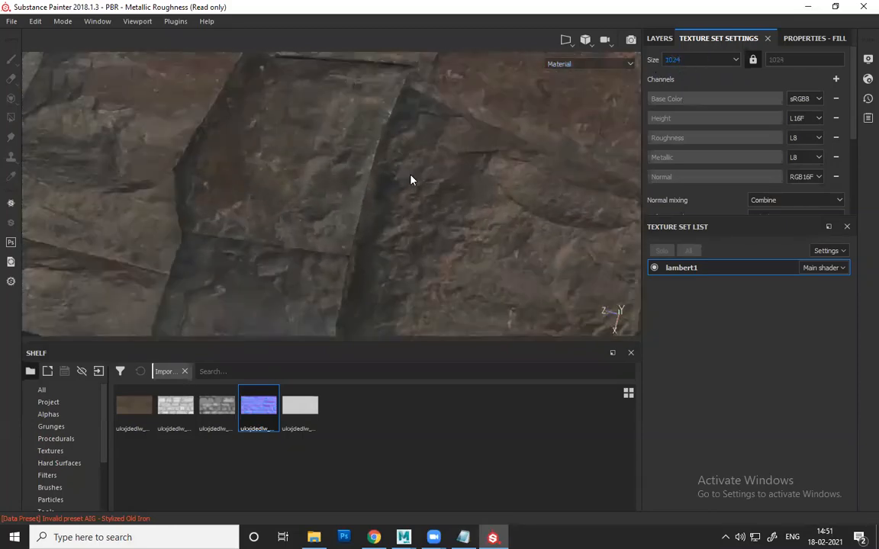
left_click_drag(410, 181, 181, 421, "alt")
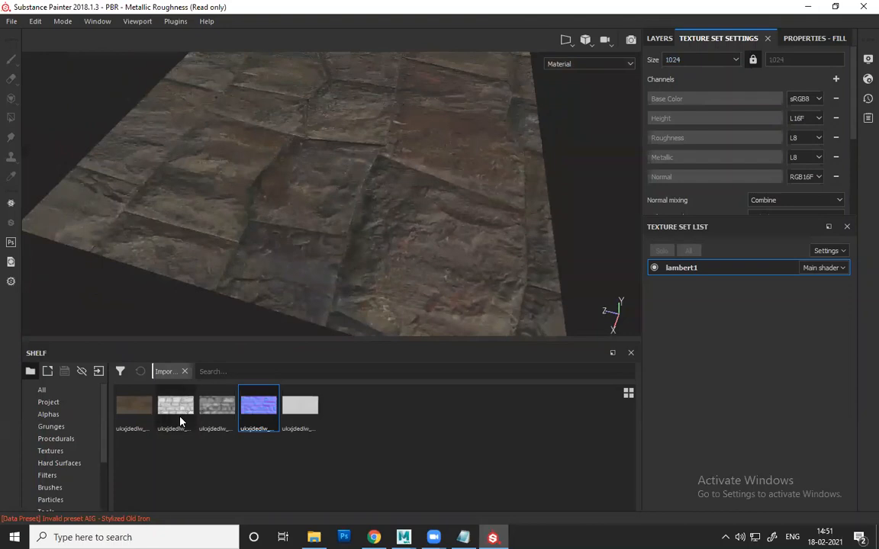
- Preview the imported 4K AO map in the shelf and examine the crevices between the stones
mouse_move(181, 421)
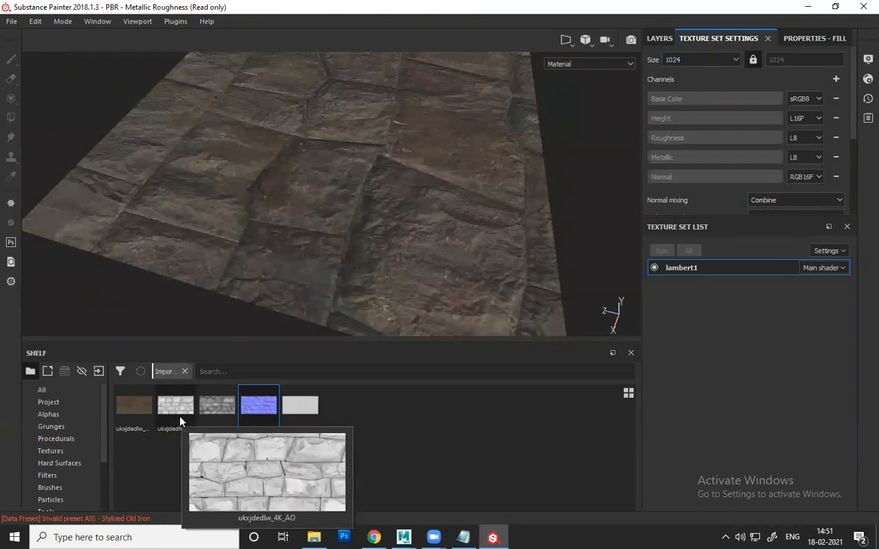
scroll(353, 174, "down", 3)
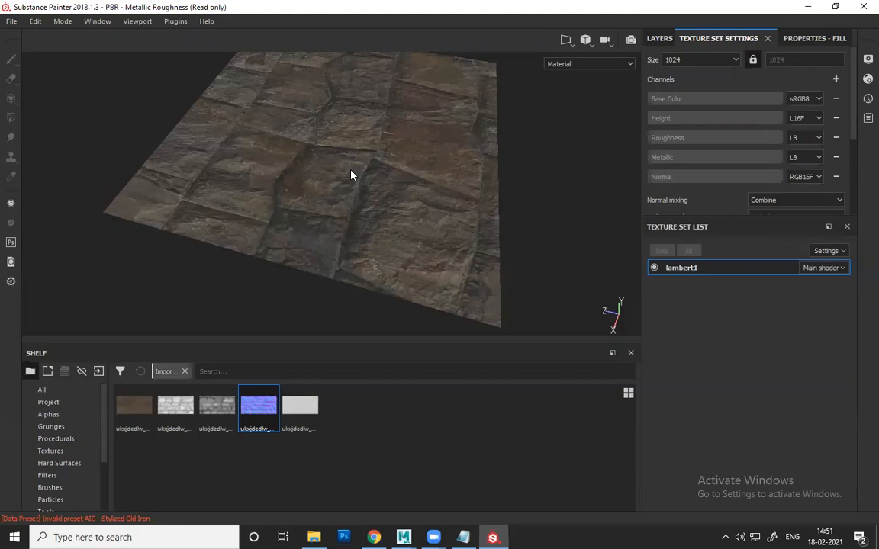
scroll(353, 176, "up", 6)
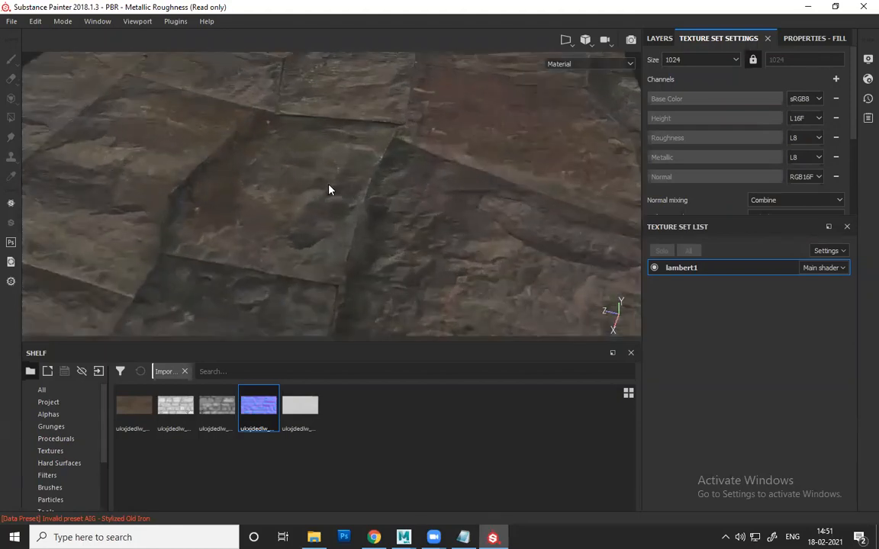
left_click_drag(348, 214, 372, 206, "alt")
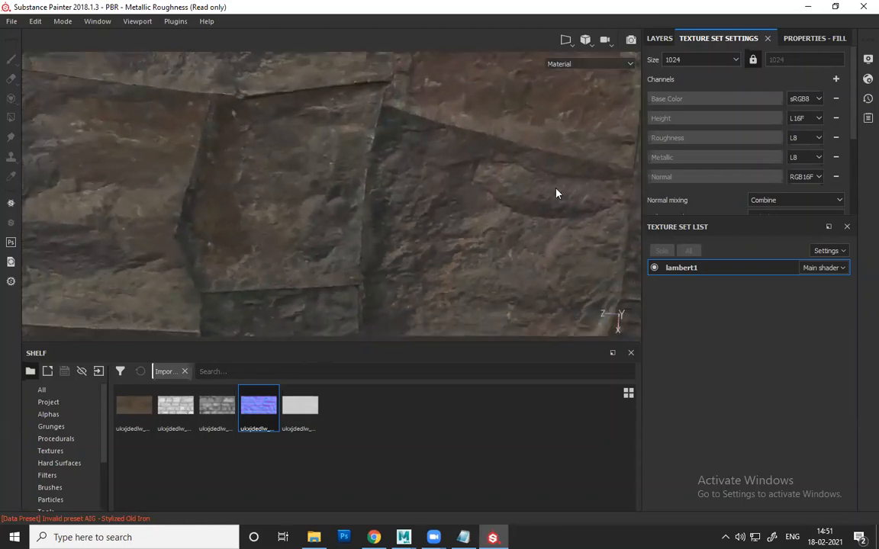
- Add a fill layer above the Normalmap layer and name it AO
left_click(659, 38)
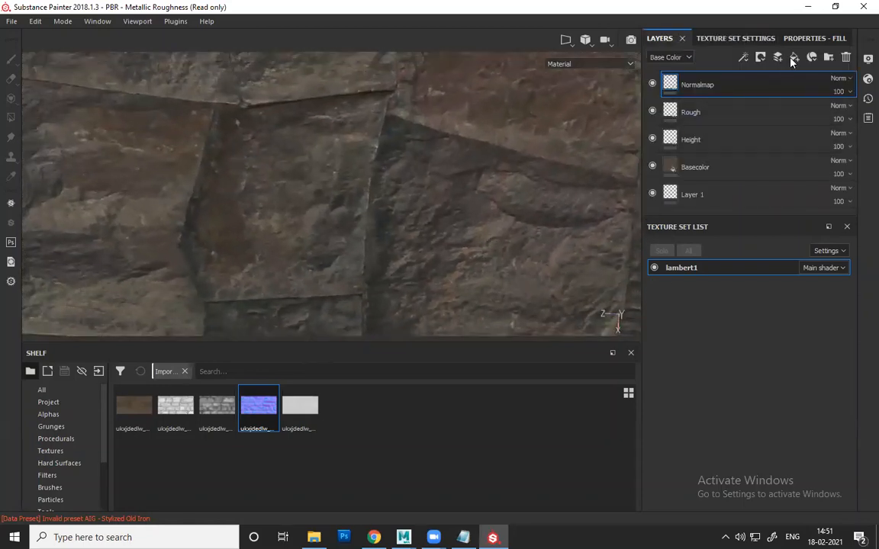
double_click(702, 86)
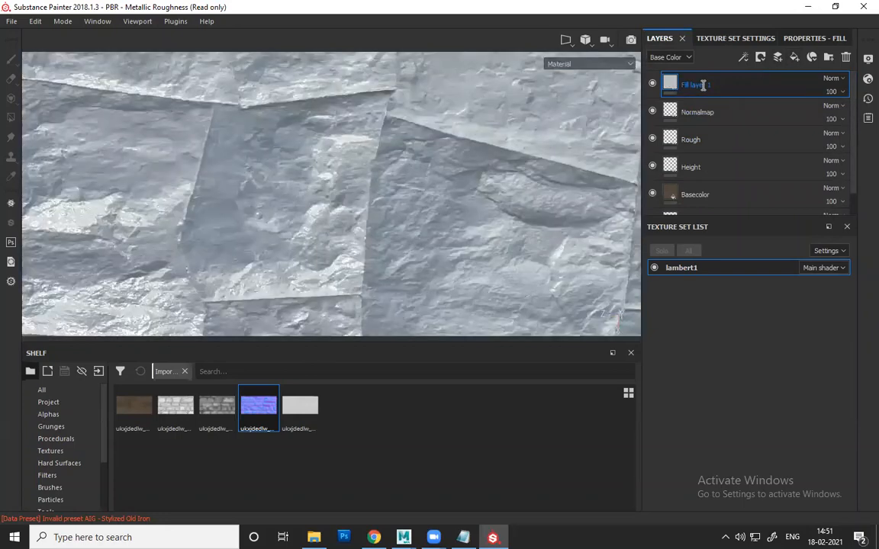
type("AO")
key("Return")
- Limit the AO layer to the color channel and assign the imported 4K AO map to its base color
right_click(534, 162)
left_click(631, 259)
left_click(674, 260)
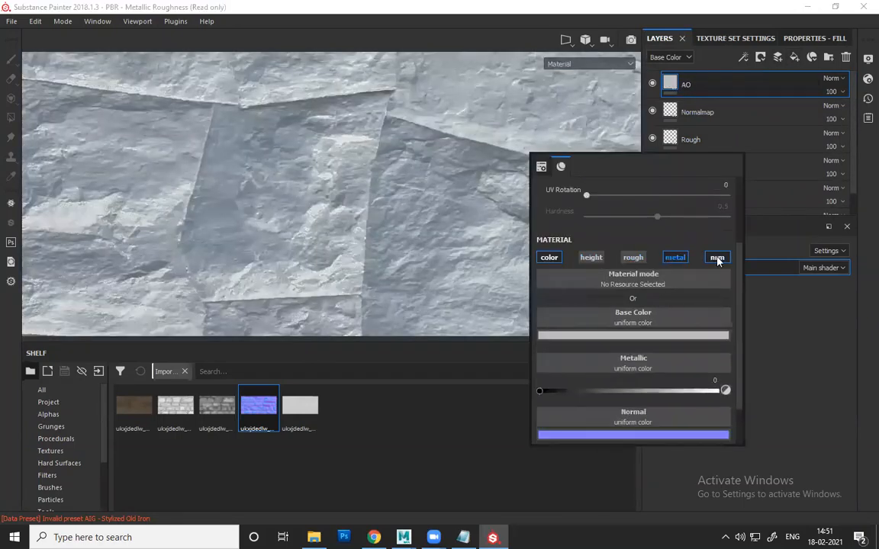
left_click(718, 260)
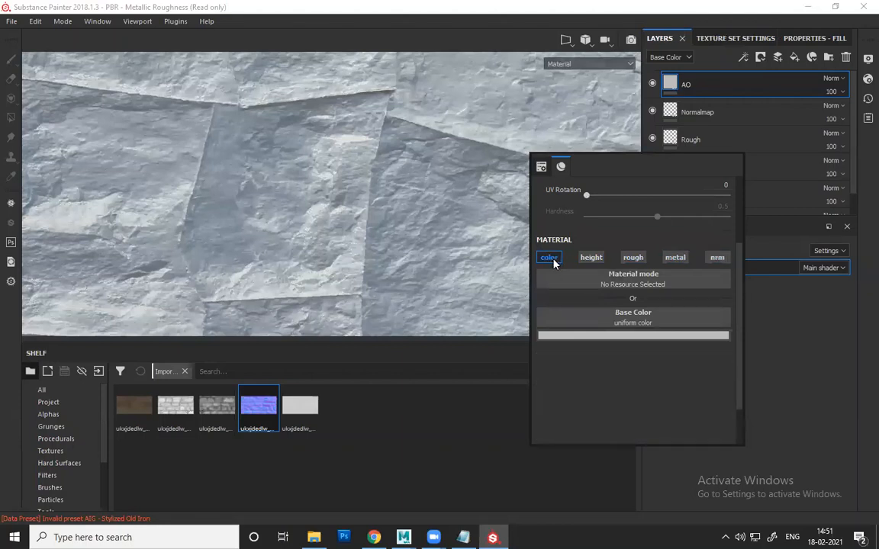
left_click(181, 412)
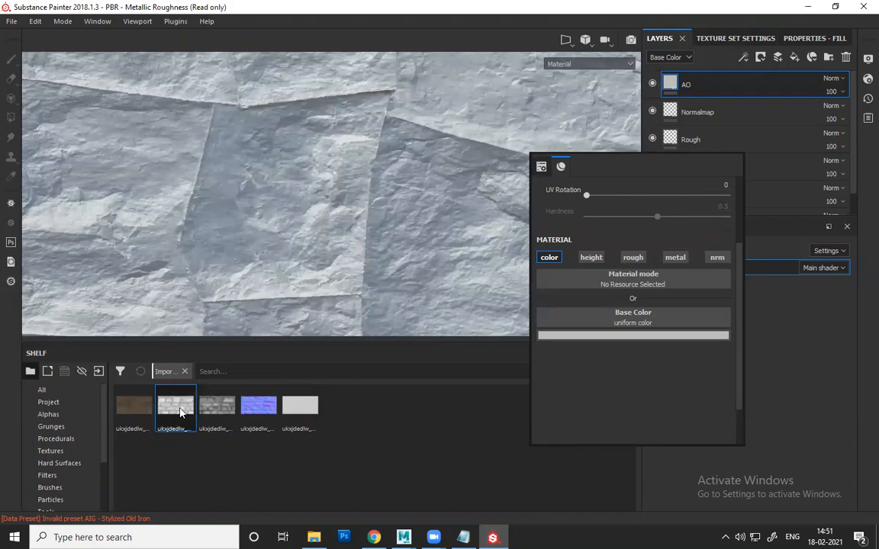
left_click_drag(180, 412, 592, 327)
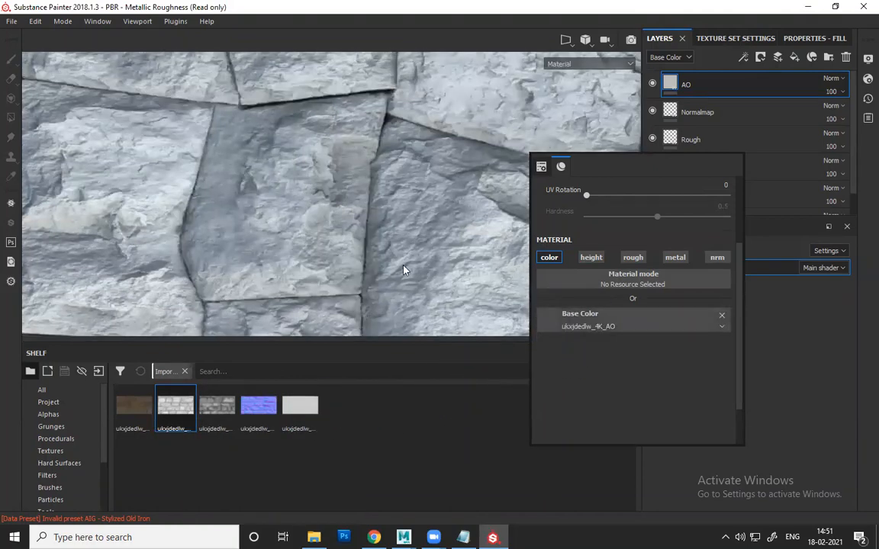
- Set the AO layer's blend mode to Multiply so the map combines with the stone layers below
scroll(355, 204, "down", 2)
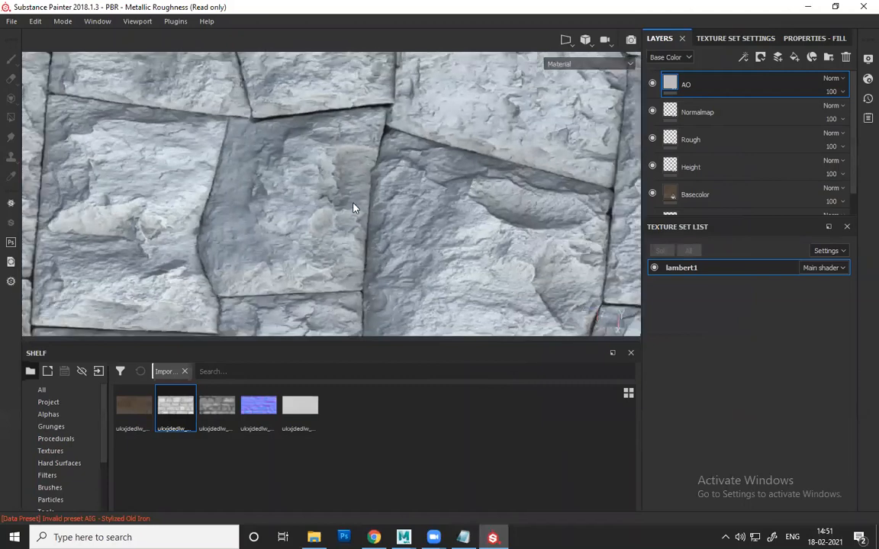
scroll(352, 214, "down", 3)
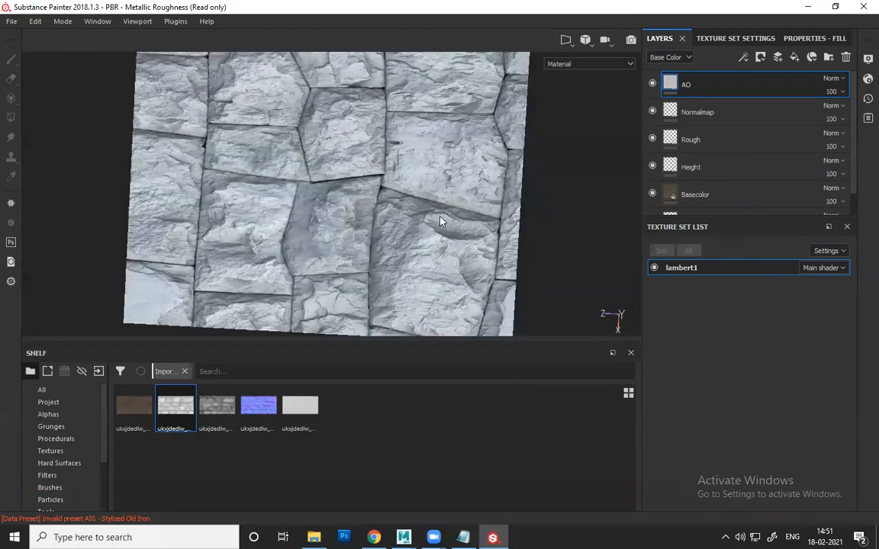
left_click_drag(426, 195, 418, 189, "alt")
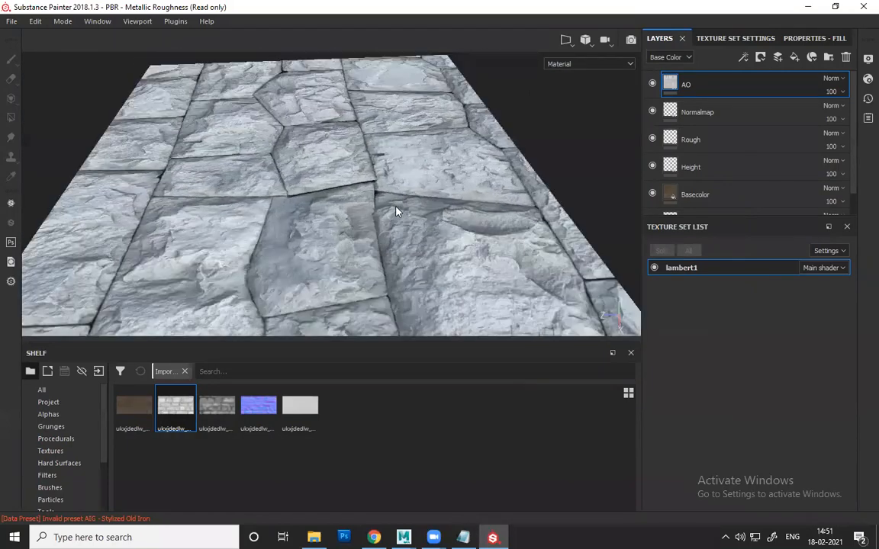
left_click_drag(445, 228, 414, 248, "alt")
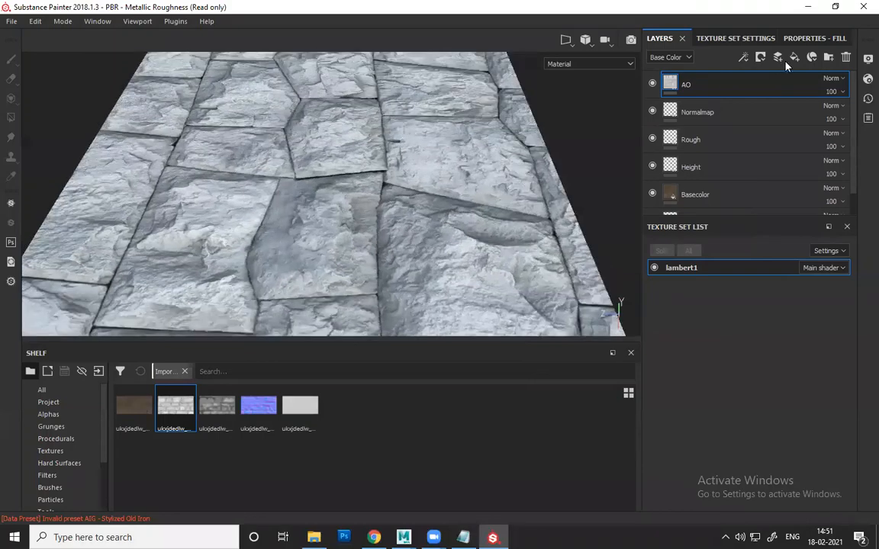
left_click_drag(369, 177, 376, 211, "alt")
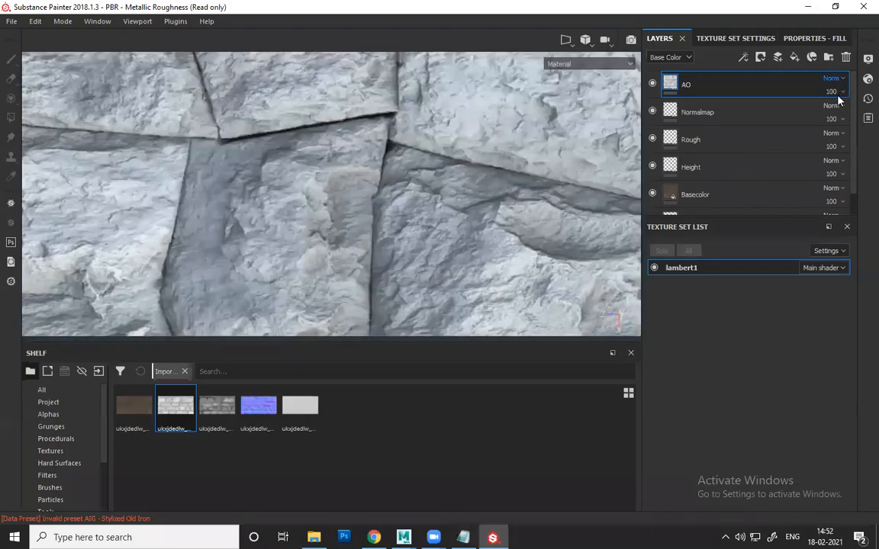
left_click(834, 78)
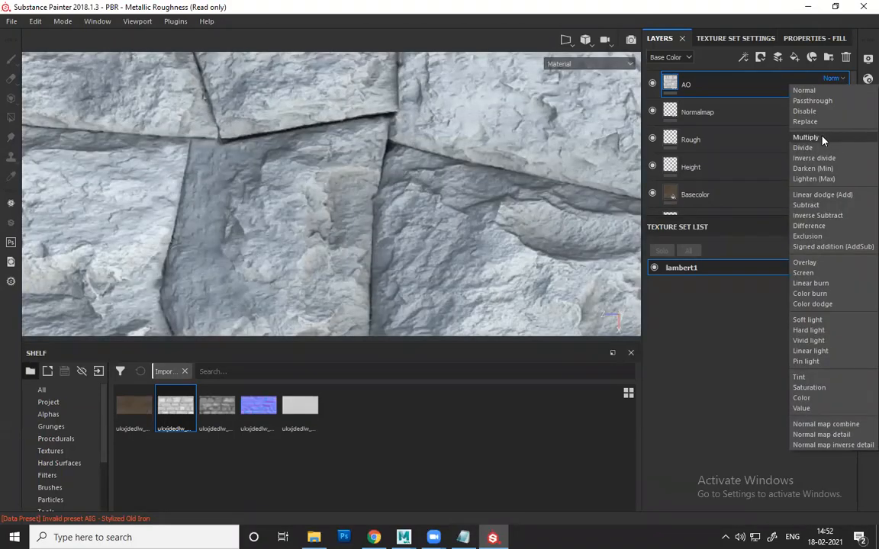
left_click(821, 138)
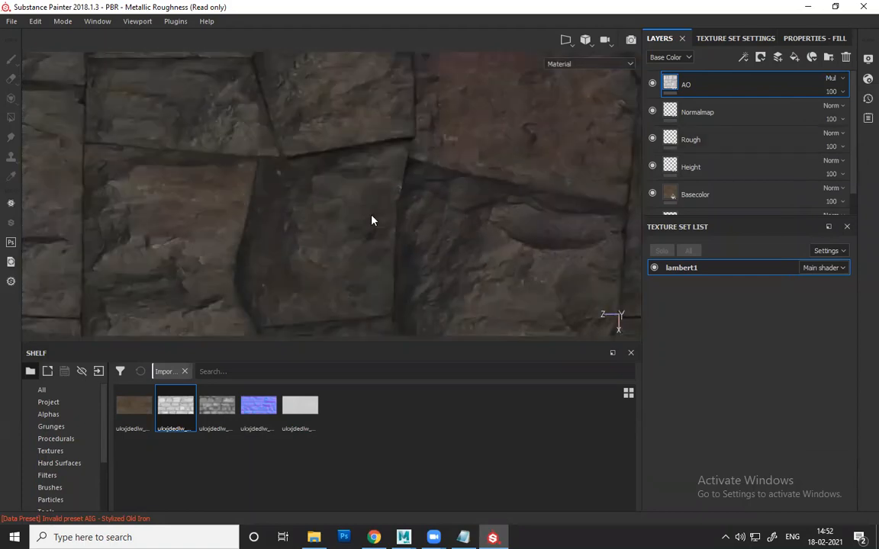
- Examine the crevices between the stones from several angles and under rotated environment lighting with the AO layer multiplied
right_click_drag(371, 215, 433, 218, "alt")
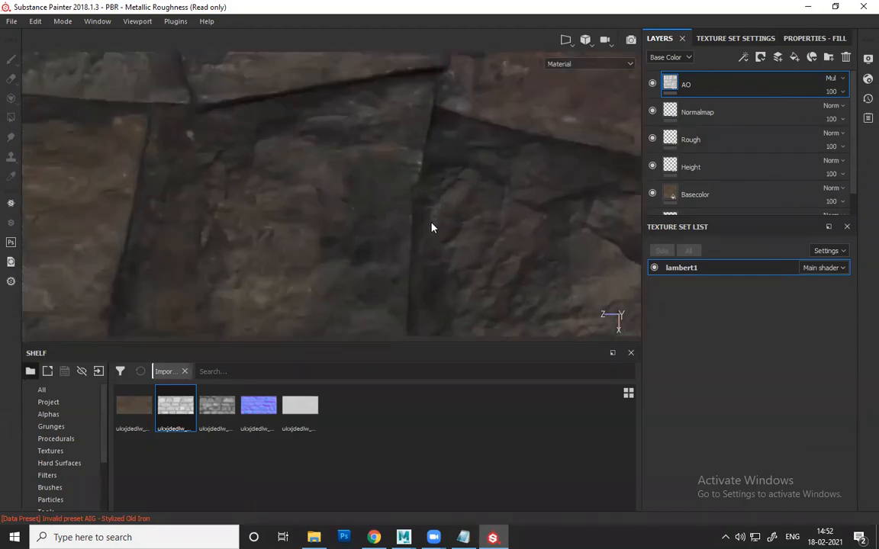
scroll(431, 227, "down", 5)
left_click_drag(443, 220, 513, 267, "alt")
middle_click_drag(513, 267, 432, 198, "alt")
left_click_drag(432, 199, 463, 247, "alt")
middle_click_drag(463, 247, 462, 241, "alt")
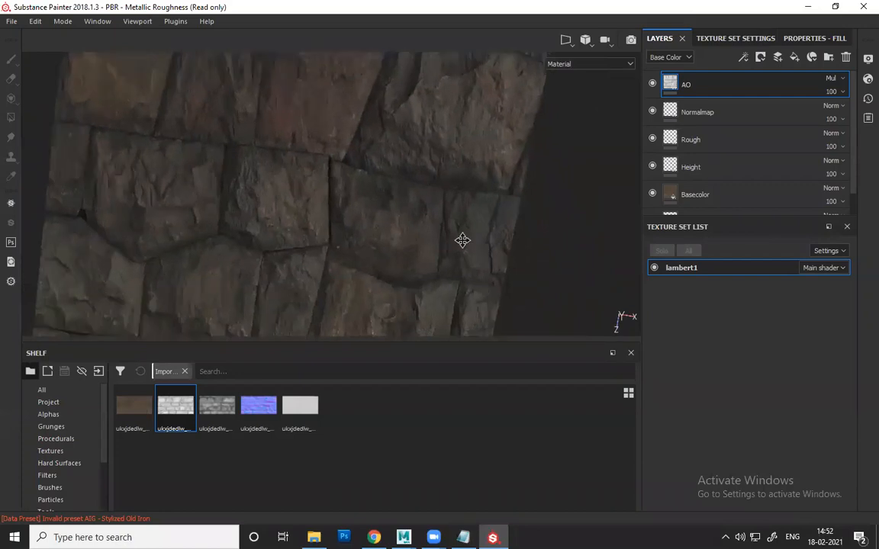
left_click_drag(462, 240, 419, 213, "alt")
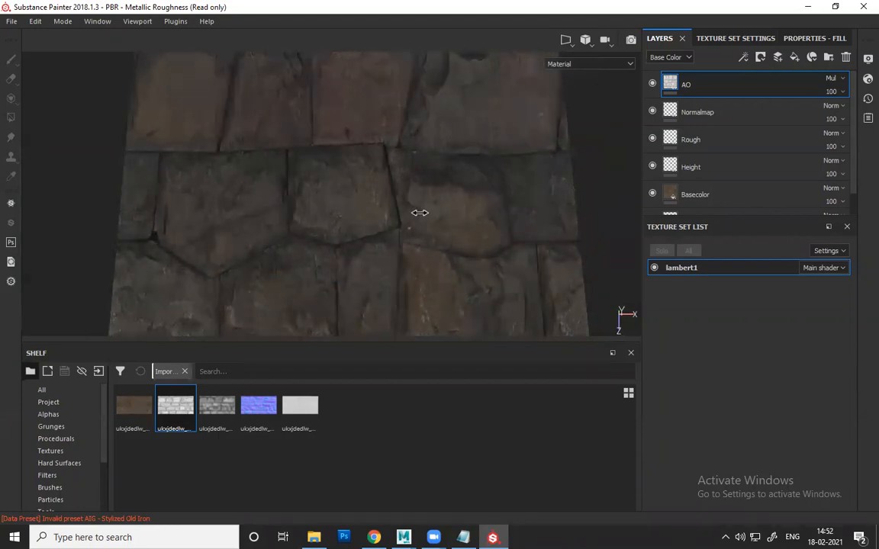
right_click_drag(420, 213, 457, 247, "shift")
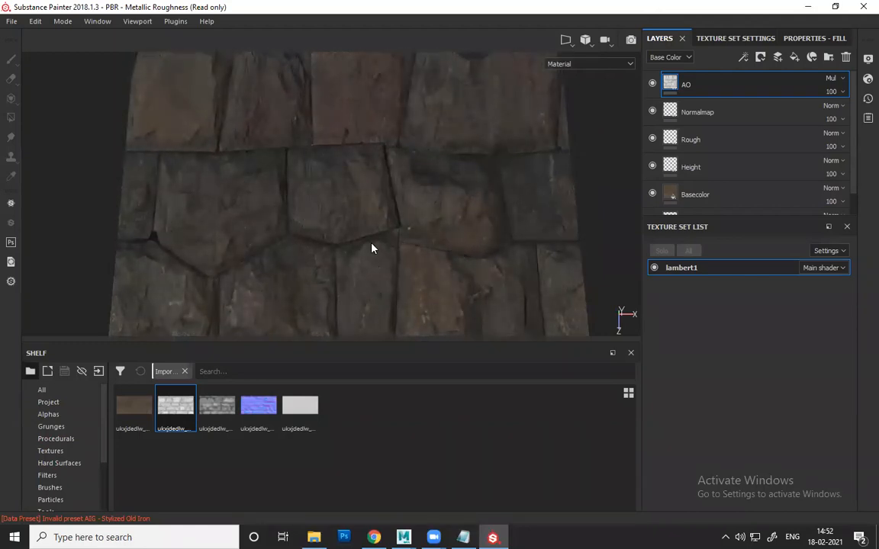
scroll(370, 244, "down", 4)
scroll(364, 246, "up", 5)
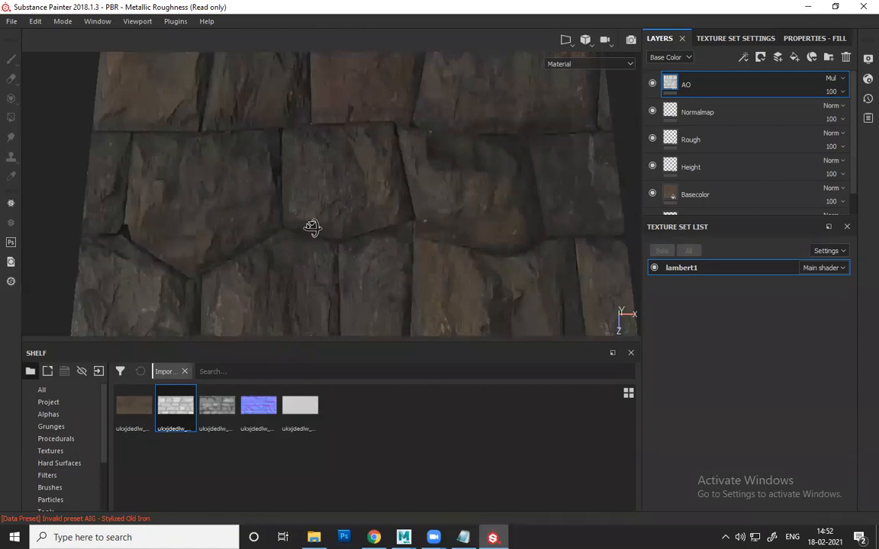
left_click_drag(312, 227, 271, 174, "alt")
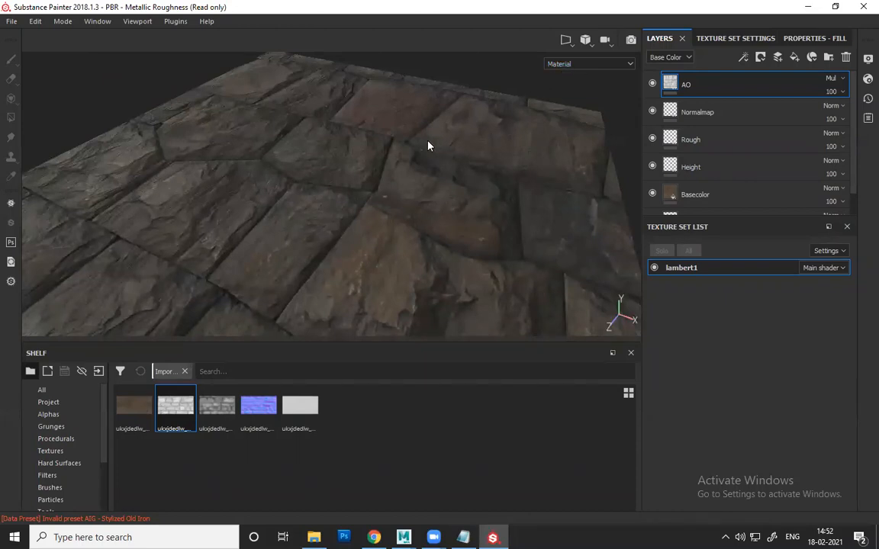
- Switch to Iray rendering mode and view the whole stone floor plane
mouse_move(395, 146)
left_mouse_down("alt")
mouse_move(421, 197)
mouse_move(404, 186)
mouse_move(441, 175)
mouse_move(390, 128)
mouse_move(52, 23)
left_mouse_up("alt")
left_click(63, 21)
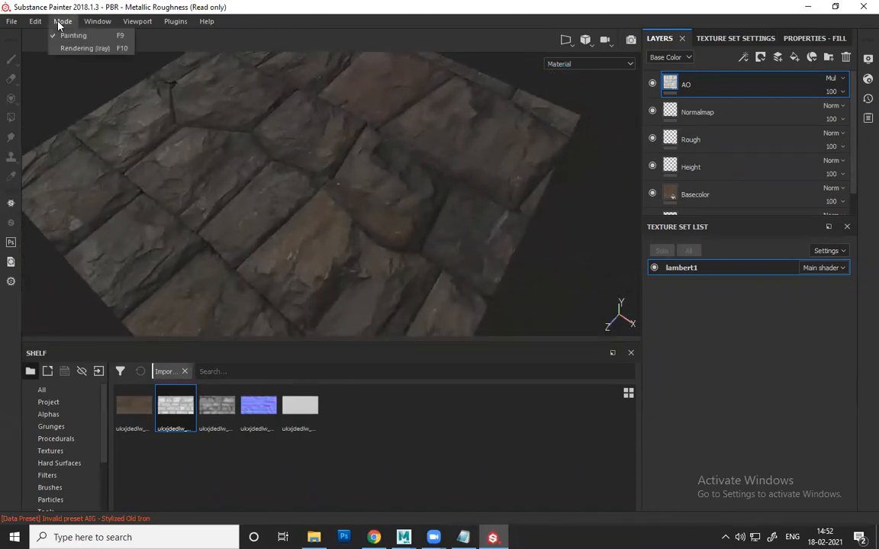
left_click(74, 46)
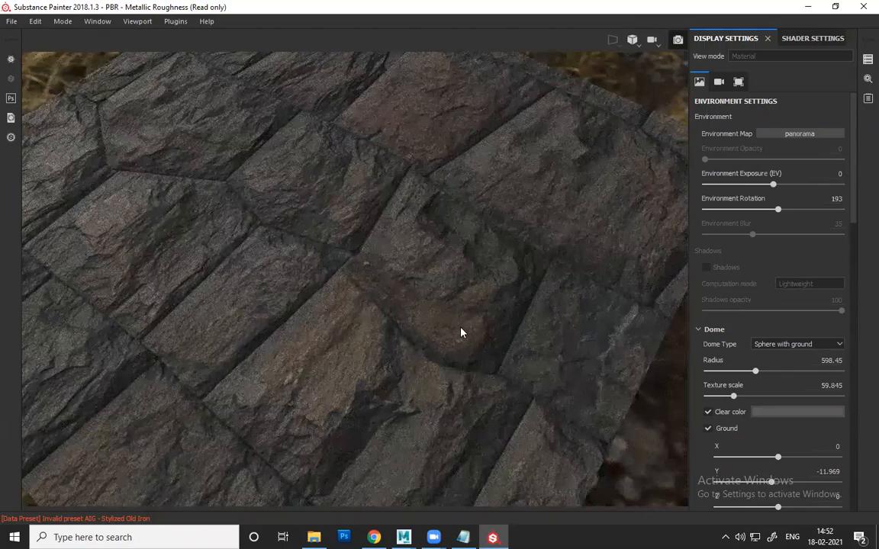
left_click_drag(461, 332, 469, 266, "alt")
scroll(466, 264, "down", 3)
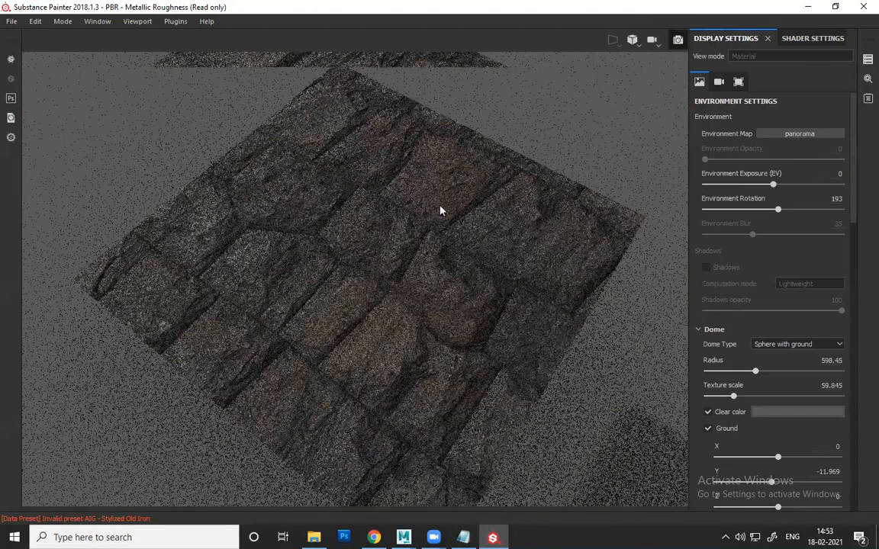
- Set the environment rotation to 239 while viewing the rendered floor plane from a low angle
right_click_drag(377, 162, 401, 164, "shift")
left_click_drag(402, 164, 358, 142, "alt")
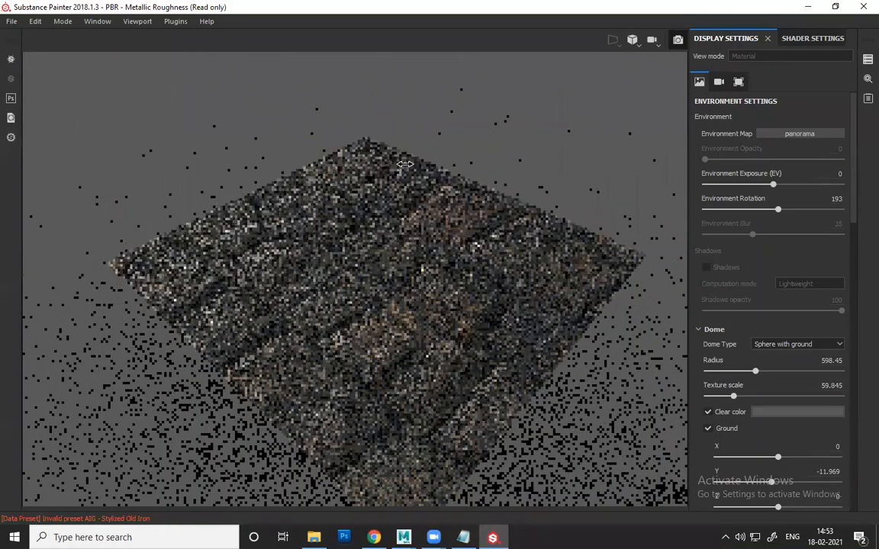
left_click_drag(402, 276, 396, 267, "alt")
left_click_drag(505, 203, 479, 158, "alt")
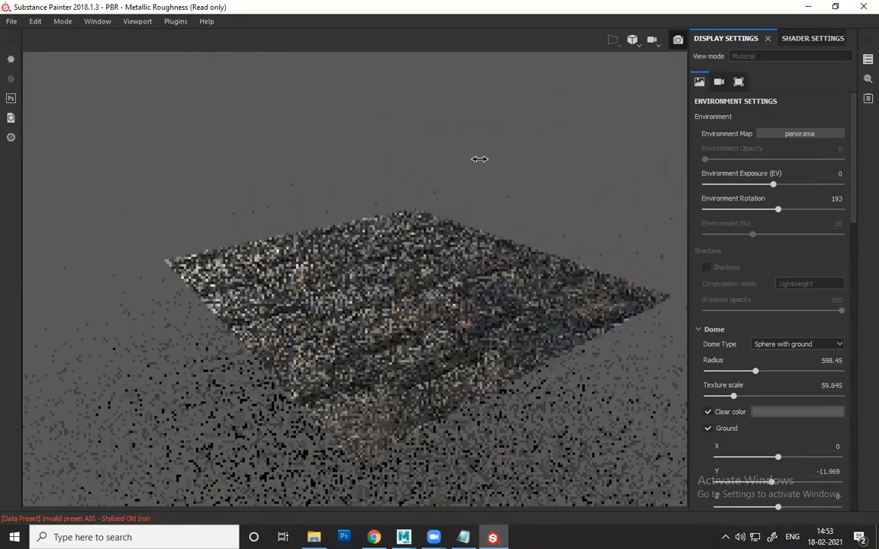
right_click_drag(398, 314, 384, 319, "shift")
scroll(384, 318, "down", 2)
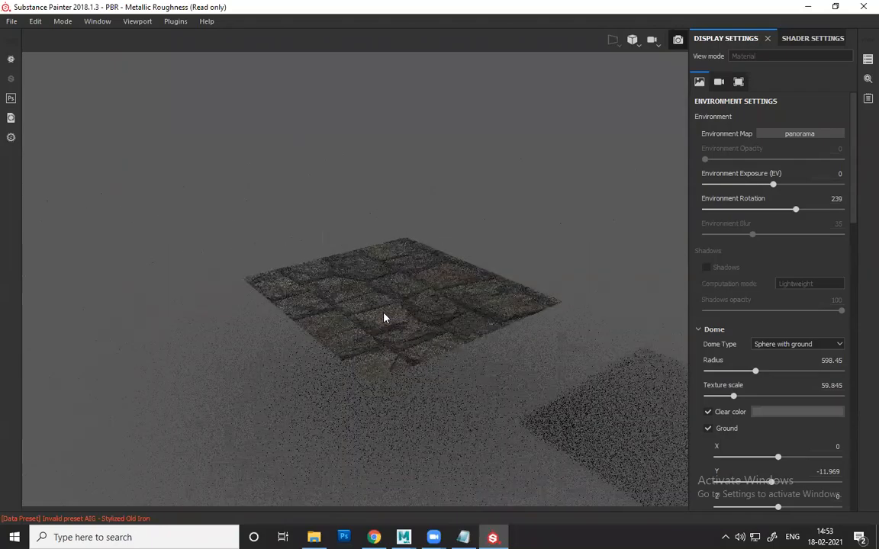
- Examine the rendered stones up close and from the front, and return to Painting mode
scroll(384, 318, "up", 4)
scroll(383, 318, "up", 1)
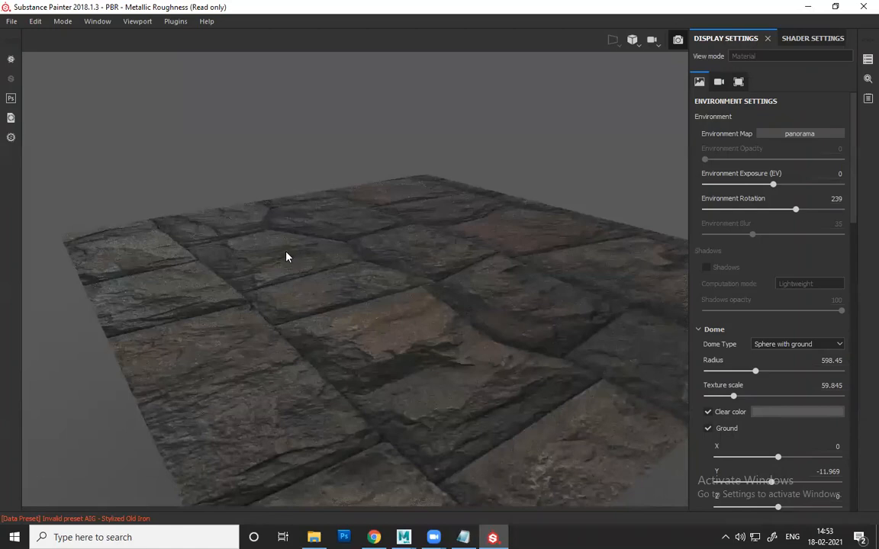
left_click_drag(300, 267, 334, 349, "alt")
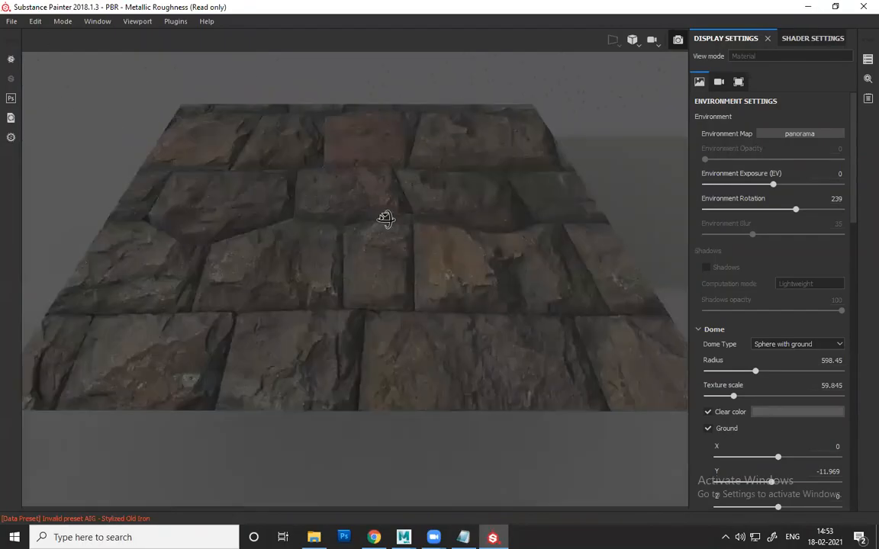
left_click_drag(386, 219, 68, 35, "alt")
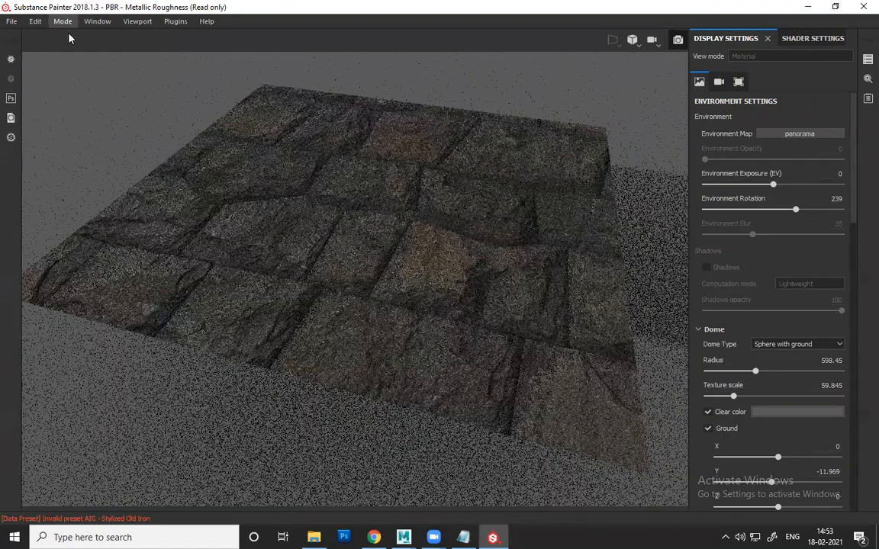
left_click(63, 21)
key("F9")
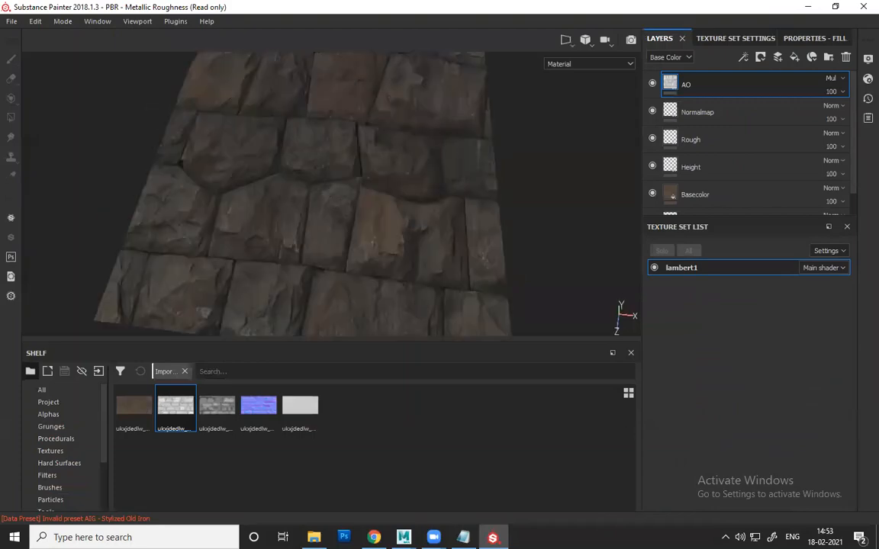
key("super+d")
right_click(592, 200)
left_click(616, 231)
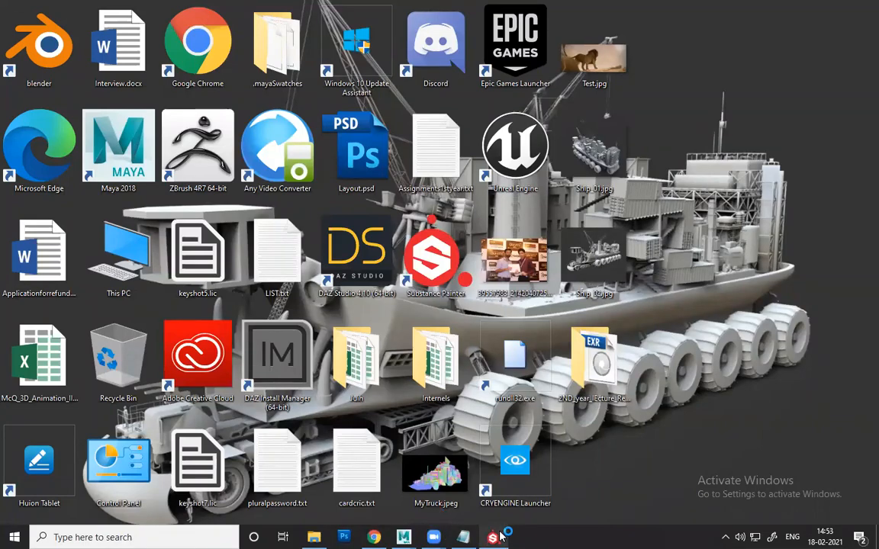
key("super+d")
- Set the lambert1 texture set size to 2048 and inspect the stone detail with the AO layer applied
scroll(300, 248, "up", 5)
left_click_drag(301, 249, 283, 209, "alt")
scroll(282, 212, "down", 3)
scroll(283, 210, "up", 3)
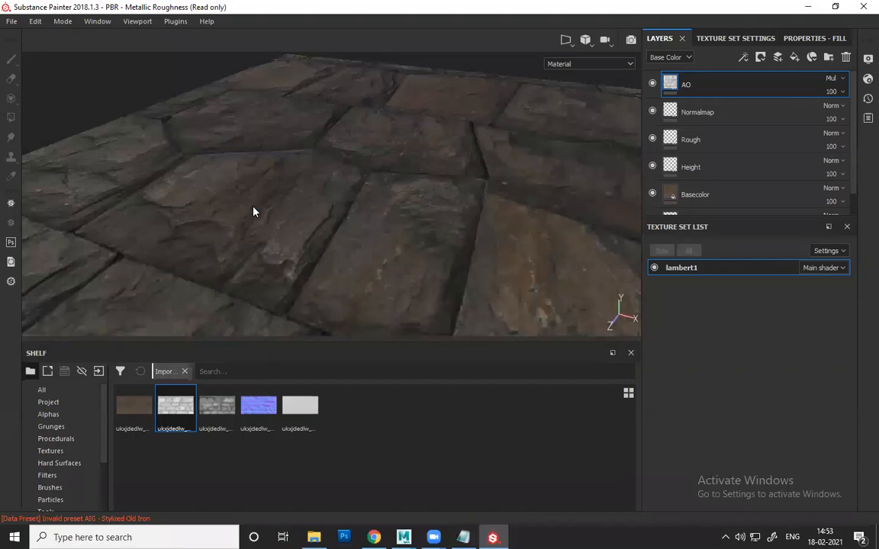
left_click(733, 38)
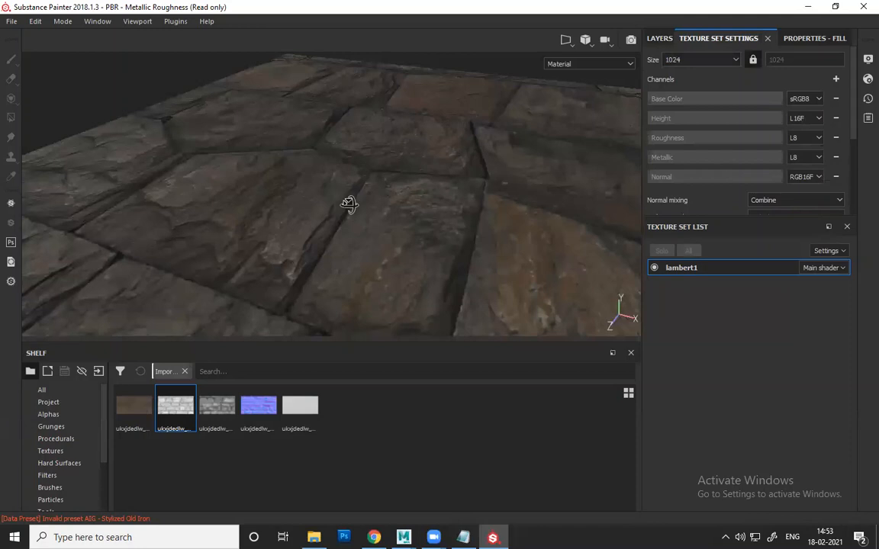
scroll(348, 203, "up", 5)
left_click(691, 60)
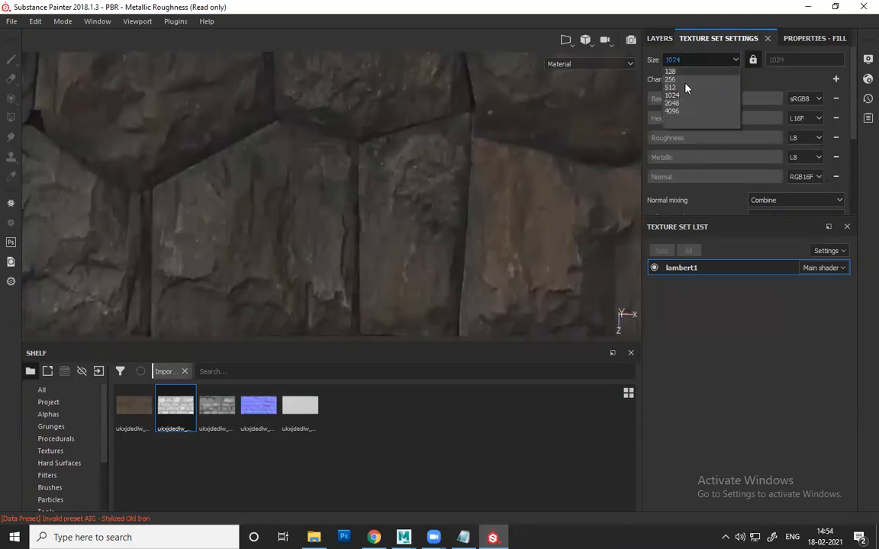
left_click(673, 103)
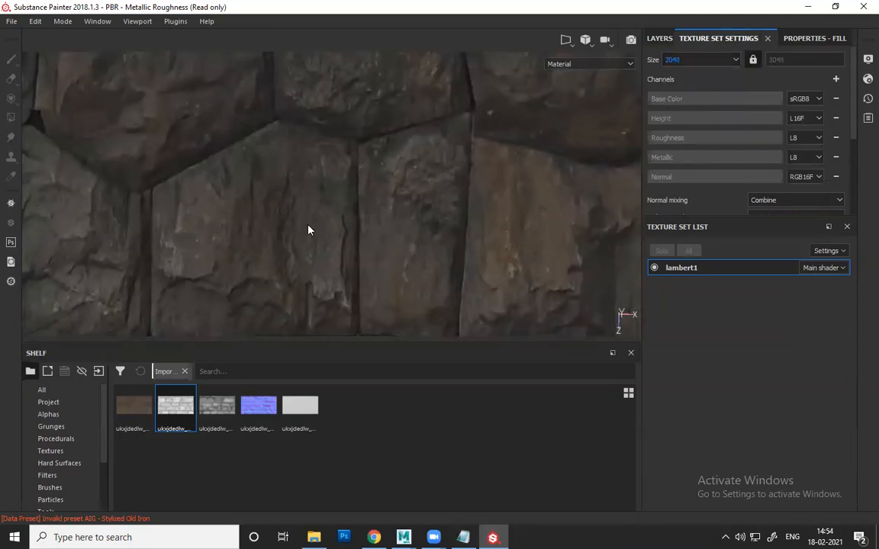
scroll(308, 229, "down", 2)
scroll(308, 229, "up", 6)
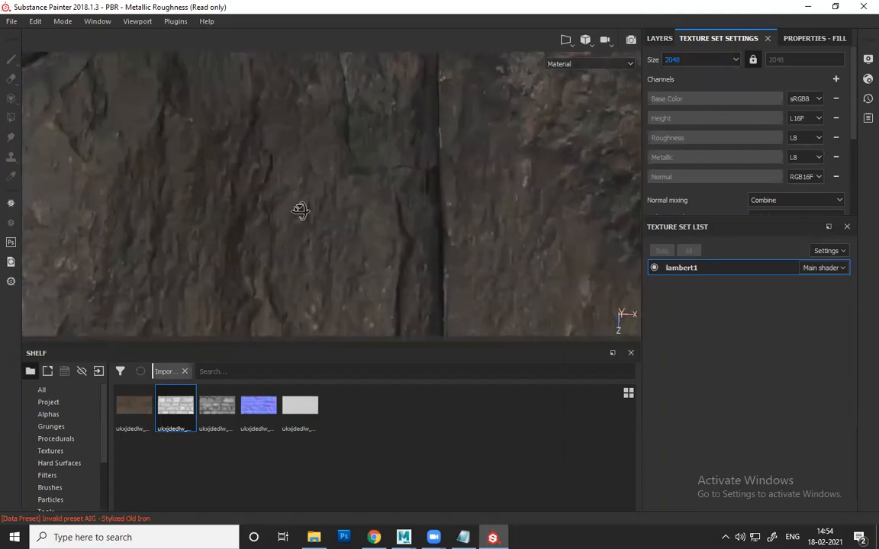
- Examine the stone floor's surface detail at 2048 resolution, both up close and from farther away
left_click_drag(300, 211, 319, 164, "alt")
middle_click_drag(319, 164, 343, 239, "alt")
scroll(290, 225, "up", 4)
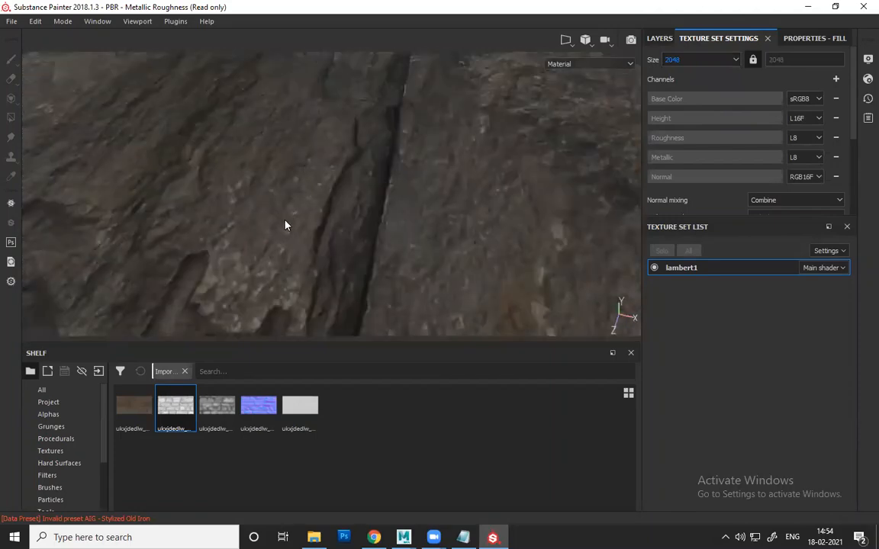
scroll(285, 226, "down", 4)
left_click_drag(331, 266, 309, 200, "alt")
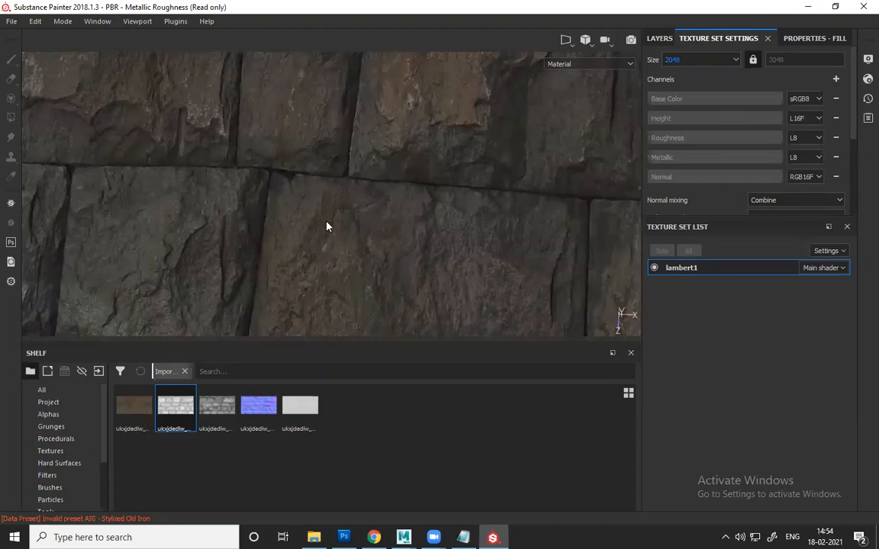
left_click_drag(327, 228, 298, 203, "alt")
scroll(225, 216, "down", 5)
scroll(225, 216, "up", 5)
scroll(291, 206, "down", 3)
scroll(291, 206, "up", 3)
scroll(291, 206, "up", 4)
- Rotate the environment lighting across the neighbouring stones and inspect their relief from a tilted angle
middle_click_drag(299, 202, 381, 259, "alt")
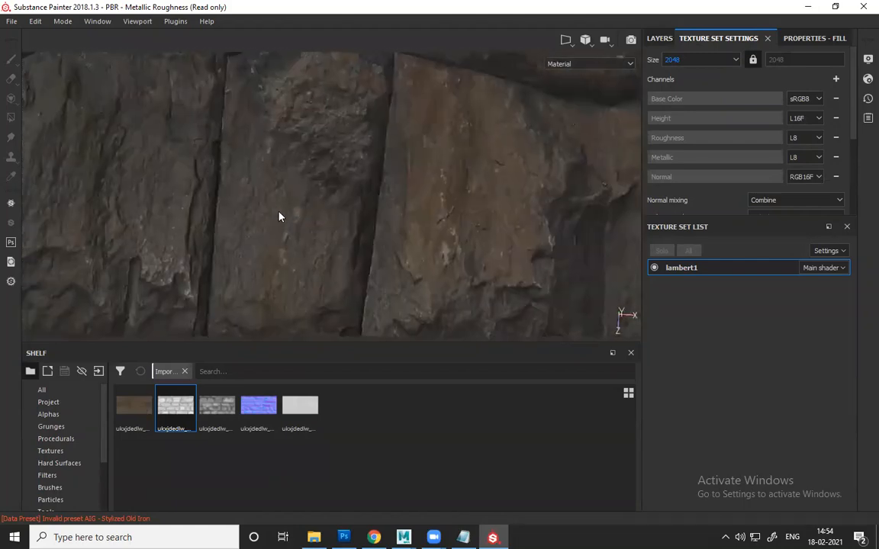
middle_click_drag(277, 192, 427, 215, "alt")
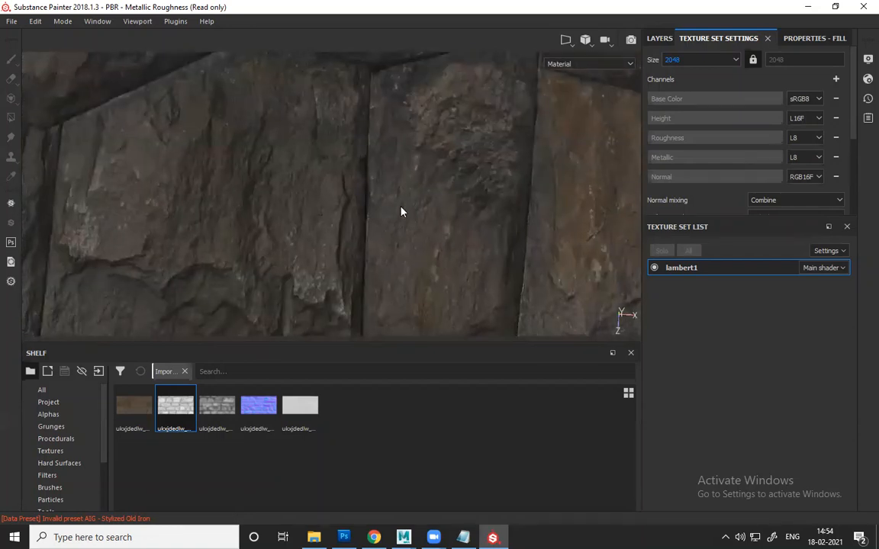
left_click_drag(403, 213, 396, 210, "alt")
middle_click_drag(396, 165, 391, 98, "alt")
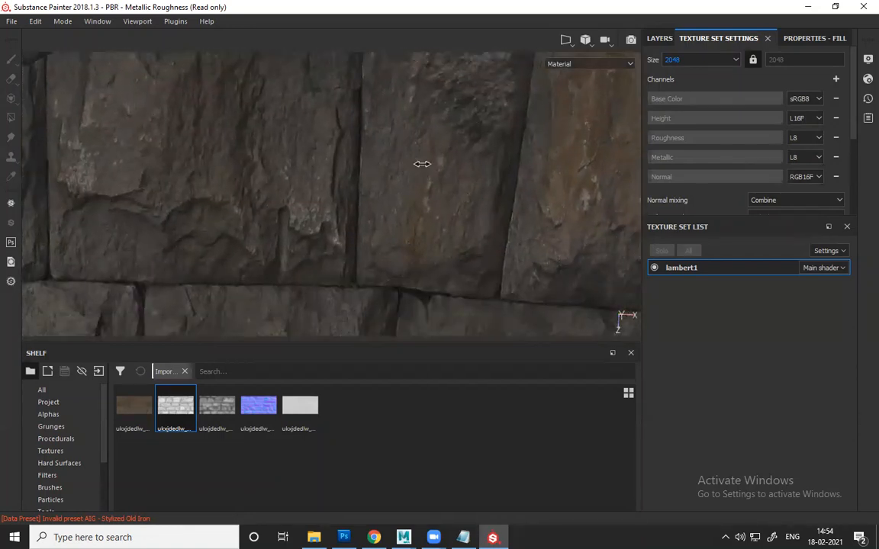
right_click_drag(422, 164, 385, 149, "shift")
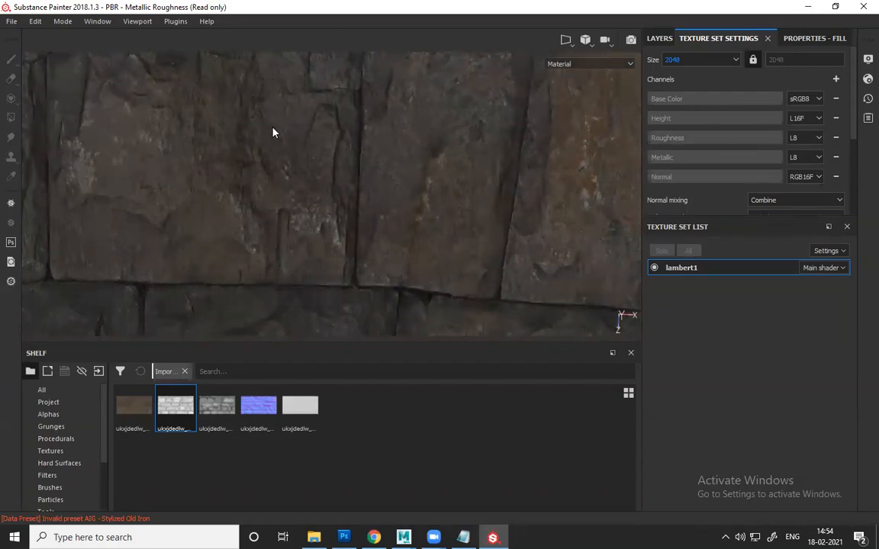
left_click_drag(420, 227, 468, 338, "alt")
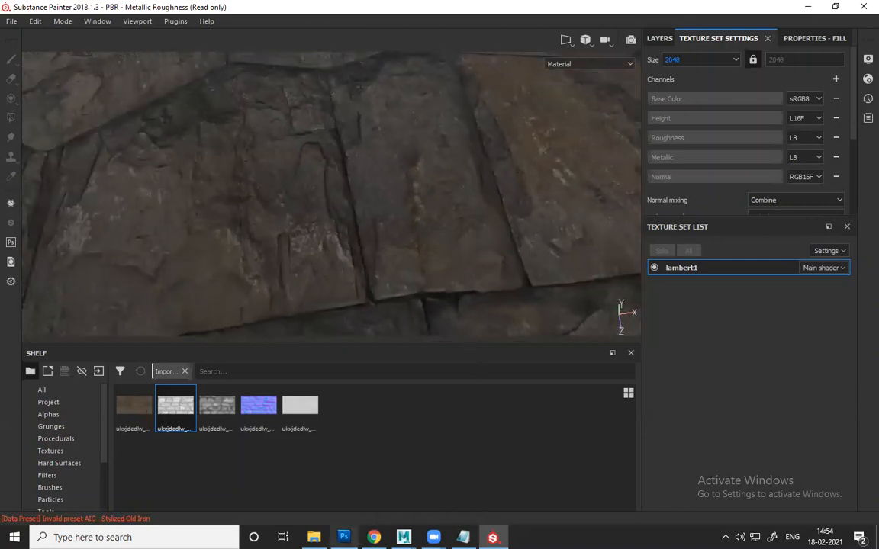
- Switch to Photoshop and bring up the Mater_CLASS folder in a smaller window over it
left_click(344, 537)
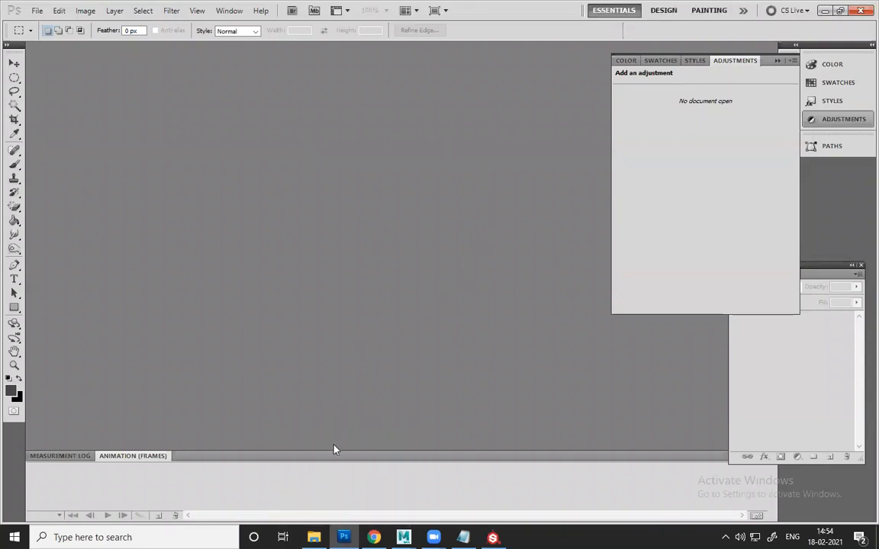
left_click(313, 537)
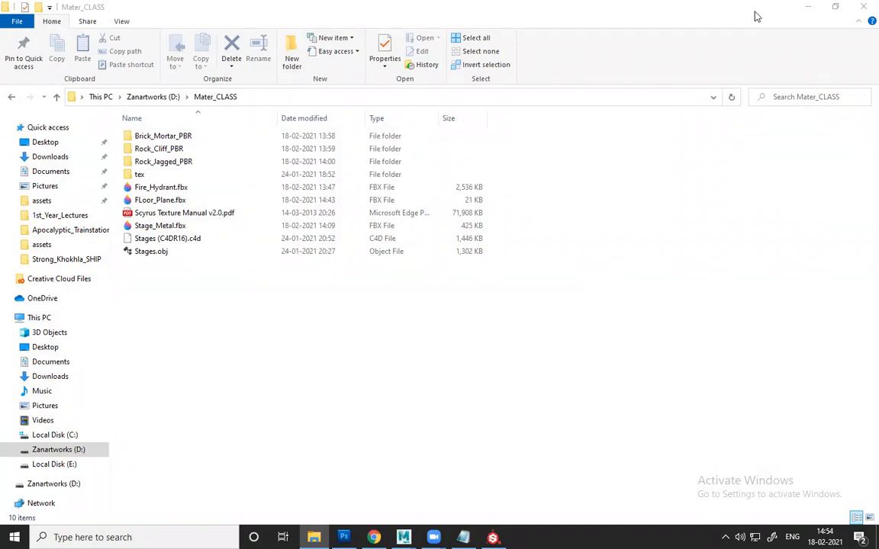
left_click(42, 10)
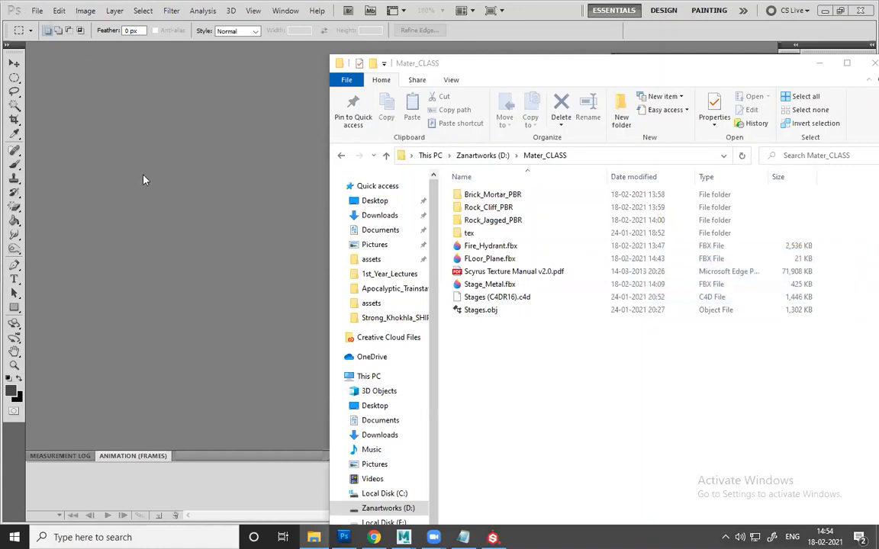
left_click(36, 11)
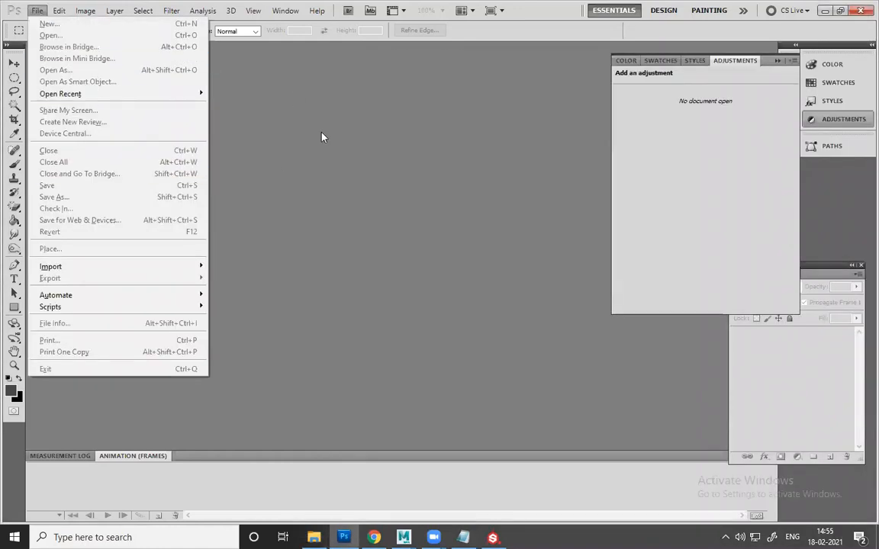
left_click(321, 137)
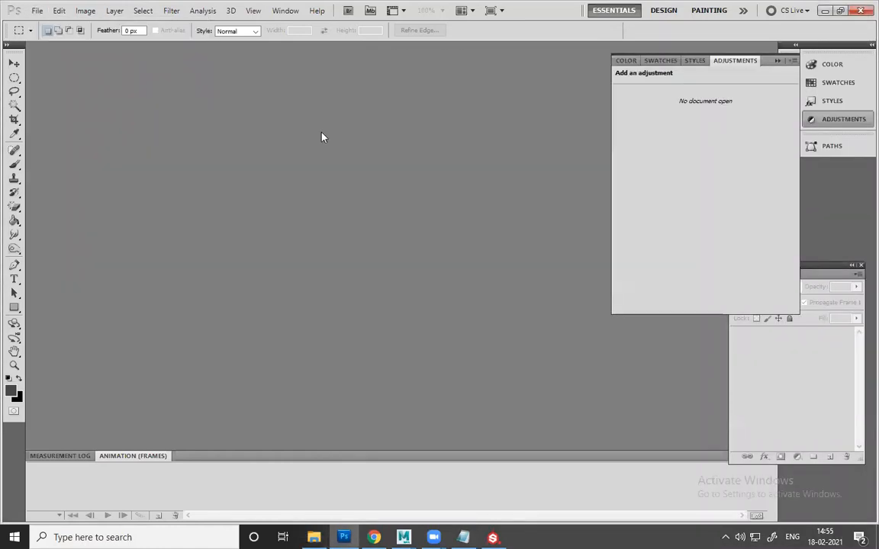
left_click(36, 11)
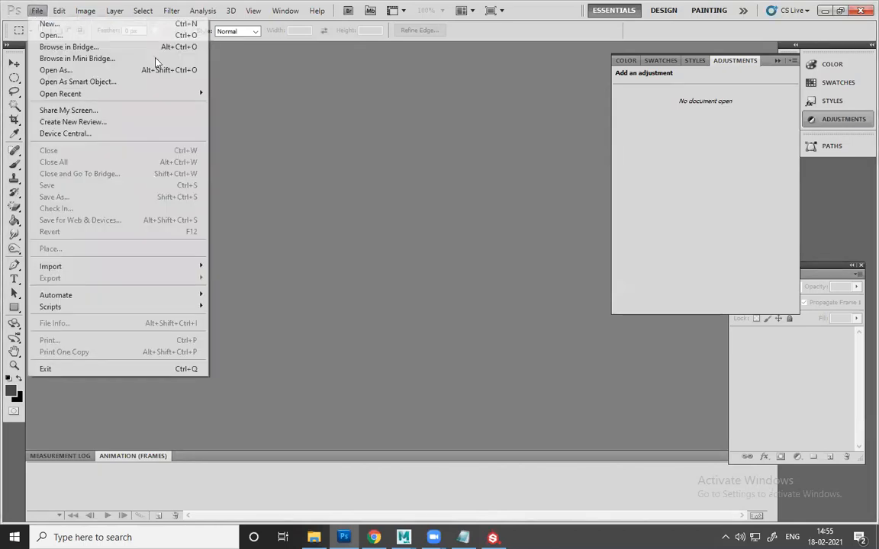
left_click(433, 407)
left_click(313, 537)
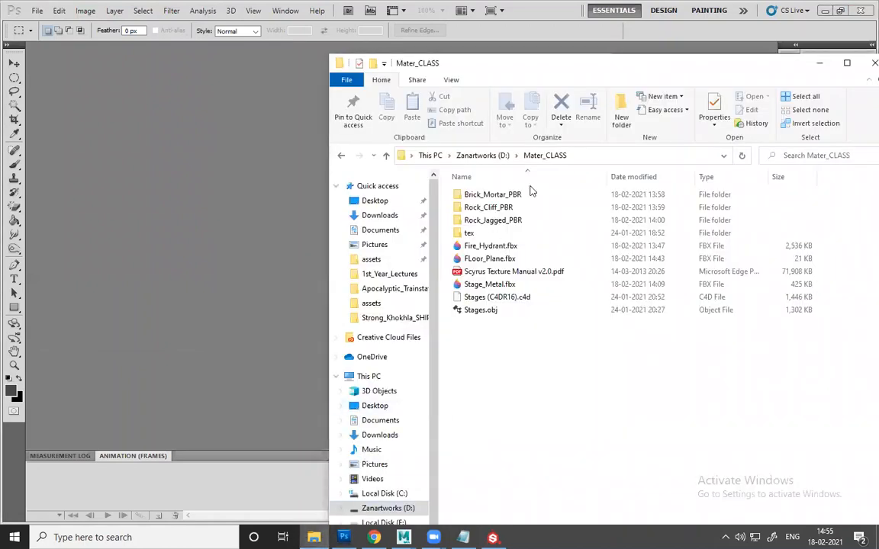
- Look through the texture maps in the Brick_Mortar_PBR and Rock_Cliff_PBR folders
double_click(527, 194)
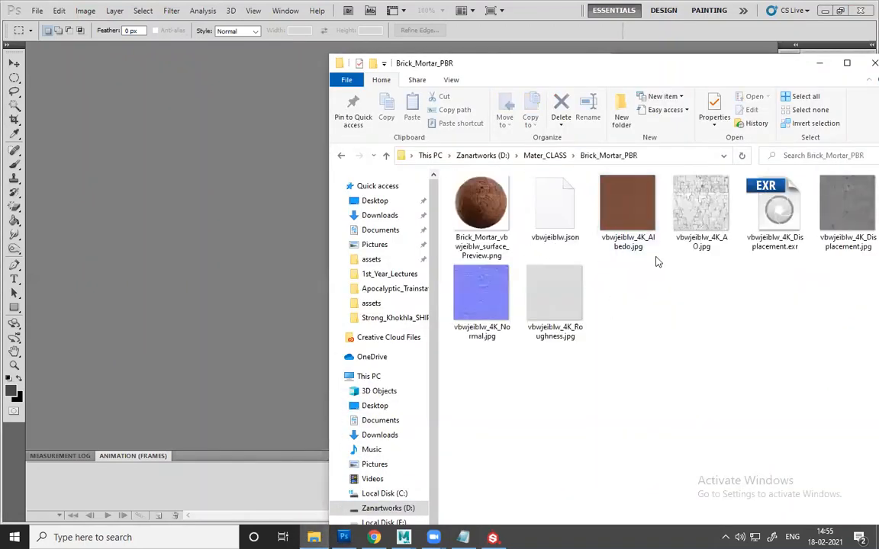
left_click(630, 238)
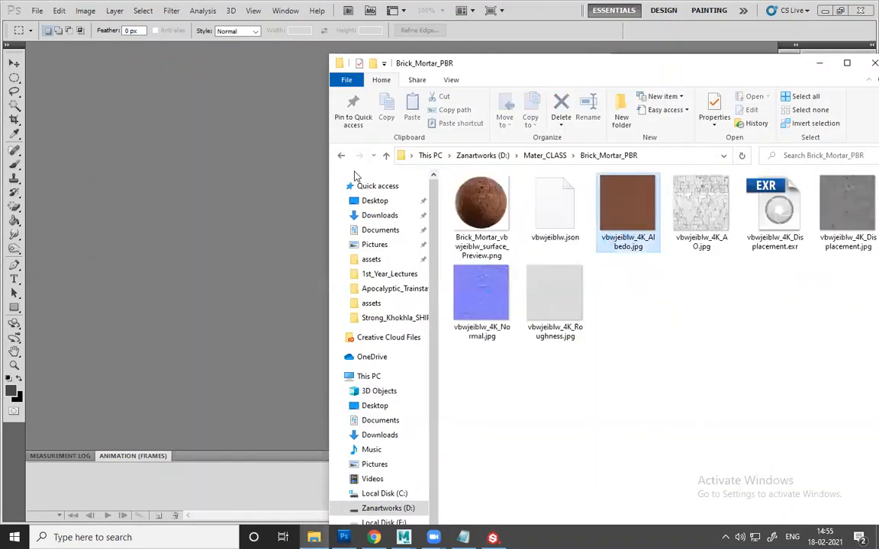
left_click(342, 156)
double_click(488, 207)
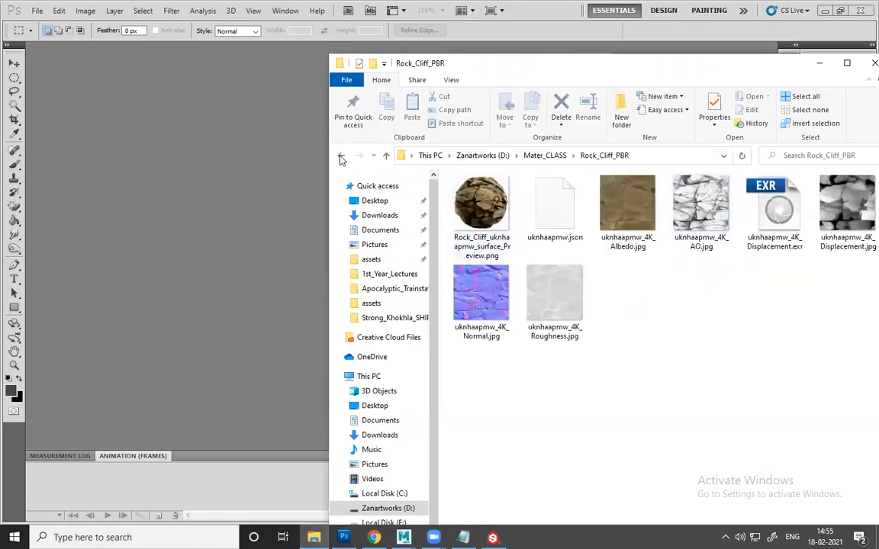
left_click(340, 155)
- Open ukxjdedlw_4K_Albedo.jpg from the Rock_Jagged_PBR folder in Adobe Photoshop CS5 and collapse the adjustments display covering it
double_click(514, 221)
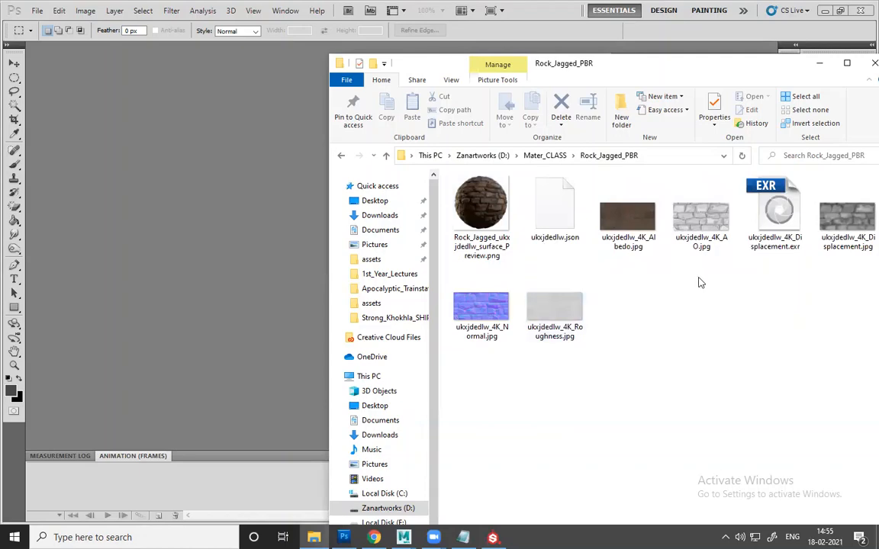
right_click(645, 227)
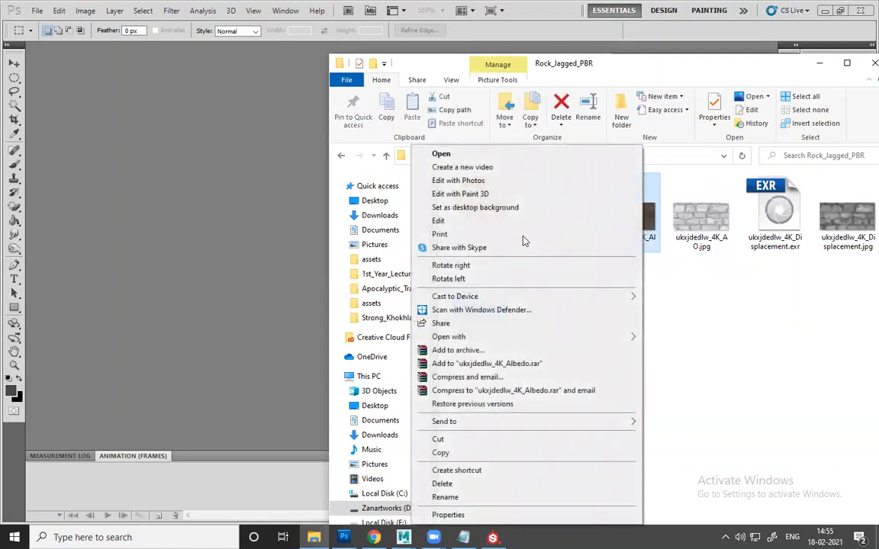
mouse_move(628, 338)
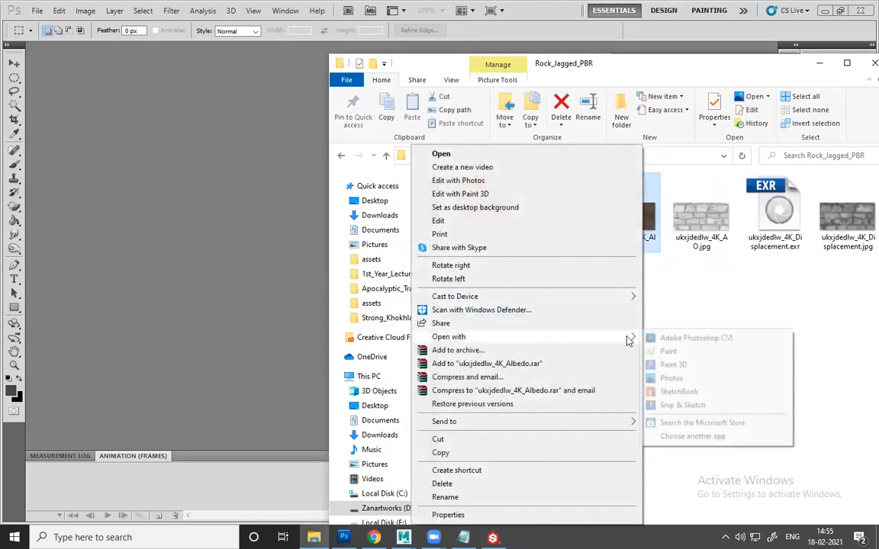
left_click(676, 338)
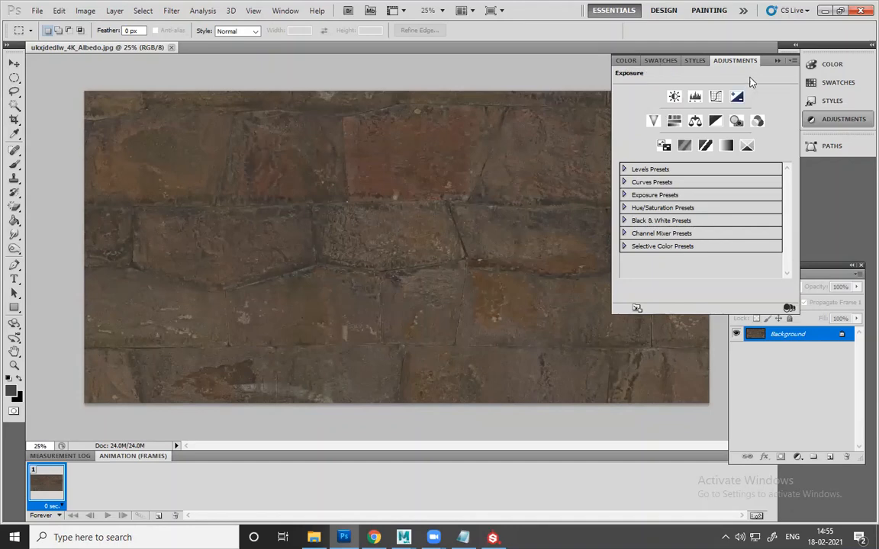
double_click(696, 57)
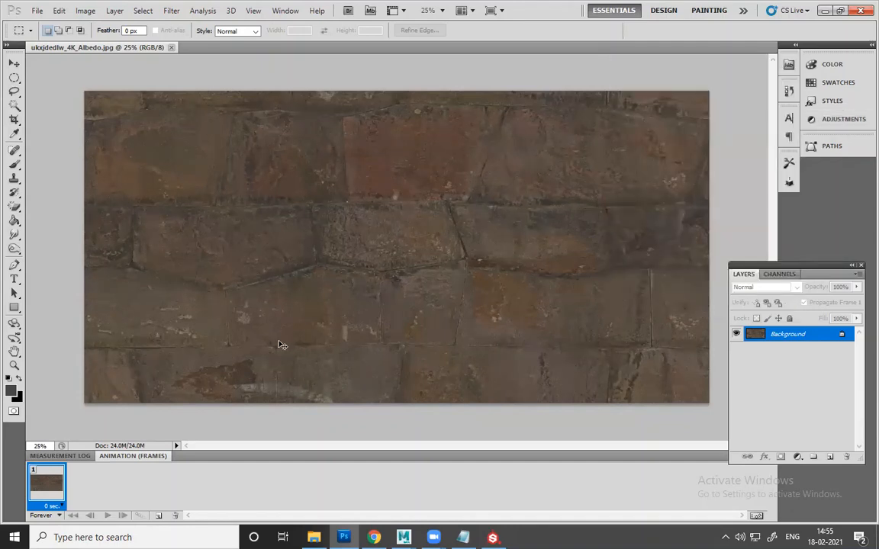
- Examine the rock albedo texture up close and as a whole, checking the stones and joints for baked-in shadows
key("ctrl+plus")
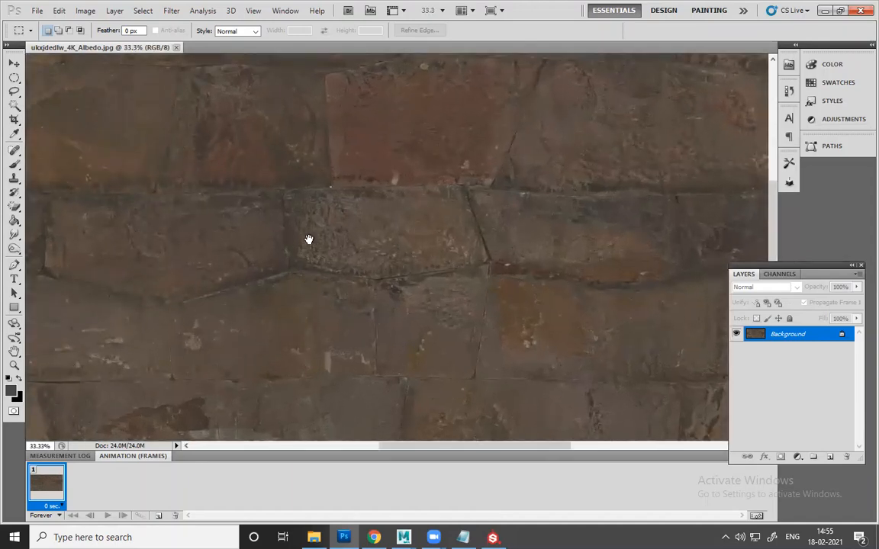
left_click_drag(308, 240, 199, 198)
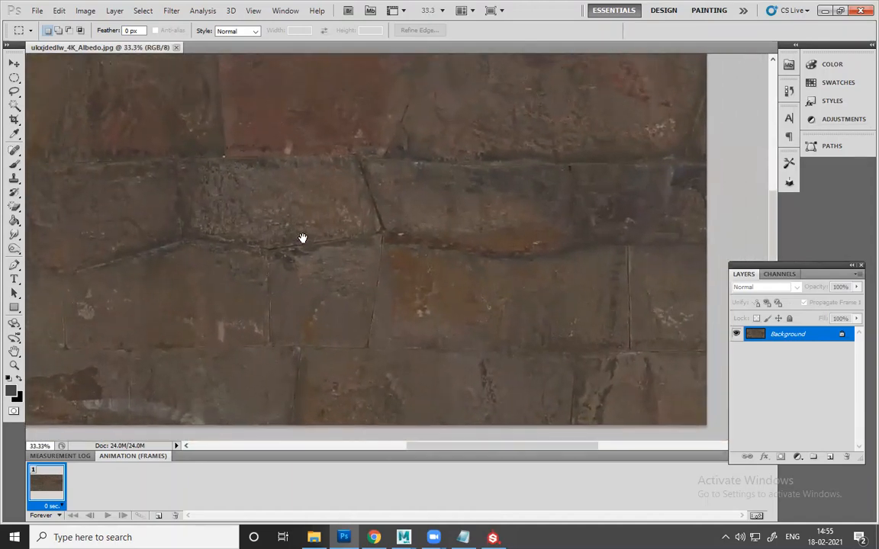
left_click_drag(427, 234, 458, 278)
left_click_drag(164, 213, 301, 232)
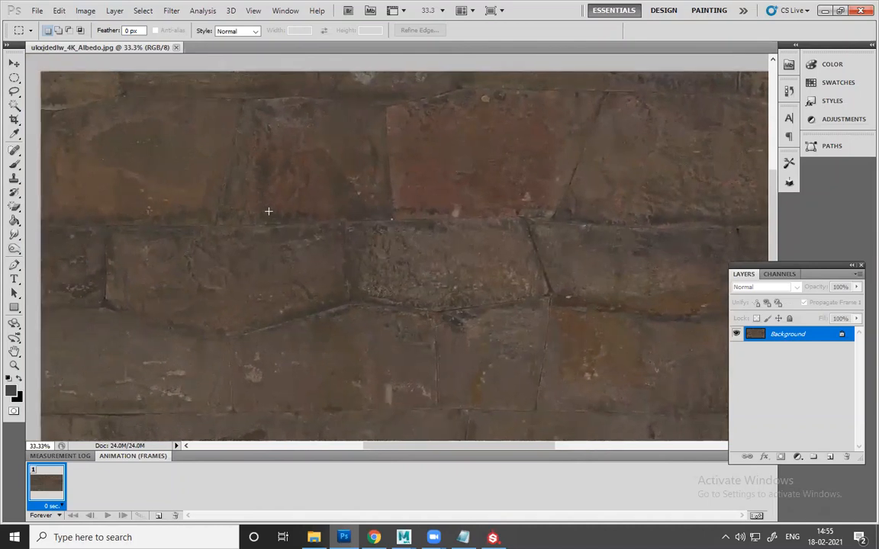
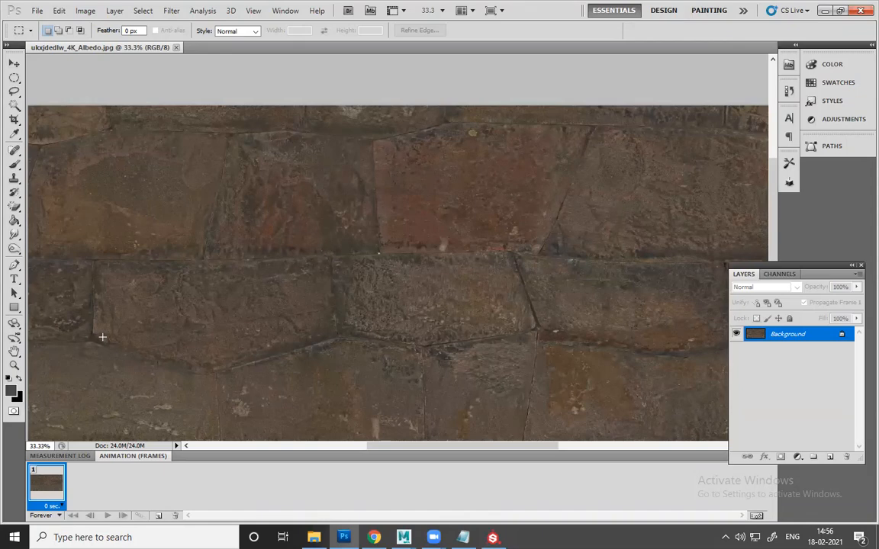
scroll(102, 336, "down", 1, "alt")
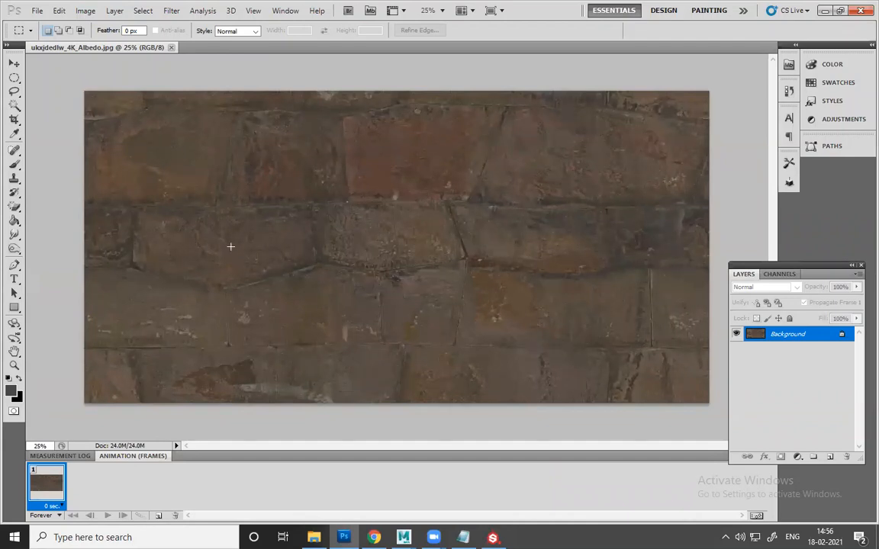
key("z")
left_click_drag(221, 202, 246, 225)
left_click_drag(208, 261, 222, 283)
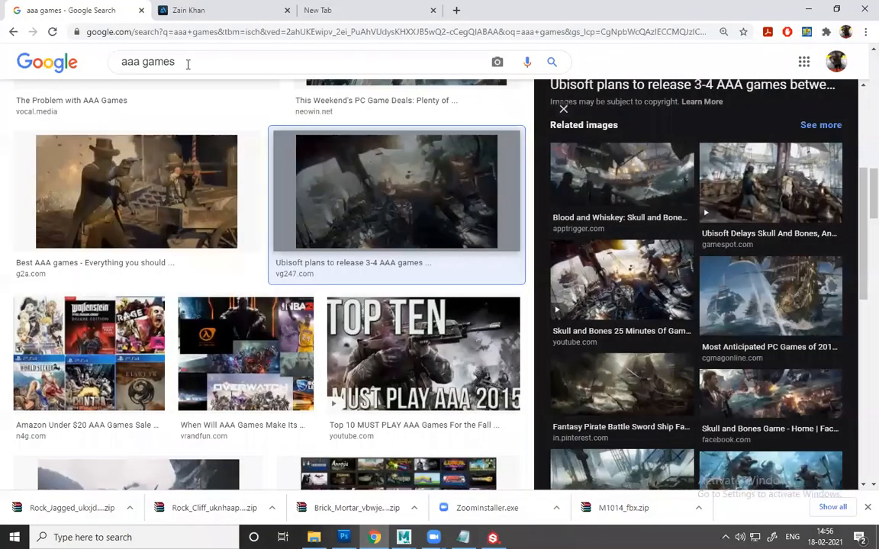
- Switch to Chrome and search Google Images for "albedo vs diffuse map"
scroll(187, 64, "up", 5)
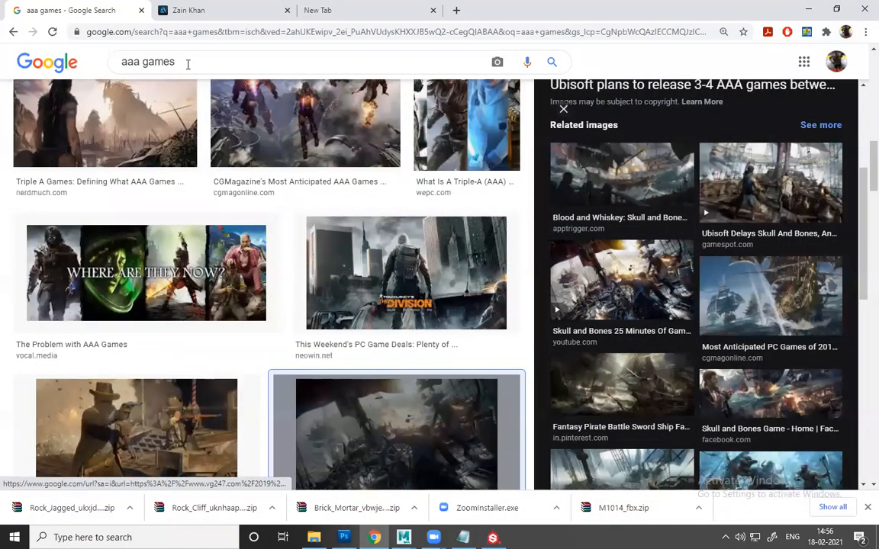
triple_click(187, 64)
type("albedo vs diffuse map")
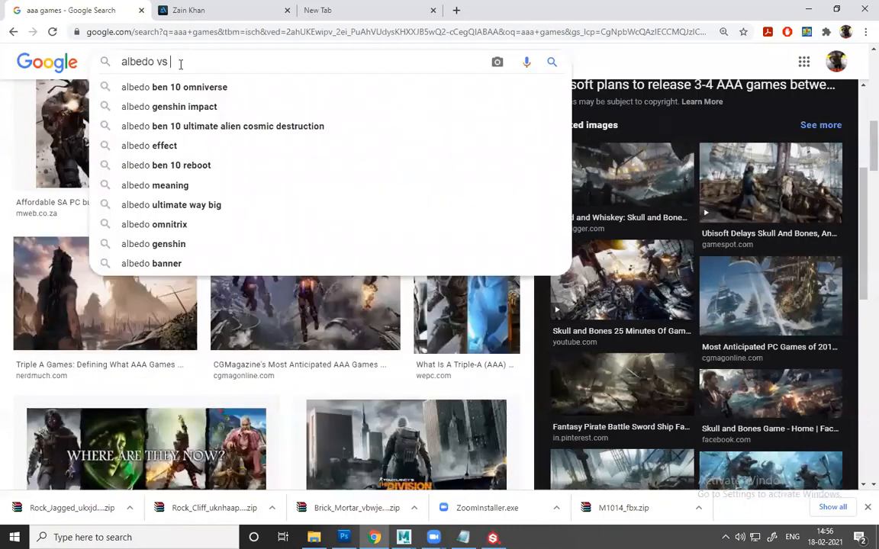
key("Return")
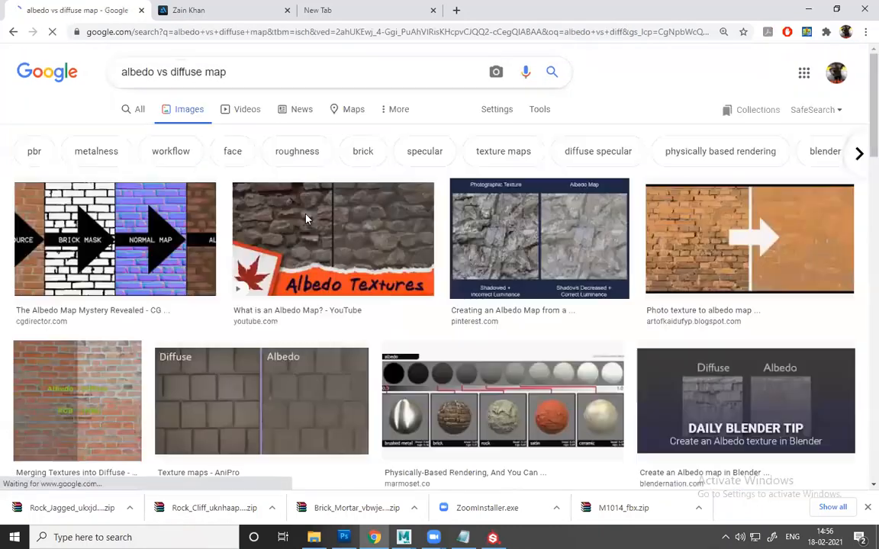
- Open the blog page "Photo texture to albedo map test" from the image results and enlarge its brick comparison picture
left_click(372, 218)
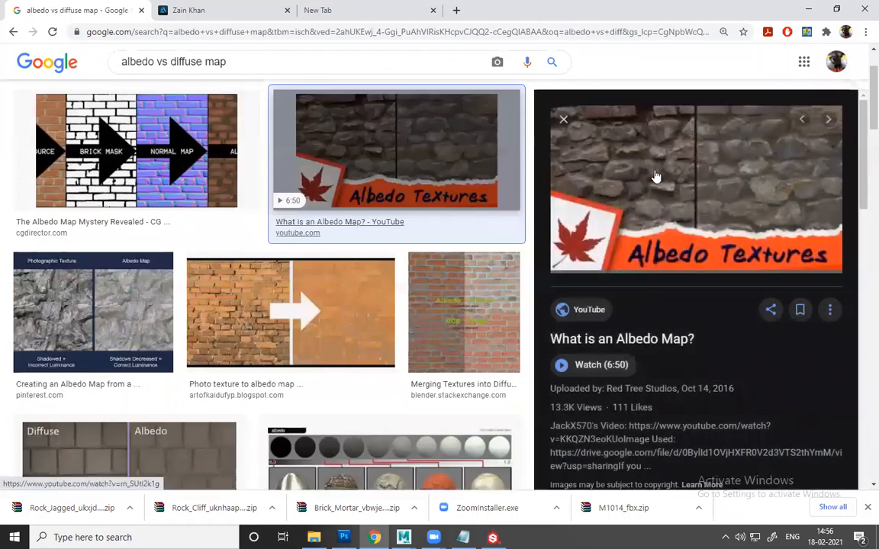
left_click(330, 332)
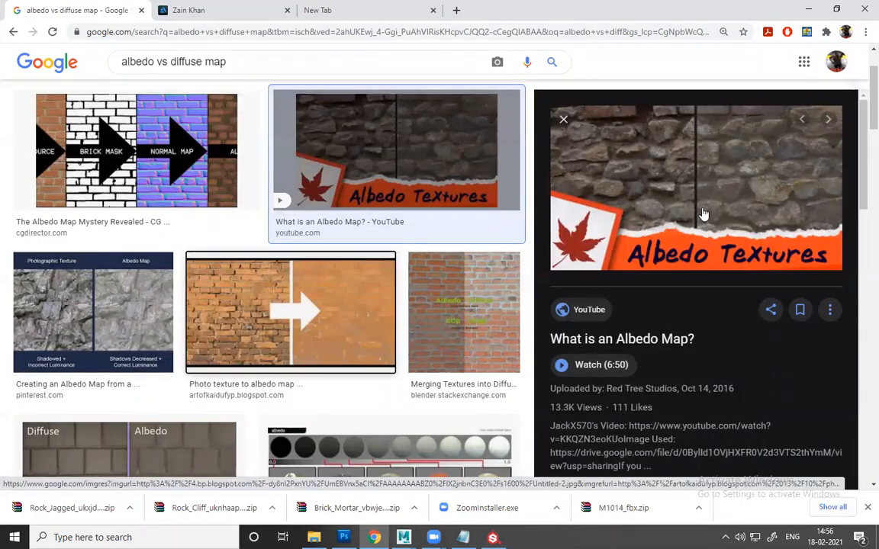
left_click(694, 186)
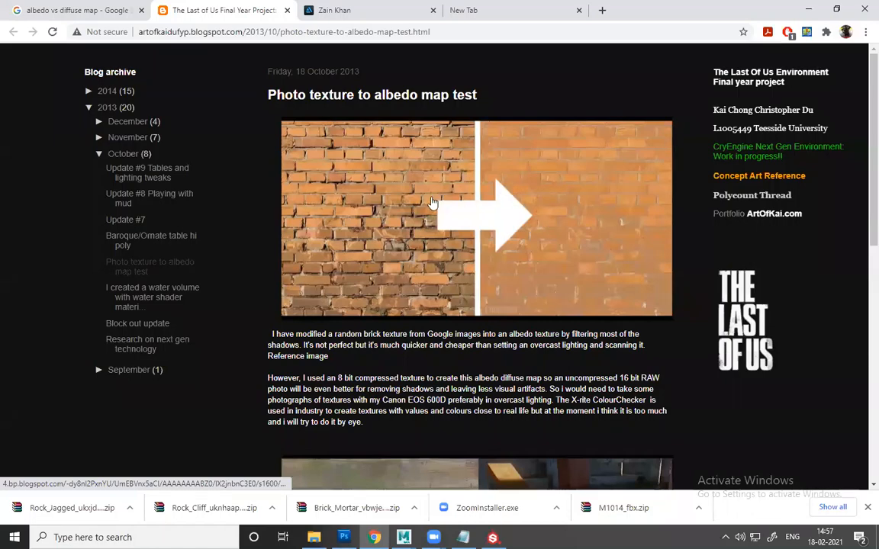
left_click(366, 197)
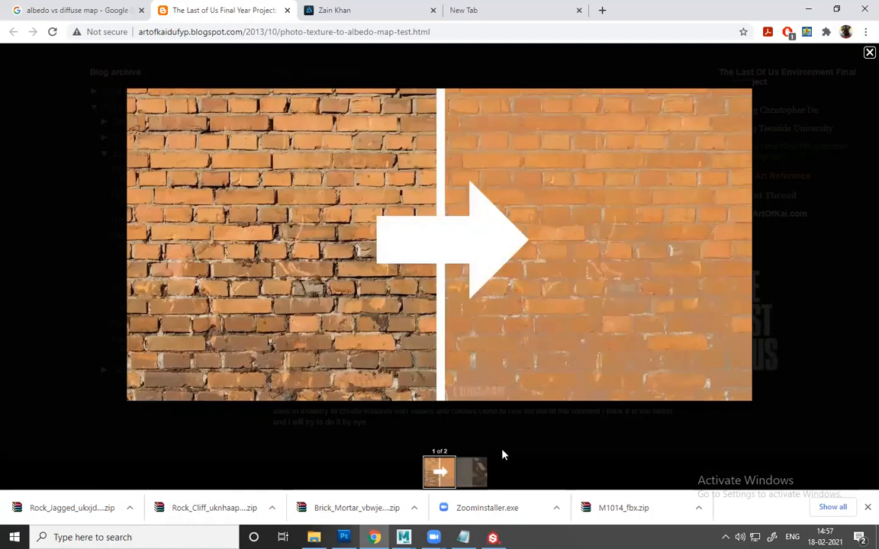
- View the second picture in the blog's enlarged gallery, the wood texture and game scene, and return to the brick comparison
left_click(472, 472)
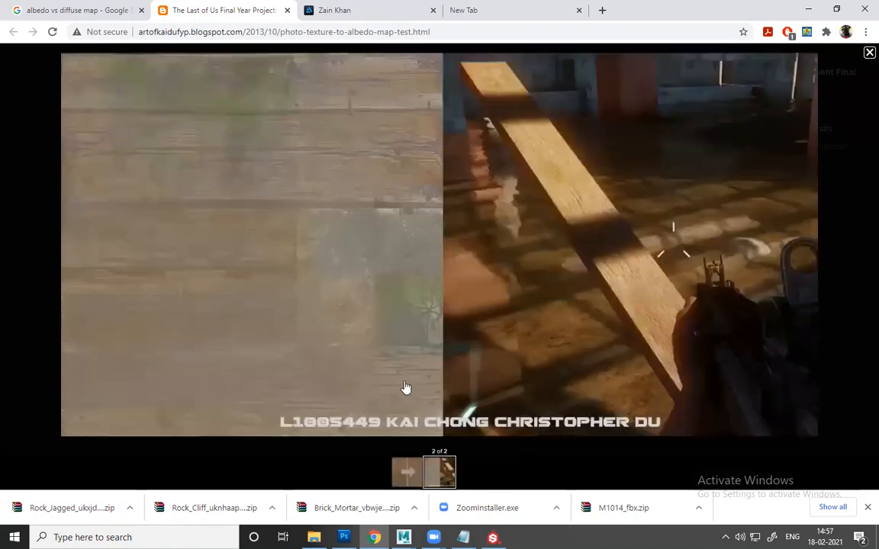
left_click(409, 475)
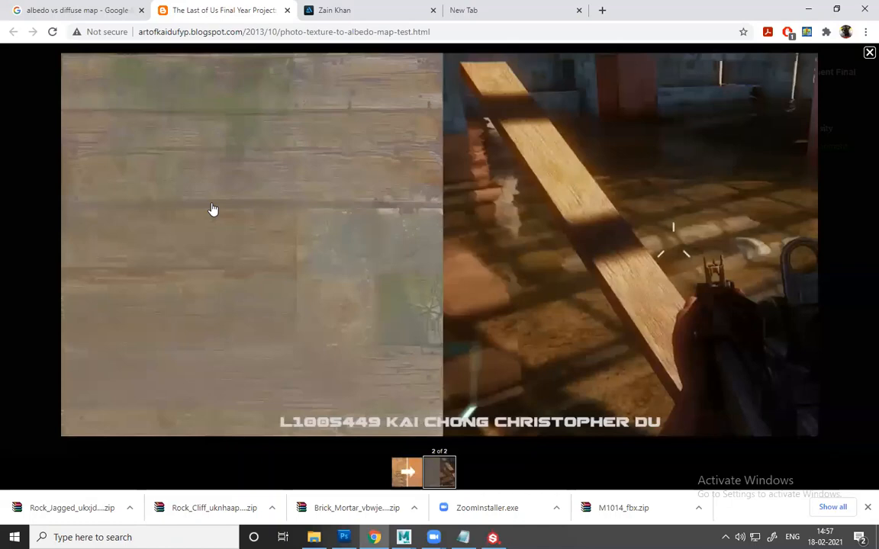
left_click(213, 209)
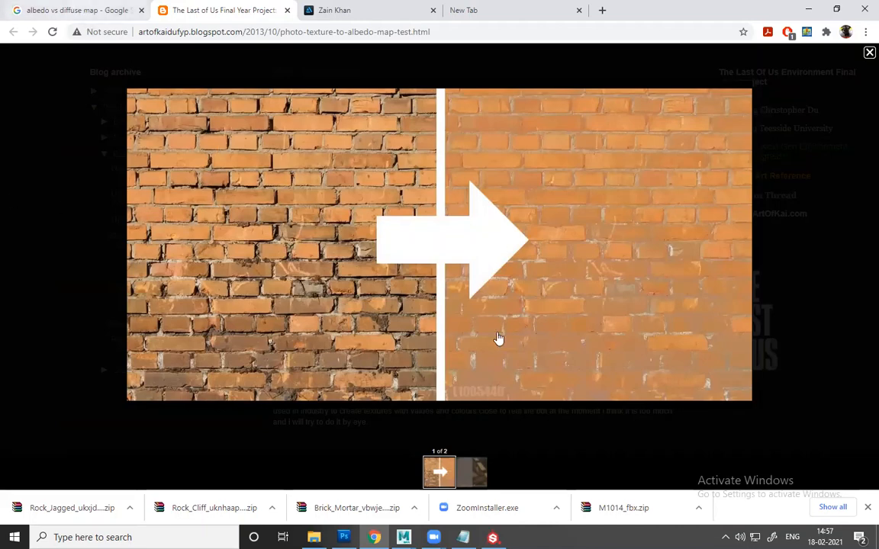
- Return to the "albedo vs diffuse map" image results and open the Pinterest pin comparing albedo and diffuse face maps
key("ctrl+shift+Tab")
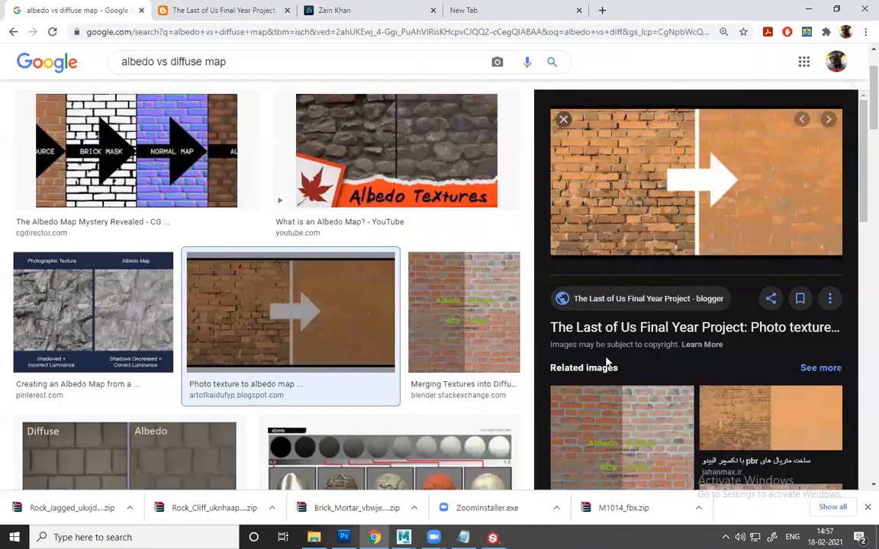
scroll(496, 293, "down", 1)
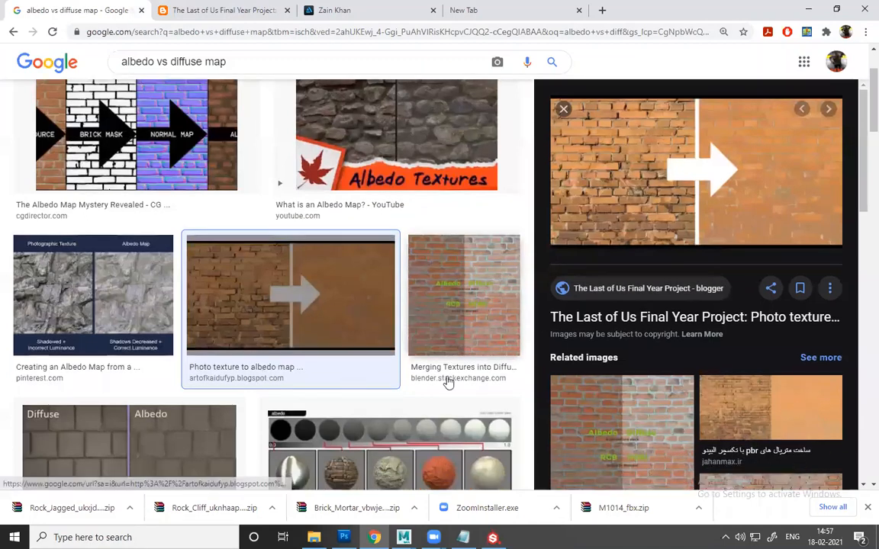
scroll(457, 382, "down", 4)
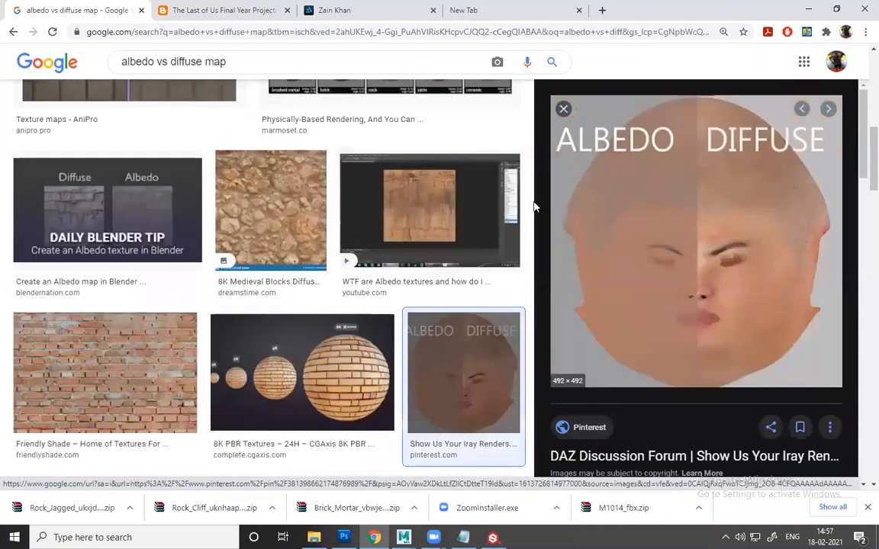
left_click(534, 206)
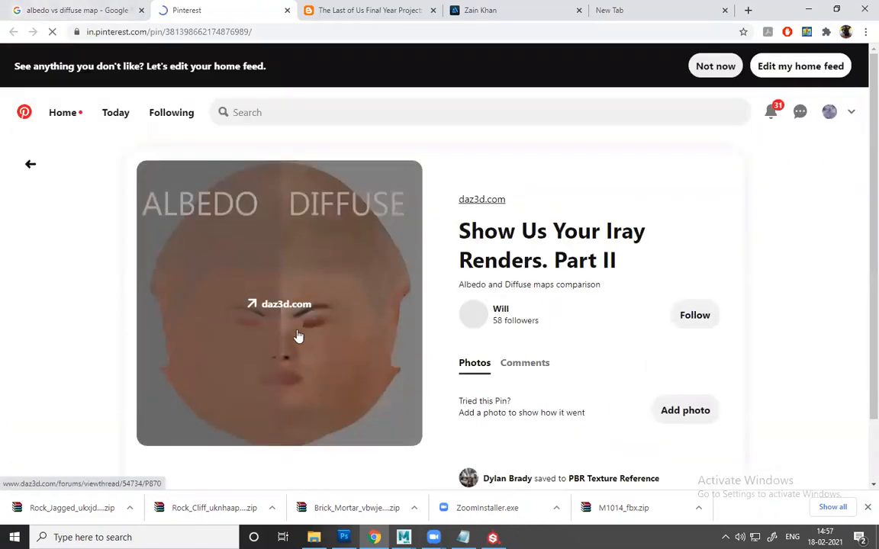
left_click(290, 337)
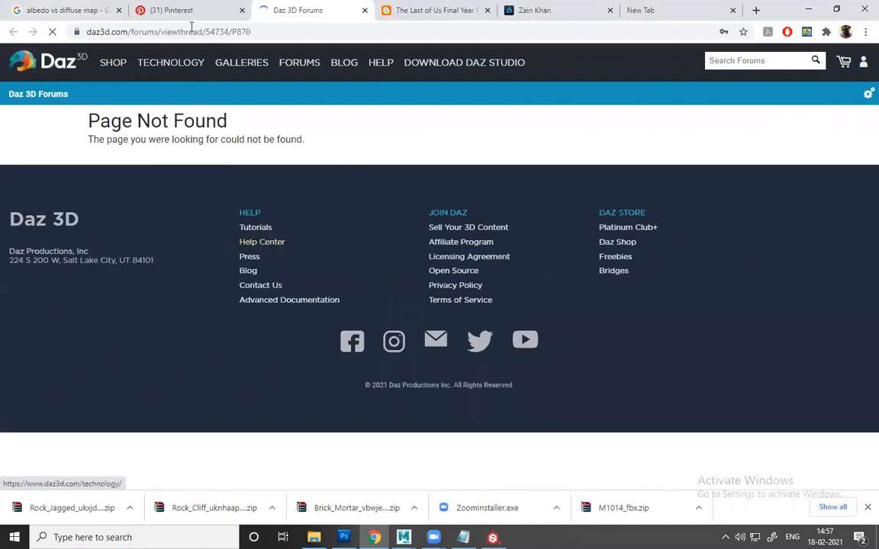
left_click(174, 10)
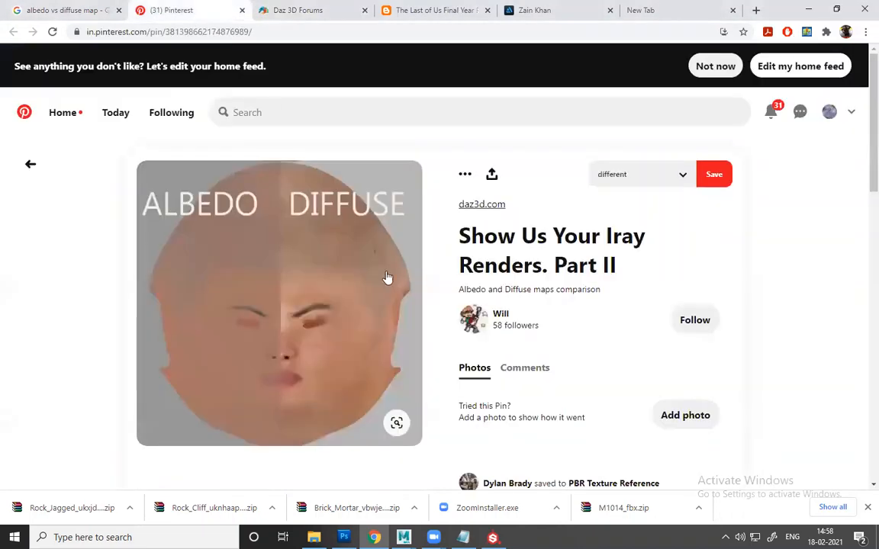
- Examine the albedo and diffuse face comparison and look through the related skin and portrait texture pins beneath it
scroll(295, 264, "down", 2)
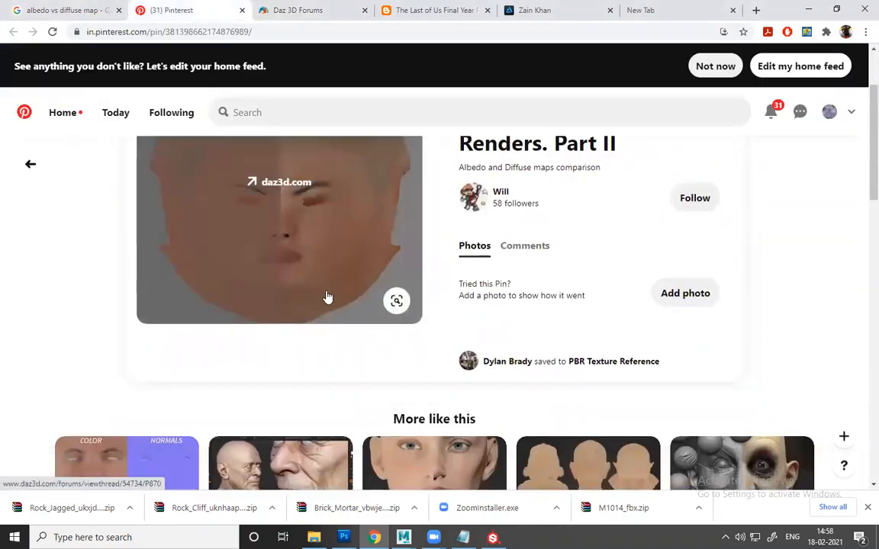
scroll(327, 296, "up", 1)
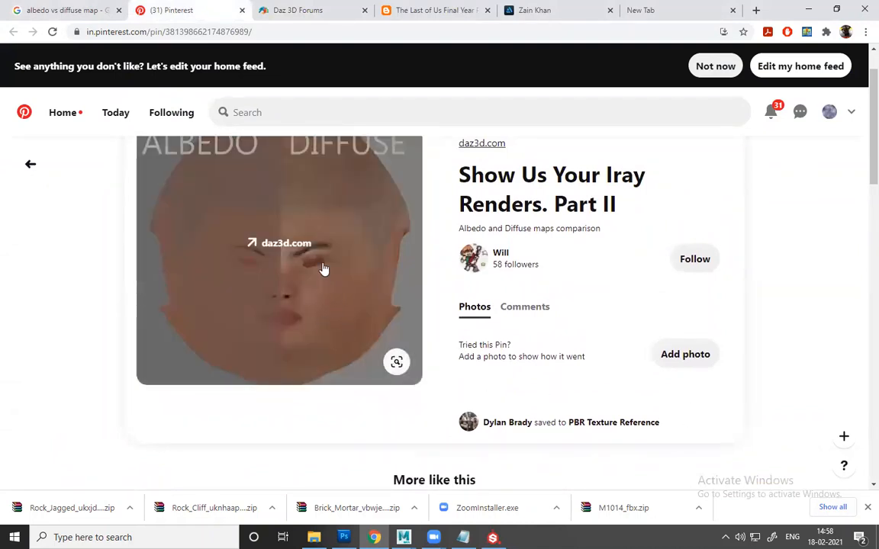
scroll(366, 302, "up", 1)
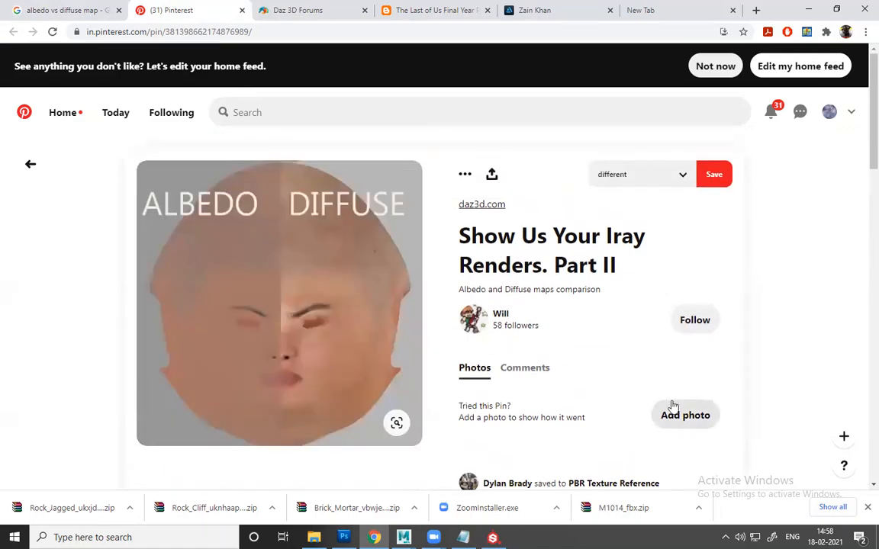
scroll(478, 394, "down", 4)
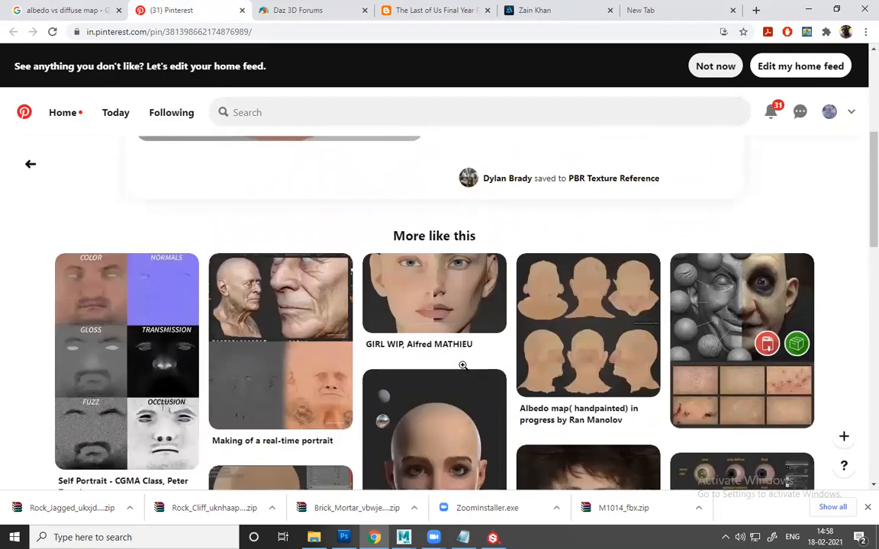
scroll(462, 365, "down", 1)
scroll(461, 365, "down", 1)
scroll(536, 324, "down", 1)
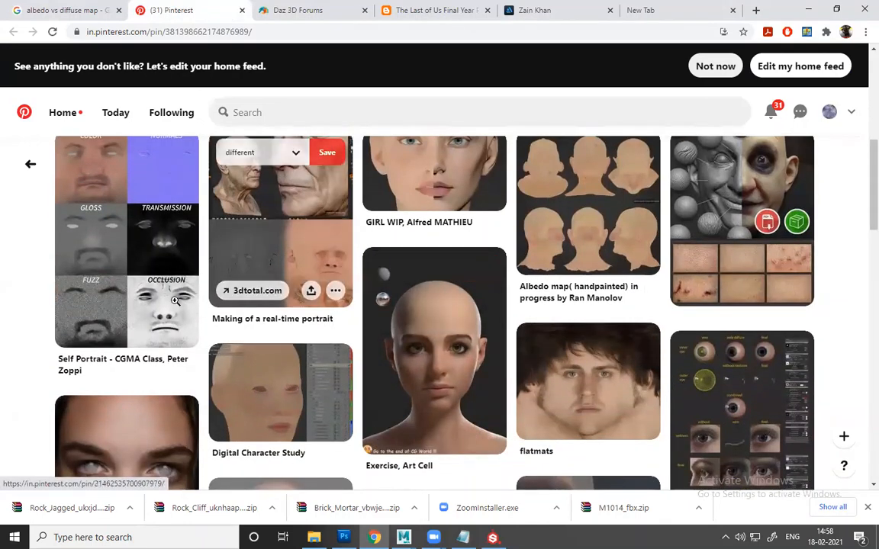
scroll(172, 329, "down", 2)
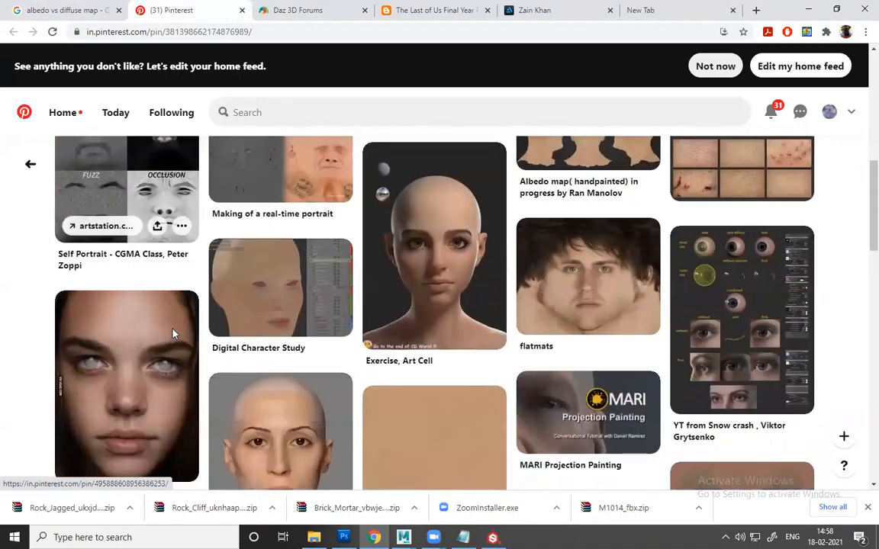
scroll(235, 281, "down", 3)
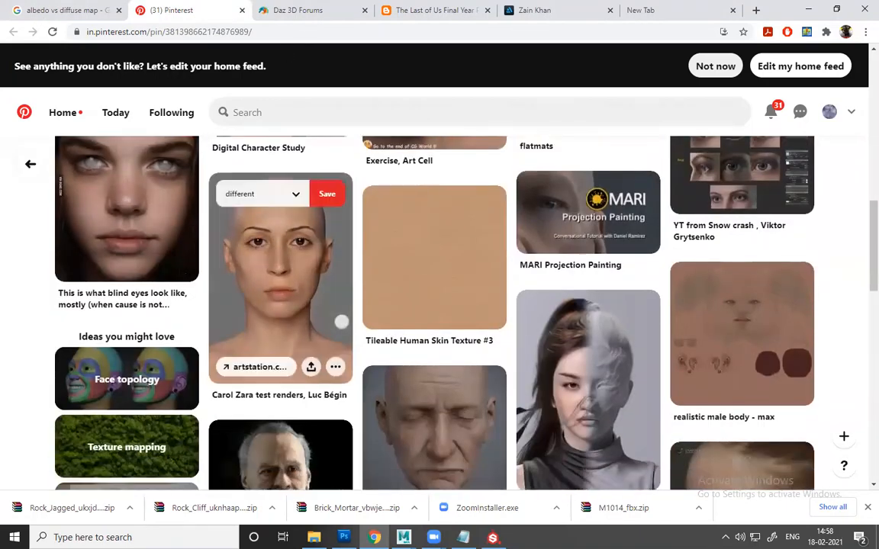
- Switch back to Photoshop and show more of the rock albedo texture
mouse_move(404, 537)
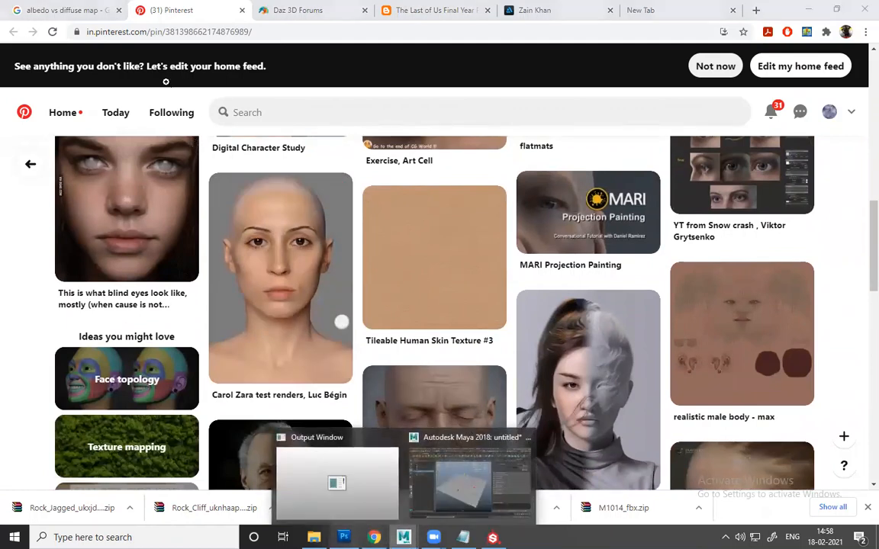
scroll(305, 241, "down", 1, "alt")
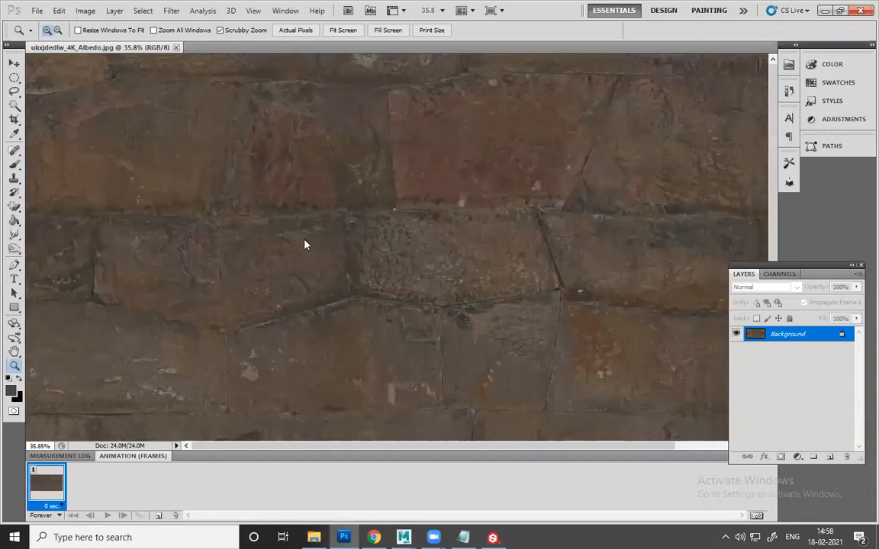
left_click(37, 10)
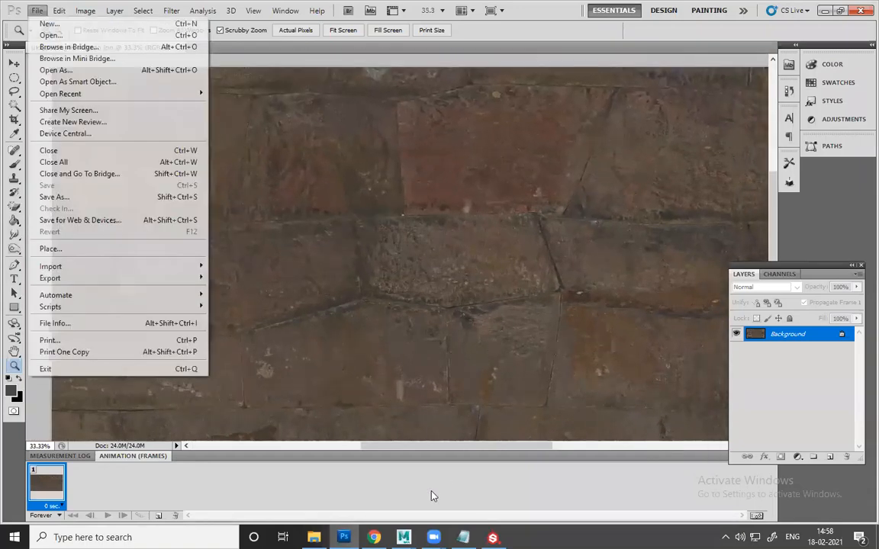
left_click(85, 35)
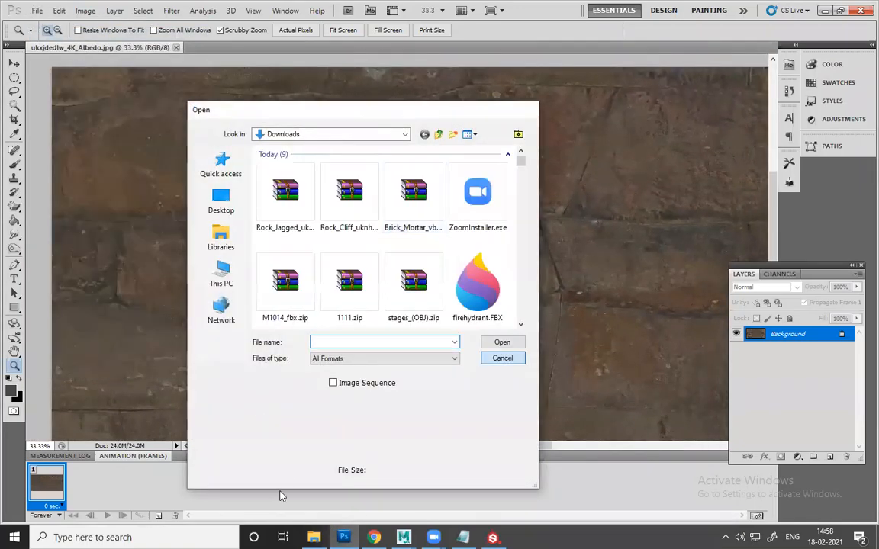
left_click(502, 358)
- Place ukxjdedlw_4K_AO.jpg from the Rock_Jagged_PBR folder as a new layer above the rock albedo texture
left_click(314, 537)
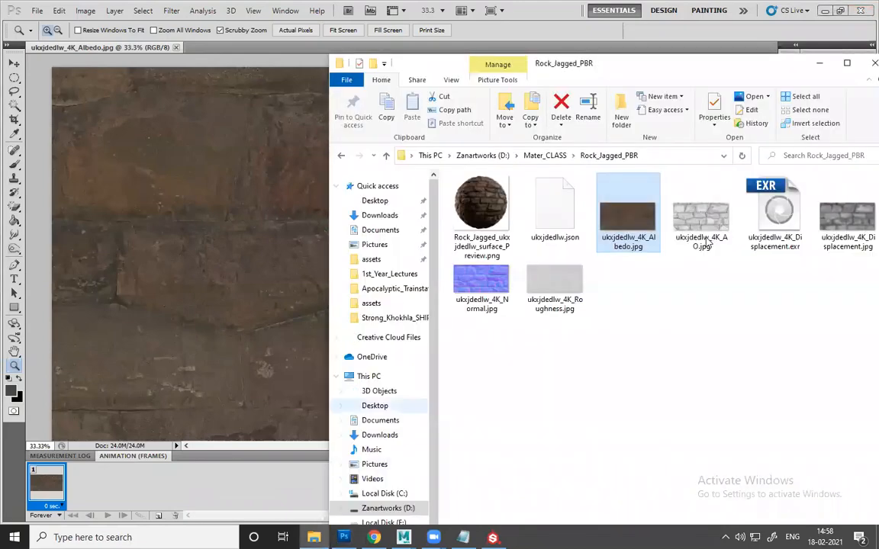
left_click_drag(707, 236, 266, 231)
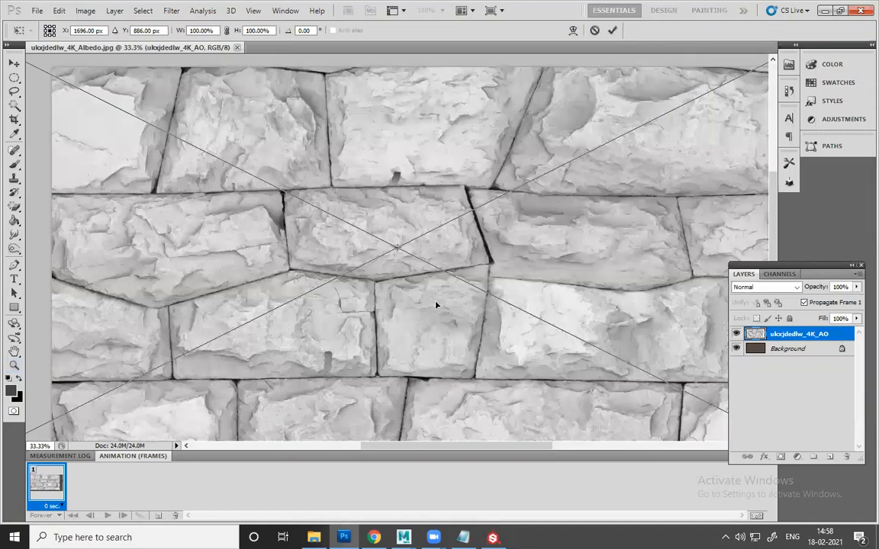
key("Return")
key("z")
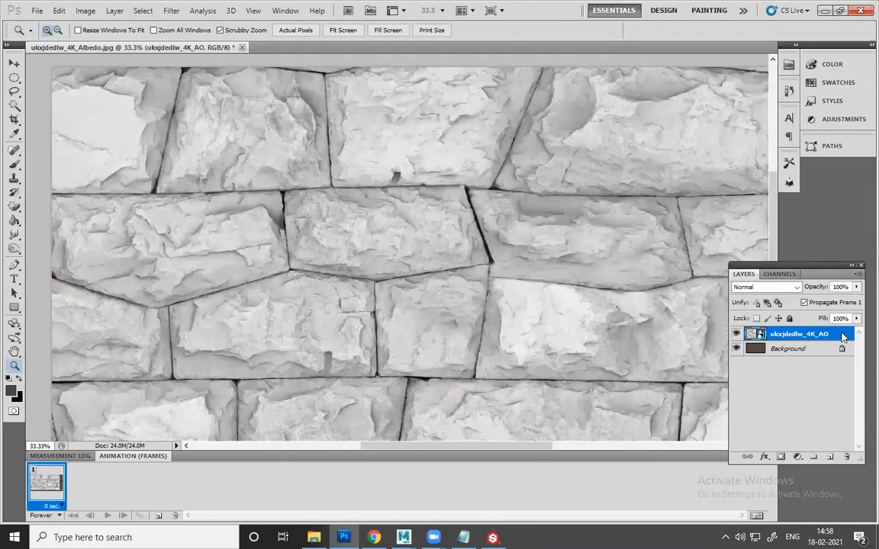
- Rasterize the placed ambient occlusion layer and bring the whole canvas into view
right_click(788, 338)
left_click(787, 335)
key("ctrl+minus")
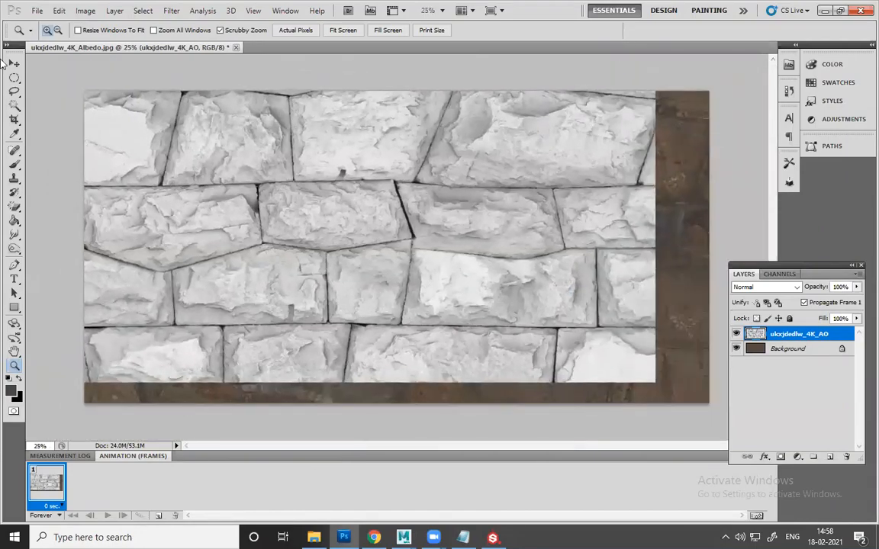
- Align the ukxjdedlw_4K_AO layer to the canvas over the albedo texture and set its blend mode to Multiply
left_click_drag(218, 163, 329, 204)
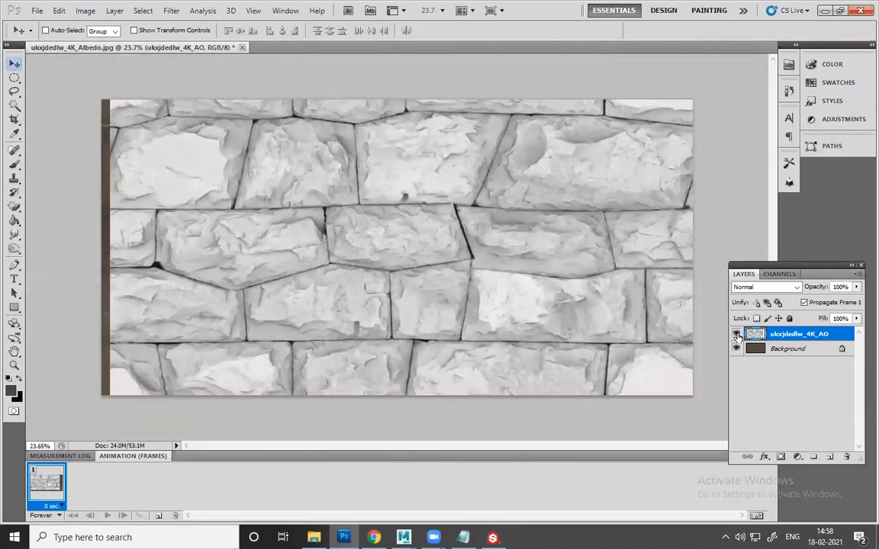
left_click(736, 334)
left_click(736, 334)
left_click(759, 286)
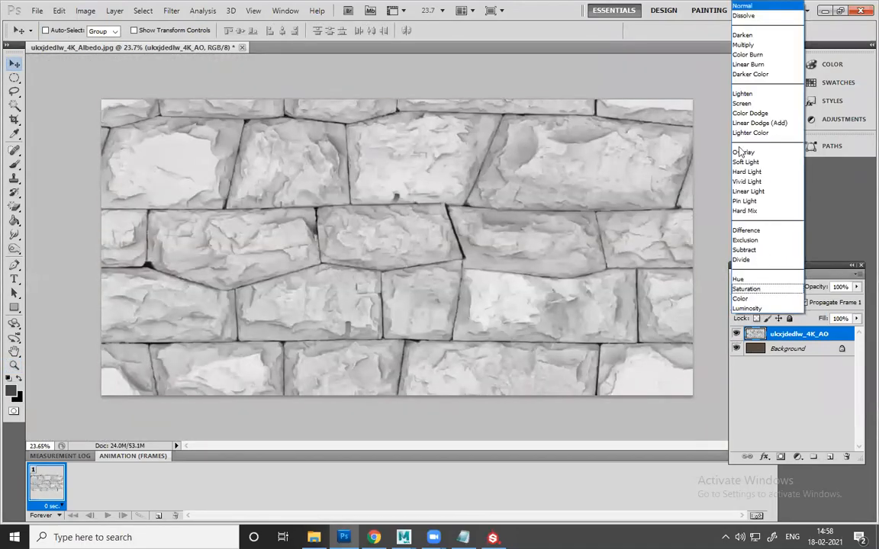
left_click(743, 45)
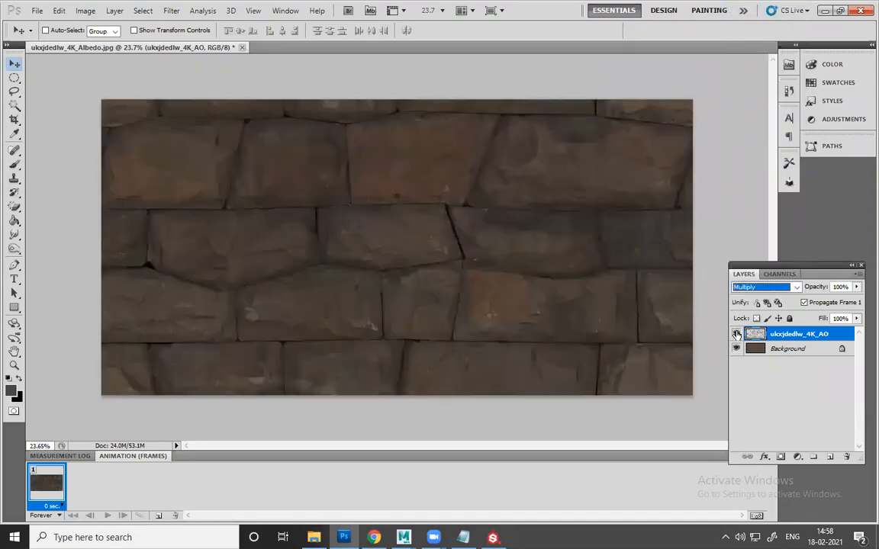
- Compare the stone texture with the ambient occlusion layer hidden and shown, both as a whole and up close along the cracks
left_click(736, 334)
left_click(736, 334)
left_click(737, 334)
left_click(736, 334)
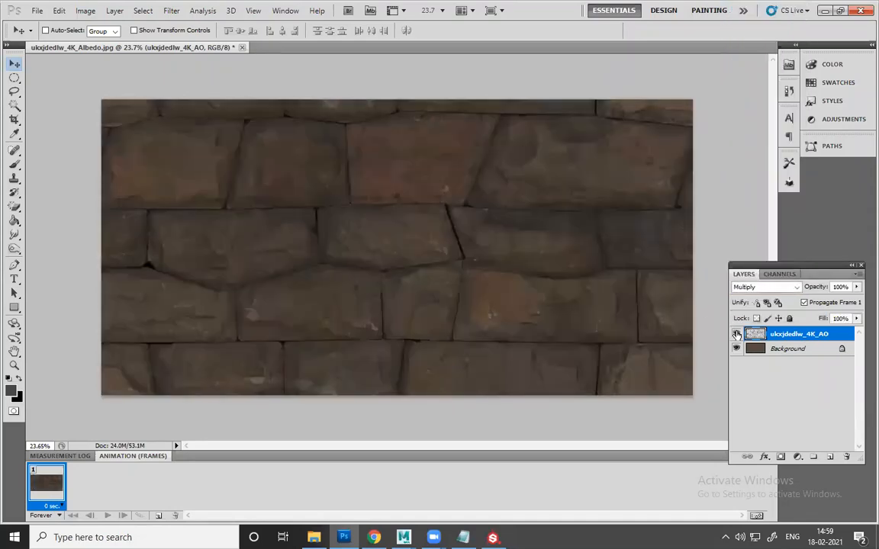
scroll(256, 266, "up", 2, "alt")
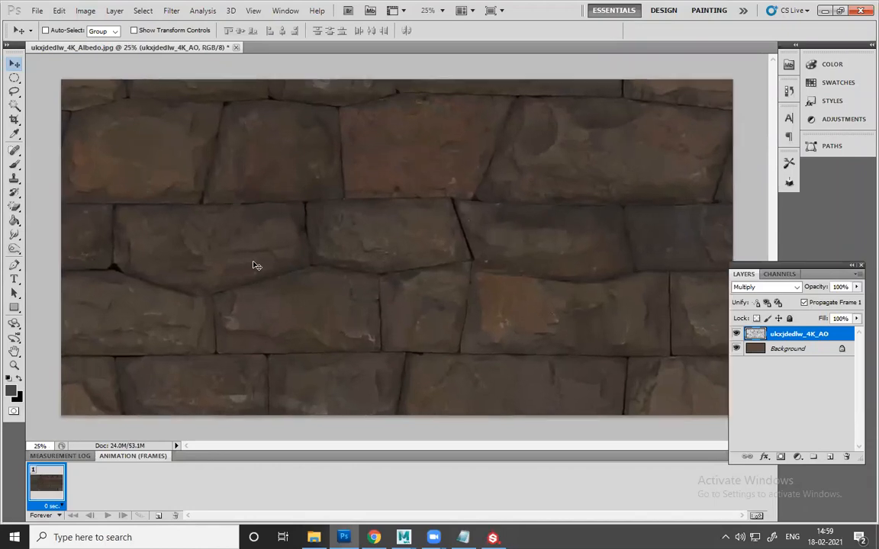
scroll(256, 266, "up", 1, "alt")
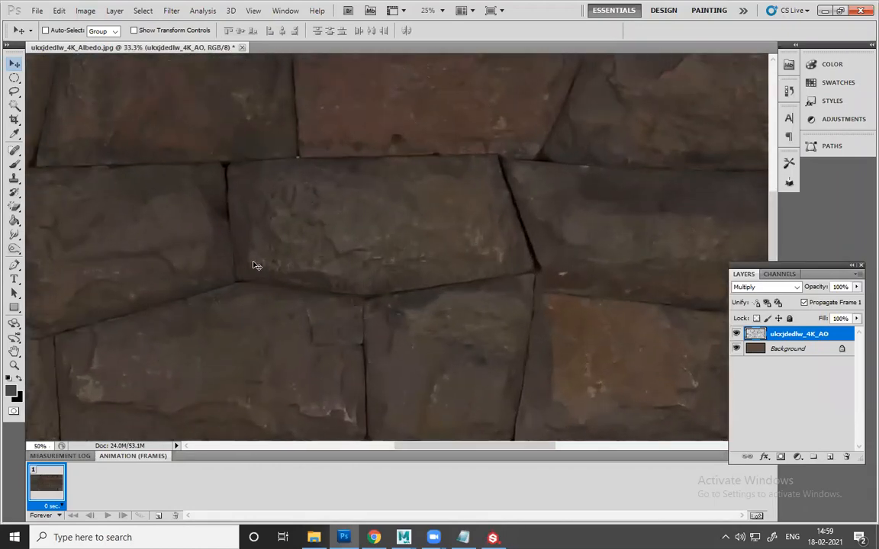
scroll(256, 265, "up", 1, "alt")
scroll(306, 217, "up", 1, "alt")
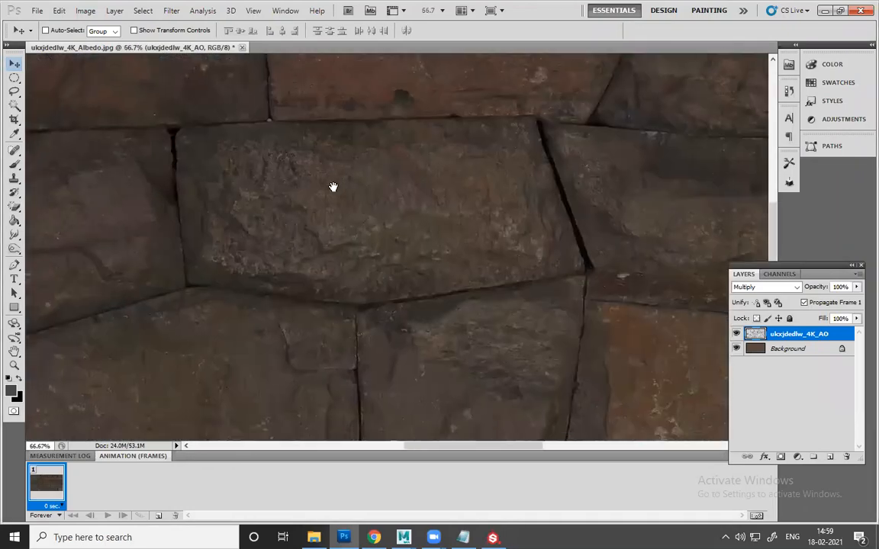
left_click(736, 333)
left_click(736, 334)
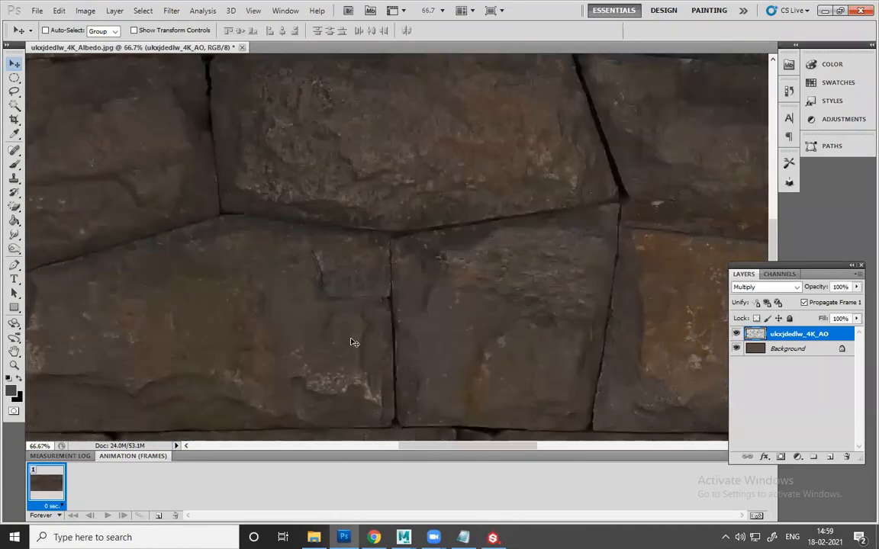
key("ctrl+plus")
key("ctrl+plus")
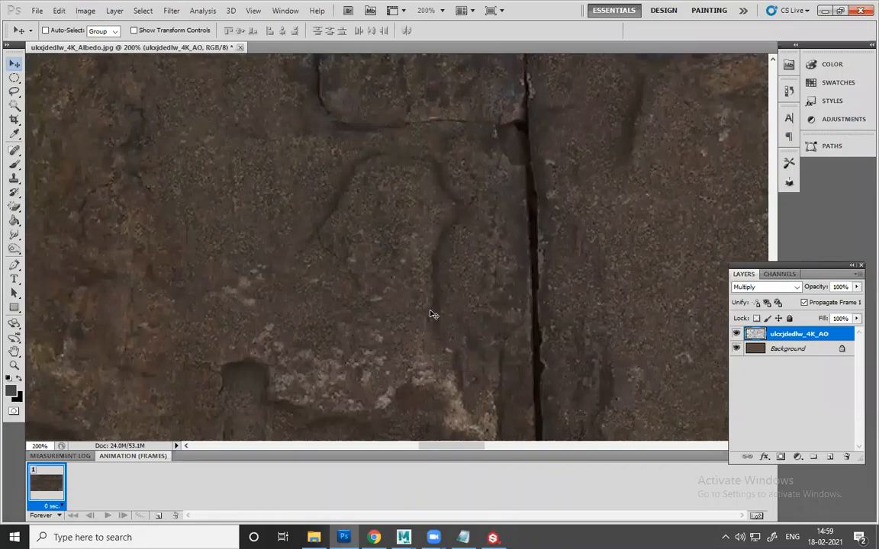
scroll(417, 229, "down", 4, "alt")
left_click_drag(417, 229, 434, 338)
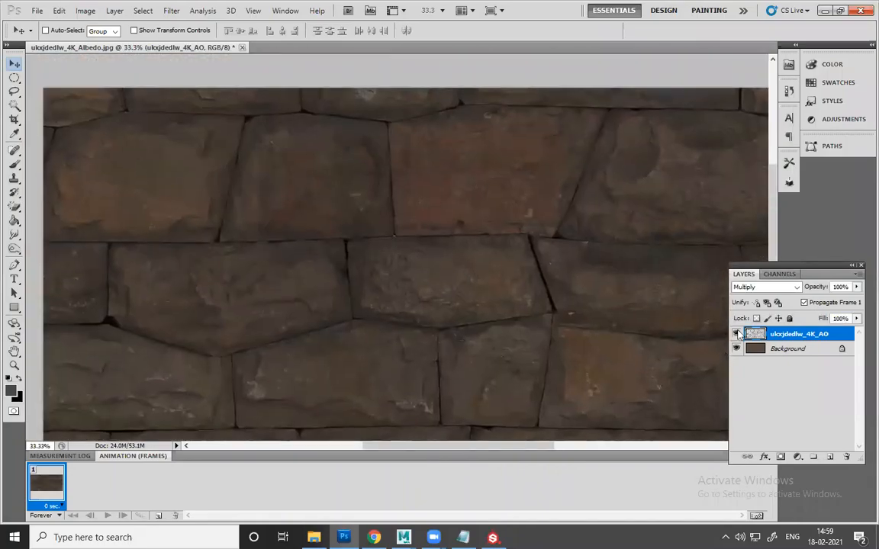
left_click(736, 334)
left_click(736, 333)
left_click(736, 334)
left_click(736, 333)
scroll(327, 326, "down", 2, "alt")
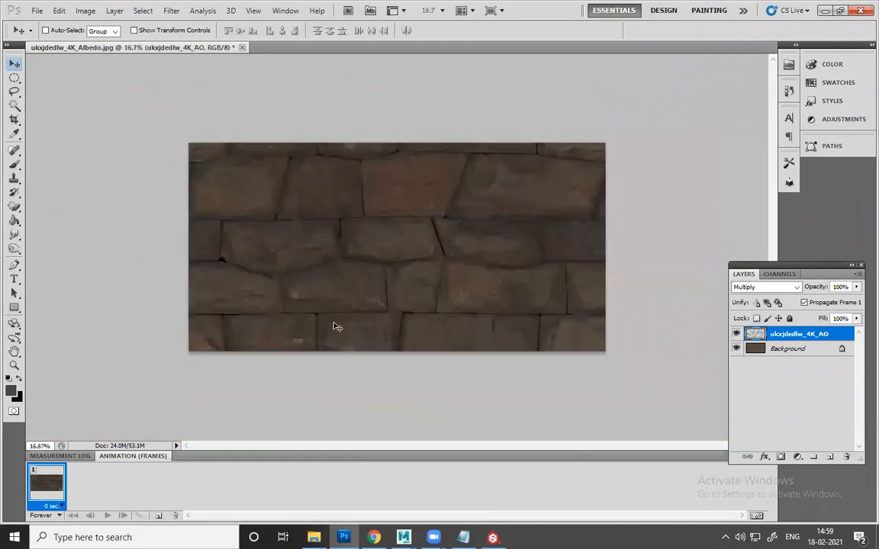
- Open ukxjdedlw_4K_Displacement.jpg from the Mater_CLASS/Rock_Jagged_PBR folder on drive D
left_click(37, 10)
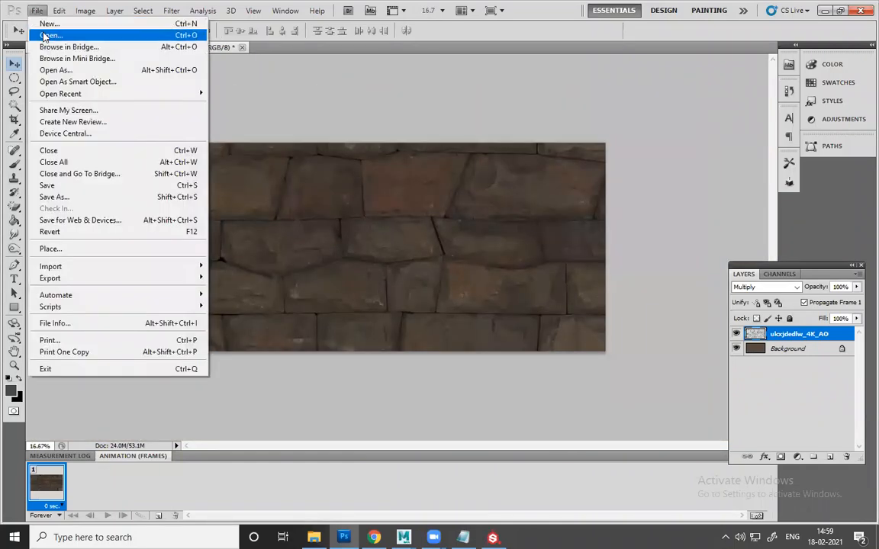
left_click(52, 40)
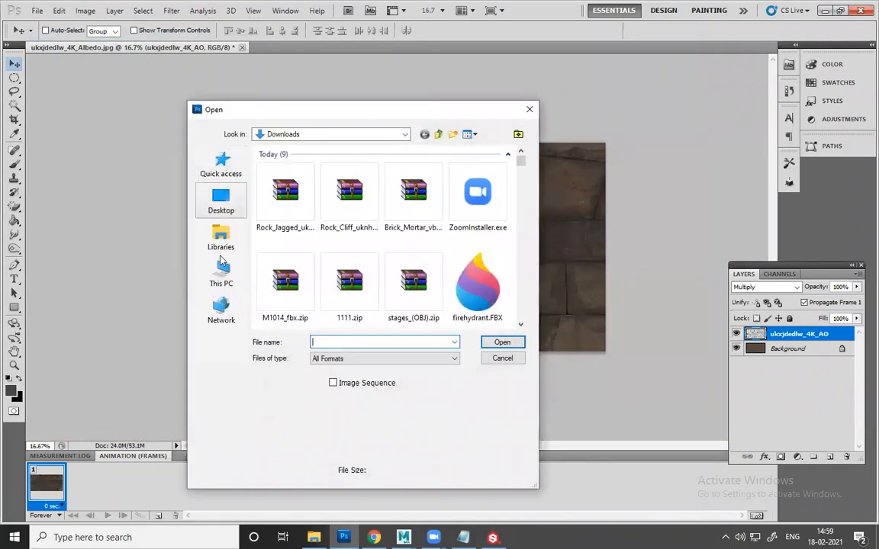
left_click(222, 273)
double_click(337, 281)
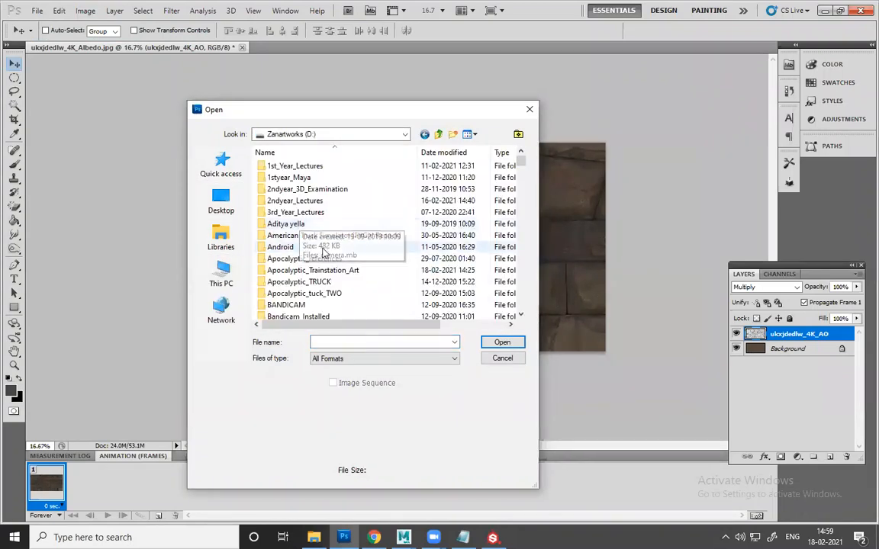
key("m")
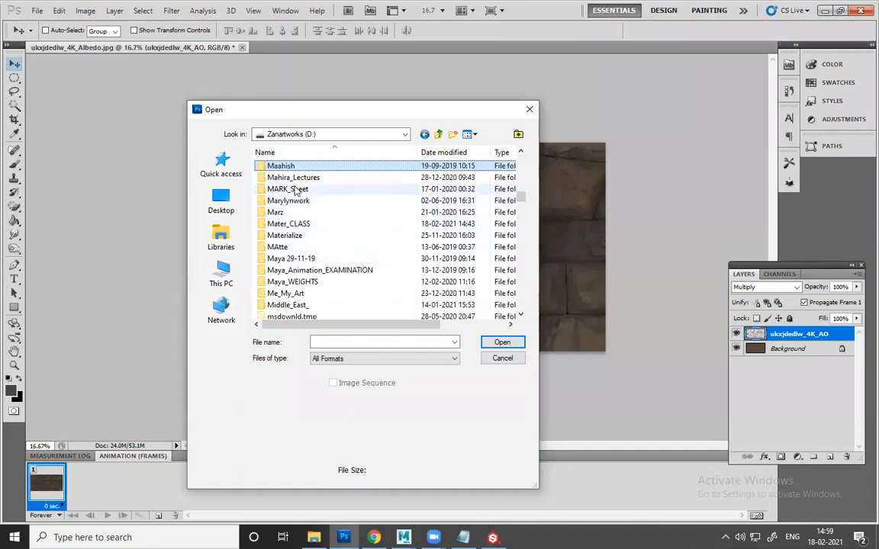
double_click(309, 226)
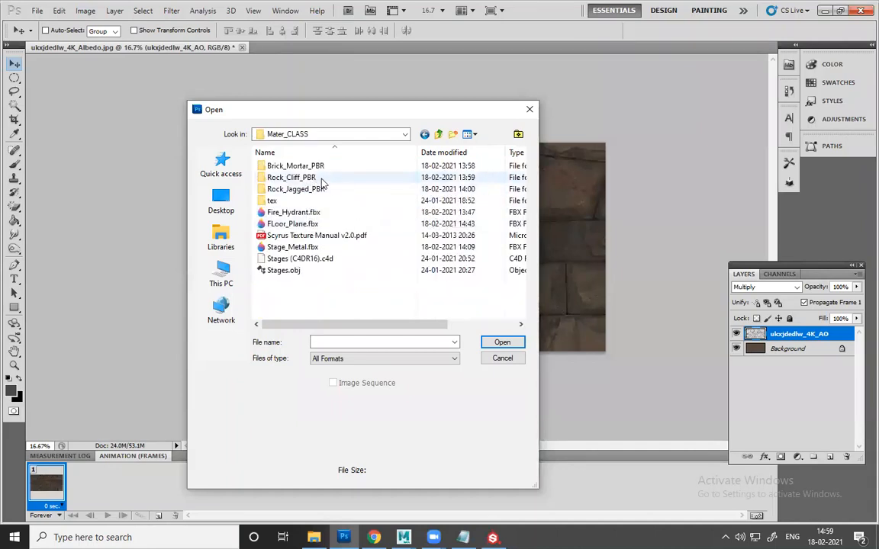
double_click(321, 190)
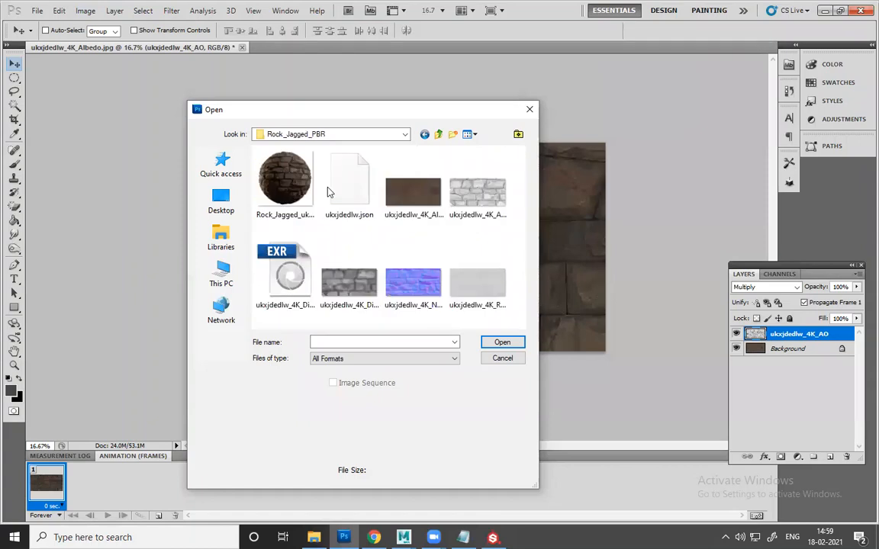
left_click(478, 186)
left_click(353, 280)
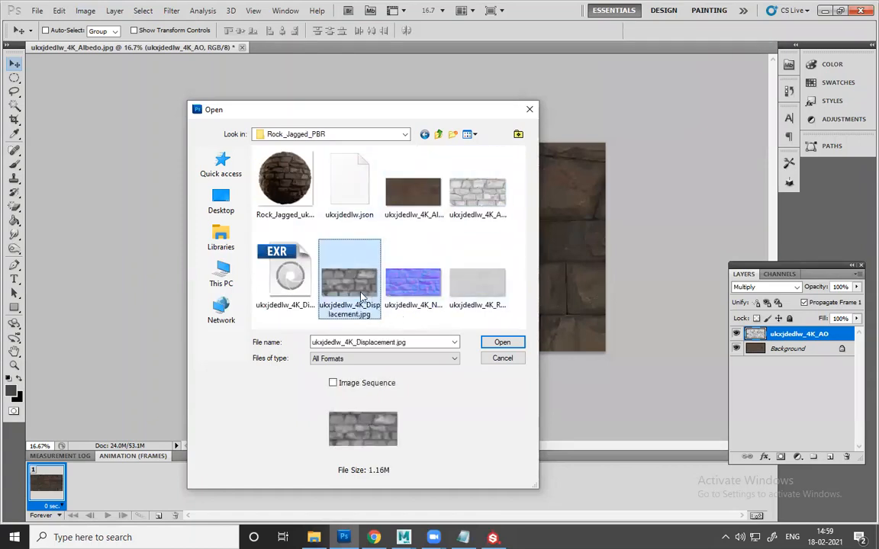
left_click(501, 341)
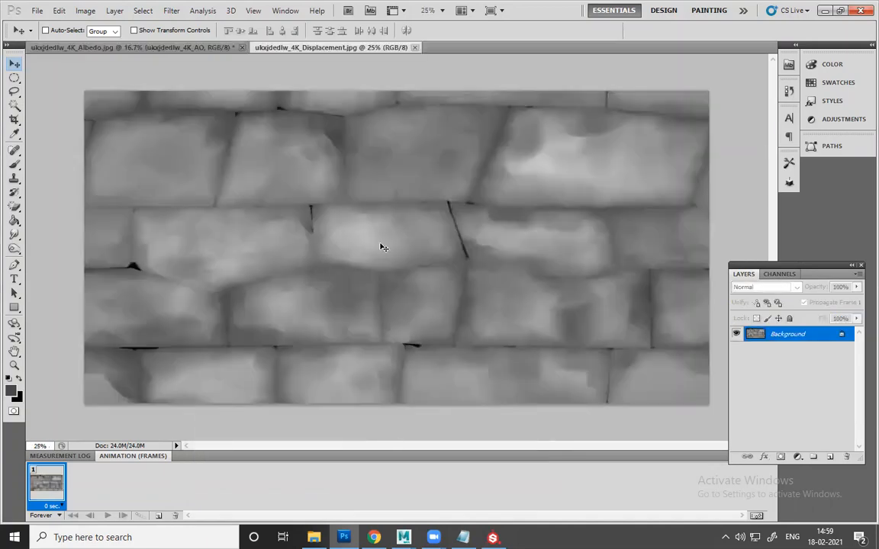
- Examine the displacement map's light and dark stone areas up close, and close that document
key("z")
left_click_drag(331, 218, 398, 284)
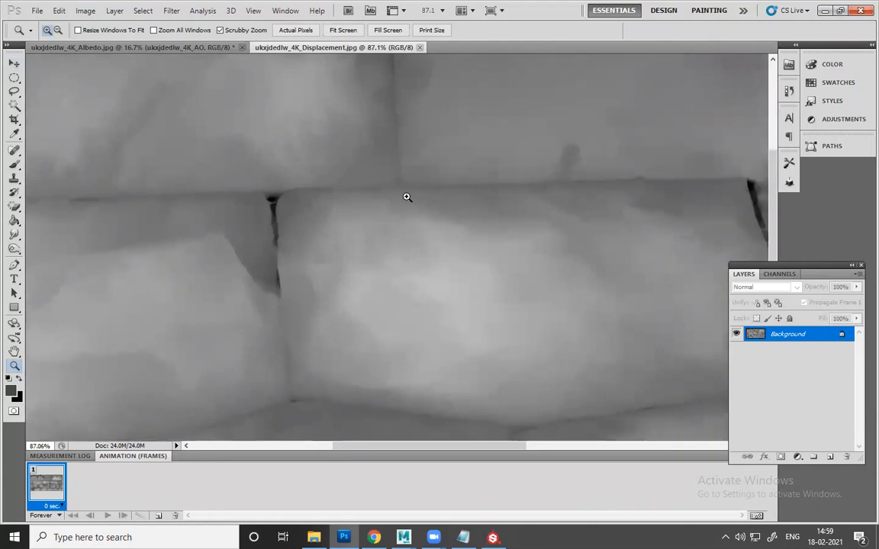
left_click_drag(511, 274, 388, 249)
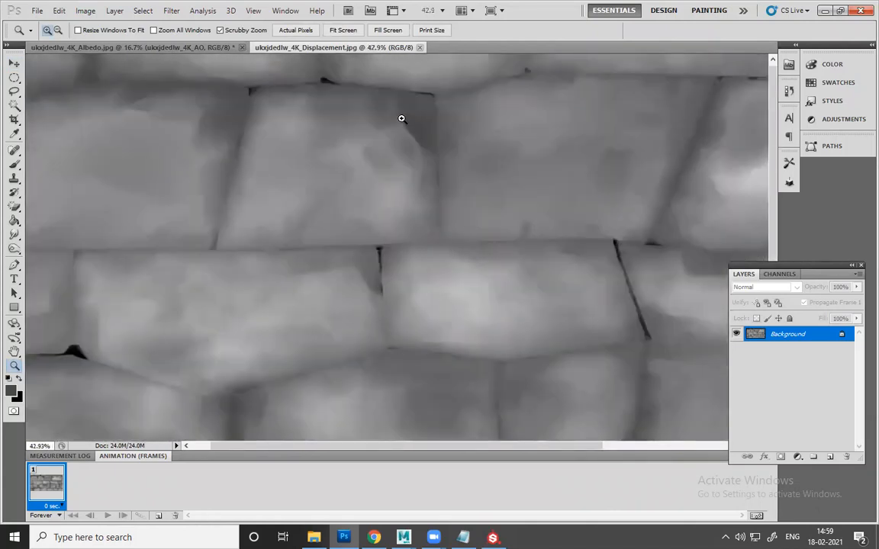
left_click_drag(488, 333, 441, 97)
left_click(419, 48)
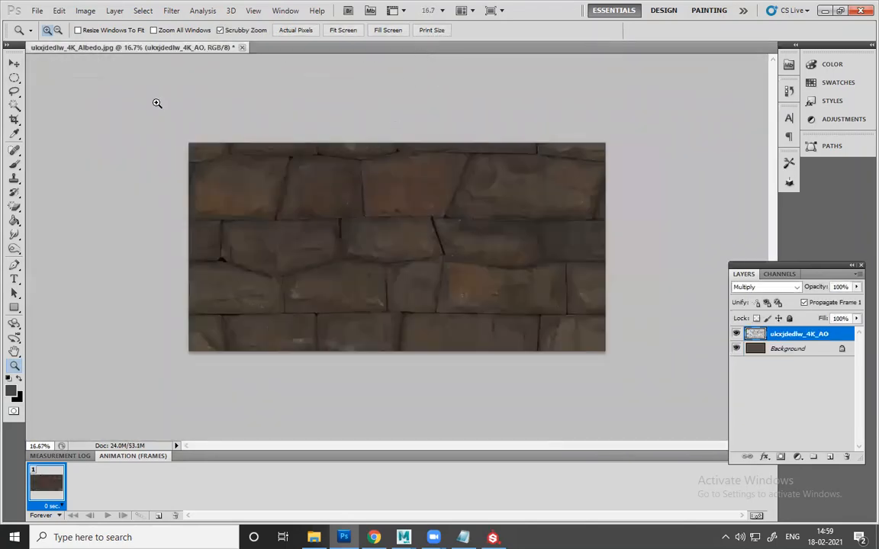
- Open ukxjdedlw_4K_Roughness.jpg from the Rock_Jagged_PBR folder and examine its stone surfaces and joints up close
left_click(38, 12)
left_click(38, 34)
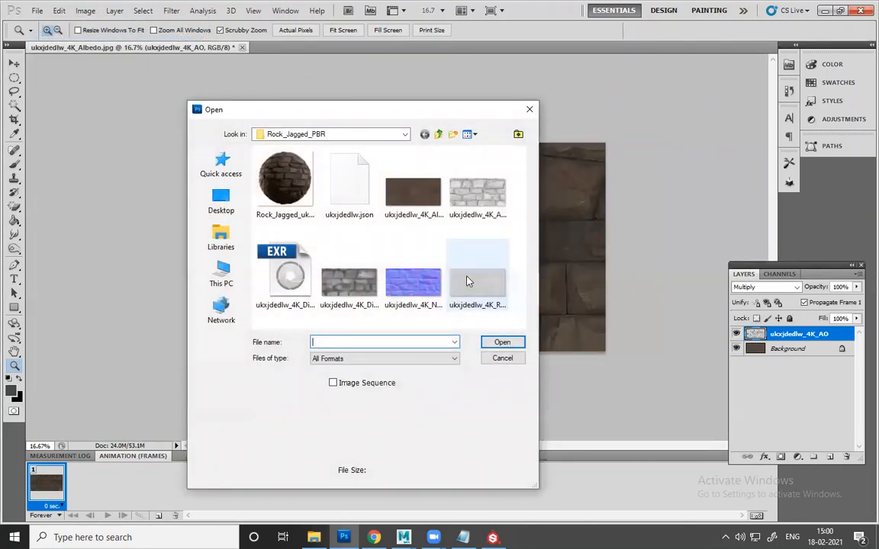
left_click(481, 305)
left_click(495, 341)
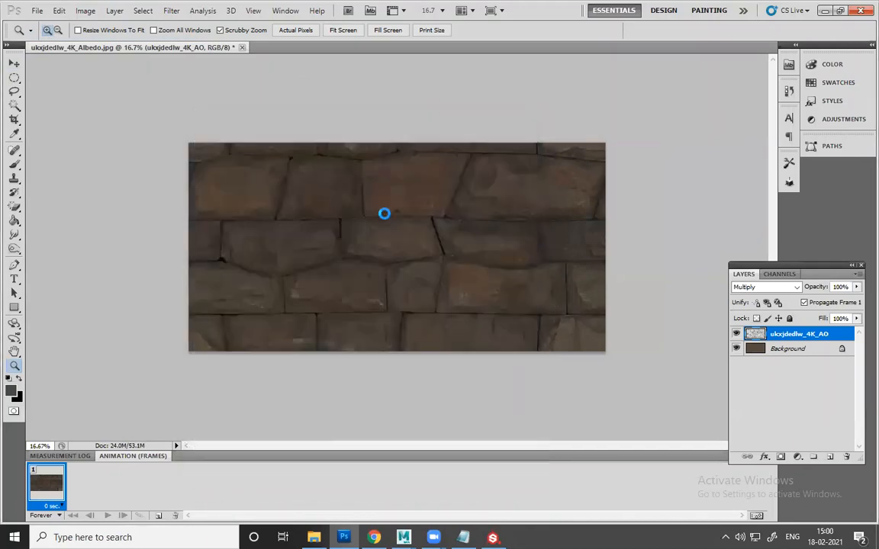
left_click_drag(356, 221, 412, 273)
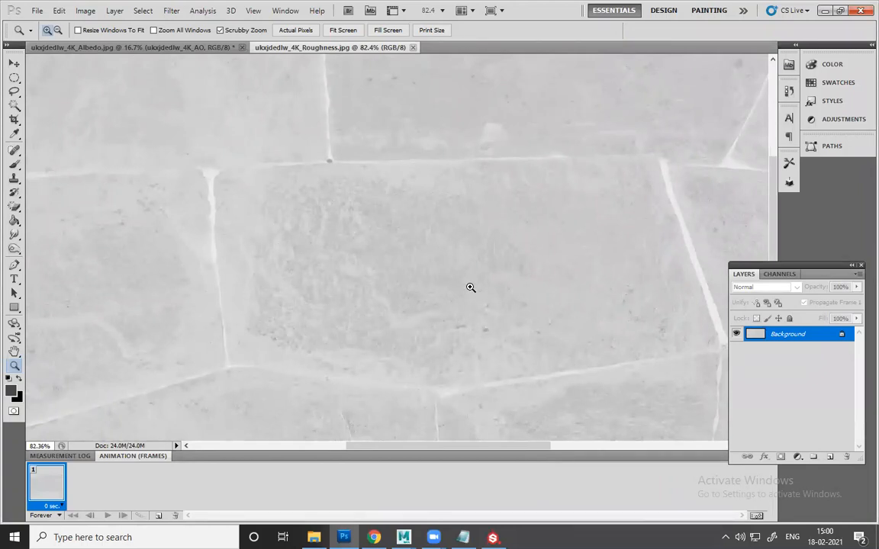
left_click_drag(470, 287, 410, 272)
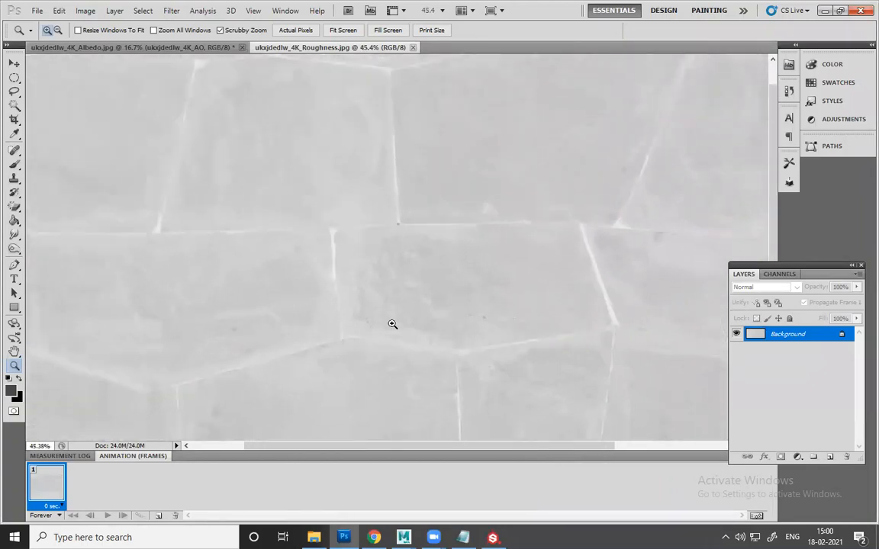
left_click_drag(443, 343, 260, 224)
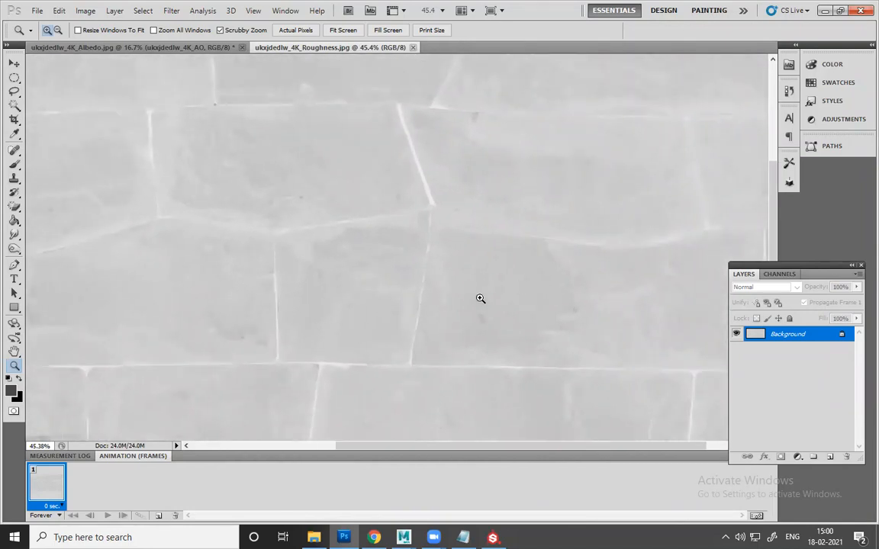
left_click_drag(479, 298, 358, 259)
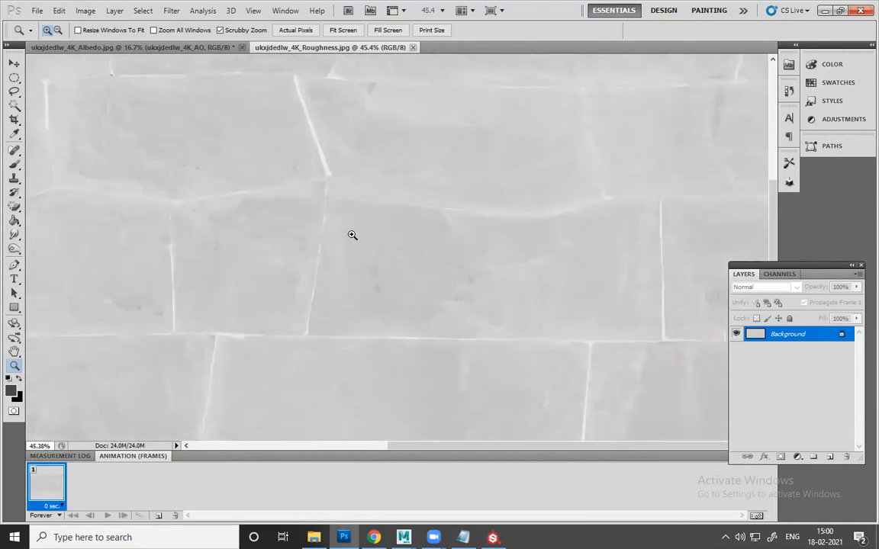
left_click_drag(508, 322, 457, 291)
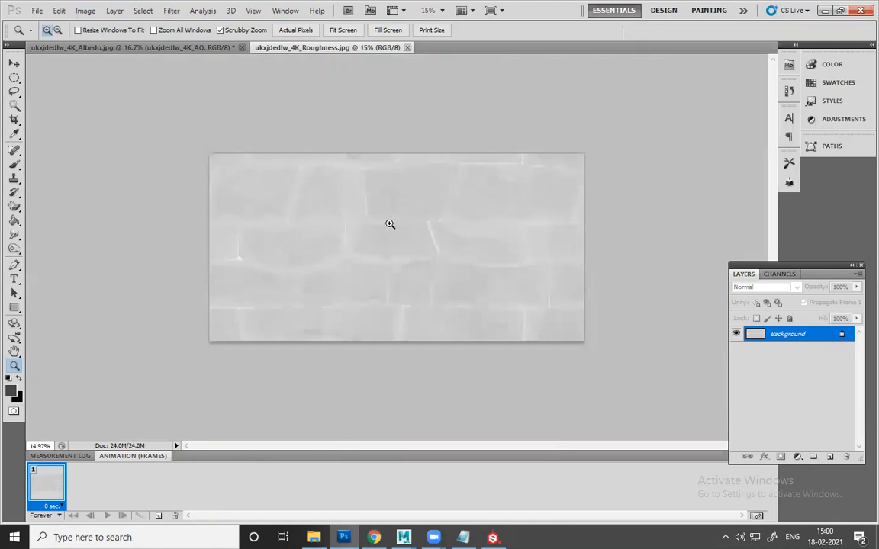
left_click_drag(313, 232, 505, 304)
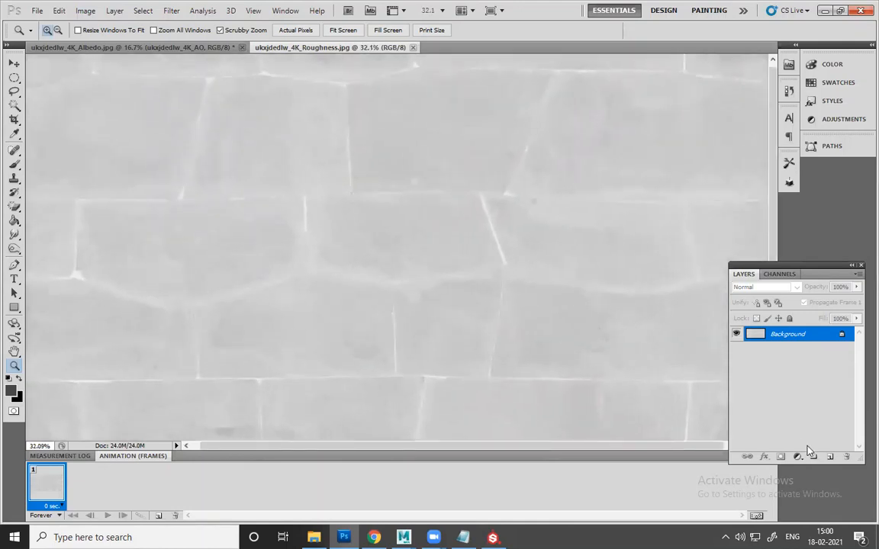
- Add a new layer above the roughness background and ready the Brush tool with black as the foreground color
left_click(829, 457)
left_click(13, 167)
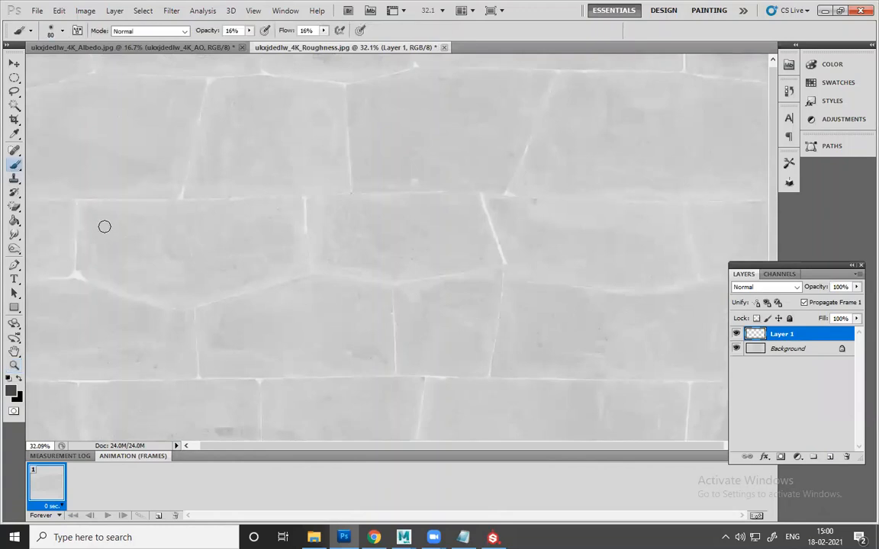
key("c")
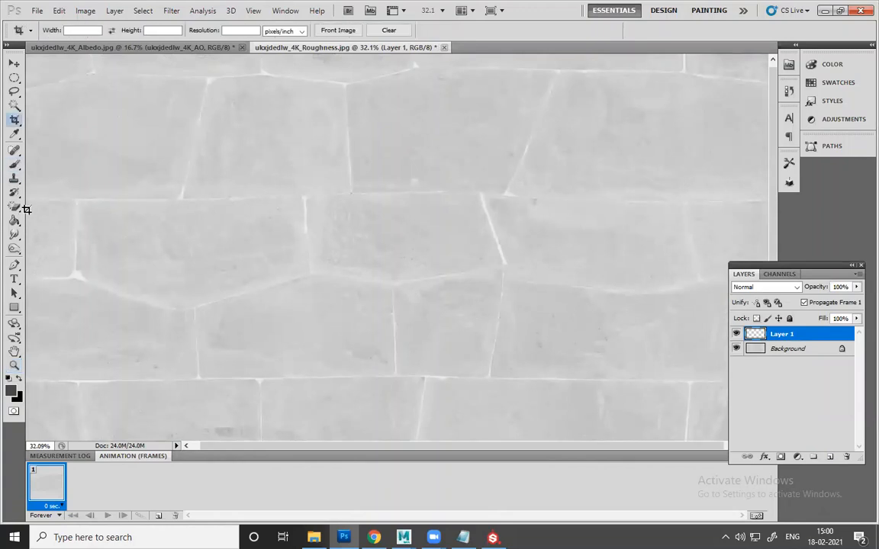
left_click(14, 165)
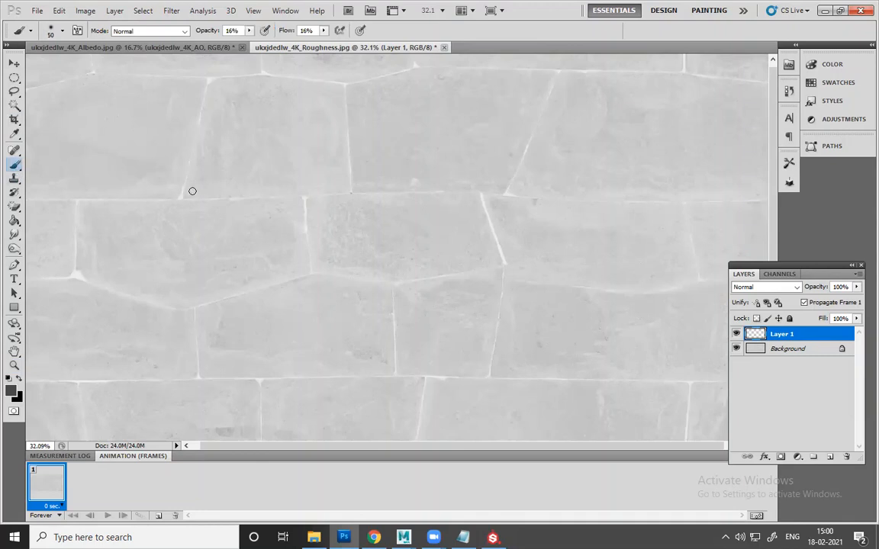
left_click_drag(260, 208, 272, 212)
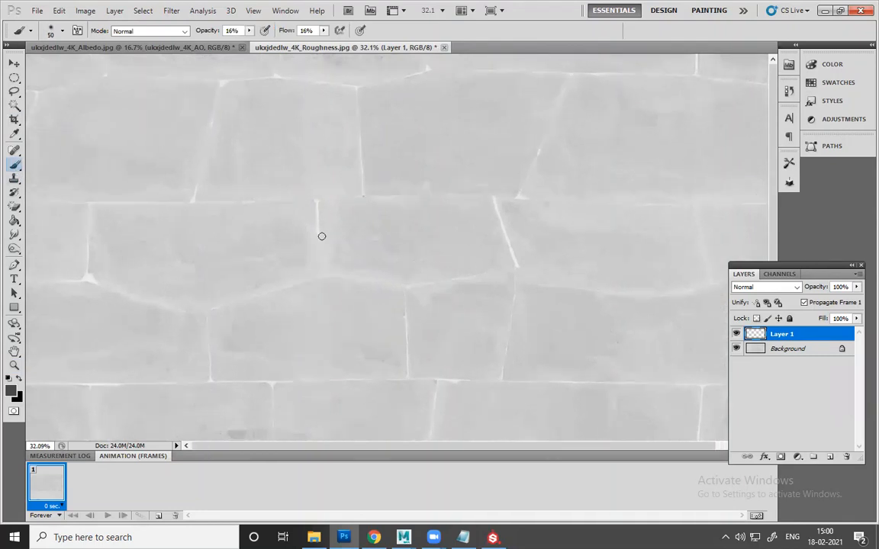
key("ctrl+minus")
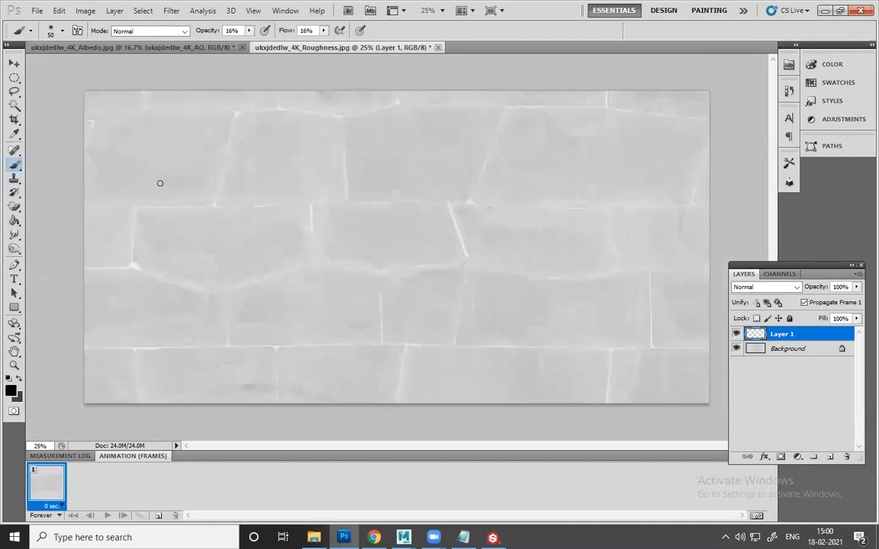
- Enlarge the brush to 800 px and paint a soft dark patch on the first large stone of the upper row
key("bracketright")
key("bracketright")
key("bracketright")
key("bracketright")
key("bracketright")
key("bracketright")
key("bracketright")
key("bracketright")
key("bracketright")
key("bracketright")
key("bracketright")
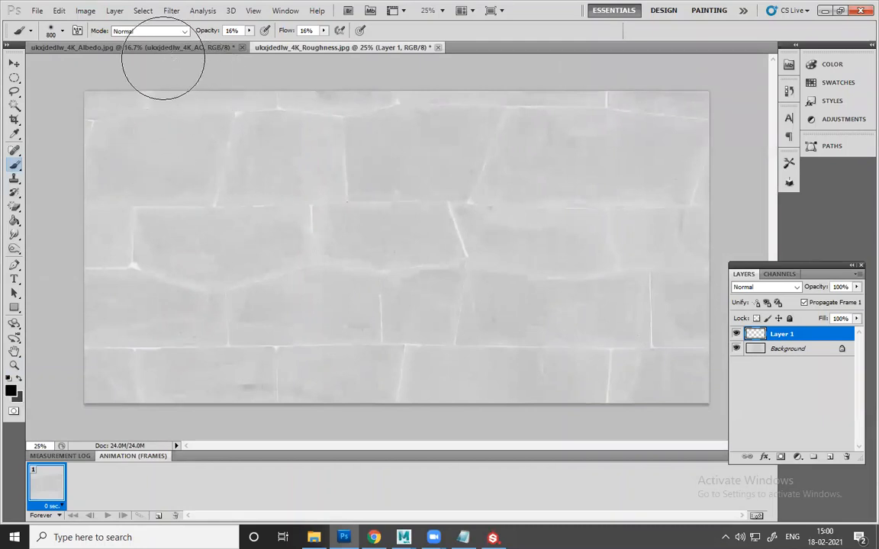
mouse_move(151, 157)
left_mouse_down()
mouse_move(162, 155)
mouse_move(145, 157)
left_mouse_up()
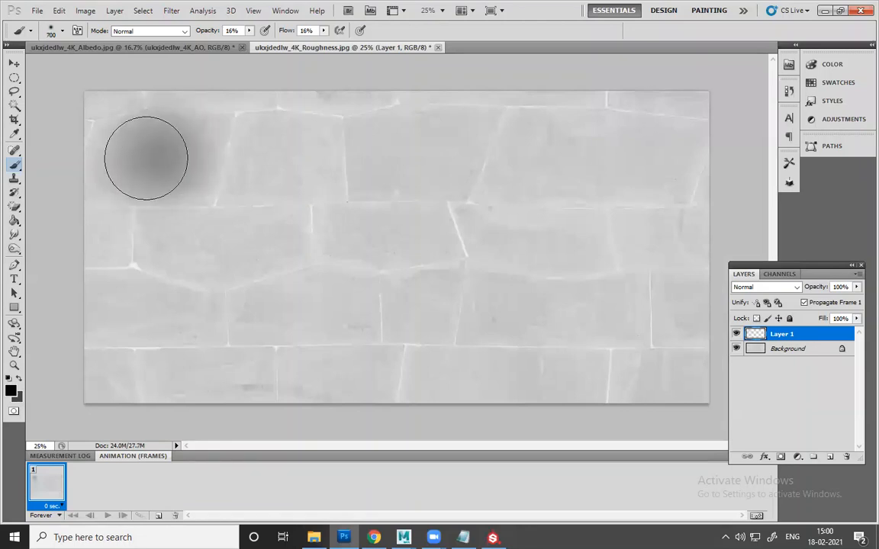
- Paint soft dark patches on the third and fourth large stones of the upper row, reducing the brush to 400 px
key("bracketleft")
key("bracketleft")
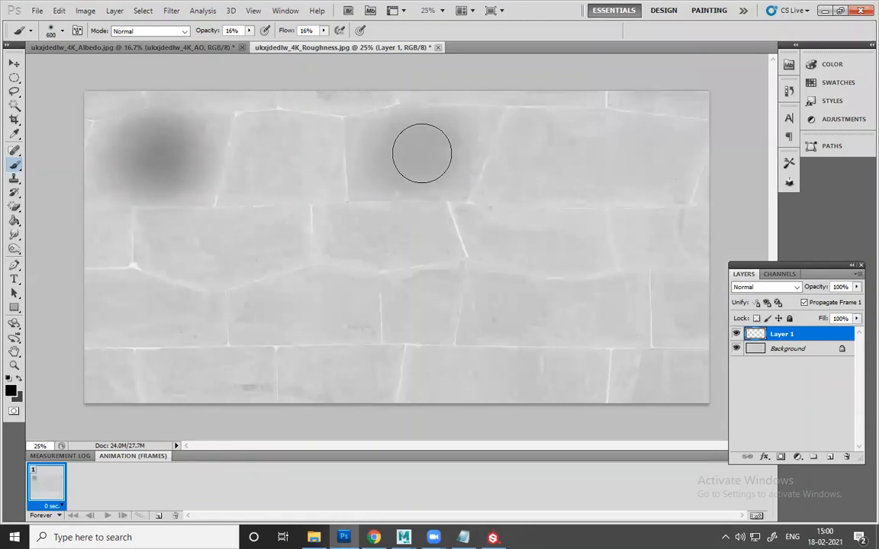
key("bracketleft")
key("bracketleft")
mouse_move(404, 157)
left_mouse_down()
mouse_move(428, 150)
mouse_move(423, 162)
left_mouse_up()
mouse_move(600, 157)
left_mouse_down()
mouse_move(522, 167)
mouse_move(567, 171)
mouse_move(594, 155)
mouse_move(577, 161)
mouse_move(658, 168)
left_mouse_up()
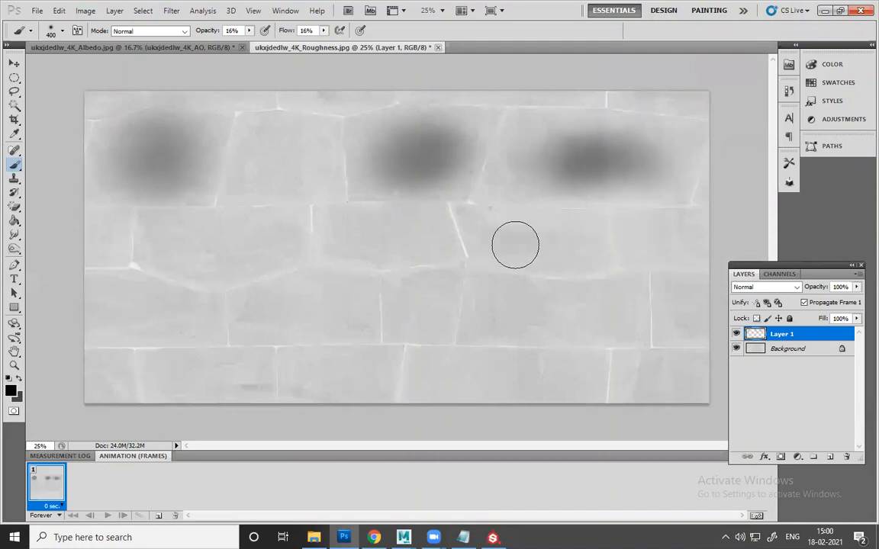
- Paint a faint patch on the second-row stone beside the slanted crack, shading its edges with a 100 px brush
left_click_drag(514, 243, 545, 243)
key("bracketleft")
key("bracketleft")
key("bracketleft")
key("bracketleft")
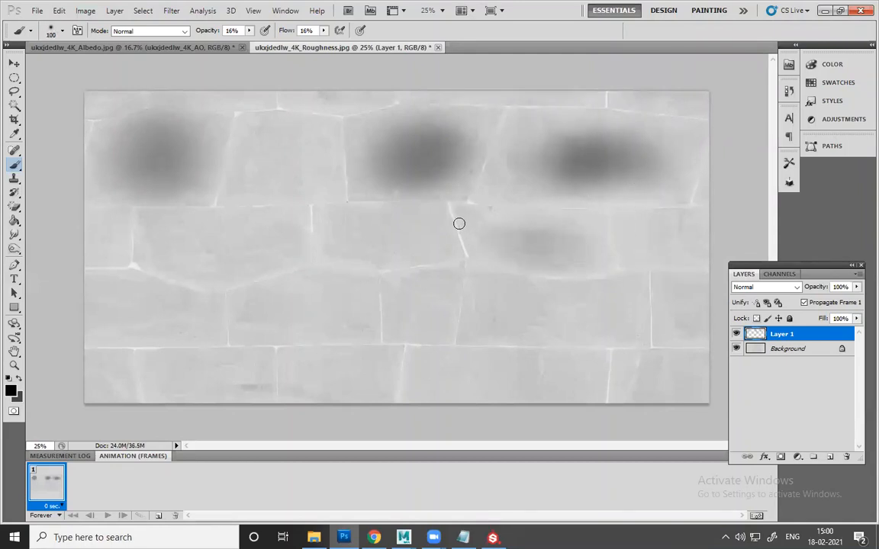
mouse_move(489, 241)
left_mouse_down()
mouse_move(514, 271)
mouse_move(508, 264)
mouse_move(486, 285)
left_mouse_up()
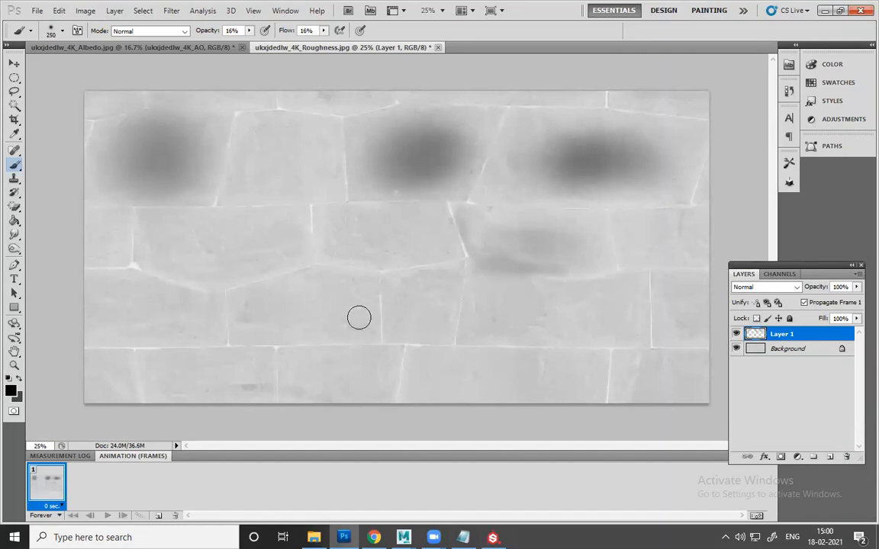
- Paint dark patches on two neighbouring middle stones of the third row with brush sizes of 250 and 200 px
mouse_move(359, 318)
left_mouse_down()
mouse_move(263, 305)
mouse_move(340, 299)
mouse_move(300, 310)
mouse_move(323, 296)
mouse_move(286, 299)
mouse_move(322, 293)
mouse_move(254, 303)
left_mouse_up()
key("bracketleft")
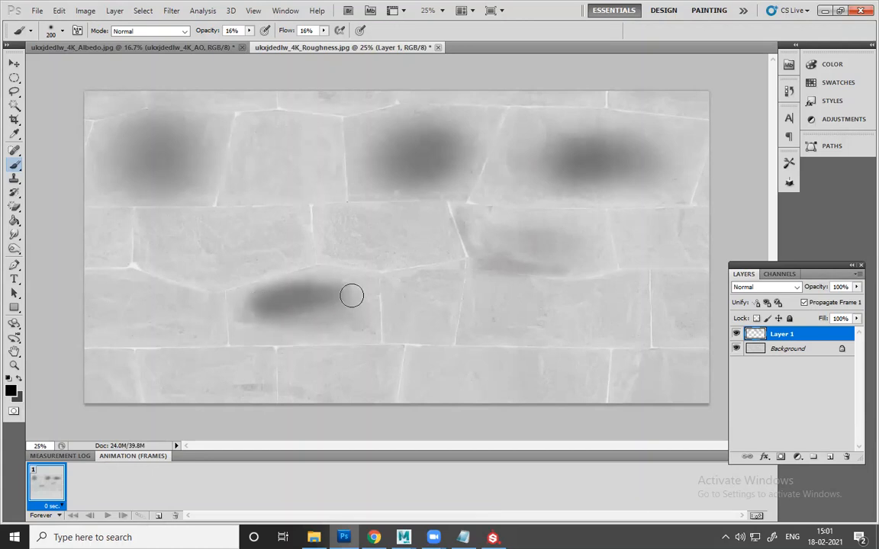
left_click_drag(352, 296, 359, 304)
mouse_move(427, 298)
left_mouse_down()
mouse_move(391, 300)
mouse_move(425, 300)
left_mouse_up()
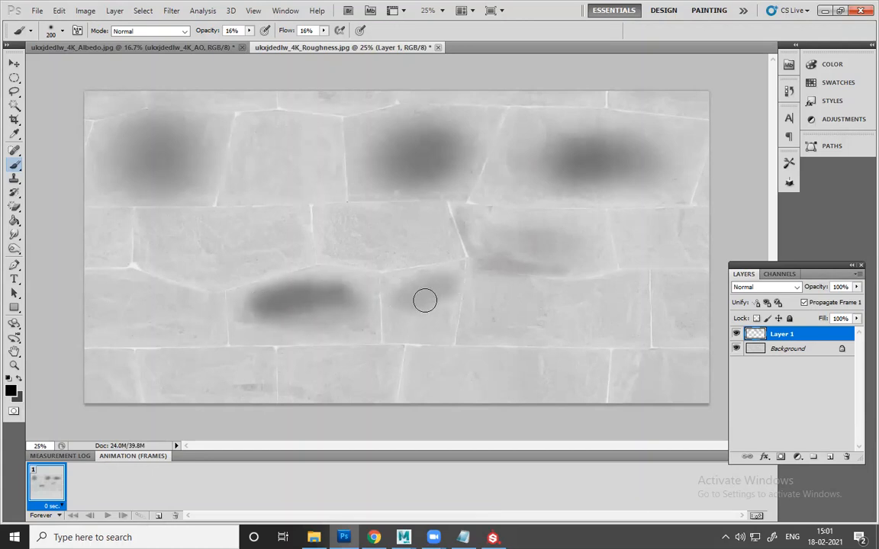
- Set the brush to 250 px with 41% opacity and 43% flow
key("bracketright")
left_click(250, 30)
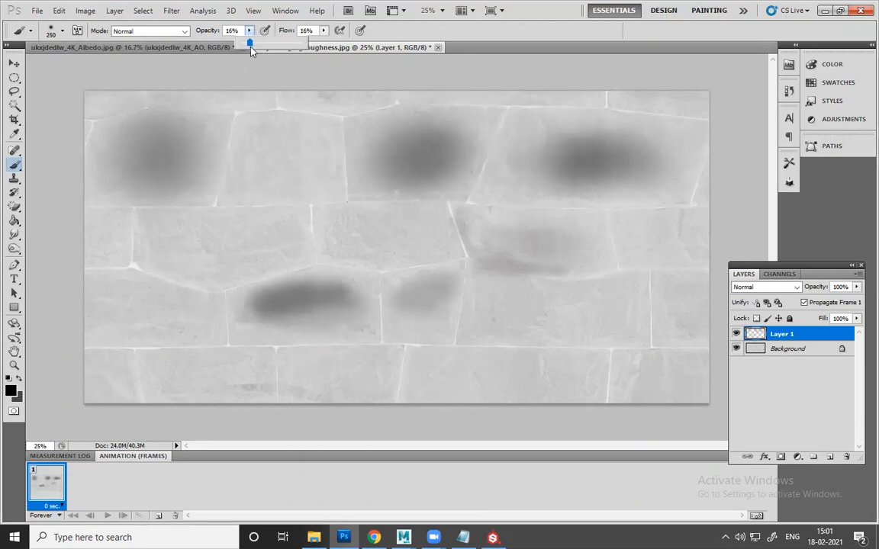
left_click(323, 31)
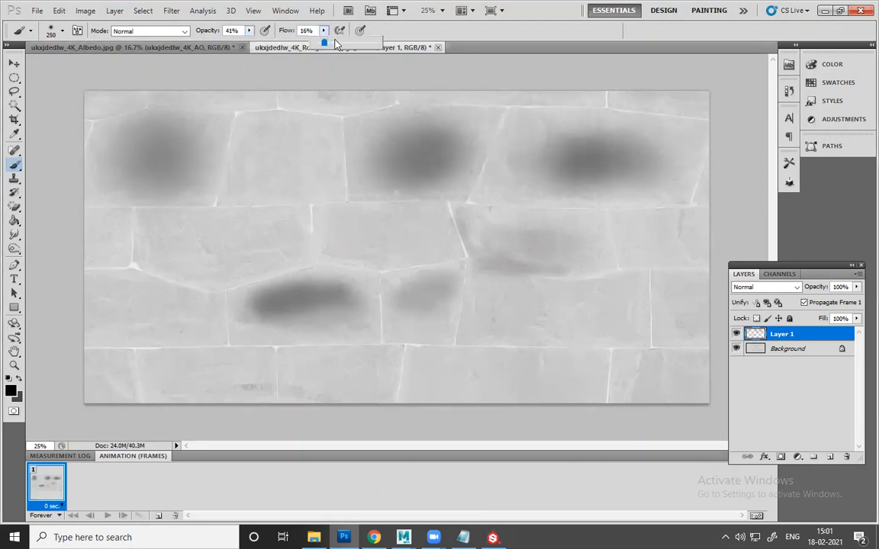
left_click_drag(327, 44, 337, 44)
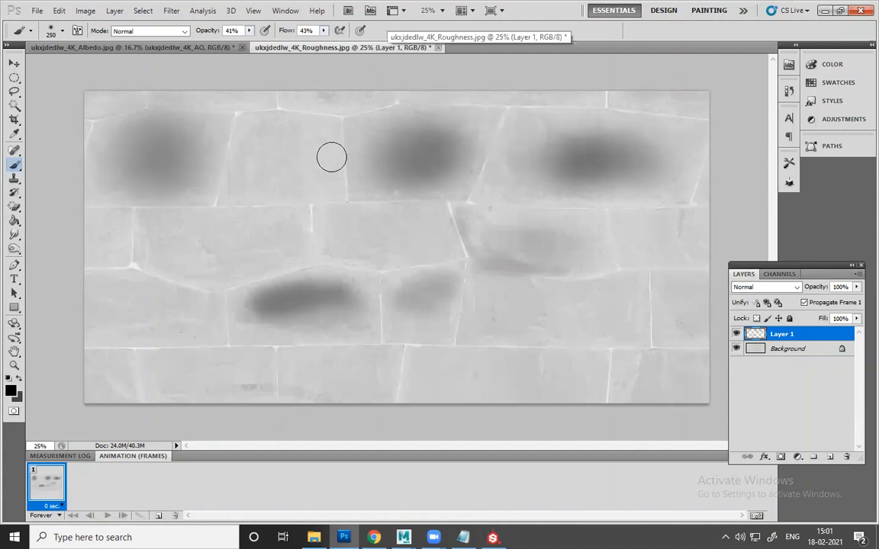
- Paint denser dark patches on the second stone of the upper row, the wide third-row stone and the bottom row's left stones
mouse_move(269, 170)
left_mouse_down()
mouse_move(300, 176)
mouse_move(294, 162)
left_mouse_up()
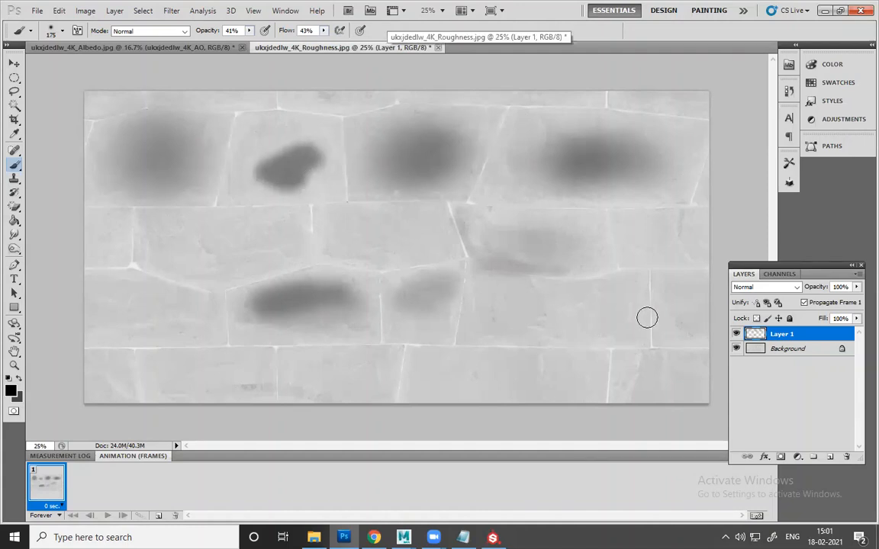
left_click_drag(629, 320, 478, 333)
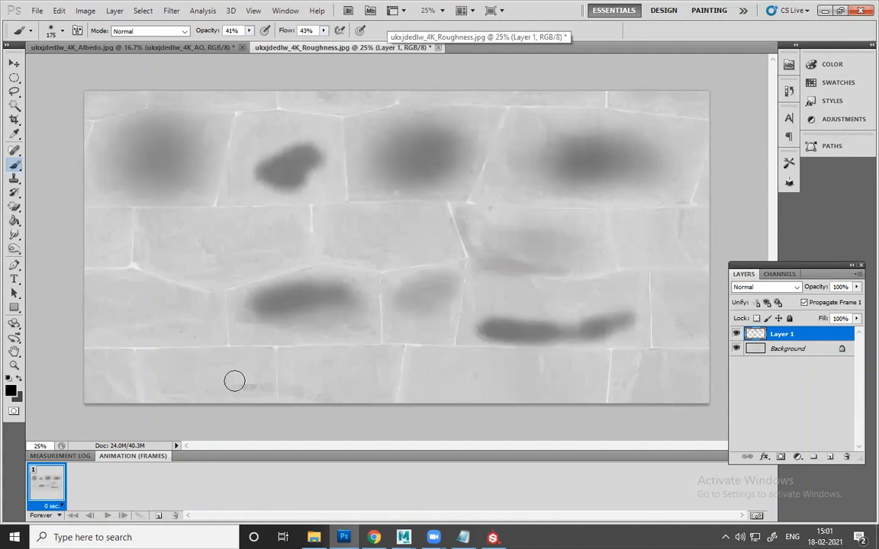
left_click_drag(169, 371, 304, 375)
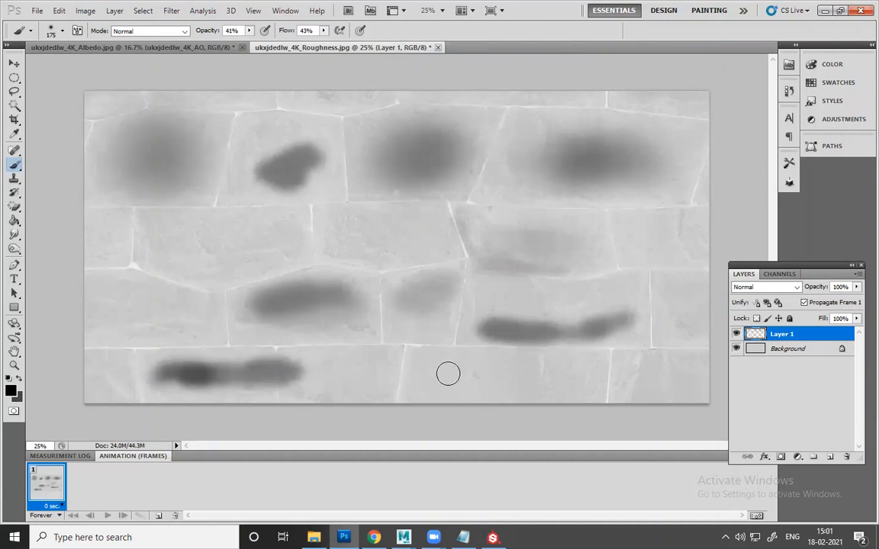
- Paint dark patches on the wide bottom-row stone and, with a 300 px brush, on the third row's last stone
key("bracketright")
key("bracketright")
key("bracketright")
key("bracketright")
left_click_drag(452, 373, 559, 378)
key("bracketleft")
key("bracketleft")
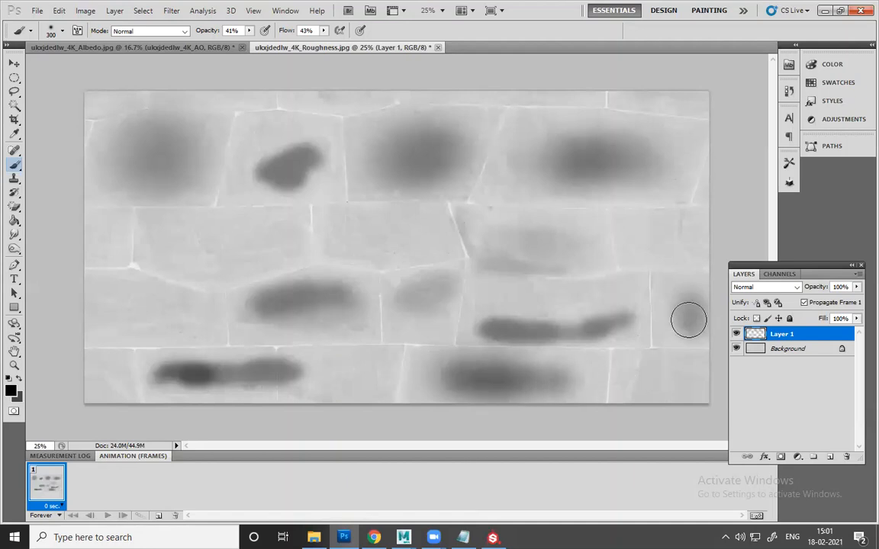
left_click_drag(689, 320, 679, 281)
- Paint dark patches across three second-row stones, stepping the brush size down from 500 to 400 and 300 px
key("bracketright")
key("bracketright")
key("bracketright")
key("bracketright")
key("bracketright")
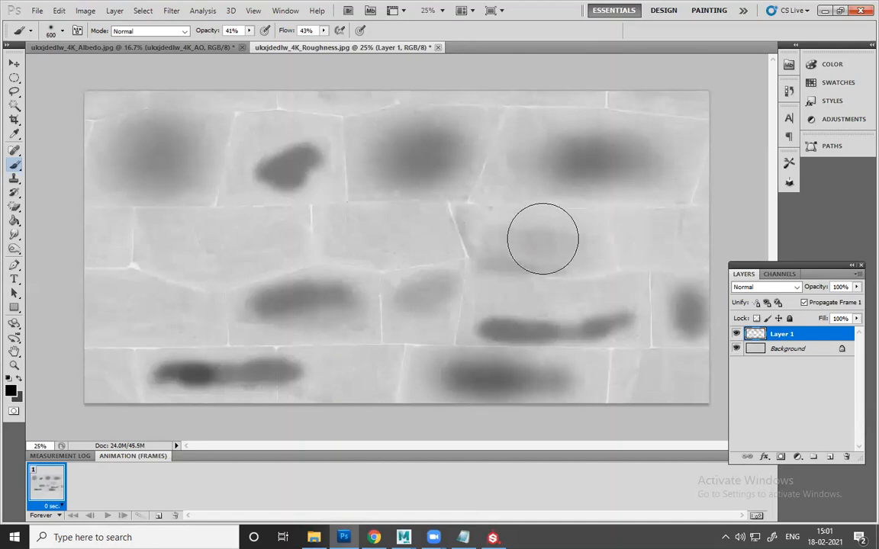
key("bracketleft")
mouse_move(543, 241)
left_mouse_down()
mouse_move(510, 236)
mouse_move(574, 245)
left_mouse_up()
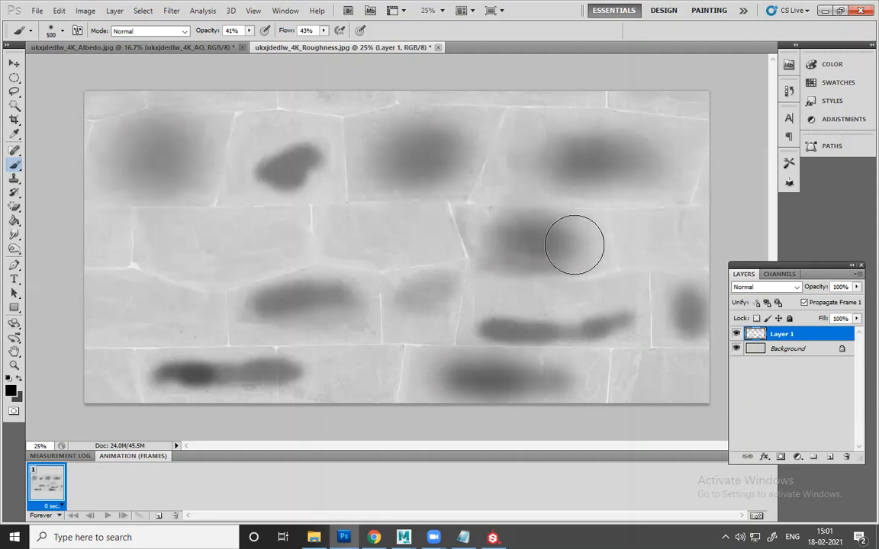
key("bracketleft")
mouse_move(373, 234)
left_mouse_down()
mouse_move(343, 227)
mouse_move(387, 235)
left_mouse_up()
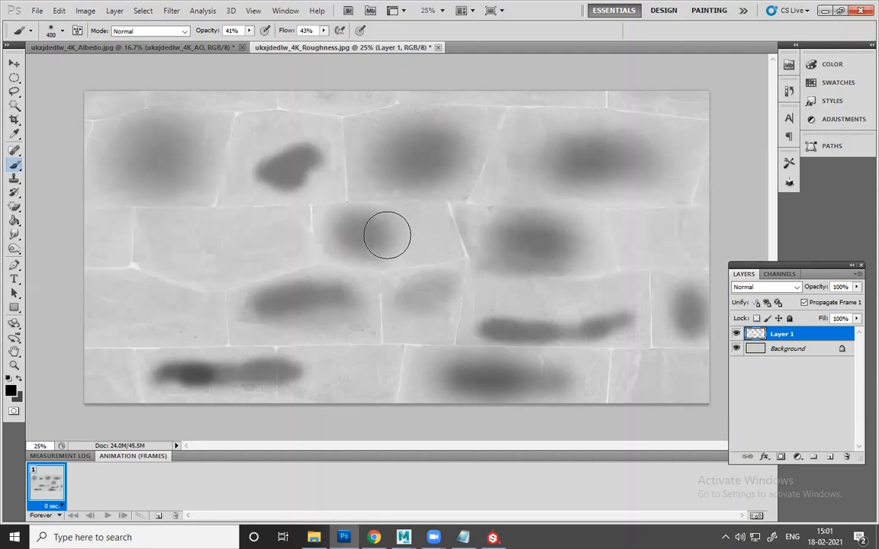
key("bracketleft")
mouse_move(263, 236)
left_mouse_down()
mouse_move(186, 239)
mouse_move(264, 251)
mouse_move(226, 240)
mouse_move(263, 242)
left_mouse_up()
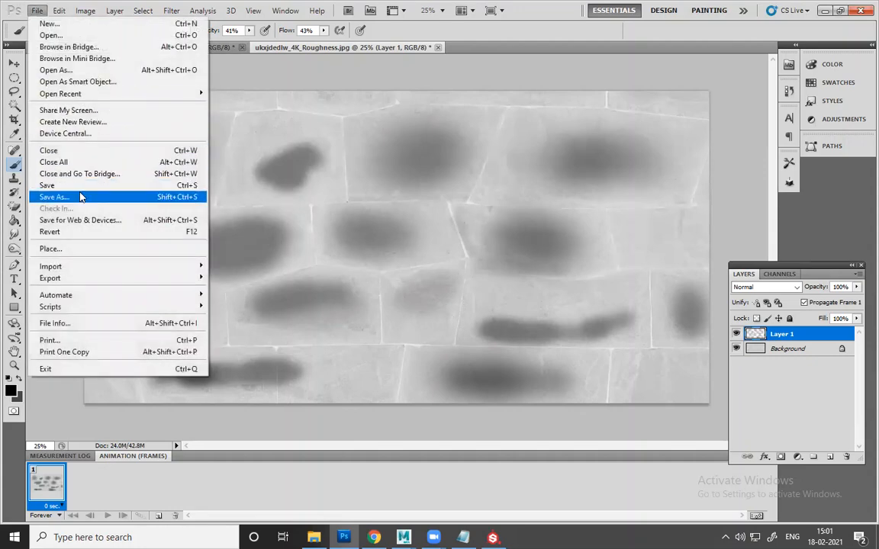
- Save a JPEG copy as ukxjdedlw_4K_Roughness_02.jpg in the Rock_Jagged_PBR folder at quality 12, Baseline Optimized
left_click(82, 198)
left_click(395, 343)
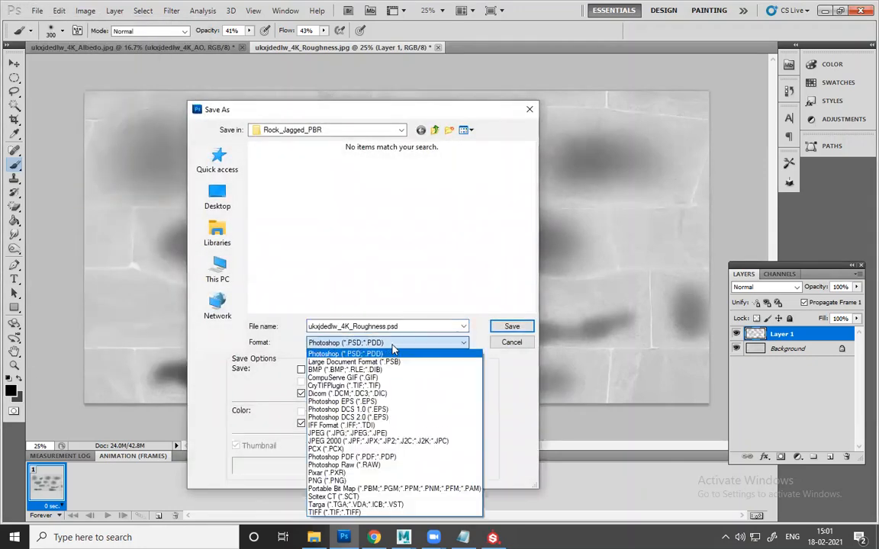
left_click(358, 429)
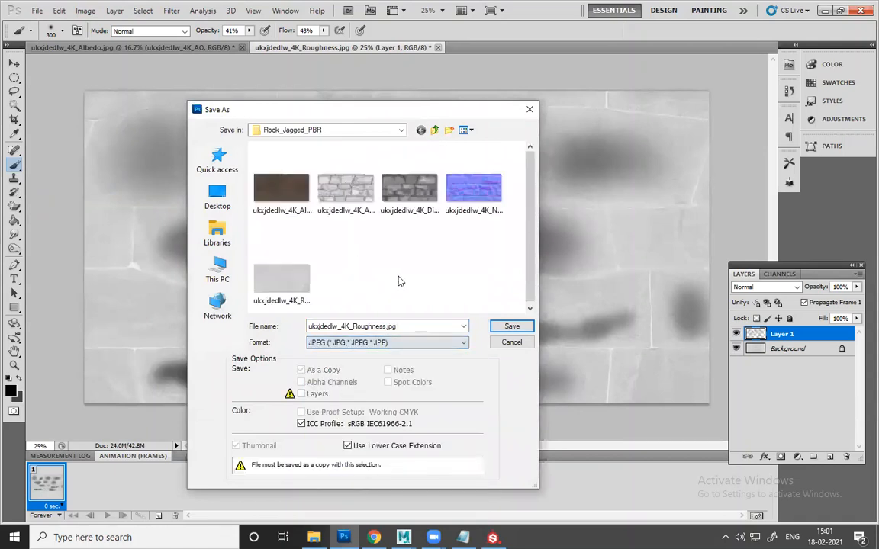
left_click(290, 267)
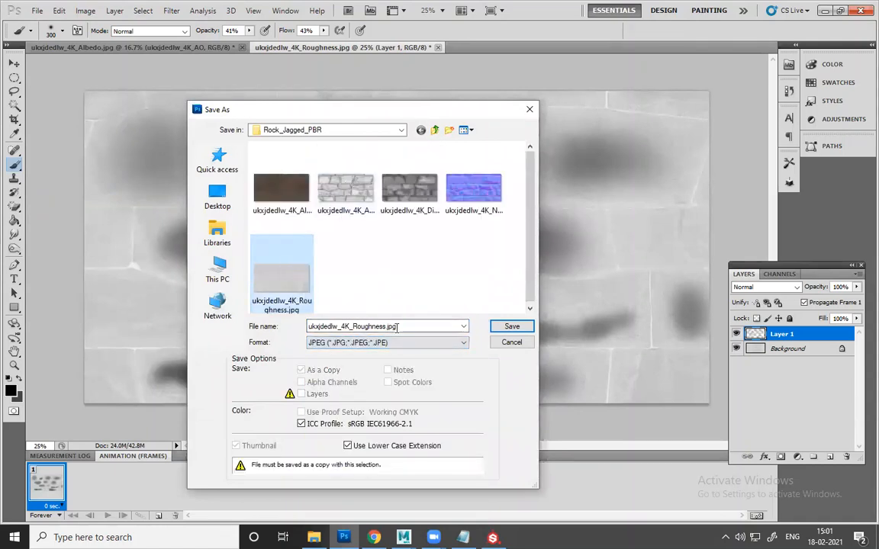
left_click(386, 326)
left_click(386, 327)
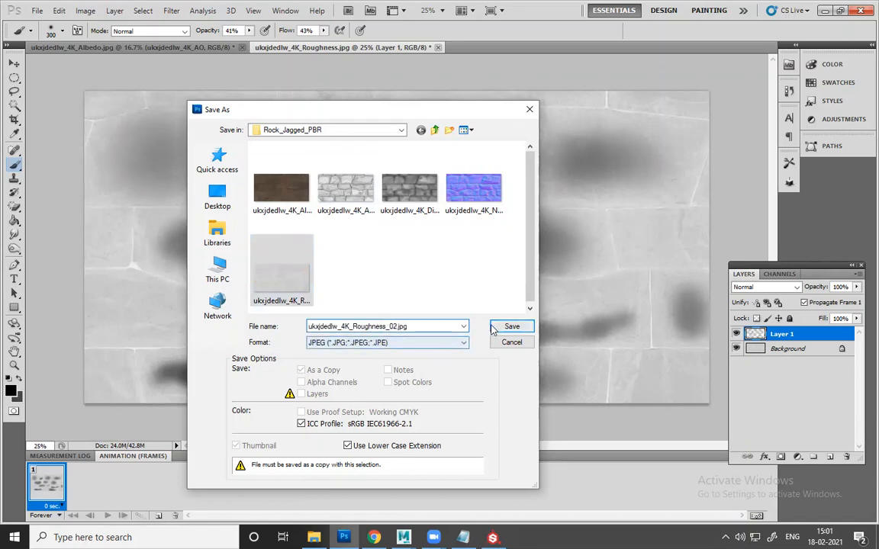
key("Return")
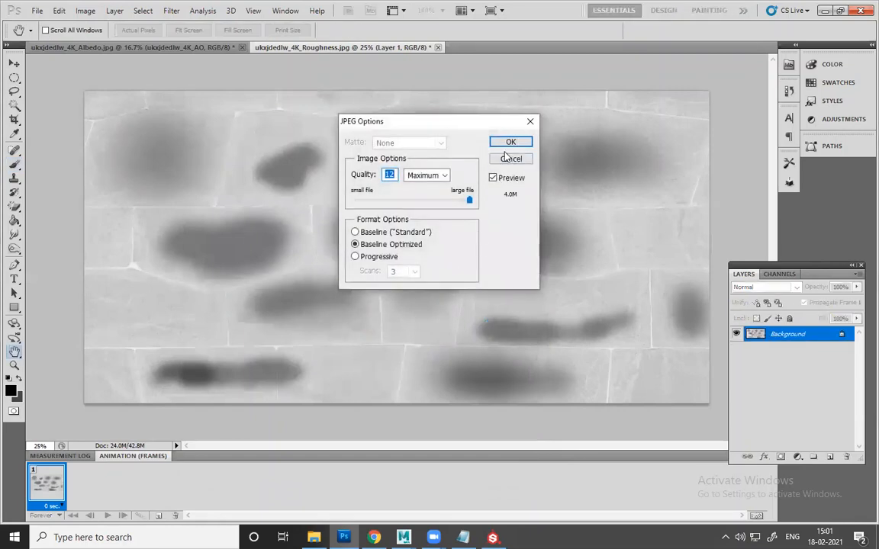
left_click(505, 143)
key("b")
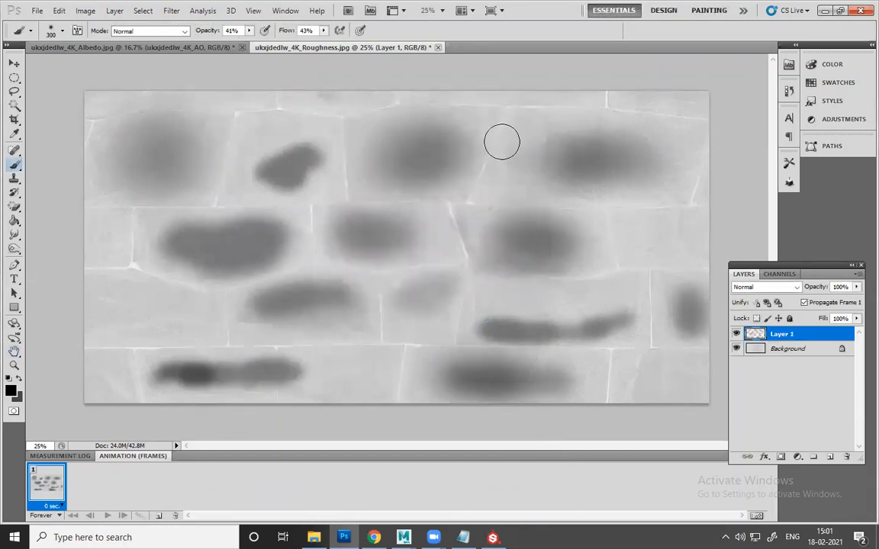
- Switch to Substance Painter and examine the stone surface's reflections from low angles while rotating the environment lighting
left_click(493, 537)
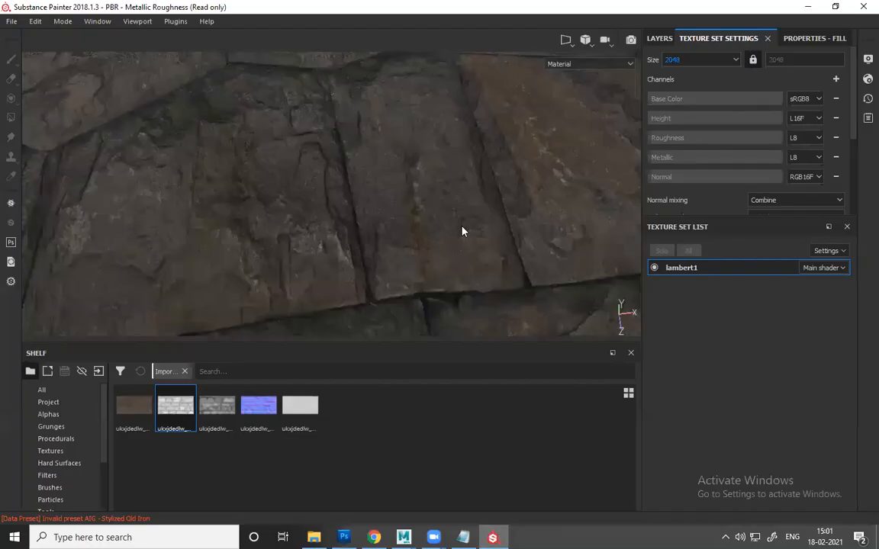
left_click_drag(379, 190, 489, 186, "alt")
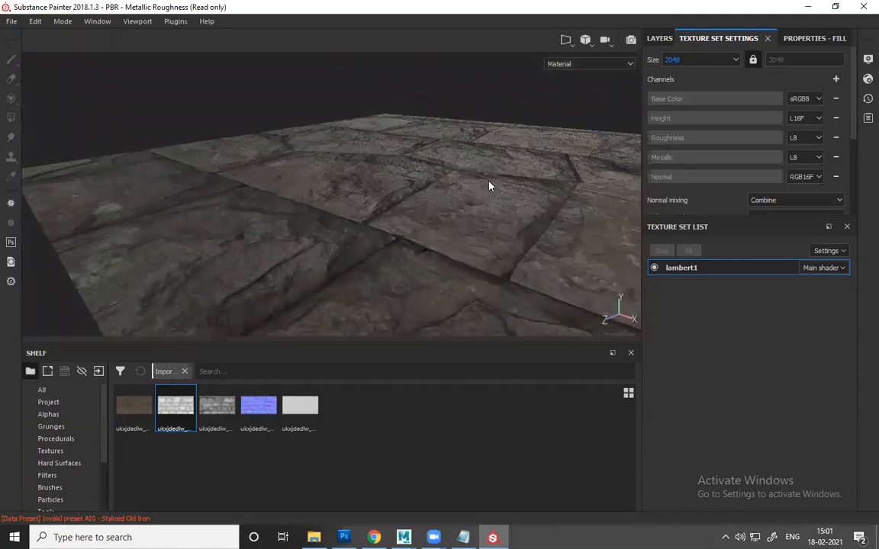
right_click_drag(454, 156, 447, 226, "shift")
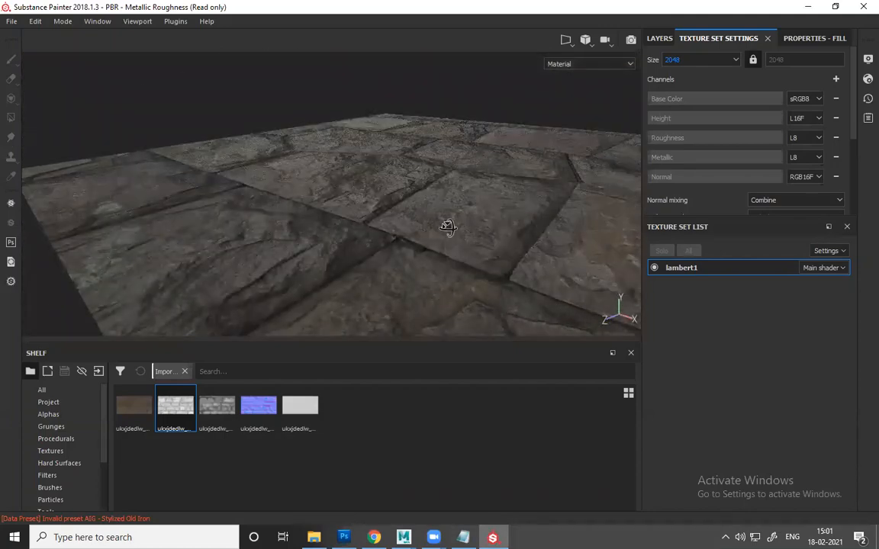
left_click_drag(512, 220, 496, 153, "alt")
- Display only the Roughness channel on the stone plane and examine it from a higher angle
left_click(583, 64)
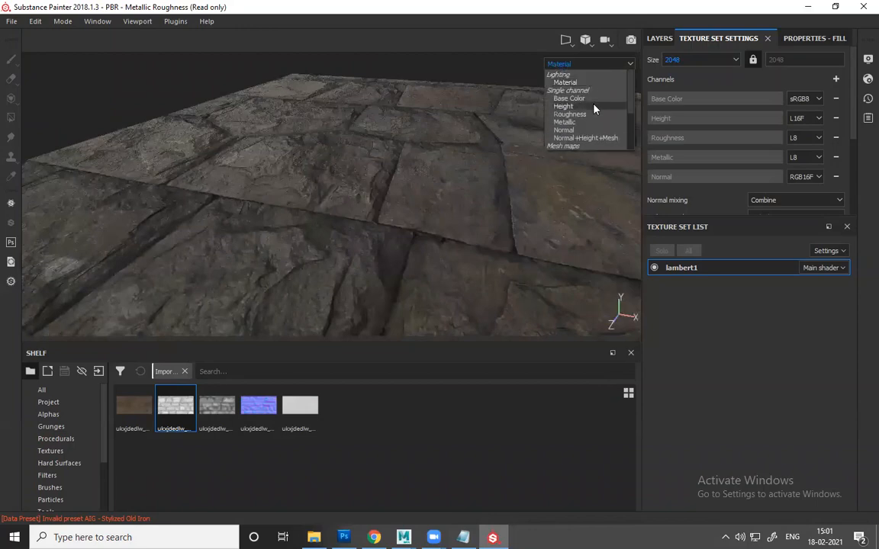
left_click(584, 115)
left_click_drag(340, 178, 428, 221, "alt")
- Import ukxjdedlw_4K_Roughness_02.jpg from the Rock_Jagged_PBR folder as a texture into the current session
left_click(14, 22)
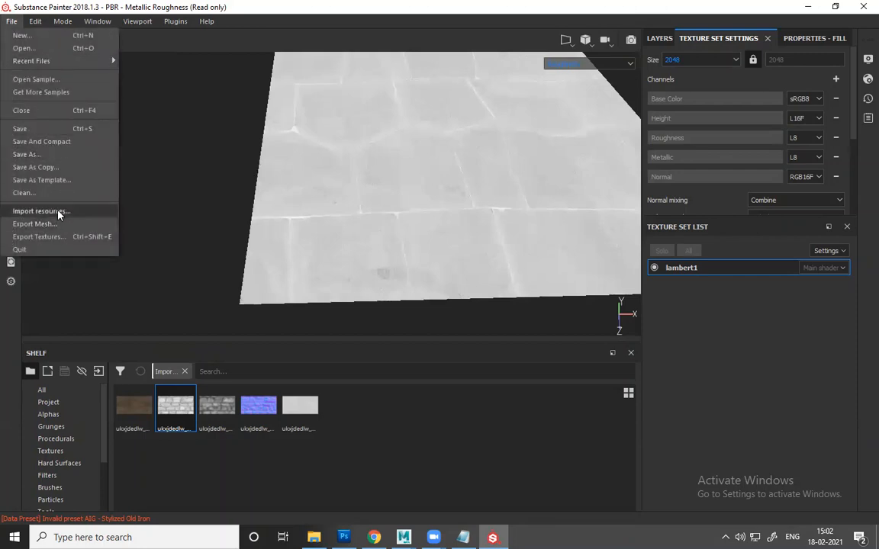
left_click(52, 189)
left_click(508, 106)
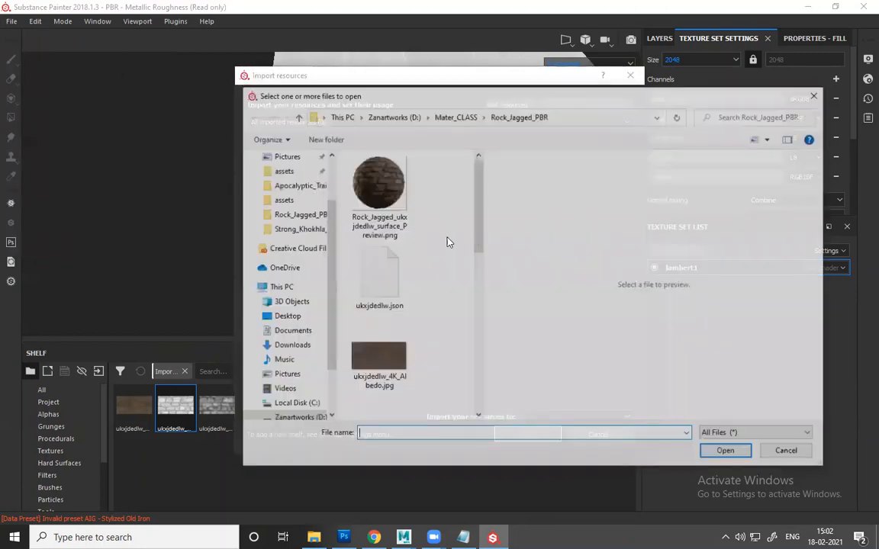
scroll(425, 286, "down", 5)
double_click(378, 389)
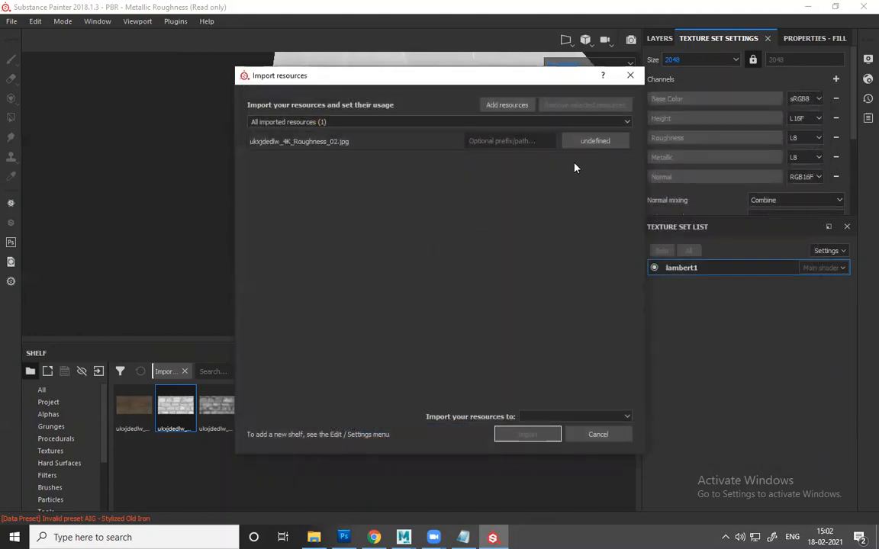
left_click(595, 140)
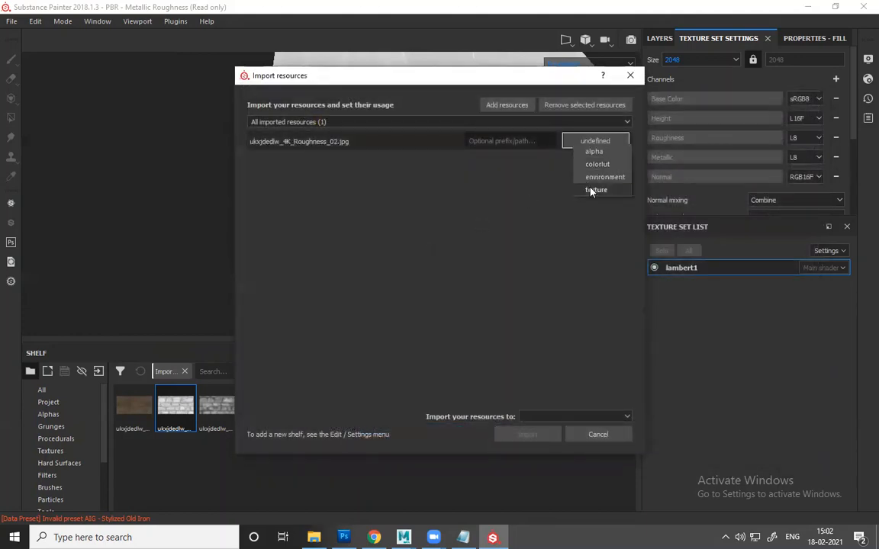
left_click(590, 189)
left_click(583, 417)
left_click(543, 423)
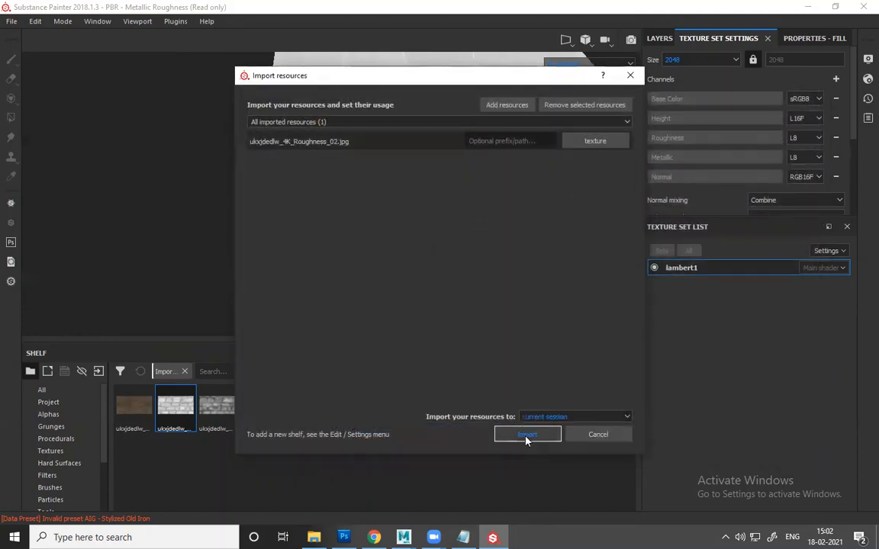
key("Return")
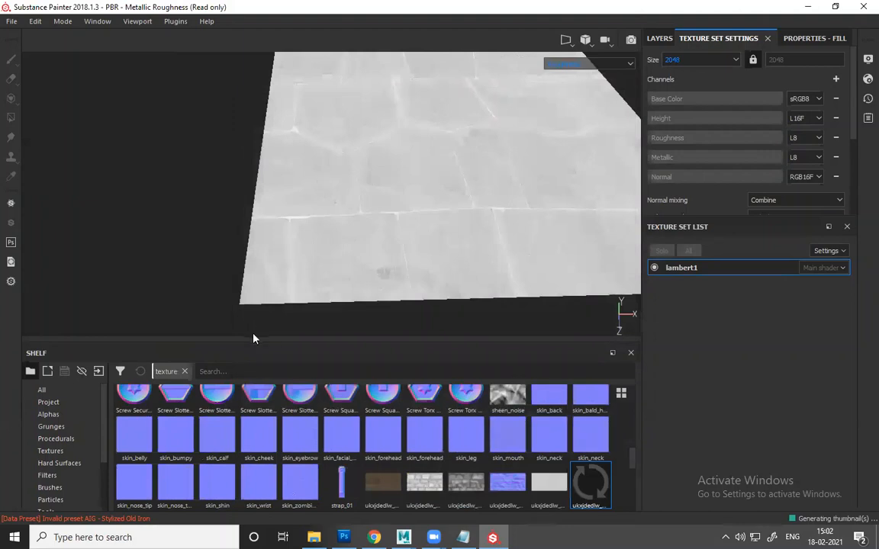
- Add a fill layer directly above the Rough layer and hide the Rough layer
left_click(659, 38)
left_click(725, 144)
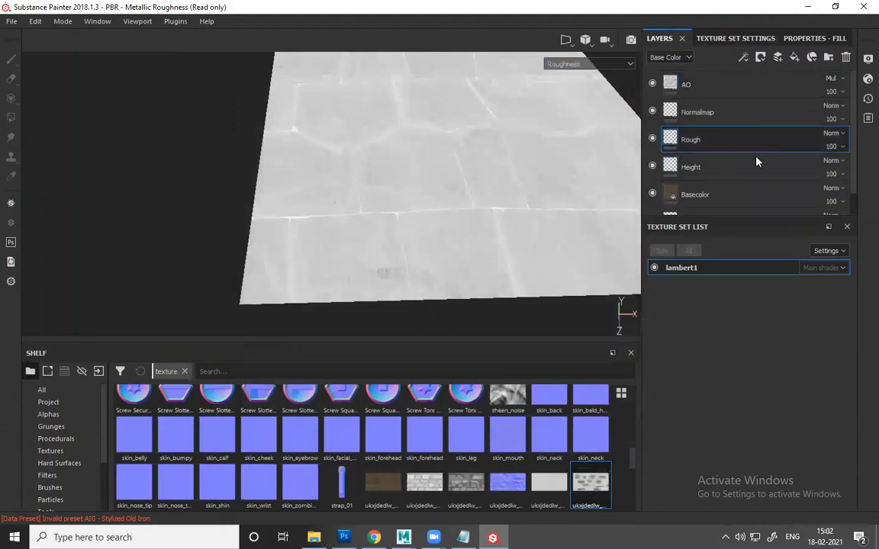
left_click(794, 57)
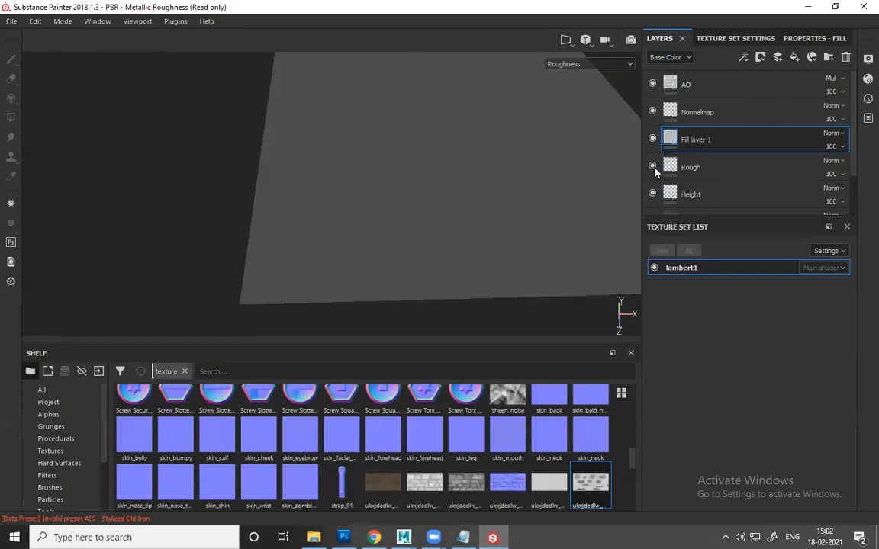
left_click(652, 166)
- Limit the new fill layer to the rough channel by disabling color, height, metal and nrm
scroll(454, 165, "down", 5)
right_click(389, 326)
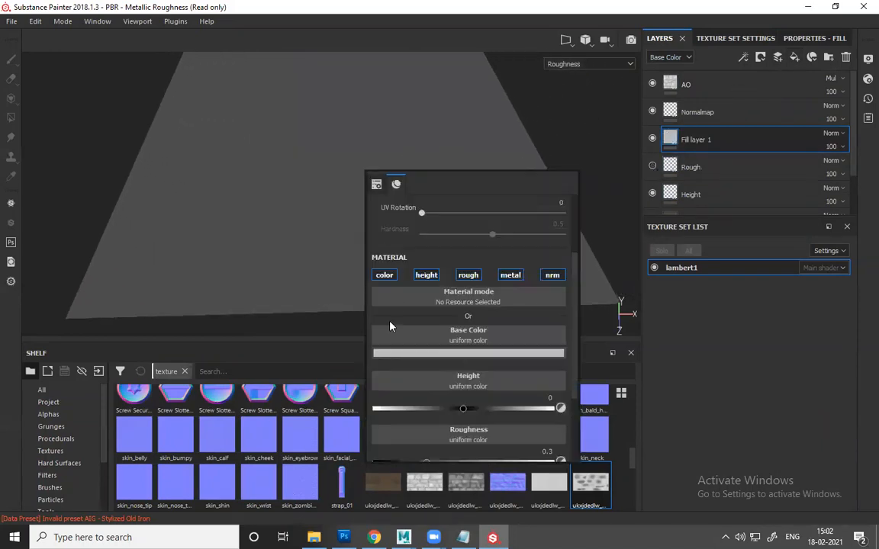
left_click(384, 275)
left_click(427, 275)
left_click(509, 275)
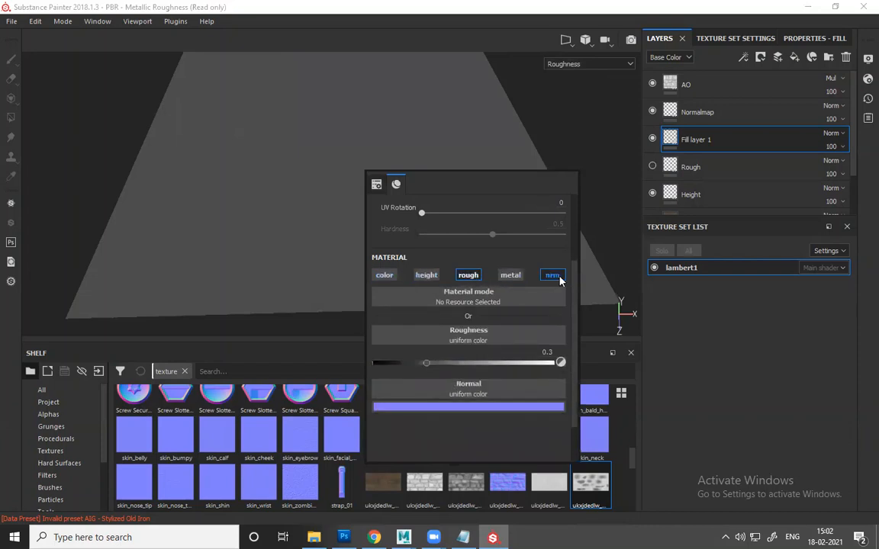
left_click(554, 275)
- Assign the ukxjdedlw_4K_Roughness_02 texture to the fill layer's Roughness channel
left_click(61, 404)
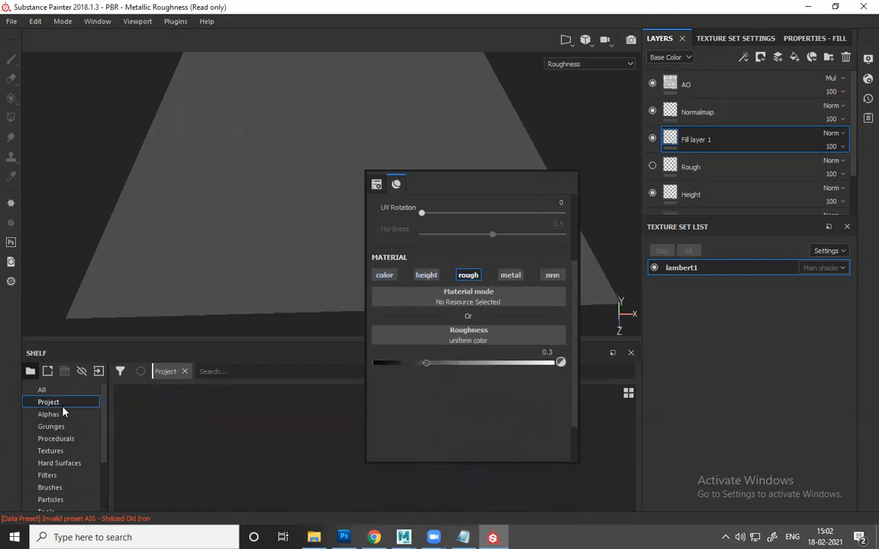
left_click(66, 452)
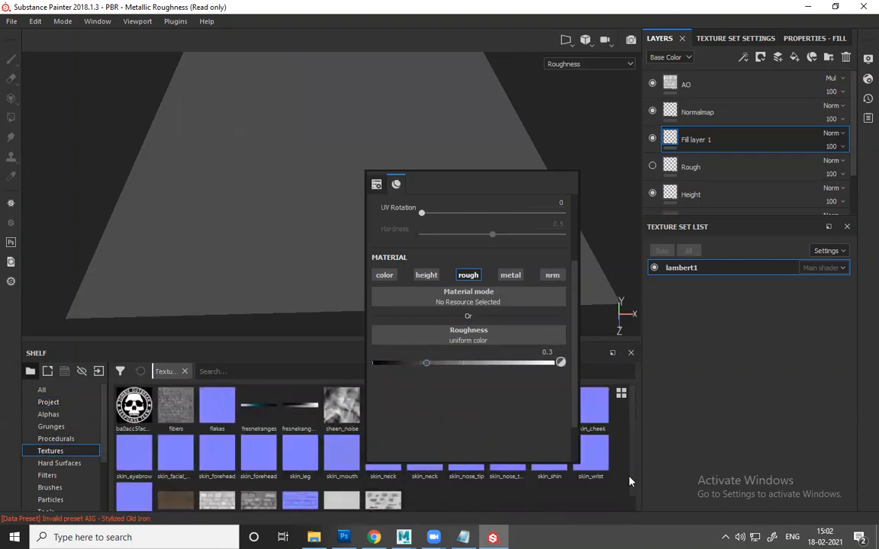
left_click_drag(383, 500, 436, 339)
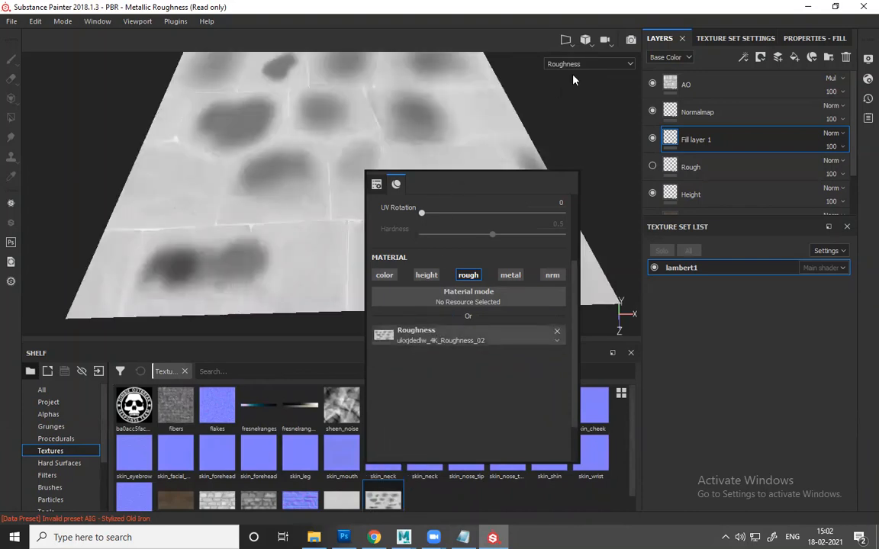
- Display the full Material and examine the stones' reflections from several angles, rotating the environment lighting
left_click(576, 64)
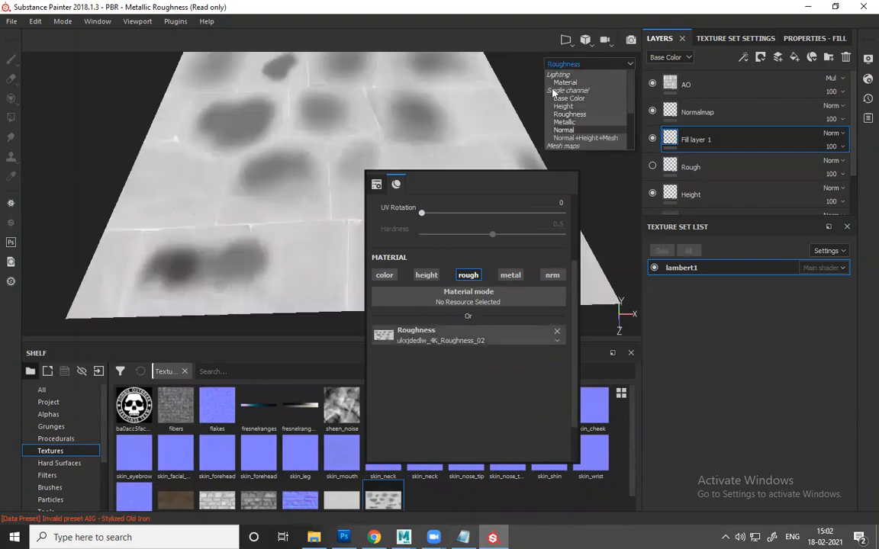
left_click(564, 82)
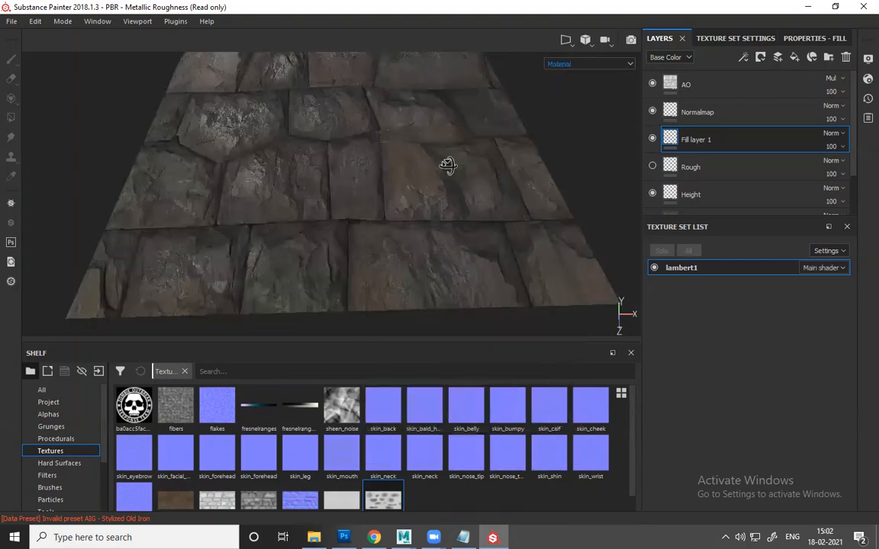
left_click_drag(448, 166, 337, 254, "alt")
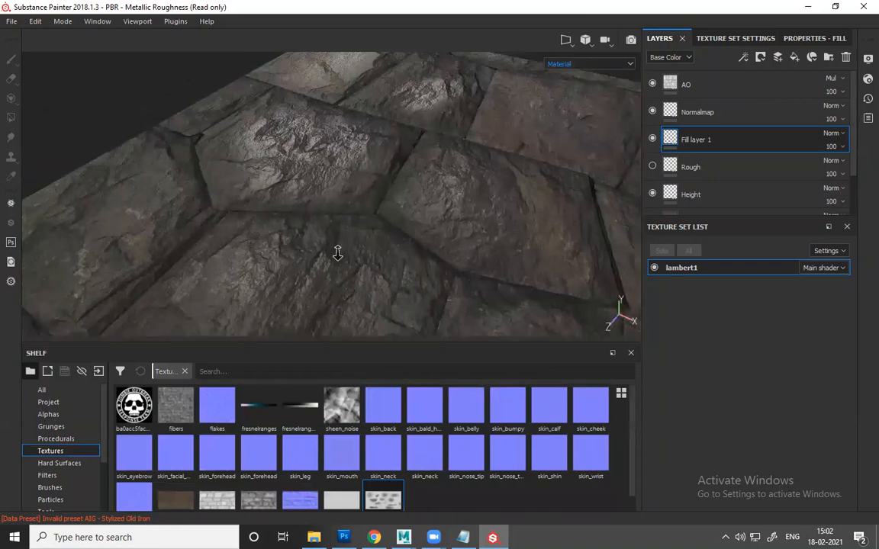
right_click_drag(337, 253, 428, 282, "alt")
right_click_drag(416, 244, 444, 268, "shift")
scroll(425, 257, "down", 3)
left_click_drag(426, 261, 398, 184, "alt")
left_click_drag(319, 147, 404, 183, "alt")
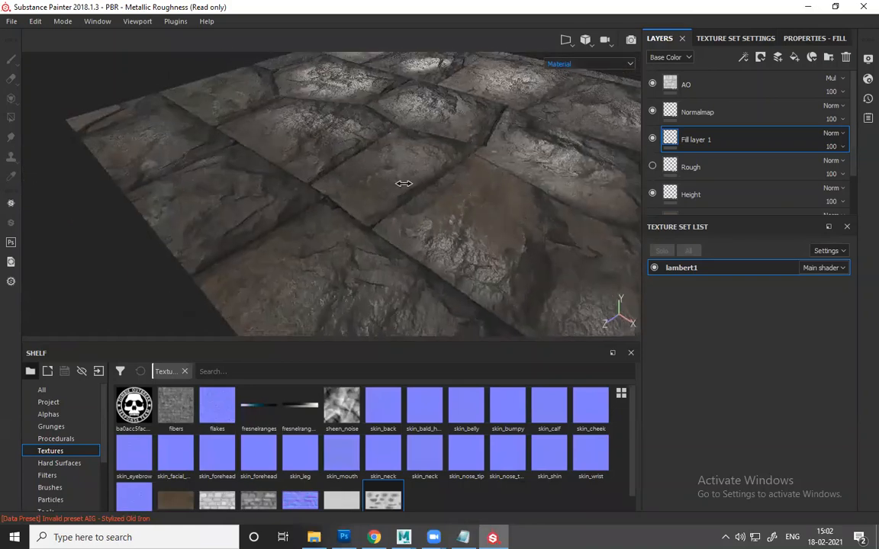
middle_click_drag(402, 184, 385, 231, "alt")
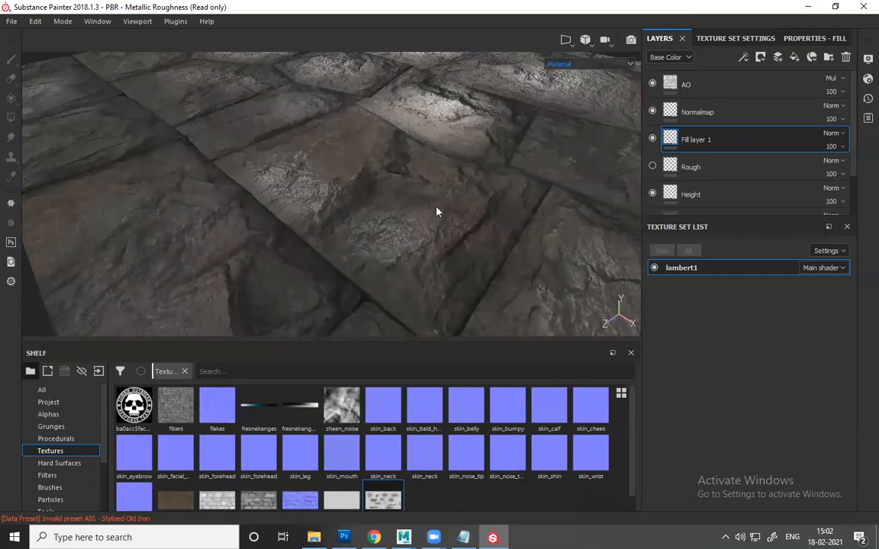
left_click_drag(349, 207, 595, 68, "alt")
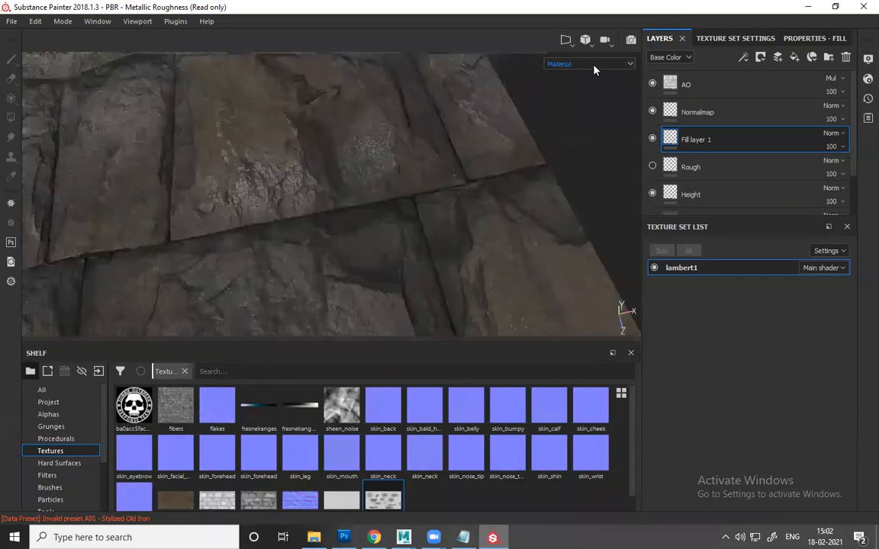
middle_click_drag(594, 69, 592, 100, "alt")
left_click_drag(593, 100, 578, 120, "alt")
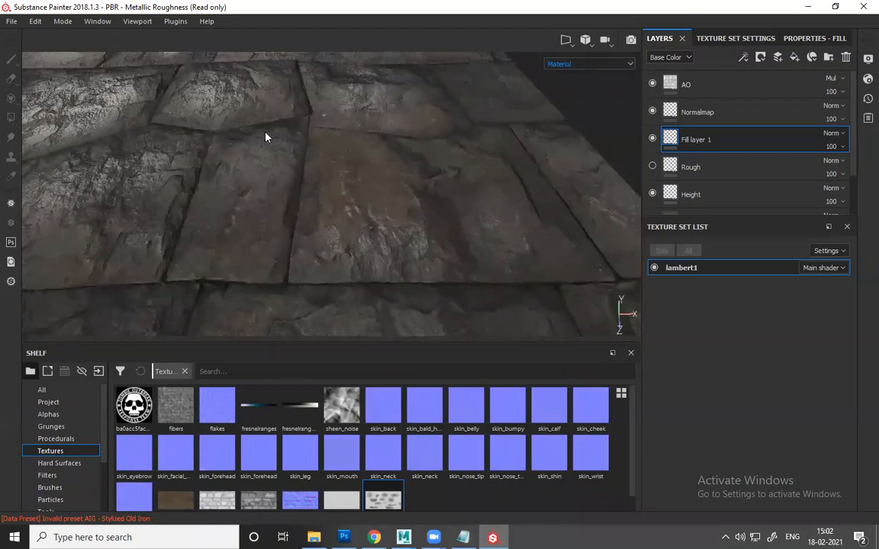
left_click_drag(267, 136, 196, 124, "alt")
- Display only the Roughness channel and examine the painted dark patches from above and up close
key("c")
scroll(183, 121, "down", 5)
scroll(185, 128, "up", 5)
middle_click_drag(214, 170, 263, 179, "alt")
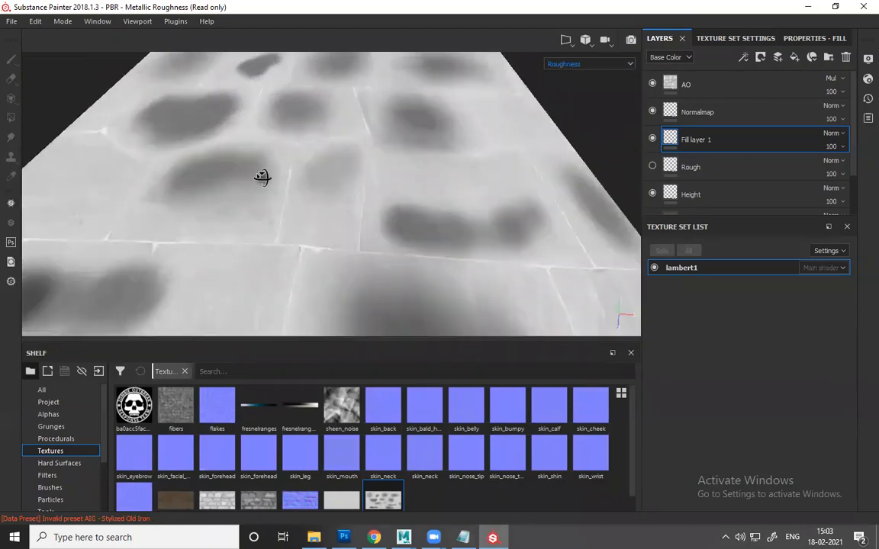
left_click_drag(263, 178, 473, 147, "alt")
middle_click_drag(473, 147, 311, 222, "alt")
left_click_drag(311, 222, 278, 245, "alt")
scroll(275, 242, "down", 5)
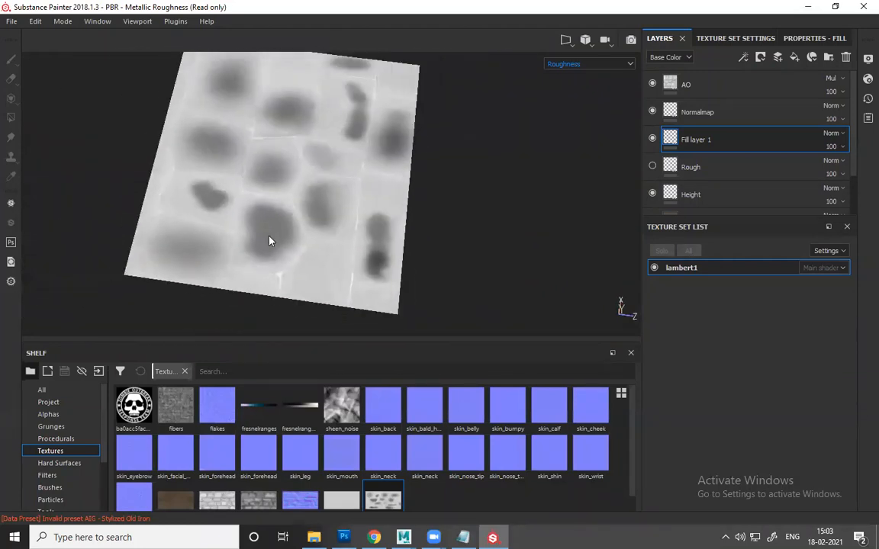
scroll(271, 239, "up", 5)
scroll(277, 240, "up", 3)
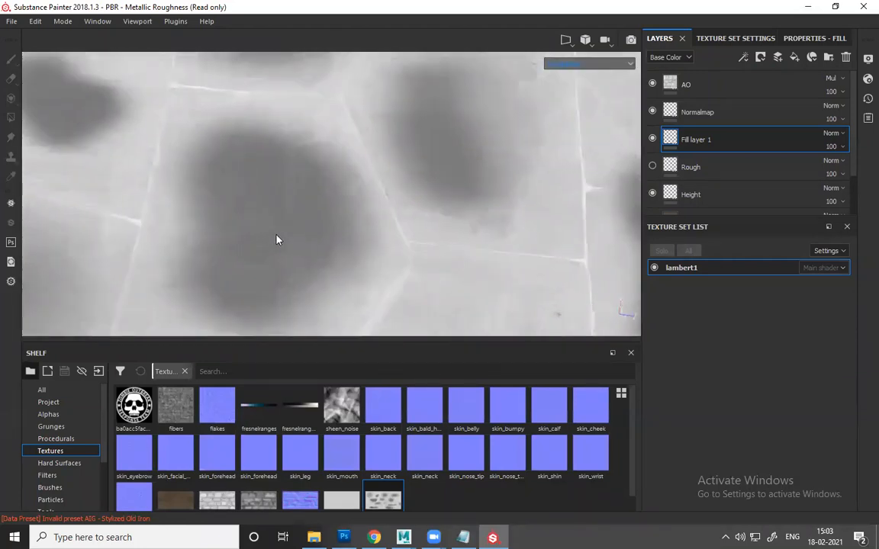
left_click_drag(277, 239, 255, 210, "alt")
- Return to the Material display and examine the glossy patches across the stones from low angles
left_click(587, 64)
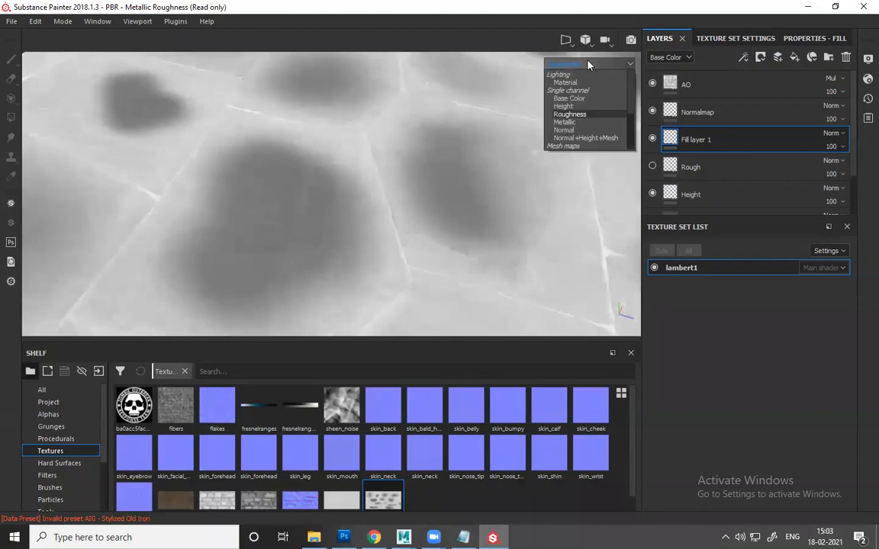
left_click(524, 77)
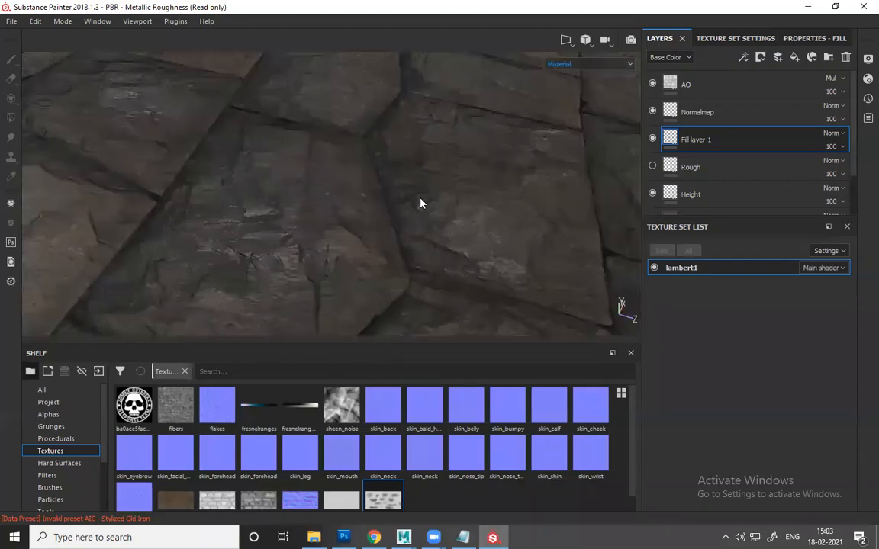
left_click_drag(421, 204, 349, 209, "alt")
left_click_drag(290, 190, 331, 192, "alt")
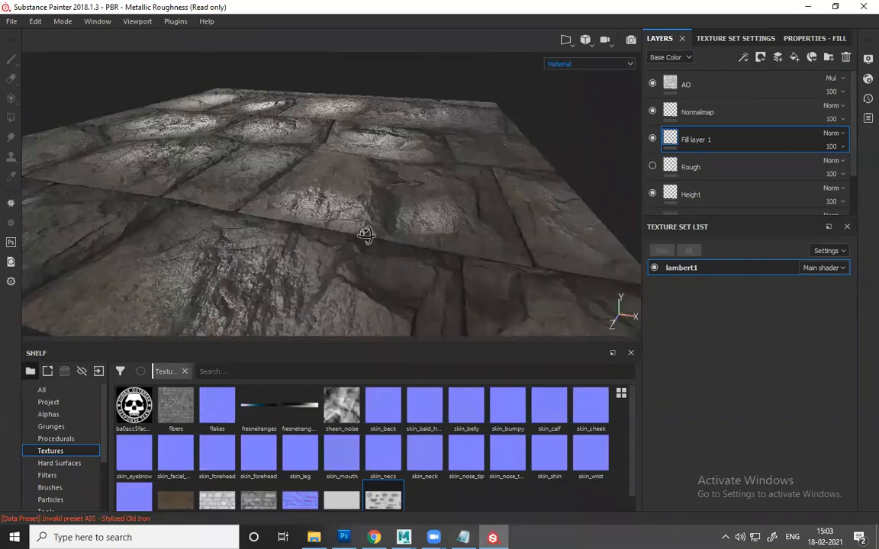
left_click_drag(387, 277, 412, 433, "alt")
left_click_drag(387, 523, 392, 534, "alt")
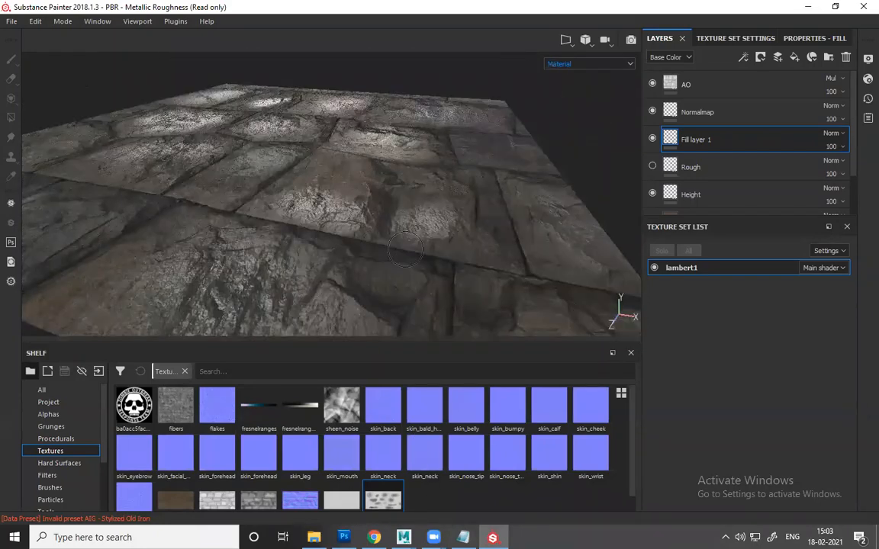
left_click_drag(405, 250, 489, 336, "alt")
mouse_move(818, 440)
right_mouse_down("alt")
mouse_move(801, 459)
mouse_move(817, 359)
right_mouse_up("alt")
- Switch to Photoshop, hide Layer 1 in the roughness document and add a Curves adjustment above the Background
key("alt+Tab")
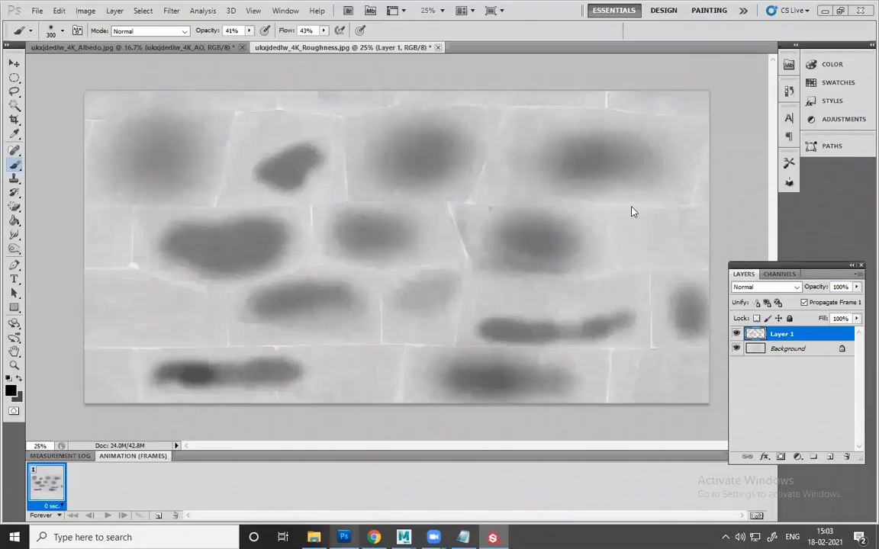
left_click(736, 334)
left_click(809, 348)
left_click(798, 457)
left_click(801, 277)
- Bend the RGB curve down to darken the roughness map strongly, with the upper point at about input 232, output 160
left_click(678, 223)
left_click_drag(699, 245, 721, 259)
left_click_drag(759, 169, 773, 180)
left_click_drag(709, 255, 723, 260)
left_click(762, 184)
mouse_move(761, 184)
left_mouse_down()
mouse_move(773, 168)
mouse_move(767, 179)
mouse_move(775, 180)
left_mouse_up()
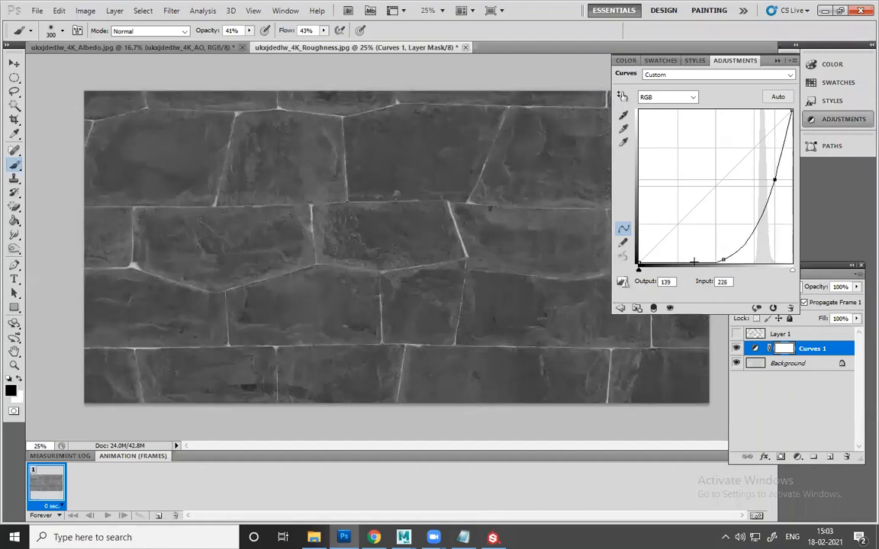
left_click_drag(723, 260, 692, 263)
left_click_drag(773, 178, 778, 166)
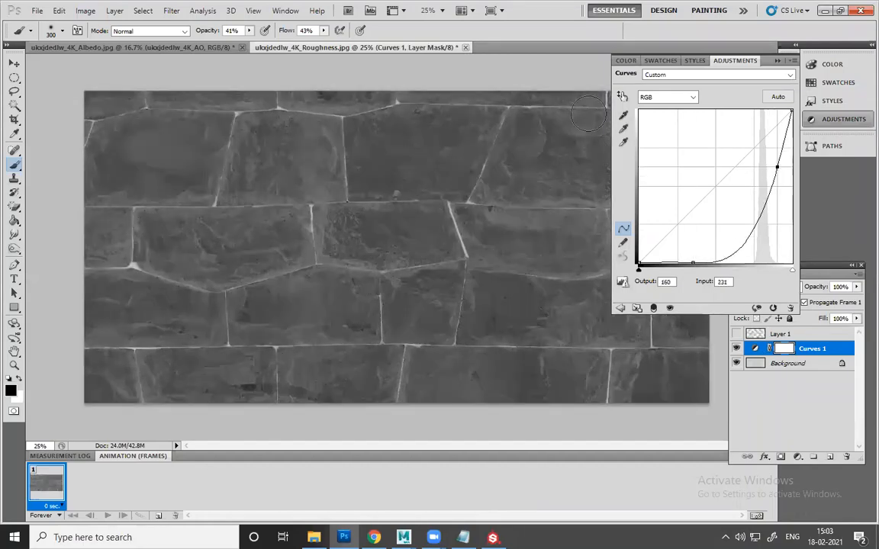
- Save the darkened map as a JPEG copy, ukxjdedlw_4K_Roughness_02.jpg, in the Rock_Jagged_PBR folder at quality 12, Baseline Optimized
left_click(36, 11)
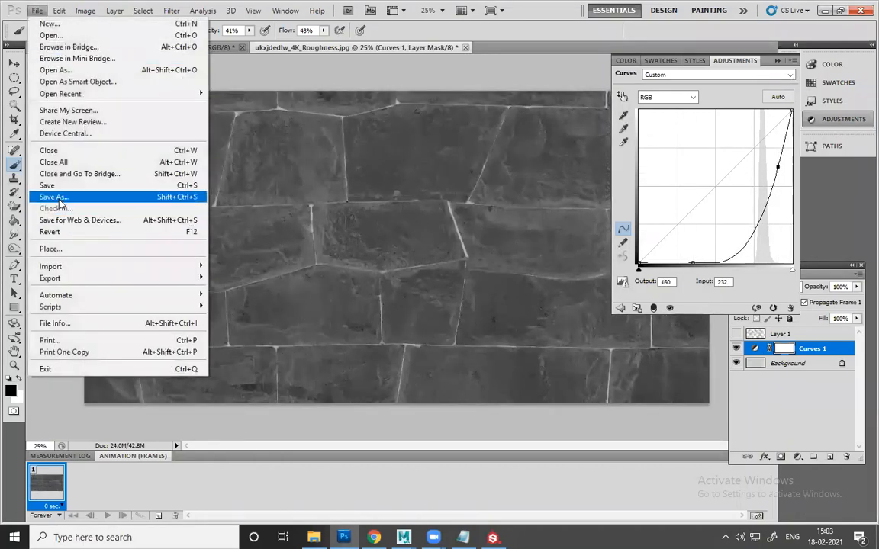
left_click(55, 194)
left_click(373, 342)
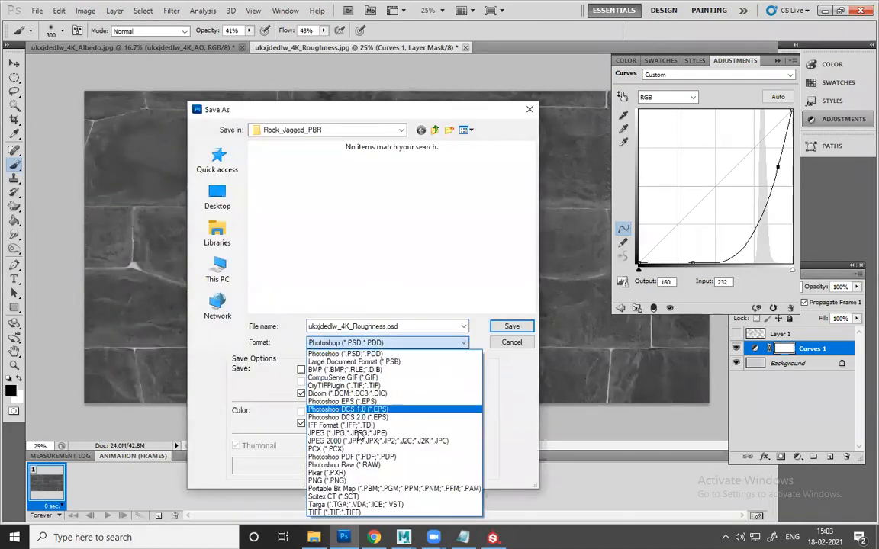
left_click(347, 432)
left_click(346, 267)
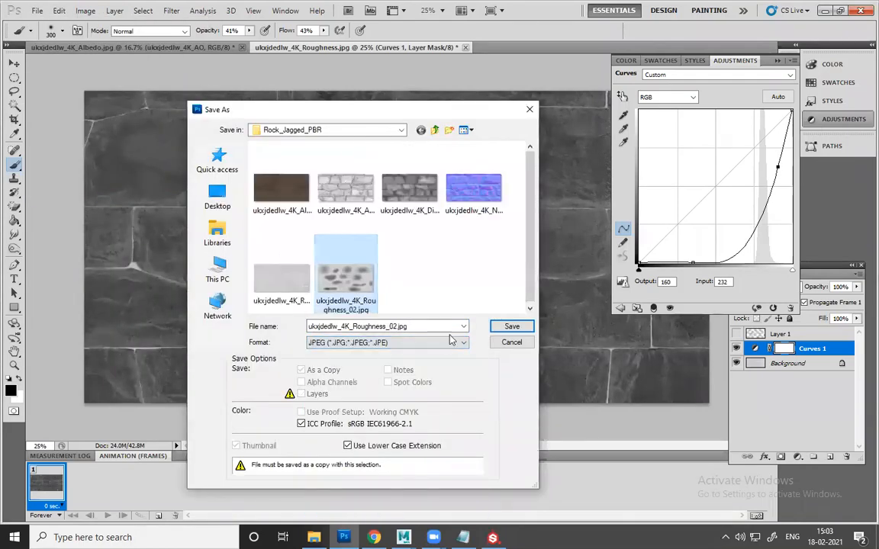
left_click(512, 326)
left_click(416, 207)
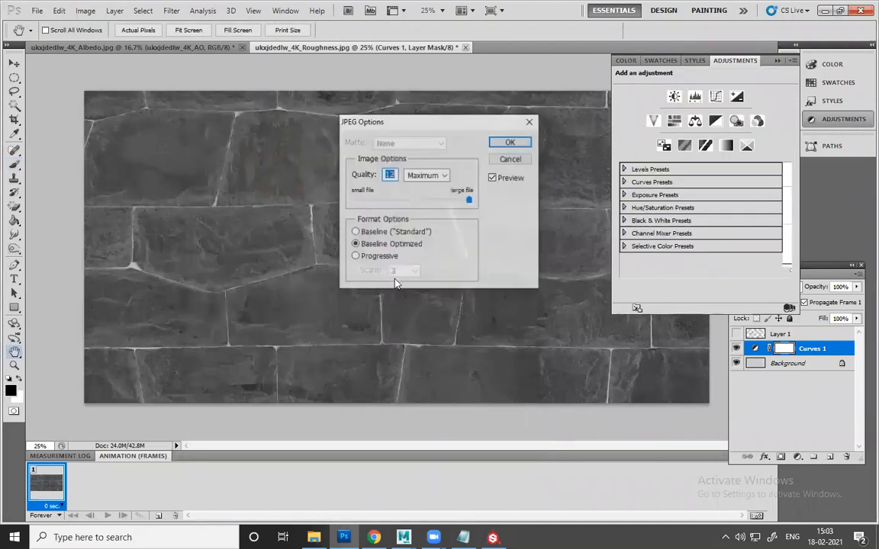
left_click(509, 143)
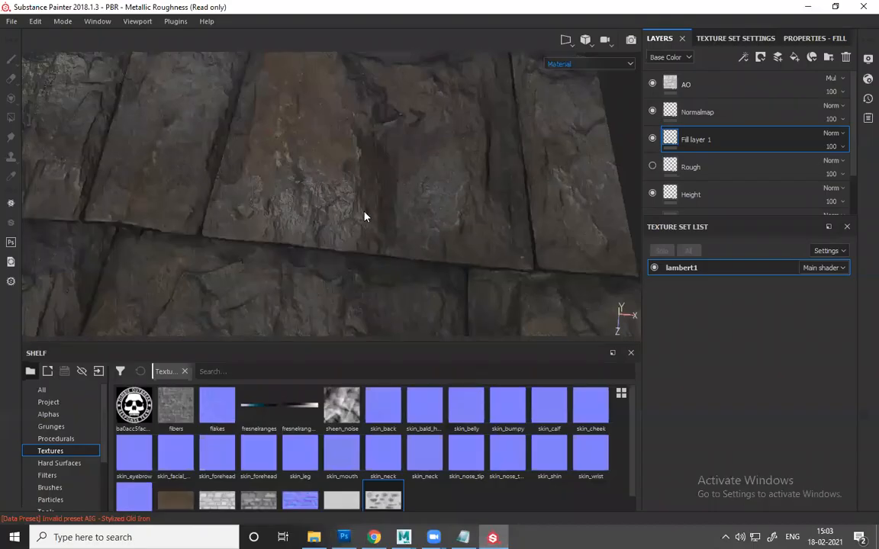
- Import ukxjdedlw_4K_Roughness_02.jpg from the Rock_Jagged_PBR folder as a texture resource
left_click(11, 21)
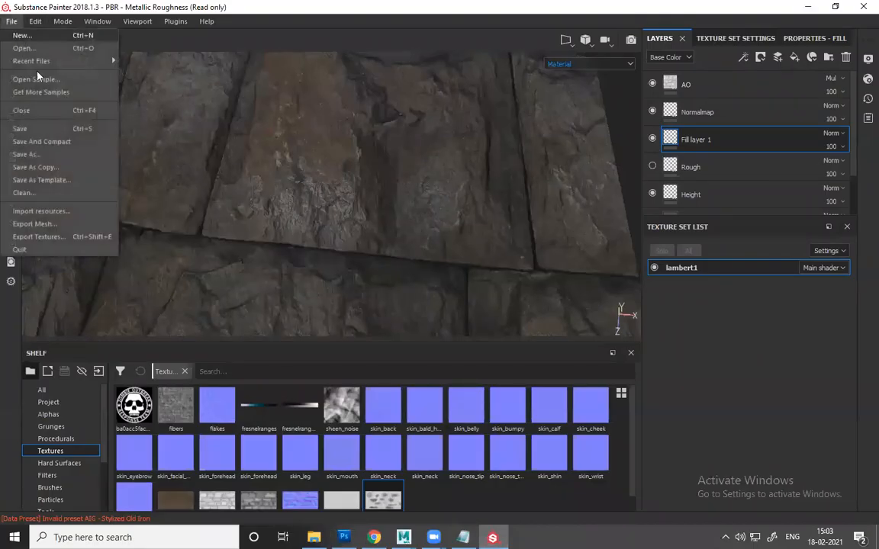
left_click(56, 207)
left_click(506, 104)
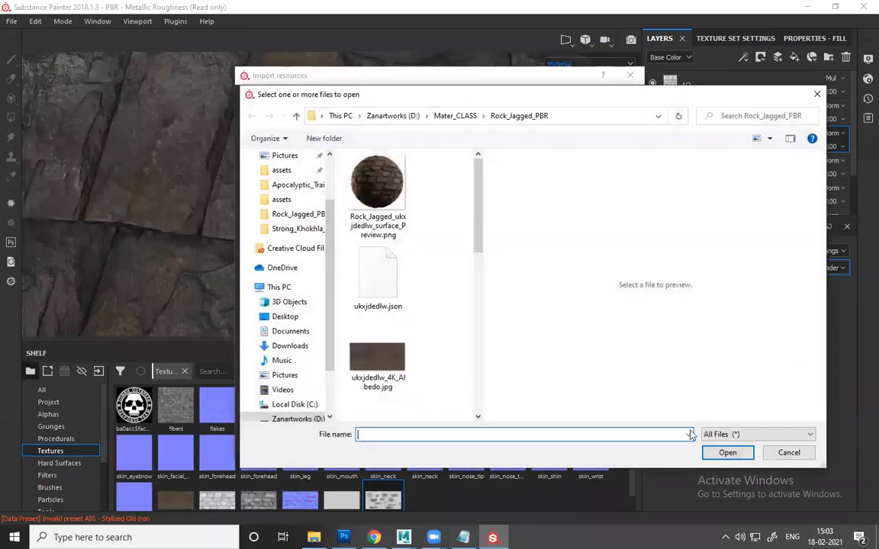
scroll(377, 282, "down", 5)
left_click(378, 391)
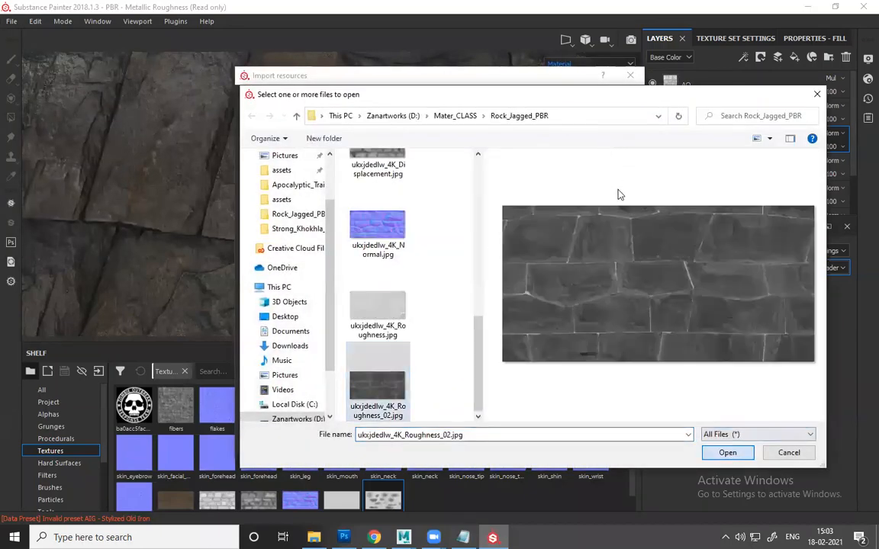
key("Return")
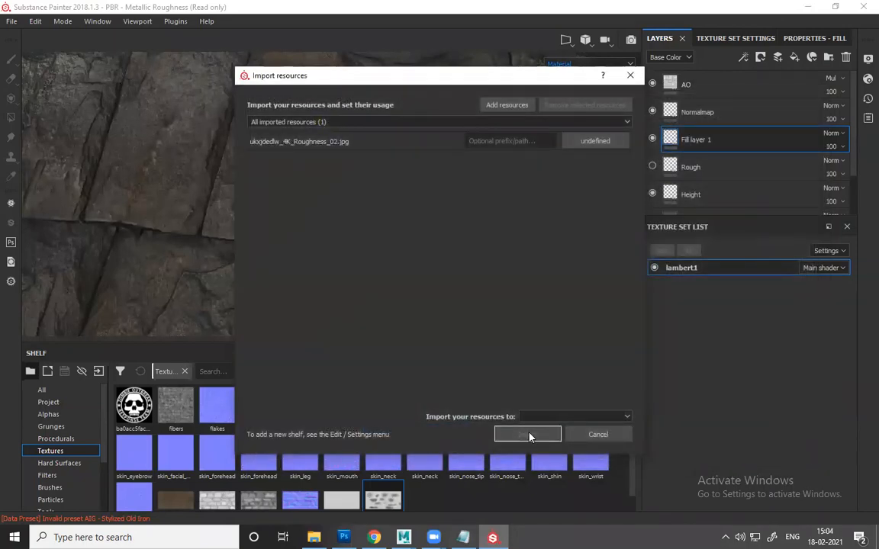
left_click(607, 141)
left_click(629, 186)
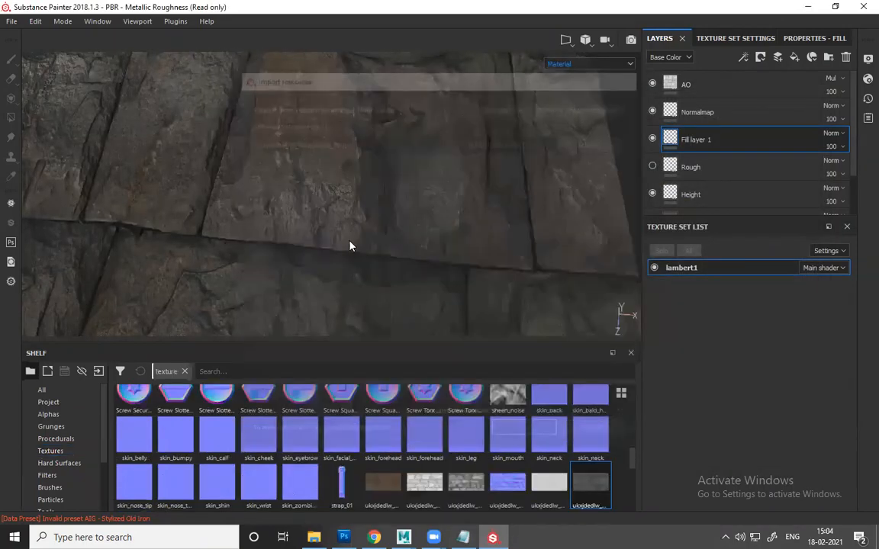
- Assign the imported ukxjdedlw_4K_Roughness_02 texture to the roughness channel of Fill layer 1
scroll(540, 197, "down", 4)
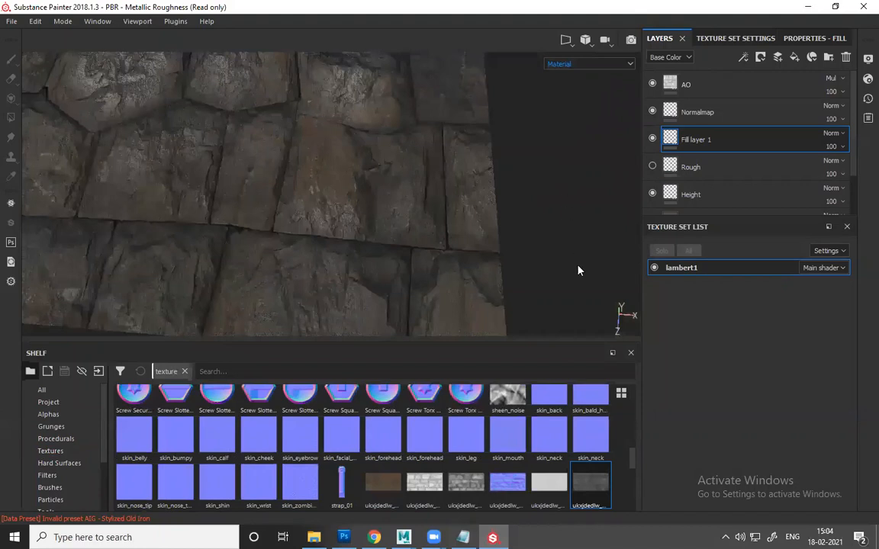
left_click_drag(591, 485, 486, 209)
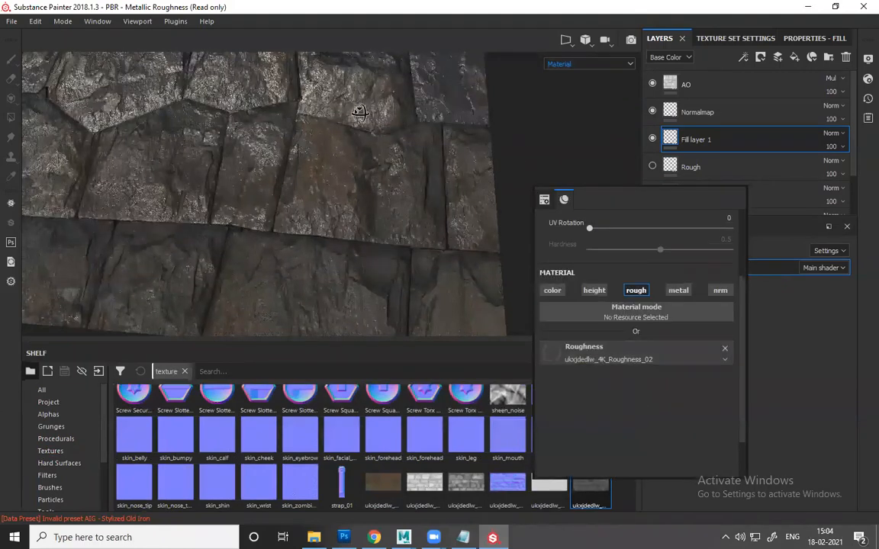
left_click(475, 150)
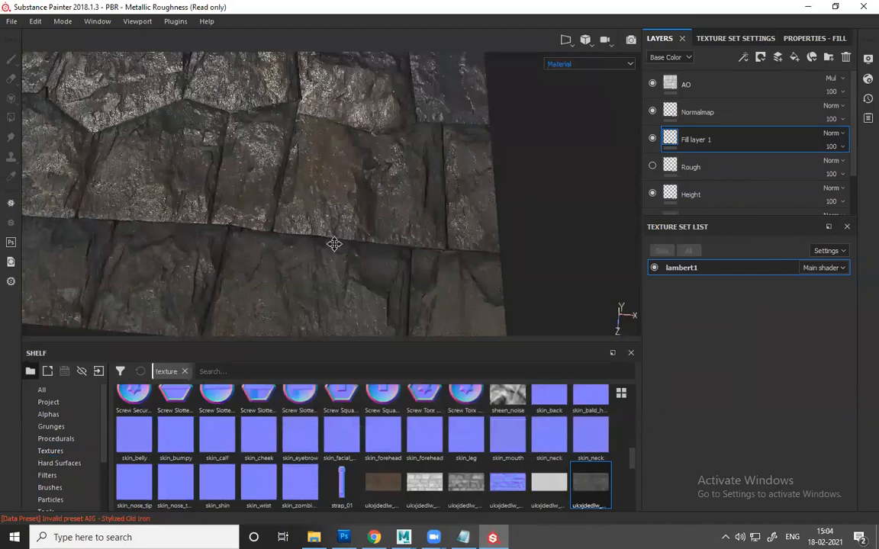
- Examine the reflections of the darkened roughness map across the stones from several angles and environment light directions
left_click_drag(289, 172, 294, 171, "alt")
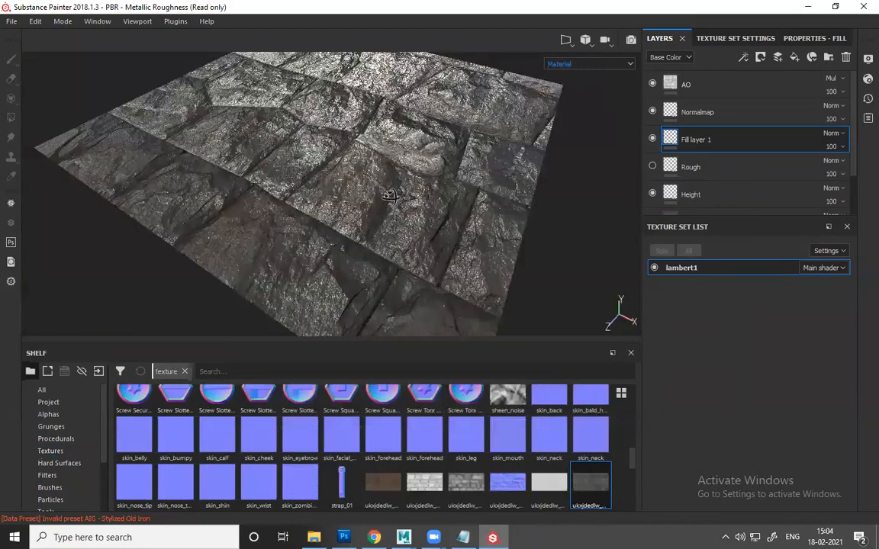
left_click_drag(379, 233, 431, 213, "alt")
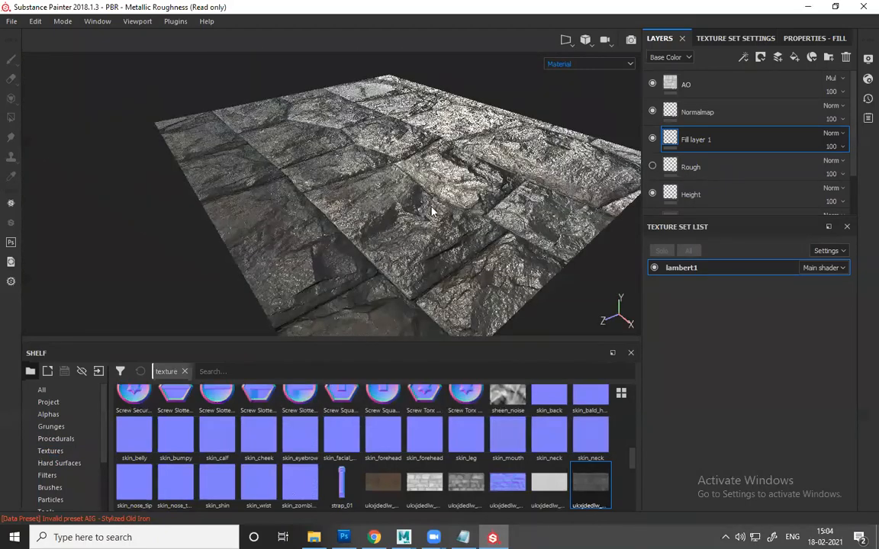
left_click_drag(390, 175, 371, 211, "alt")
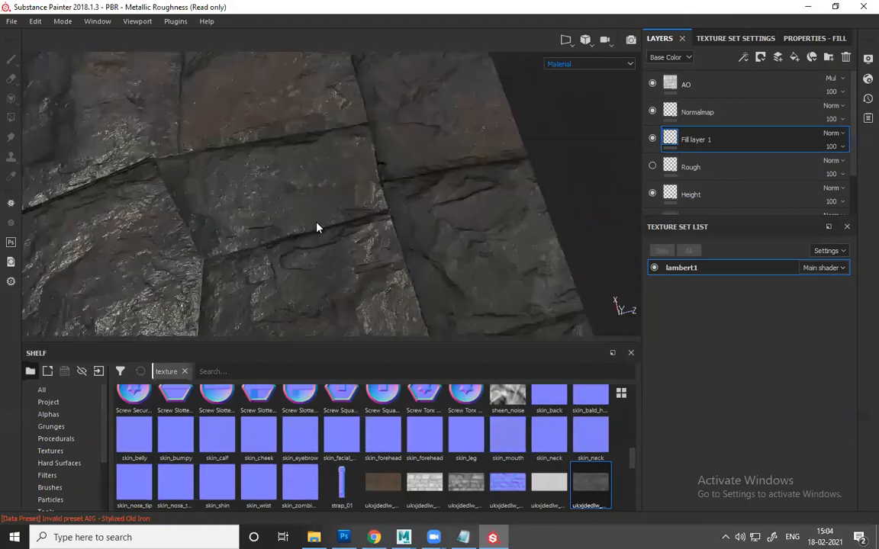
left_click_drag(338, 273, 313, 253, "alt")
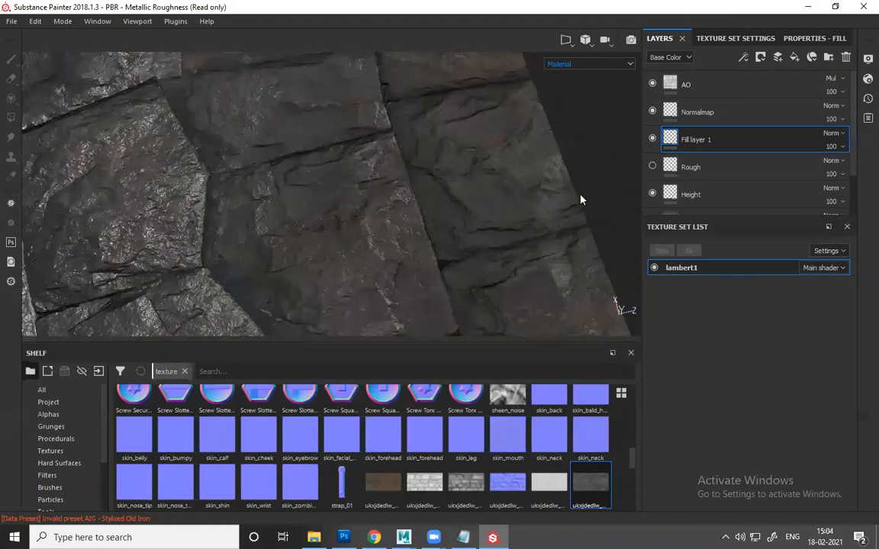
right_click_drag(581, 200, 395, 230, "shift")
right_click_drag(374, 171, 242, 149, "shift")
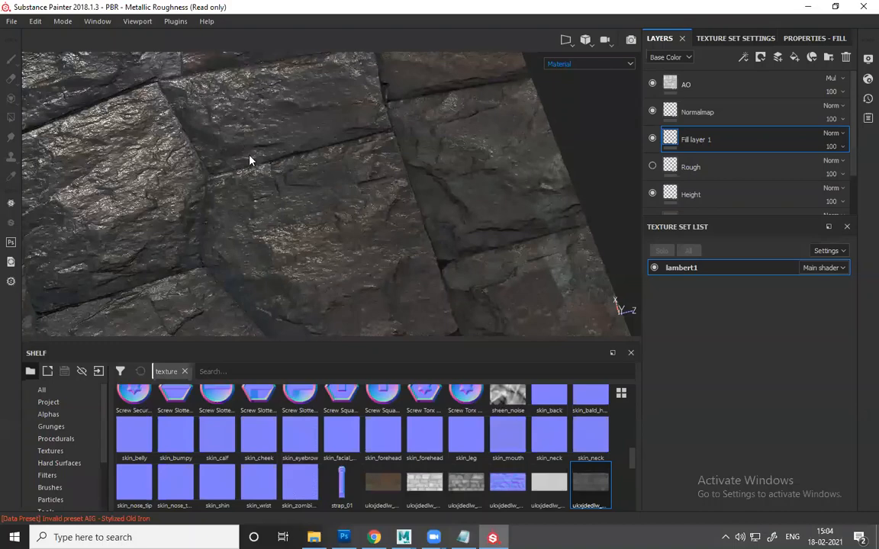
left_click_drag(304, 158, 373, 157, "alt")
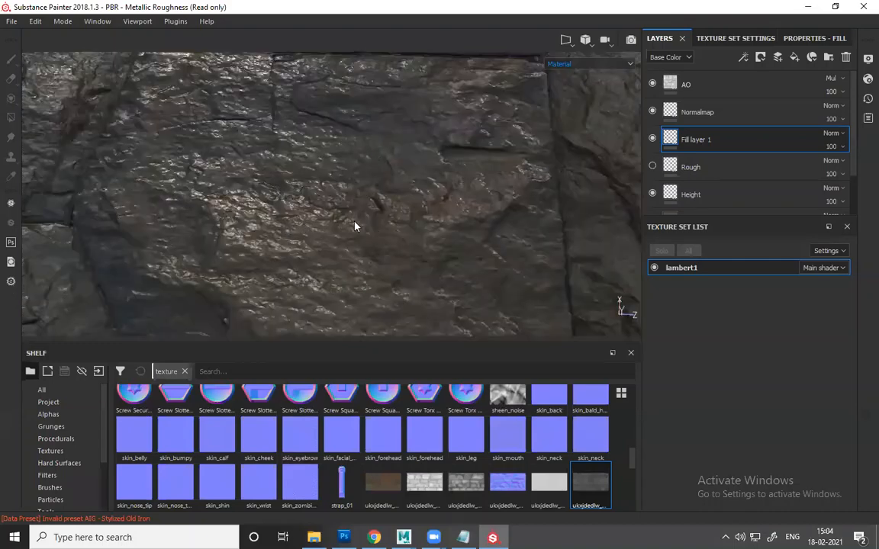
left_click_drag(355, 226, 523, 201, "alt")
- Put the original light roughness map back in Fill layer 1 and inspect the stones from a low angle
left_click_drag(565, 499, 592, 347)
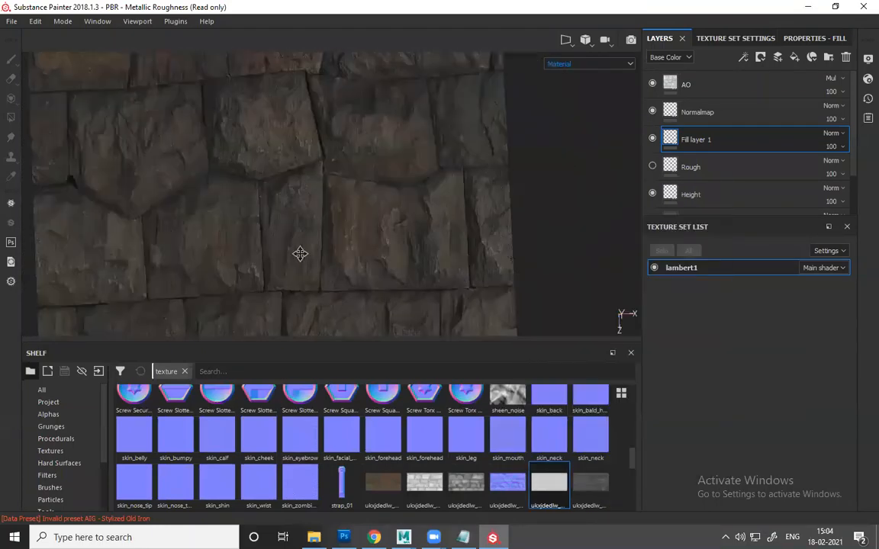
left_click_drag(300, 254, 344, 187, "alt")
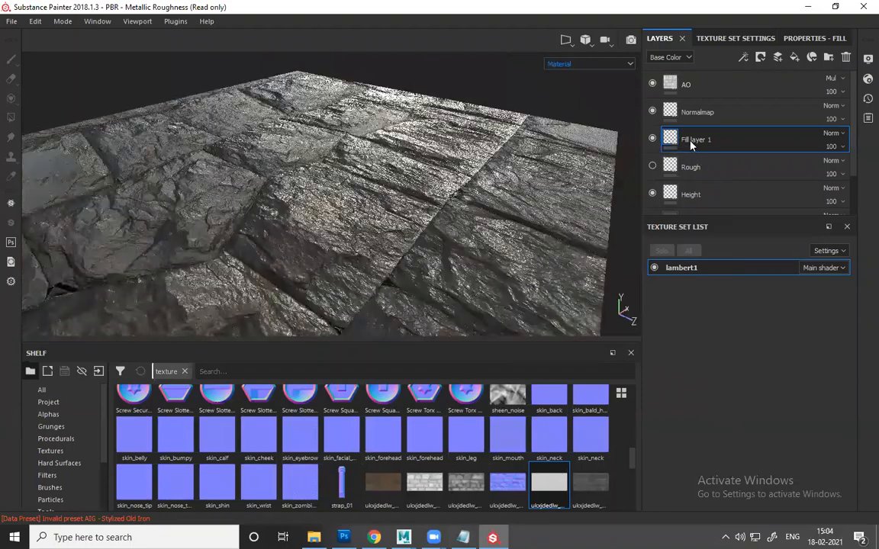
- Rename Fill layer 1 as Roughness, hide it and show the Rough layer instead
double_click(685, 140)
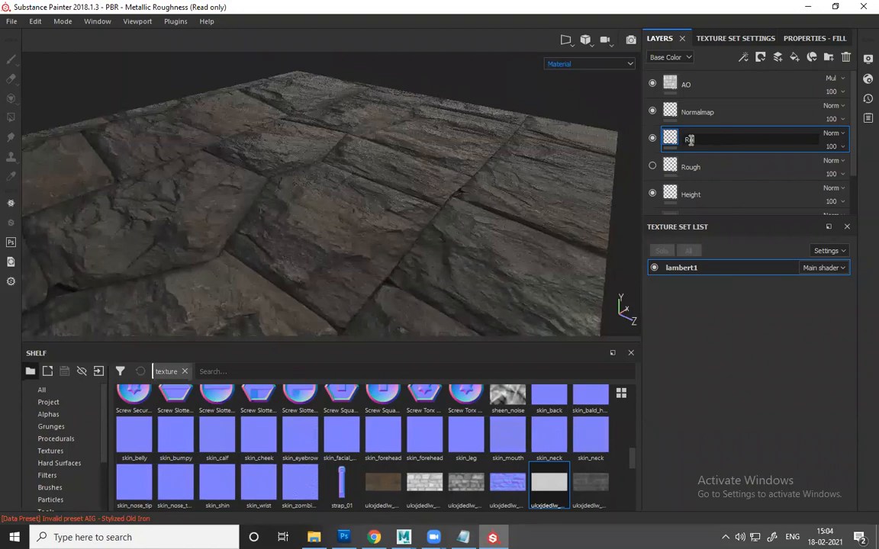
type("Roughness")
key("Return")
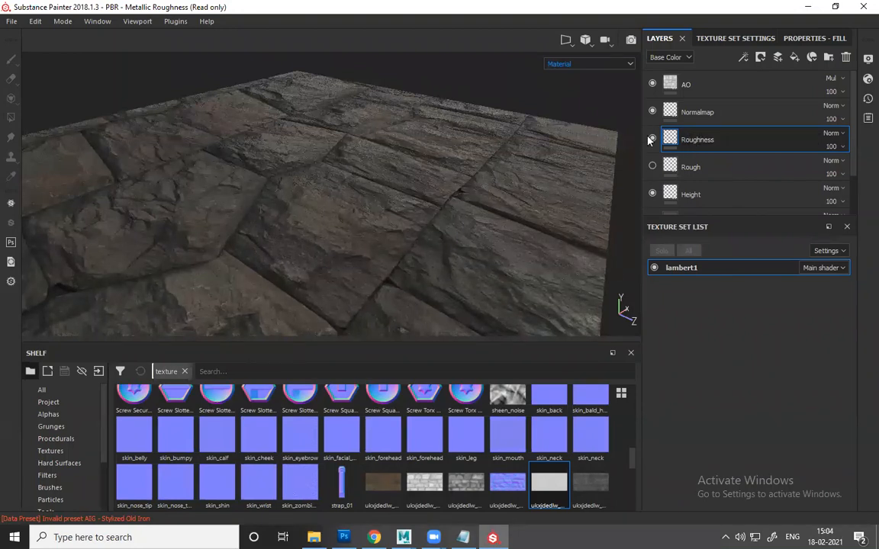
left_click(652, 166)
left_click(652, 138)
- Group the AO, Normalmap, Roughness, Rough and Height layers into a folder above Basecolor
left_click(722, 114)
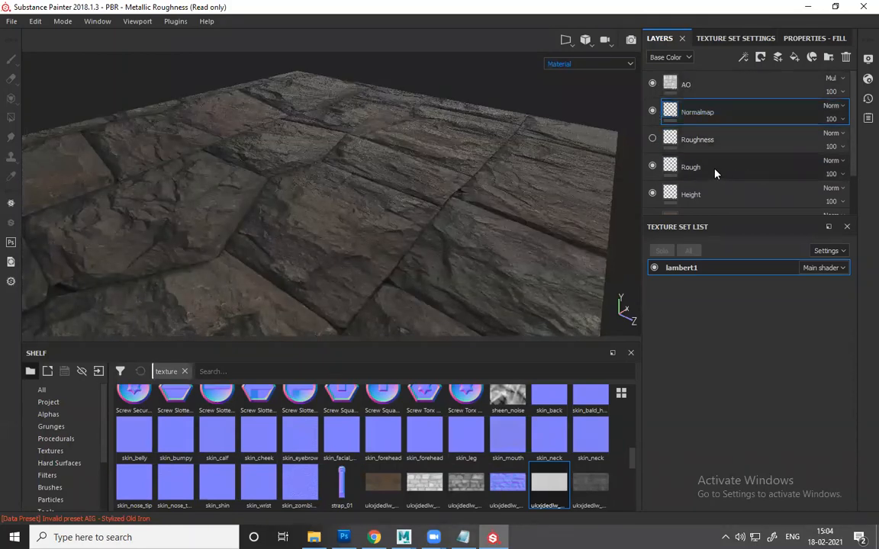
scroll(710, 166, "down", 2)
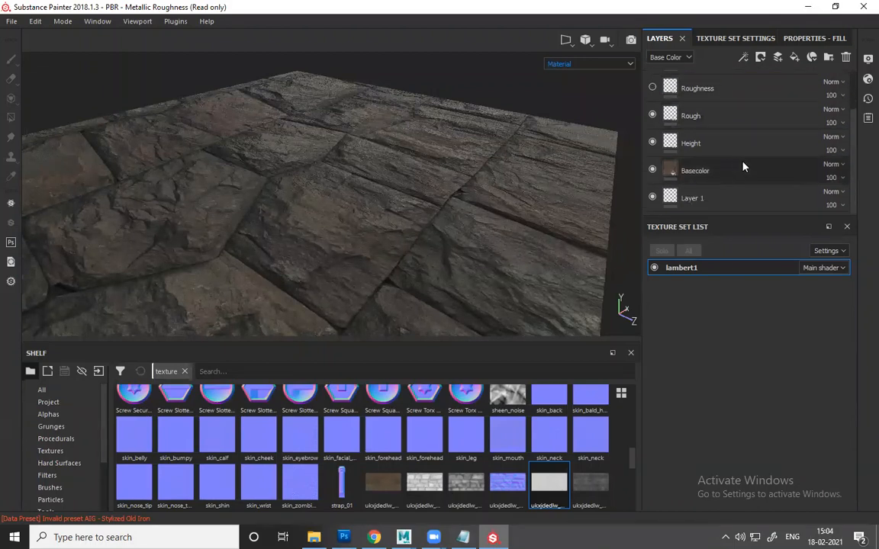
left_click(740, 150, "shift")
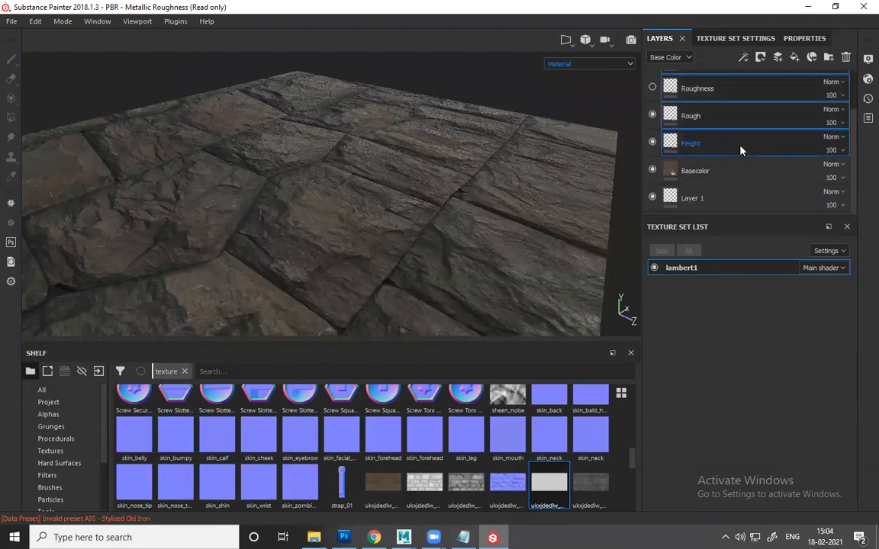
left_click(755, 242)
scroll(348, 223, "down", 5)
left_click_drag(348, 224, 420, 190, "alt")
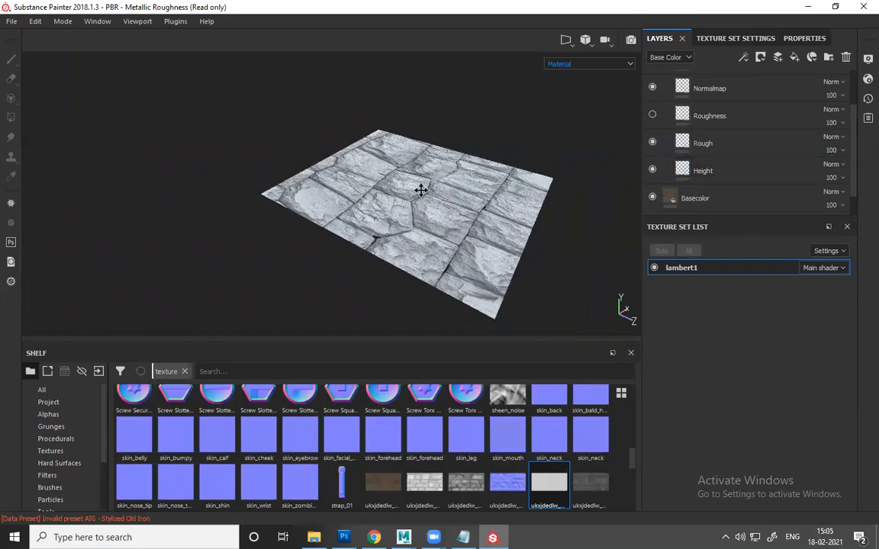
right_click_drag(421, 190, 639, 189, "alt")
middle_click_drag(625, 189, 504, 180, "alt")
scroll(702, 145, "up", 3)
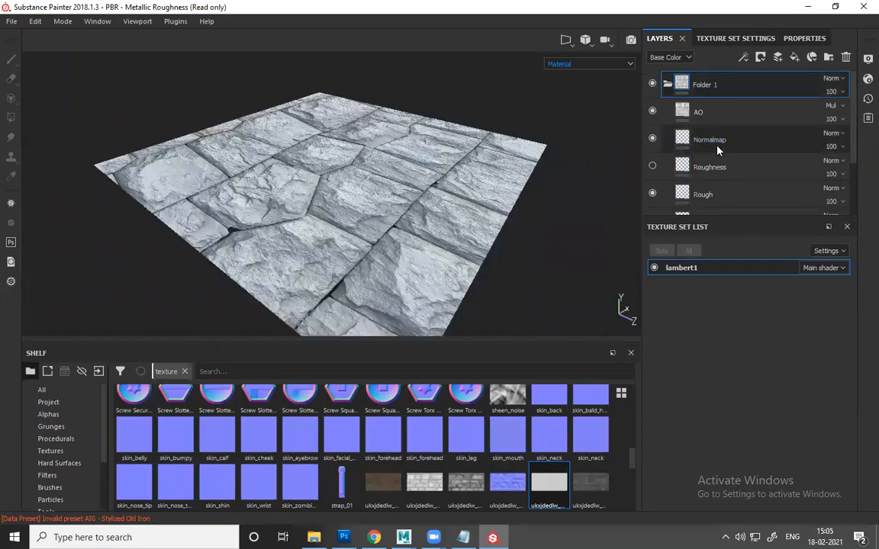
- Collapse and hide the new layer folder, and add a fill layer at the top of the stack
left_click(667, 85)
left_click(654, 84)
left_click_drag(423, 180, 528, 163, "alt")
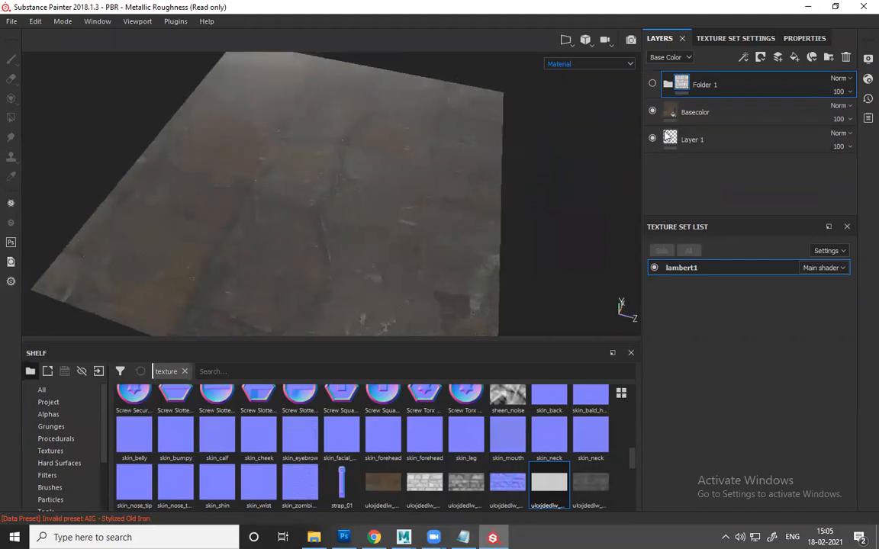
left_click(794, 58)
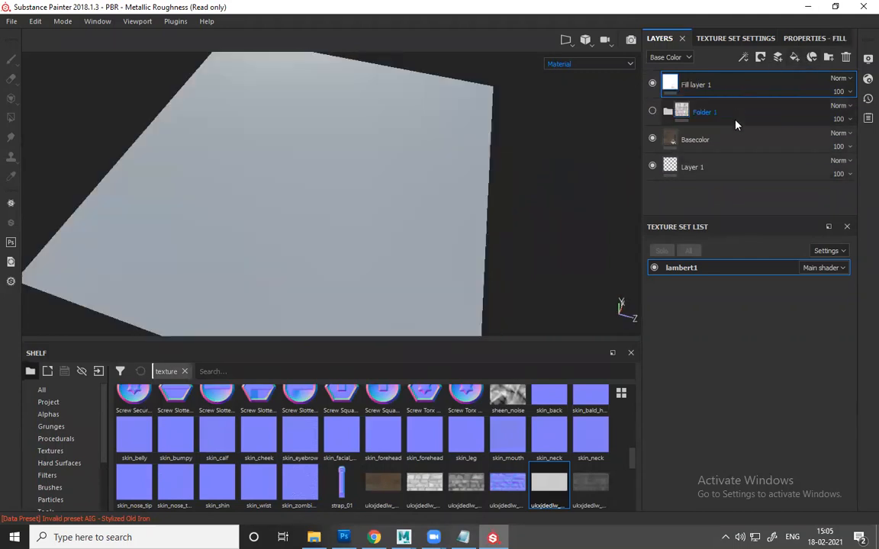
- Start importing resources, browsing Rock_Cliff_PBR before opening the Brick_Mortar_PBR folder in Mater_CLASS
left_click(11, 24)
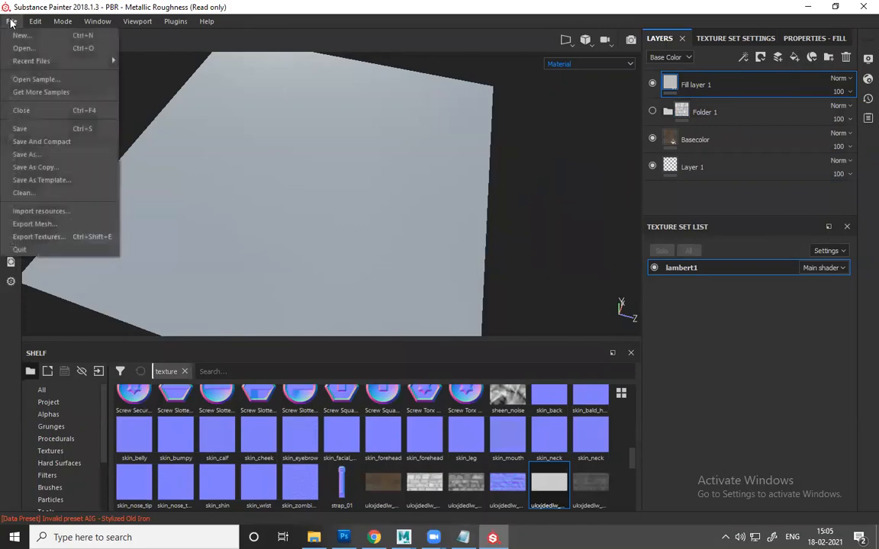
left_click(31, 210)
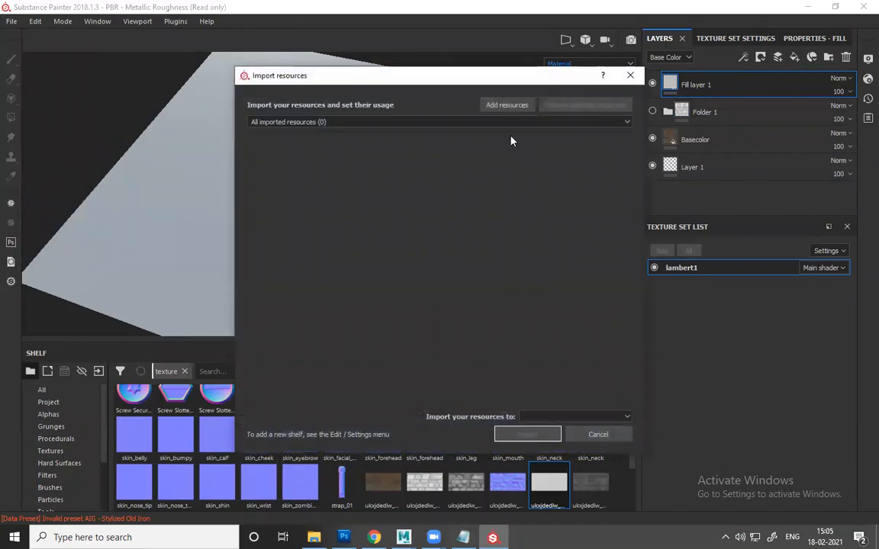
left_click(505, 109)
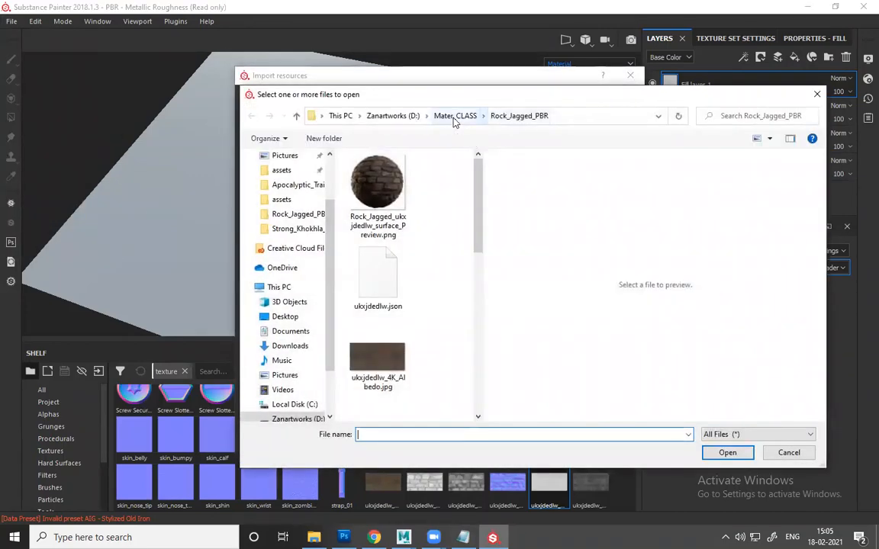
left_click(455, 117)
double_click(413, 187)
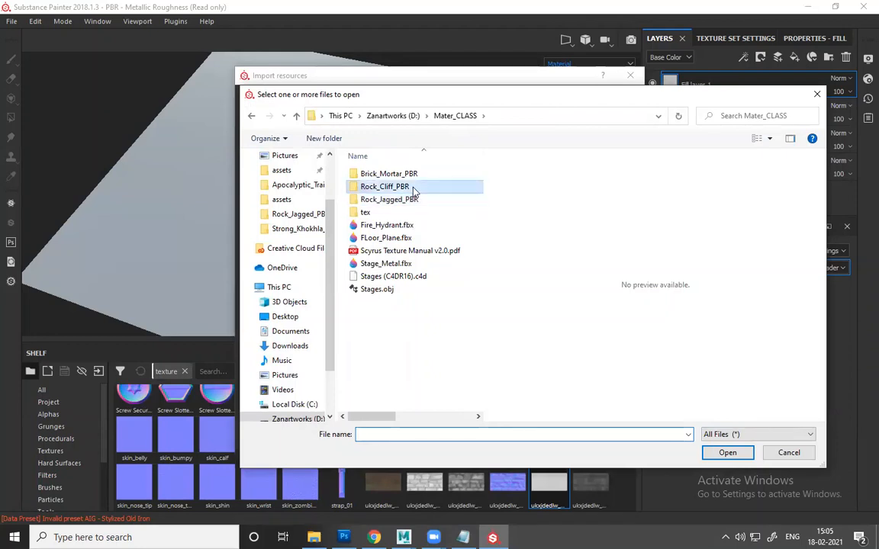
scroll(432, 265, "down", 5)
scroll(431, 269, "up", 5)
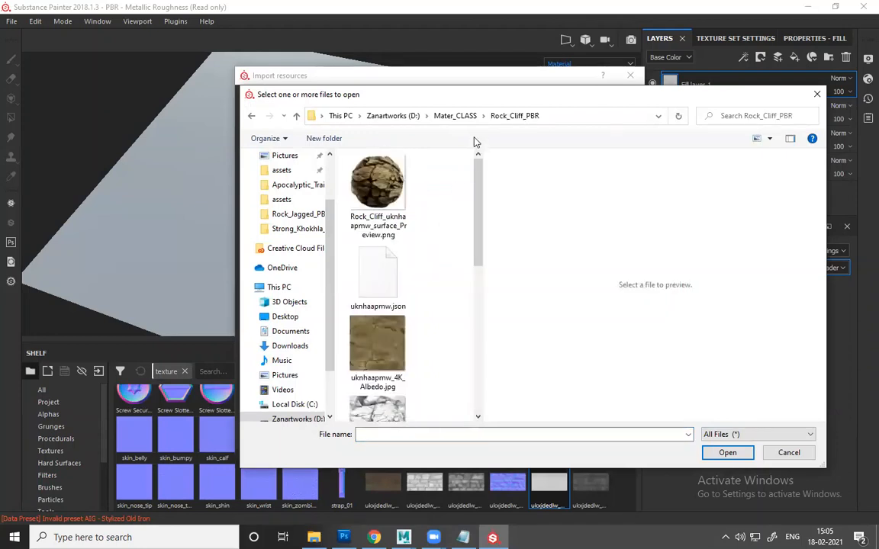
left_click(455, 116)
double_click(411, 174)
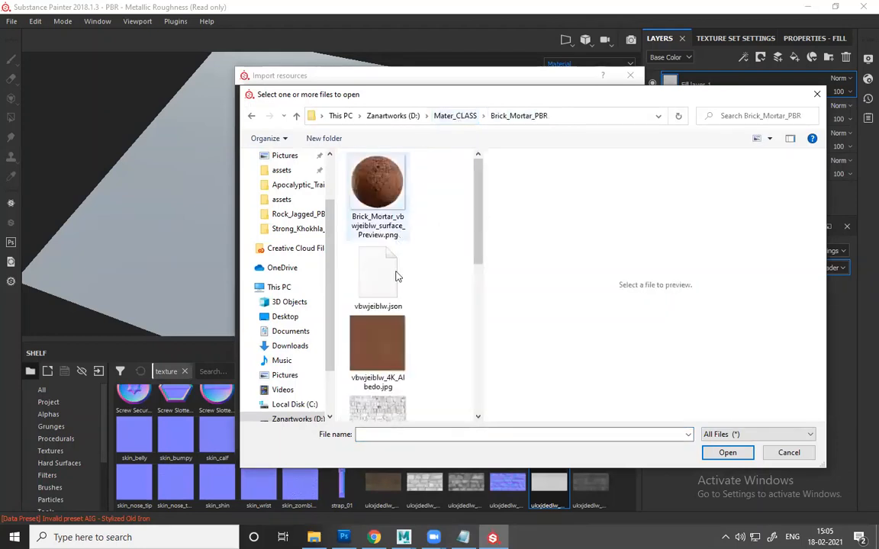
- Select the vbwjeiblw_4K Albedo, AO, Displacement, Normal and Roughness JPG files and add them to the import list
left_click(377, 345)
scroll(460, 290, "down", 3)
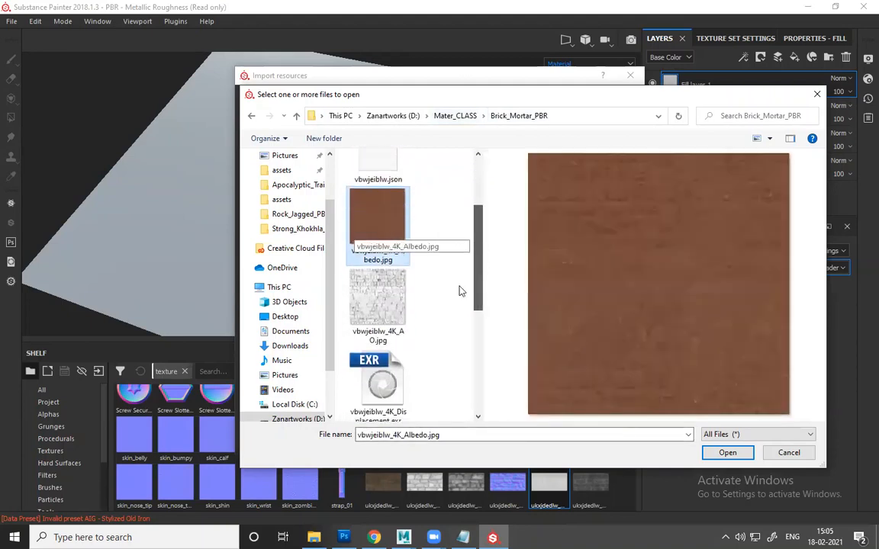
left_click(375, 309, "ctrl")
scroll(444, 306, "down", 2)
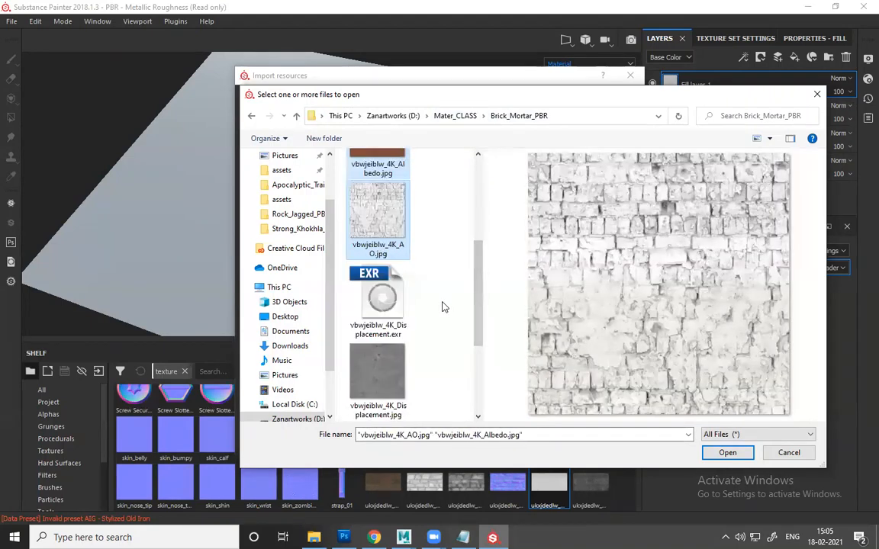
left_click(379, 371, "ctrl")
left_click_drag(475, 337, 474, 411)
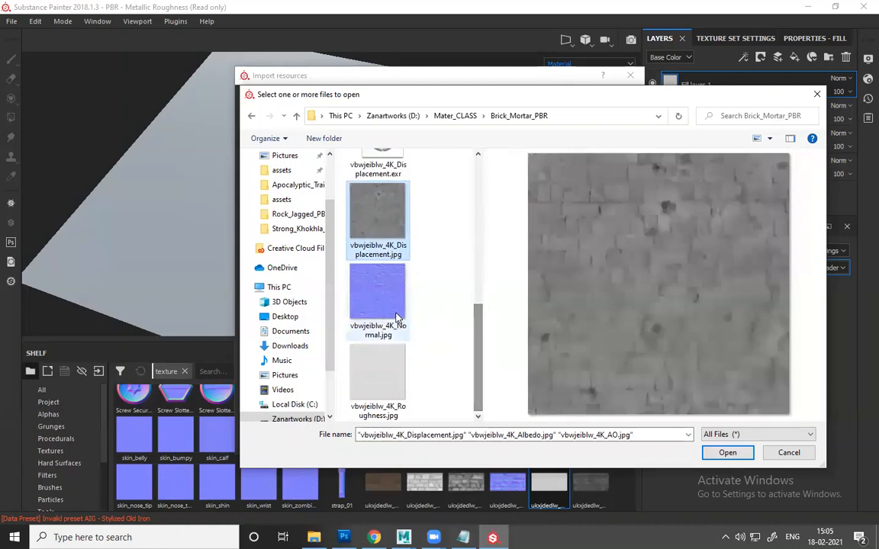
left_click(377, 294, "ctrl")
left_click(377, 374, "ctrl")
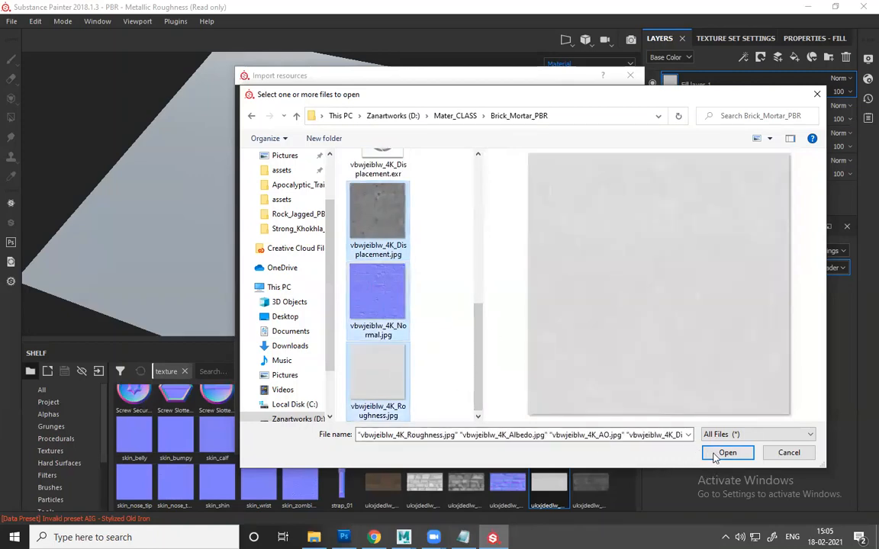
left_click(725, 453)
- Set the usage of all five brick maps to texture, choose the import destination and import them
left_click(603, 142)
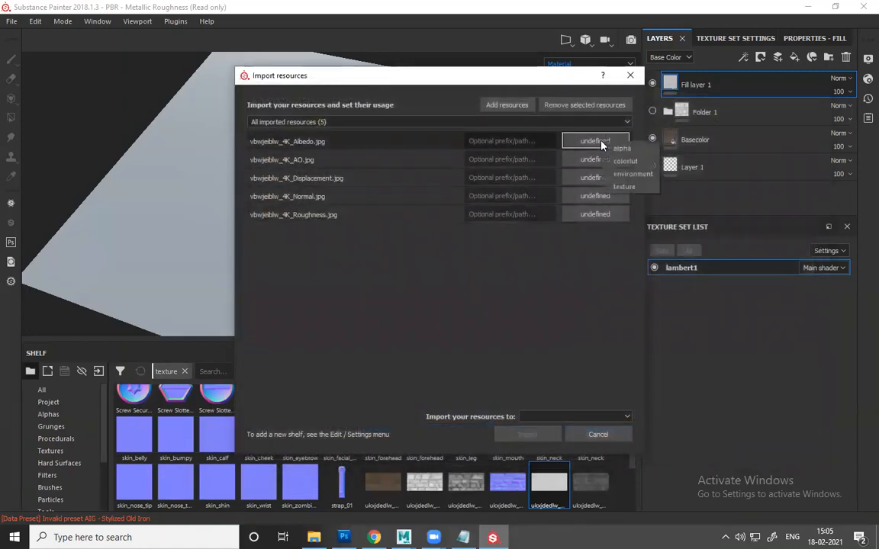
left_click(616, 184)
left_click(603, 160)
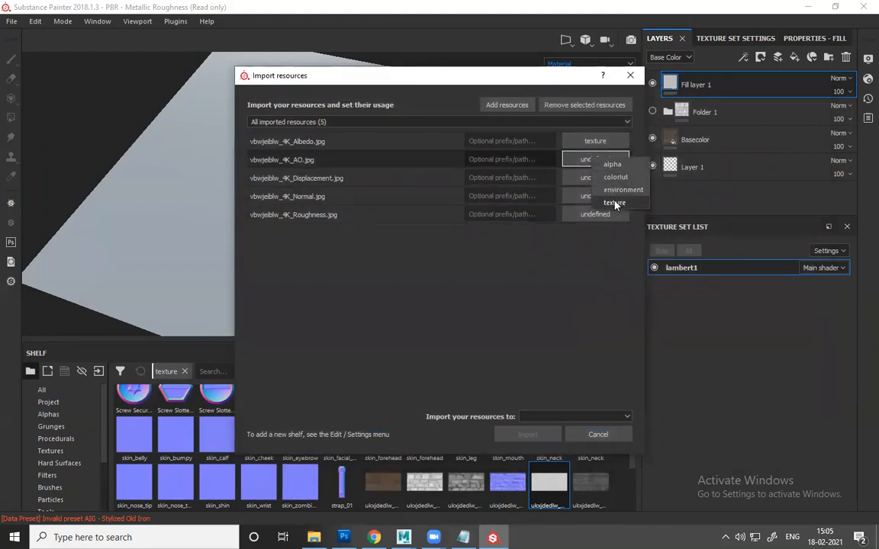
left_click(610, 202)
left_click(602, 178)
left_click(611, 220)
left_click(599, 198)
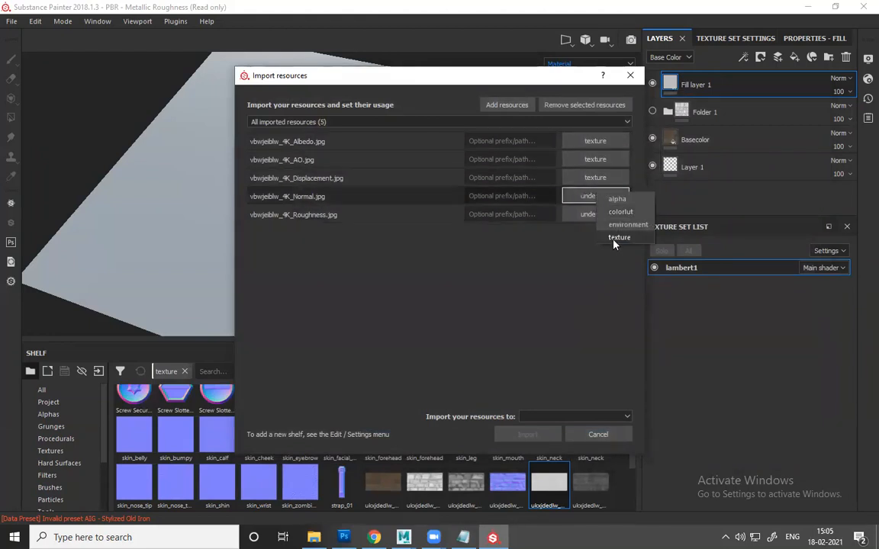
left_click(616, 245)
left_click(599, 215)
left_click(620, 265)
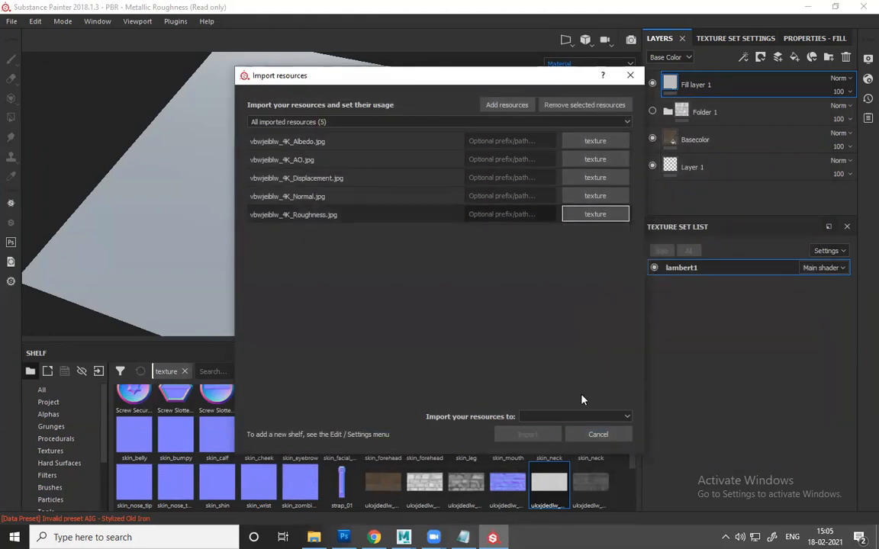
left_click(571, 416)
left_click(543, 427)
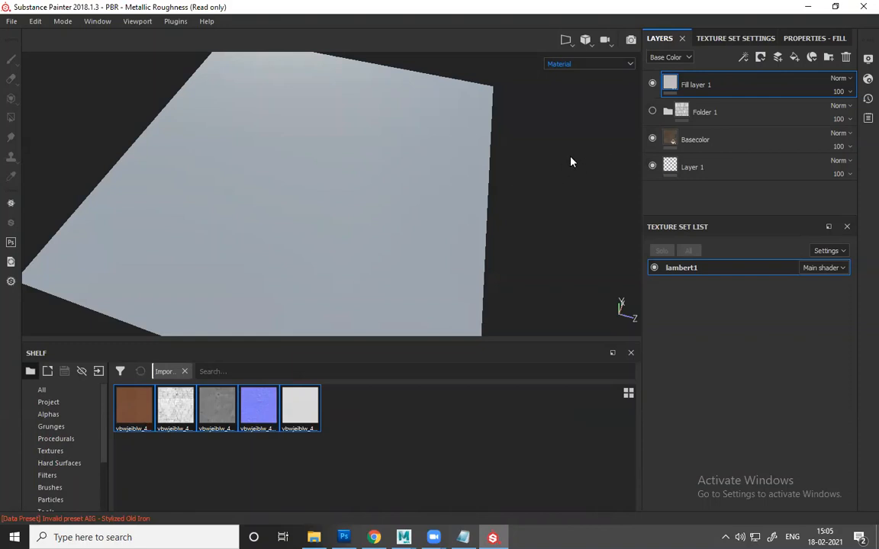
- Leave only the color channel enabled on Fill layer 1 and assign vbwjeiblw_4K_Albedo as its base color
left_click_drag(570, 161, 485, 198, "alt")
right_click(512, 194)
left_click(566, 290)
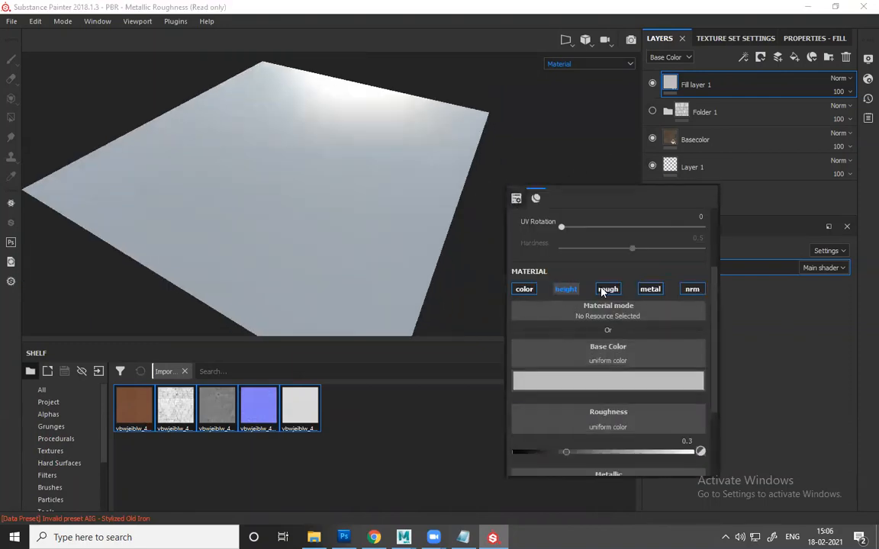
left_click(608, 289)
left_click(650, 289)
left_click(692, 289)
left_click_drag(128, 424, 557, 352)
scroll(347, 238, "down", 2)
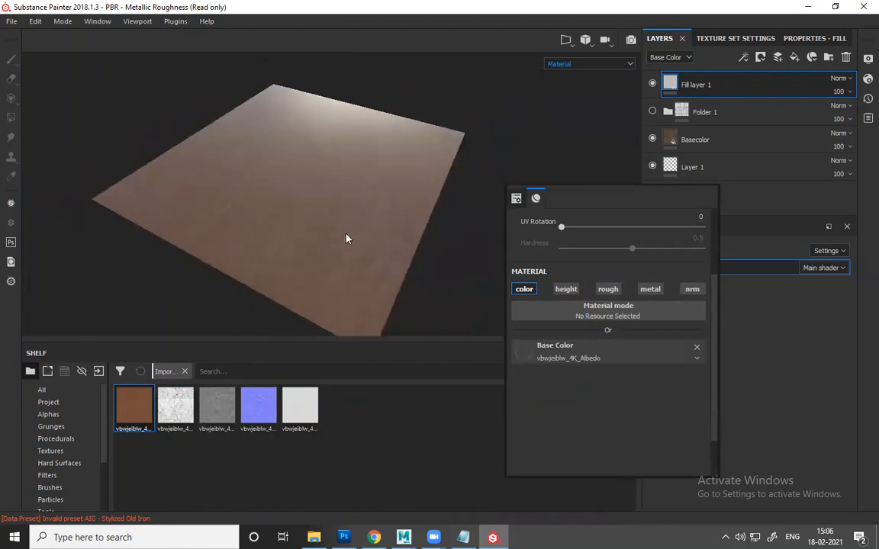
- Add a fill layer above the brick albedo layer and leave only its height channel enabled
scroll(352, 241, "up", 5)
left_click(355, 238)
left_click_drag(400, 237, 410, 194, "alt")
right_click(492, 225)
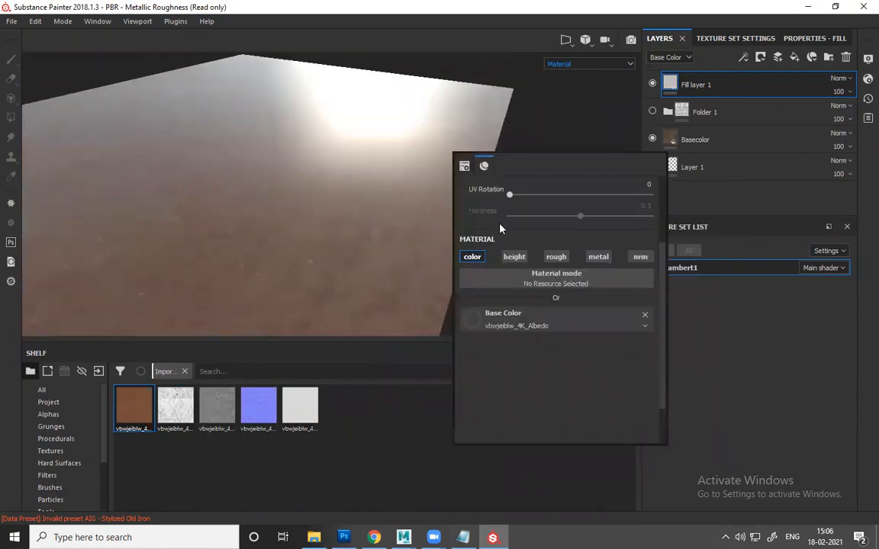
left_click_drag(536, 149, 719, 85)
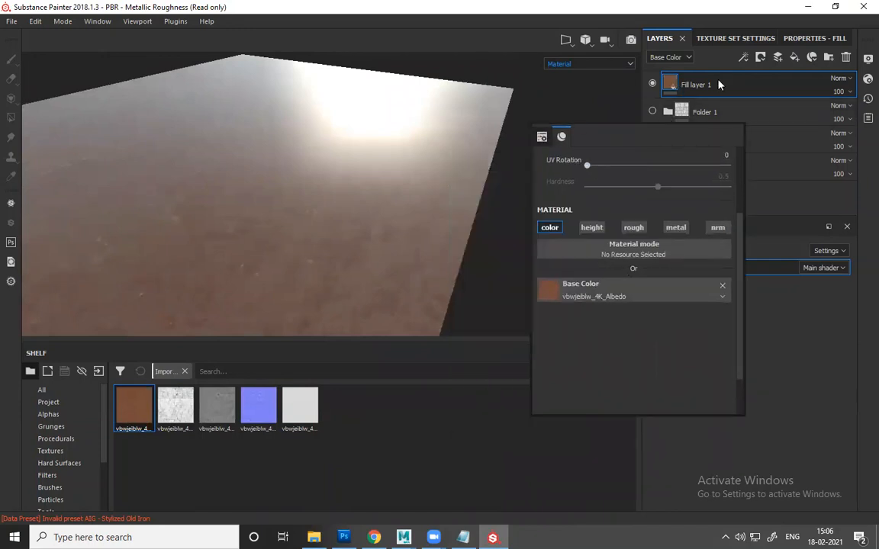
left_click(792, 59)
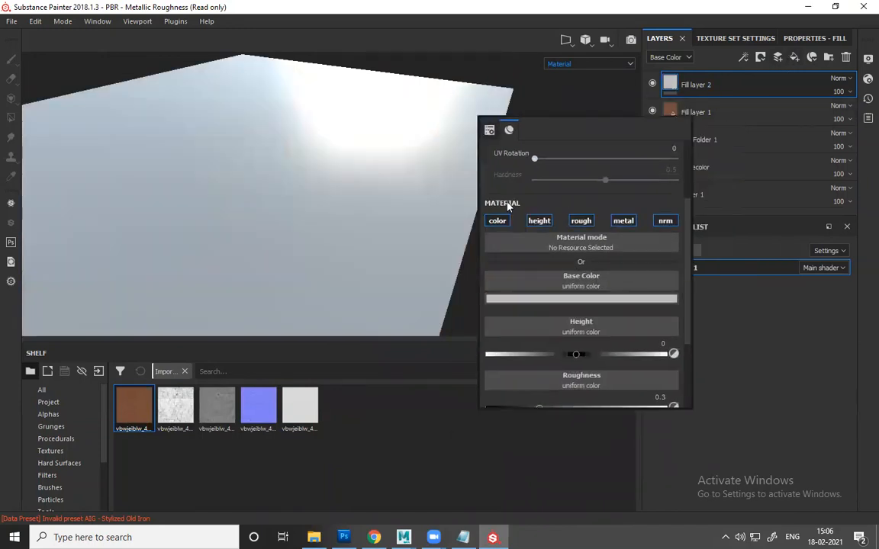
left_click(497, 221)
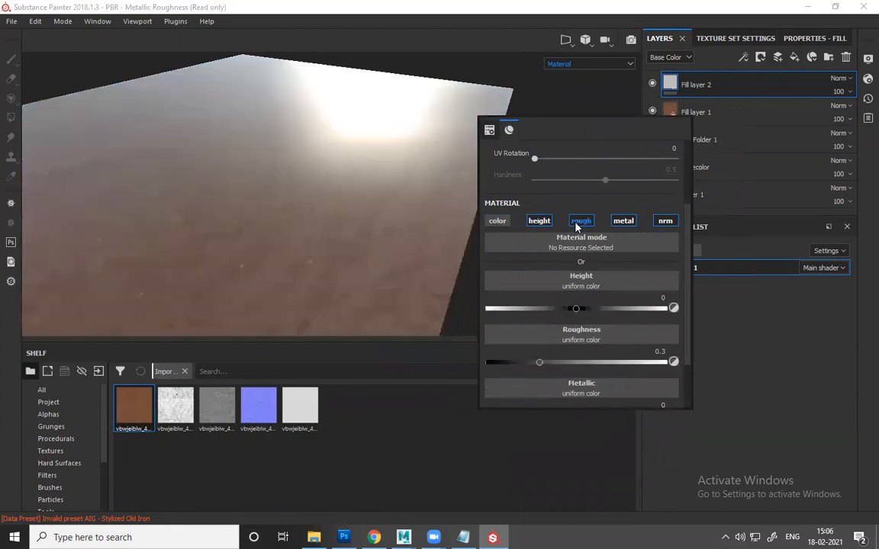
left_click(581, 221)
left_click(624, 220)
left_click(666, 221)
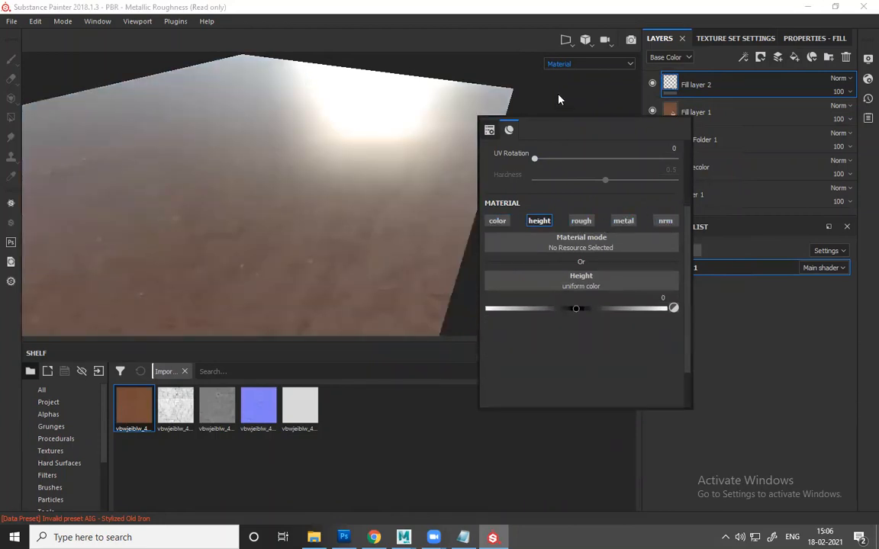
- Rename the new fill layer as Height
double_click(704, 85)
type("H")
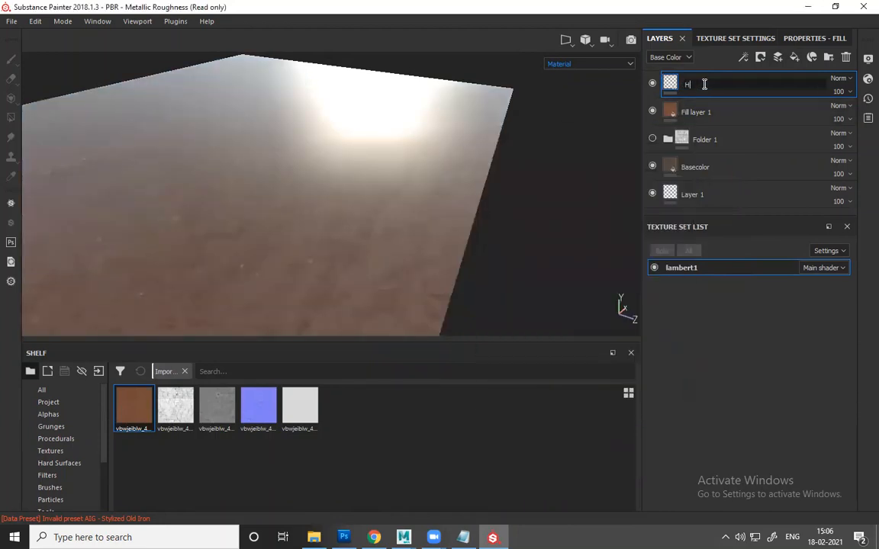
type("eight")
key("Return")
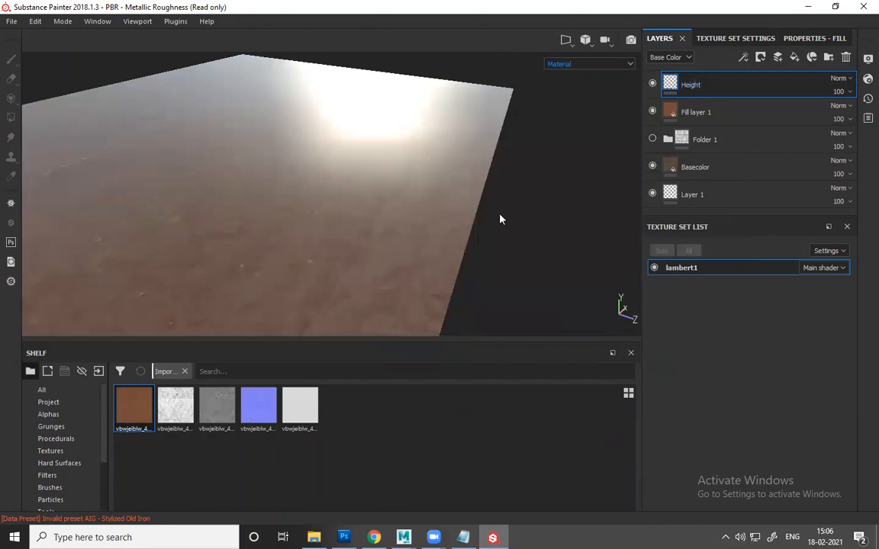
- Try a black mask on the Height layer with vbwjeiblw_4K_Displacement as the mask brush's grayscale
right_click(717, 90)
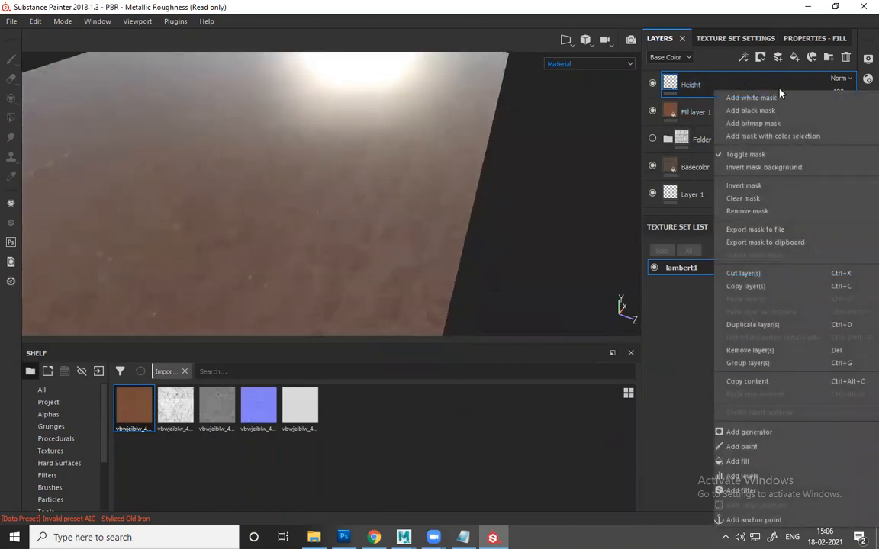
left_click(779, 112)
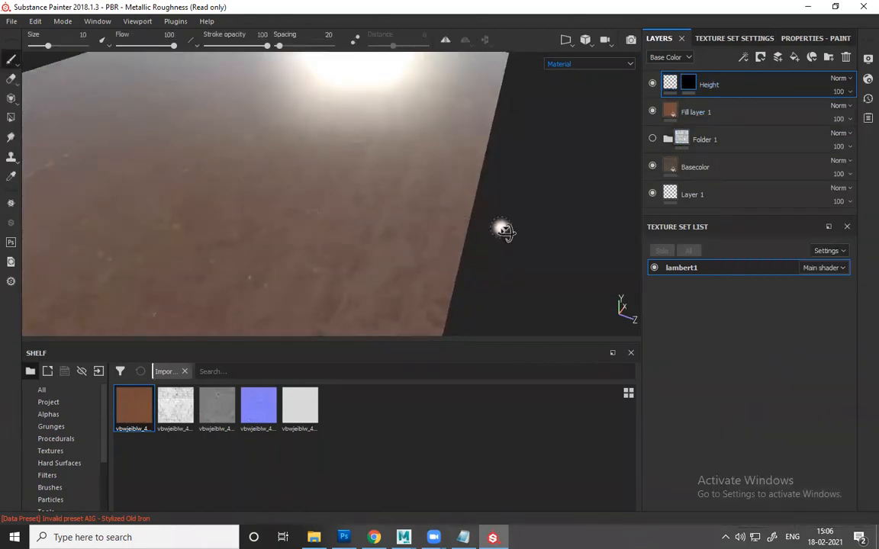
left_click_drag(551, 204, 522, 199, "alt")
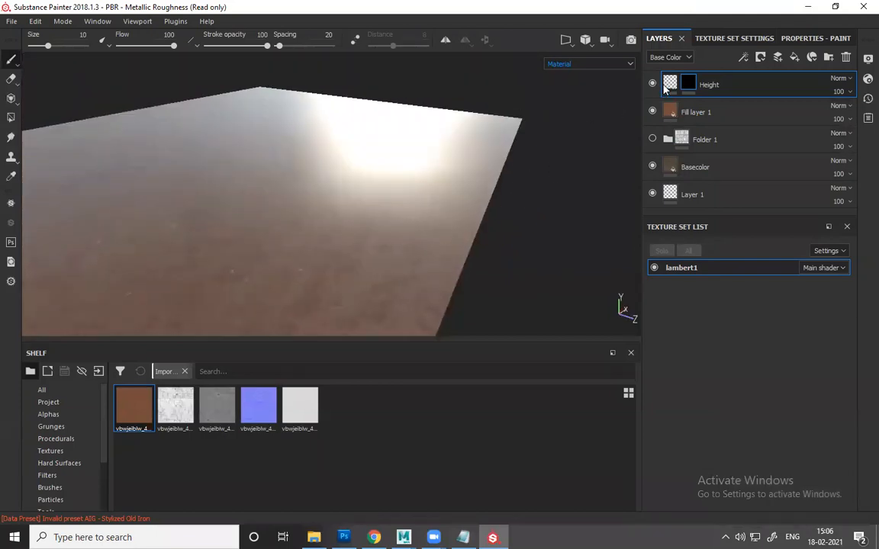
right_click(533, 291)
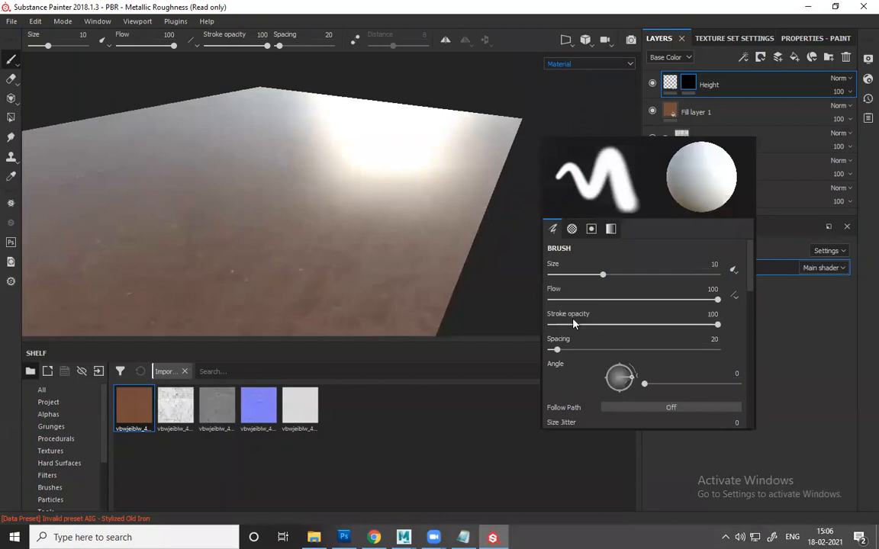
scroll(575, 324, "down", 10)
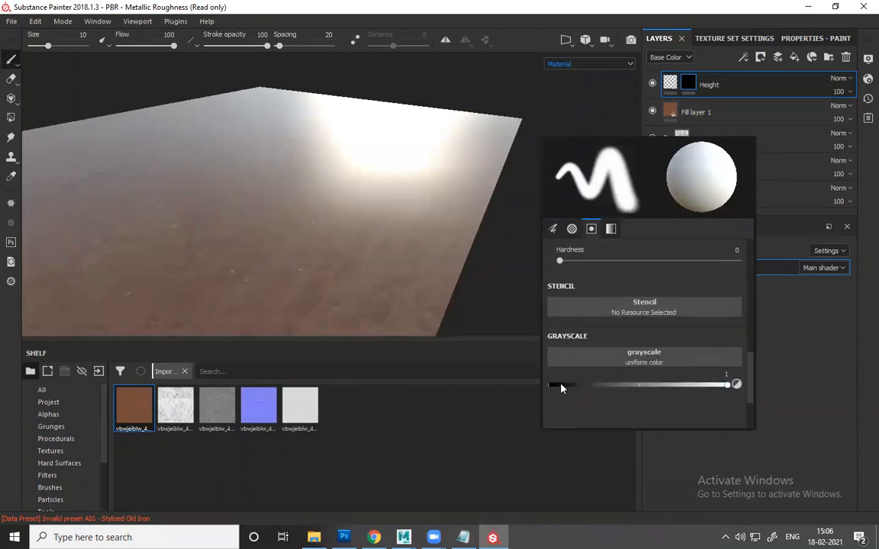
mouse_move(181, 425)
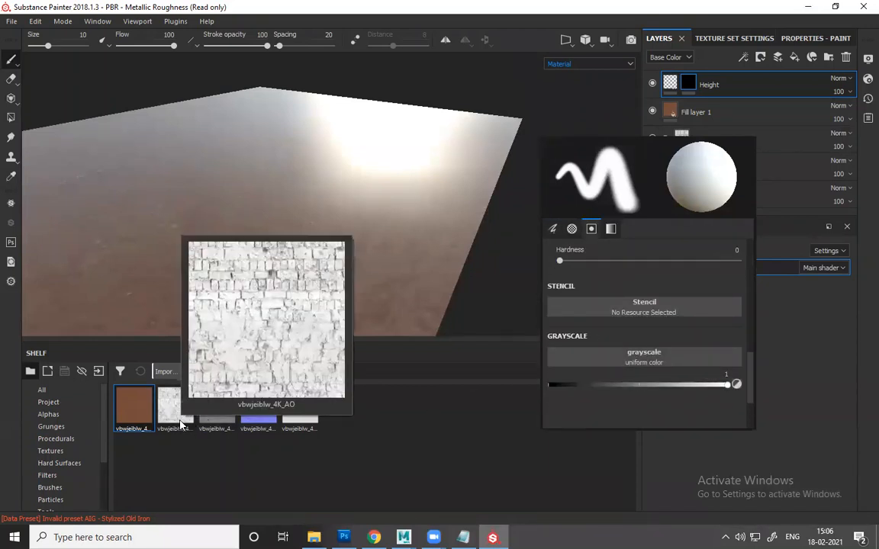
mouse_move(202, 425)
left_mouse_down()
mouse_move(660, 414)
mouse_move(634, 364)
left_mouse_up()
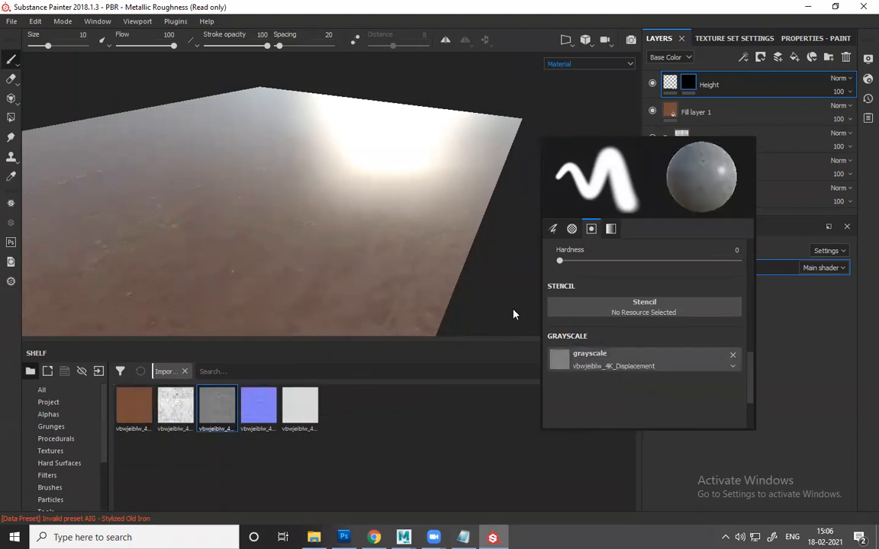
- Set the Height layer's uniform height to 0.1919 and clear the displacement map from the mask brush's grayscale
left_click(670, 81)
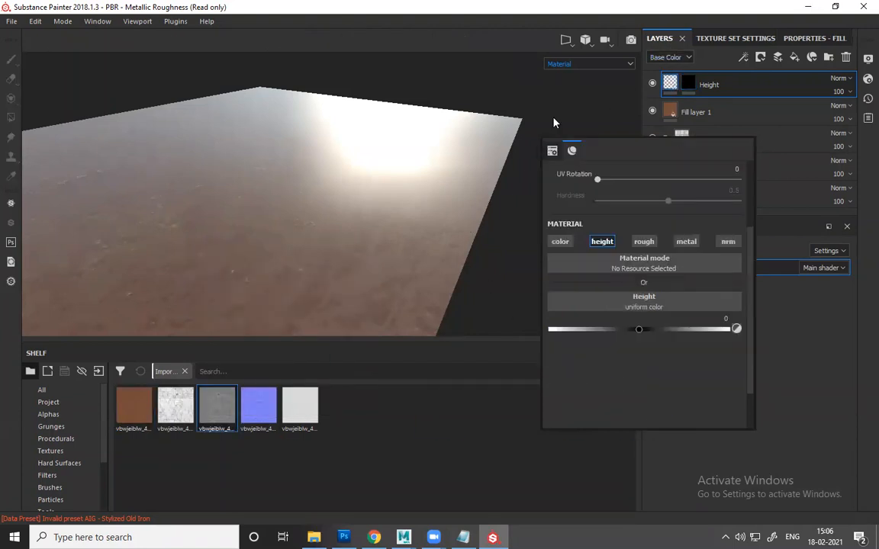
mouse_move(640, 333)
left_mouse_down()
mouse_move(690, 334)
mouse_move(658, 333)
left_mouse_up()
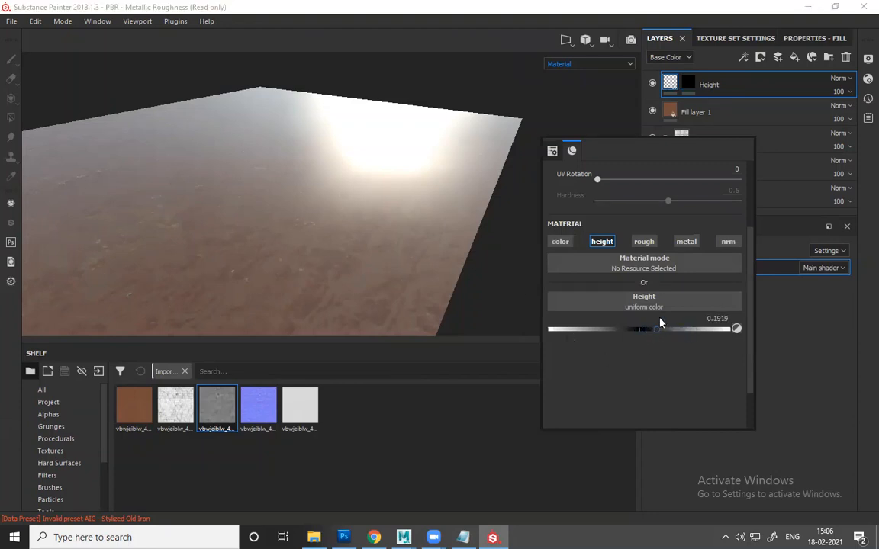
left_click(694, 84)
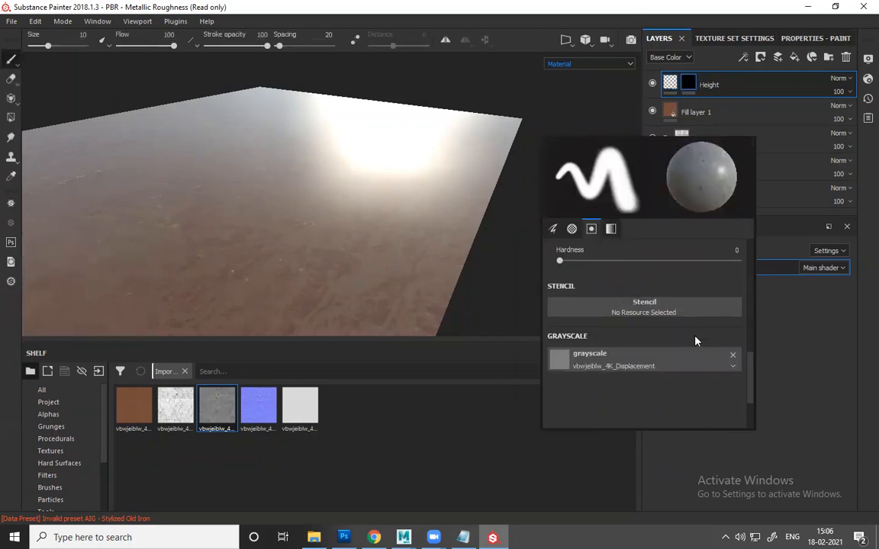
left_click(732, 354)
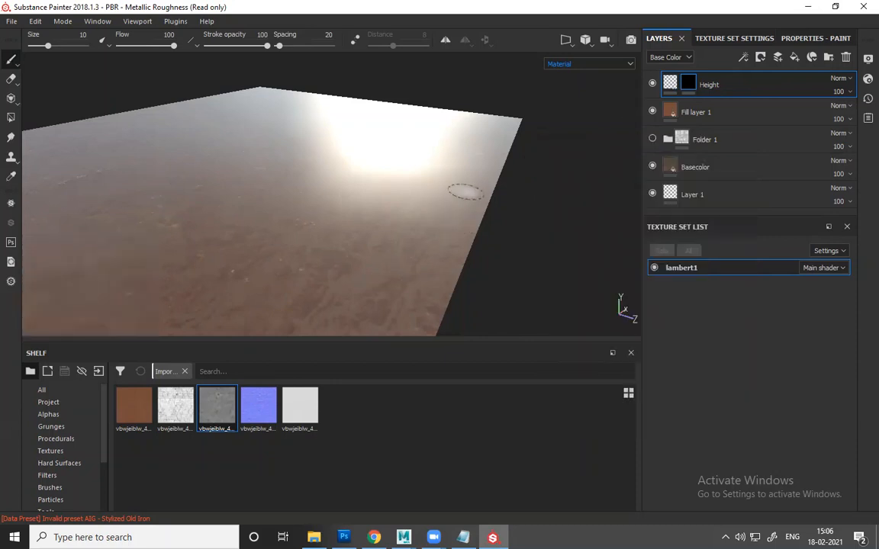
- Remove the black mask from the Height layer
scroll(462, 206, "up", 5)
scroll(443, 231, "down", 5)
scroll(442, 229, "up", 4)
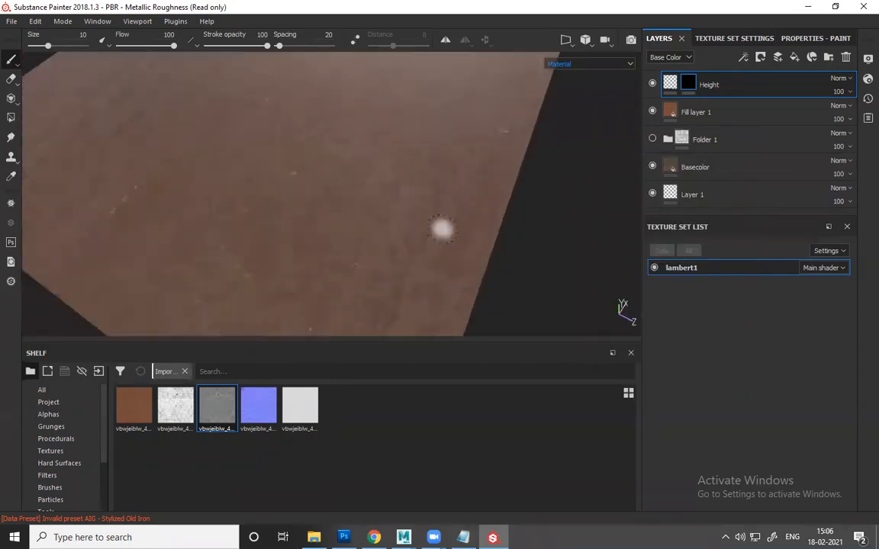
left_click_drag(441, 230, 492, 181, "alt")
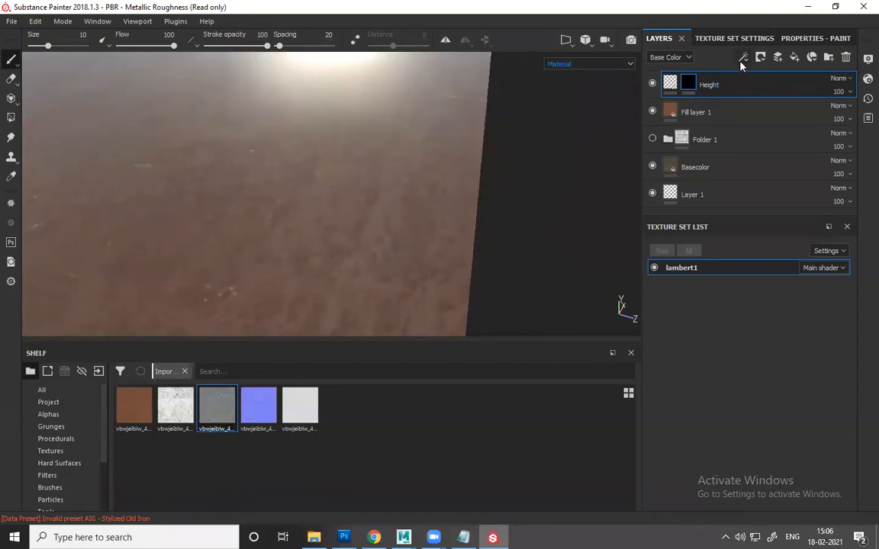
right_click(688, 84)
left_click(695, 87)
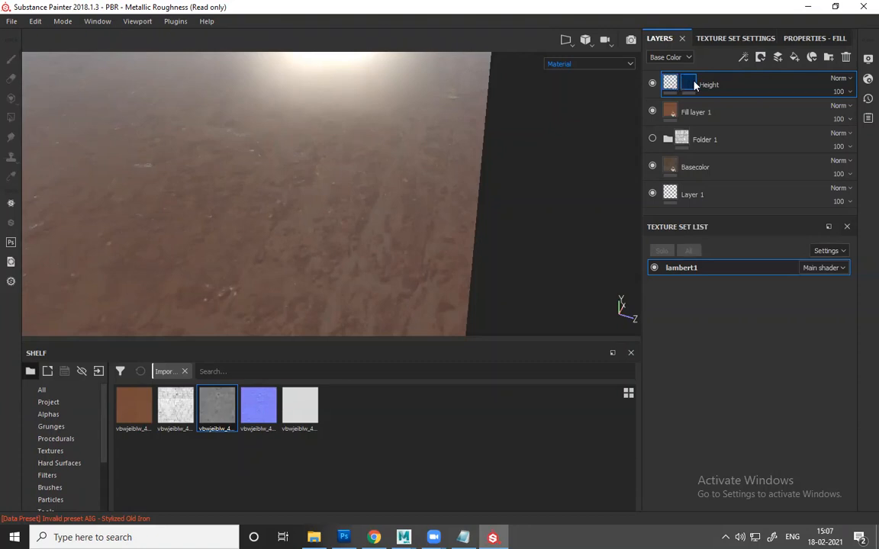
right_click(694, 85)
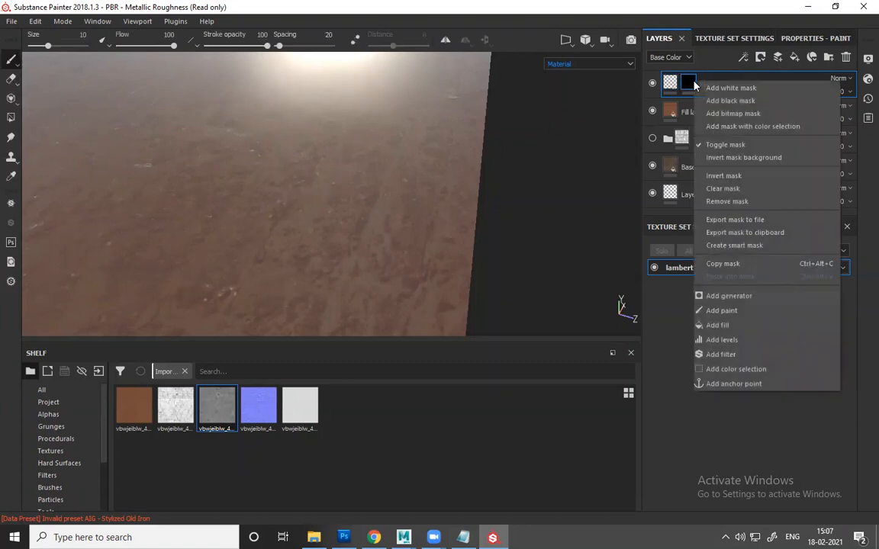
left_click(732, 201)
- Set the Height layer's uniform height value to 0.1044
mouse_move(551, 179)
left_mouse_down("alt")
mouse_move(381, 241)
mouse_move(489, 180)
left_mouse_up("alt")
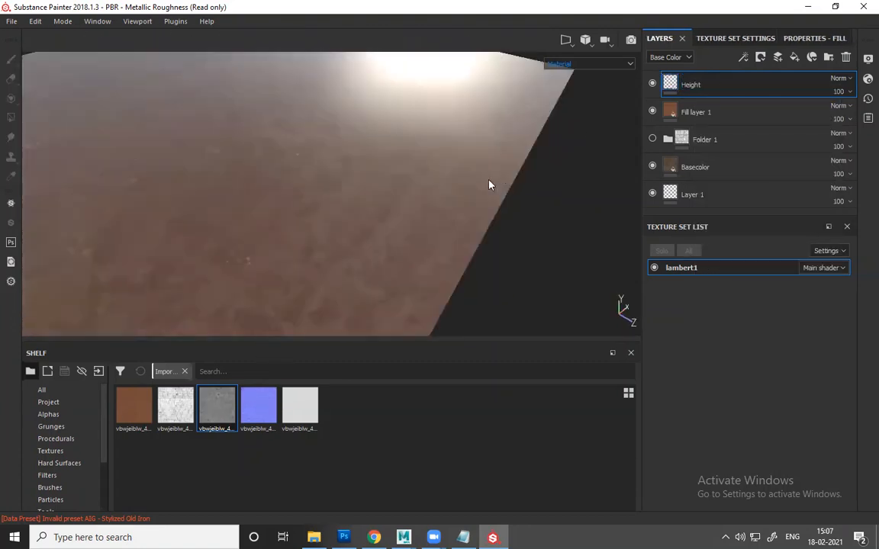
right_click(500, 169)
mouse_move(615, 363)
left_mouse_down()
mouse_move(584, 370)
mouse_move(608, 373)
left_mouse_up()
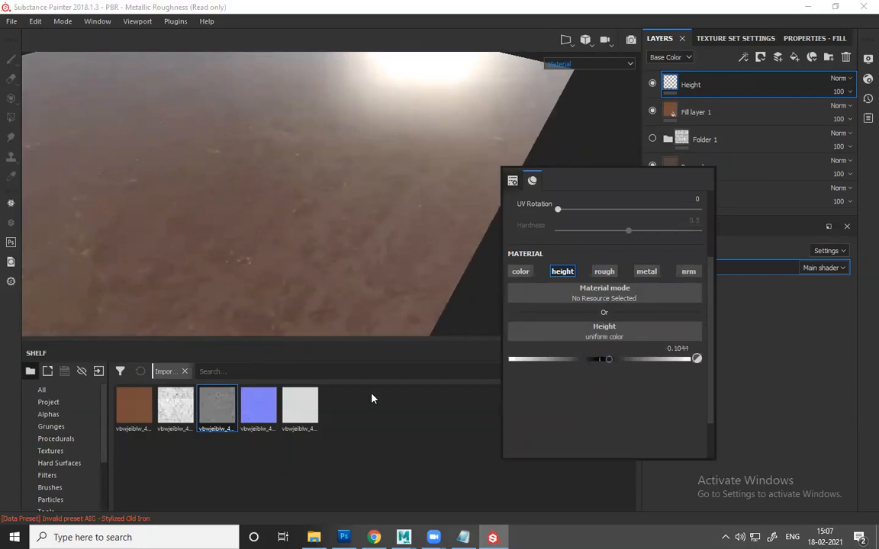
- Add a black mask to the Height layer and try to apply the vbwjeiblw_4K_Displacement map to it
left_click(550, 273)
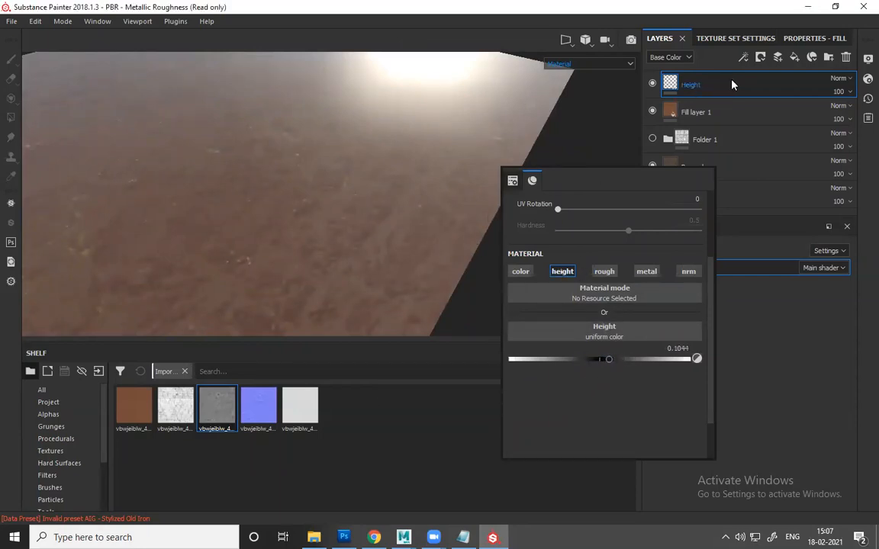
right_click(716, 81)
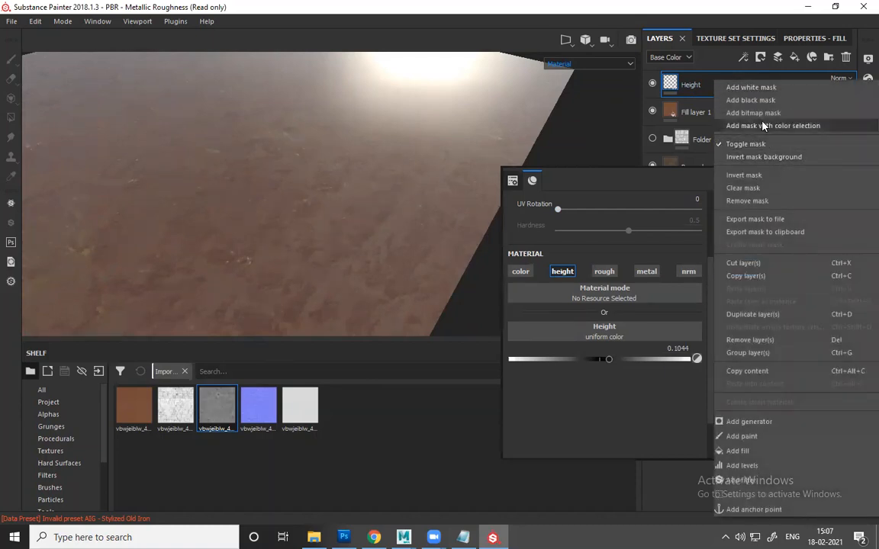
left_click(759, 100)
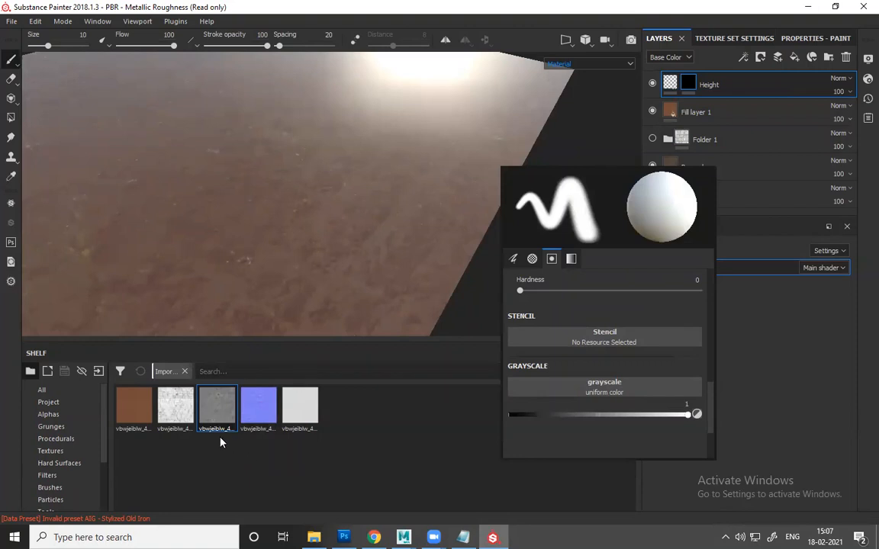
mouse_move(214, 424)
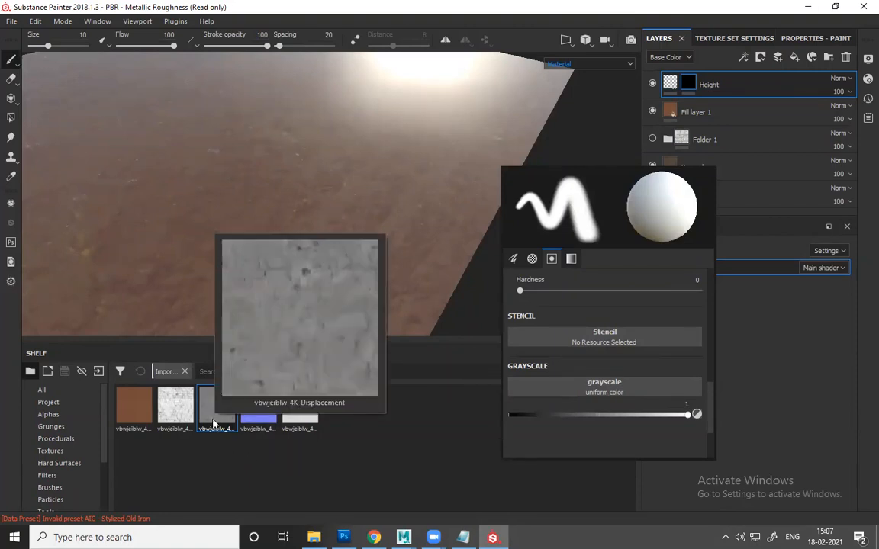
mouse_move(214, 424)
left_mouse_down()
mouse_move(640, 137)
mouse_move(632, 405)
mouse_move(657, 388)
mouse_move(592, 392)
mouse_move(694, 84)
mouse_move(674, 143)
mouse_move(724, 318)
mouse_move(667, 93)
mouse_move(666, 113)
left_mouse_up()
left_click(670, 83)
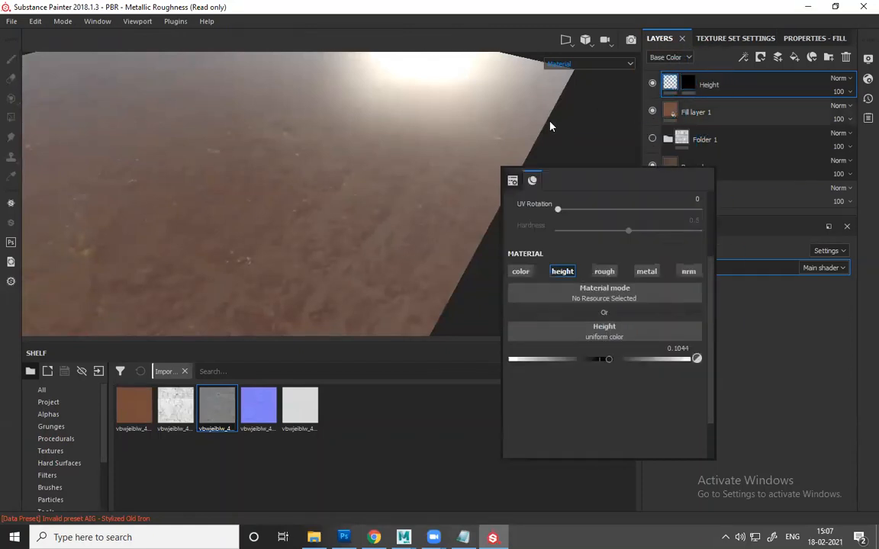
- Try the Height layer's fill with the color and height channels switched off
right_click(551, 123)
left_click(565, 220)
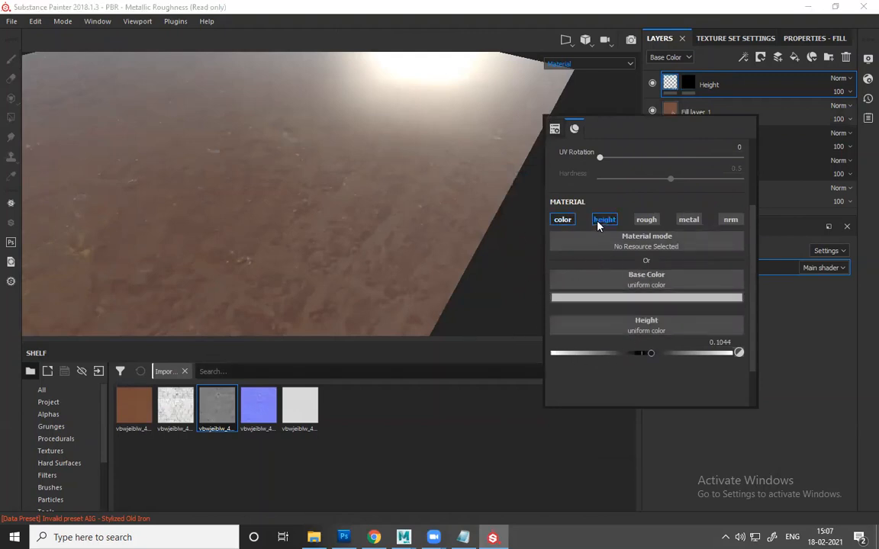
left_click(602, 220)
left_click(556, 224)
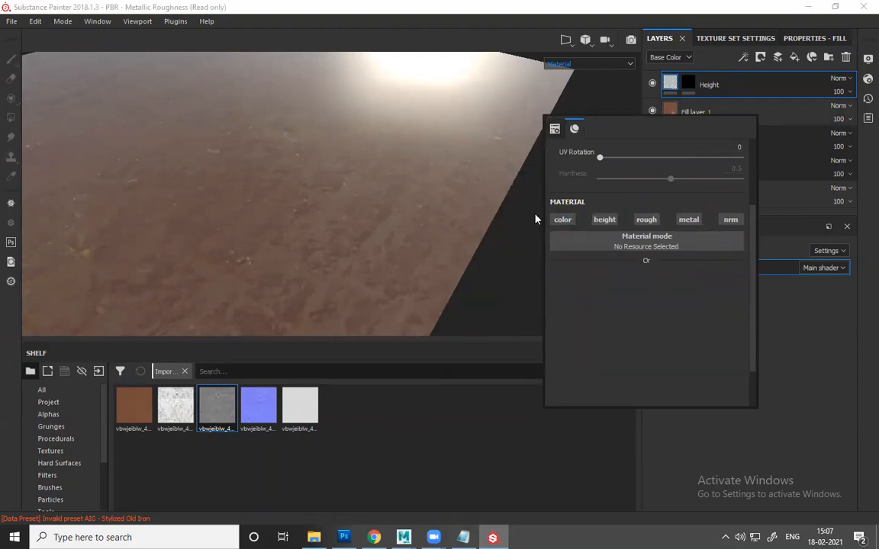
scroll(451, 220, "down", 5)
scroll(336, 147, "up", 6)
left_click(390, 213)
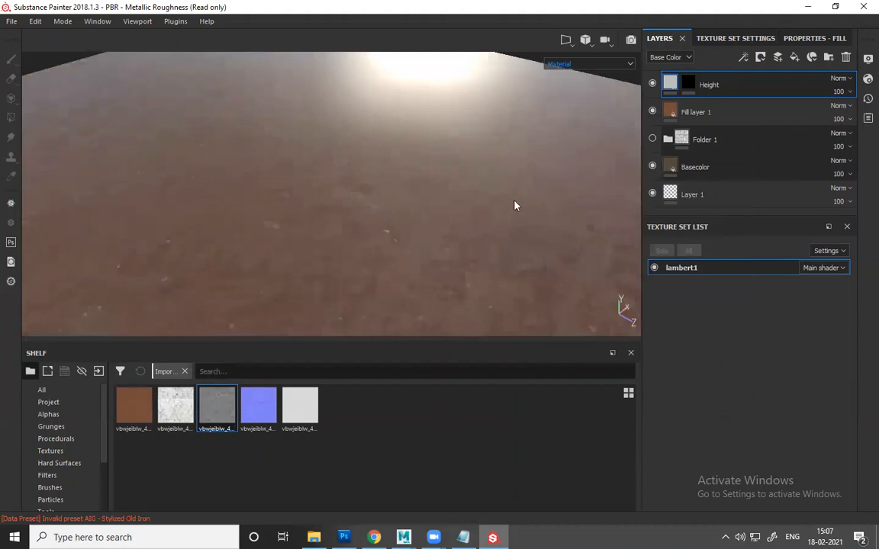
- Hide the Height layer and Fill layer 1, and display Folder 1 with its AO layer turned off
left_click(652, 84)
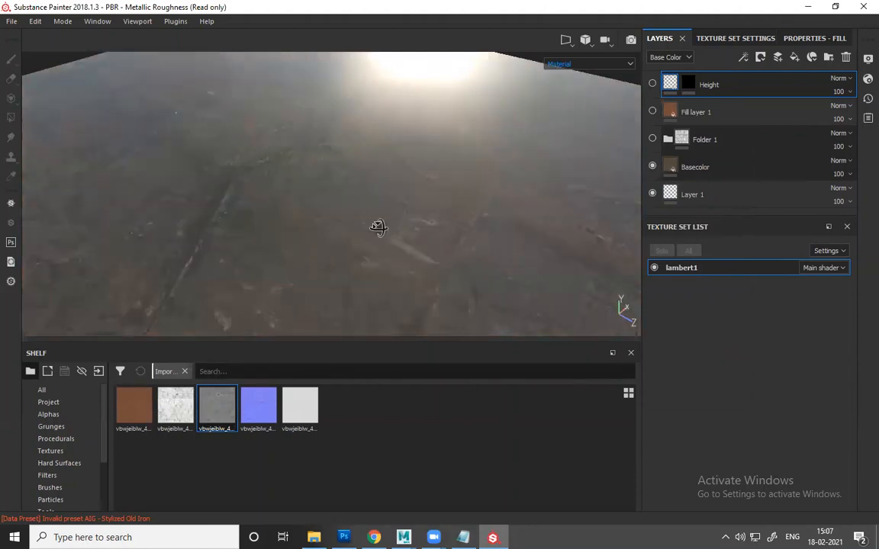
left_click(653, 139)
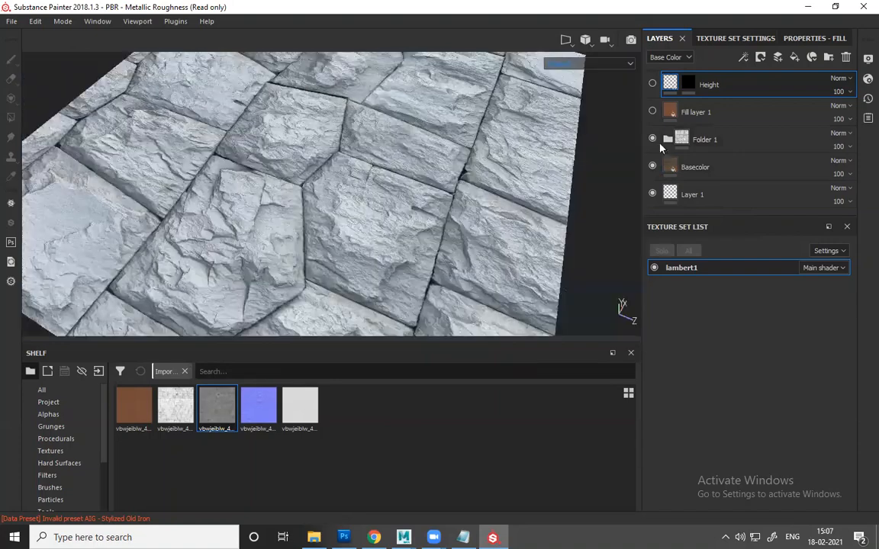
left_click(667, 139)
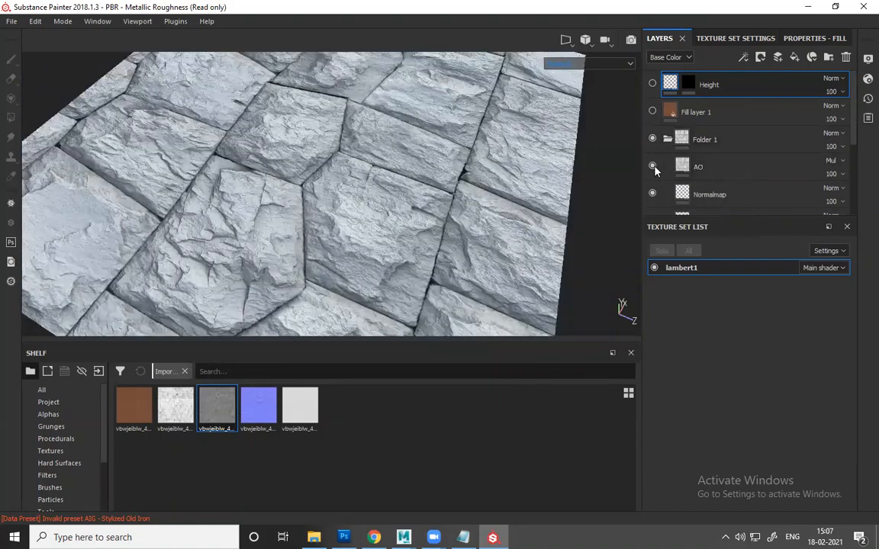
left_click(653, 166)
left_click(653, 166)
left_click(814, 169)
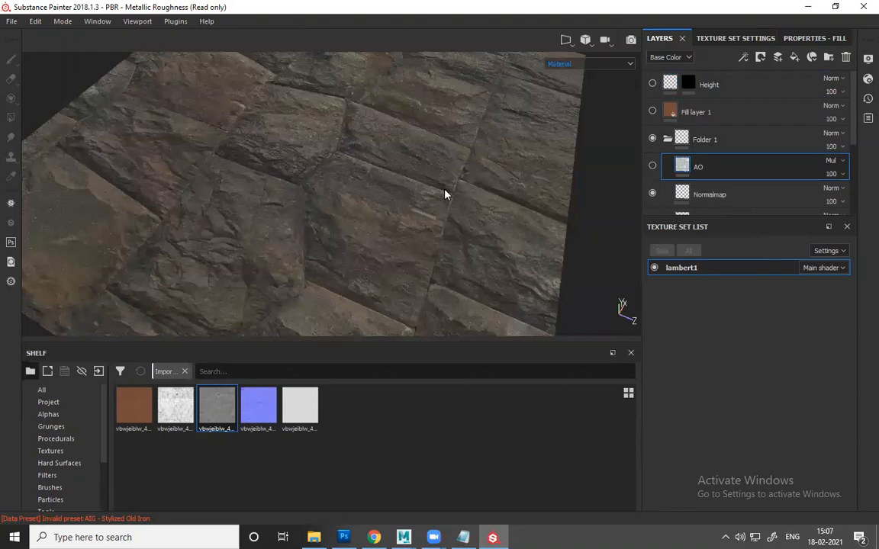
left_click_drag(446, 193, 483, 226, "alt")
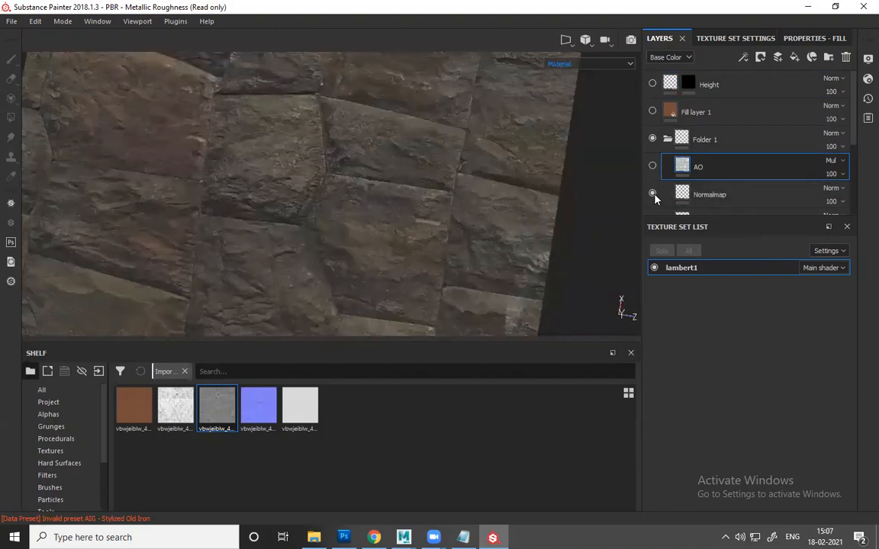
left_click_drag(390, 204, 392, 185, "alt")
right_click_drag(858, 381, 374, 423, "alt")
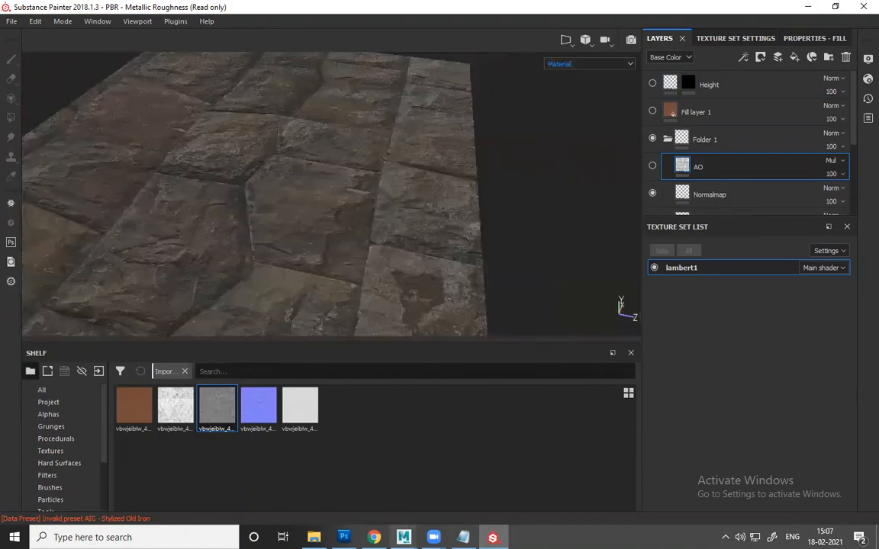
- Switch to Maya and delete the construction history of pPlane1
mouse_move(403, 537)
left_click(469, 480)
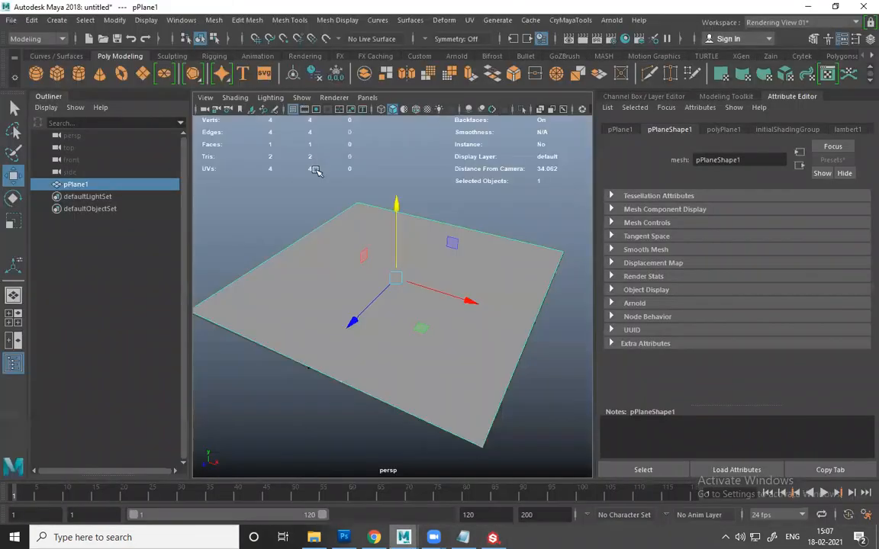
left_click_drag(316, 171, 335, 160, "alt")
scroll(355, 185, "up", 5)
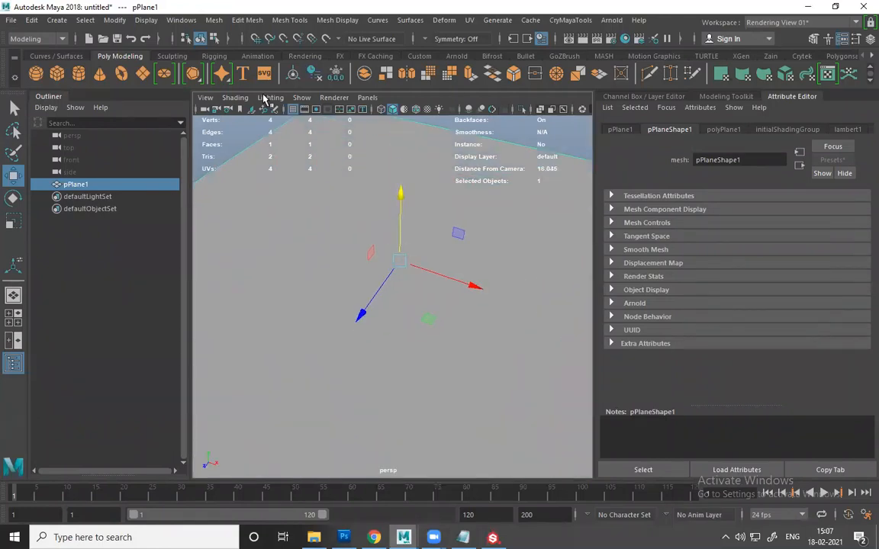
left_click(312, 73)
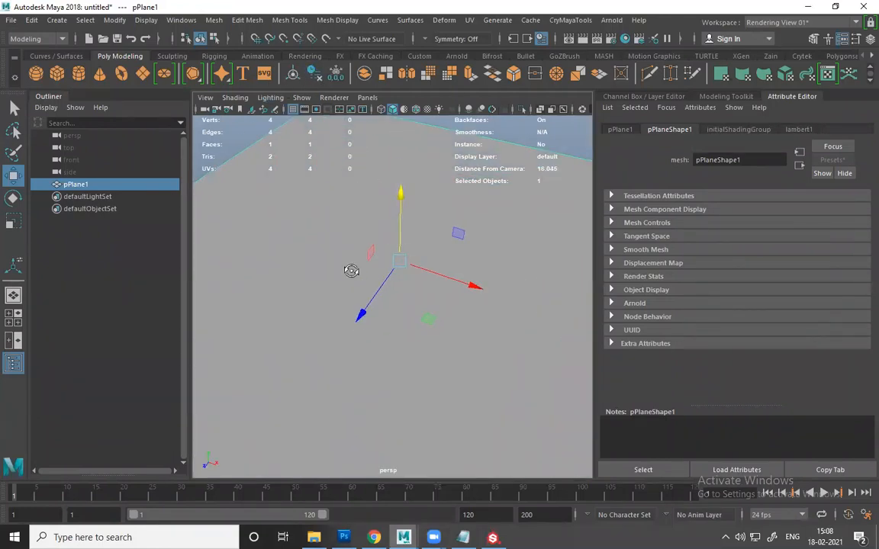
scroll(374, 271, "down", 5)
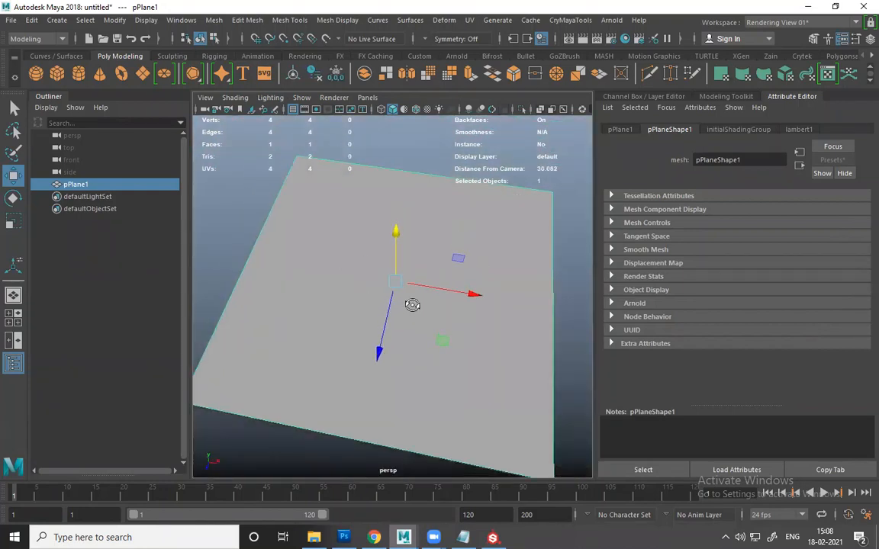
- Move pPlane1 slightly upward along the Y axis so it sits above the grid
left_click_drag(412, 304, 373, 277, "alt")
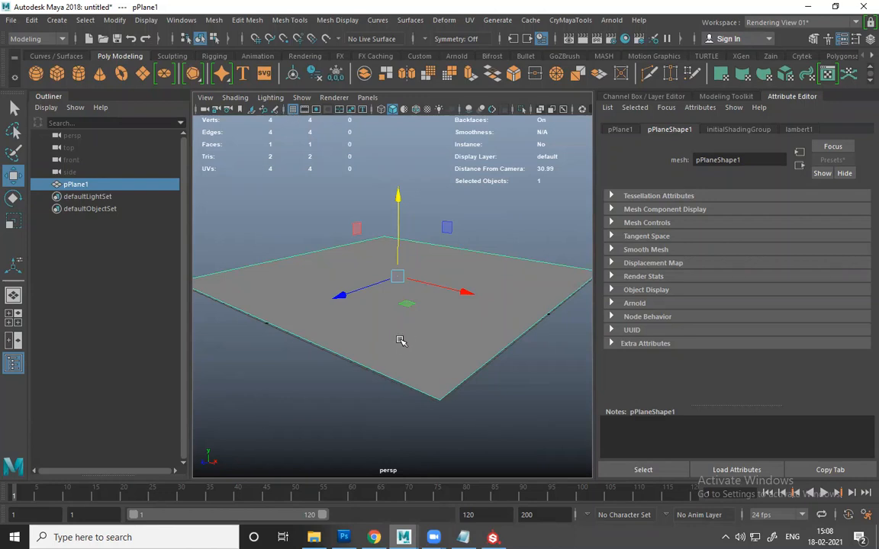
scroll(377, 264, "up", 4)
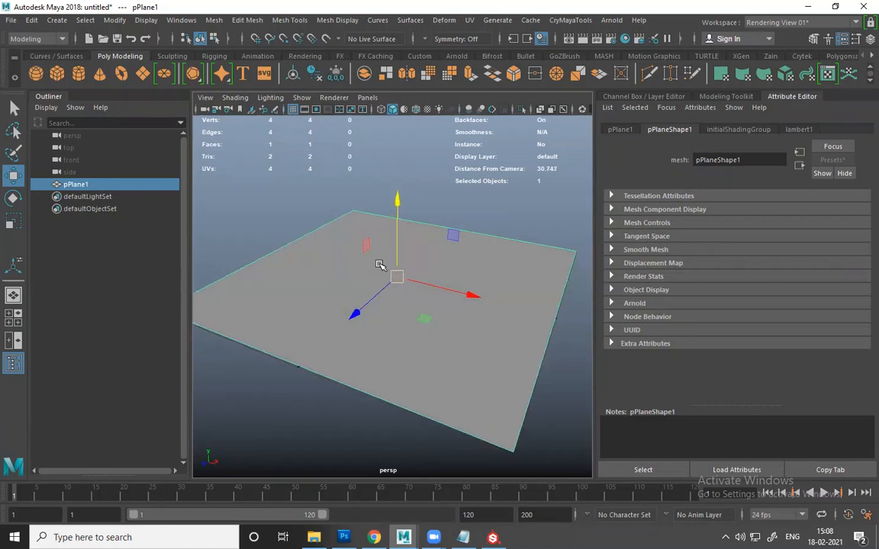
scroll(435, 248, "down", 4)
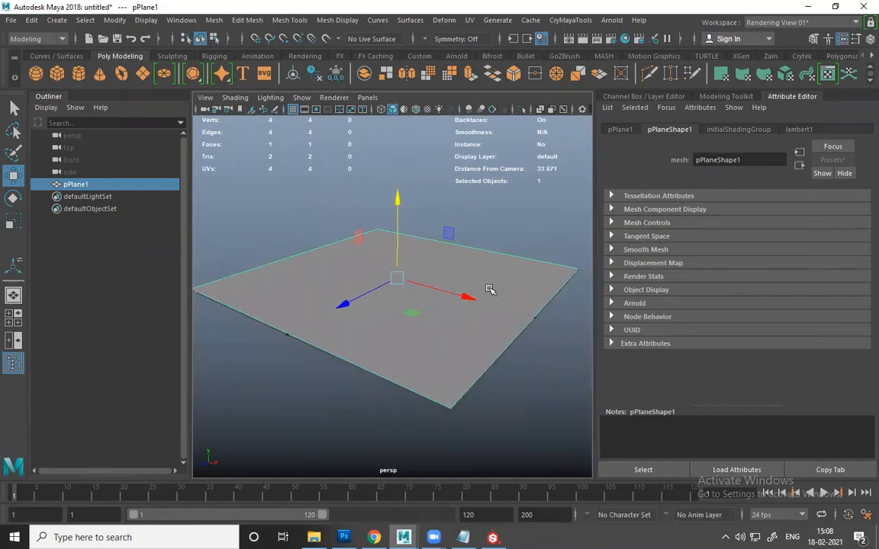
left_click_drag(398, 224, 395, 197)
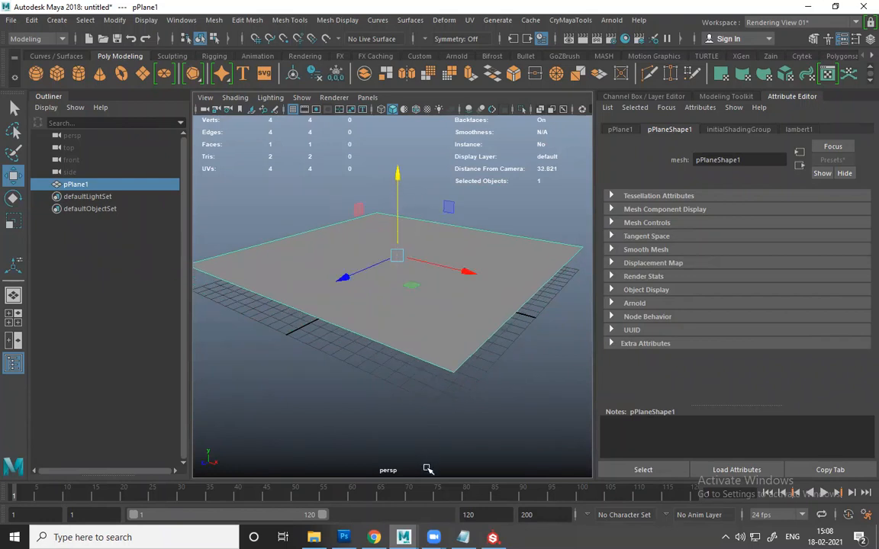
- Switch back to Substance Painter and make the AO layer in Folder 1 visible again, leaving its blend mode at Multiply
mouse_move(434, 537)
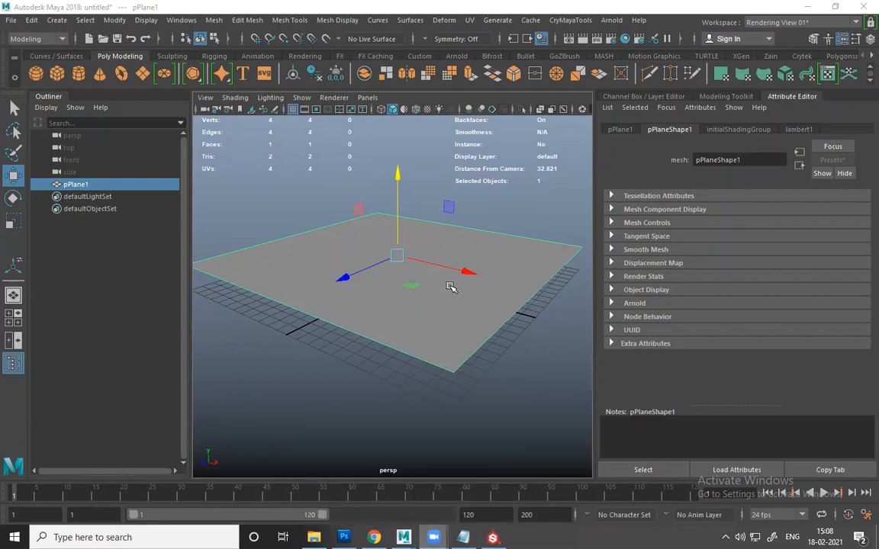
left_click(492, 537)
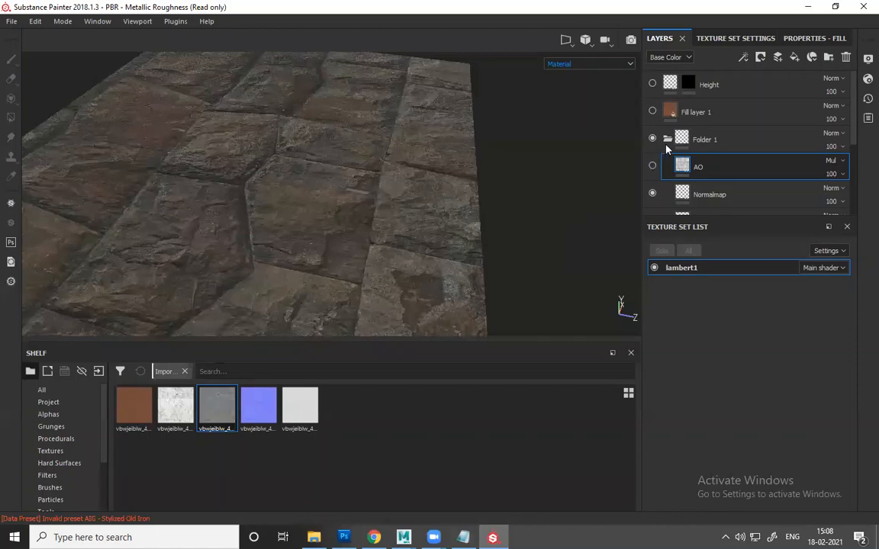
left_click(667, 140)
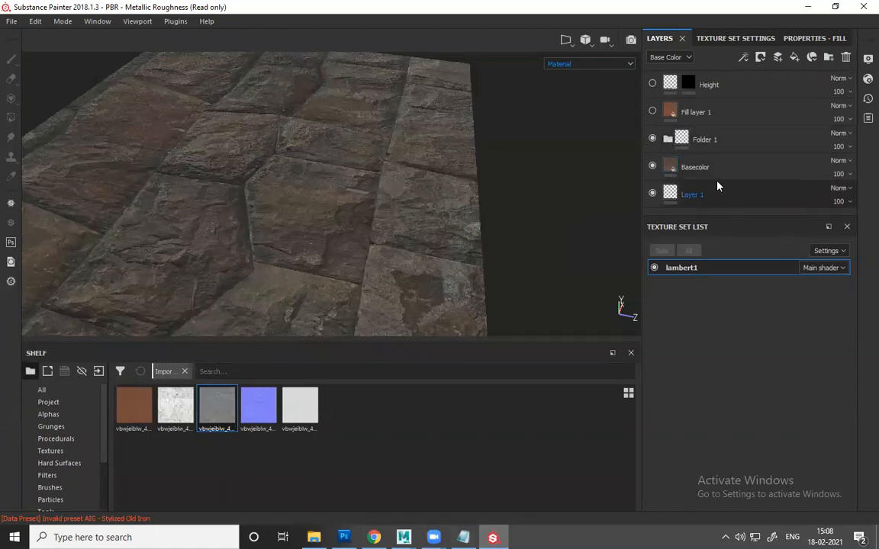
left_click(668, 140)
left_click(653, 166)
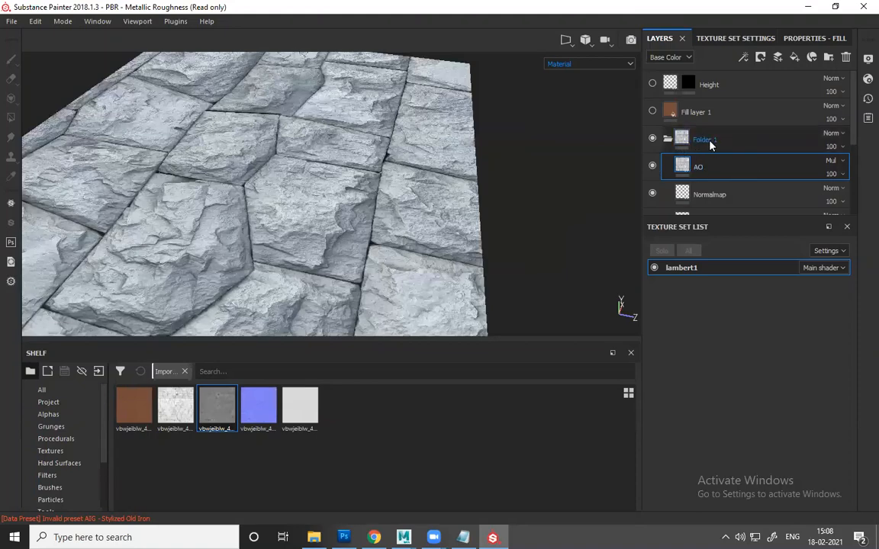
left_click(832, 161)
left_click(805, 53)
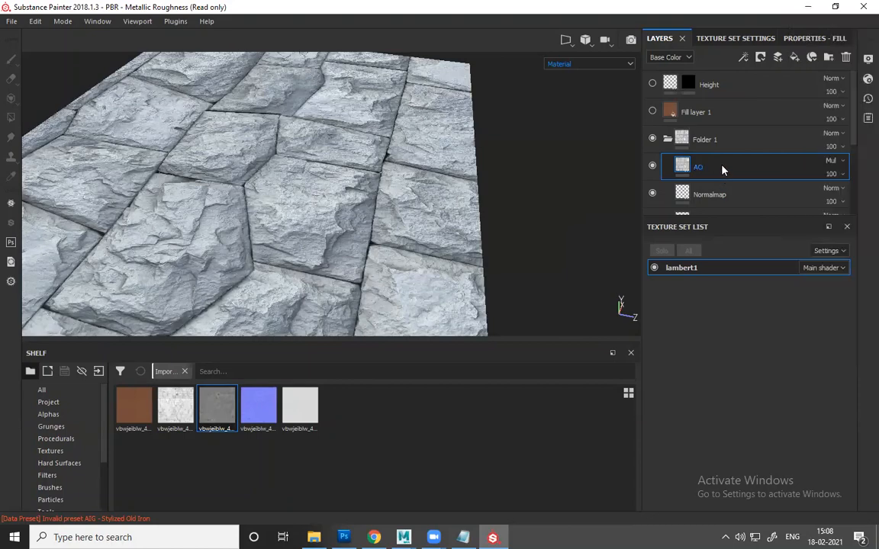
- Undo the layer edits back through the brick fill layers to the ungrouped stone layer stack
key("ctrl+z")
key("ctrl+z")
key("ctrl+z")
key("ctrl+z")
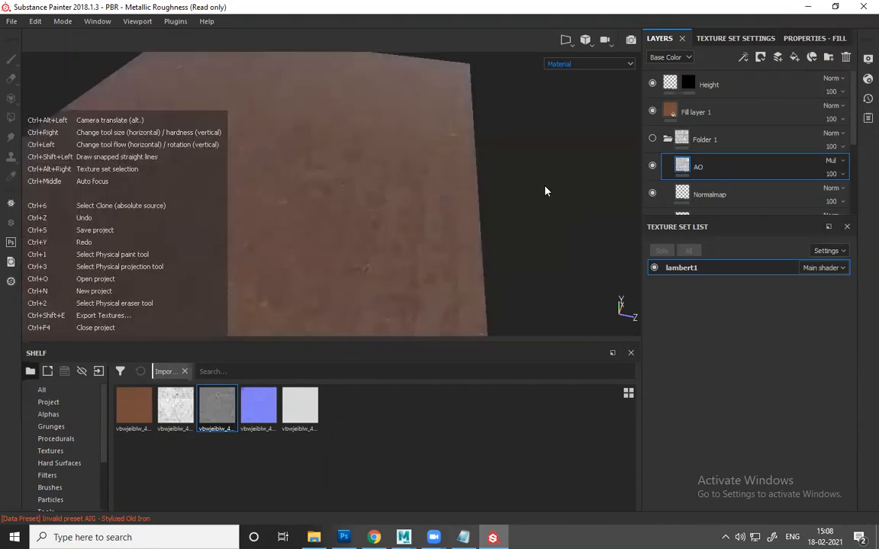
key("ctrl+z")
key("ctrl+z")
key("ctrl+z")
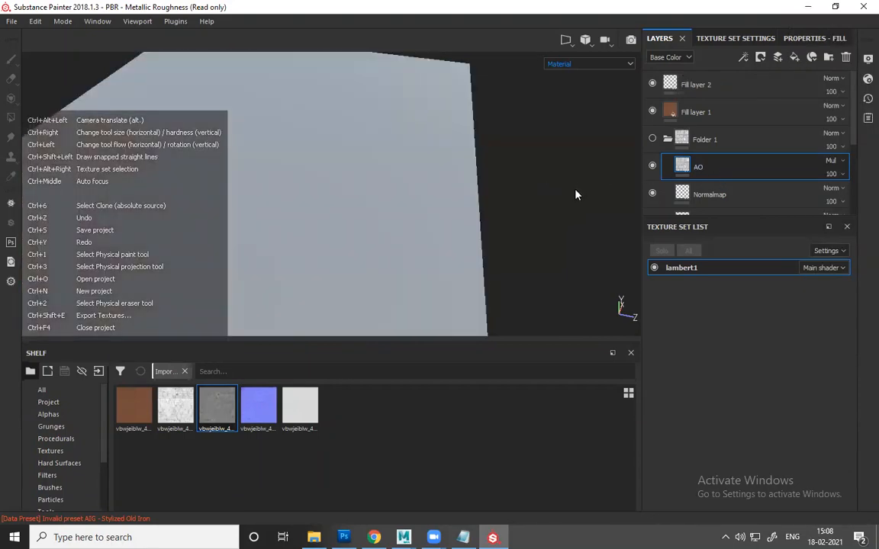
key("ctrl+z")
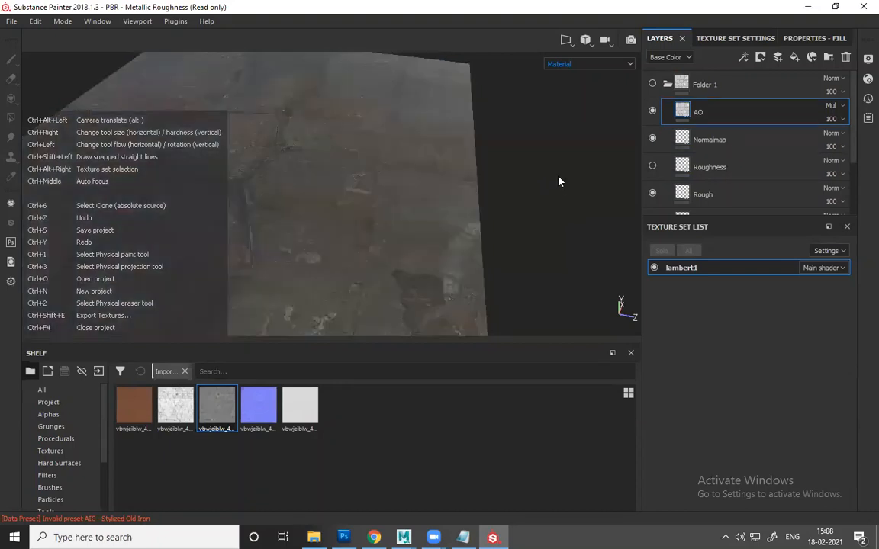
key("ctrl+z")
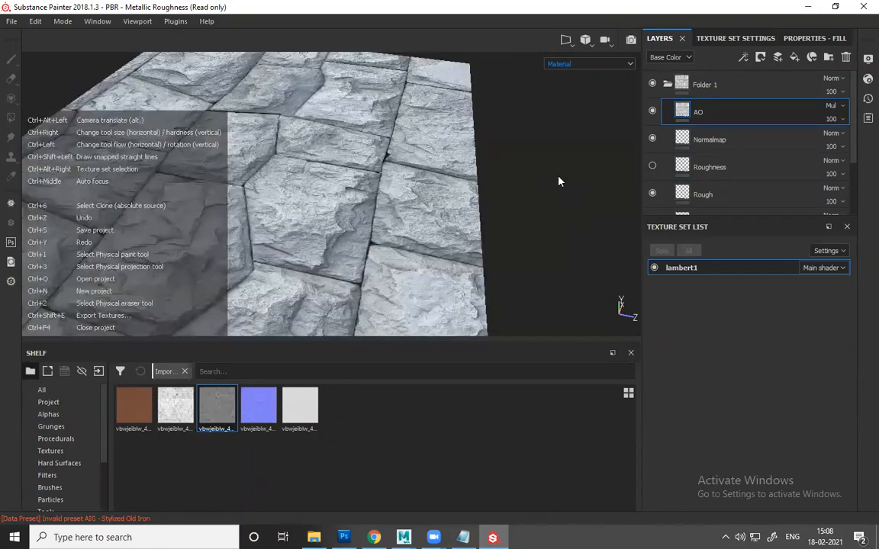
key("ctrl+z")
- Make the Rough layer visible and compare the stone surface with the Height layer hidden and shown
scroll(471, 197, "down", 4)
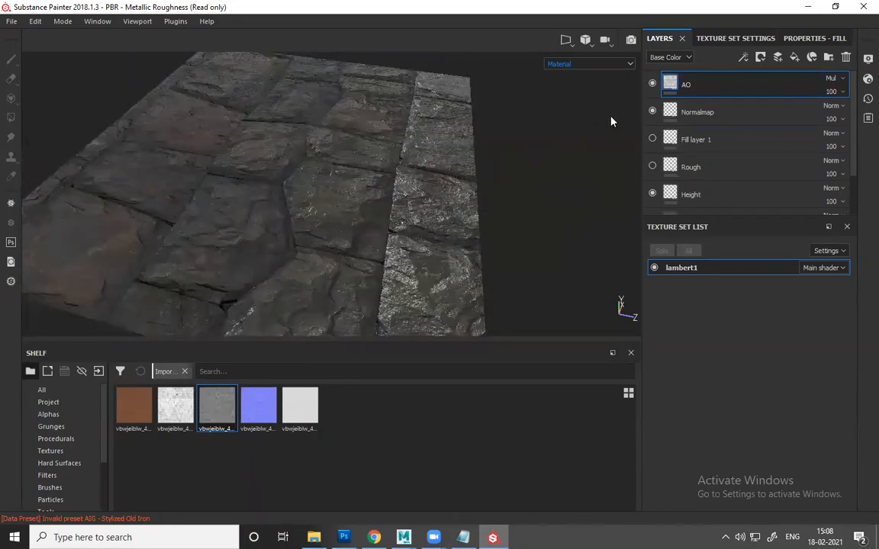
left_click(653, 166)
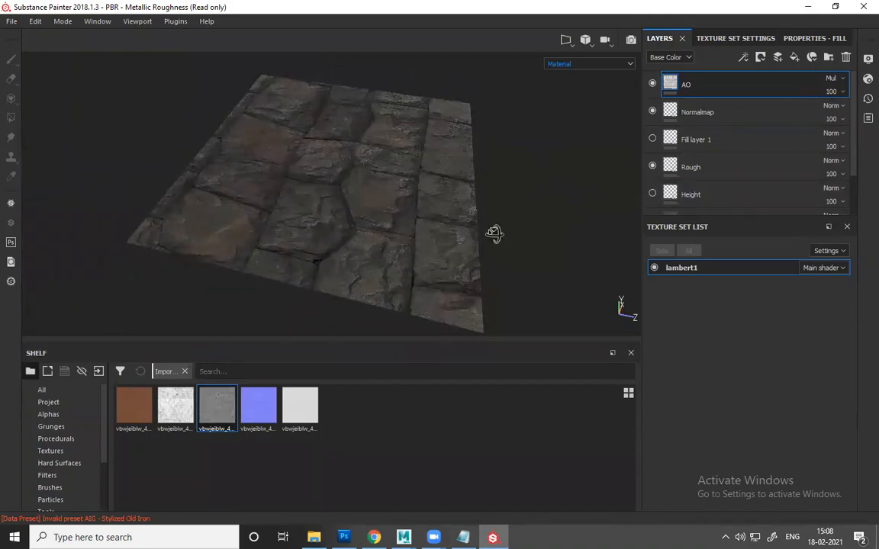
left_click_drag(494, 236, 388, 223, "alt")
scroll(298, 184, "up", 4)
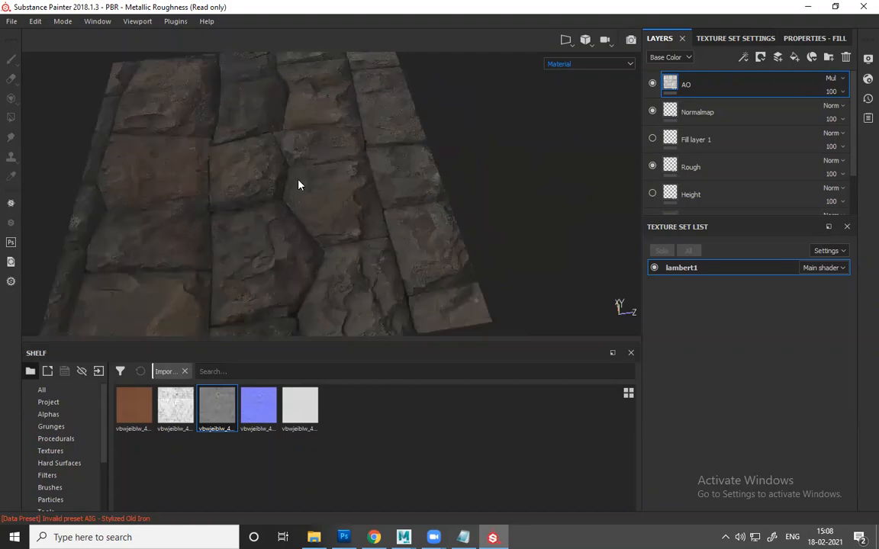
left_click_drag(299, 190, 284, 162, "alt")
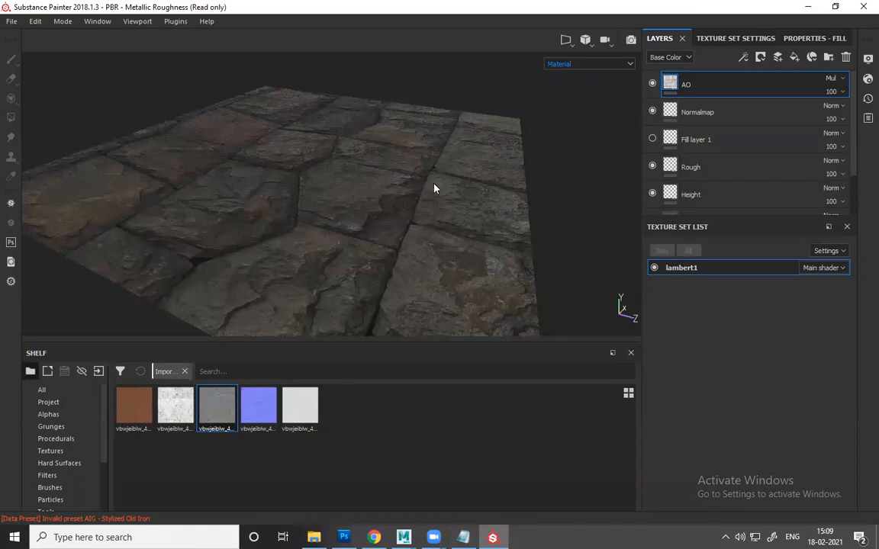
left_click_drag(433, 203, 436, 228, "alt")
scroll(745, 182, "down", 3)
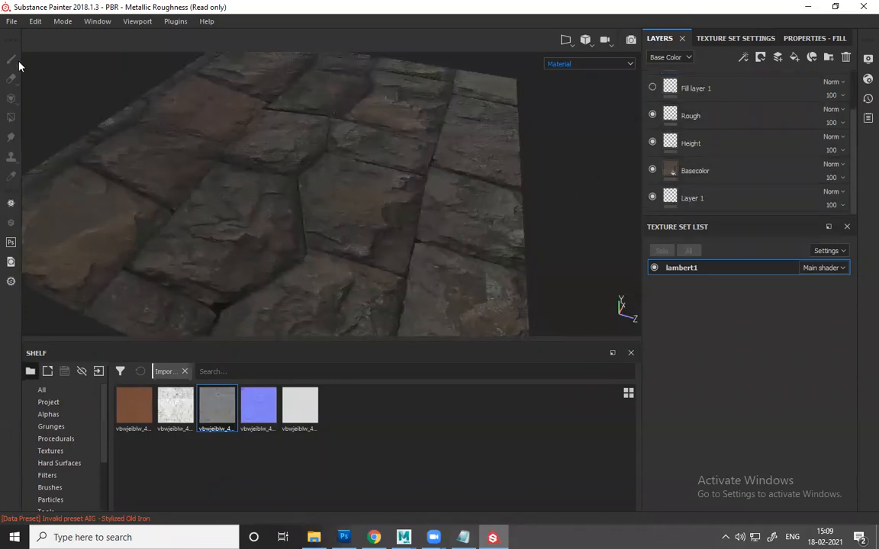
left_click(12, 21)
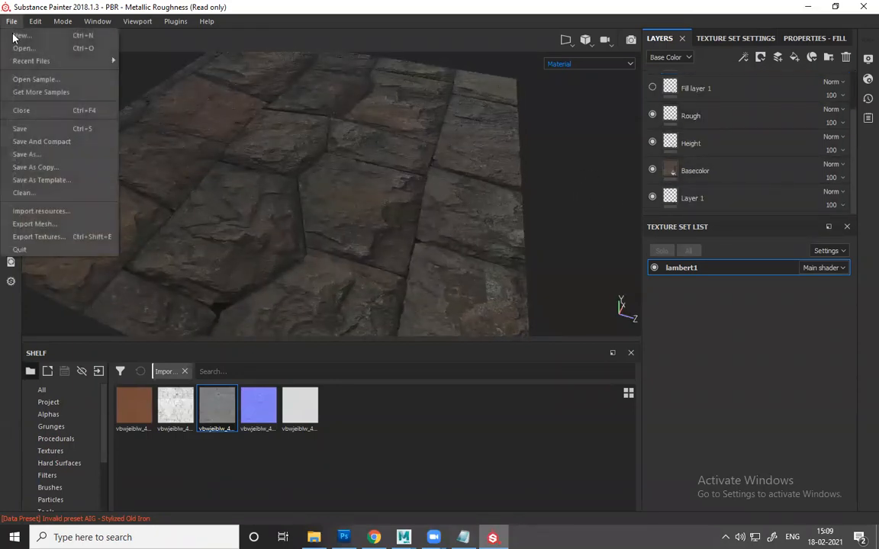
left_click(65, 237)
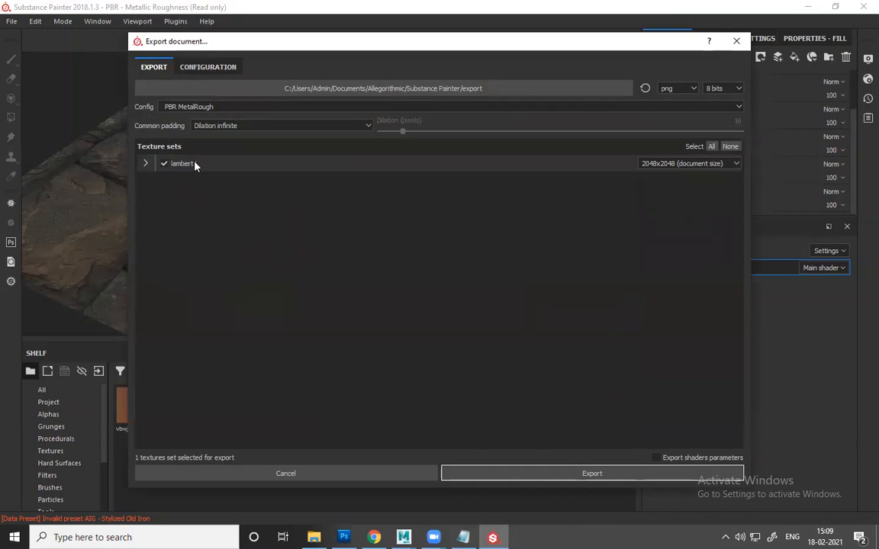
left_click_drag(364, 43, 205, 44)
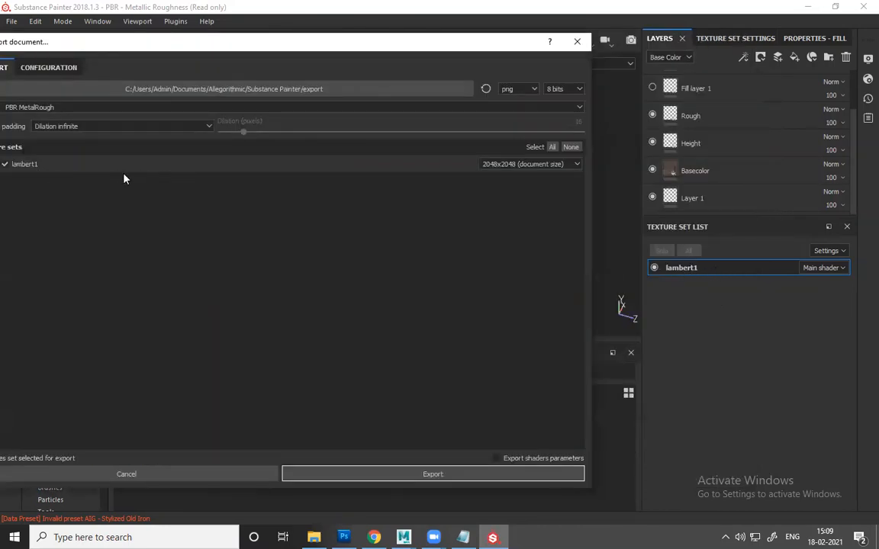
left_click(576, 43)
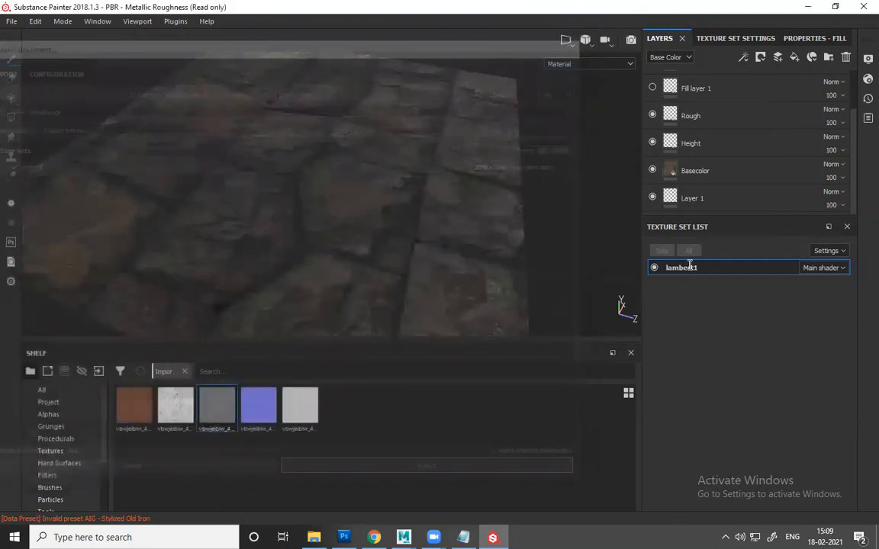
- Rename the lambert1 texture set to Rock_Stone
double_click(682, 267)
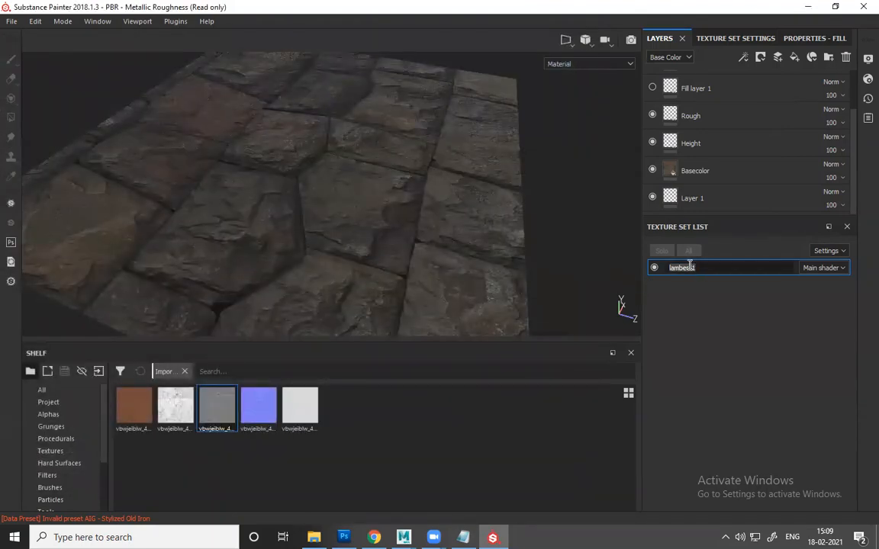
type("Rock_Stone")
key("Return")
- Open the texture export settings and expand the Rock_Stone texture set to show its output maps
left_click(12, 21)
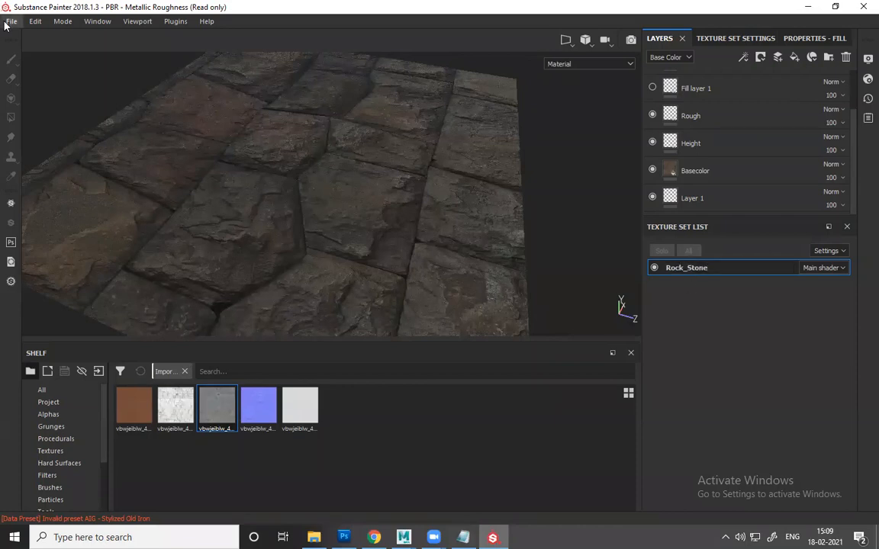
left_click(39, 236)
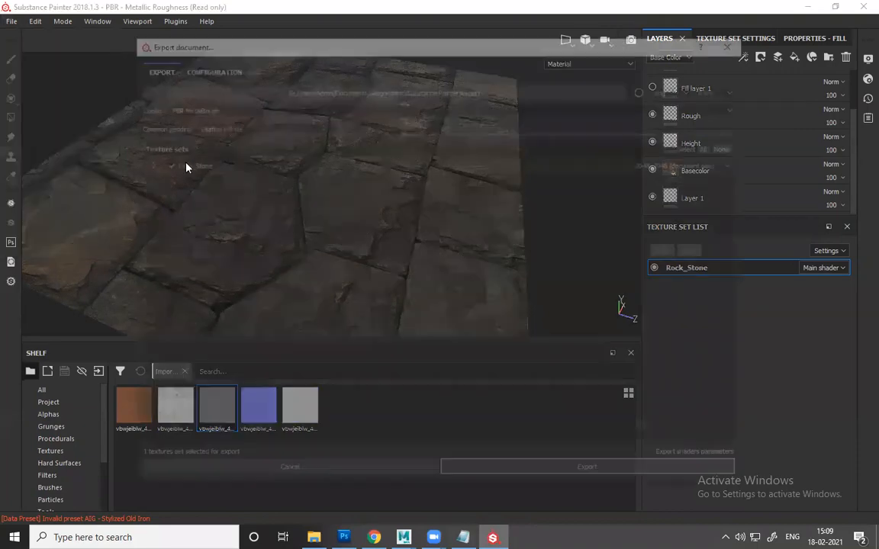
left_click(145, 165)
left_click(146, 165)
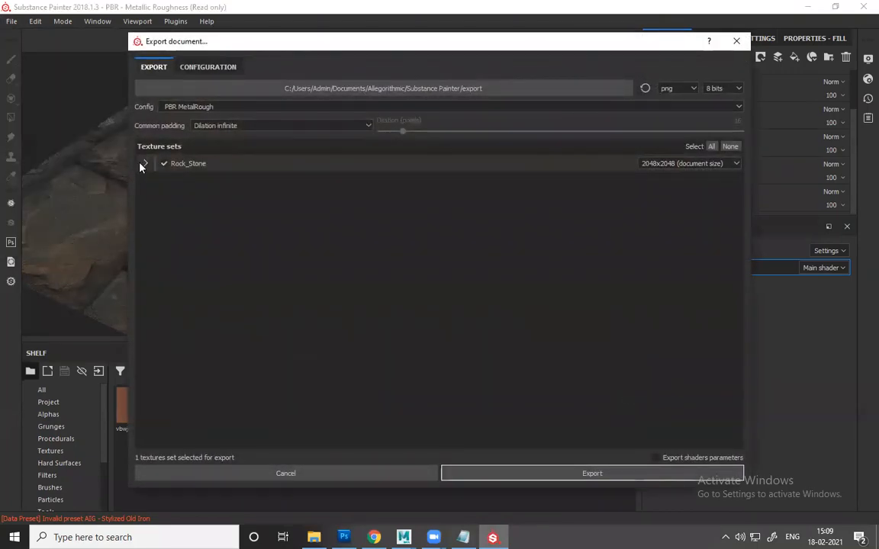
left_click(145, 165)
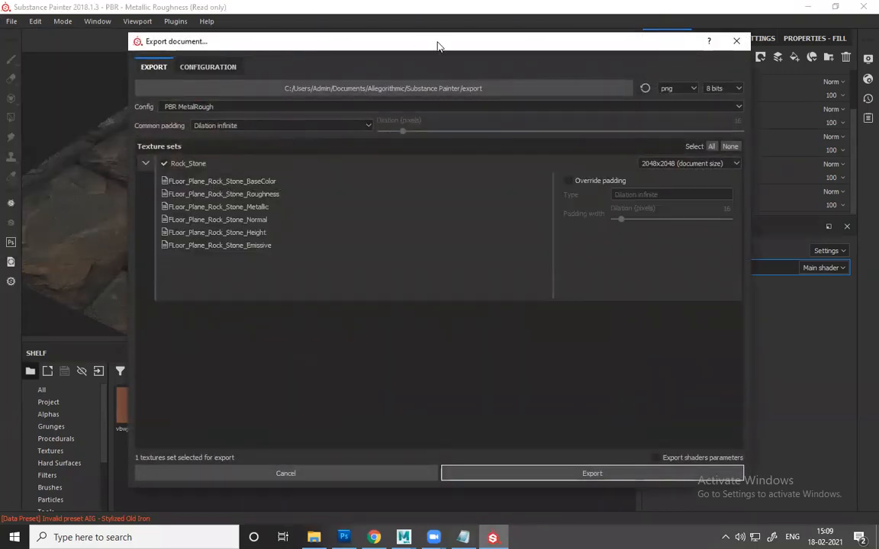
left_click_drag(440, 44, 283, 74)
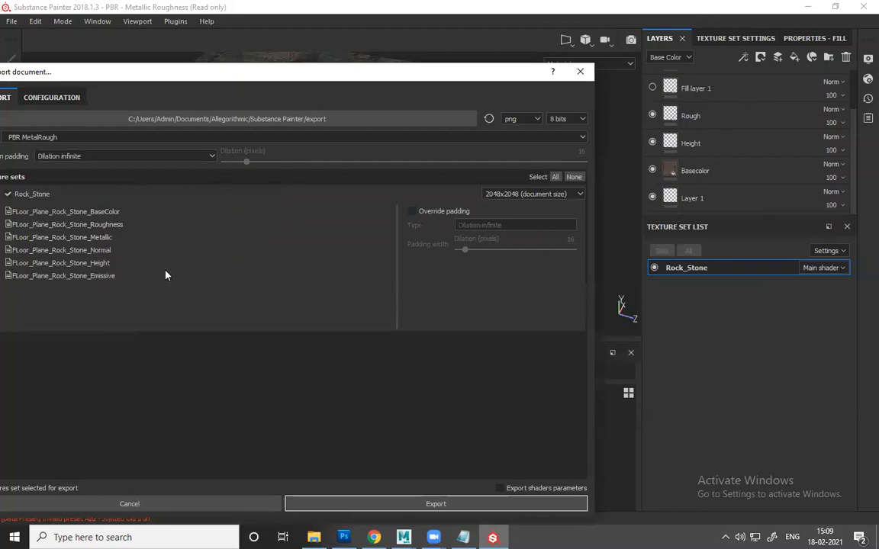
left_click_drag(237, 77, 361, 64)
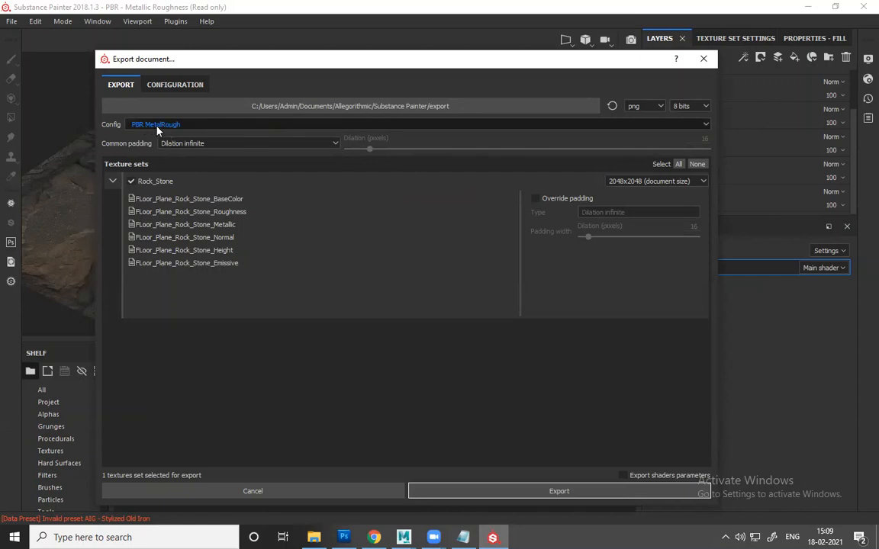
- Examine the available export config presets against the Rock_Stone map list, keeping PBR MetalRough selected
left_click(371, 125)
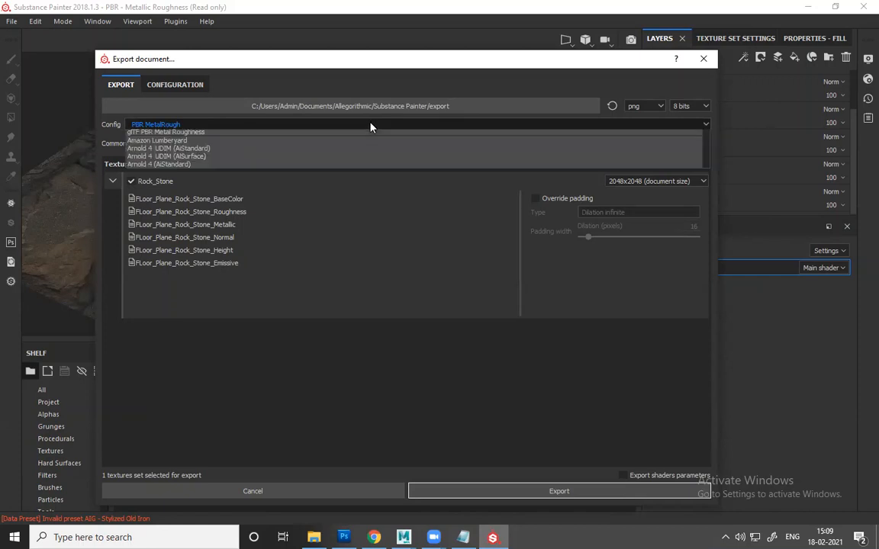
left_click(385, 57)
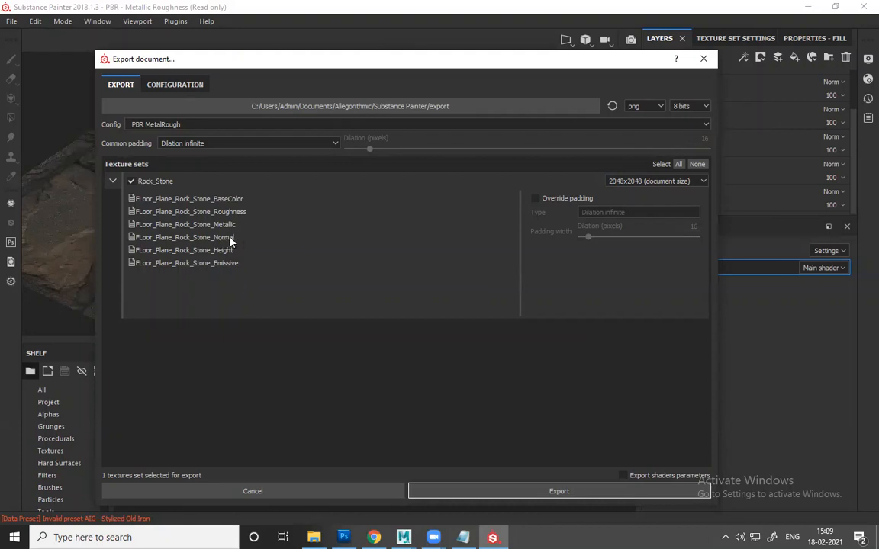
left_click(220, 126)
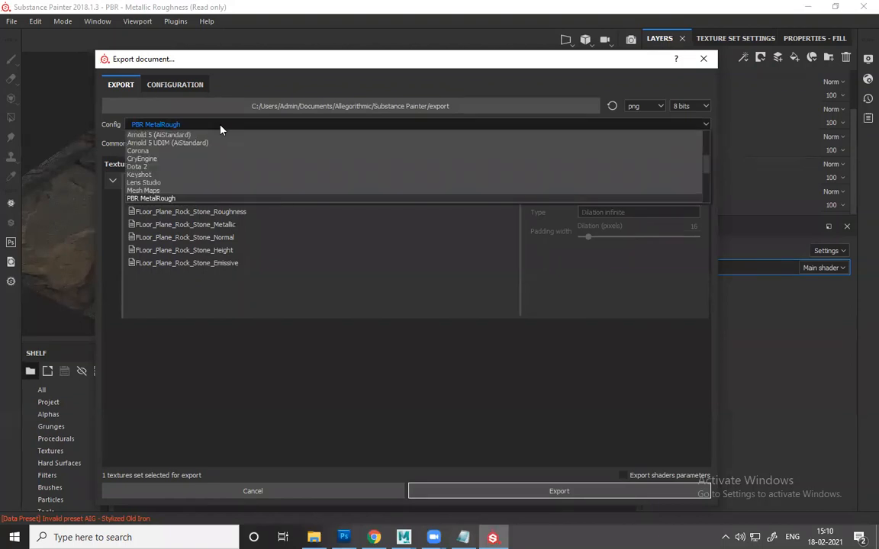
scroll(176, 187, "down", 2)
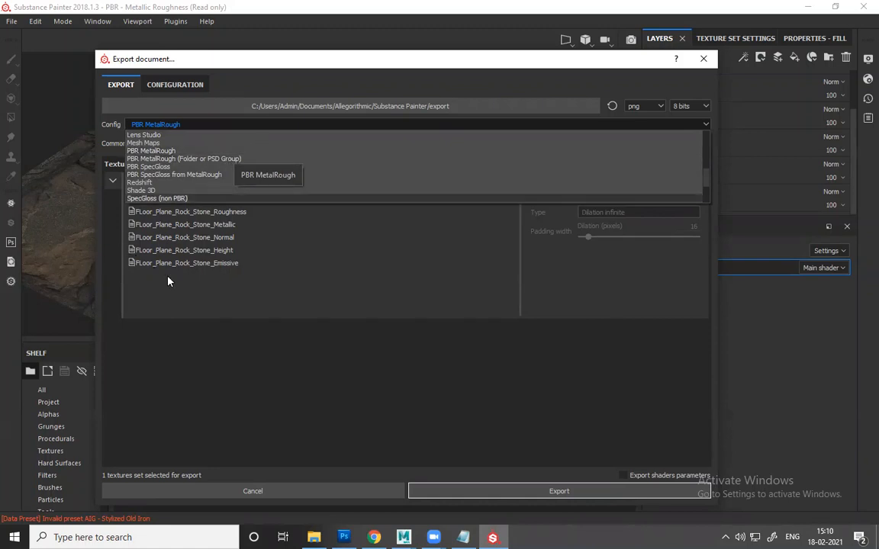
left_click(210, 362)
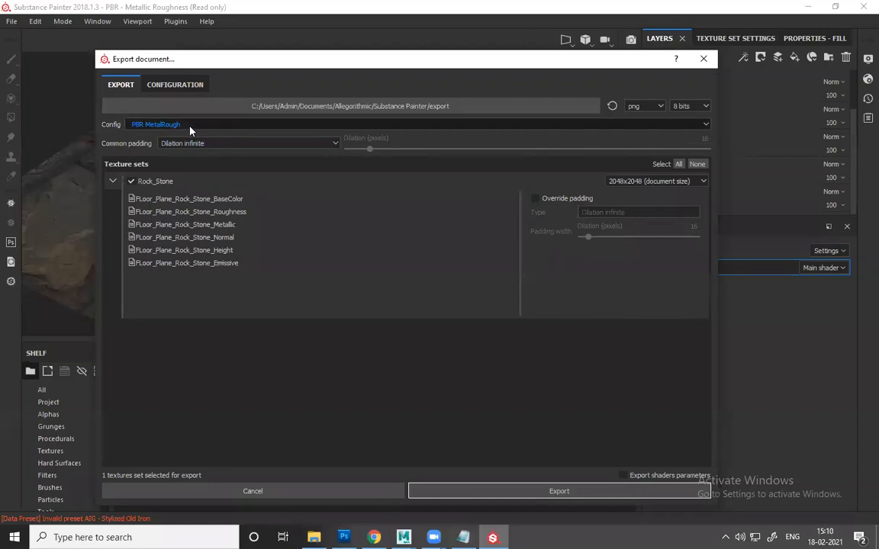
left_click(229, 125)
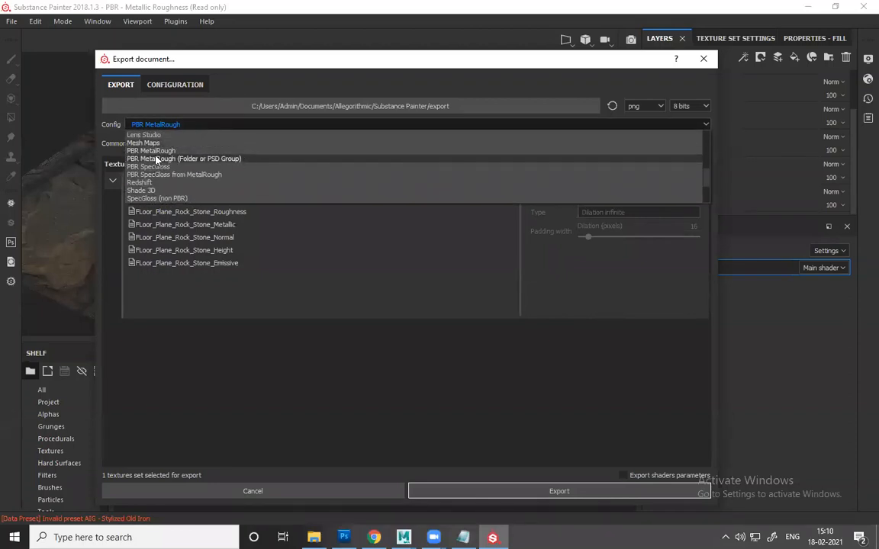
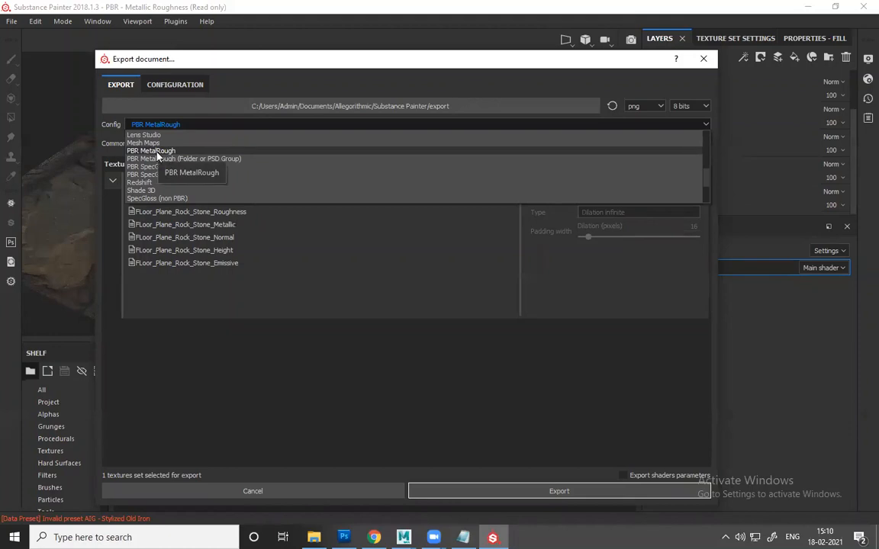
left_click(53, 199)
left_click_drag(285, 59, 522, 73)
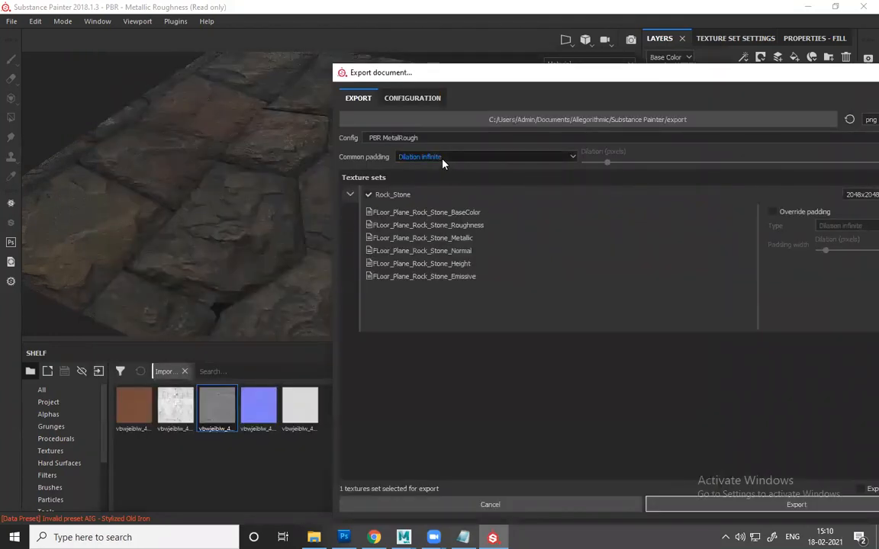
left_click(412, 139)
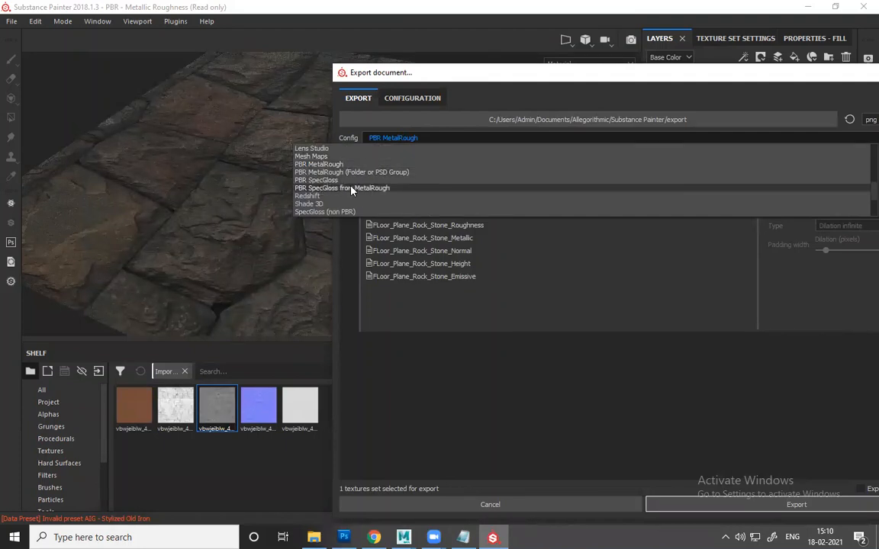
left_click(328, 164)
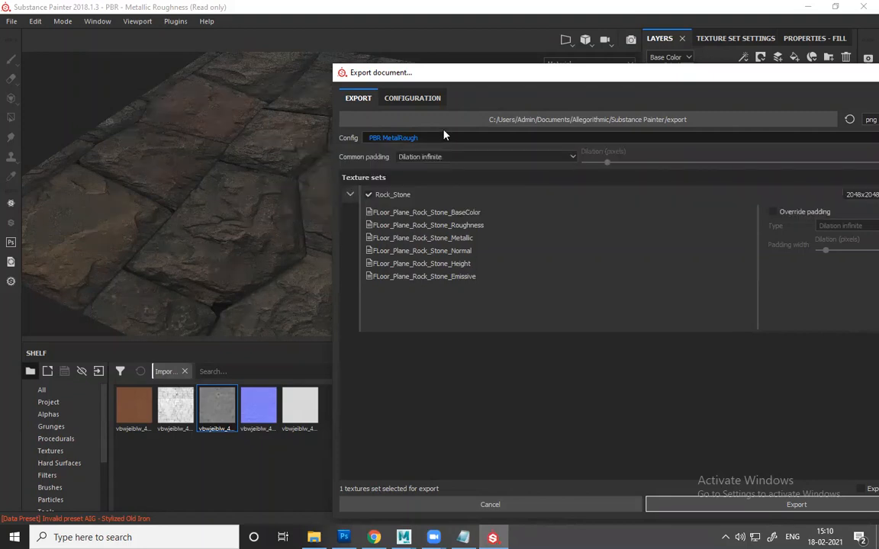
left_click_drag(231, 65, 224, 64)
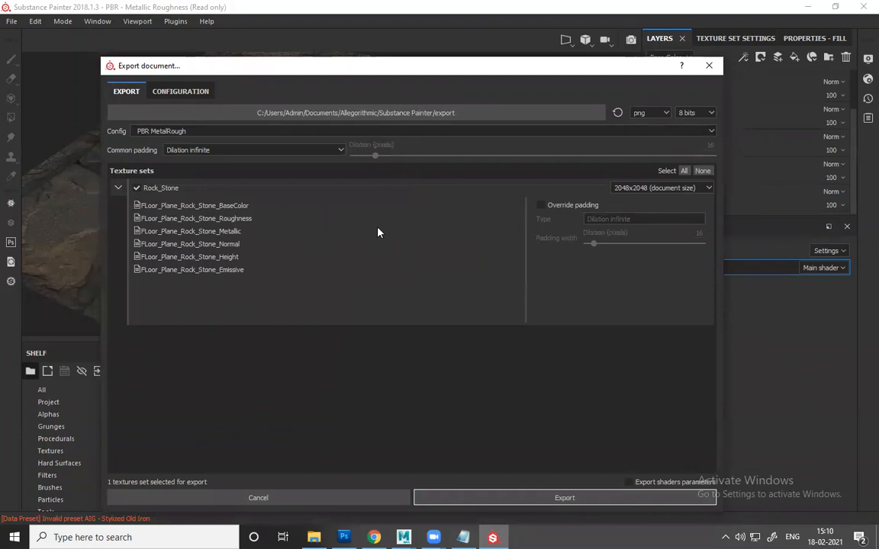
- Try the Arnold 5 UDIM (AiStandard) export config on the Rock_Stone maps
left_click(210, 131)
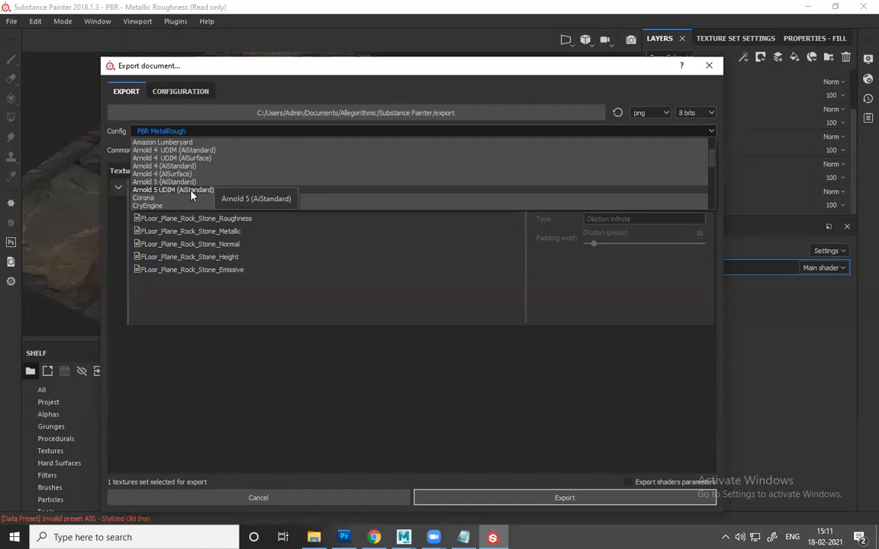
scroll(203, 187, "down", 2)
scroll(167, 167, "down", 2)
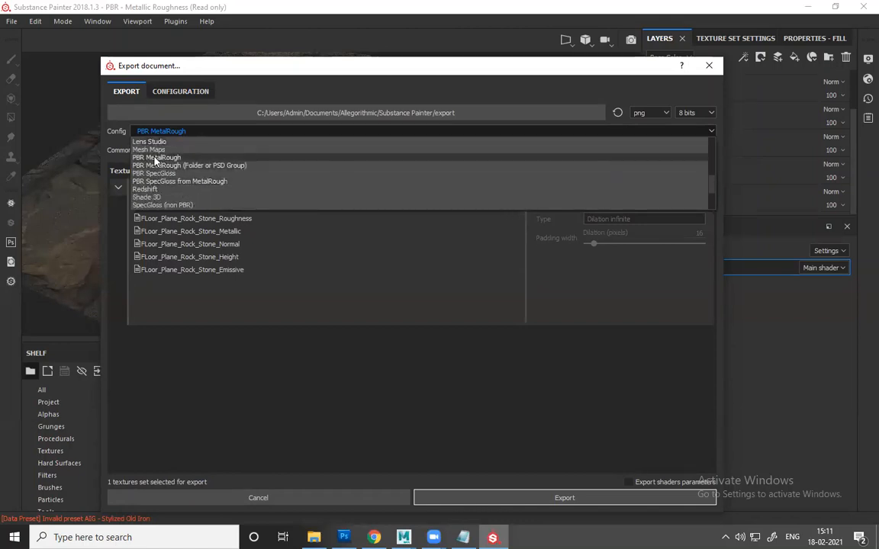
scroll(180, 162, "up", 5)
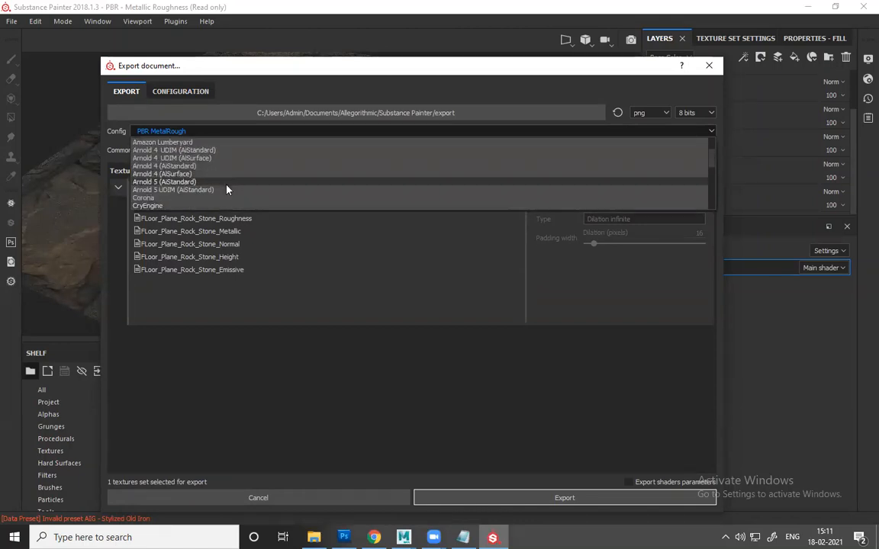
left_click(208, 190)
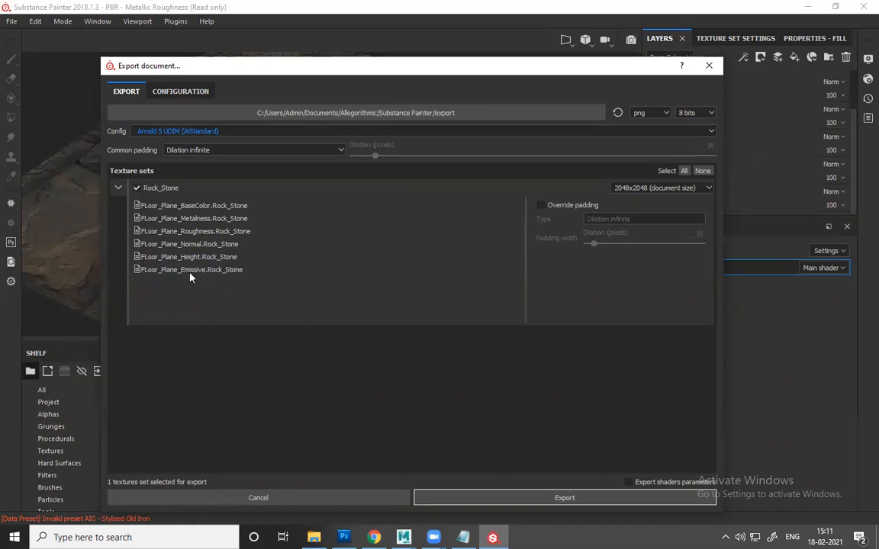
- Return the export config to PBR MetalRough
left_click(207, 131)
scroll(186, 174, "down", 3)
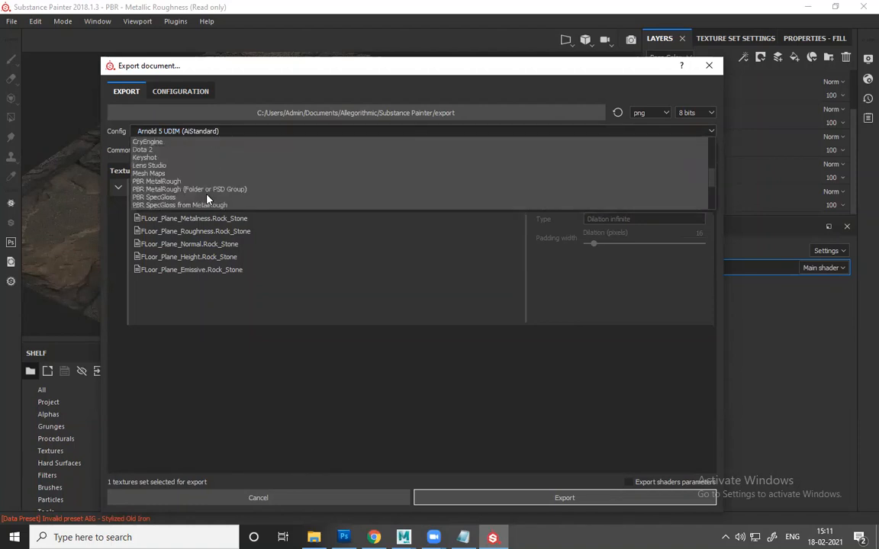
left_click(181, 182)
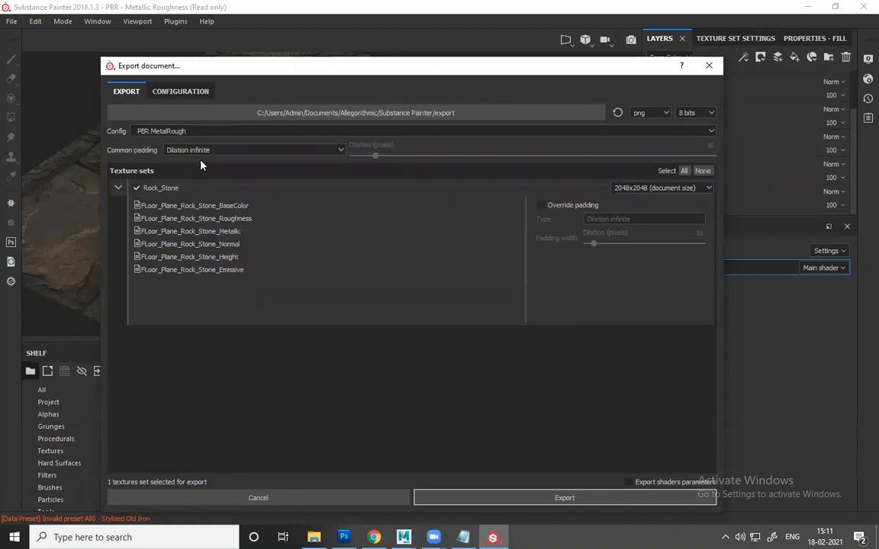
left_click(206, 134)
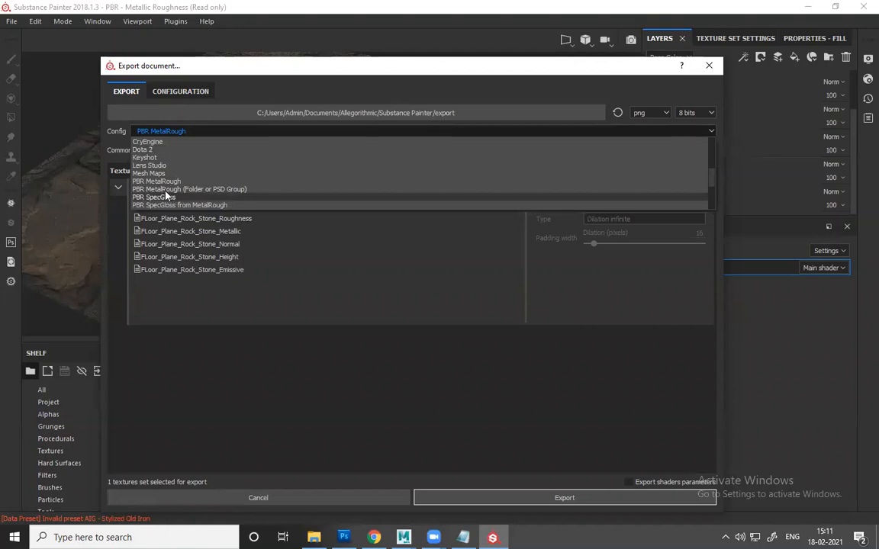
left_click(164, 183)
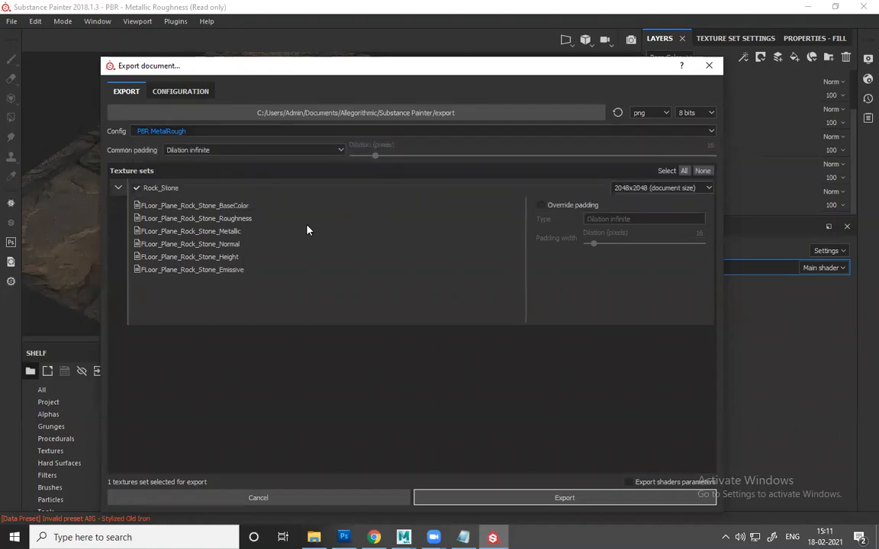
- Set the export resolution of the Rock_Stone texture set to 1024x1024
left_click(640, 191)
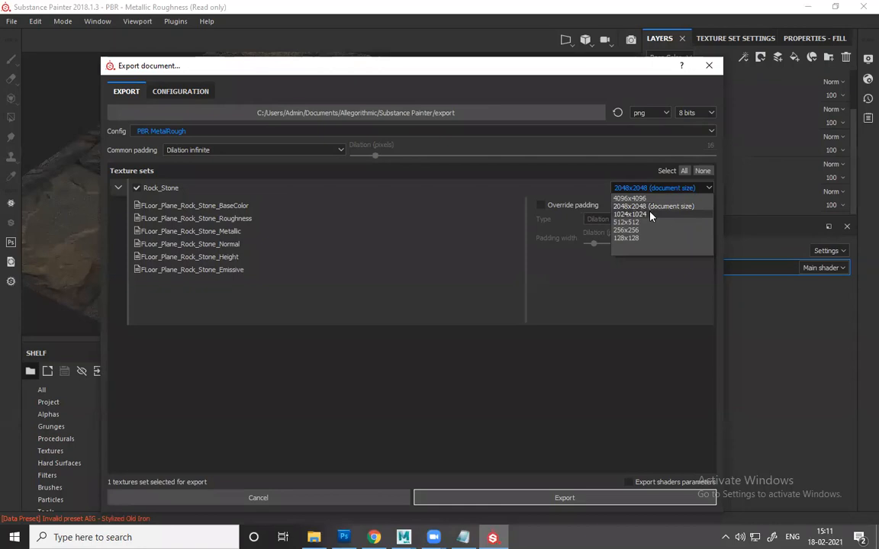
left_click(649, 216)
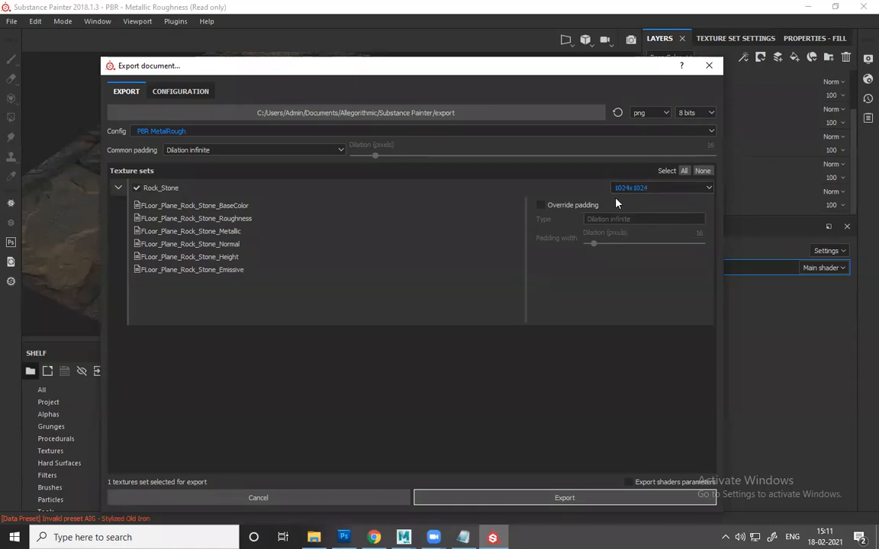
left_click(656, 188)
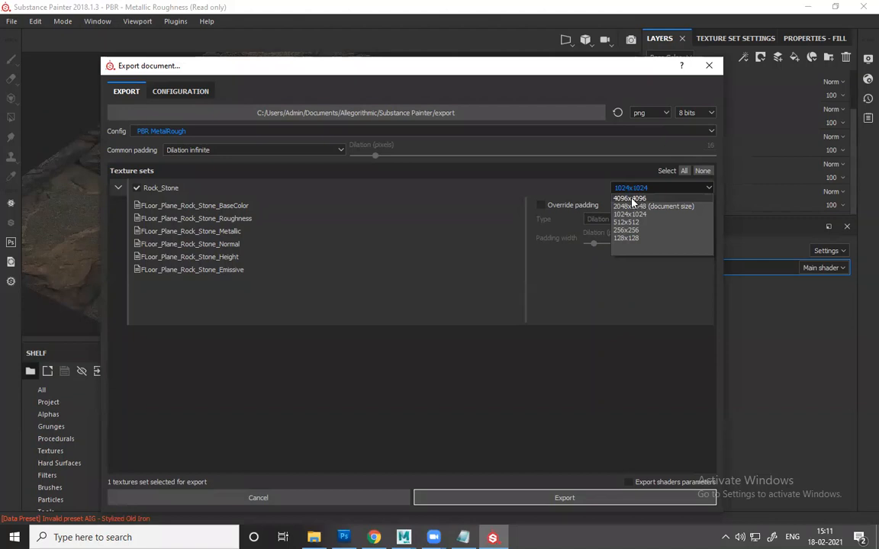
left_click(633, 215)
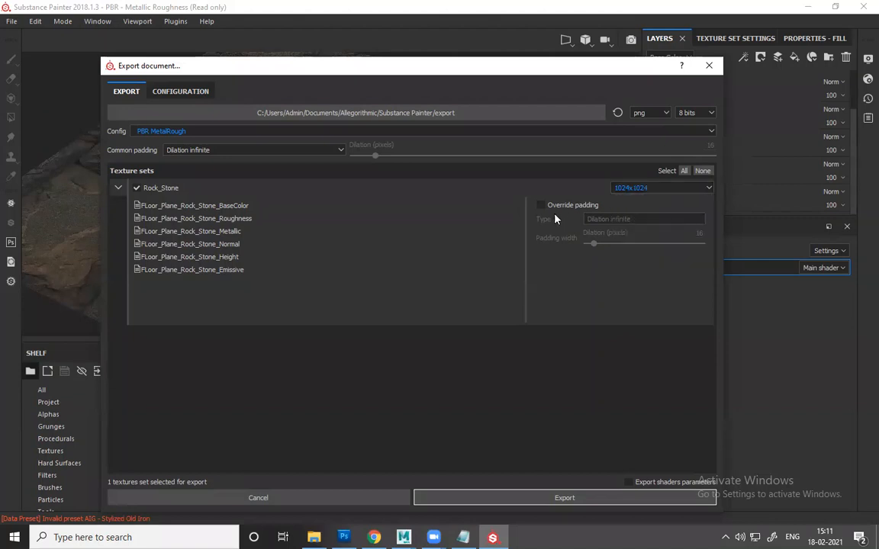
- Collapse the Rock_Stone map list and browse for the export destination to the Mater_CLASS folder on the D: drive
left_click(118, 188)
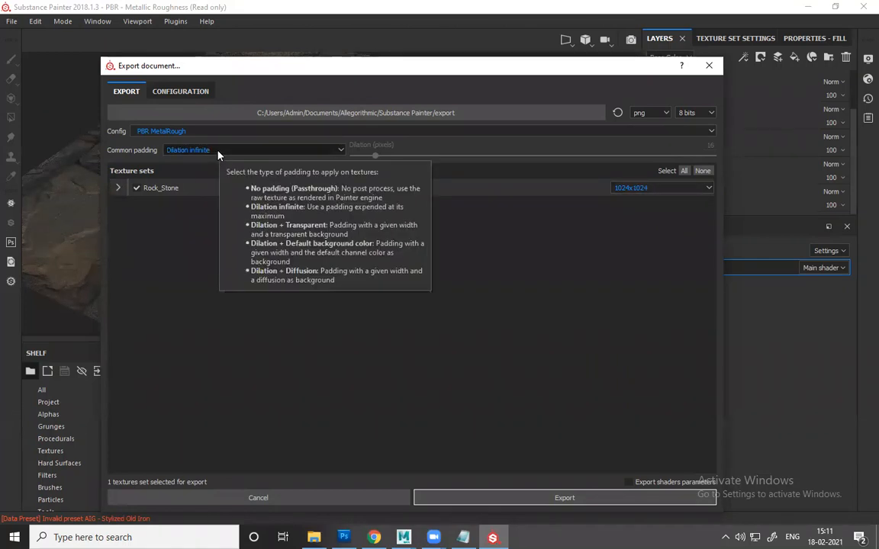
left_click(381, 115)
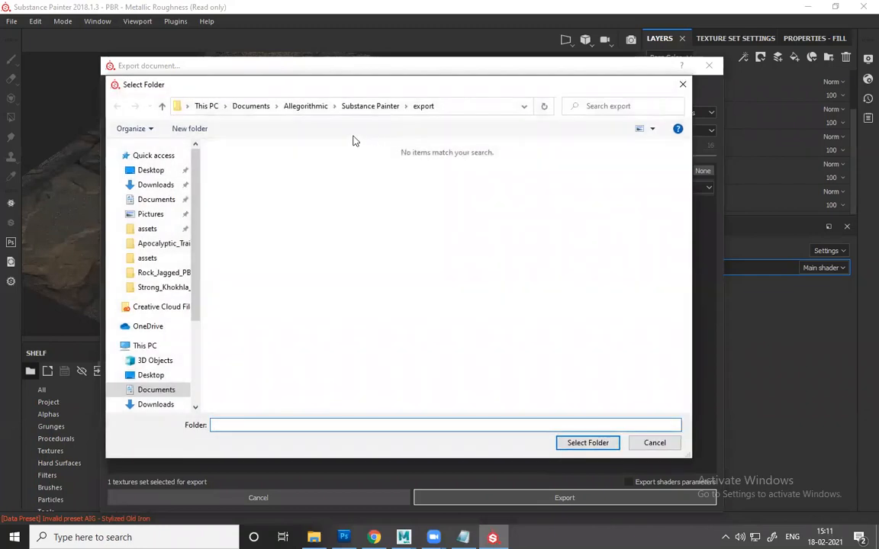
scroll(167, 326, "down", 3)
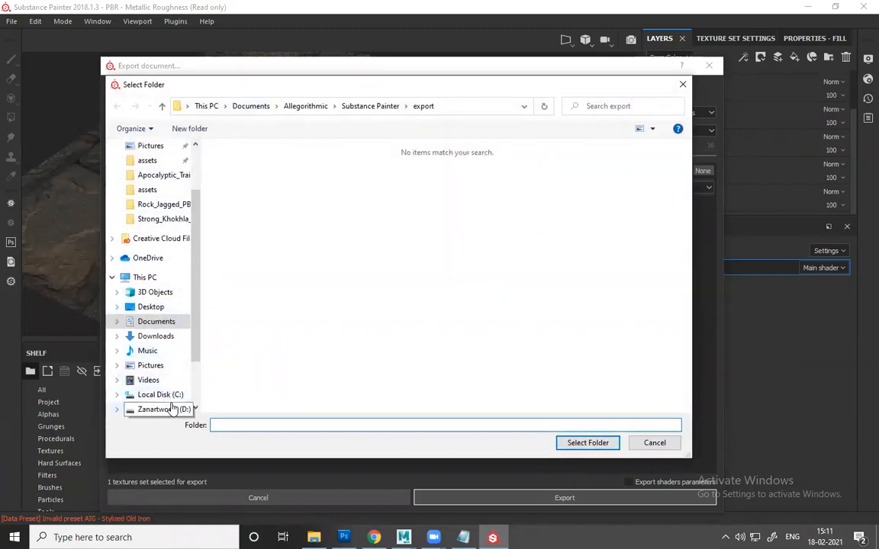
left_click(160, 409)
left_click(279, 241)
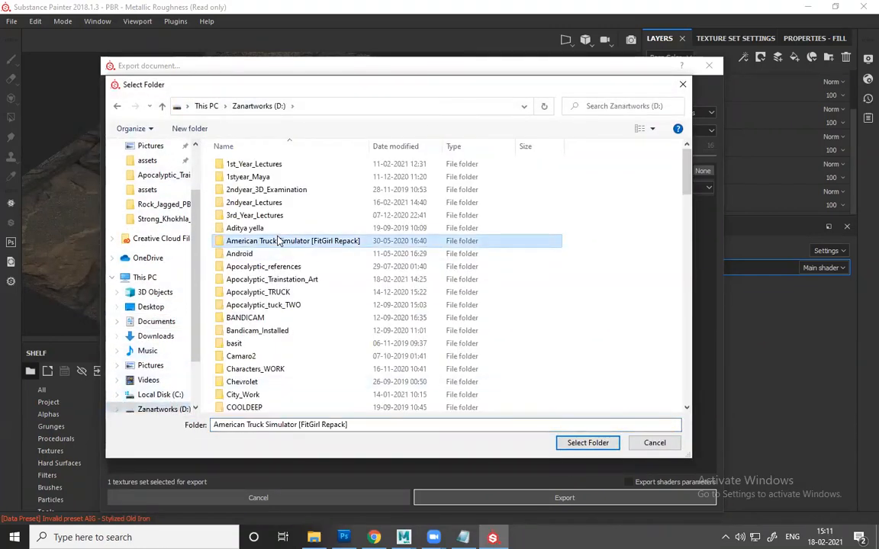
key("m")
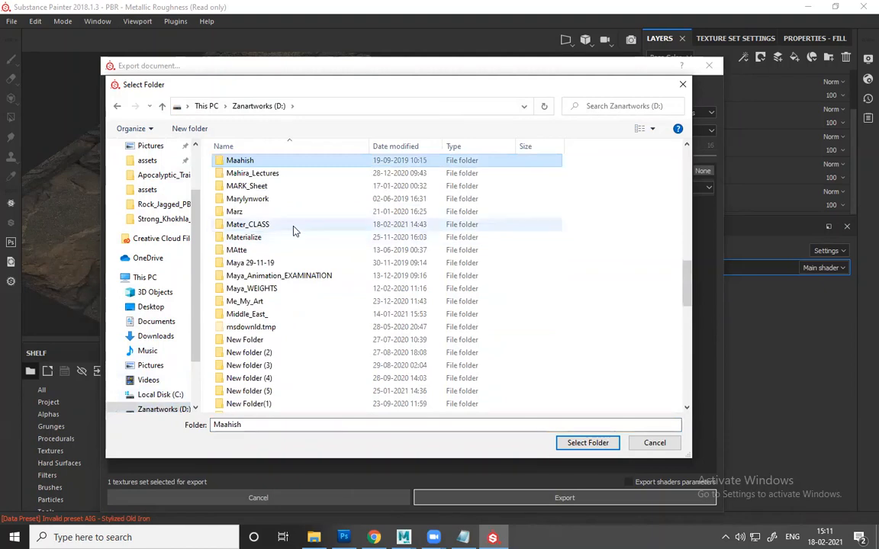
double_click(294, 228)
- Create a folder named Substance_Textures inside Mater_CLASS
left_click(189, 129)
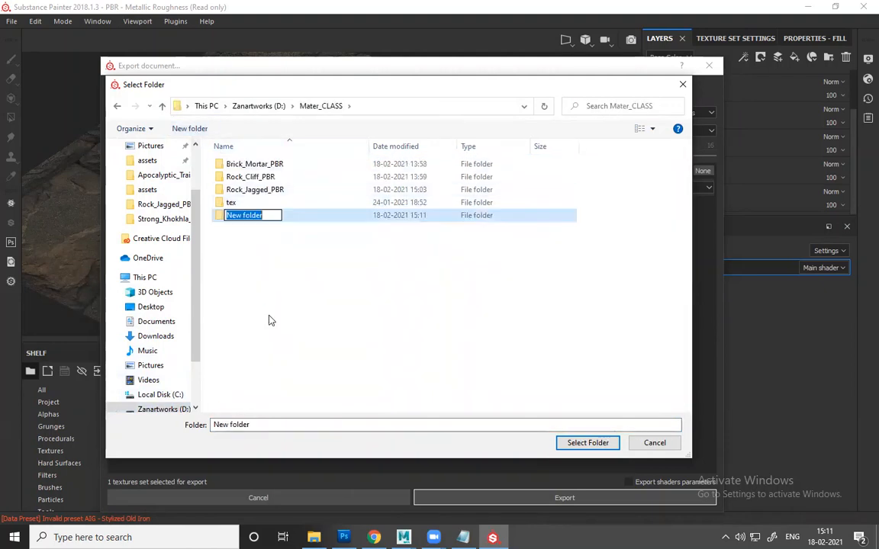
type("Subs")
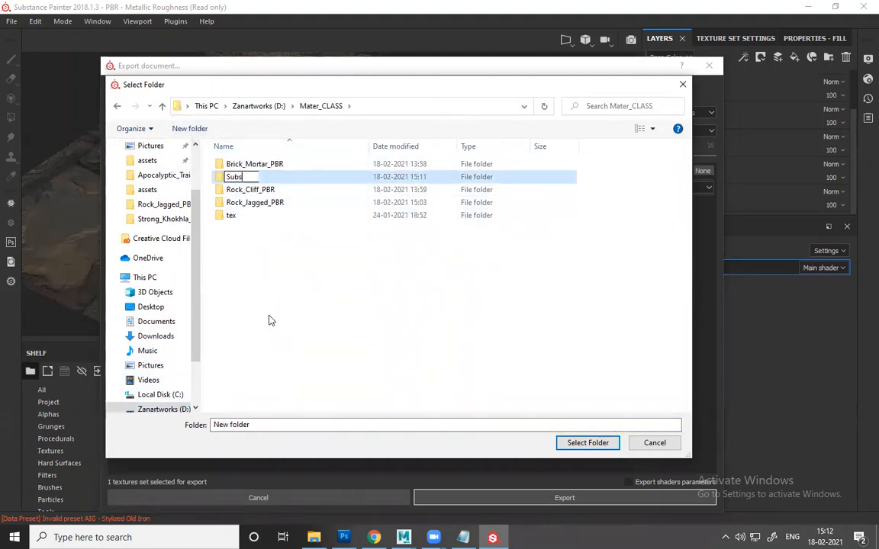
type("tance_T")
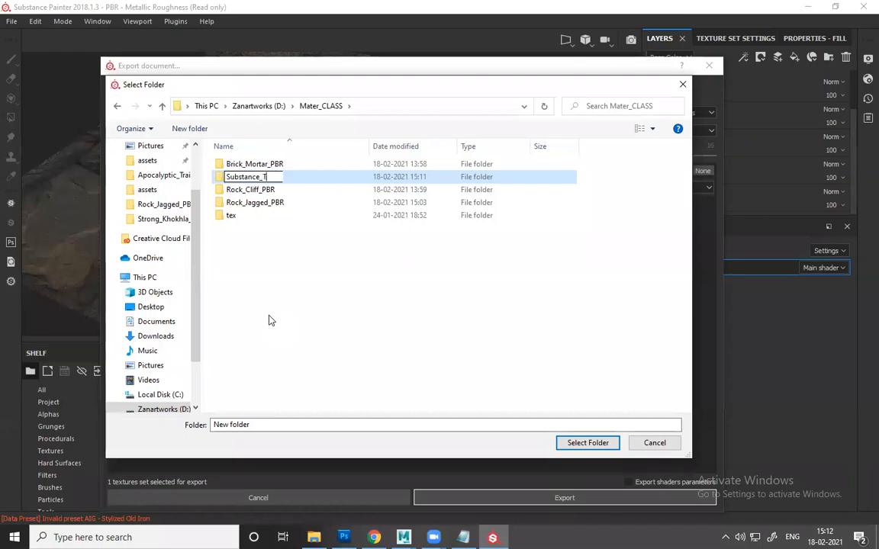
type("extures")
key("Return")
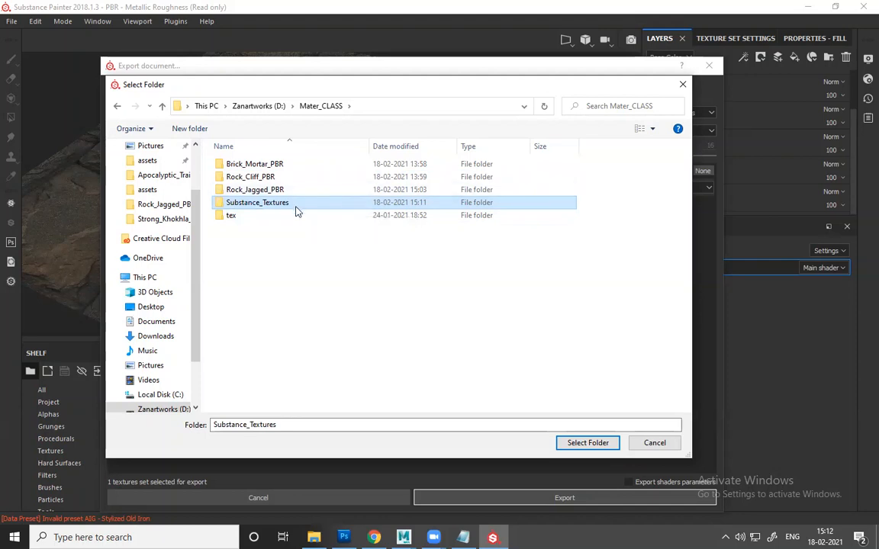
- Create a Rock_Stone folder inside Substance_Textures and set it as the export destination
double_click(297, 212)
left_click(189, 129)
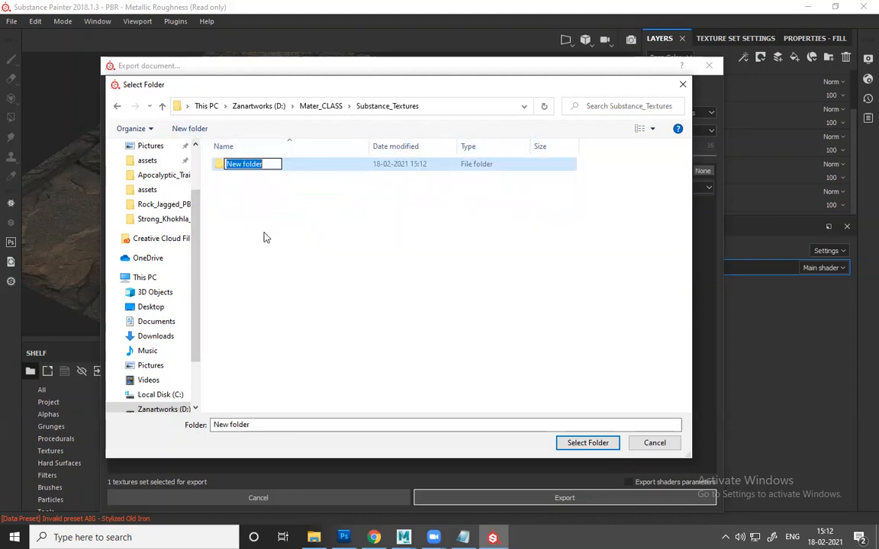
type("Rock")
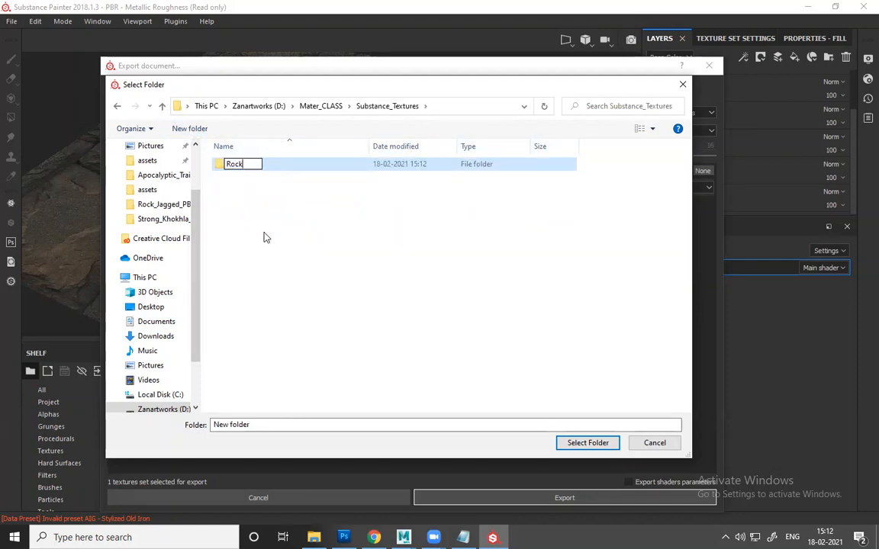
type("_S")
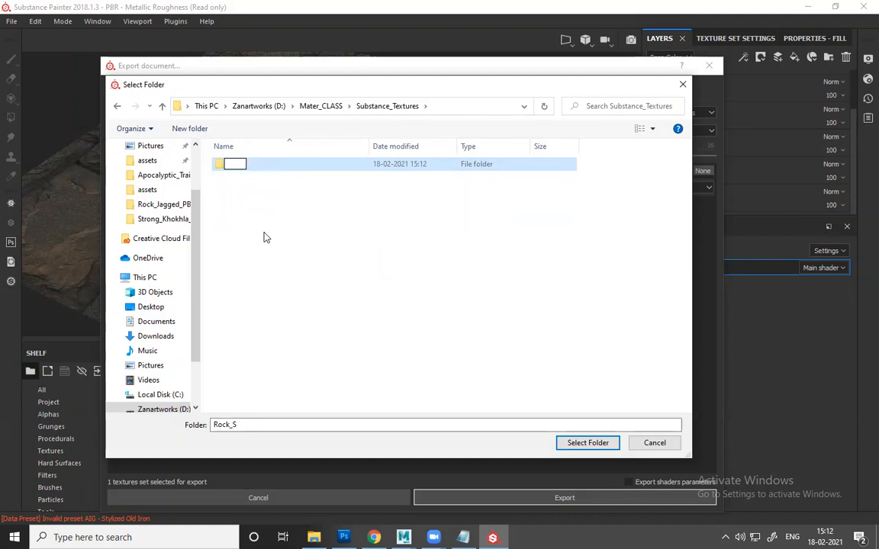
type("tock_Stone")
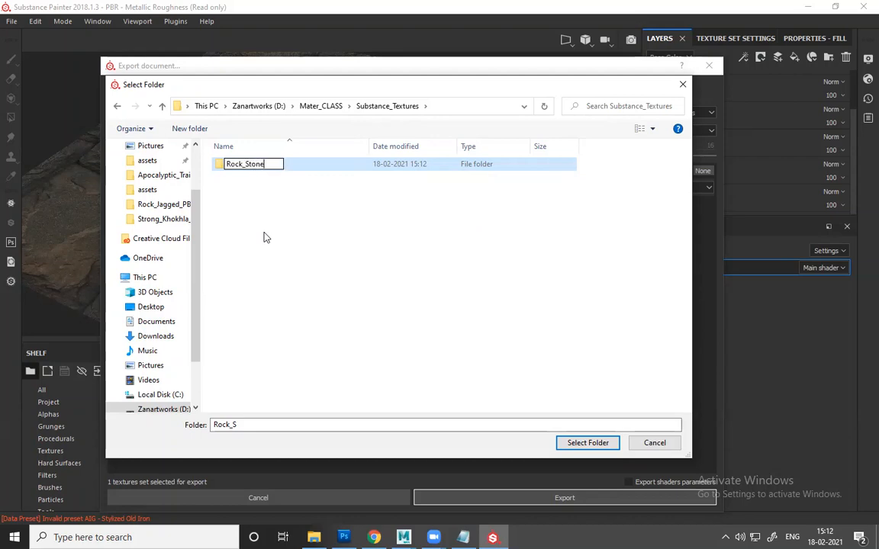
key("Return")
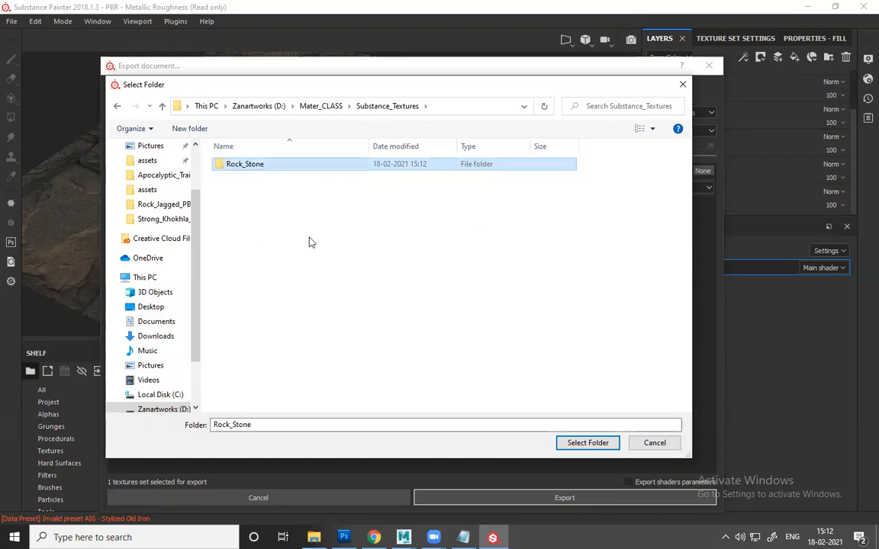
left_click(588, 443)
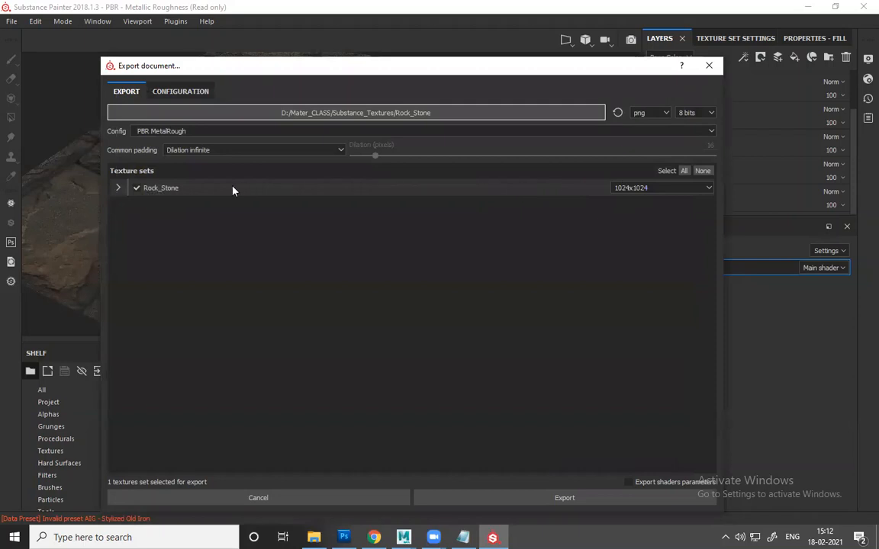
- Expand the Rock_Stone map list, export the texture set and open the folder with the exported files
left_click(118, 188)
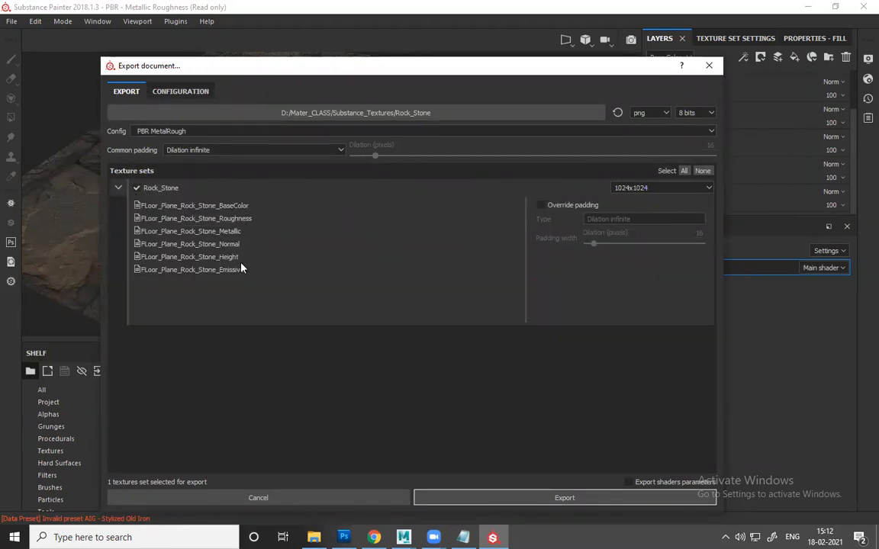
left_click(577, 500)
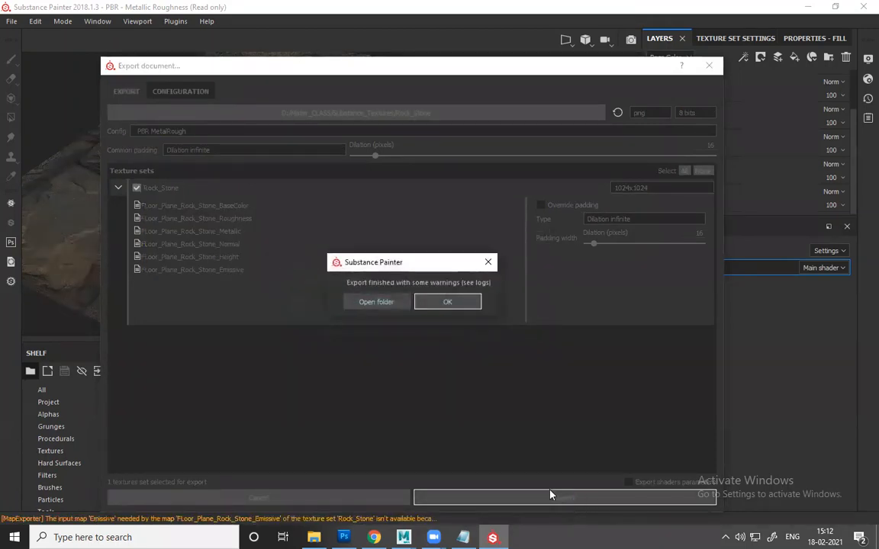
left_click(386, 304)
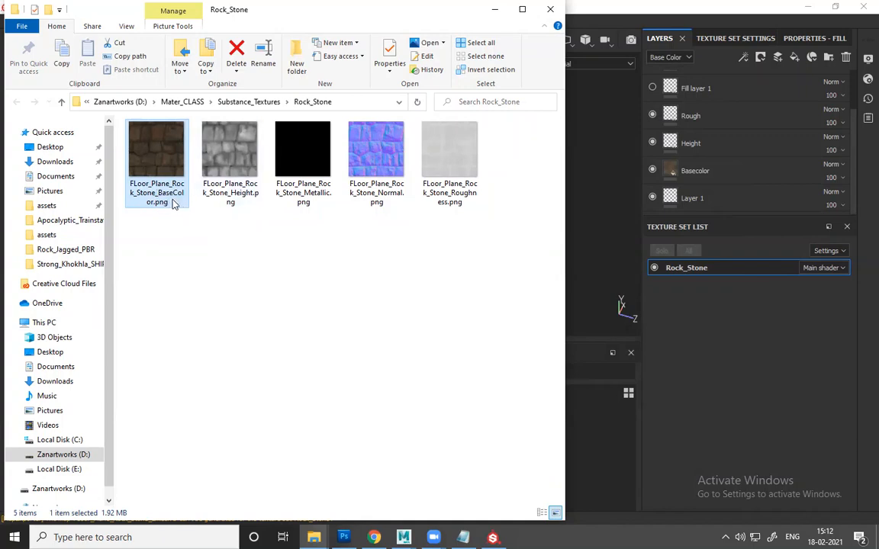
- Go through the exported height, metallic, normal and roughness maps in the Rock_Stone folder
left_click(229, 174)
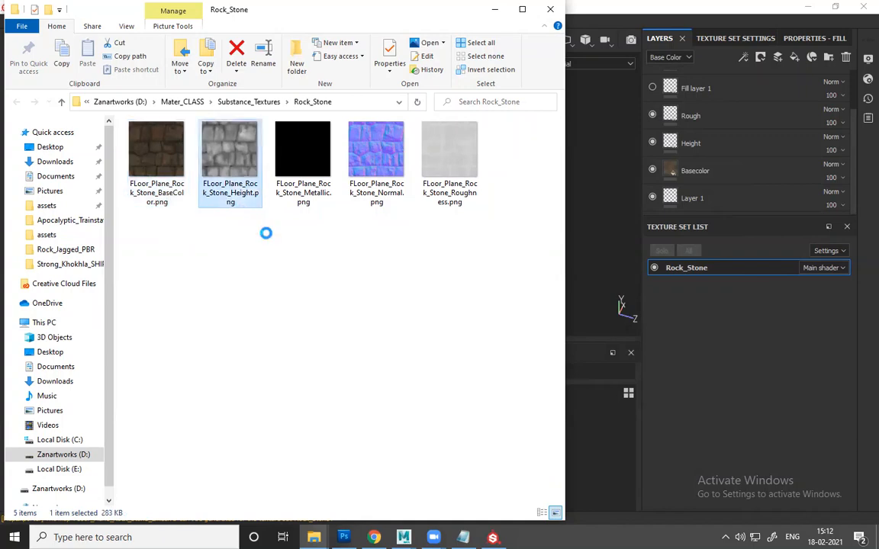
left_click(299, 205)
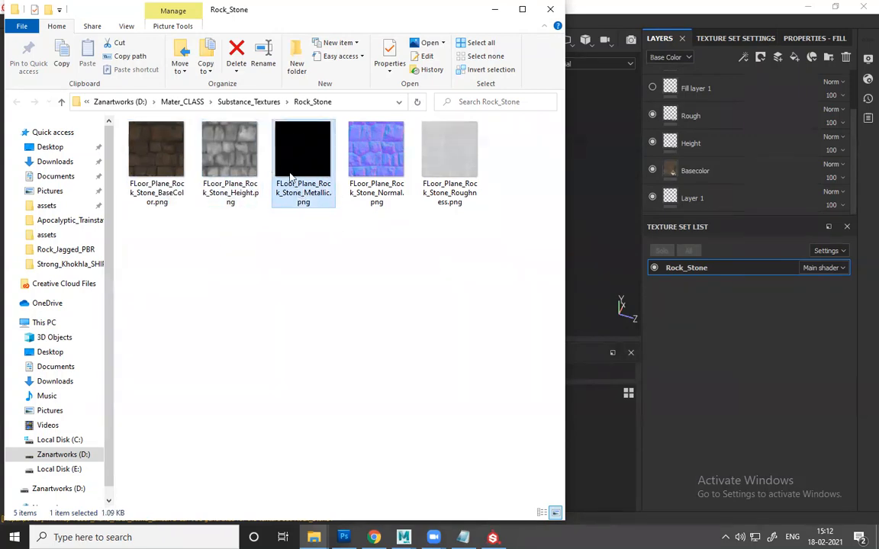
left_click(383, 203)
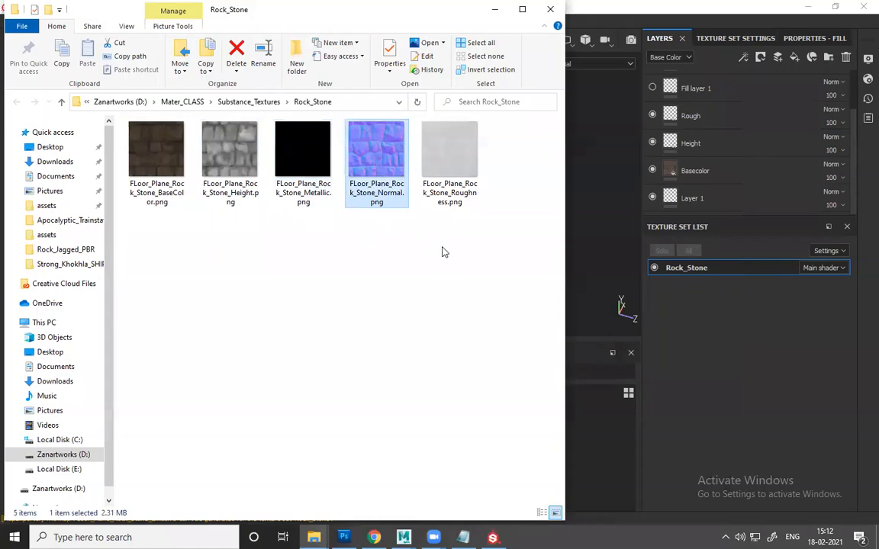
left_click(461, 204)
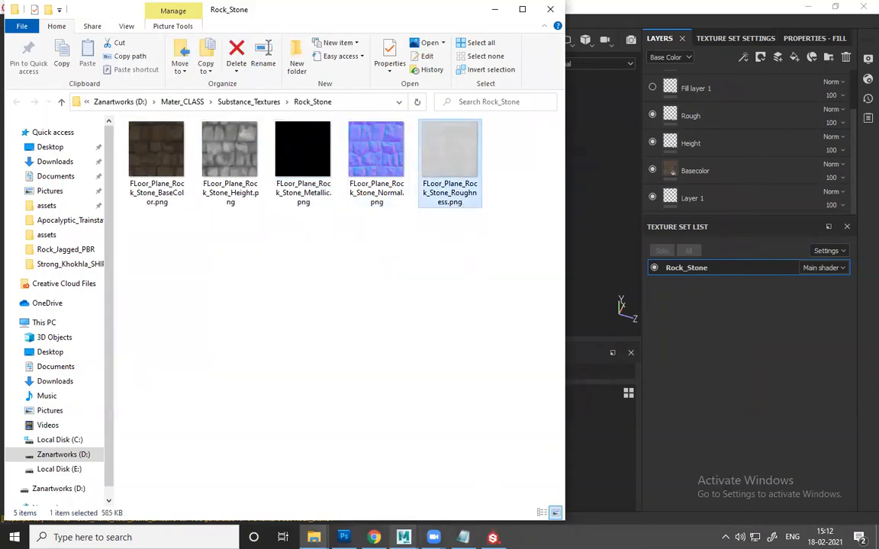
- Switch to Maya, frame the whole pPlane1 plane in the perspective view and deselect it
mouse_move(404, 537)
left_click(473, 488)
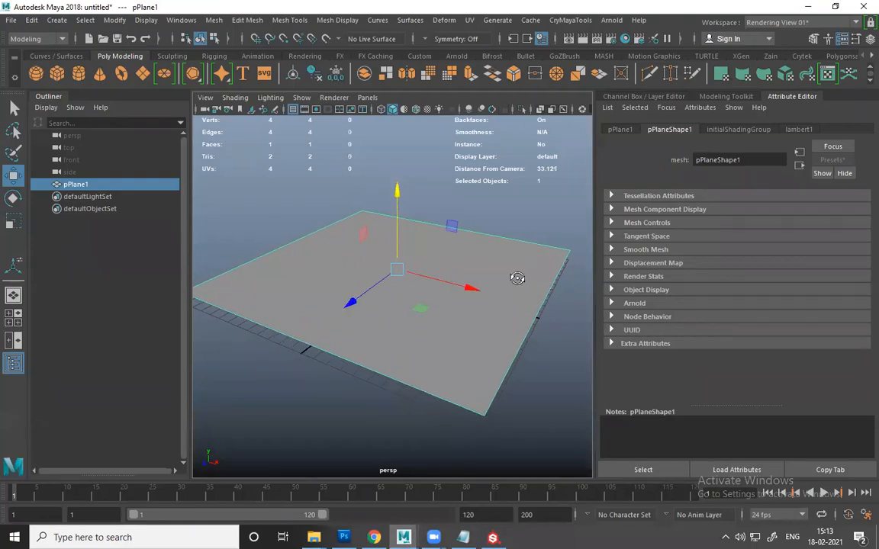
mouse_move(519, 277)
left_mouse_down("alt")
mouse_move(491, 266)
mouse_move(537, 276)
left_mouse_up("alt")
left_click_drag(398, 202, 492, 222)
left_click_drag(526, 298, 477, 273, "alt")
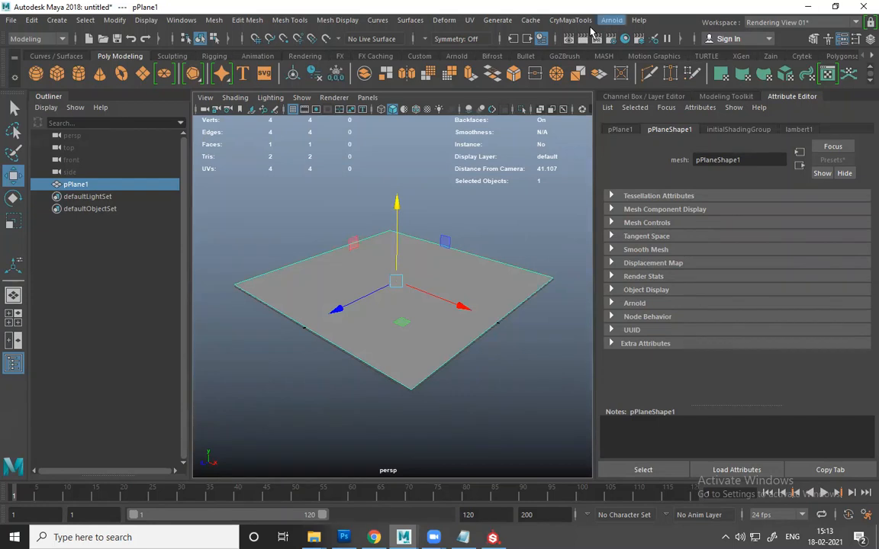
left_click(613, 21)
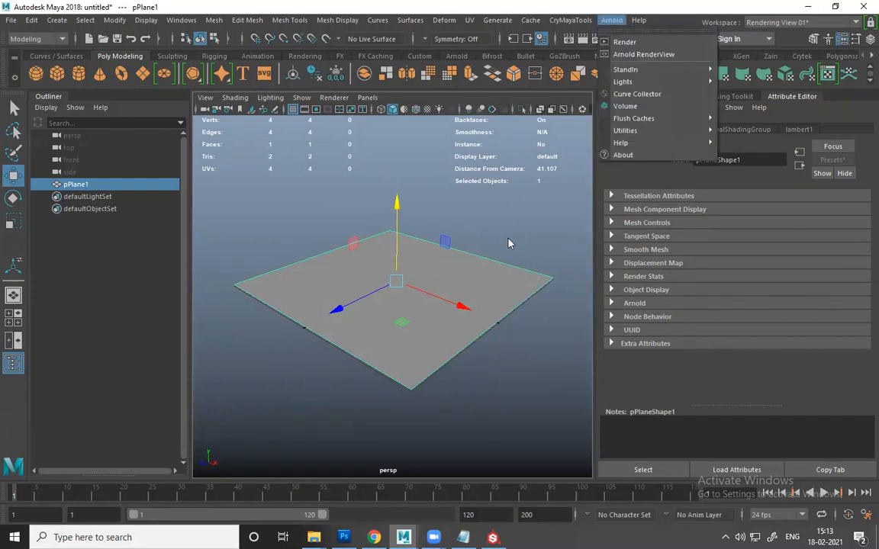
left_click(508, 241)
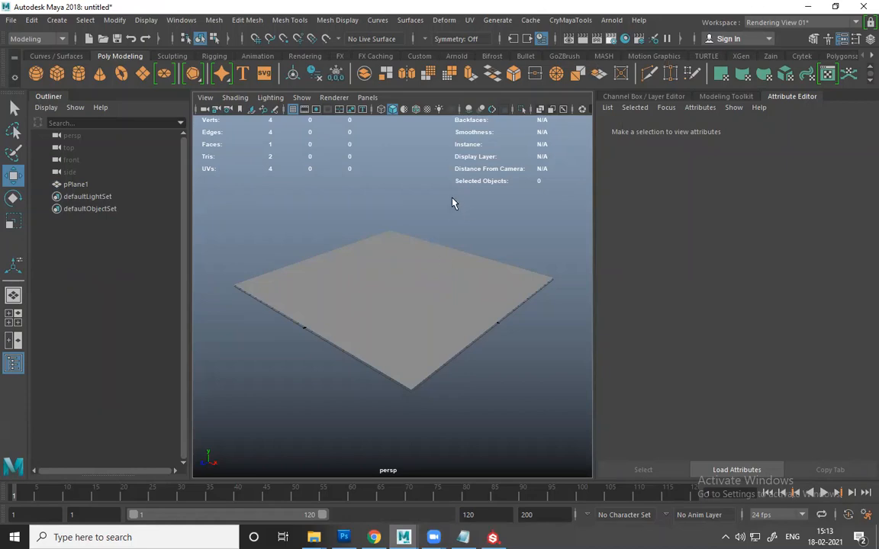
- Switch to Substance Painter to review the stone material on the plane, and return to Maya
left_click(493, 537)
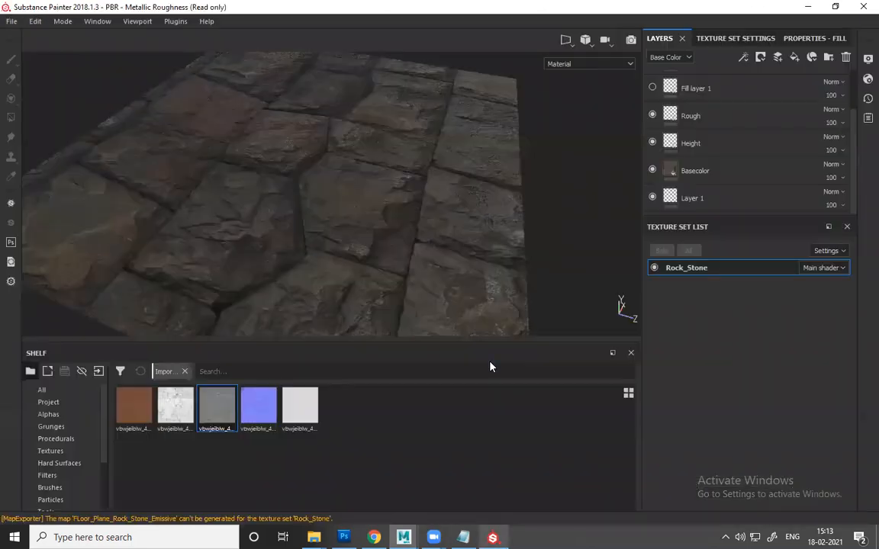
scroll(431, 239, "down", 4)
scroll(431, 239, "up", 3)
left_click(807, 6)
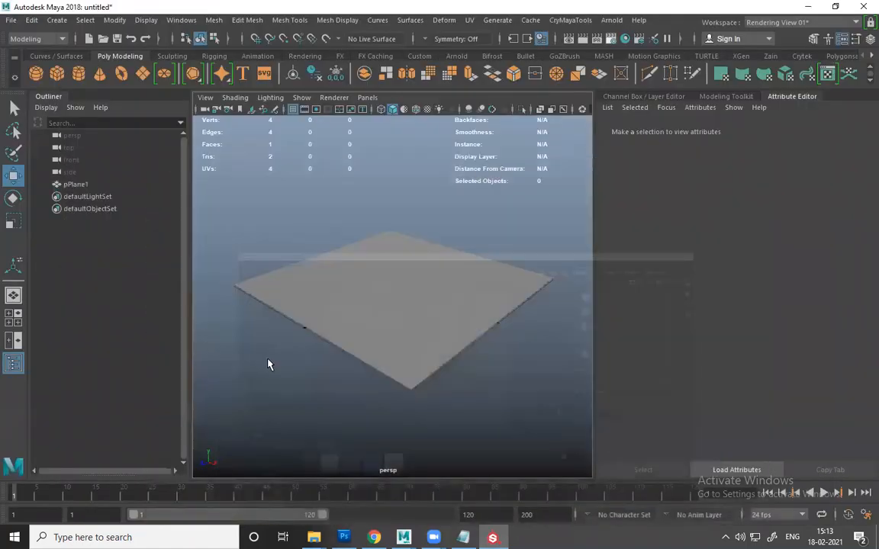
- In the render settings, collapse the Frame Range section and set the image size preset to HD_1080
left_click(589, 25)
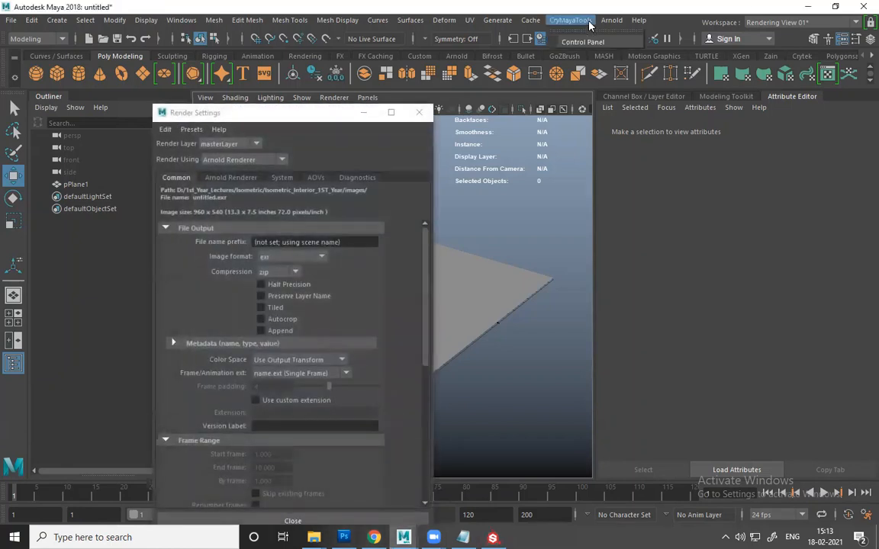
left_click(199, 439)
left_click(199, 440)
scroll(228, 393, "down", 5)
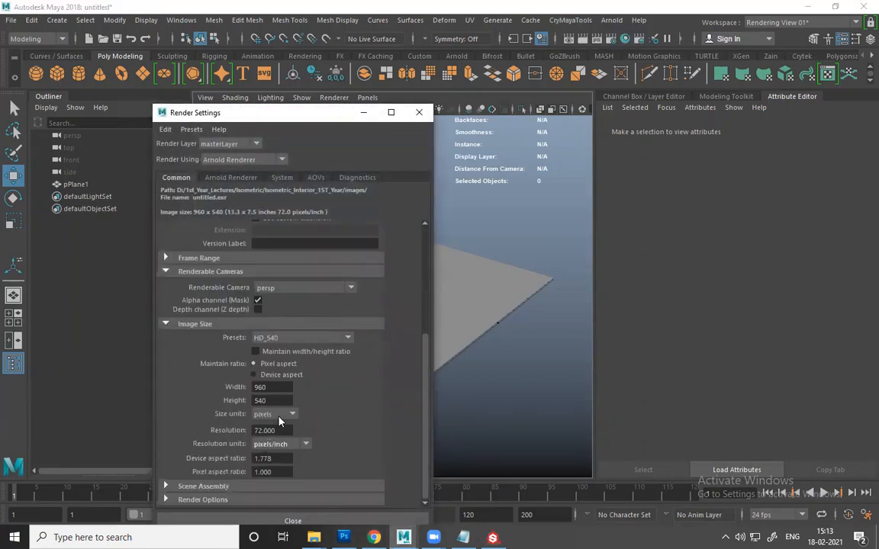
left_click(293, 338)
scroll(293, 412, "down", 3)
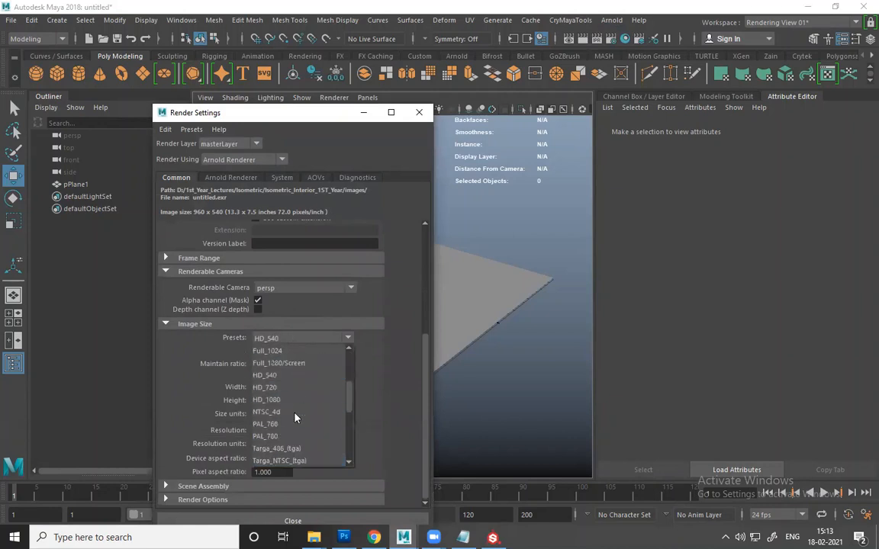
left_click(275, 403)
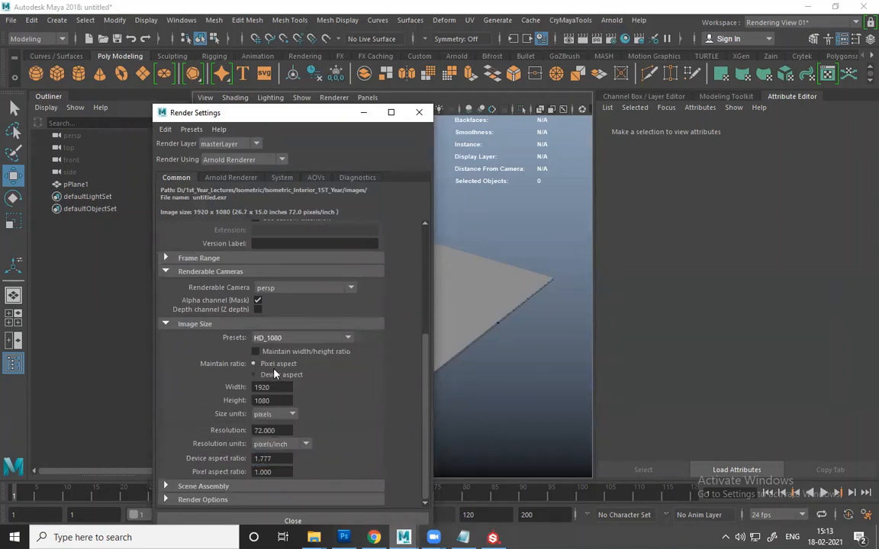
left_click(295, 338)
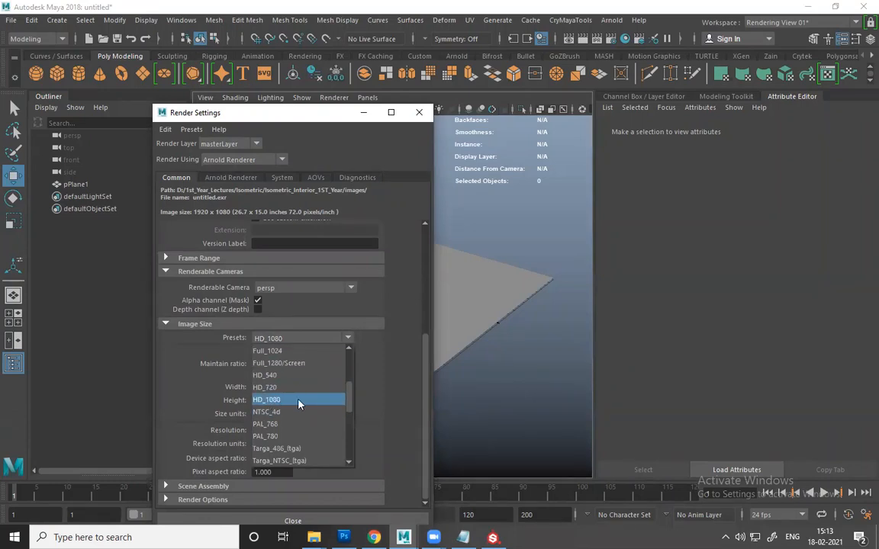
left_click(298, 400)
- Review the Arnold Renderer sampling settings and close the render settings
scroll(296, 441, "up", 5)
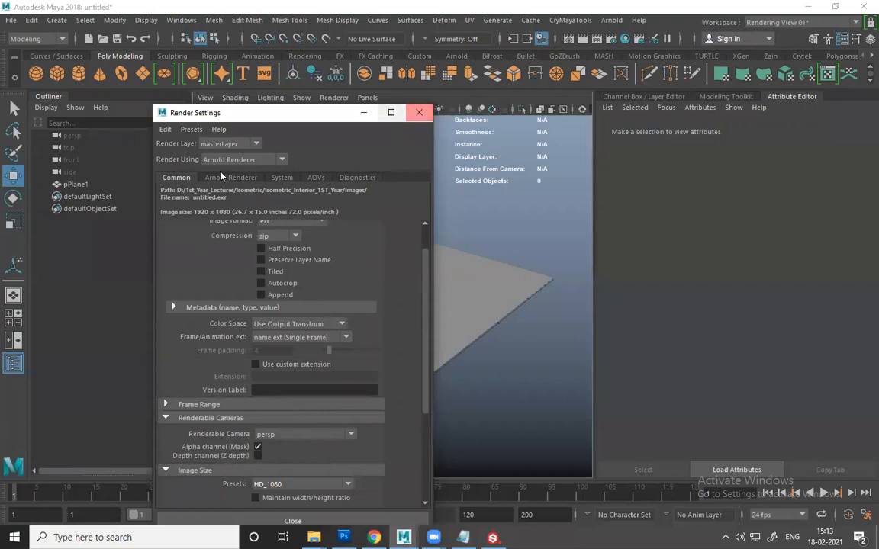
left_click(243, 177)
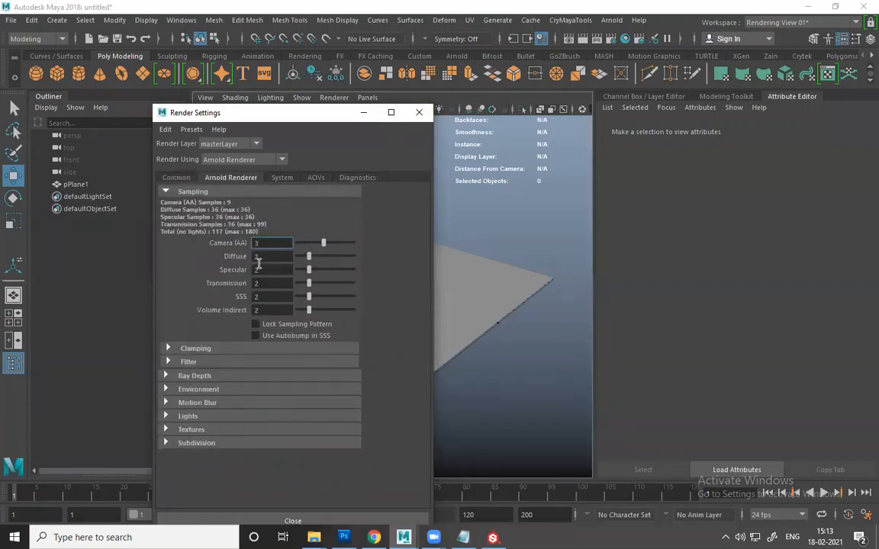
left_click(418, 114)
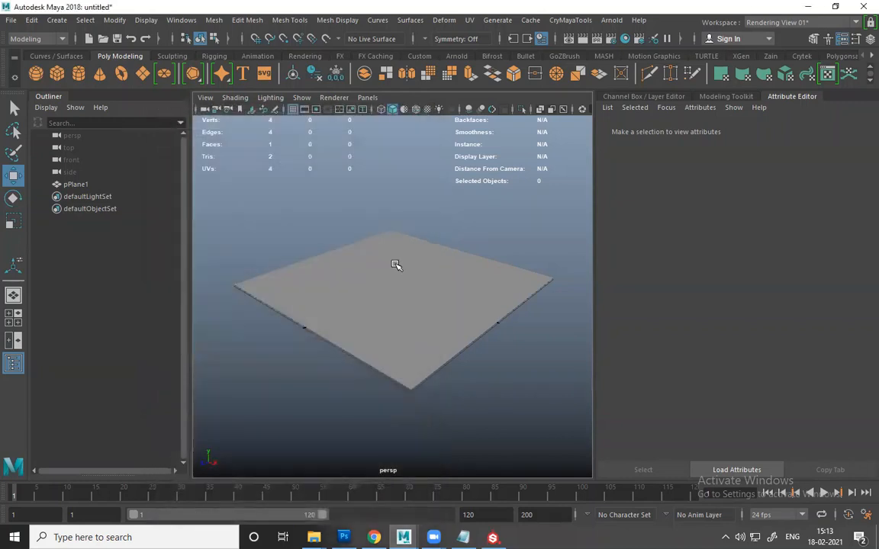
- Create a new perspective camera for the viewport and frame the plane close up at an angle
left_click_drag(395, 265, 421, 235, "alt")
scroll(452, 300, "up", 5)
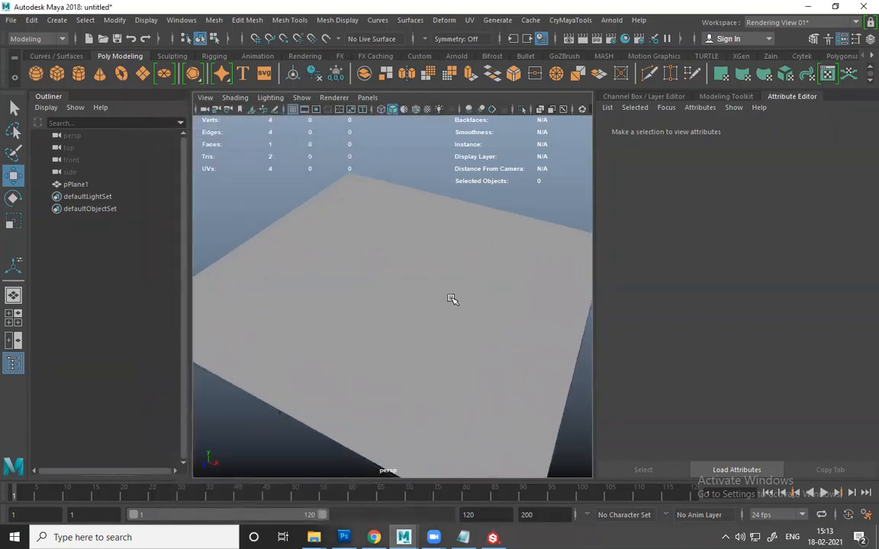
left_click(368, 98)
mouse_move(462, 109)
left_click(505, 126)
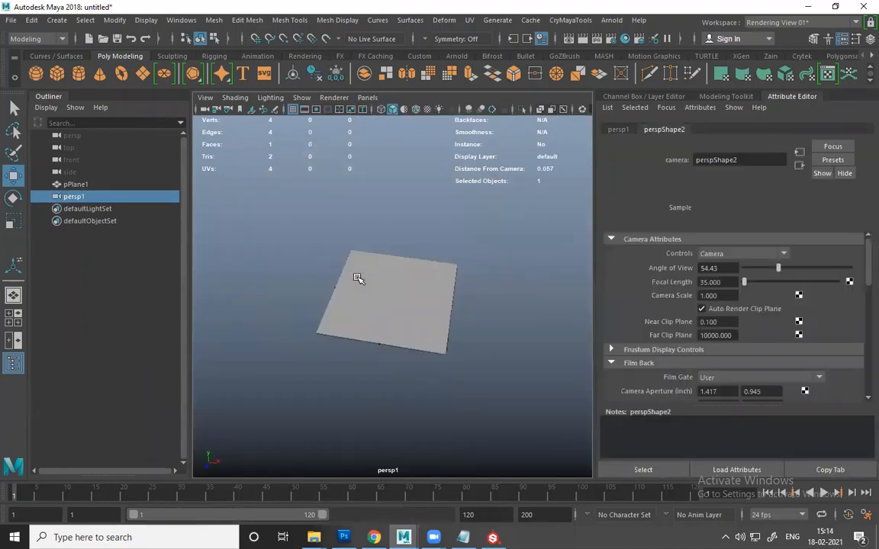
left_click_drag(325, 260, 393, 309, "alt")
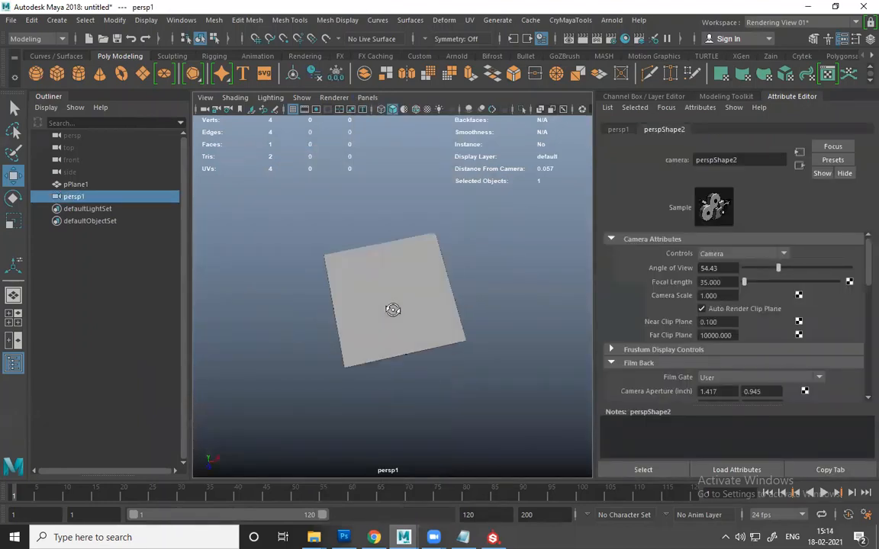
right_click_drag(367, 255, 482, 375, "alt")
left_click_drag(474, 374, 401, 309, "alt")
left_click_drag(464, 317, 445, 306, "alt")
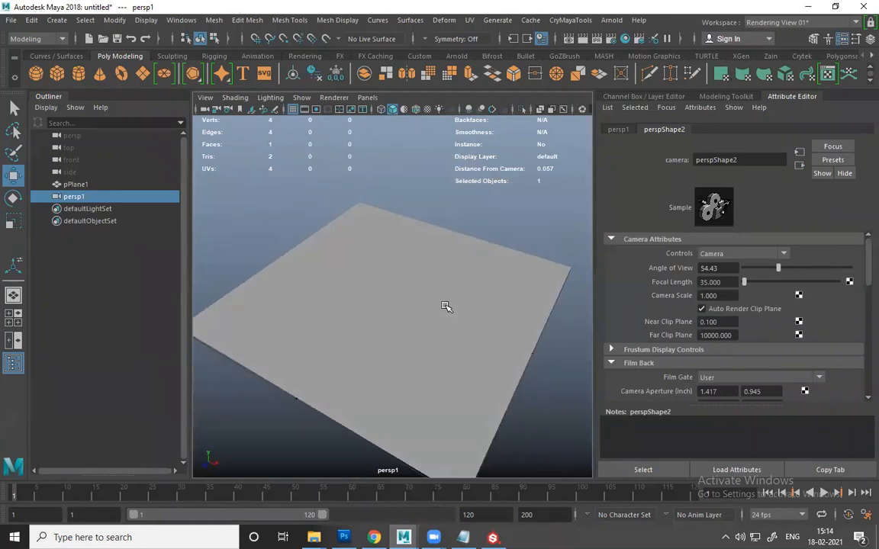
- Assign a new Arnold aiStandardSurface material to the pPlane1 plane
left_click(444, 301)
middle_click_drag(430, 252, 397, 226, "alt")
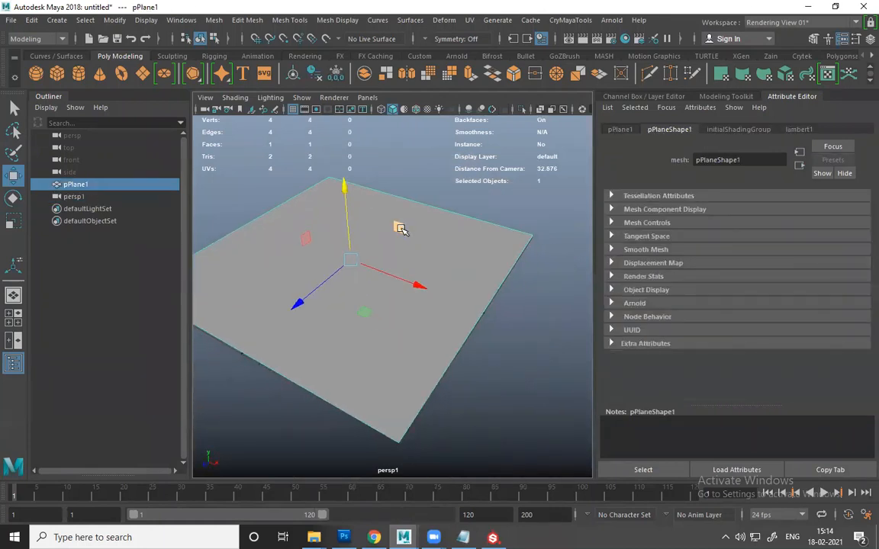
right_click_drag(401, 201, 423, 505)
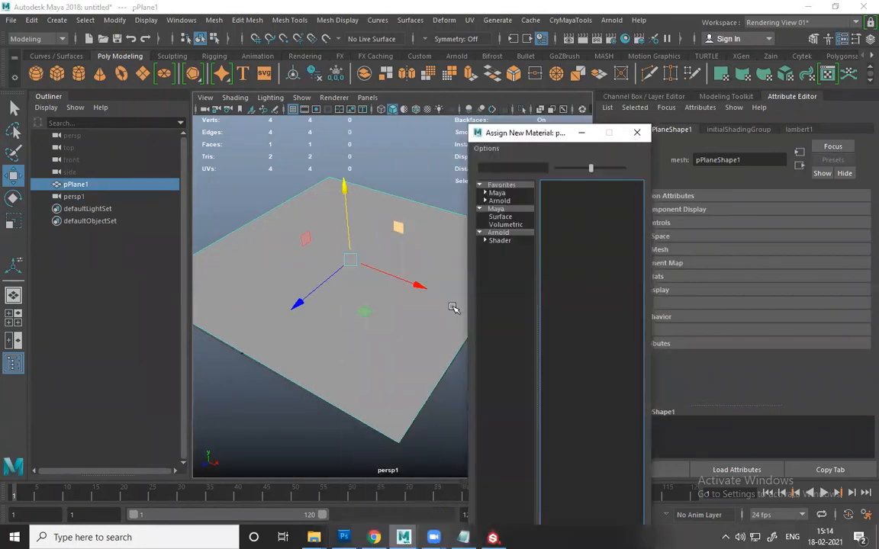
left_click(504, 234)
left_click(504, 235)
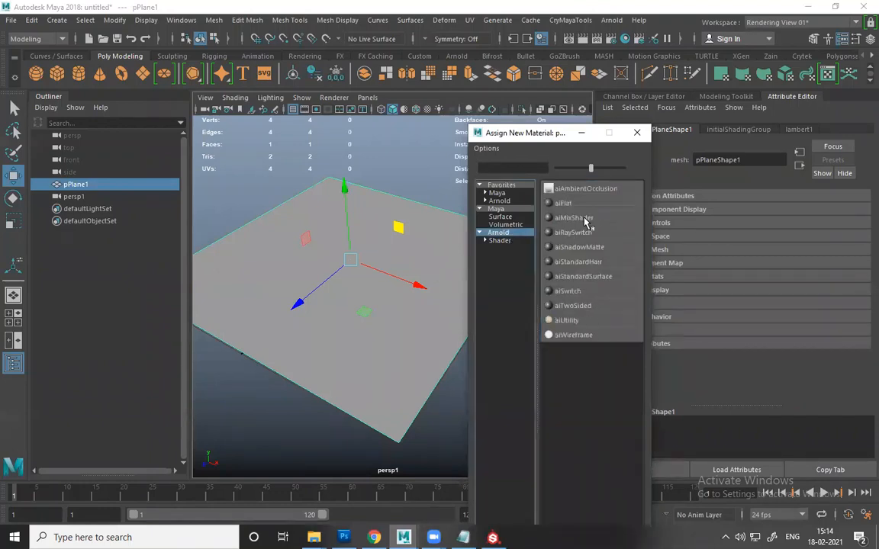
left_click(594, 278)
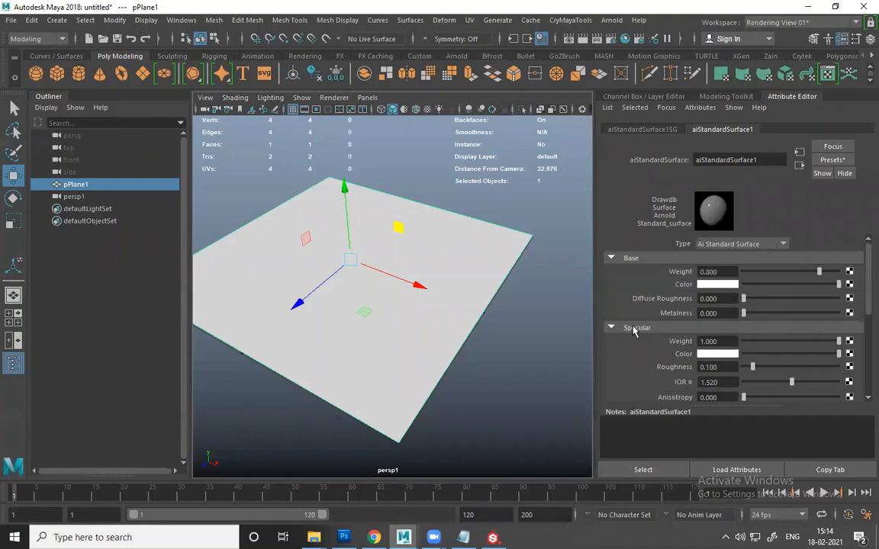
- Collapse the material's Base and Specular sections and examine its Transmission, Subsurface, Coat and Emission attributes
left_click(610, 259)
left_click(611, 272)
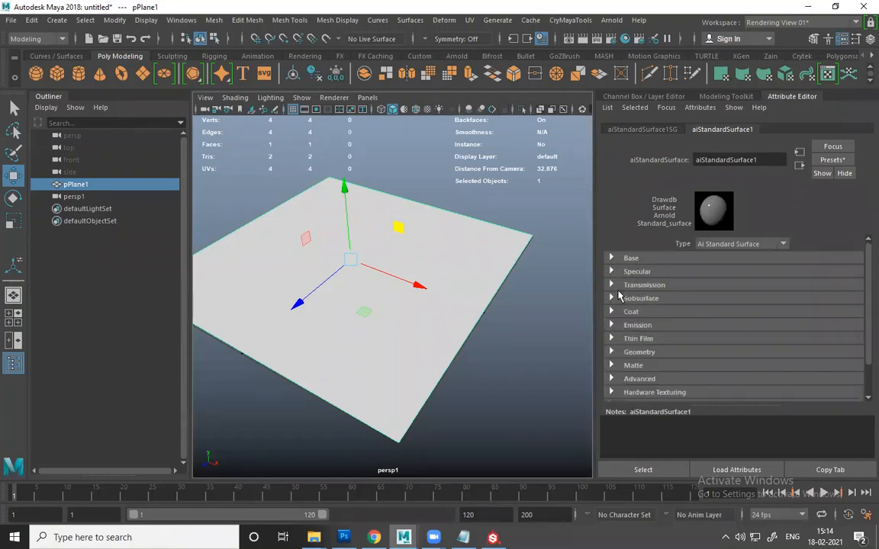
left_click(610, 285)
left_click(611, 285)
left_click(611, 299)
left_click(611, 299)
left_click(611, 312)
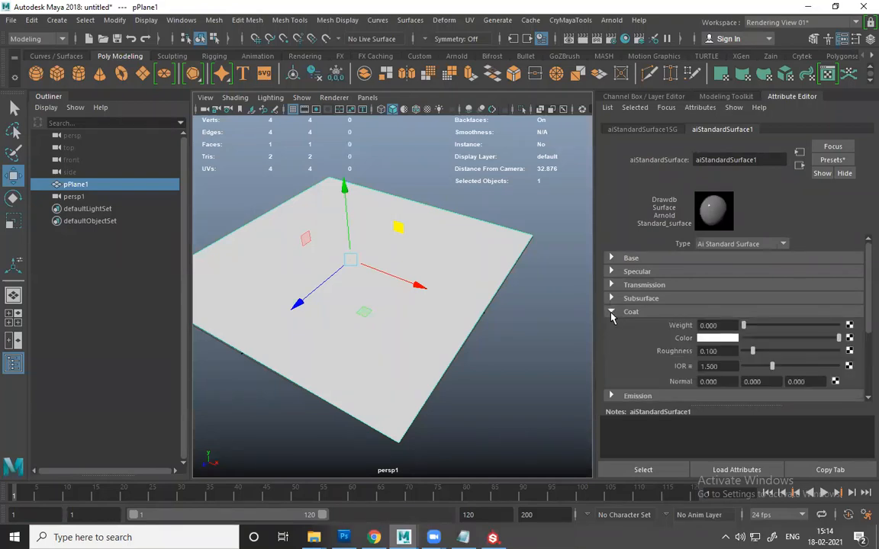
left_click(611, 312)
left_click(611, 326)
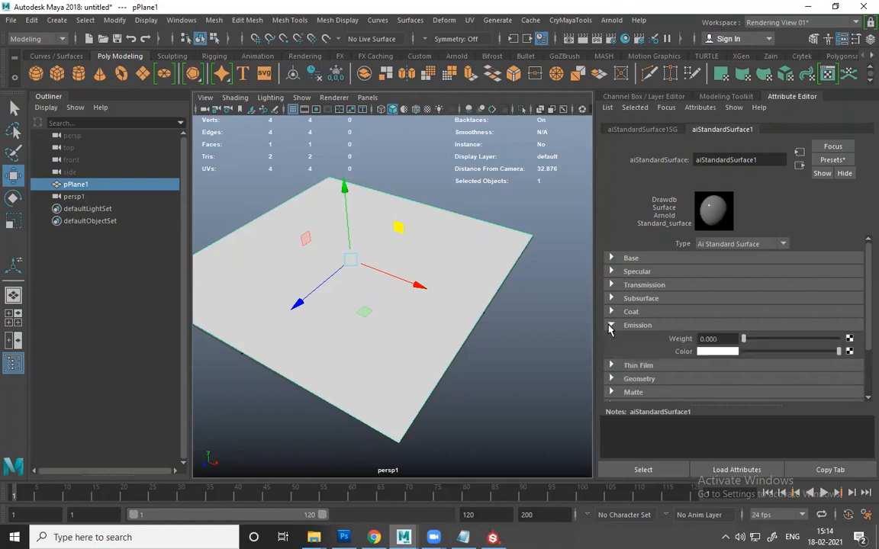
left_click(611, 326)
- Examine the material's Thin Film, Geometry, Matte and Advanced attributes, leaving each section collapsed
left_click(610, 338)
left_click(610, 339)
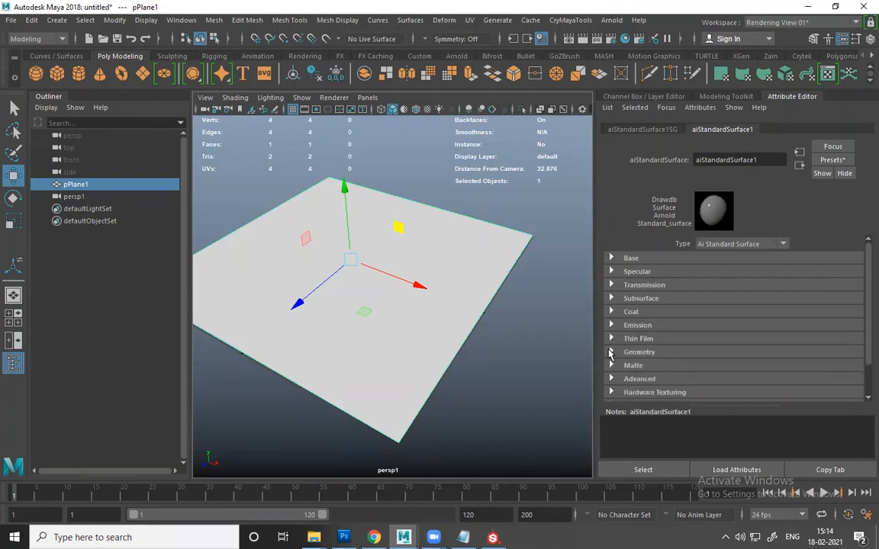
left_click(611, 351)
left_click(610, 352)
left_click(610, 352)
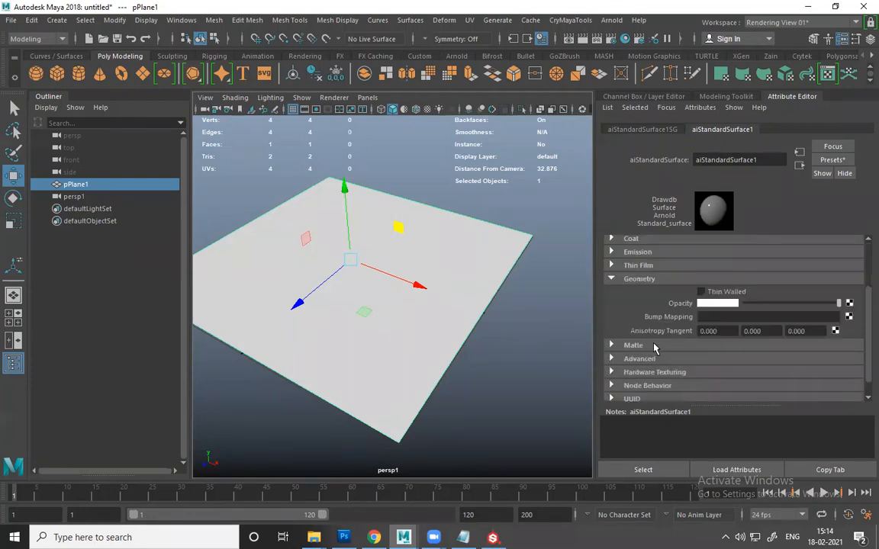
left_click(610, 281)
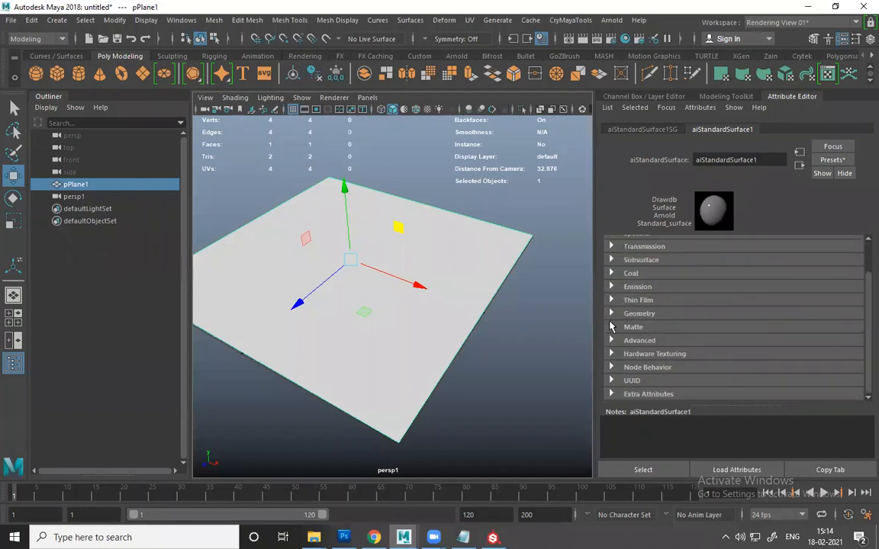
left_click(611, 327)
left_click(611, 327)
left_click(611, 340)
left_click(611, 340)
scroll(667, 370, "up", 2)
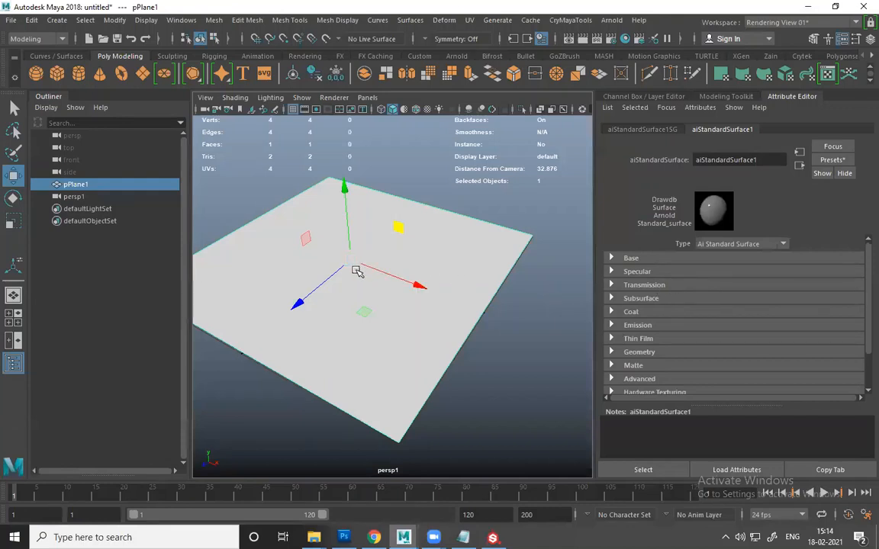
- Connect a File texture node to the base color of aiStandardSurface1 and check the material's shading group
left_click(683, 258)
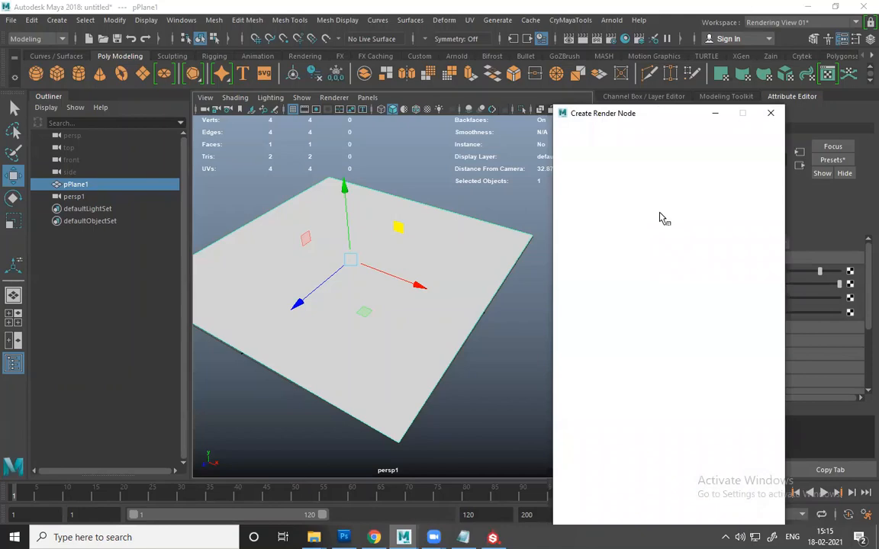
left_click(661, 217)
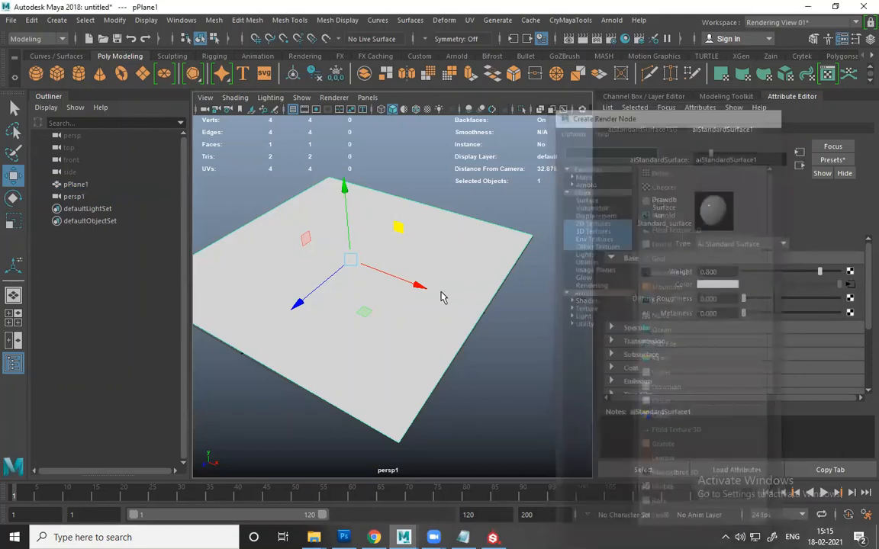
left_click(445, 227)
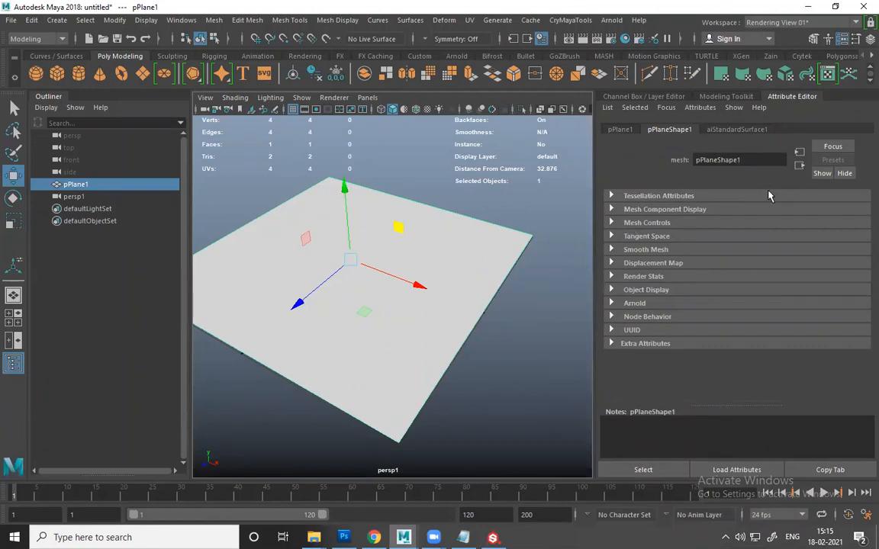
left_click(742, 130)
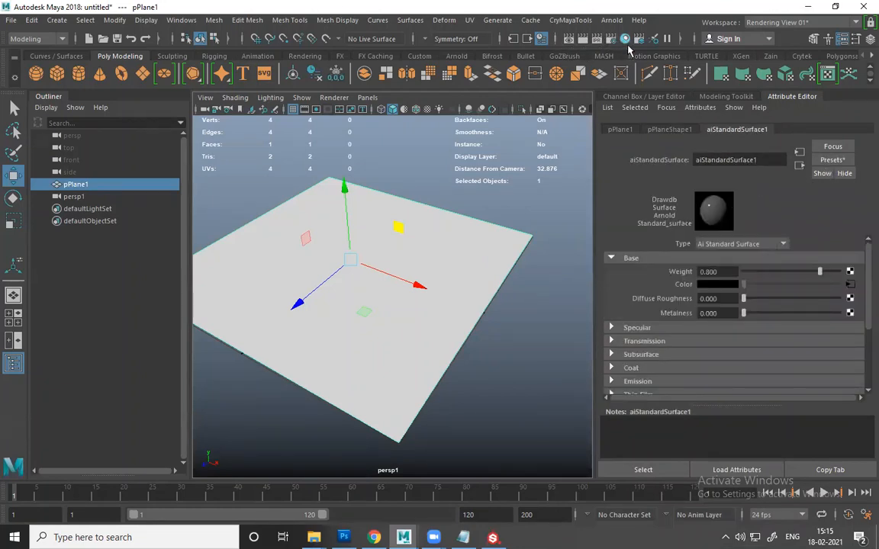
left_click(800, 164)
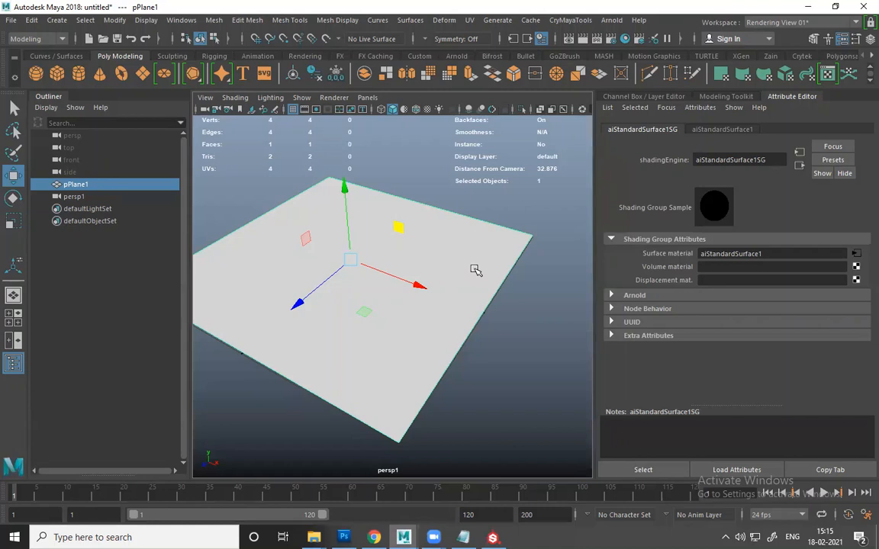
left_click(799, 152)
- Load FLoor_Plane_Rock_Stone_BaseColor.png from D:\Mater_CLASS\Substance_Textures\Rock_Stone as the image of the base color file node
left_click(851, 286)
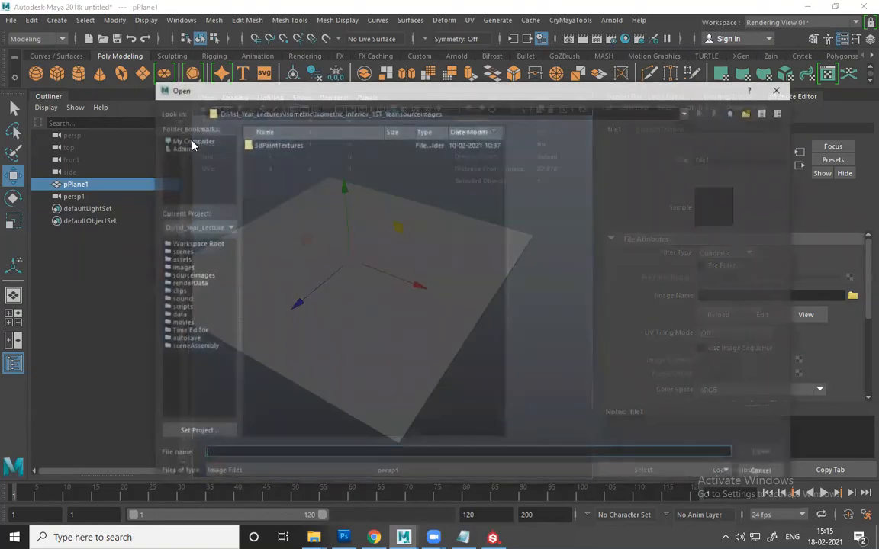
left_click(190, 141)
double_click(279, 145)
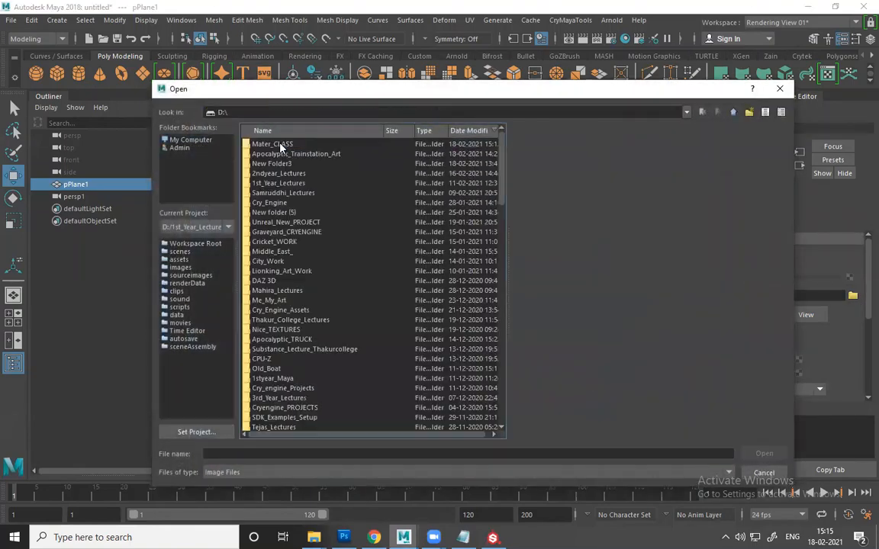
double_click(284, 147)
double_click(290, 145)
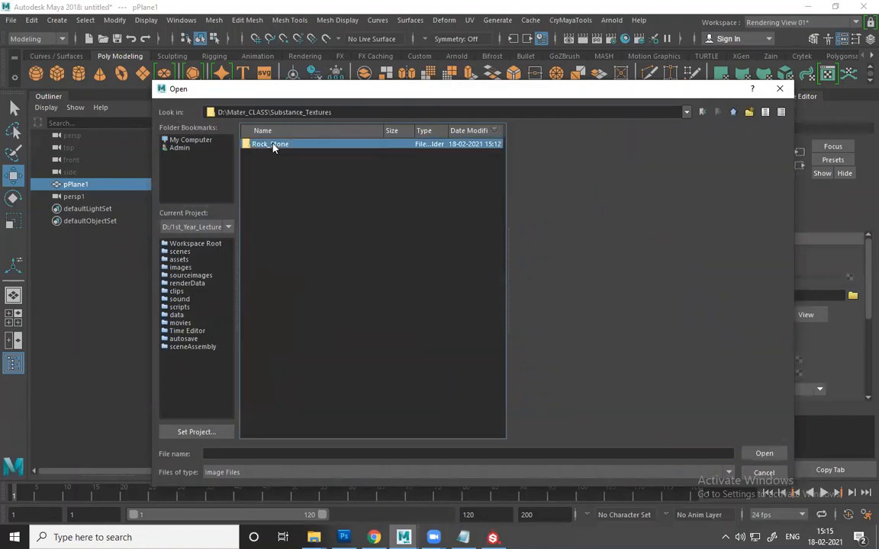
double_click(272, 144)
left_click(364, 185)
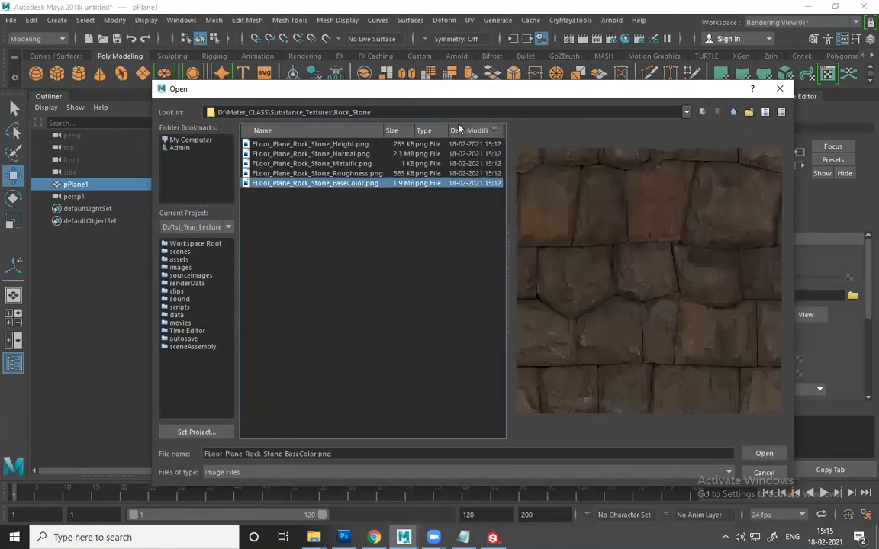
left_click(755, 451)
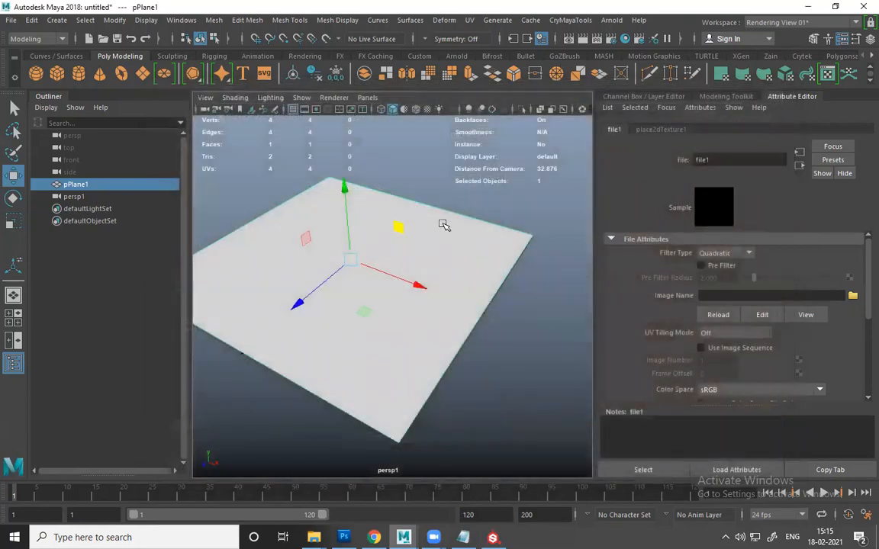
- Turn on textured display to check the stone base color across the plane, and reopen the plane's aiStandardSurface1 attributes
scroll(439, 232, "up", 3)
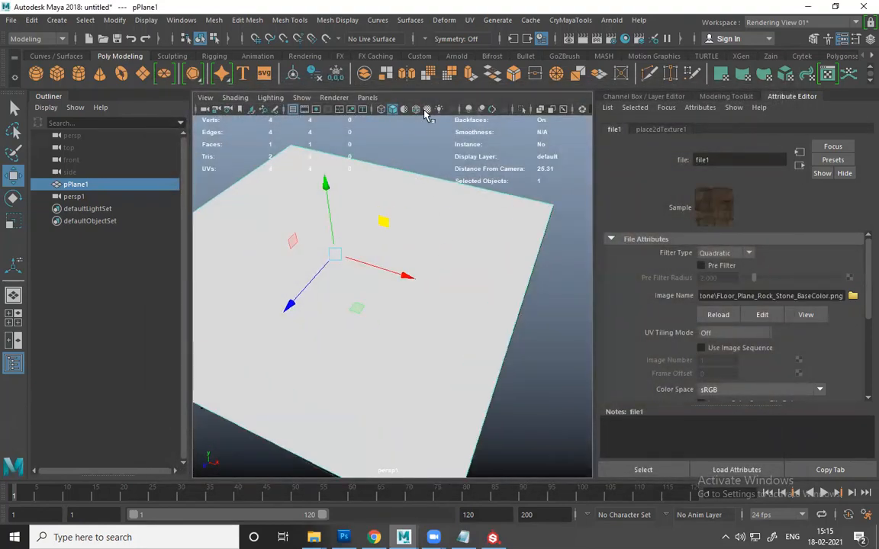
left_click(427, 109)
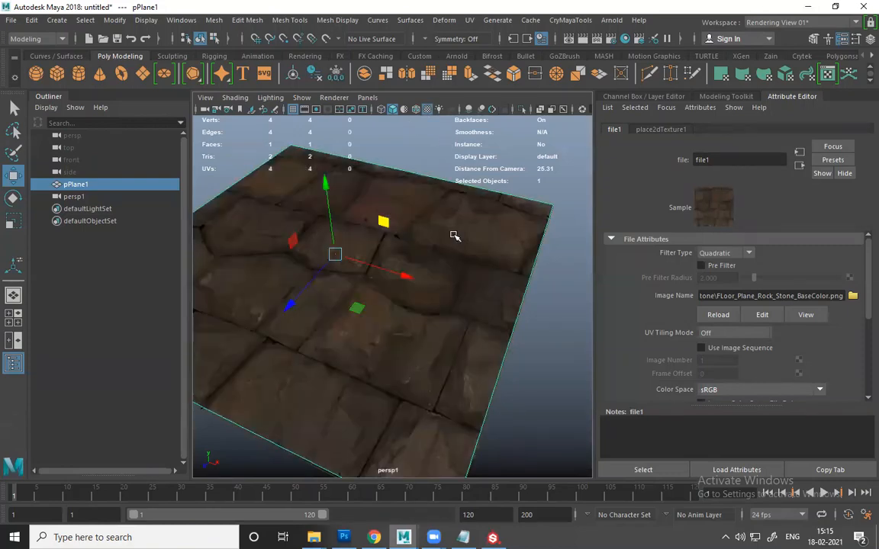
left_click_drag(428, 302, 444, 229, "alt")
middle_click_drag(444, 229, 455, 164, "alt")
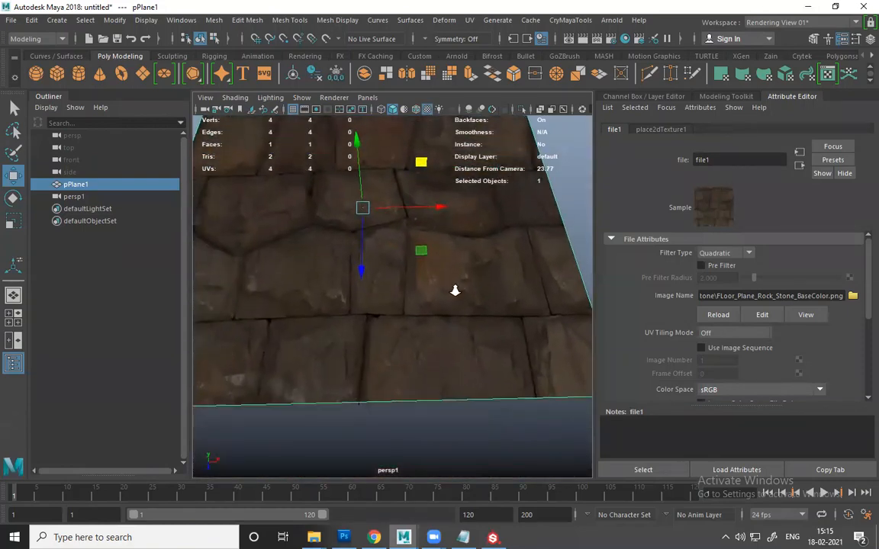
scroll(455, 291, "up", 4)
left_click_drag(455, 298, 457, 336, "alt")
scroll(406, 287, "up", 2)
right_click_drag(417, 305, 263, 328, "alt")
left_click_drag(263, 328, 510, 262, "alt")
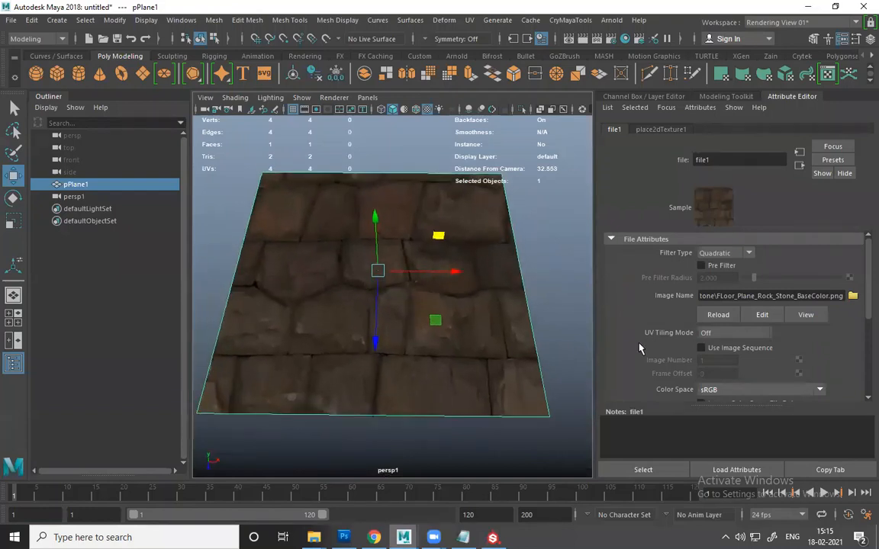
left_click(520, 347)
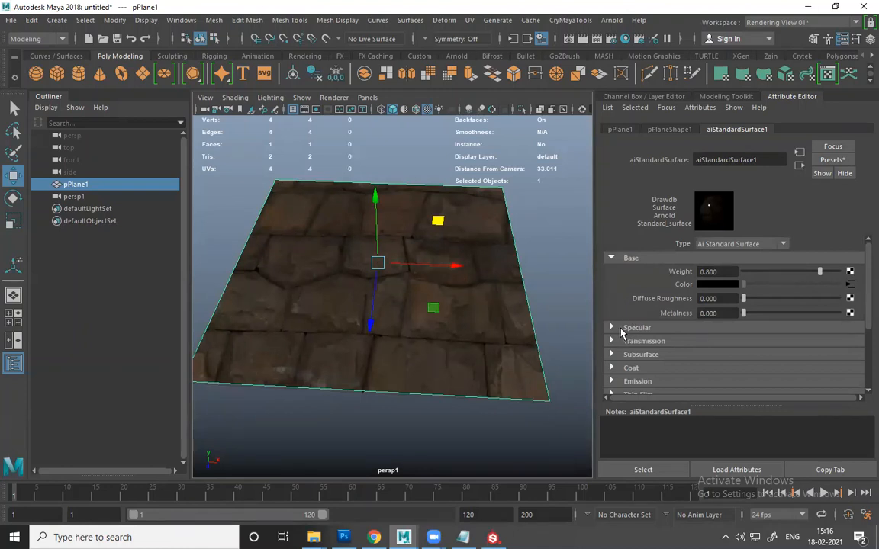
- Connect a File texture to the material's Specular Roughness and load FLoor_Plane_Rock_Stone_Roughness.png into it
left_click(611, 328)
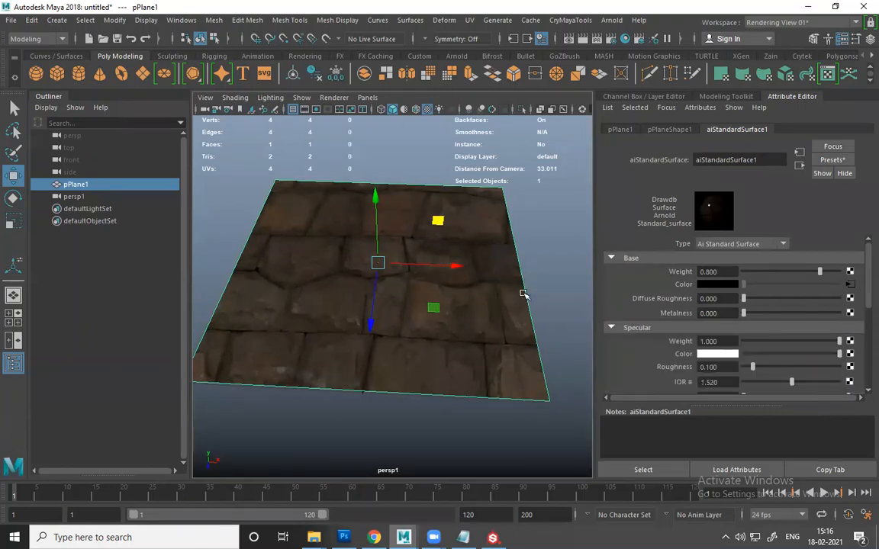
left_click_drag(531, 309, 460, 212, "alt")
right_click_drag(459, 212, 483, 262, "alt")
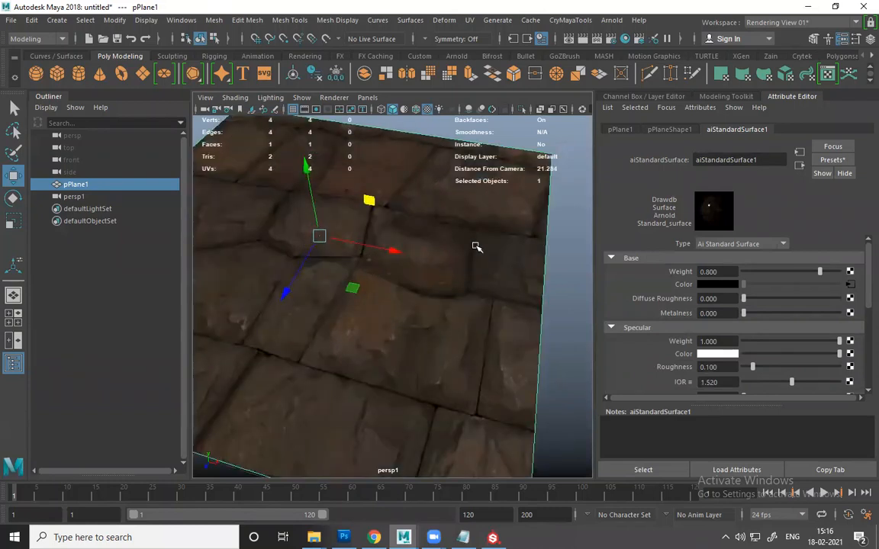
left_click(727, 313)
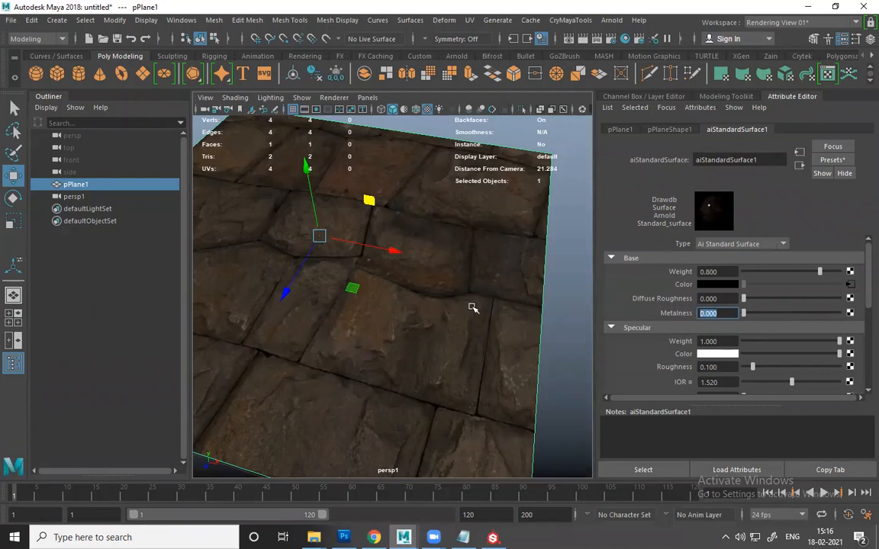
mouse_move(473, 308)
left_mouse_down("alt")
mouse_move(473, 325)
mouse_move(429, 321)
mouse_move(463, 298)
mouse_move(447, 284)
mouse_move(458, 306)
left_mouse_up("alt")
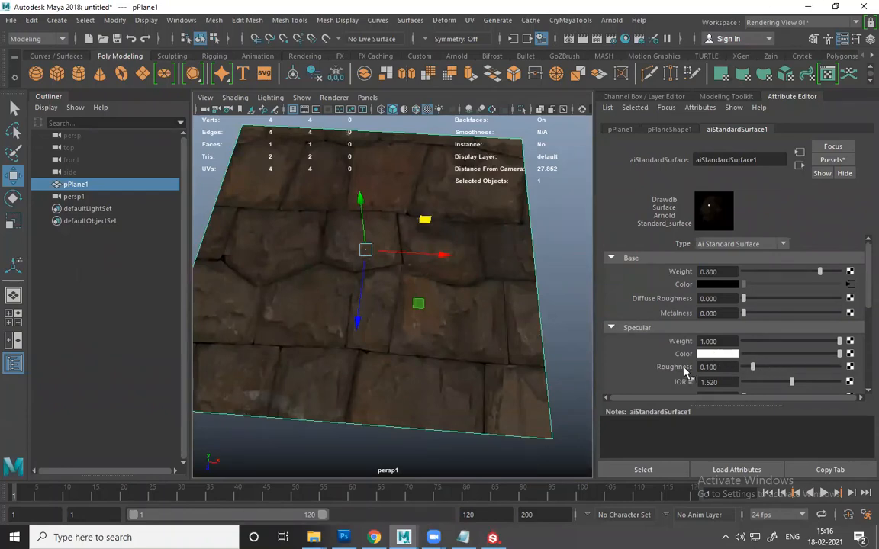
left_click(851, 369)
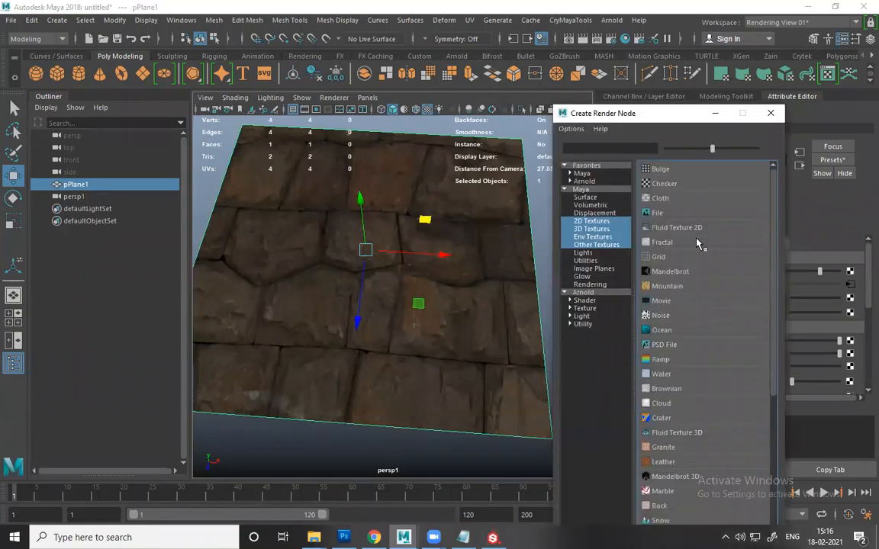
left_click(664, 216)
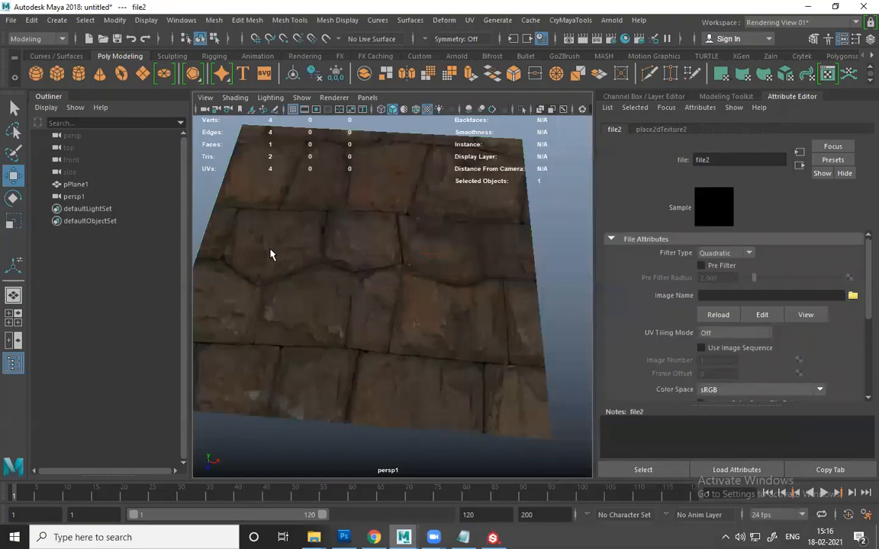
left_click(348, 187)
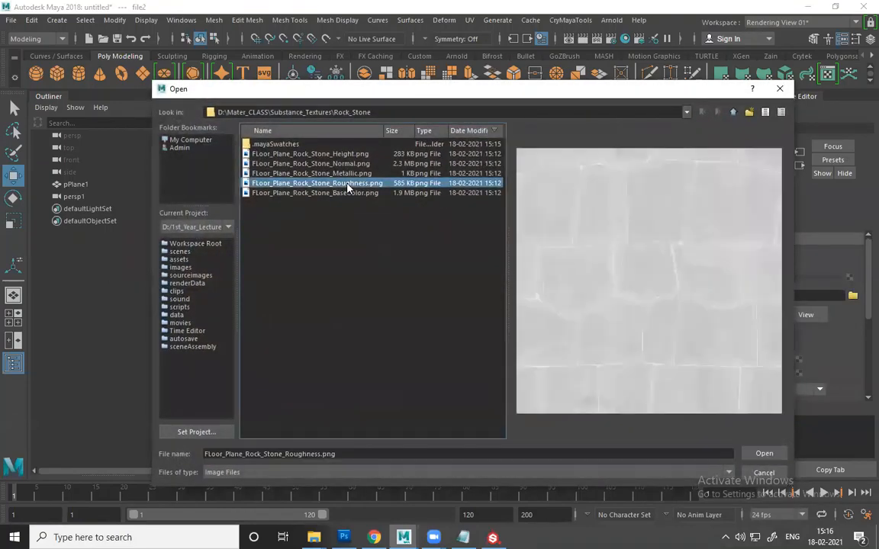
left_click(755, 454)
- Set the roughness file texture's Color Space to Raw
left_click_drag(433, 261, 436, 265, "alt")
right_click_drag(436, 265, 439, 282, "alt")
scroll(440, 283, "up", 4)
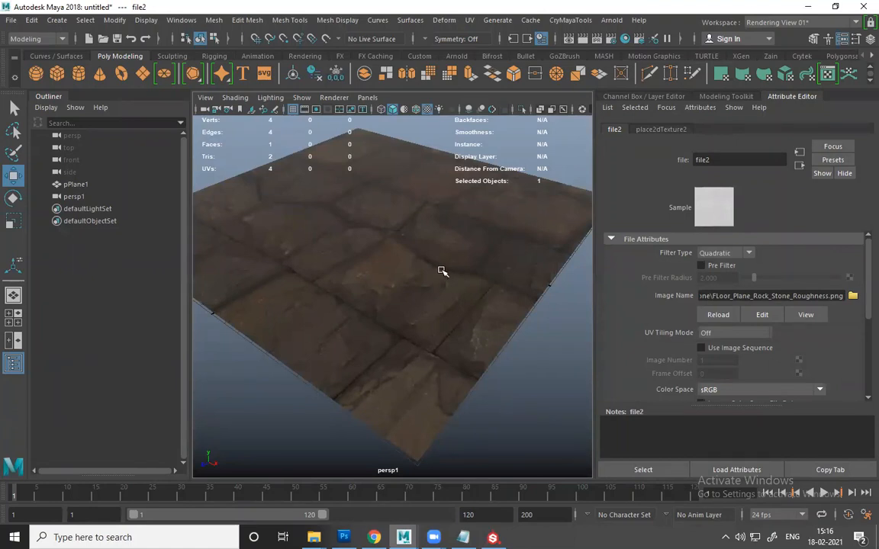
left_click_drag(396, 272, 423, 241, "alt")
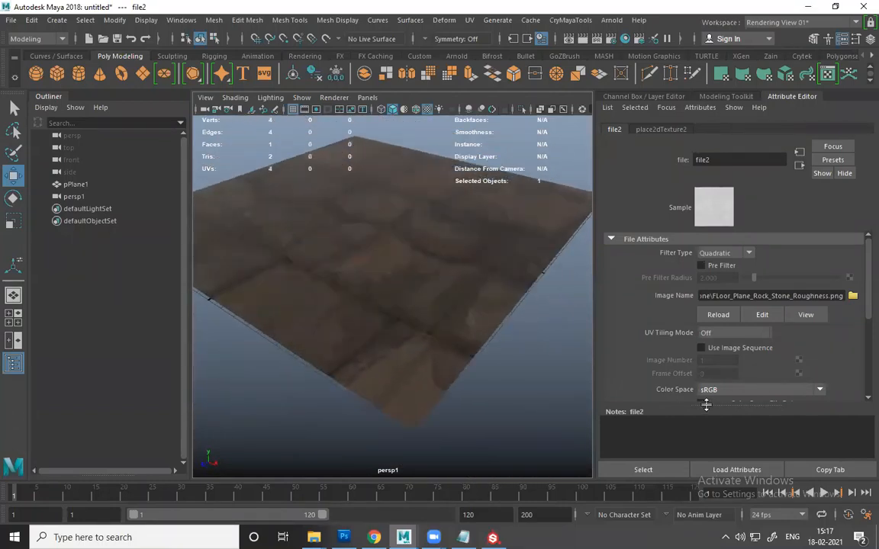
scroll(751, 393, "down", 1)
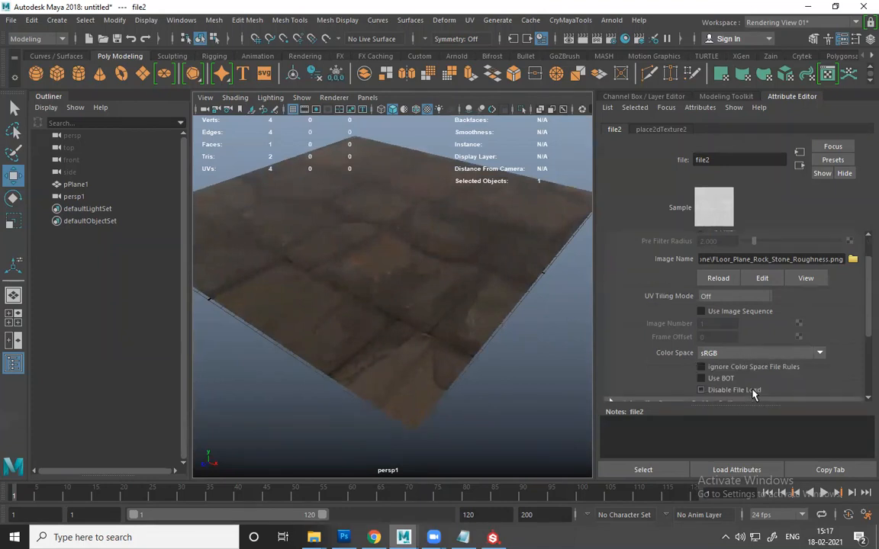
left_click(746, 354)
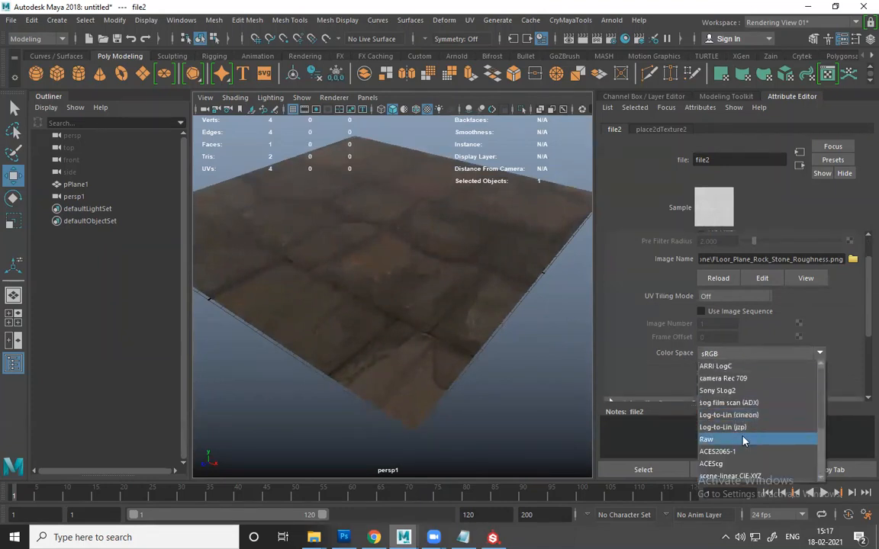
left_click(743, 441)
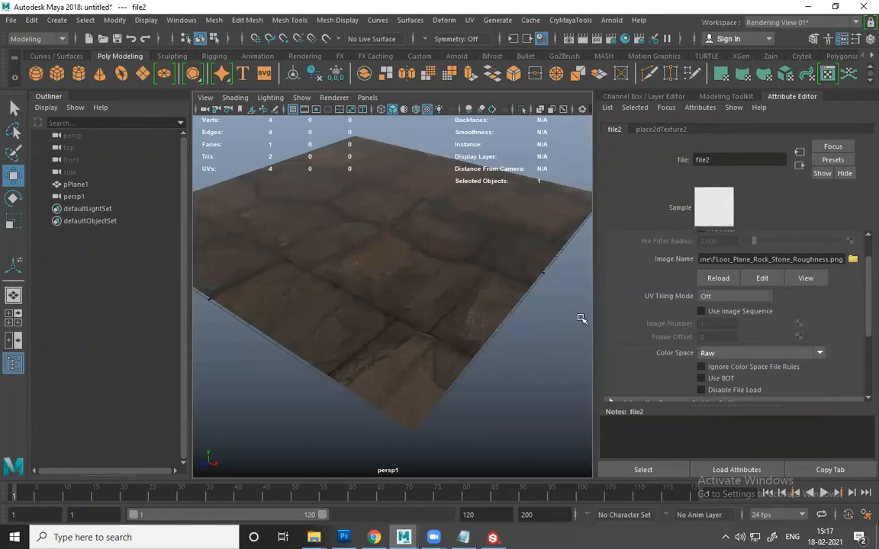
- Examine the stone plane's surface from several angles, and check the source roughness map in Photoshop before returning to Maya
left_click_drag(376, 262, 419, 305, "alt")
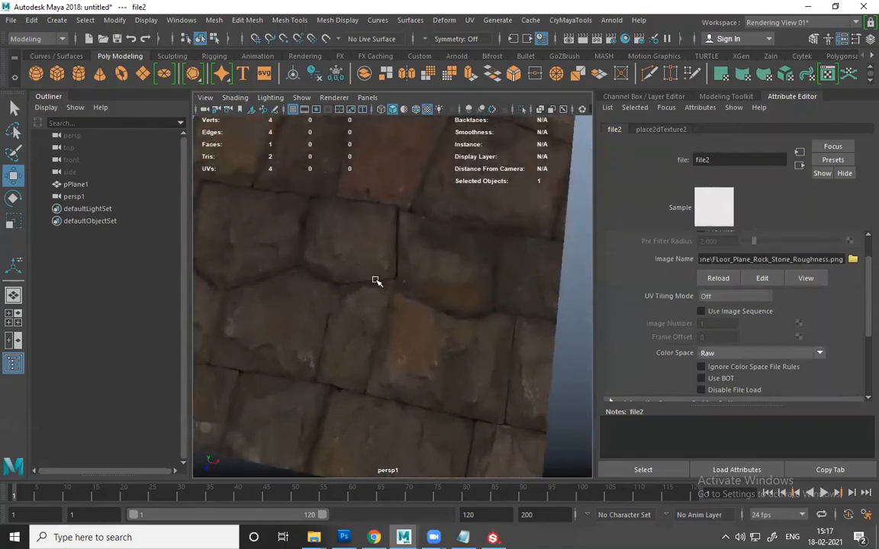
scroll(375, 281, "up", 4)
left_click_drag(375, 280, 427, 285, "alt")
left_click_drag(526, 320, 477, 290, "alt")
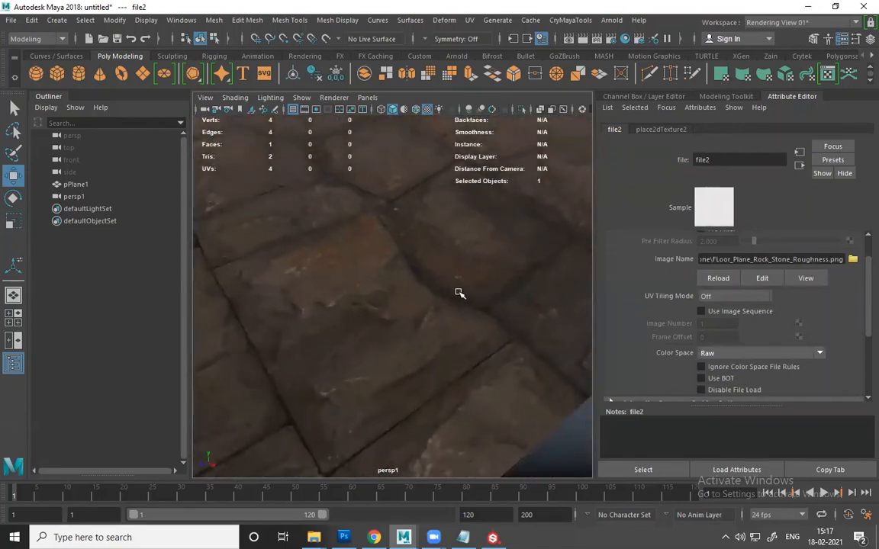
scroll(345, 234, "down", 6)
left_click_drag(365, 250, 332, 201, "alt")
scroll(332, 201, "up", 5)
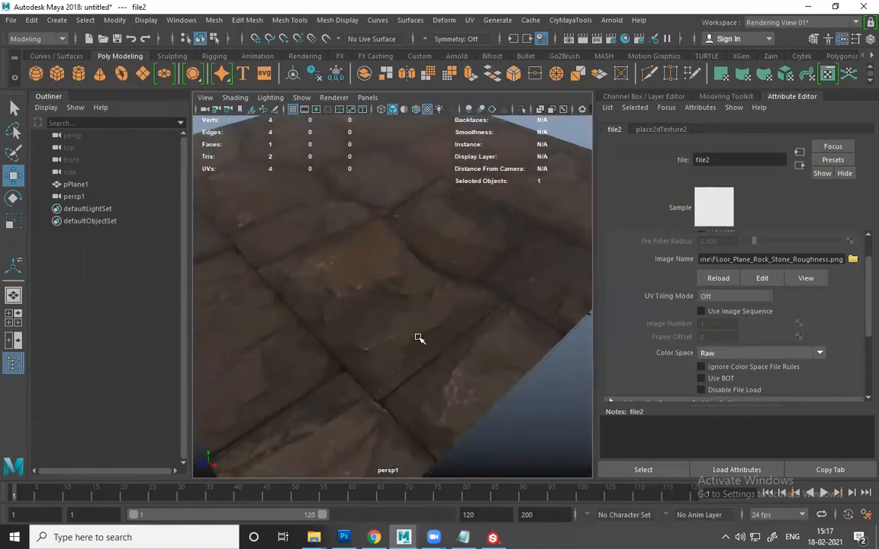
left_click(708, 354)
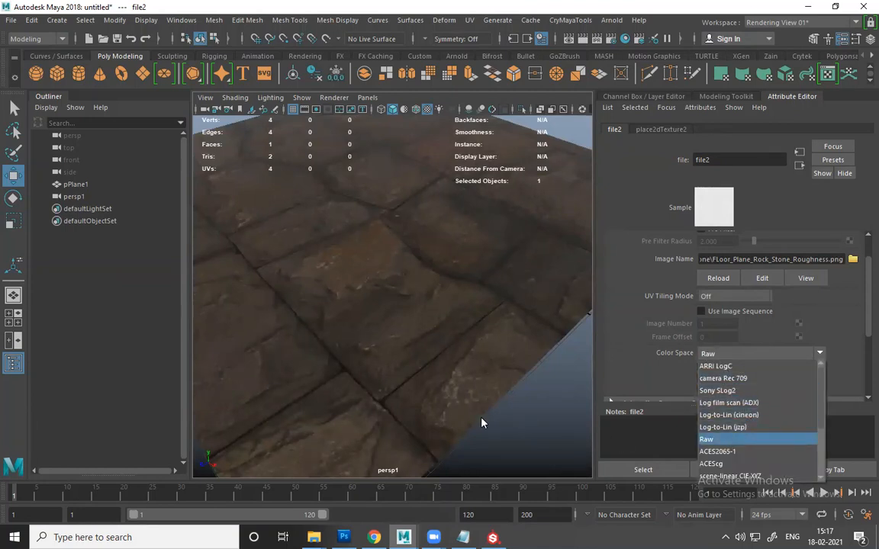
left_click(345, 537)
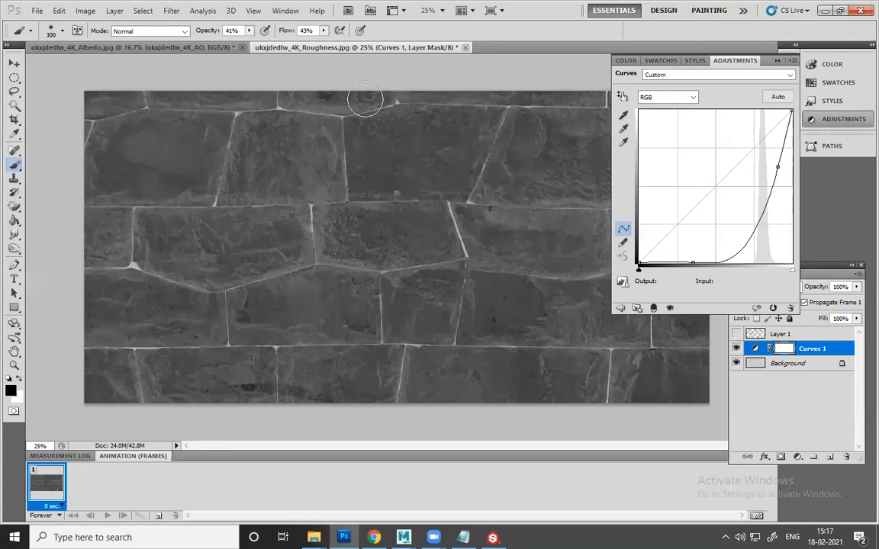
left_click(825, 11)
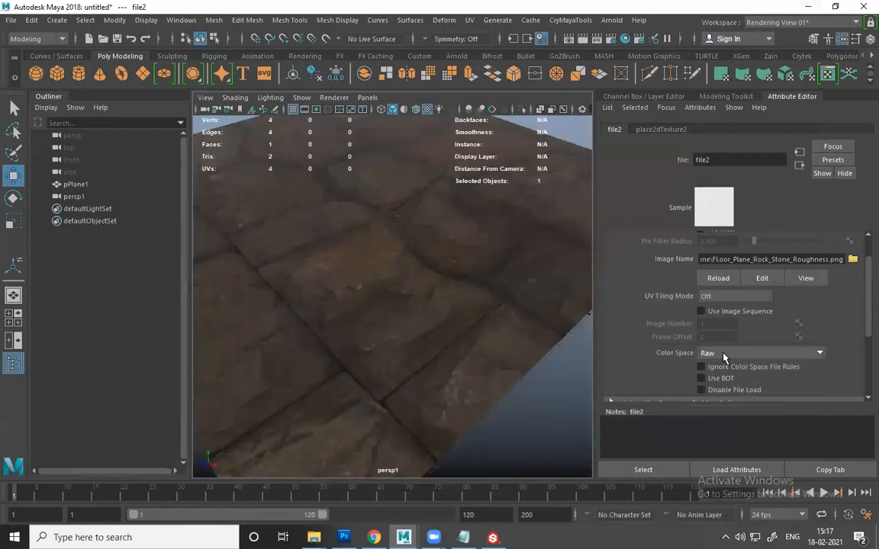
- Turn on Alpha Is Luminance in the roughness texture's Color Balance settings
scroll(723, 345, "down", 3)
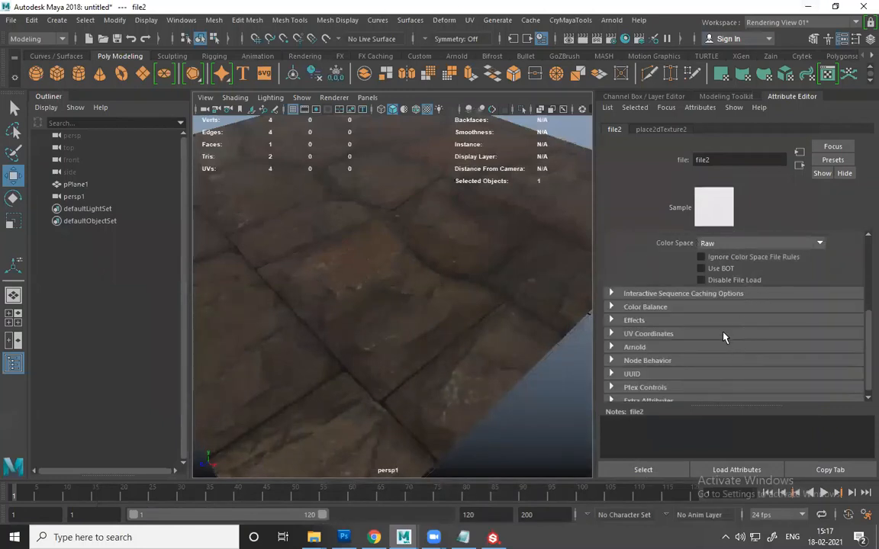
left_click(612, 301)
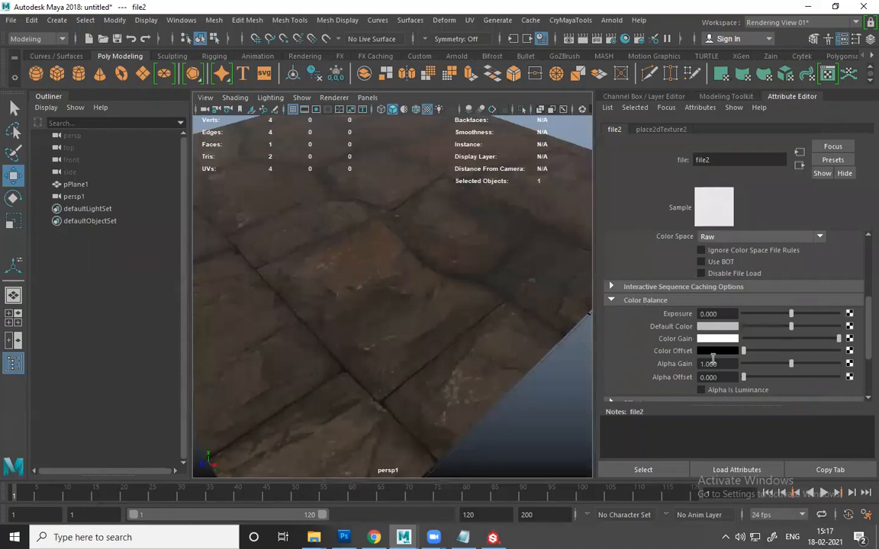
left_click(705, 392)
- Inspect the whole stone plane and its surface close up with the adjusted roughness map applied
left_click_drag(392, 318, 497, 337, "alt")
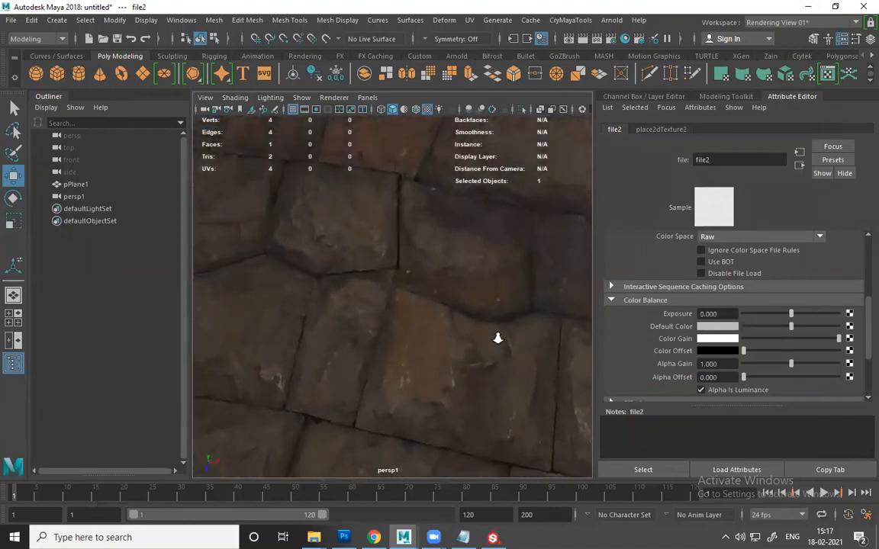
scroll(497, 337, "down", 5)
scroll(751, 358, "up", 2)
scroll(391, 303, "up", 8)
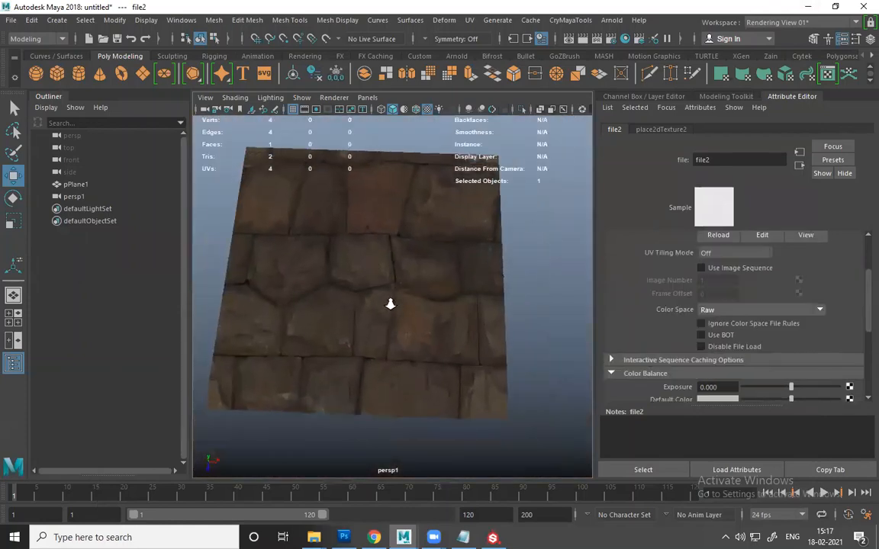
scroll(375, 280, "down", 4)
left_click_drag(375, 281, 426, 311, "alt")
scroll(426, 311, "up", 4)
- Select the stone plane and connect a File texture to its material's Bump Mapping in the Geometry settings
left_click(426, 312)
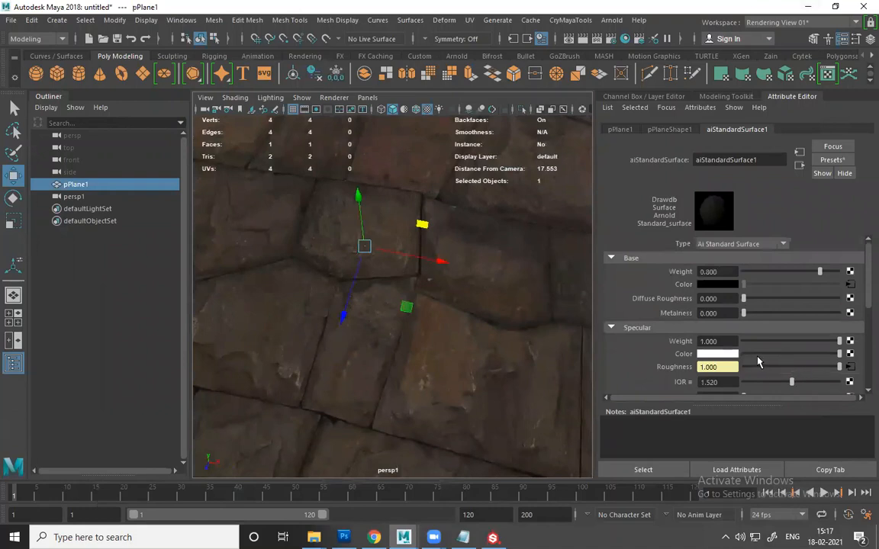
scroll(738, 367, "down", 10)
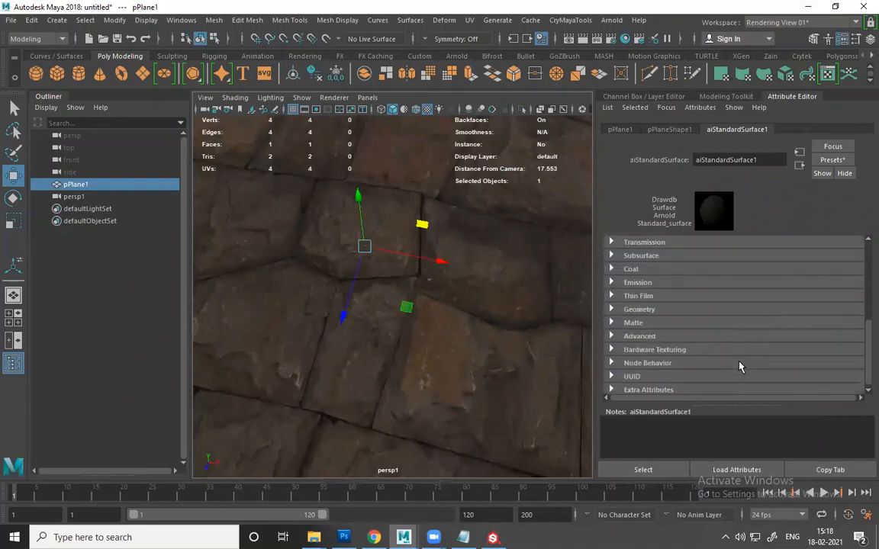
left_click(611, 309)
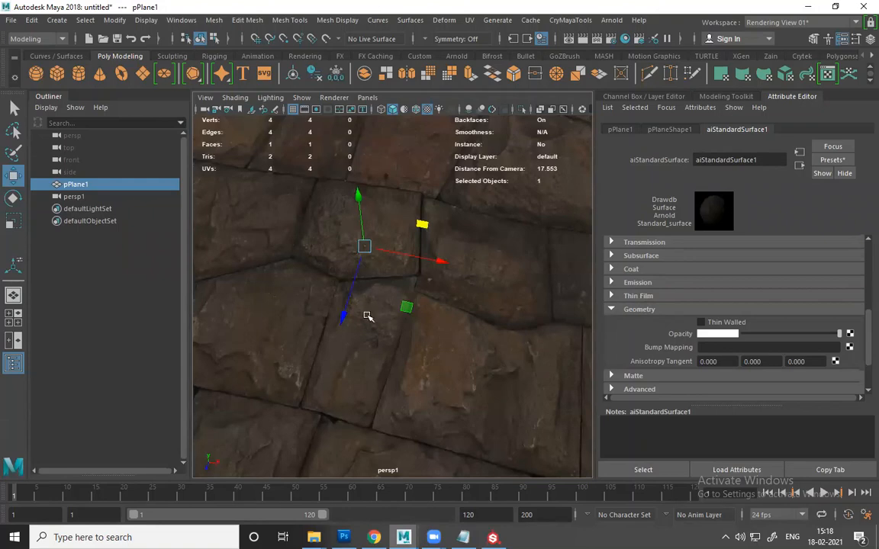
left_click_drag(391, 354, 436, 305, "alt")
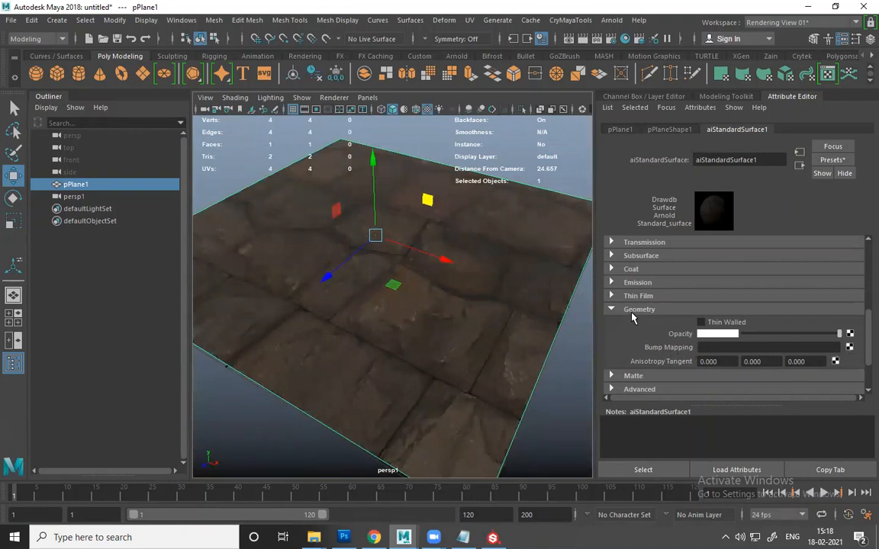
left_click(849, 348)
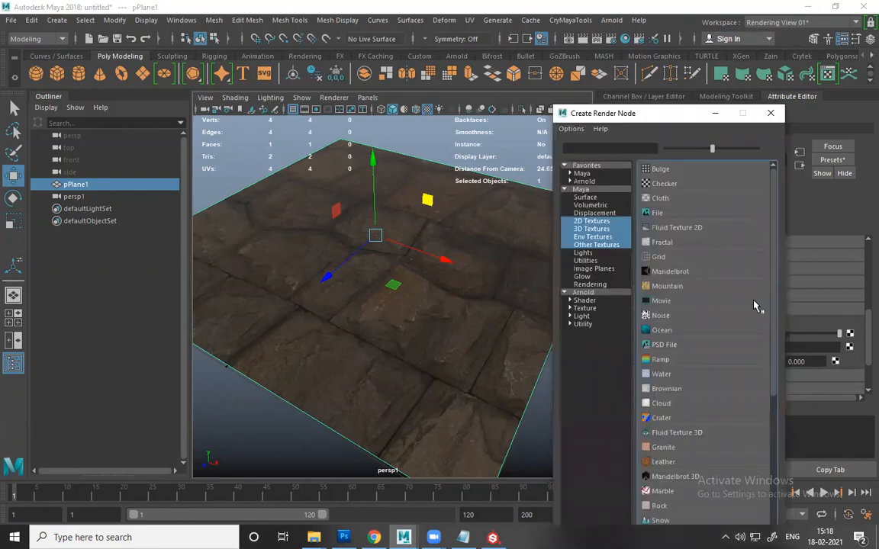
left_click(662, 216)
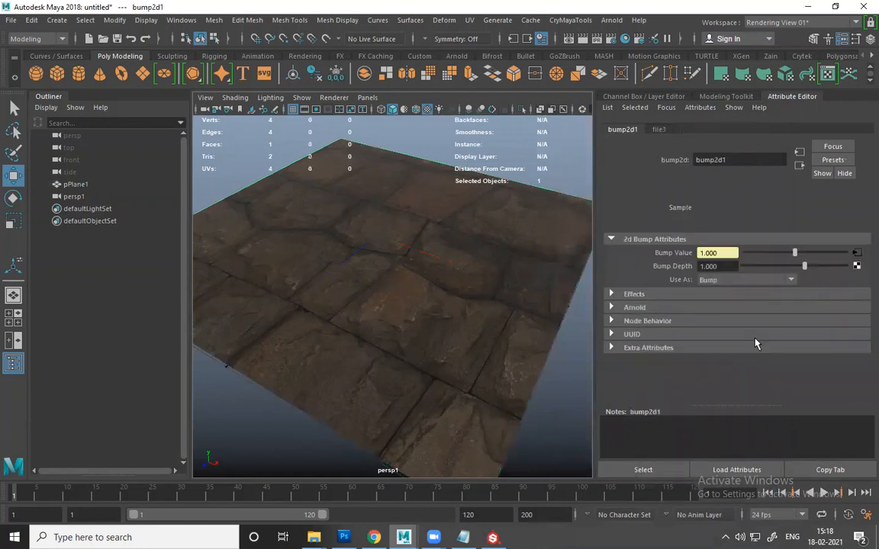
- Set the bump node's Use As option to Tangent Space Normals
left_click(734, 281)
left_click(737, 304)
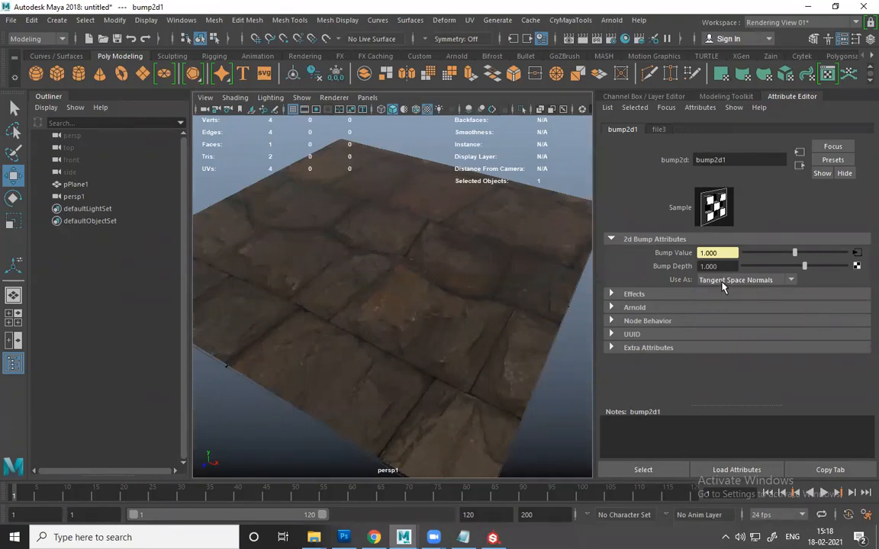
left_click(718, 280)
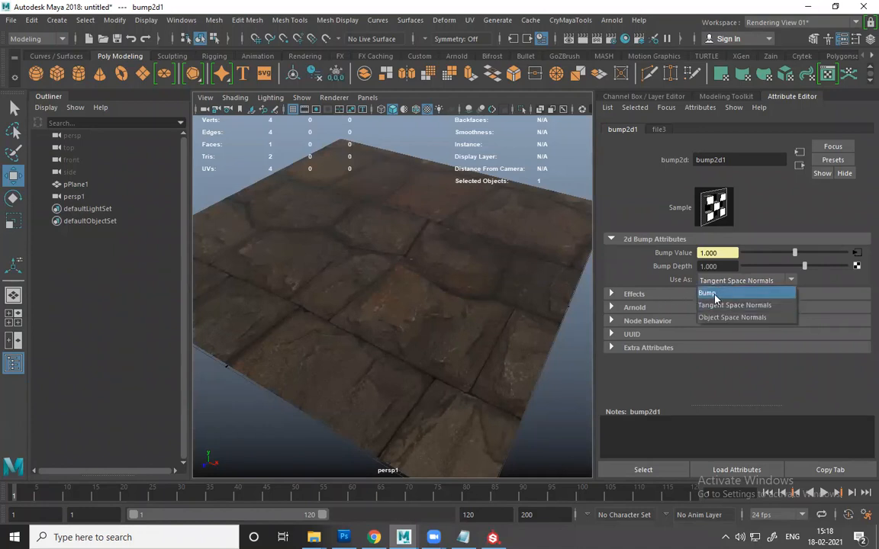
left_click(720, 290)
left_click(720, 281)
left_click(744, 306)
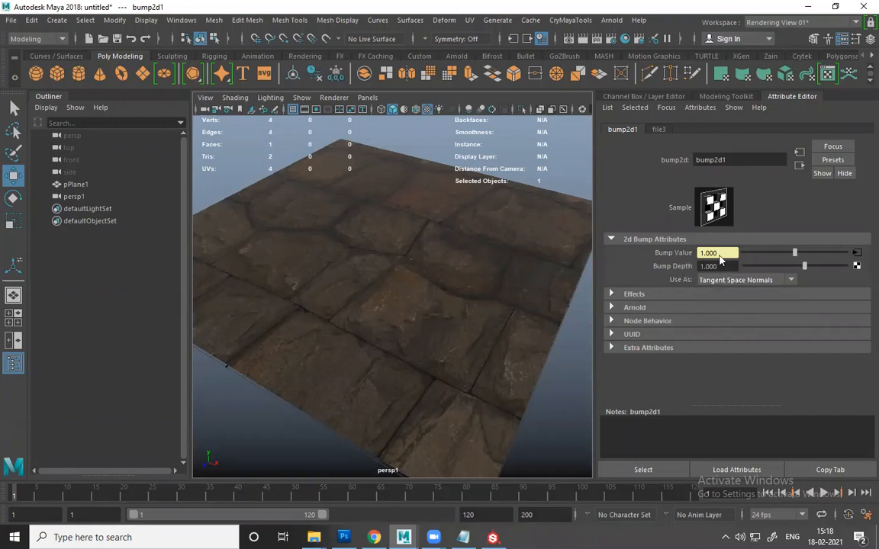
- Load FLoor_Plane_Rock_Stone_Normal.png from the Rock_Stone folder into the file texture connected to the bump node
middle_click_drag(429, 290, 412, 279, "alt")
scroll(405, 283, "up", 3)
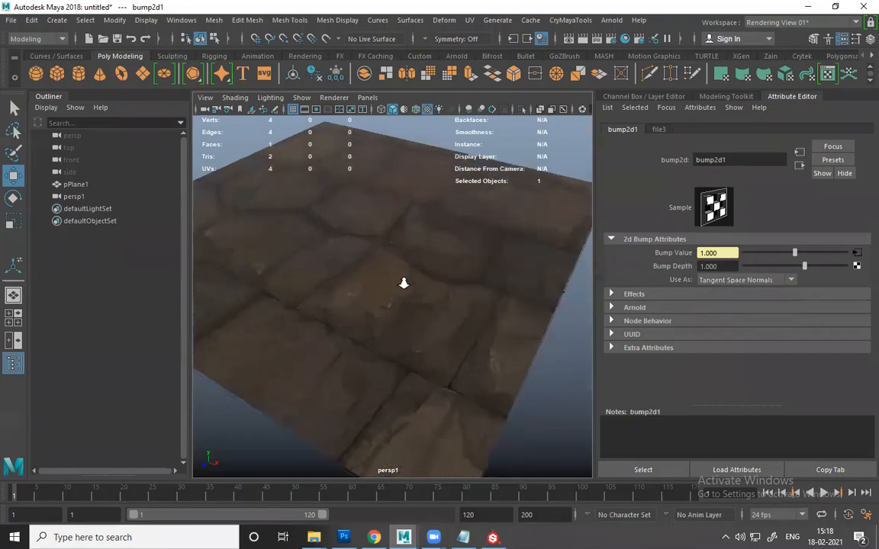
left_click(856, 255)
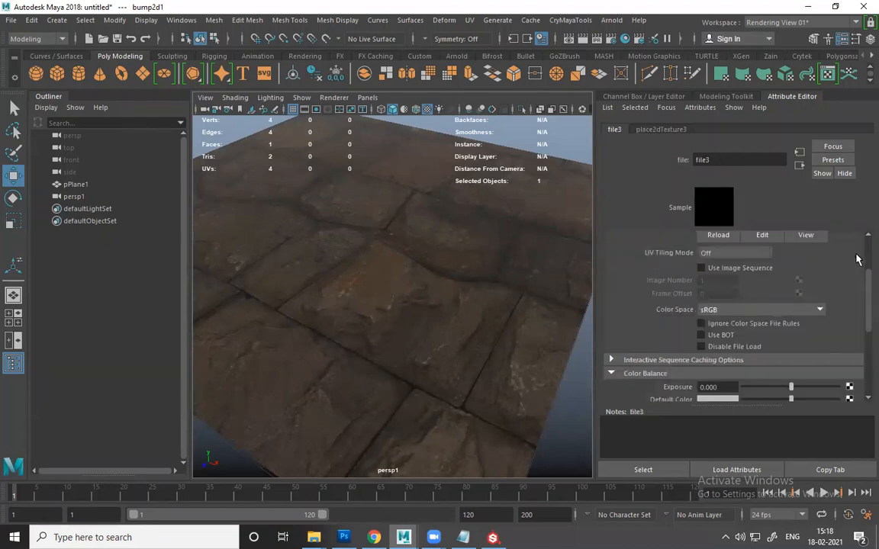
scroll(757, 305, "up", 3)
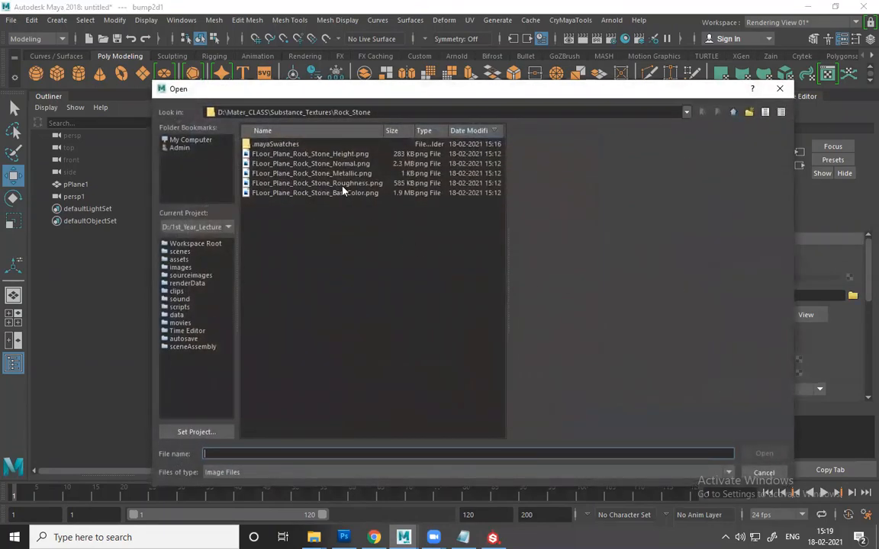
left_click(325, 163)
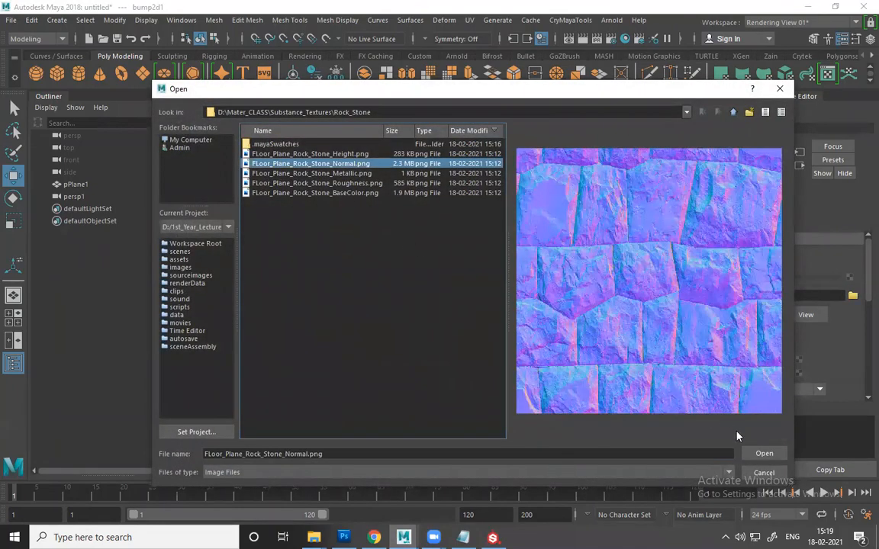
left_click(757, 458)
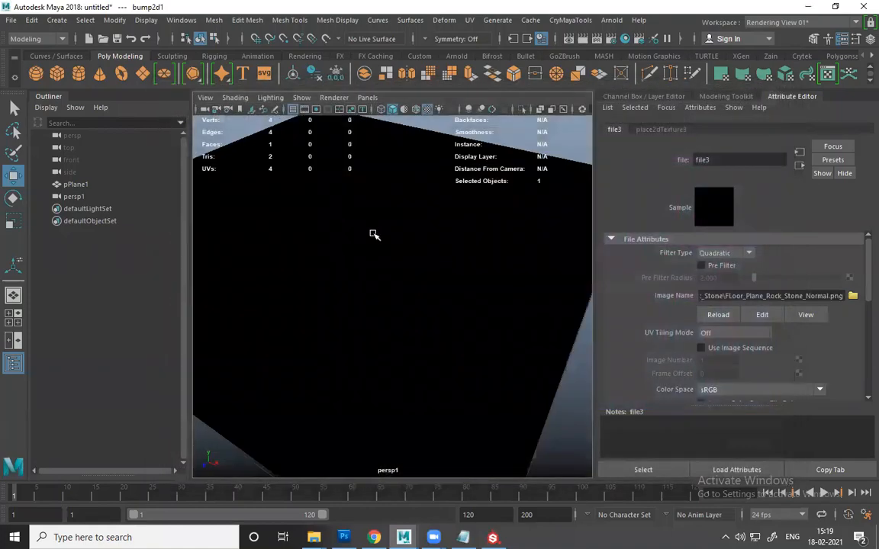
- Set the normal map texture's Color Space to Raw
left_click_drag(347, 239, 867, 291, "alt")
scroll(797, 333, "down", 2)
left_click(795, 337)
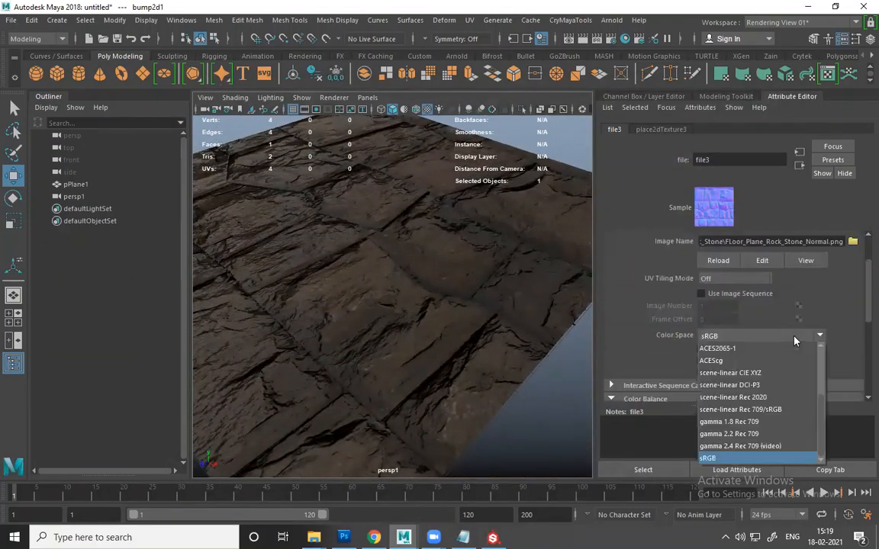
scroll(725, 381, "up", 2)
left_click(727, 422)
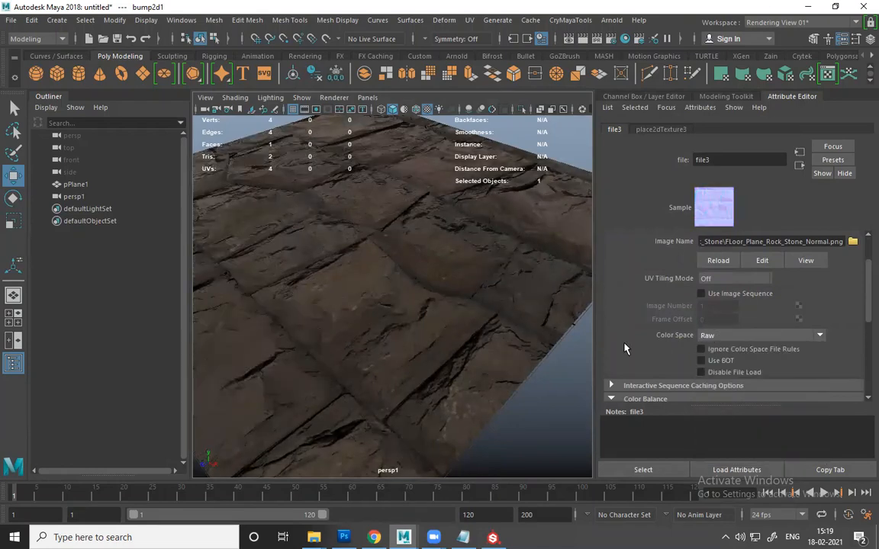
scroll(756, 340, "down", 4)
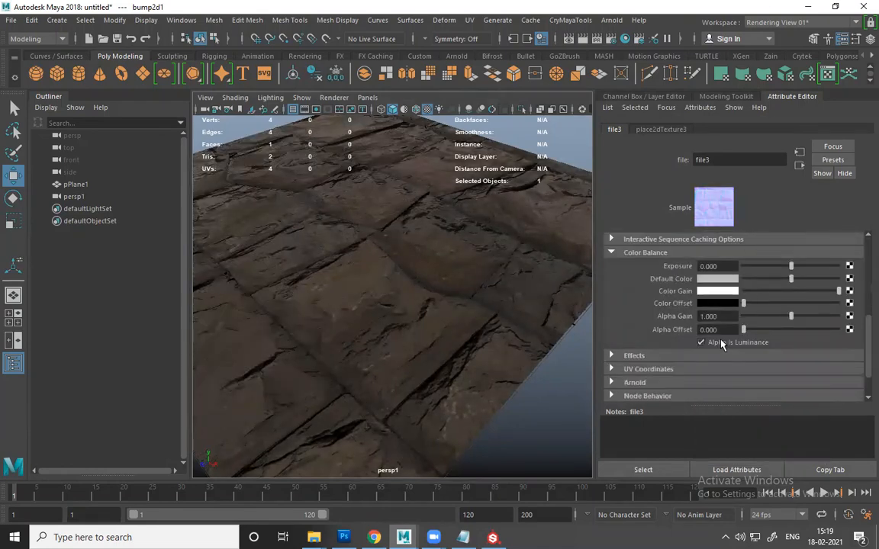
- Check the stone plane with the normal map applied and create a directional light in the scene
left_click_drag(334, 302, 434, 315, "alt")
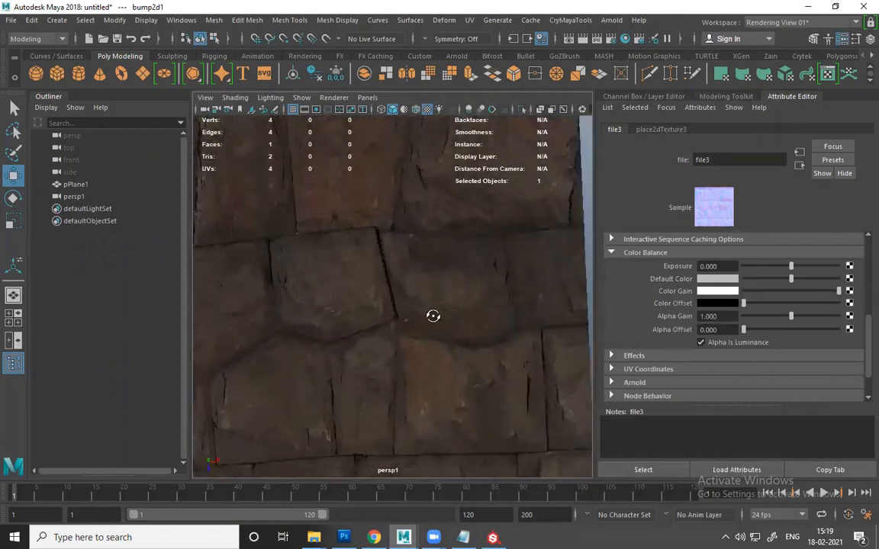
right_click_drag(433, 316, 422, 273, "alt")
left_click_drag(422, 272, 393, 153, "alt")
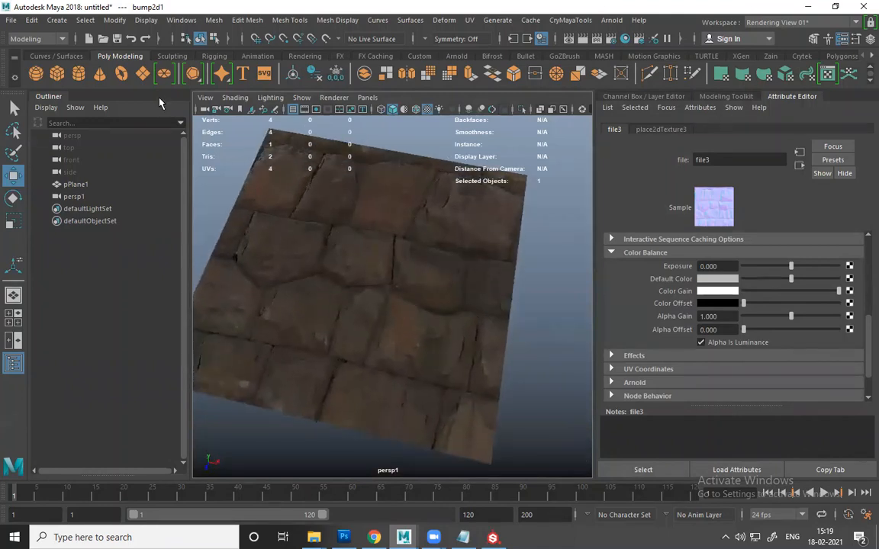
left_click(56, 20)
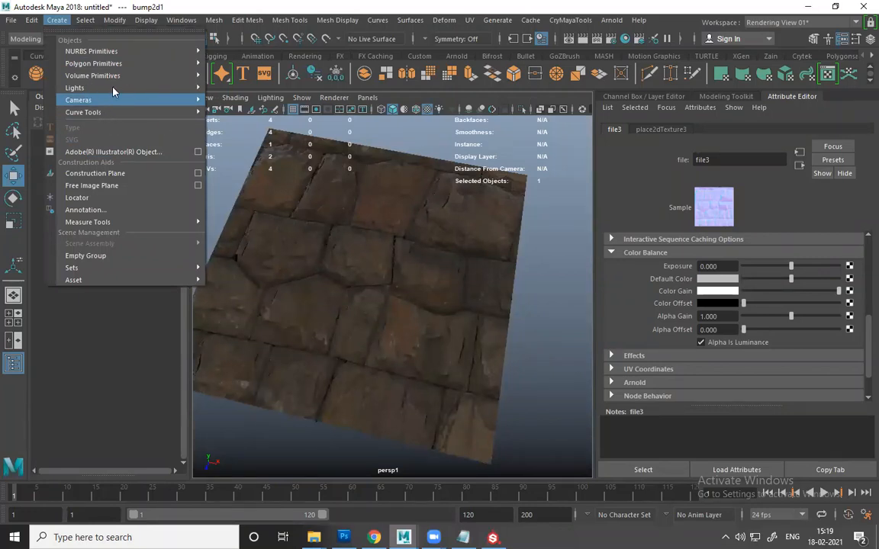
mouse_move(111, 87)
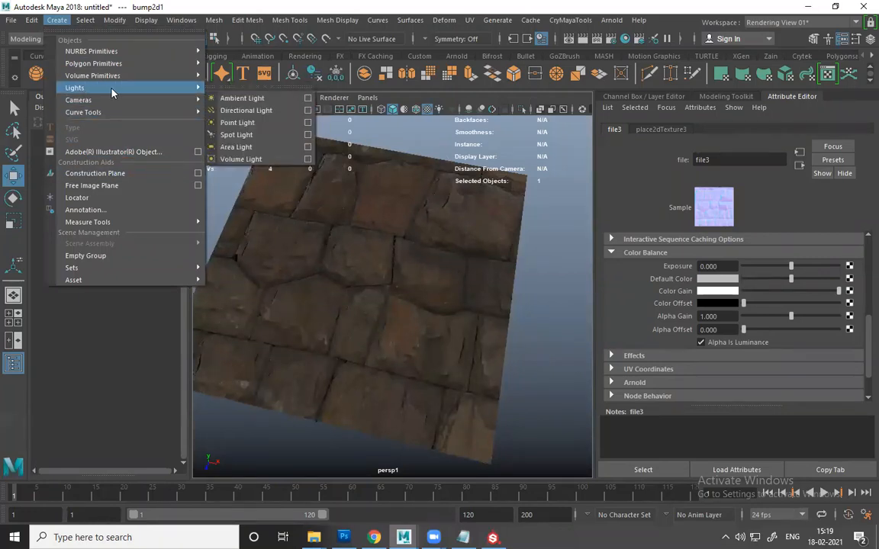
left_click(251, 111)
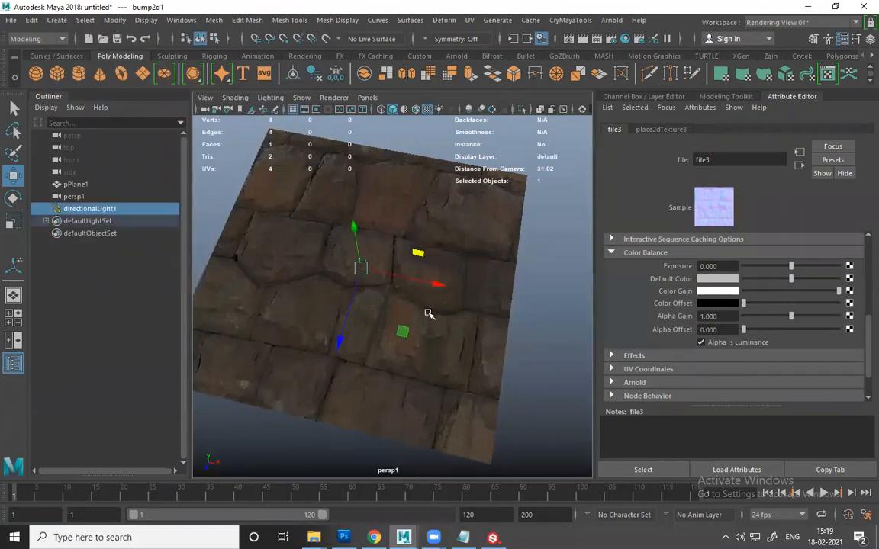
- Raise the directional light above the stone plane and scale up its icon
mouse_move(426, 335)
left_mouse_down("alt")
mouse_move(423, 303)
mouse_move(424, 327)
left_mouse_up("alt")
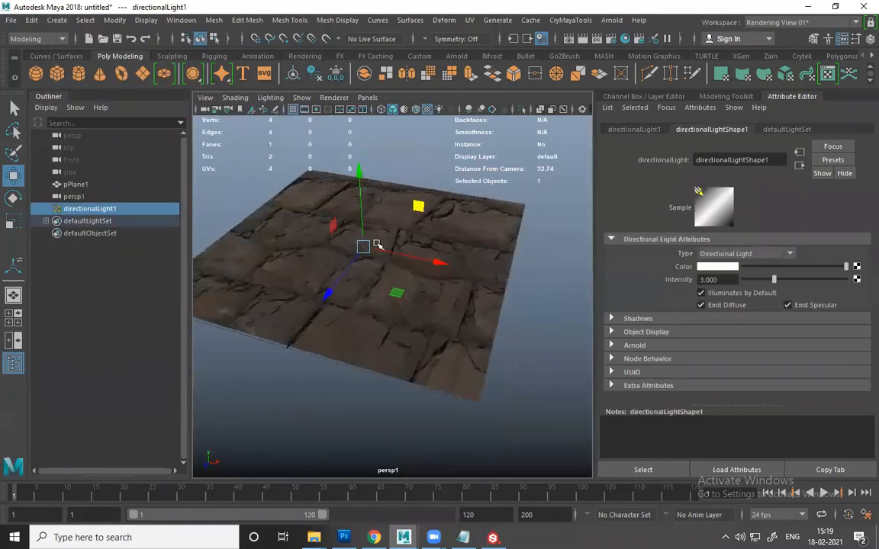
left_click_drag(360, 209, 358, 143)
middle_click_drag(374, 197, 425, 263, "alt")
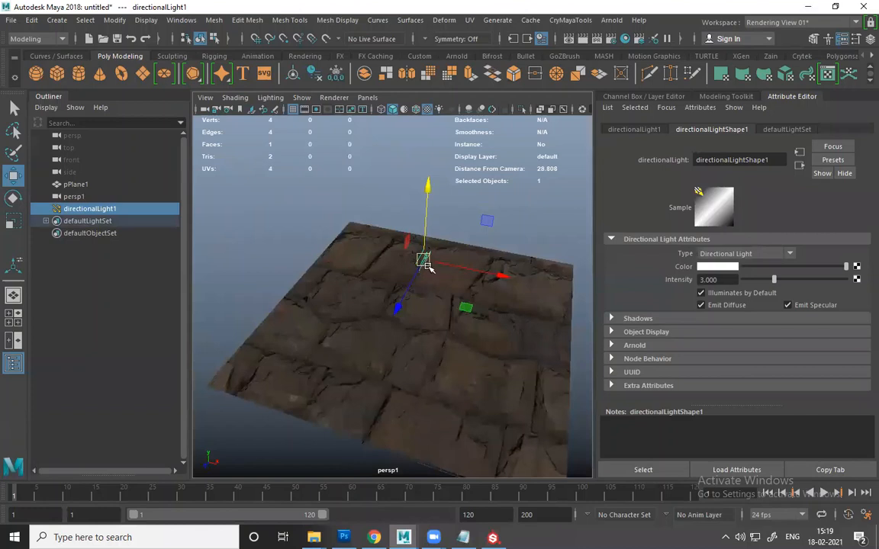
key("r")
left_click_drag(424, 262, 476, 312)
- Rotate the directional light to aim across the stone plane and move it out beyond the plane's far corner
key("e")
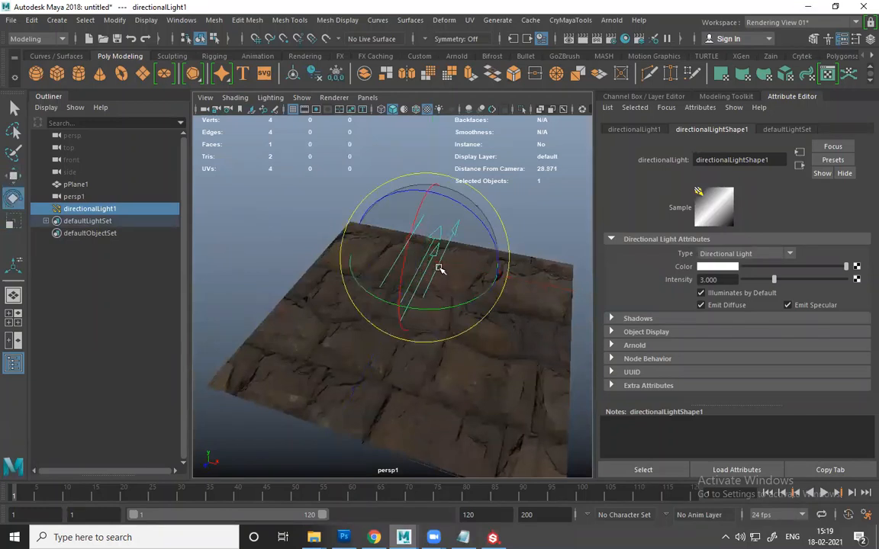
left_click_drag(435, 268, 426, 198)
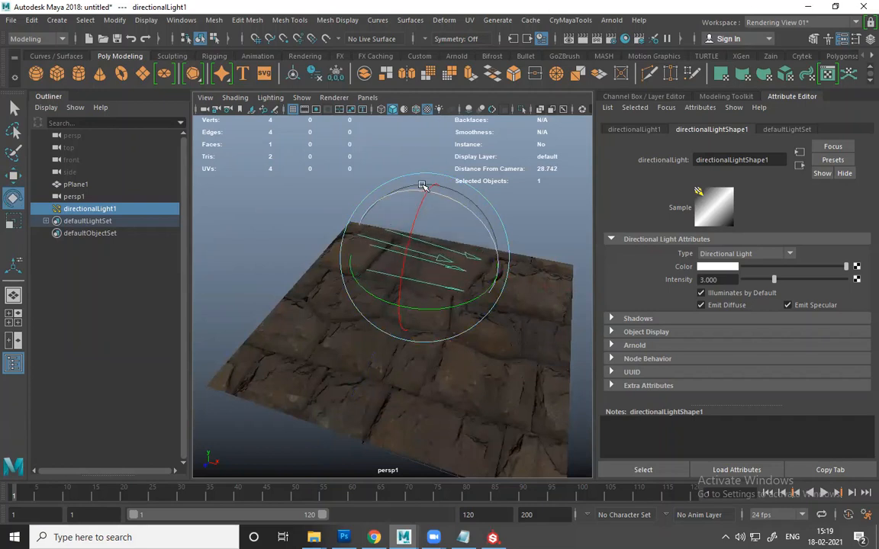
key("w")
left_click_drag(467, 261, 269, 213, "alt")
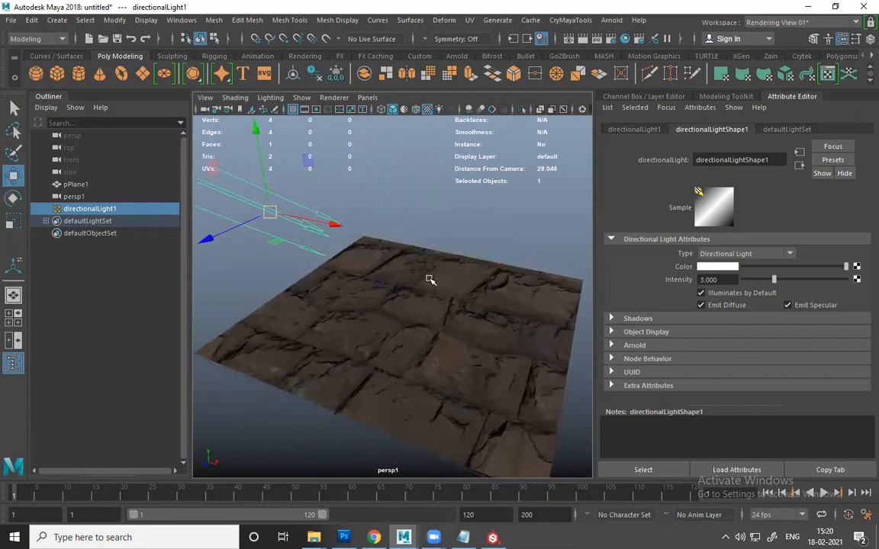
- Light the viewport with all scene lights and check the stone relief close up and as a whole
scroll(430, 281, "up", 10)
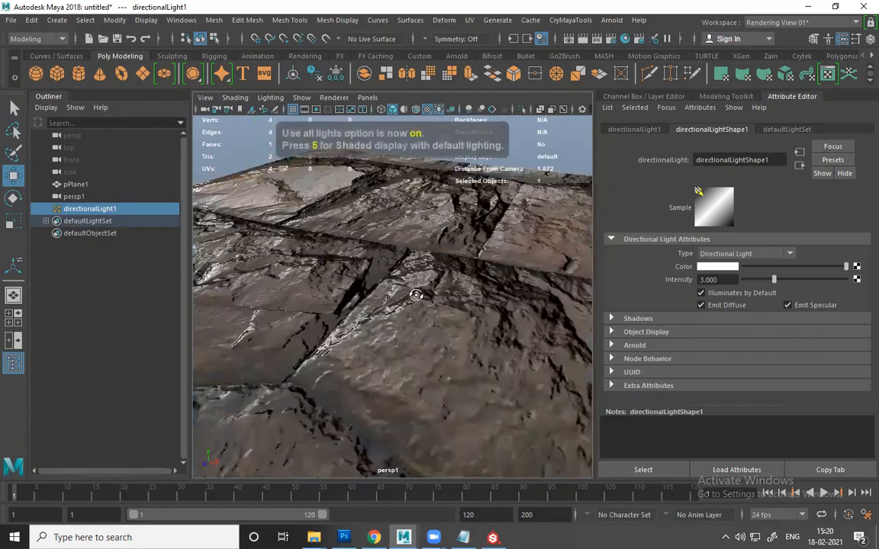
scroll(373, 271, "down", 6)
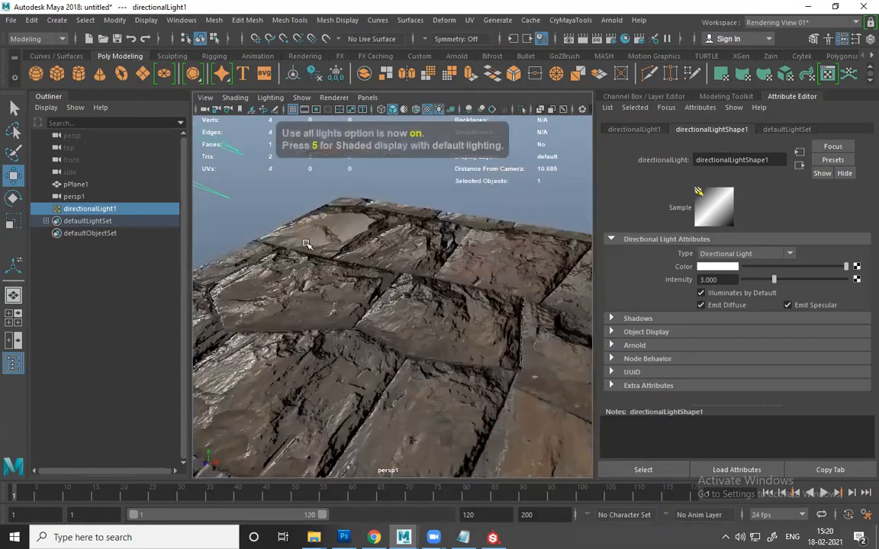
scroll(253, 196, "down", 3)
scroll(229, 162, "down", 3)
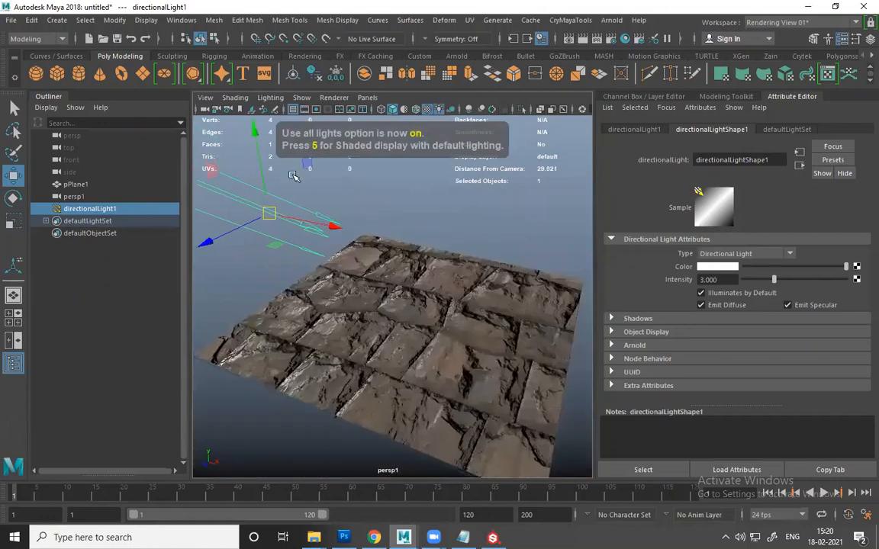
- Rotate the directional light through different angles, leaving it aimed down across the stones
left_click_drag(296, 177, 279, 228, "alt")
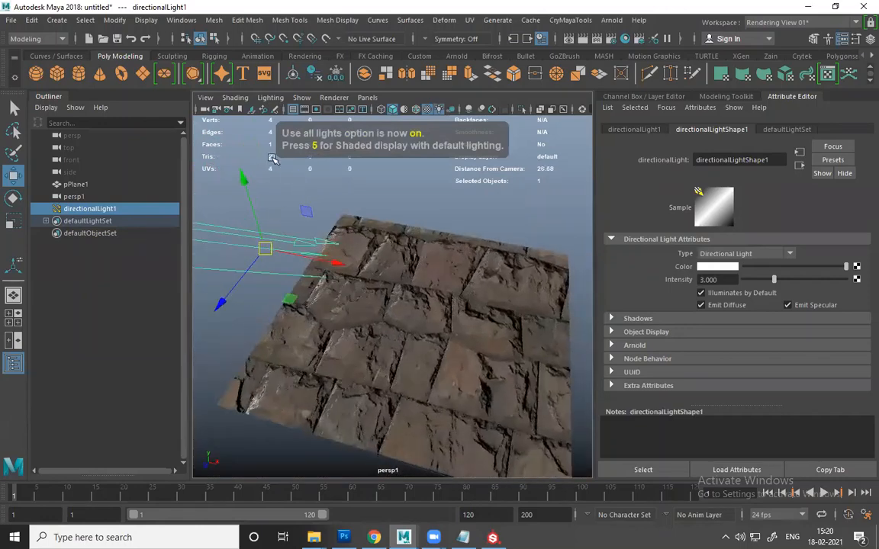
left_click_drag(235, 140, 297, 198, "alt")
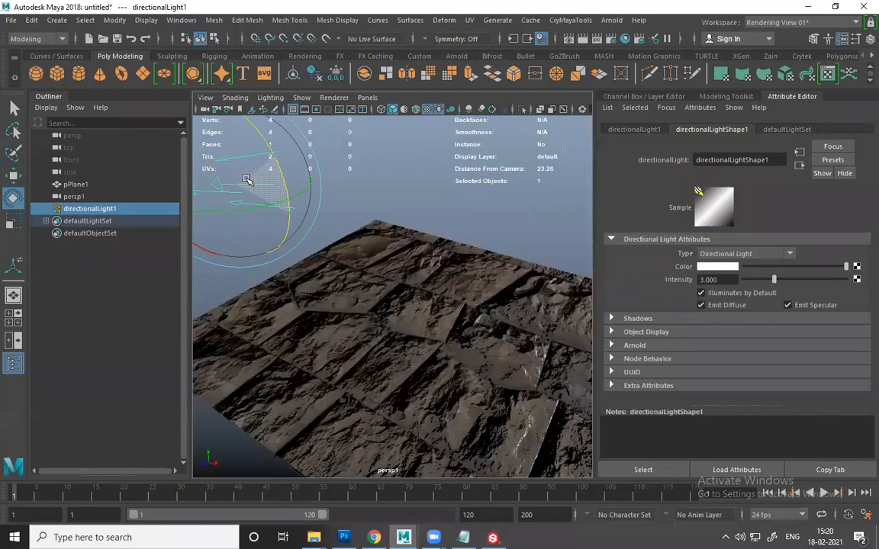
left_click_drag(238, 163, 418, 329)
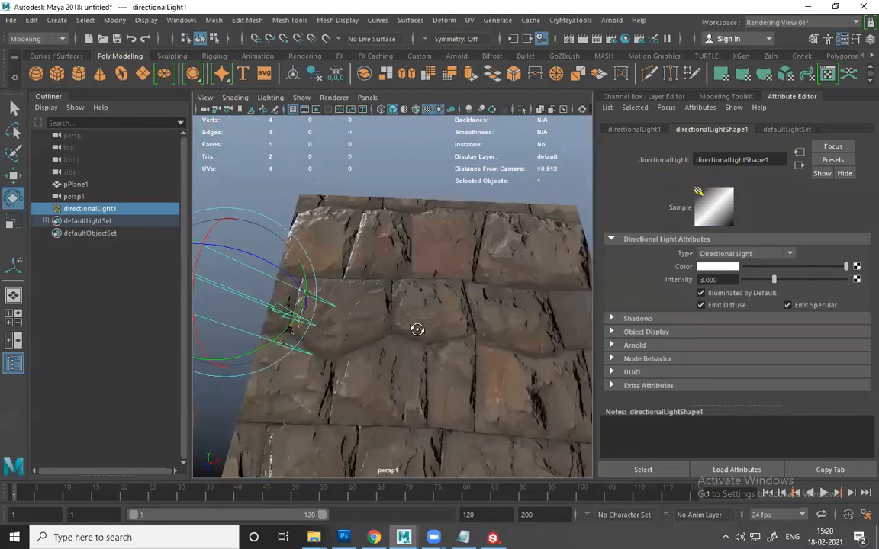
- Examine the lit stone surface, its cracks and highlights, both close up and across the whole plane
scroll(427, 320, "up", 2)
scroll(392, 294, "up", 2)
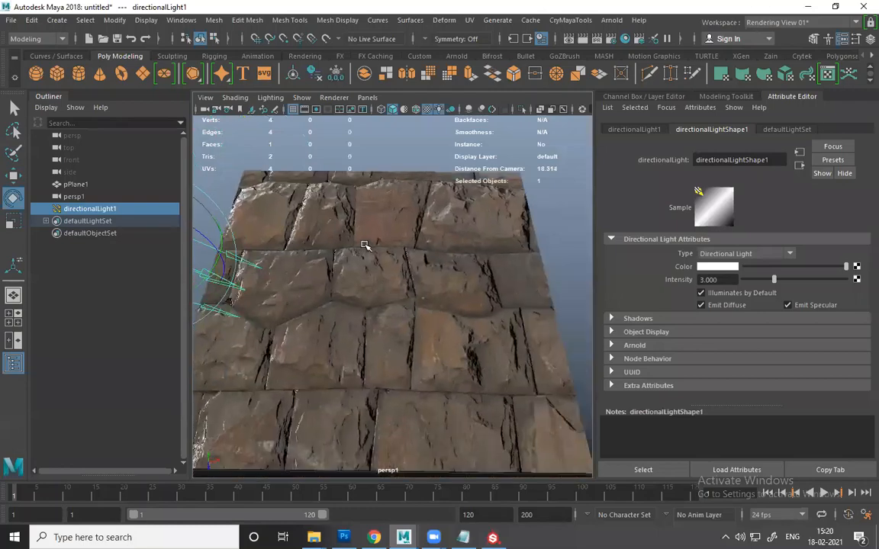
scroll(366, 245, "up", 3)
scroll(388, 300, "down", 3)
scroll(427, 336, "down", 2)
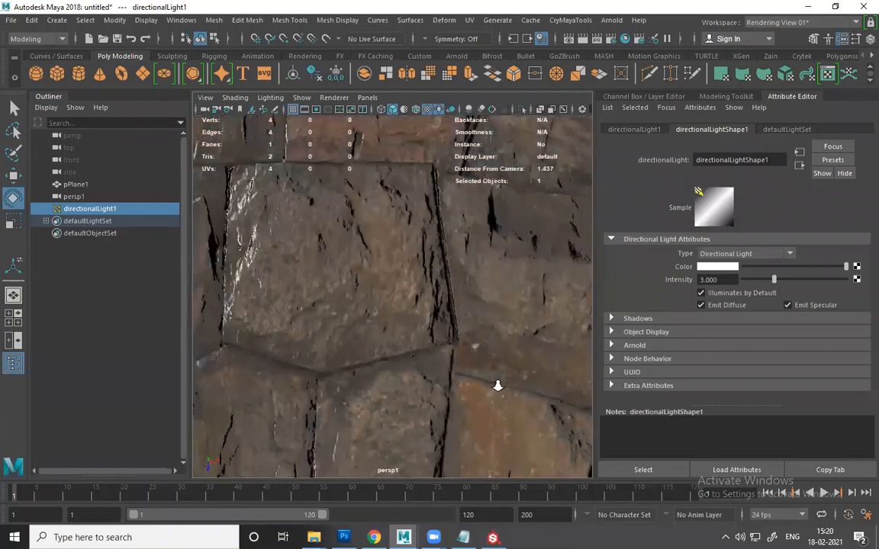
scroll(305, 242, "down", 2)
scroll(406, 275, "up", 2)
scroll(412, 276, "up", 2)
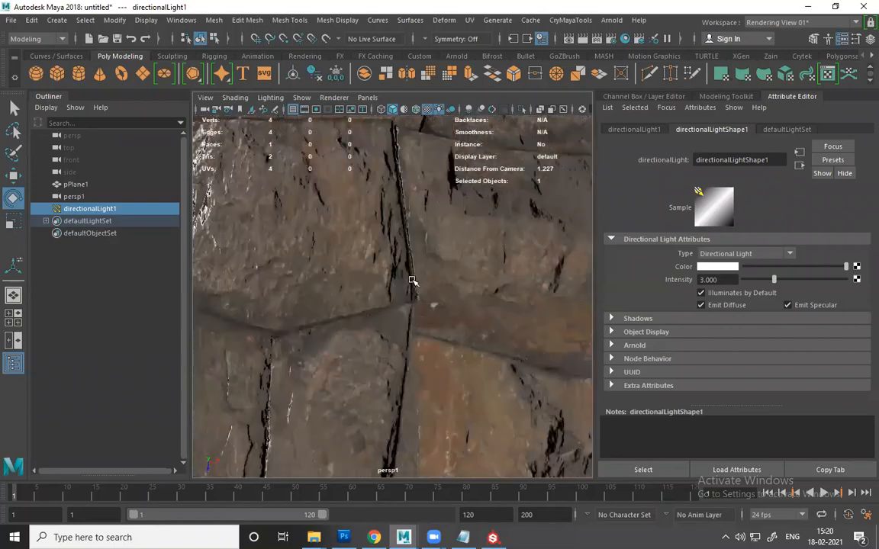
scroll(412, 286, "up", 3)
scroll(414, 280, "down", 5)
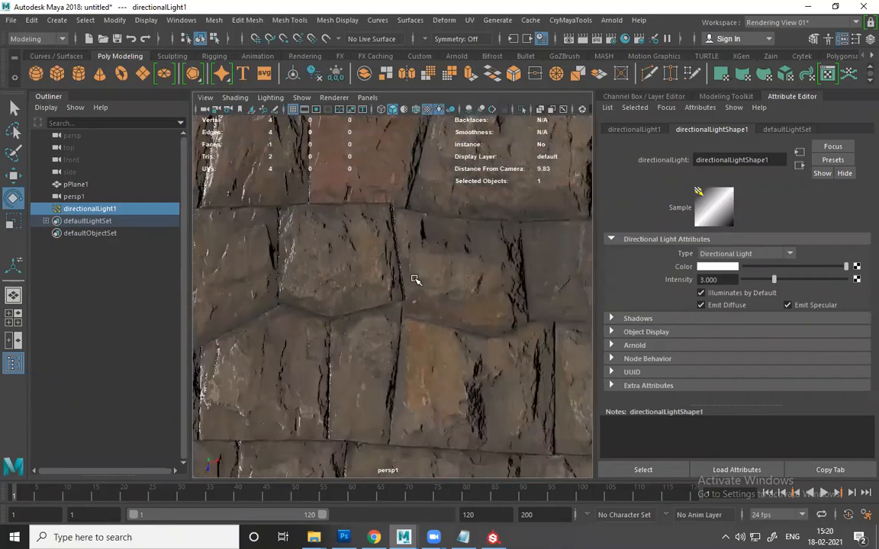
scroll(414, 280, "up", 2)
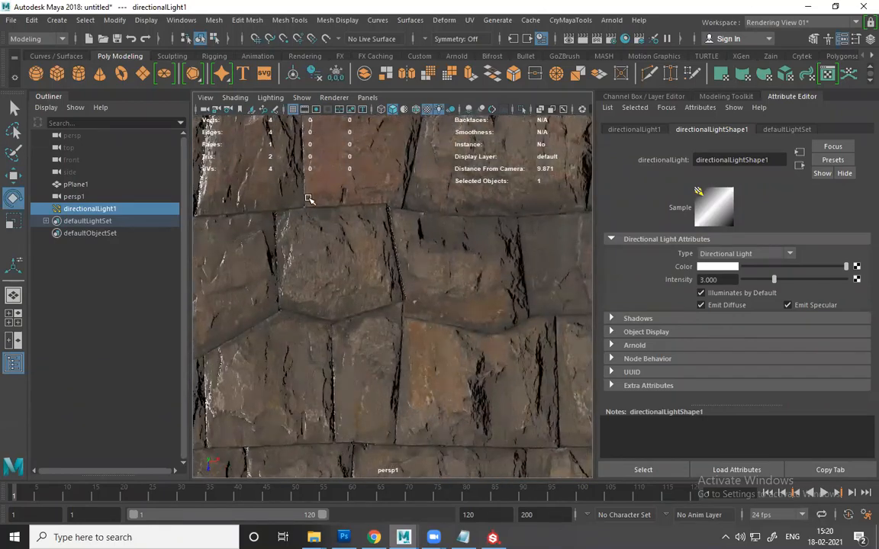
scroll(364, 247, "down", 5)
left_click_drag(364, 248, 460, 308, "alt")
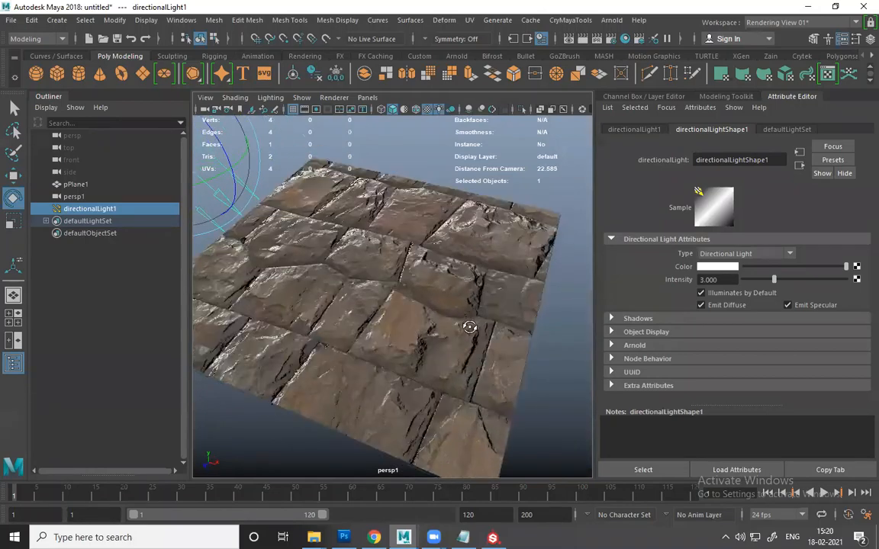
- Set the directional light's Intensity to 5
scroll(469, 326, "up", 5)
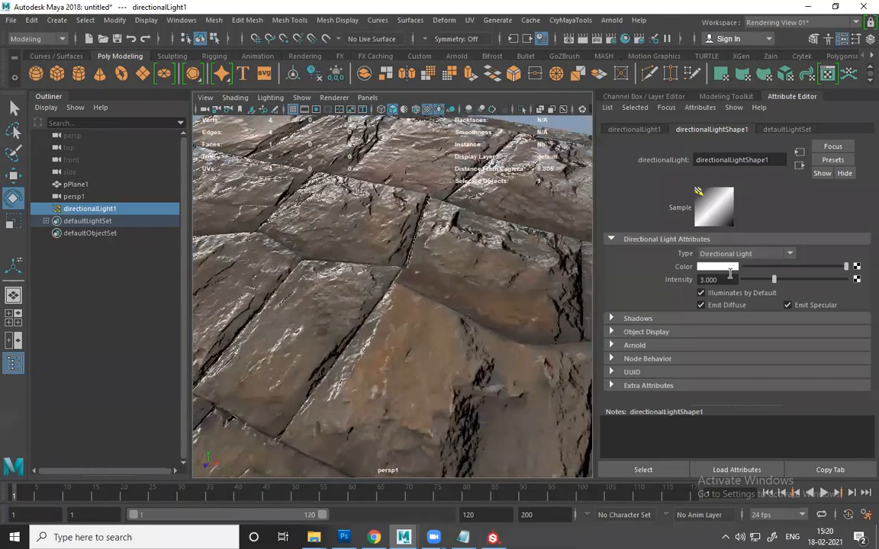
left_click_drag(720, 280, 643, 284)
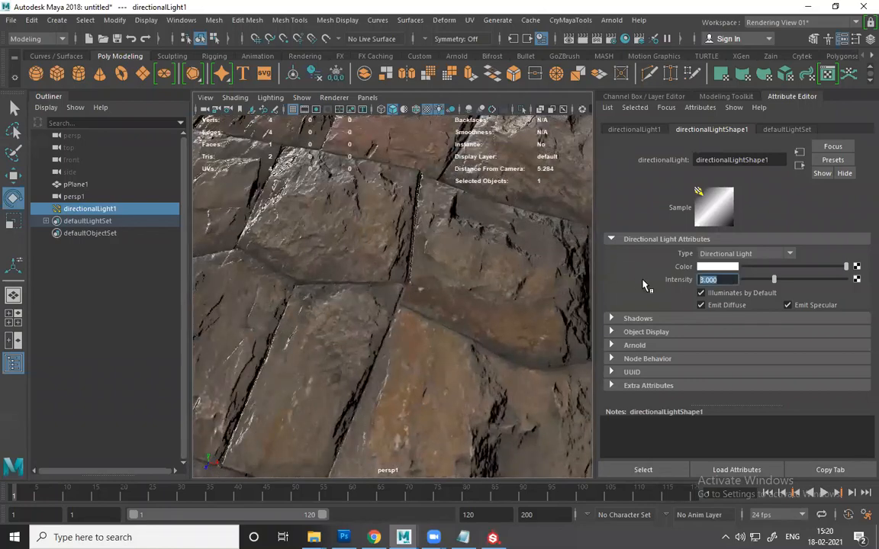
type("5")
key("Return")
- Render the close-up of the stone plane in the Arnold RenderView and zoom out to see the whole image
scroll(512, 207, "up", 1)
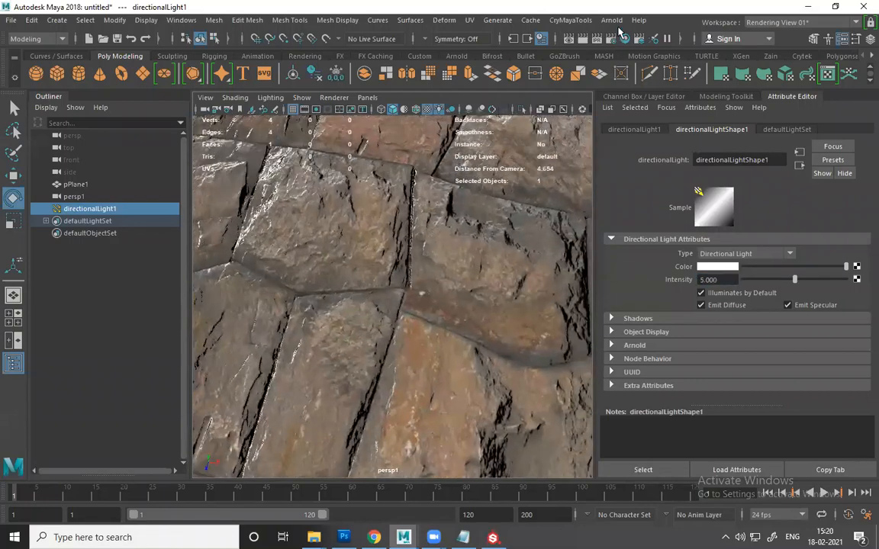
left_click(611, 20)
key("Escape")
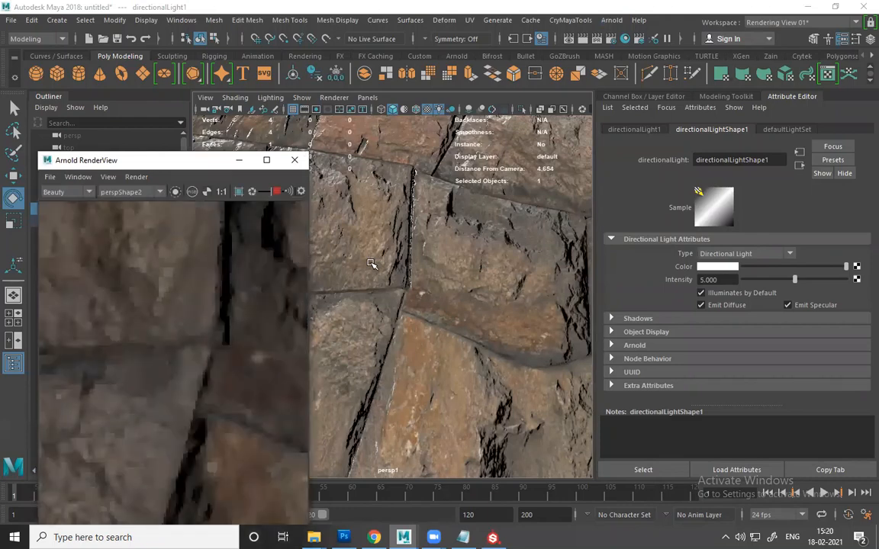
scroll(243, 335, "down", 2)
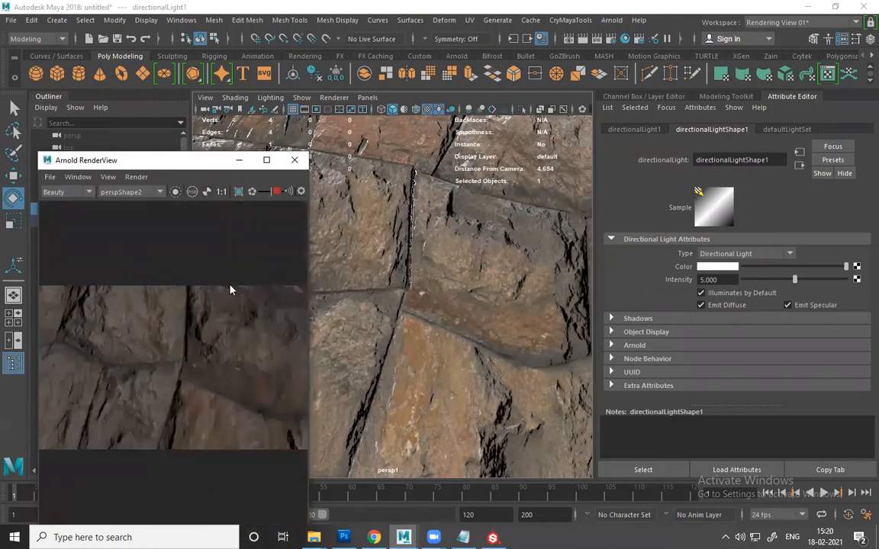
- Pull the perspective camera back to a tilted view of the stones and inspect the updated Arnold render enlarged
right_click_drag(459, 318, 413, 285, "alt")
left_click_drag(412, 284, 458, 293, "alt")
scroll(204, 361, "up", 3)
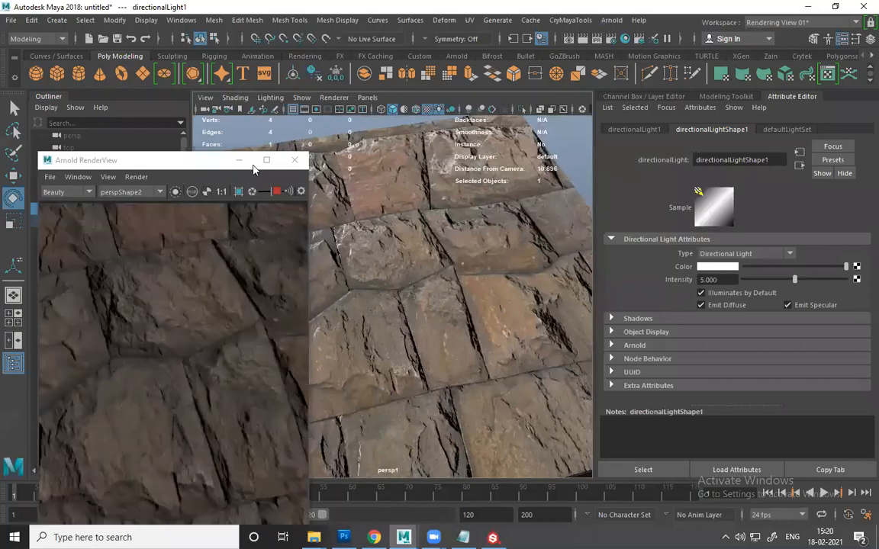
left_click(266, 161)
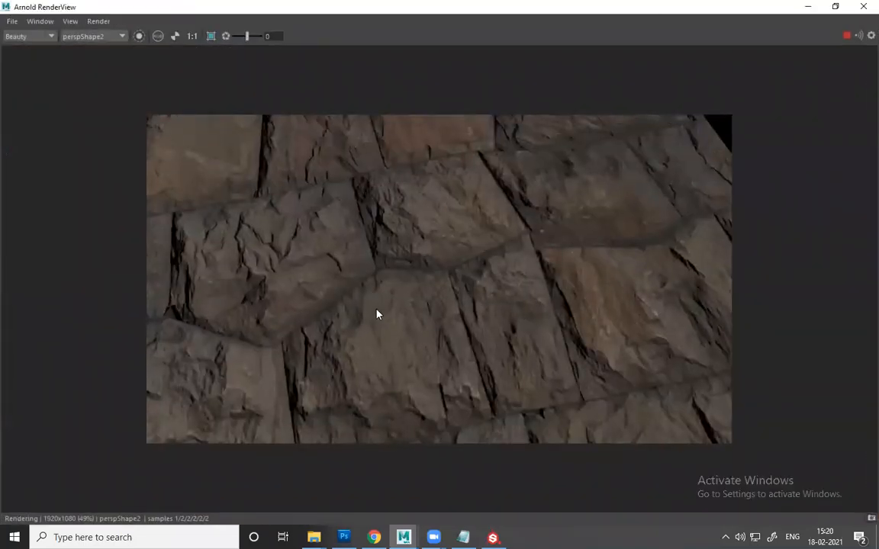
scroll(372, 310, "up", 1)
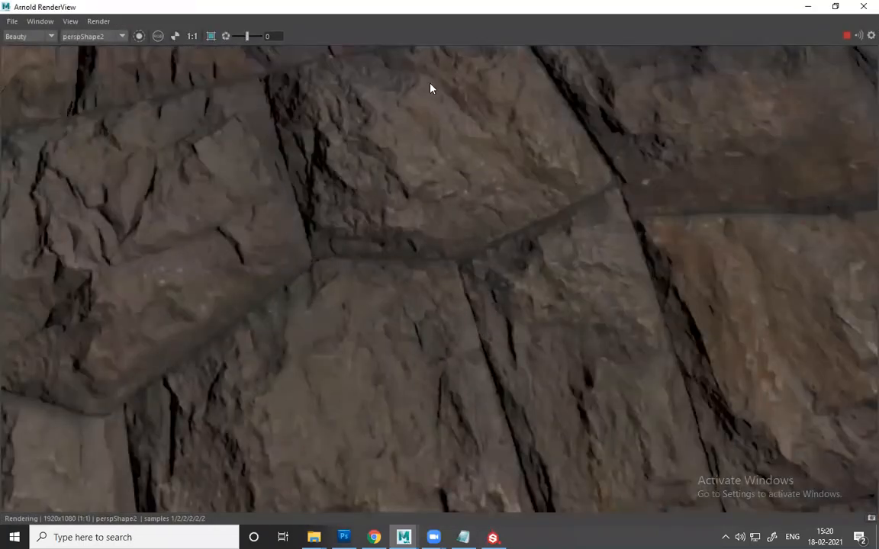
scroll(430, 83, "down", 2)
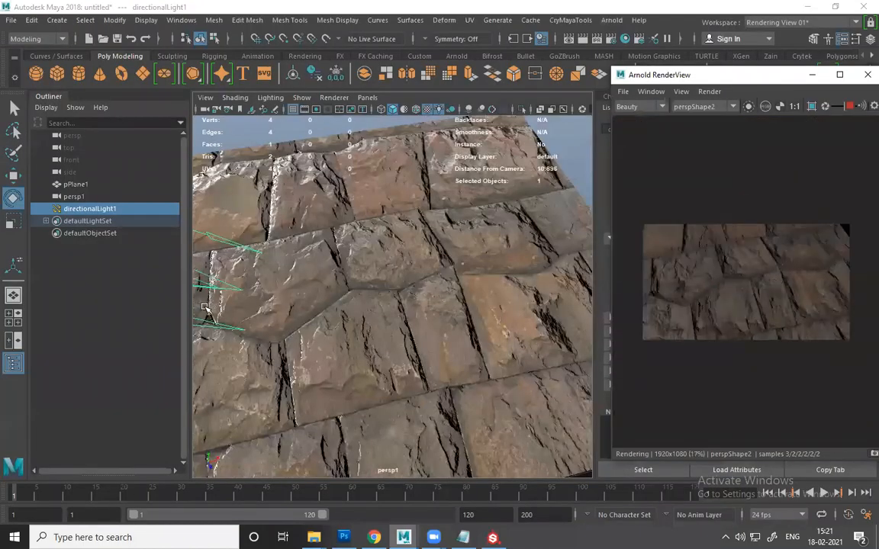
- Frame the whole stone plane in the viewport and rotate the directional light to a new angle across it
left_click(213, 285)
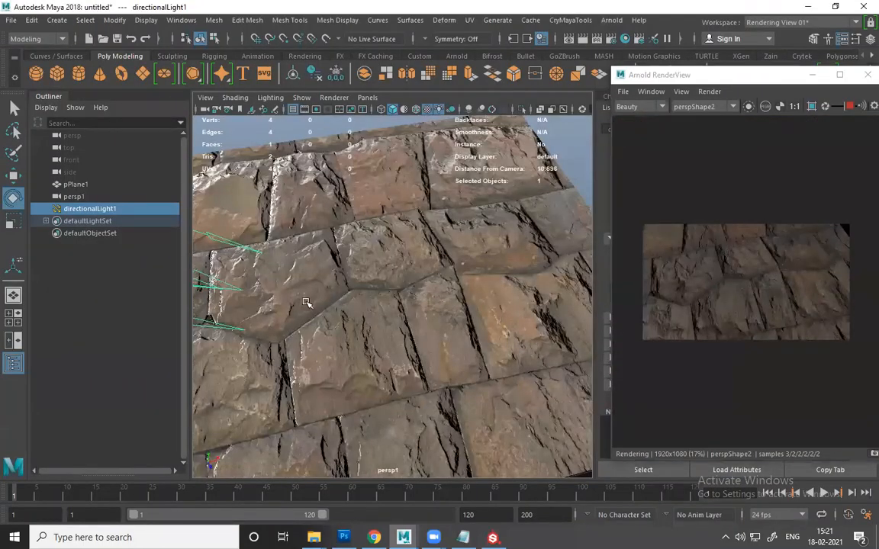
right_click_drag(306, 301, 273, 276, "alt")
left_click_drag(273, 276, 241, 220, "alt")
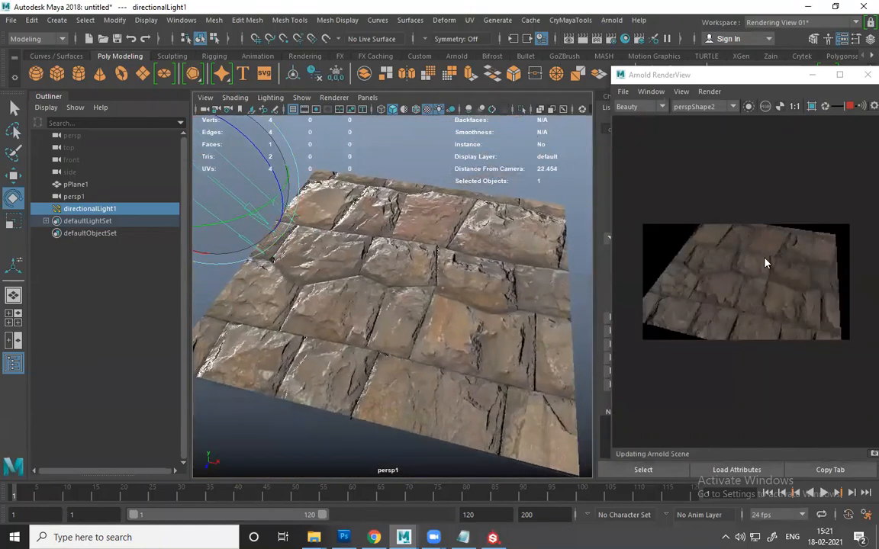
scroll(765, 282, "up", 5)
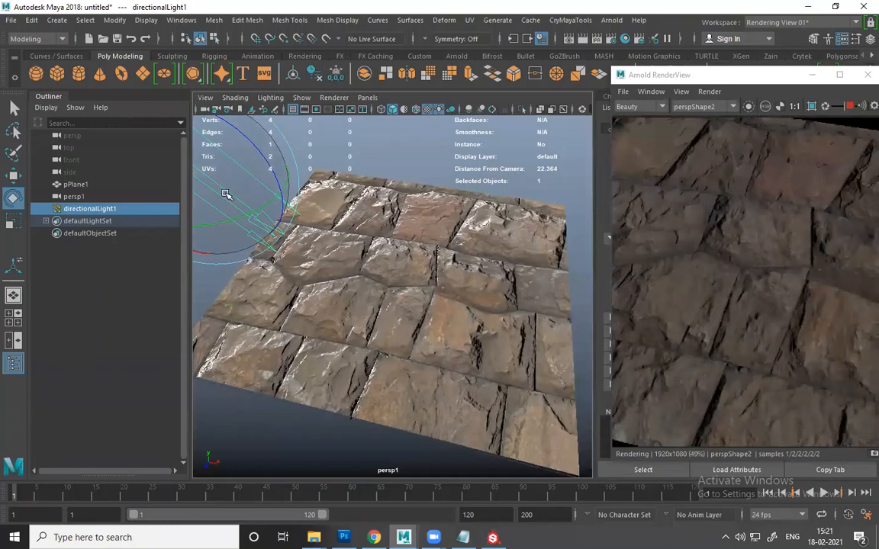
mouse_move(228, 221)
left_mouse_down()
mouse_move(200, 226)
mouse_move(221, 154)
mouse_move(265, 191)
mouse_move(244, 166)
mouse_move(247, 139)
mouse_move(259, 149)
mouse_move(241, 143)
mouse_move(269, 176)
left_mouse_up()
- Enlarge the Arnold RenderView and examine the relit stones, both up close and across the whole plane
left_click_drag(765, 79, 364, 107)
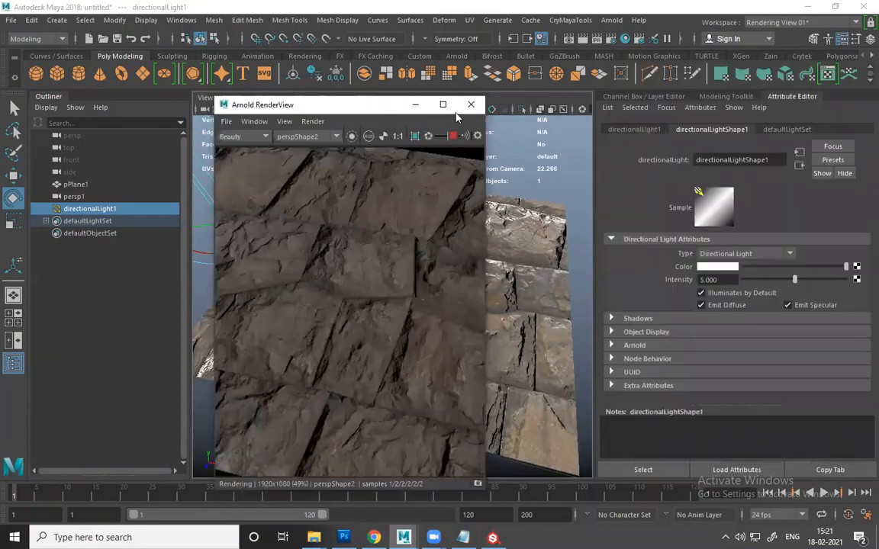
left_click(443, 102)
scroll(403, 288, "up", 5)
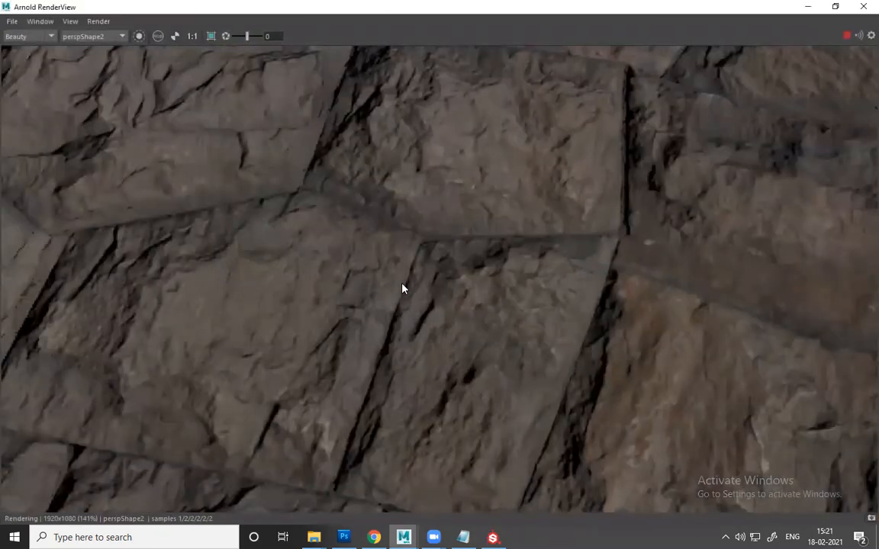
scroll(408, 298, "down", 5)
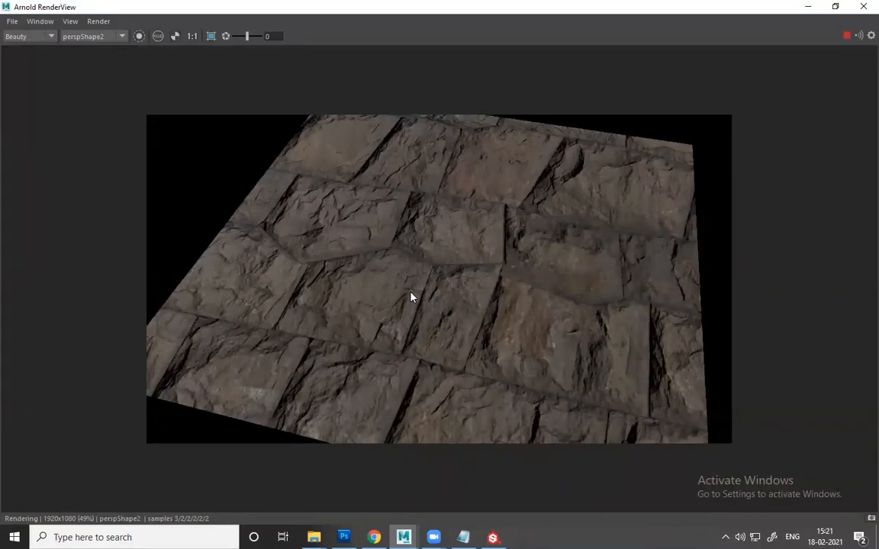
scroll(410, 298, "up", 3)
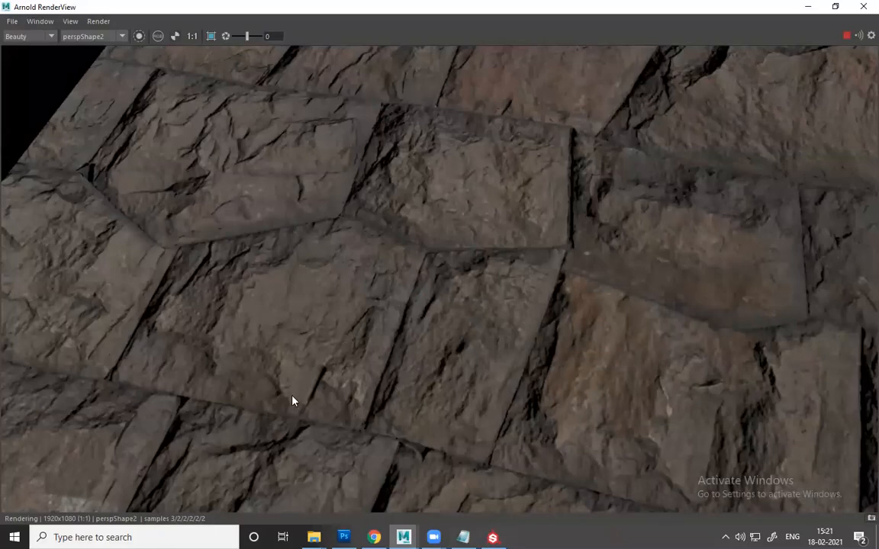
scroll(295, 378, "up", 2)
scroll(294, 378, "down", 3)
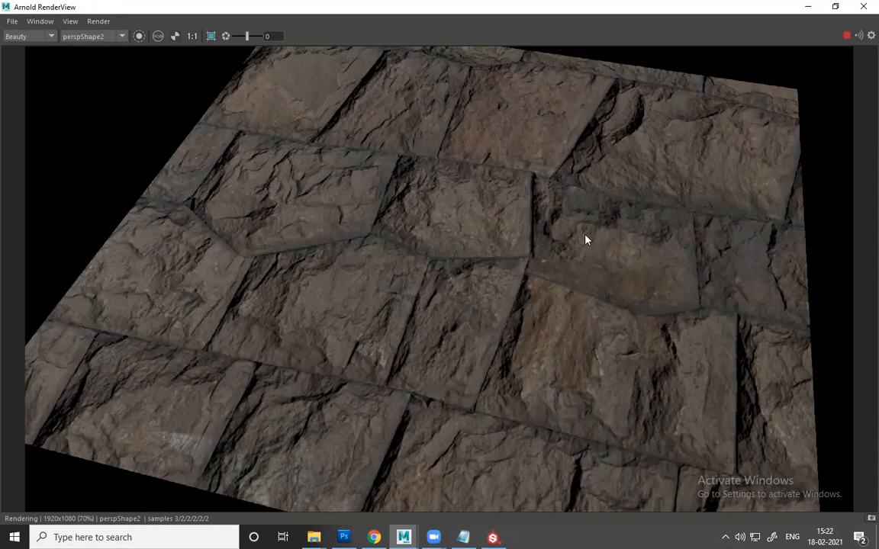
scroll(585, 240, "up", 1)
scroll(763, 36, "down", 2)
left_click(835, 7)
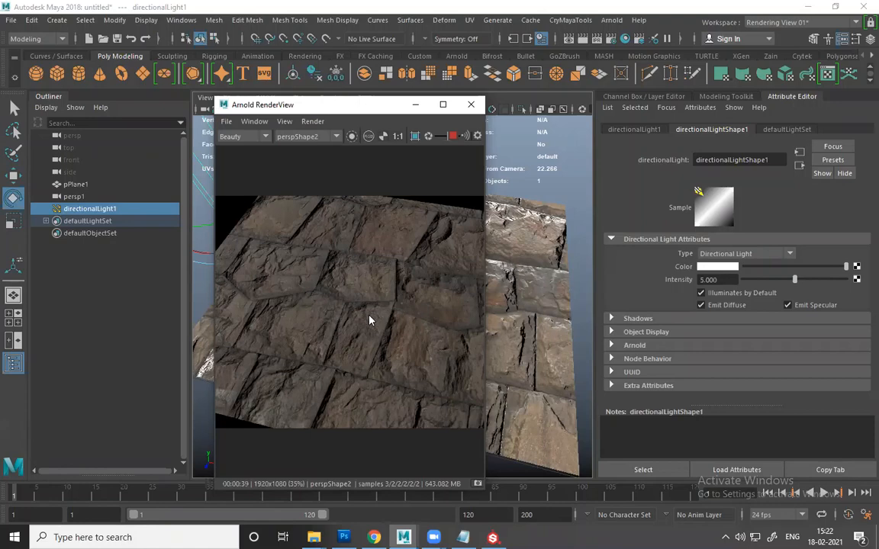
- Inspect the finished render's cracks and surface detail at several zoom levels, and minimize the RenderView
scroll(367, 306, "up", 5)
scroll(364, 304, "down", 5)
left_click(443, 105)
scroll(412, 250, "up", 4)
scroll(411, 253, "down", 1)
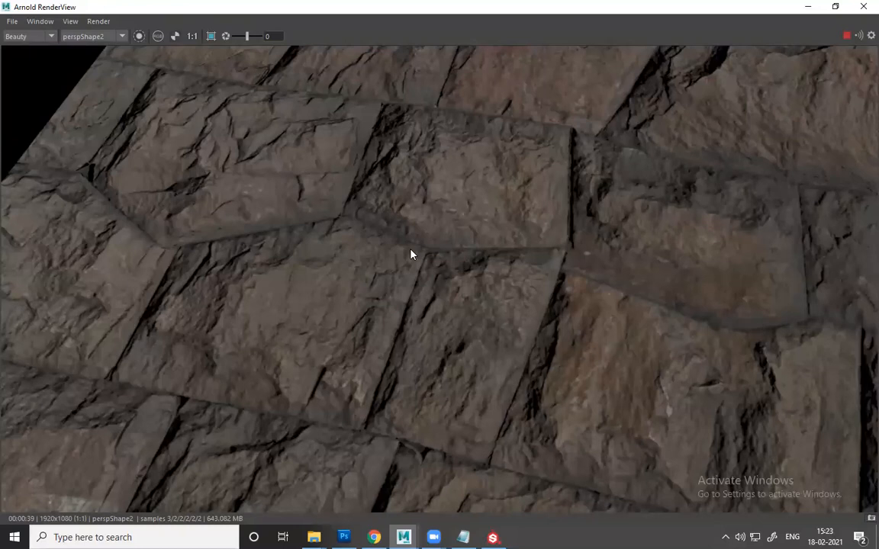
scroll(495, 261, "down", 3)
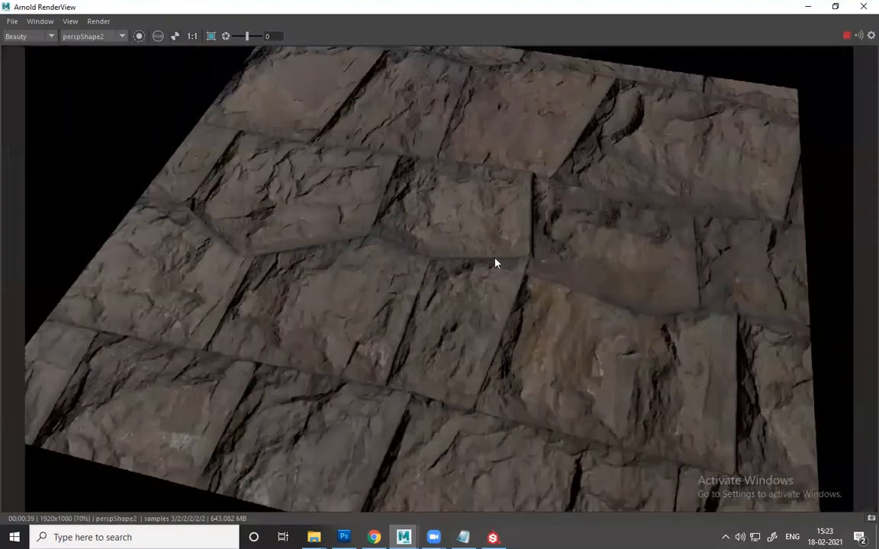
scroll(483, 243, "up", 3)
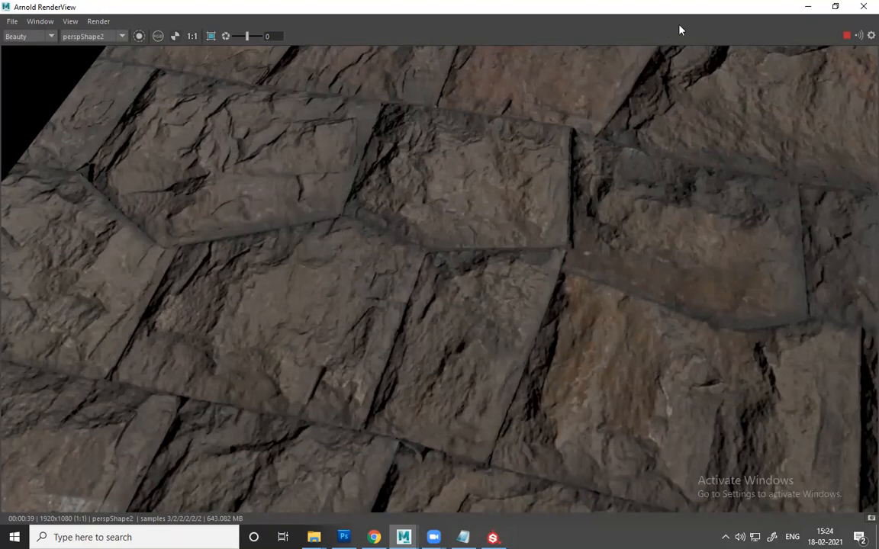
left_click(808, 6)
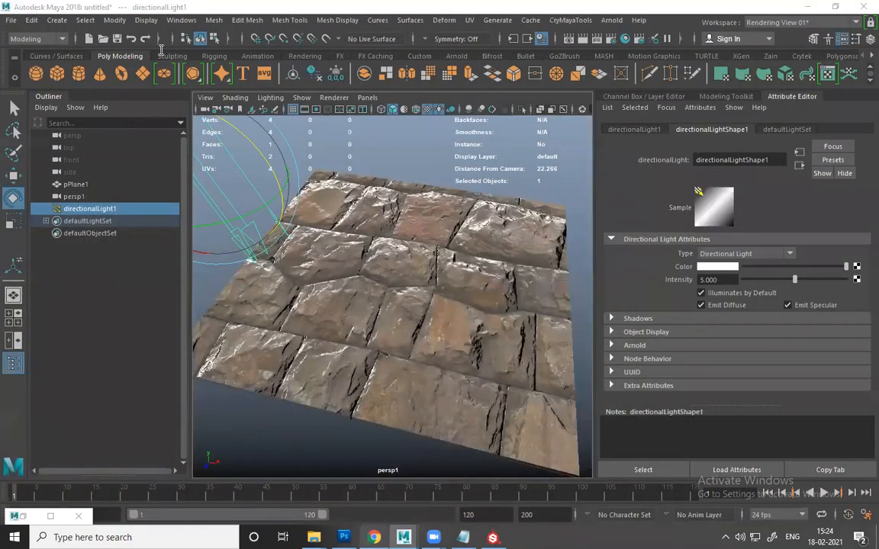
- Switch to Chrome and search Google Images for "mech warriors" from the albedo vs diffuse map results
left_click(374, 537)
scroll(431, 305, "up", 5)
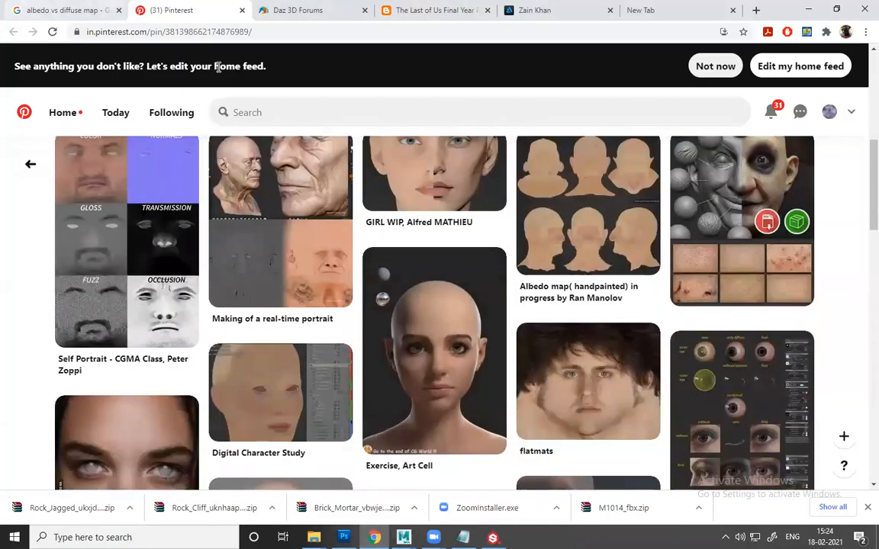
key("ctrl+shift+Tab")
triple_click(218, 67)
type("mech warrio")
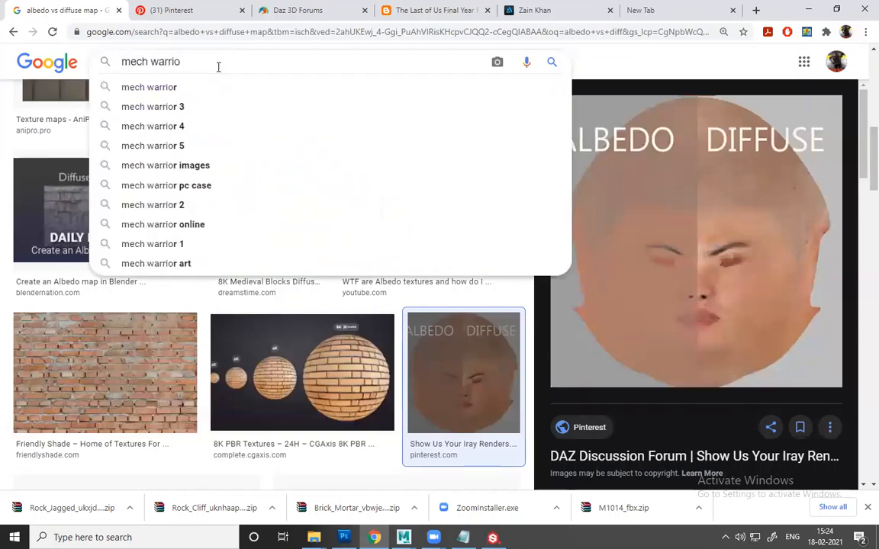
type("rs")
key("Return")
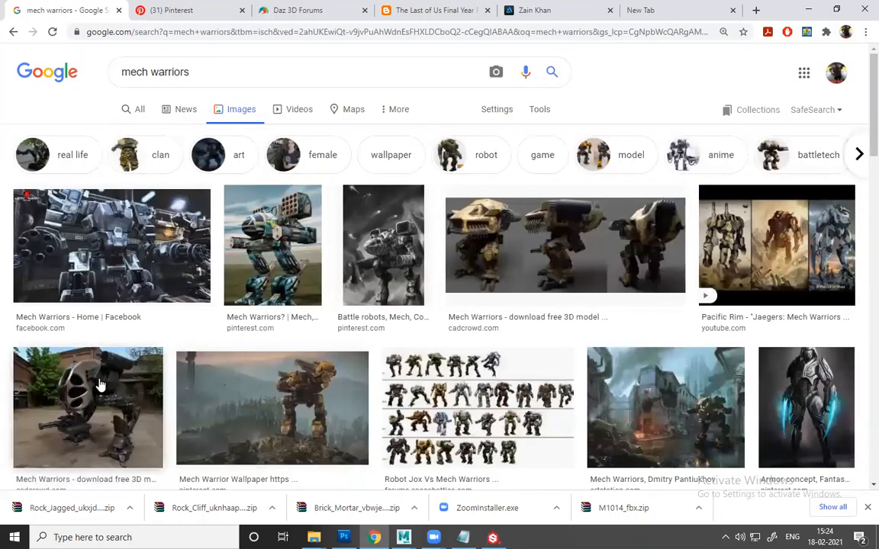
- Preview the teal mech image and the Cad Crowd image showing three views of a yellow mech
left_click(254, 230)
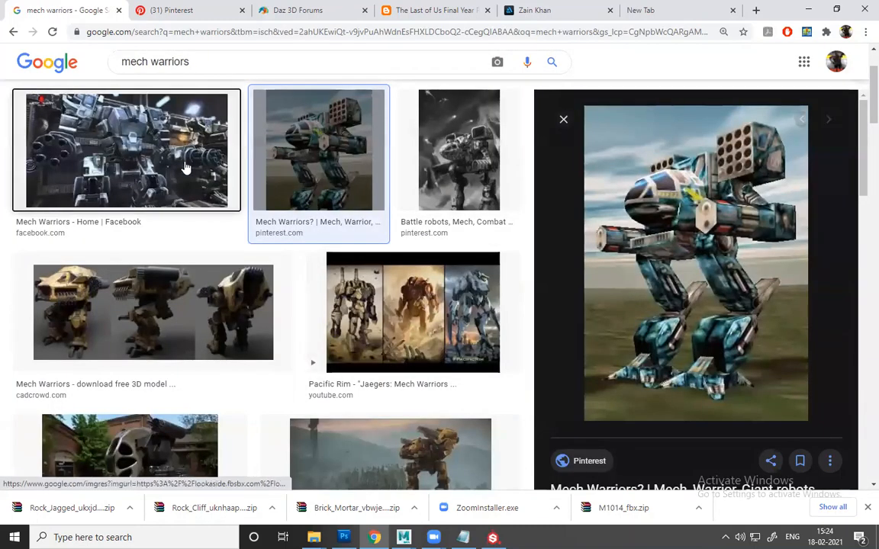
left_click(186, 168)
left_click(197, 279)
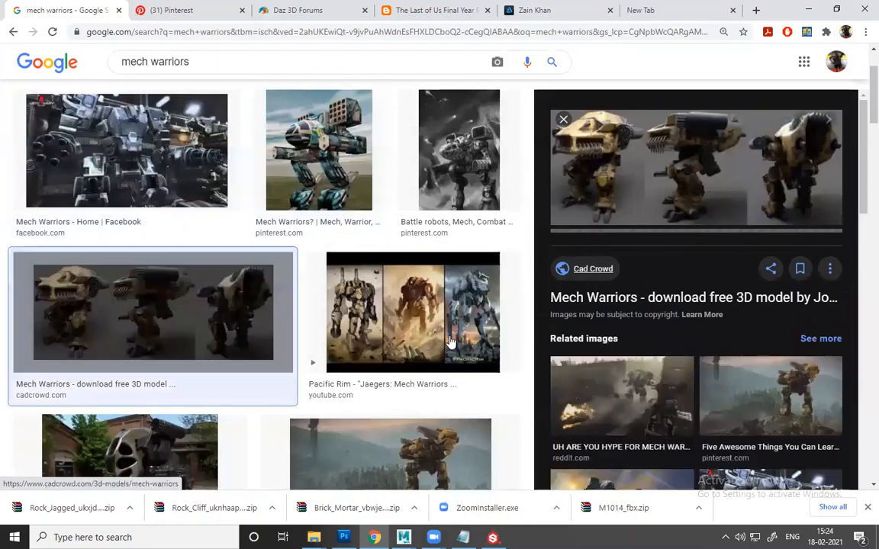
- Browse the mech results and related images, and preview the grey-and-blue mech from Pinterest
scroll(450, 343, "down", 5)
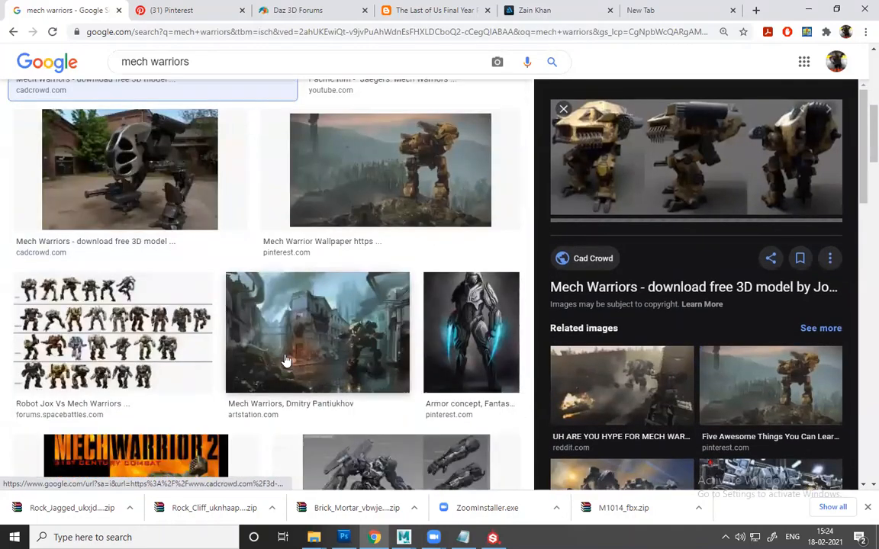
scroll(285, 360, "down", 4)
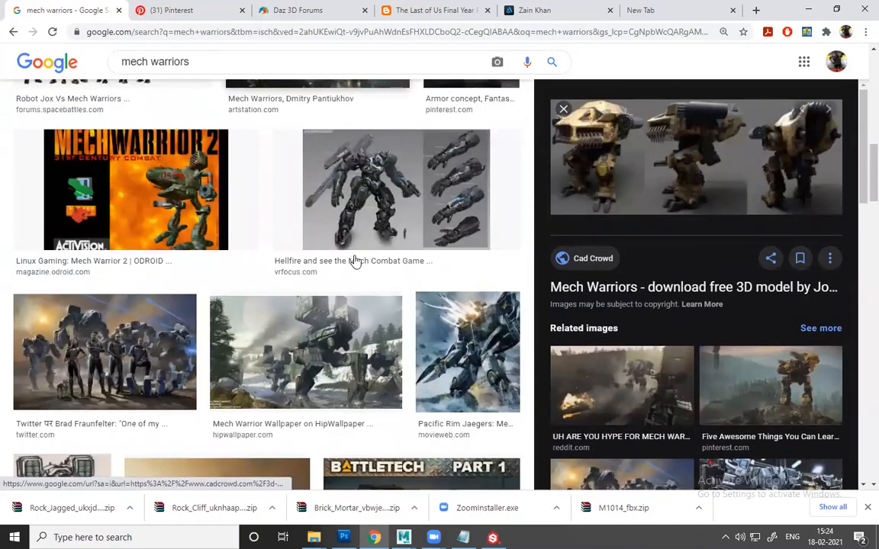
scroll(314, 288, "down", 4)
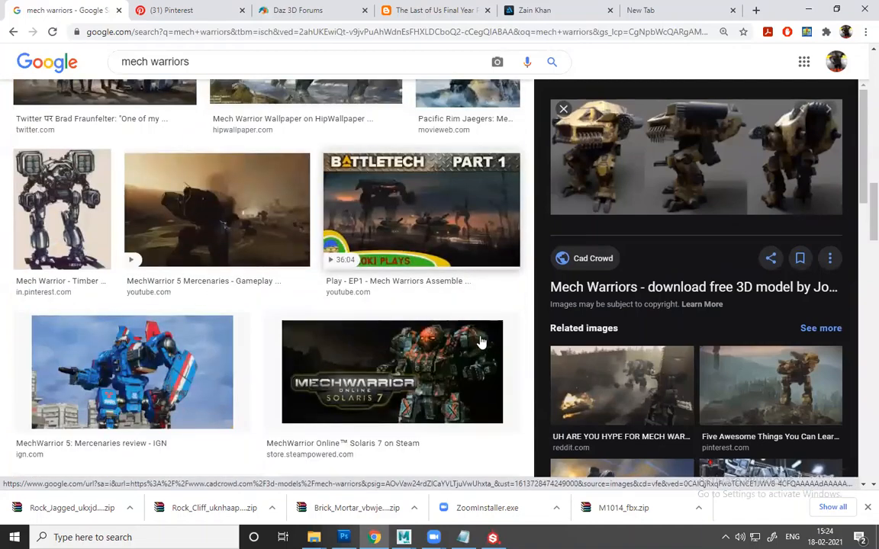
scroll(343, 343, "down", 3)
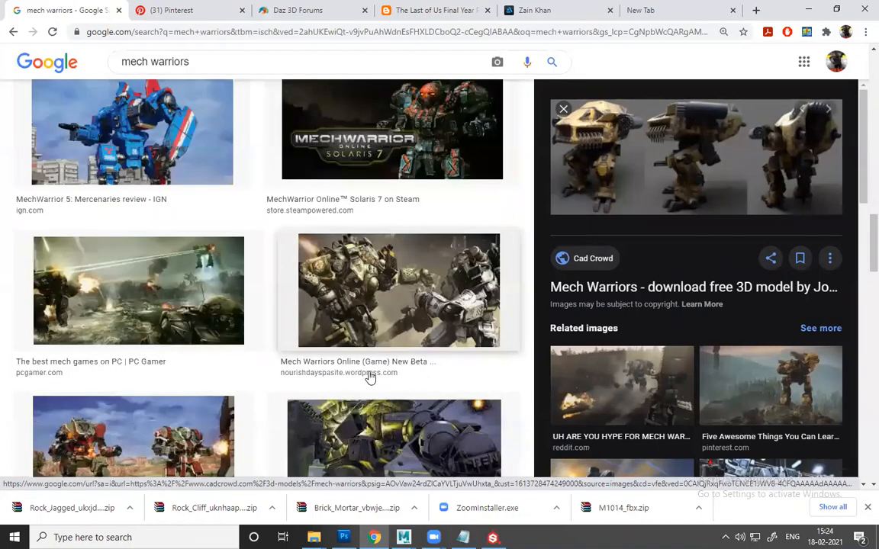
scroll(766, 360, "down", 1)
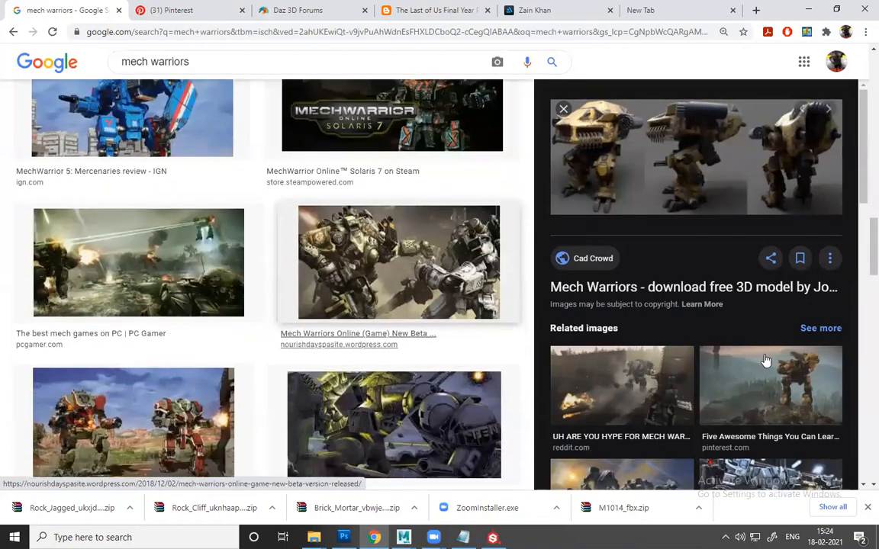
scroll(766, 360, "down", 3)
scroll(680, 172, "down", 3)
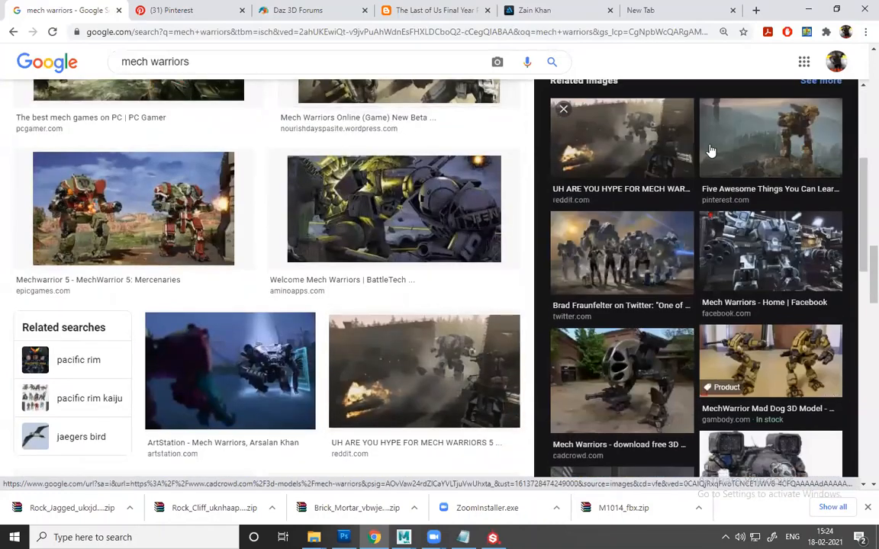
scroll(710, 151, "down", 5)
left_click(670, 173)
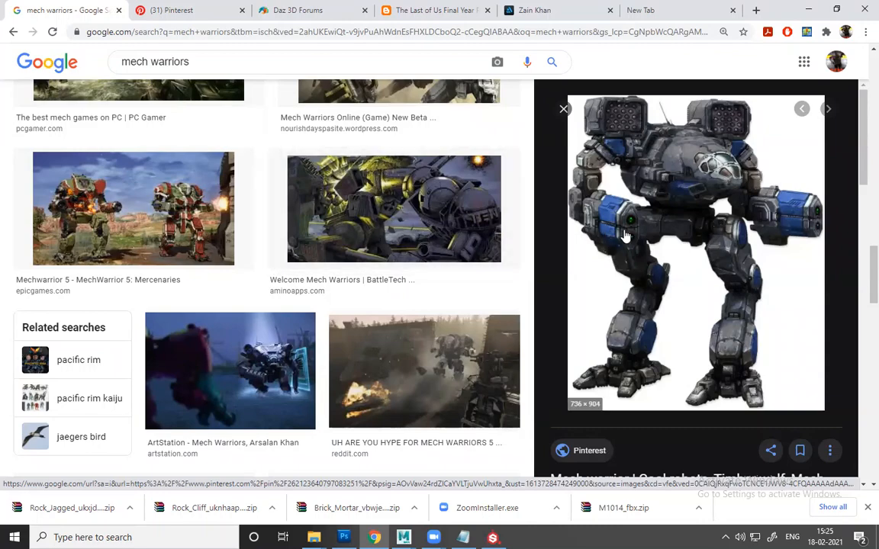
- Look through the remaining mech warrior image results for further reference designs
scroll(349, 334, "down", 2)
scroll(348, 334, "down", 2)
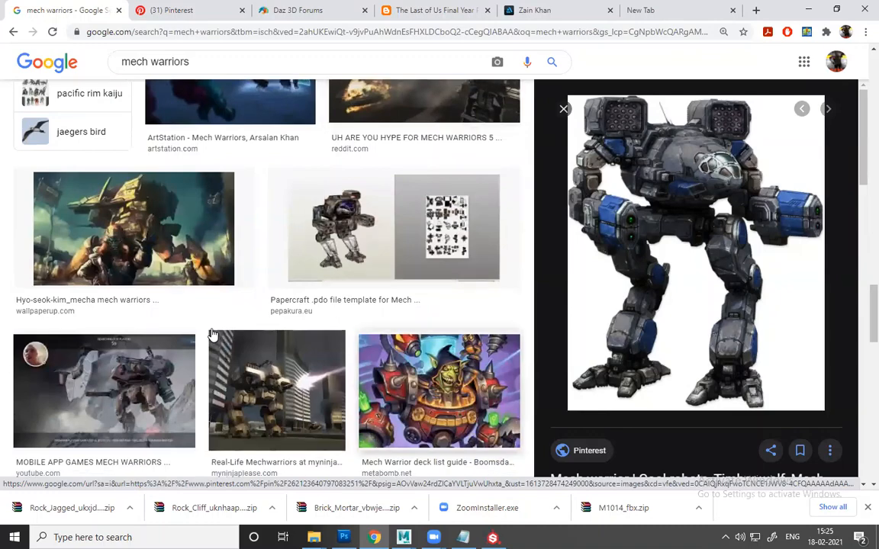
scroll(219, 309, "down", 1)
scroll(220, 306, "down", 3)
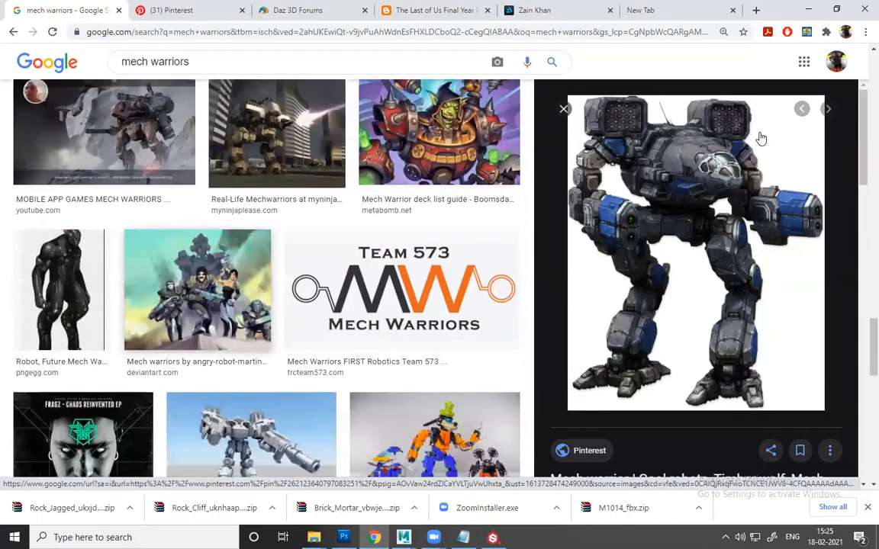
scroll(341, 329, "down", 3)
scroll(341, 330, "down", 3)
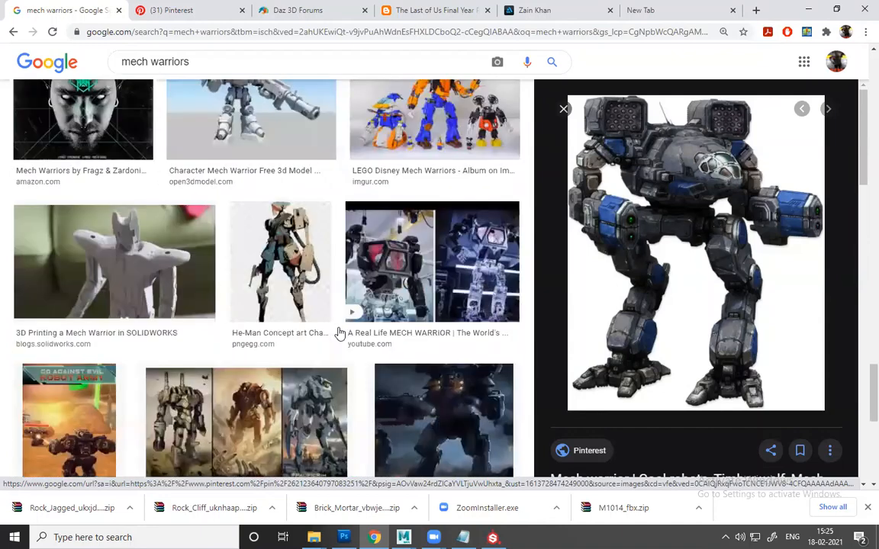
scroll(343, 334, "up", 2)
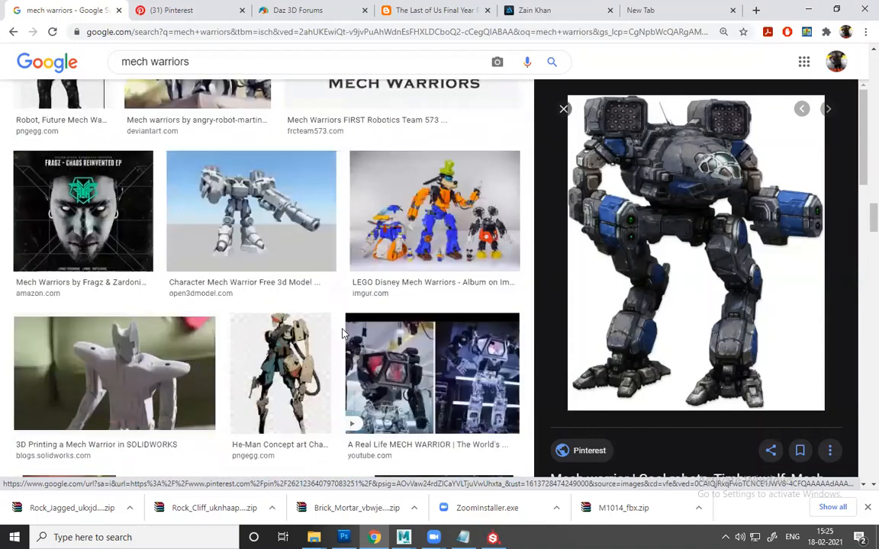
scroll(343, 334, "up", 1)
scroll(471, 261, "down", 1)
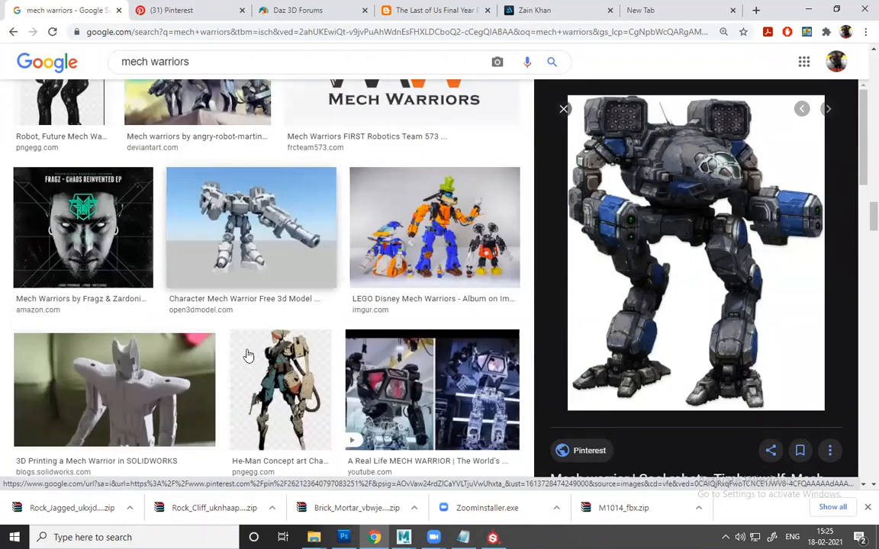
scroll(172, 351, "down", 1)
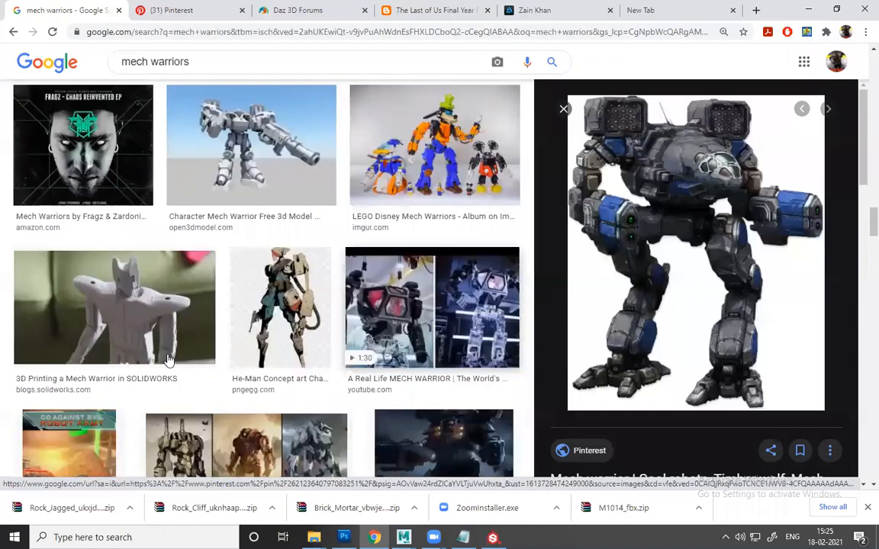
- Examine the mech warrior results further down, including concept art, 3D models and game screenshots
scroll(169, 359, "down", 3)
scroll(169, 359, "down", 2)
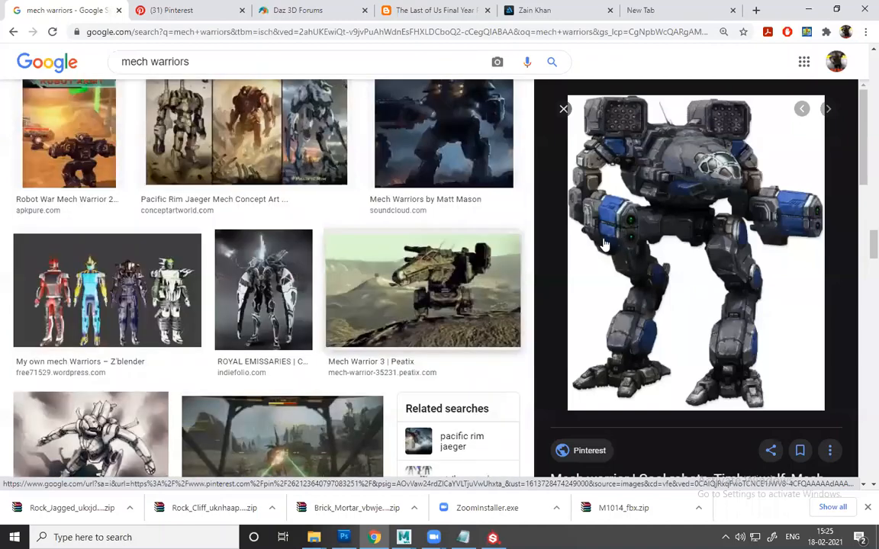
scroll(376, 324, "down", 3)
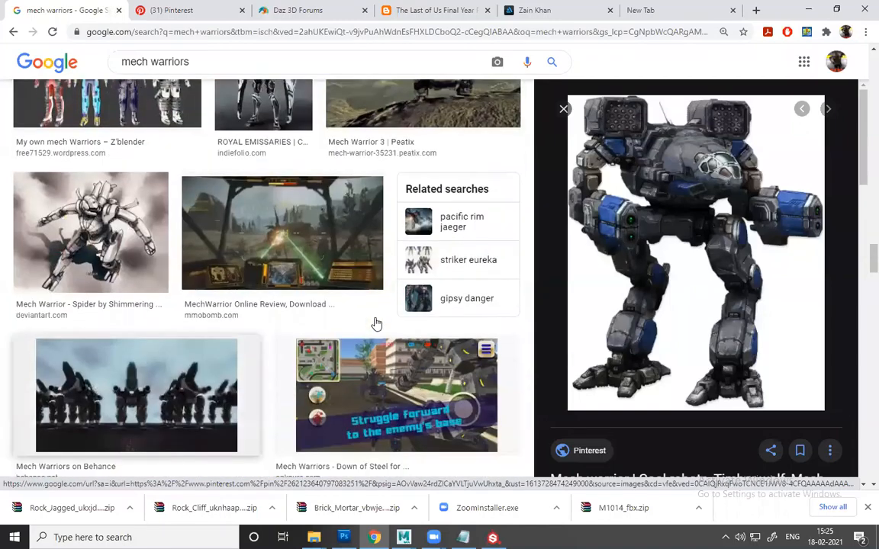
scroll(376, 323, "down", 5)
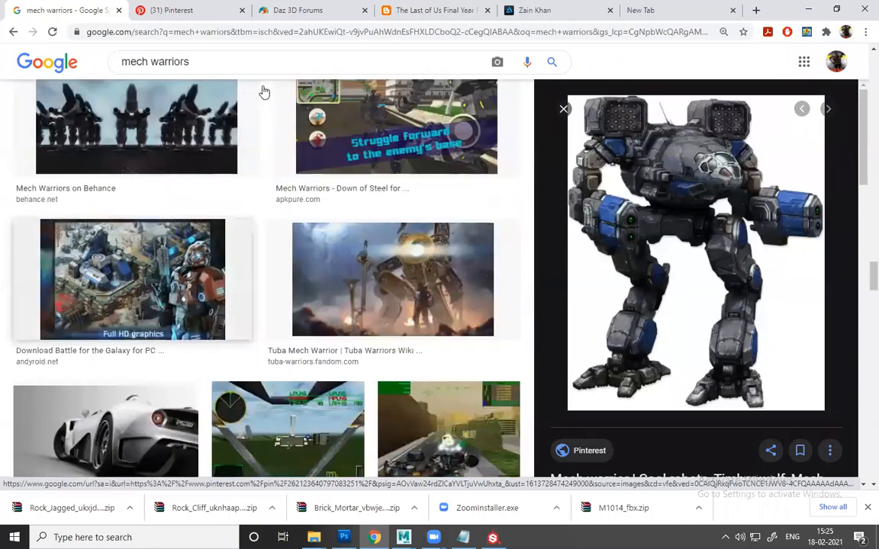
scroll(245, 64, "down", 1)
scroll(245, 63, "up", 1)
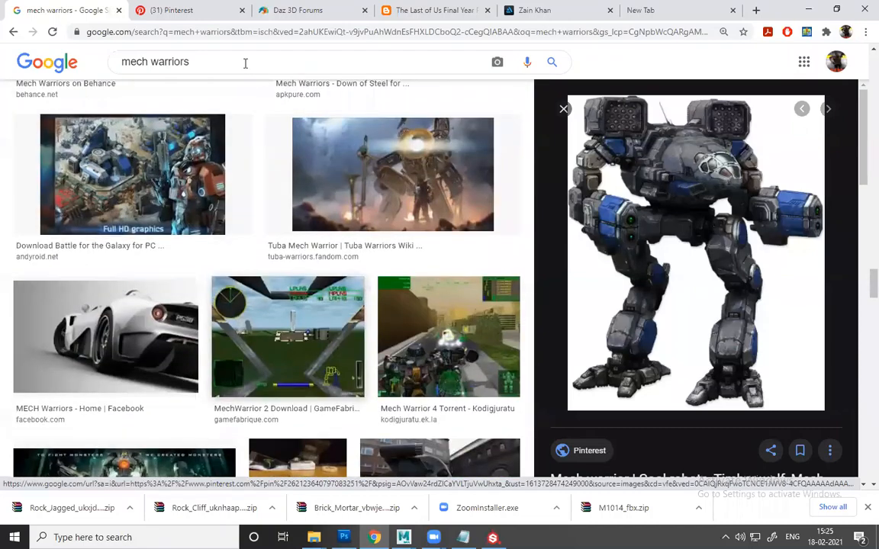
scroll(245, 64, "up", 5)
- Search Google Images for "retopology high poly model"
triple_click(245, 63)
type("r")
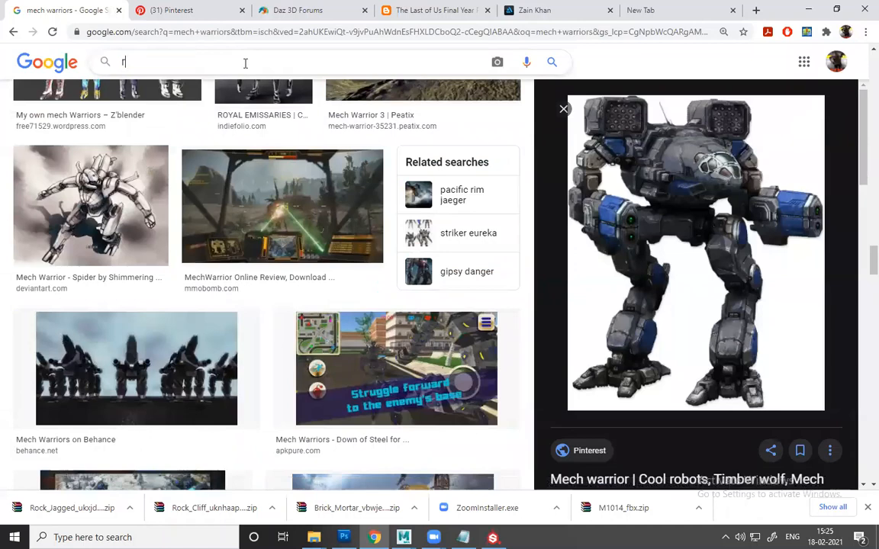
type("etopi")
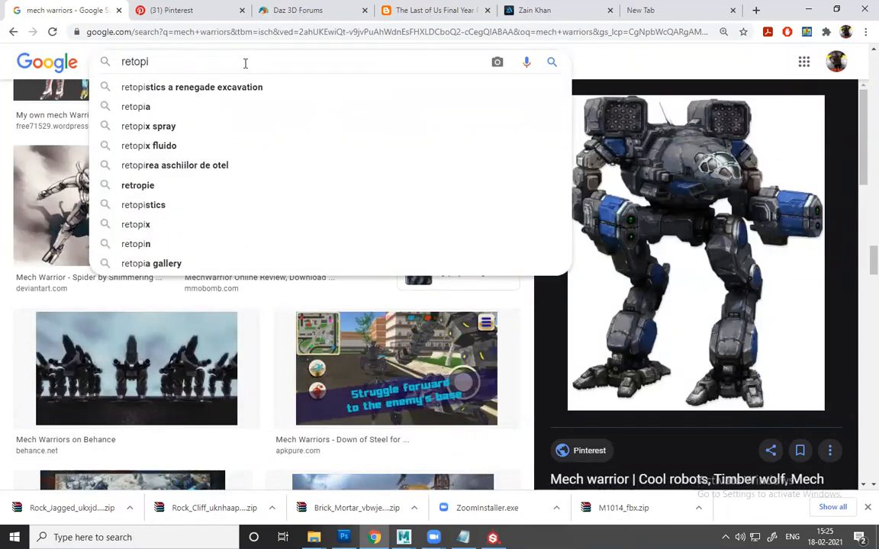
key("BackSpace")
type("ology")
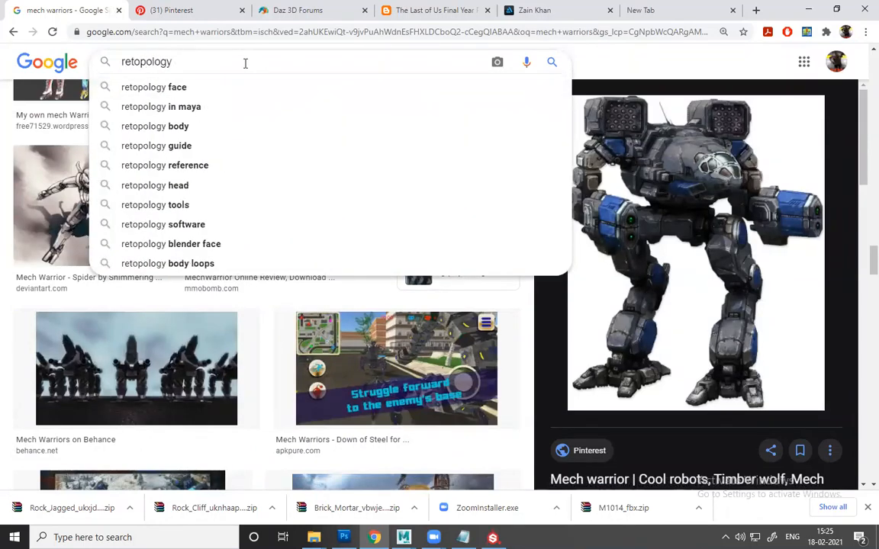
type(" high")
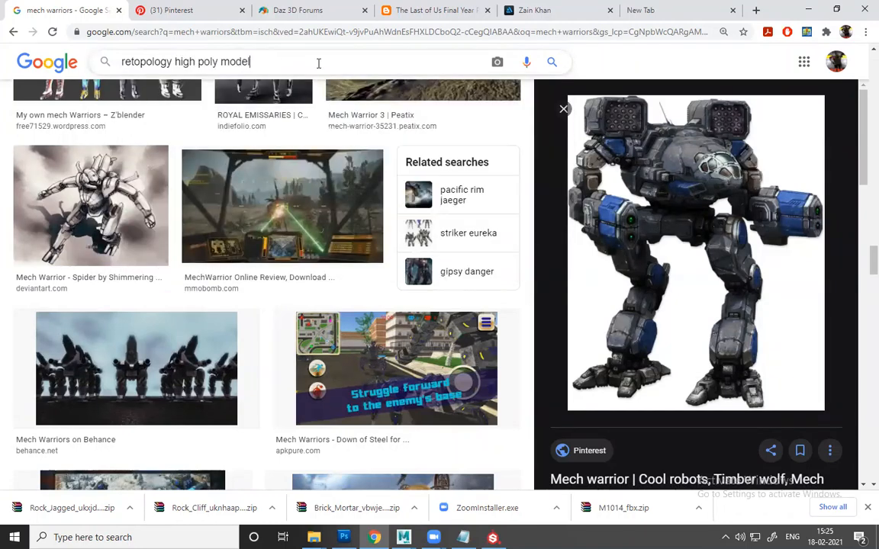
type(" poly model")
left_click(552, 62)
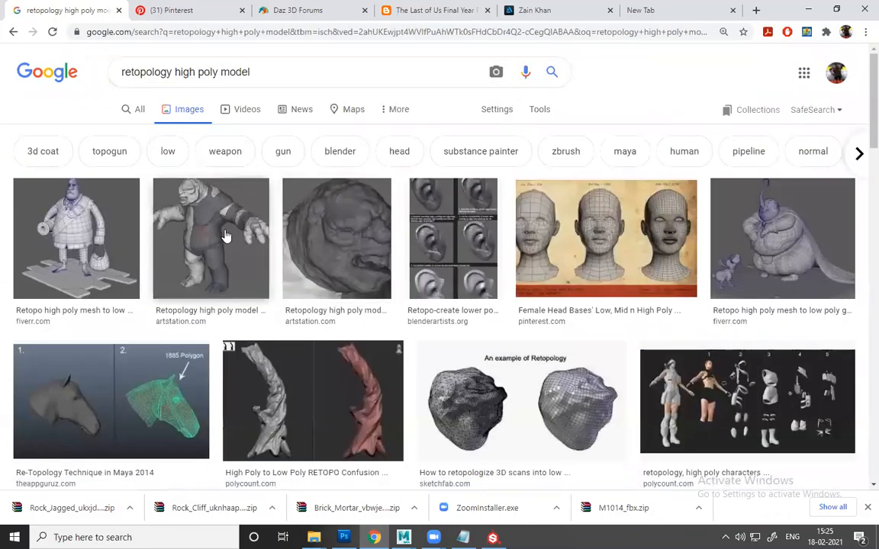
- Open the ArtStation post on the Cave Troll retopology in Topogun and enlarge the full-body troll image
left_click(226, 237)
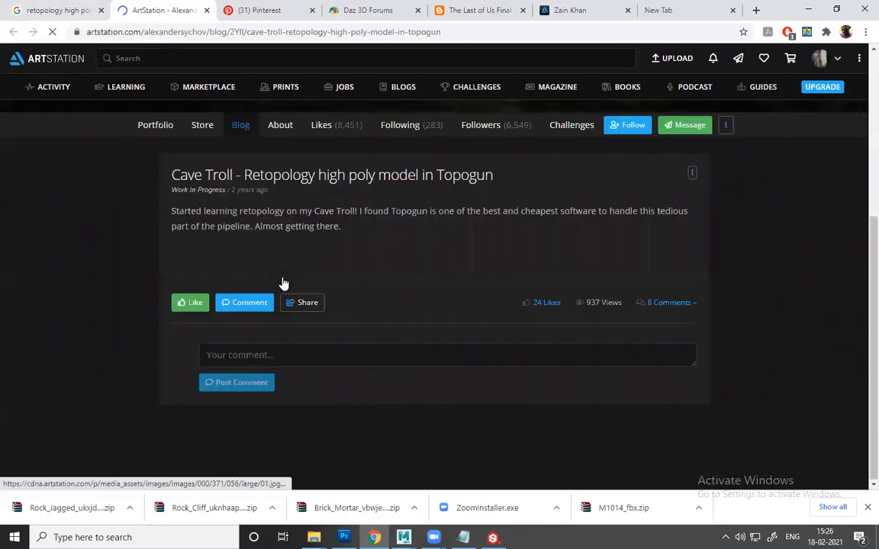
scroll(287, 283, "down", 6)
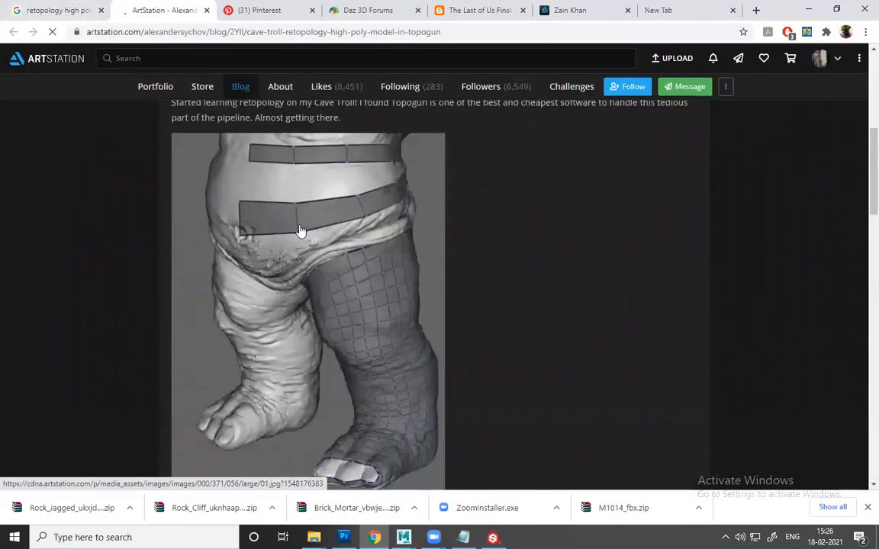
scroll(299, 226, "up", 5)
scroll(417, 128, "down", 5)
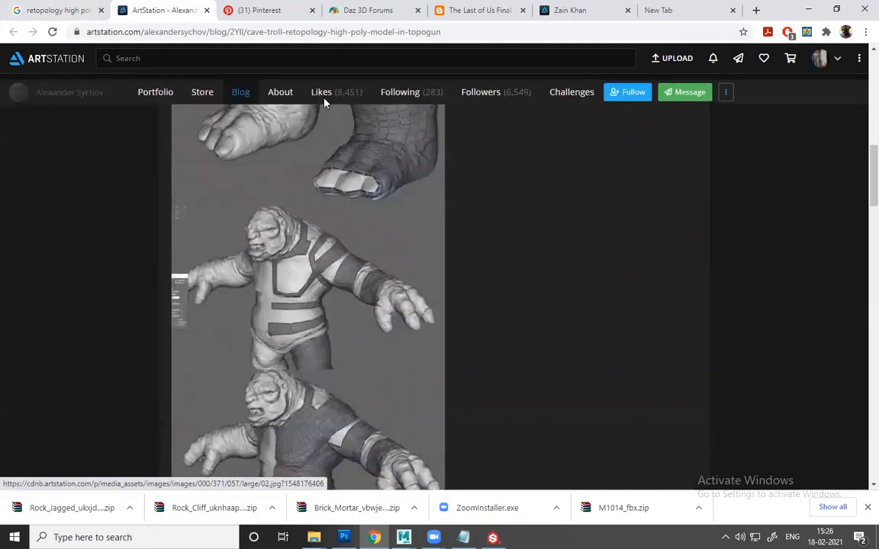
left_click(277, 190)
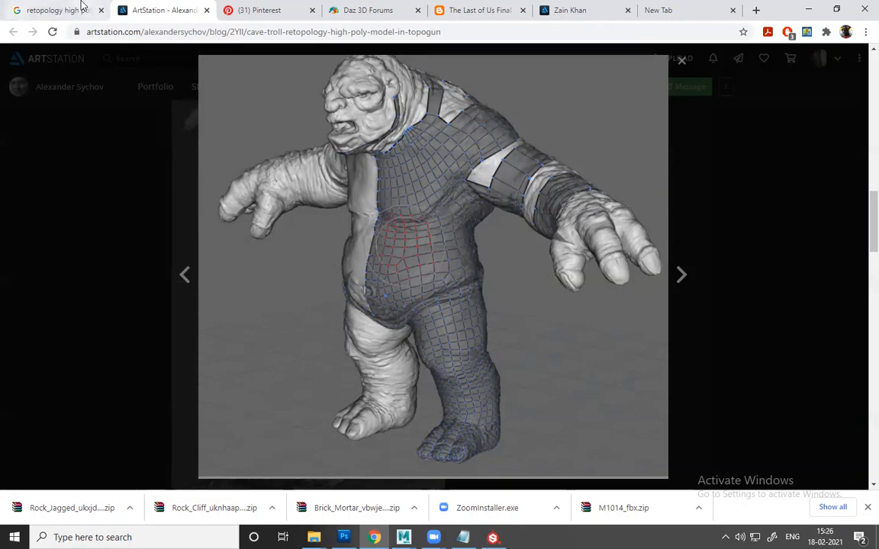
- Return to the retopology image results and open the Polycount thread "Creating a Realtime Res Tree - High Poly to Low Poly RETOPO Confusion"
left_click(57, 9)
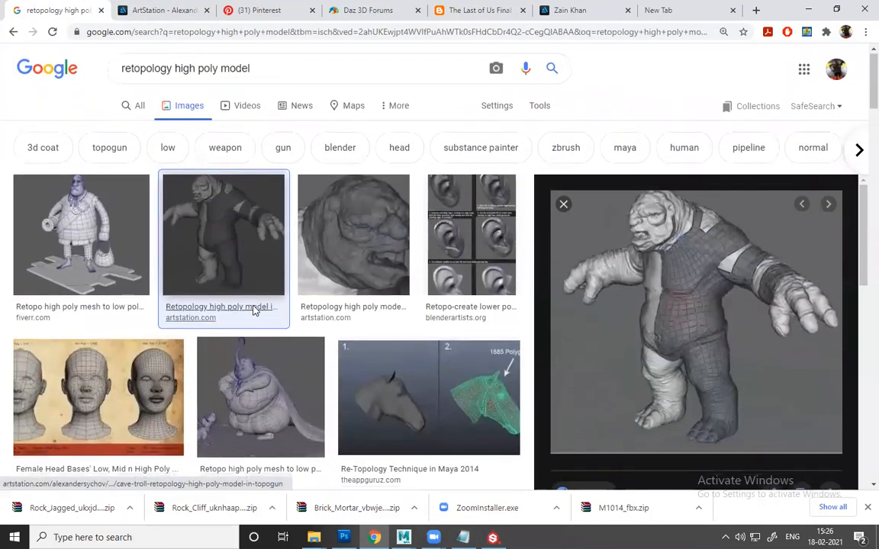
scroll(254, 311, "down", 4)
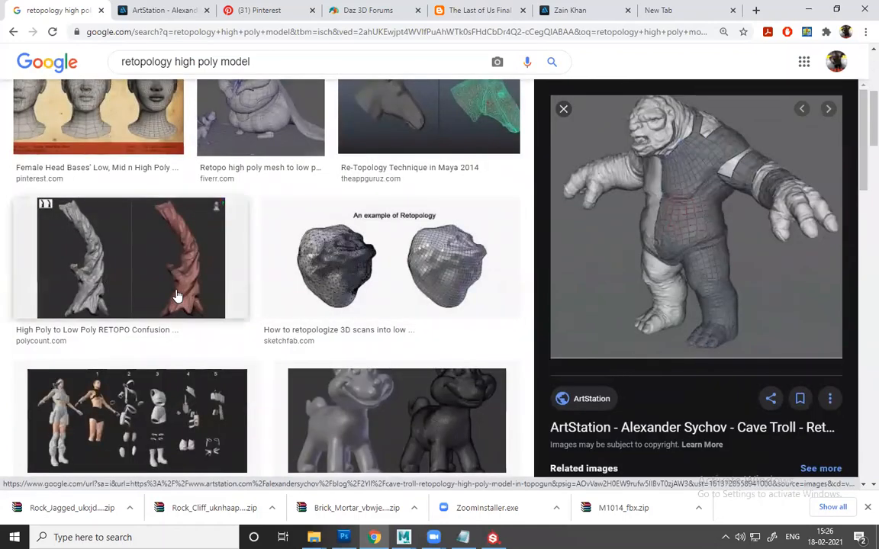
left_click(176, 295)
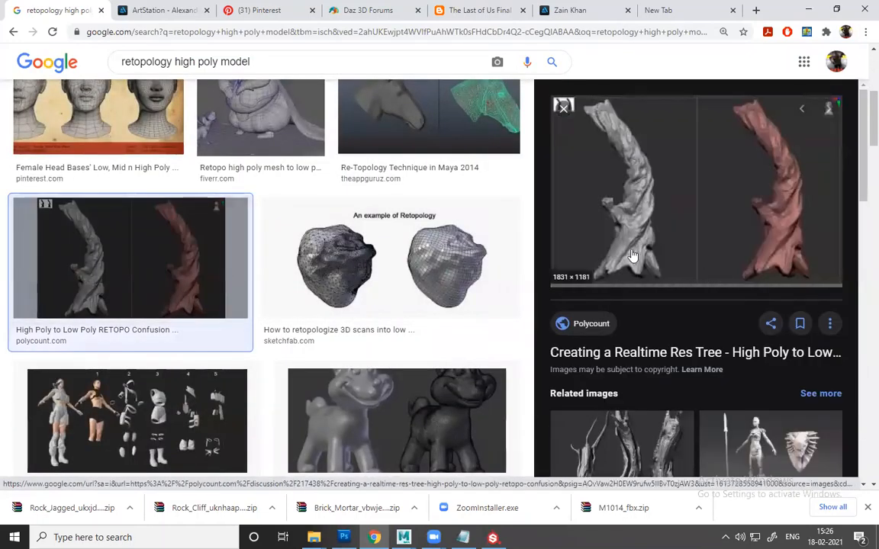
left_click(573, 202)
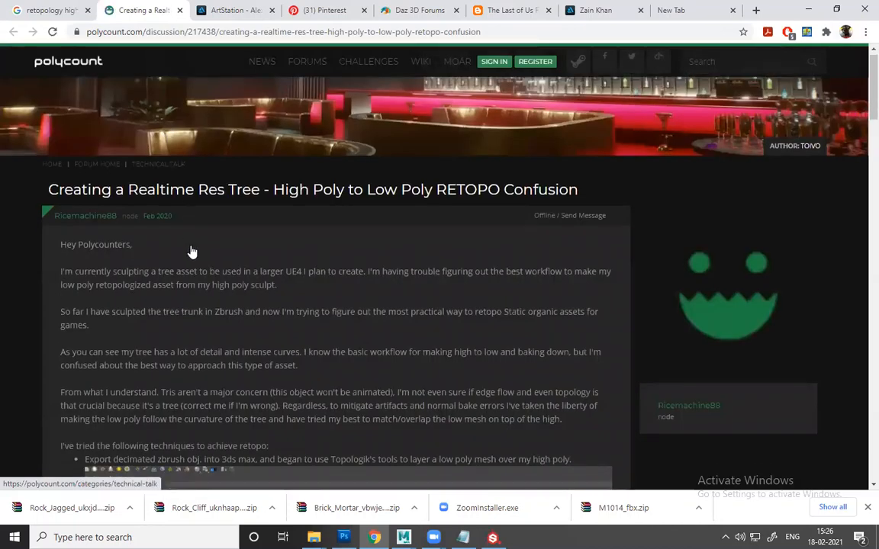
- Enlarge the side-by-side comparison of the sculpted and retopologized tree trunk and go through the thread's other tree images
scroll(195, 263, "down", 4)
scroll(285, 255, "down", 5)
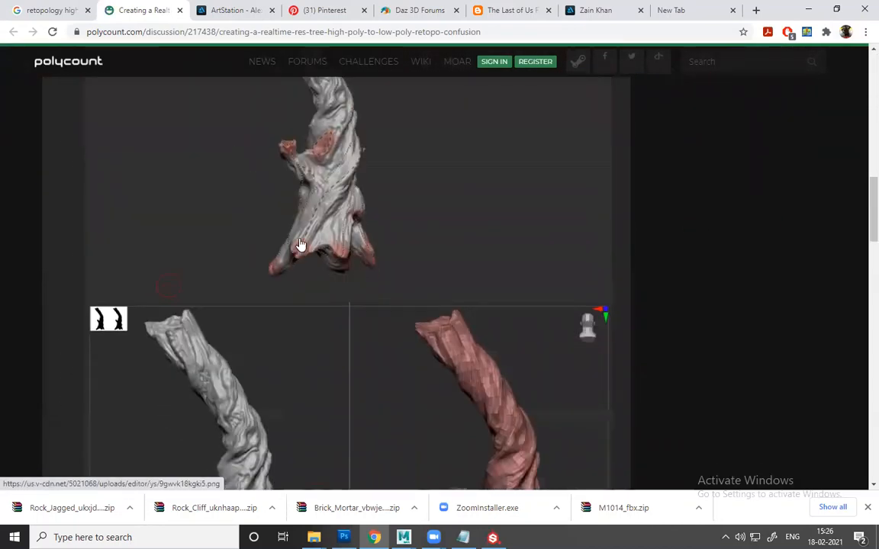
scroll(329, 229, "down", 3)
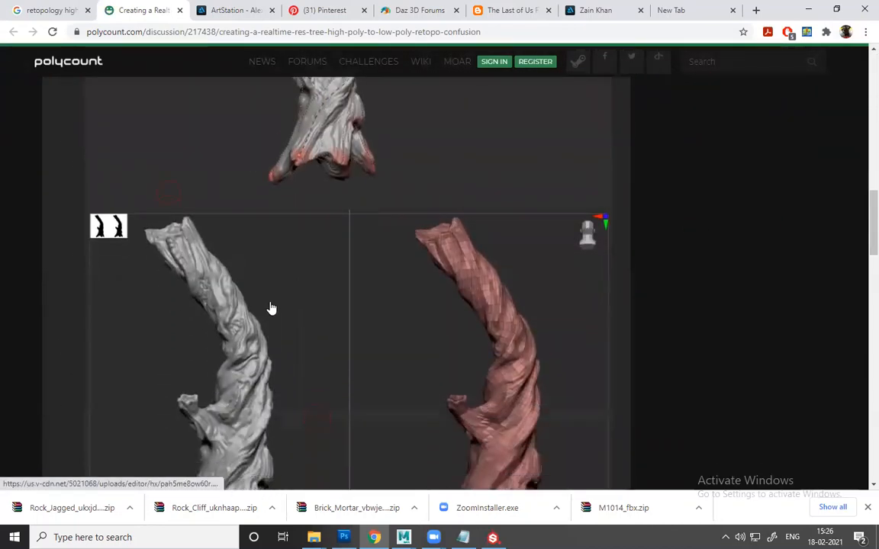
scroll(306, 279, "down", 1)
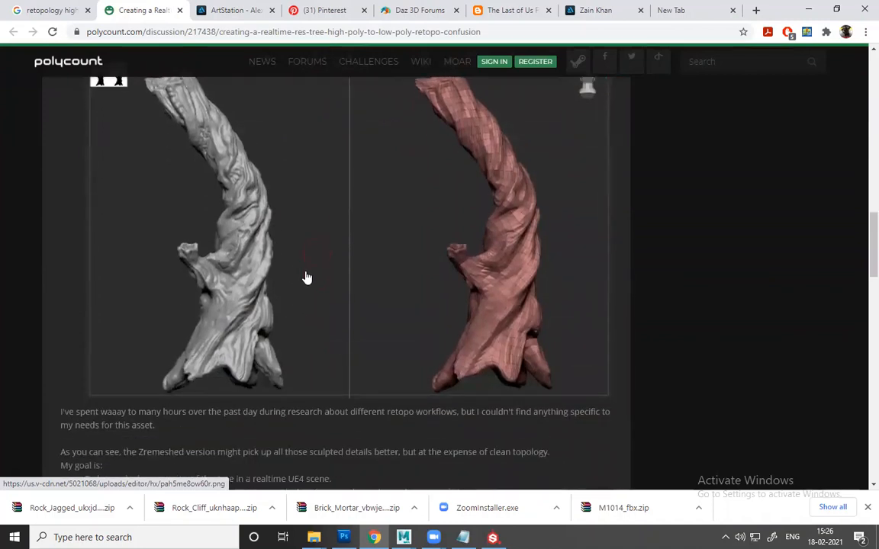
left_click(268, 299)
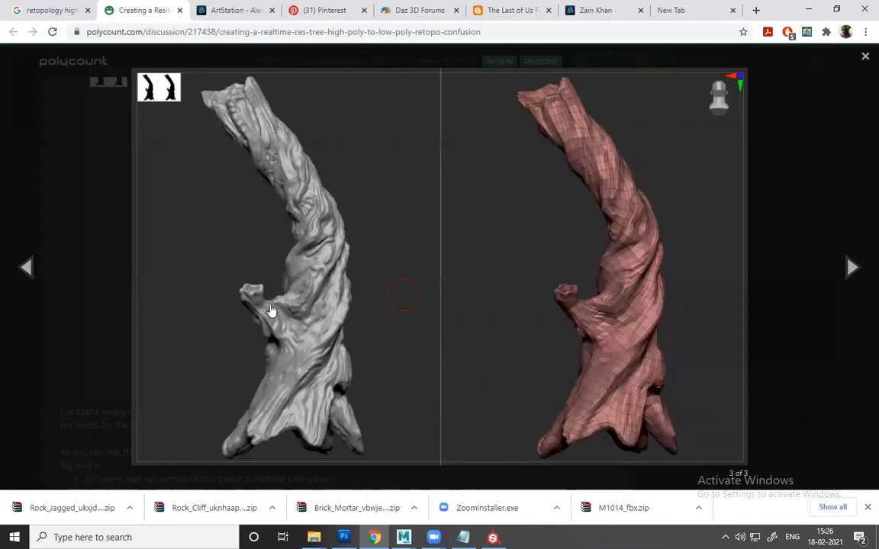
left_click(853, 268)
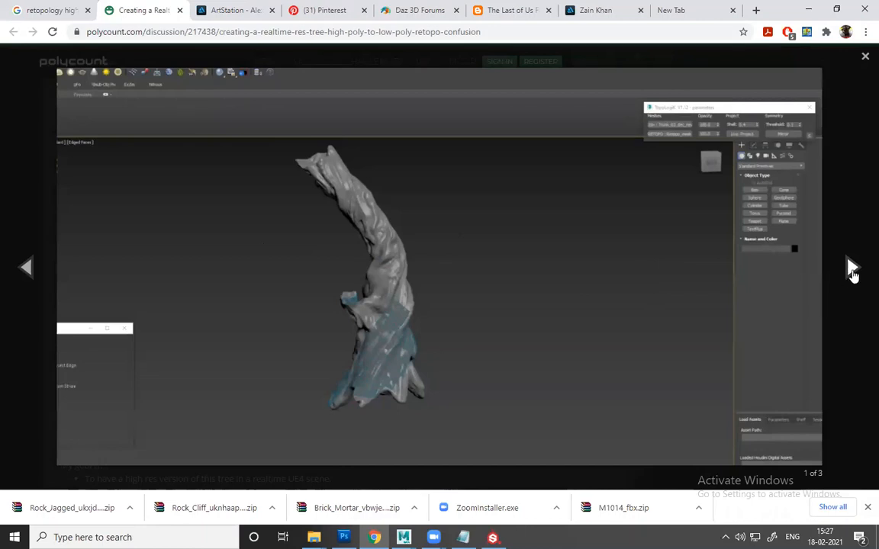
left_click(852, 269)
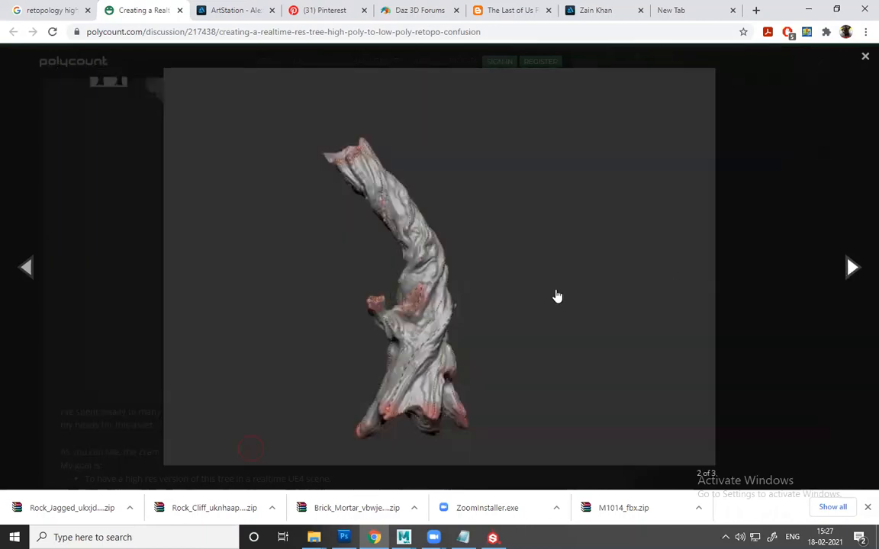
left_click(851, 267)
left_click(854, 270)
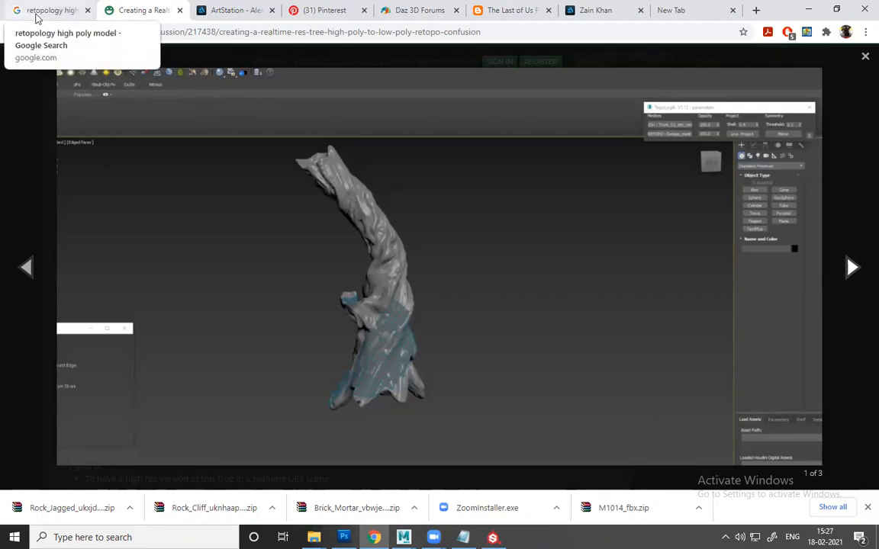
- Return to the retopology image results and preview the Sketchfab image comparing the high-poly and low-poly horse relief
left_click(23, 15)
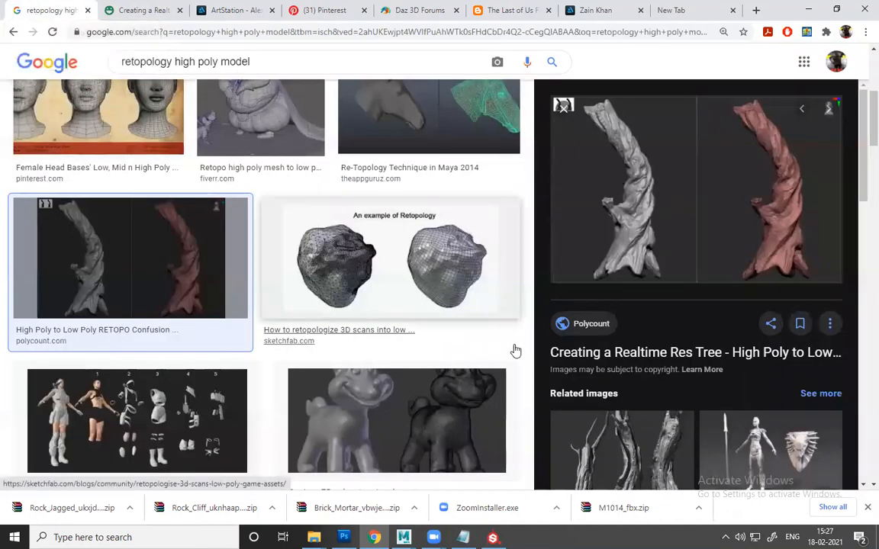
scroll(512, 350, "down", 5)
scroll(497, 342, "down", 3)
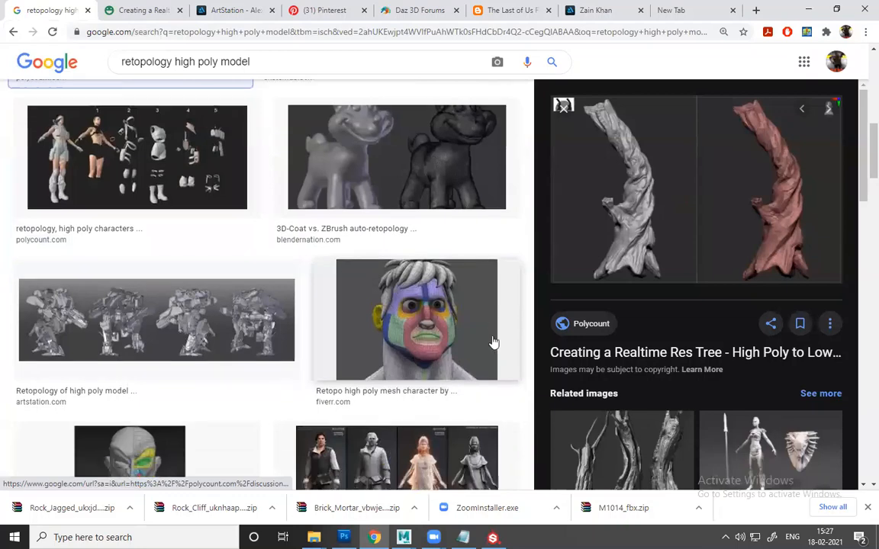
scroll(708, 397, "down", 5)
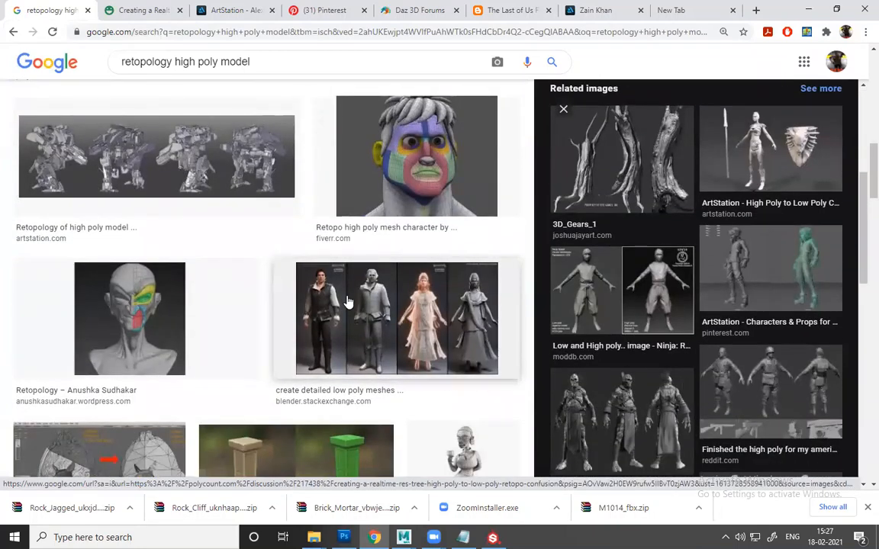
scroll(349, 301, "down", 2)
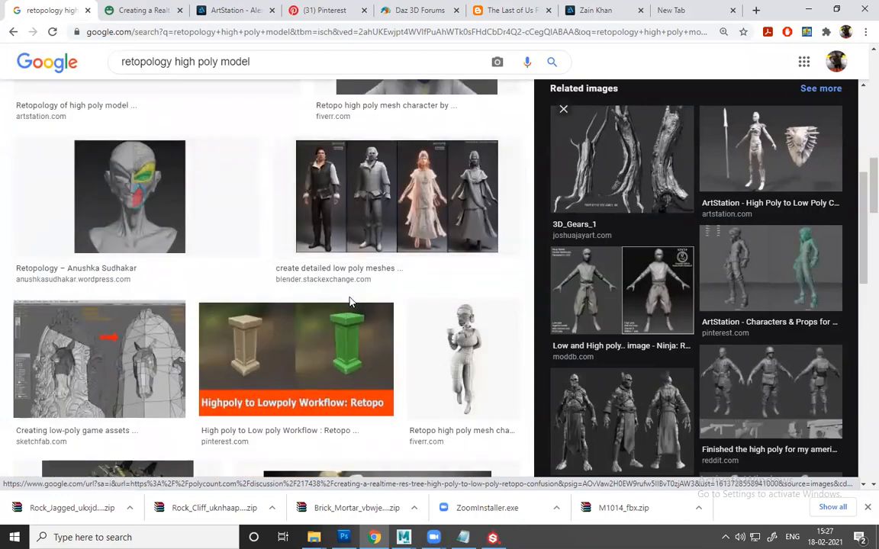
left_click(95, 355)
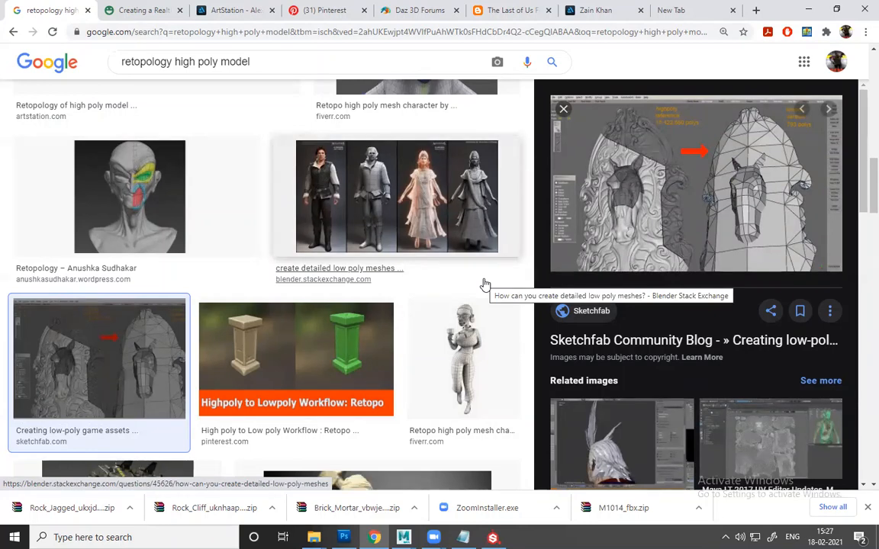
- Look further through the retopology results, open the Creative Bloq article "3 essential ZBrush retopology techniques" and read its introduction
scroll(313, 320, "down", 5)
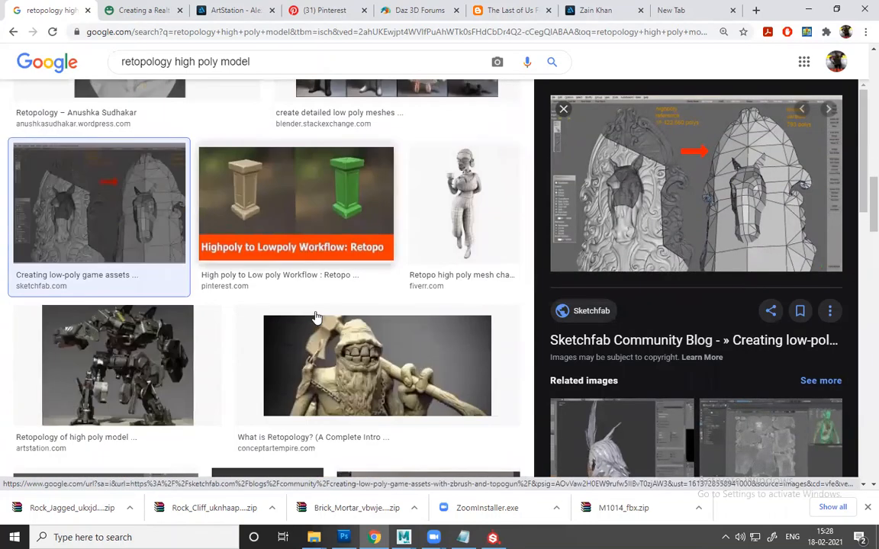
scroll(310, 305, "down", 3)
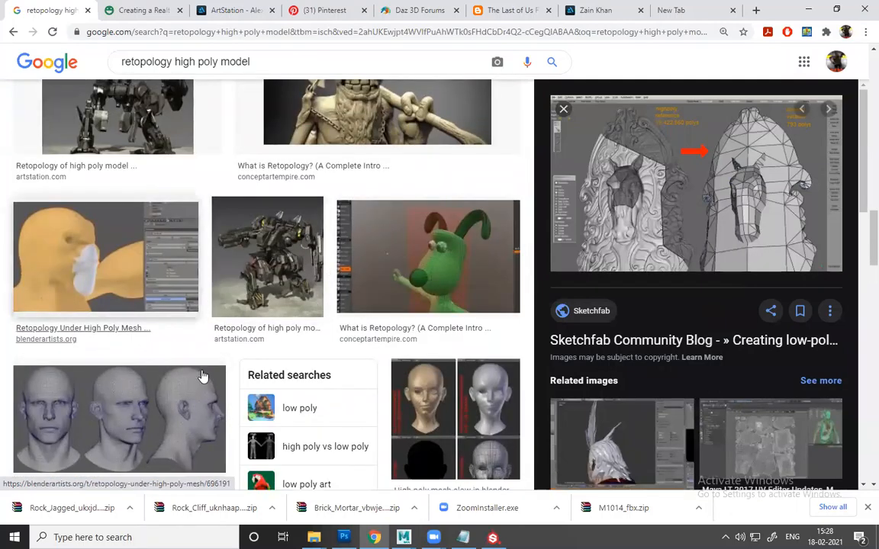
scroll(188, 388, "down", 1)
scroll(189, 388, "down", 1)
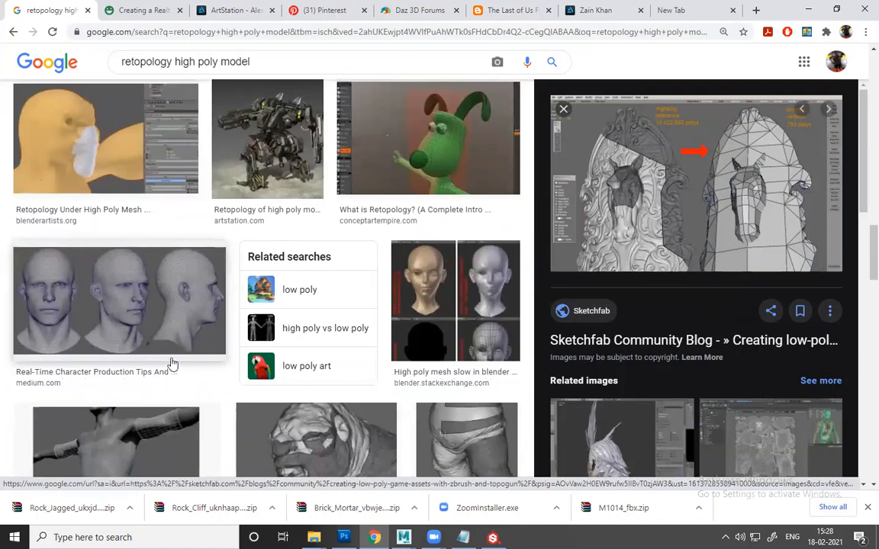
scroll(214, 365, "down", 1)
scroll(418, 326, "down", 3)
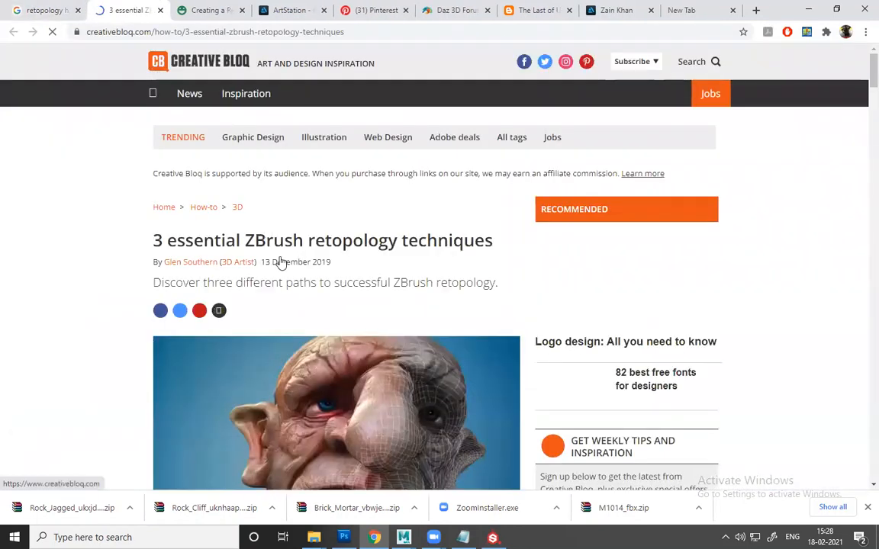
scroll(312, 323, "down", 4)
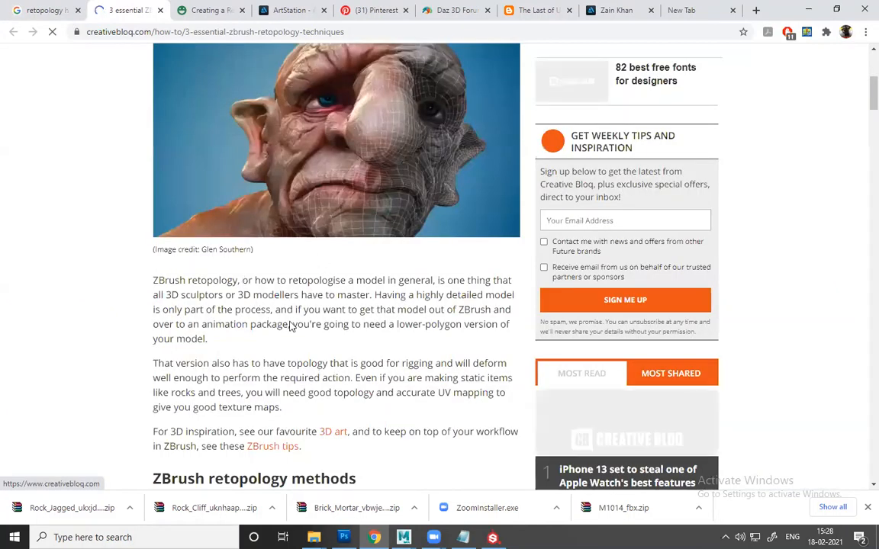
scroll(255, 324, "down", 3)
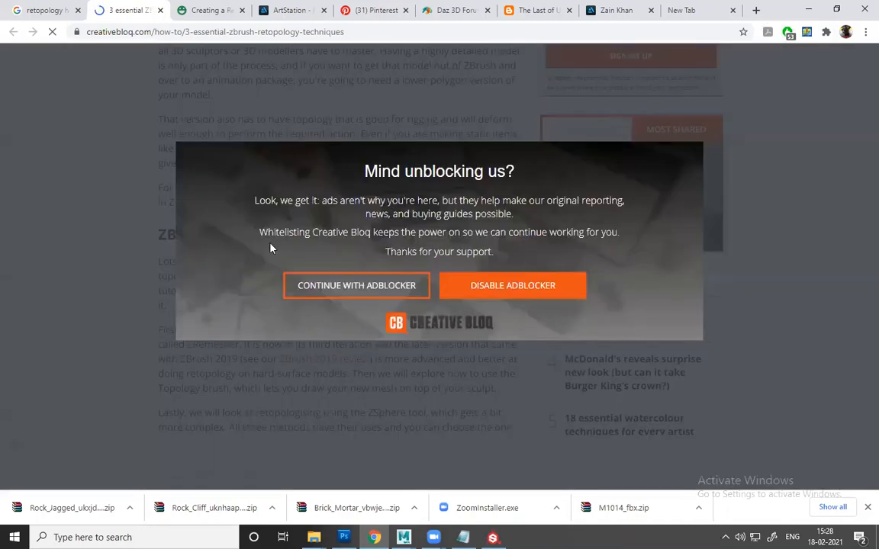
- Leave the Creative Bloq article, return to the retopology image results and preview the Reddit image about low poly lines
left_click(53, 34)
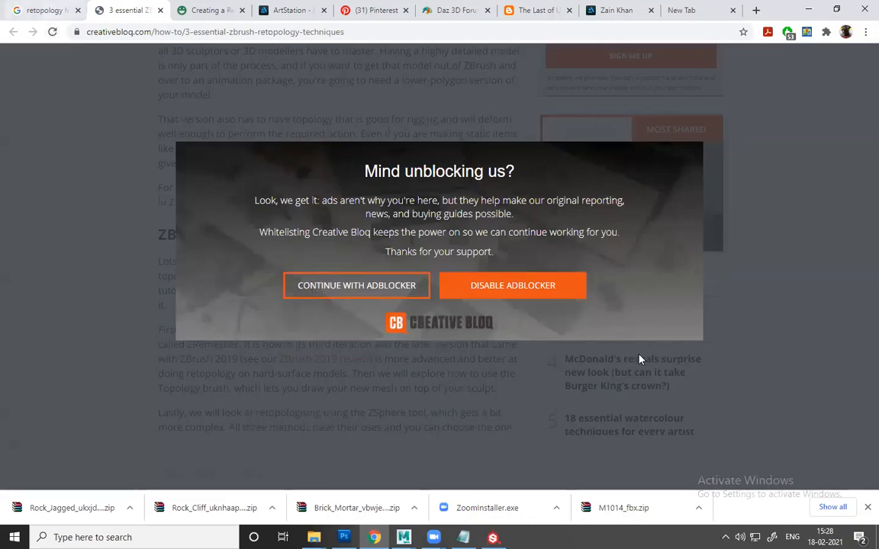
key("ctrl+shift+Tab")
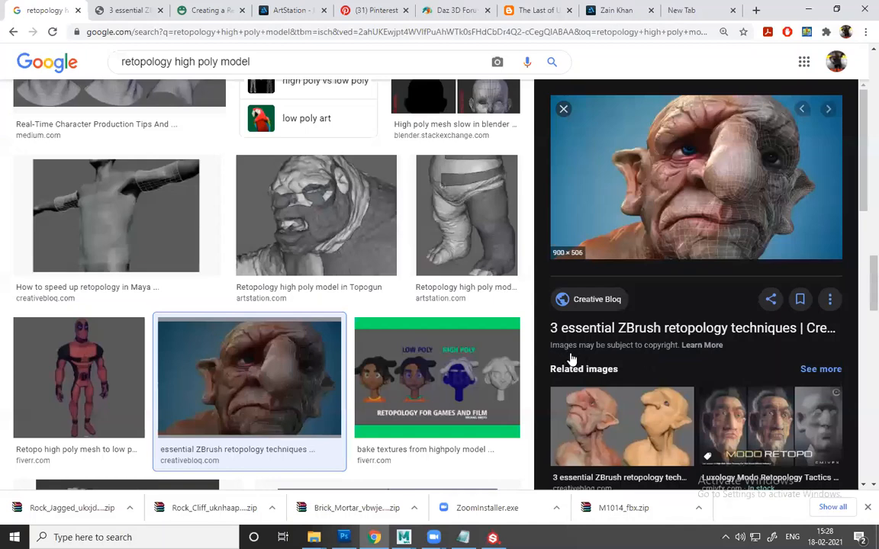
scroll(507, 275, "down", 3)
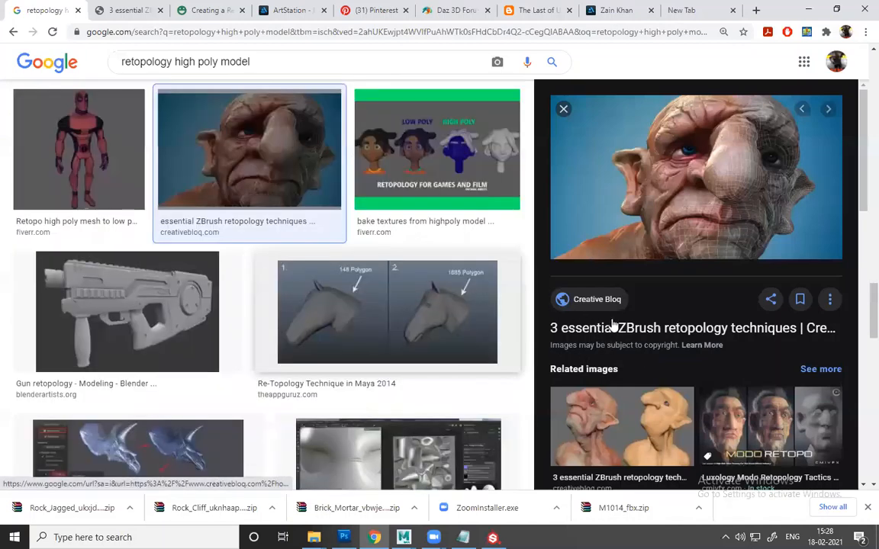
scroll(92, 234, "down", 1)
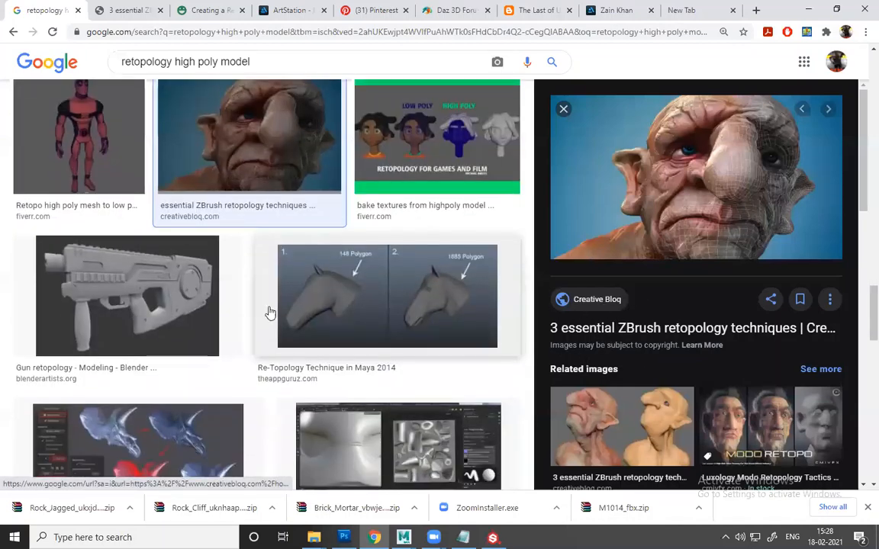
scroll(671, 305, "down", 3)
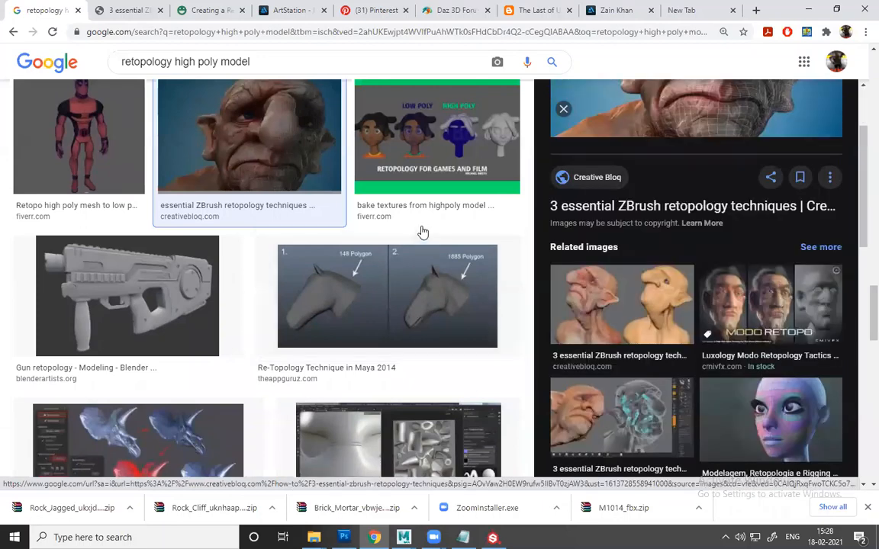
scroll(206, 326, "down", 3)
scroll(344, 290, "down", 2)
left_click(342, 288)
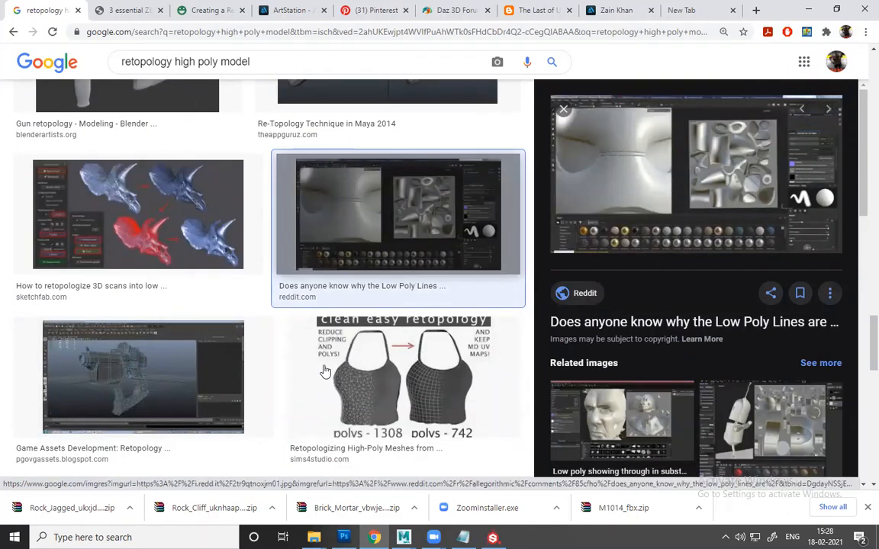
- Look through the further retopology image results for examples of characters, weapons and props in high-poly and low-poly versions
scroll(291, 334, "down", 1)
scroll(291, 327, "down", 2)
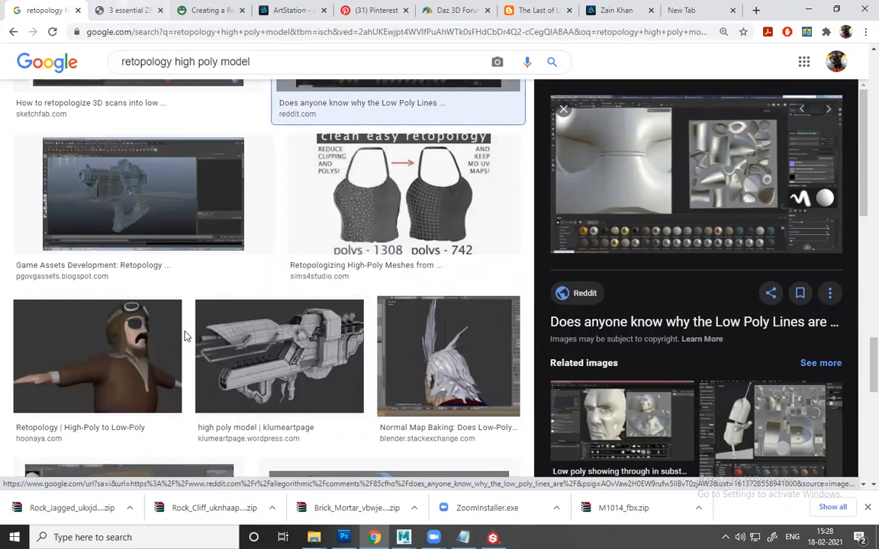
scroll(439, 390, "down", 4)
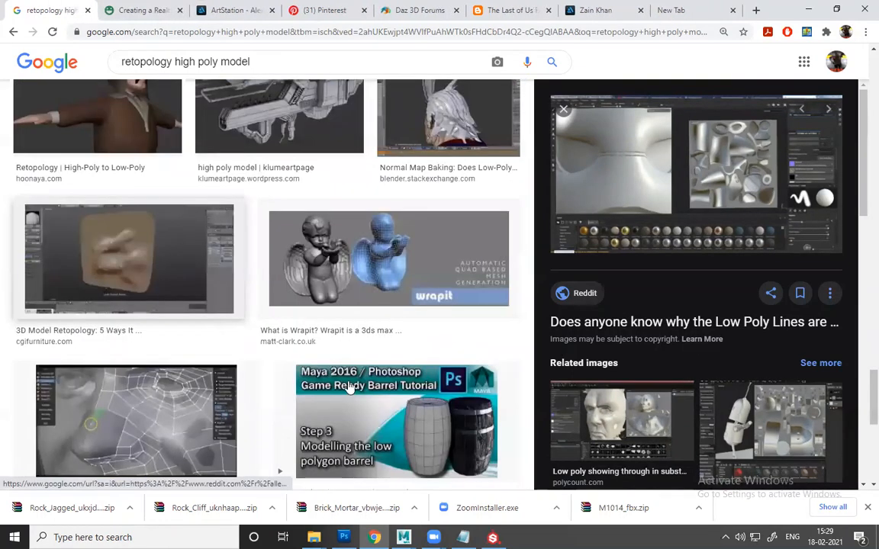
scroll(211, 329, "down", 3)
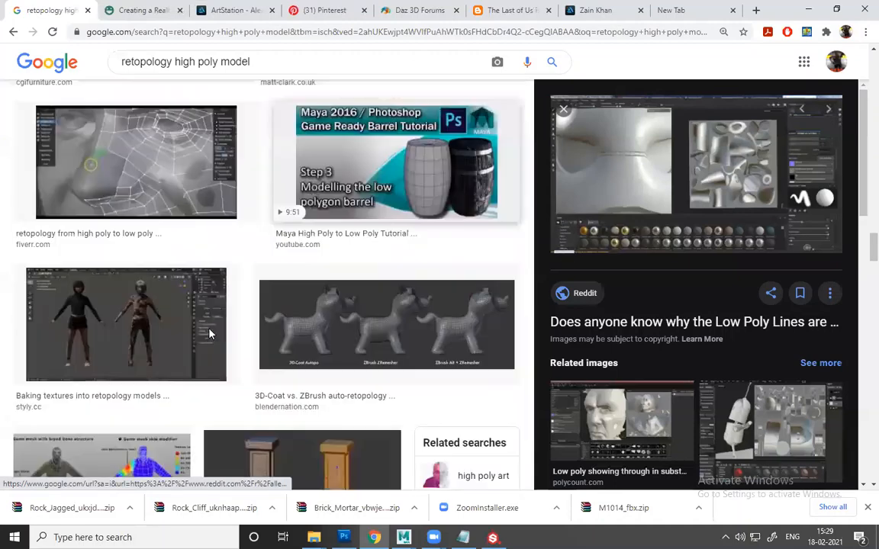
scroll(202, 344, "down", 1)
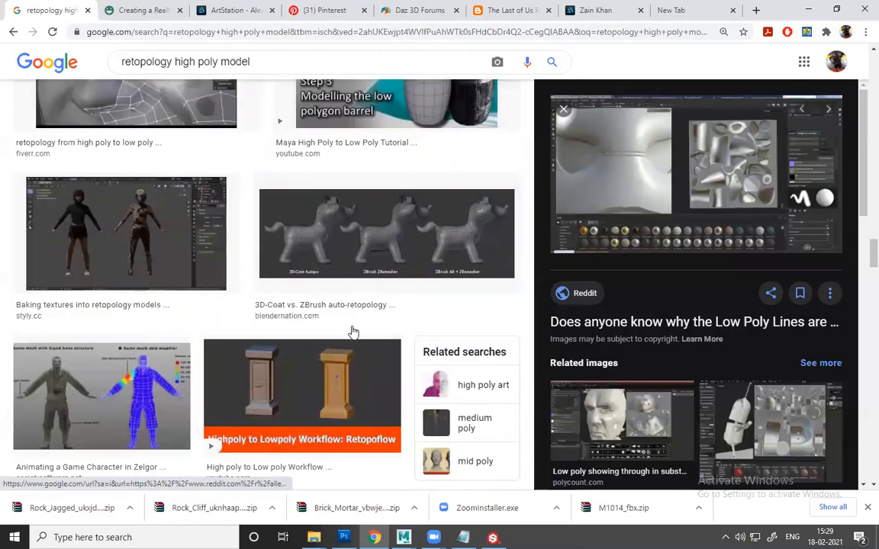
scroll(343, 329, "down", 5)
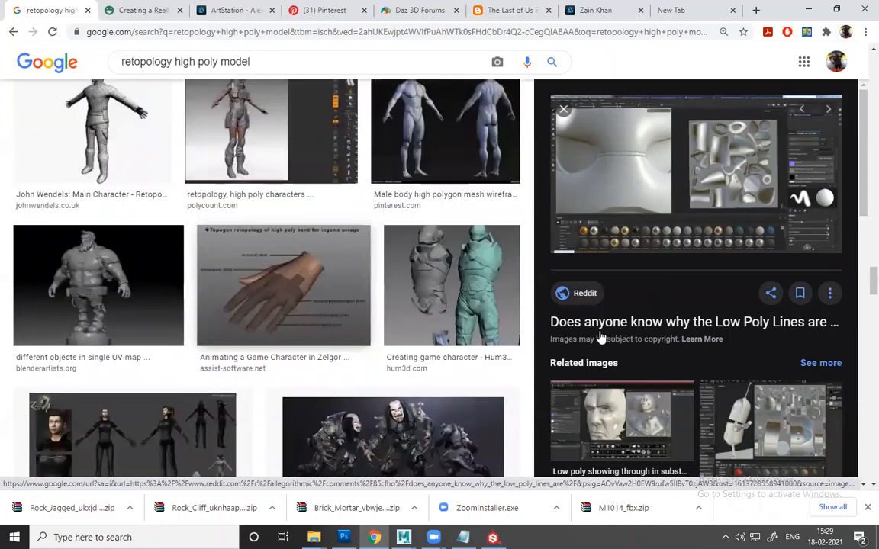
scroll(296, 379, "down", 4)
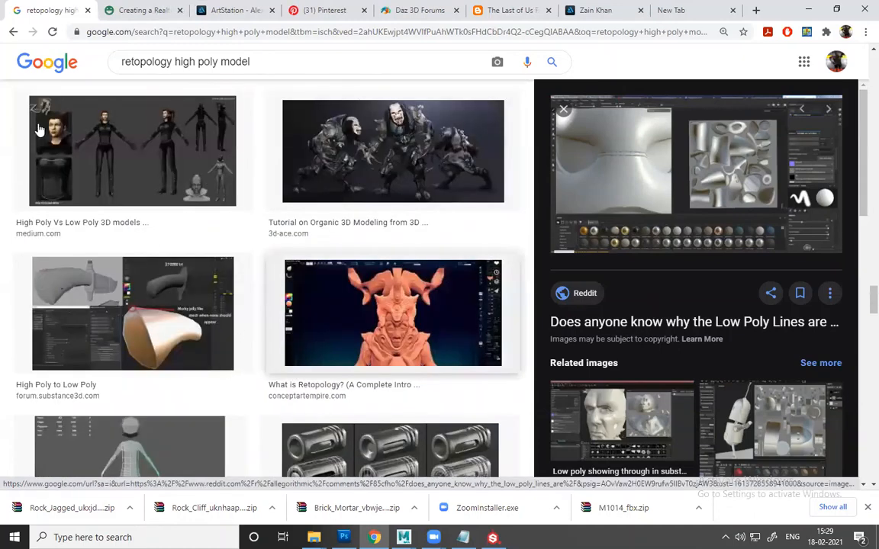
scroll(55, 65, "down", 4)
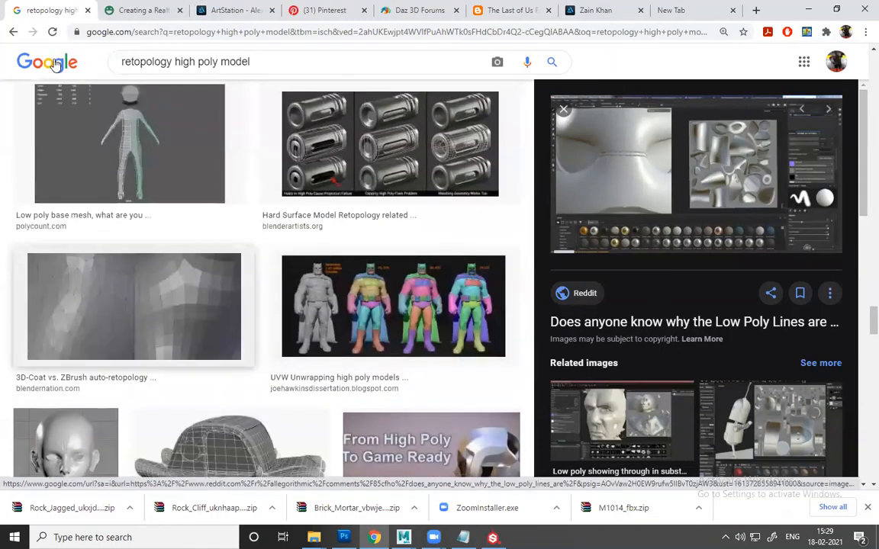
scroll(56, 65, "up", 4)
scroll(55, 65, "up", 3)
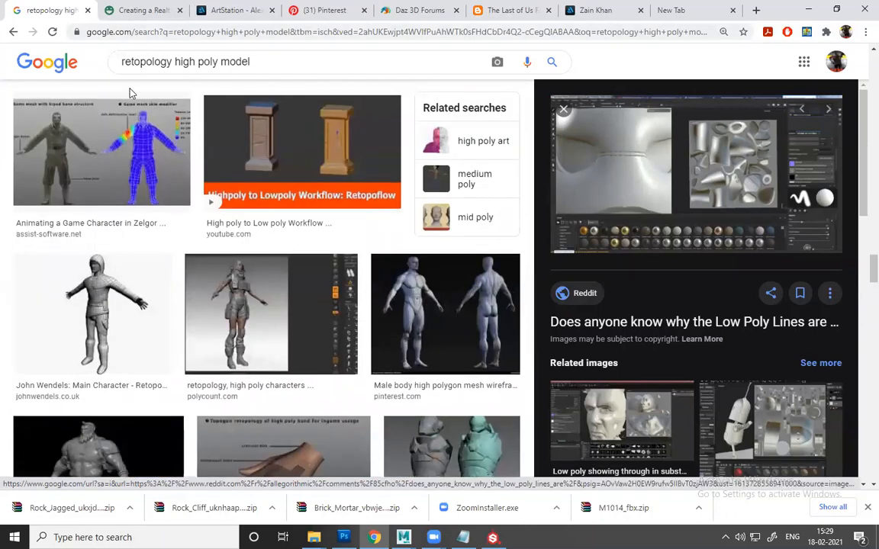
- Start a new Google search for "free pbr materials"
left_click(47, 63)
left_click(293, 184)
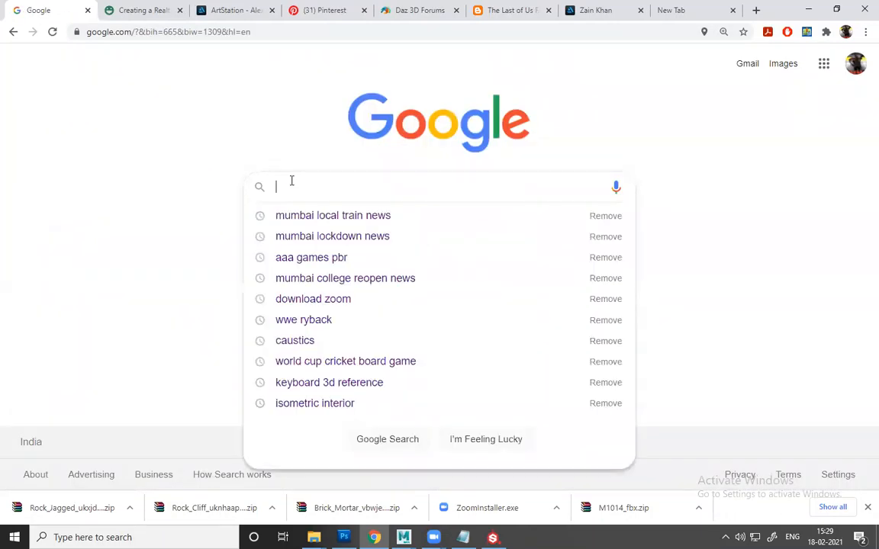
left_click(95, 202)
left_click(314, 182)
type("free ")
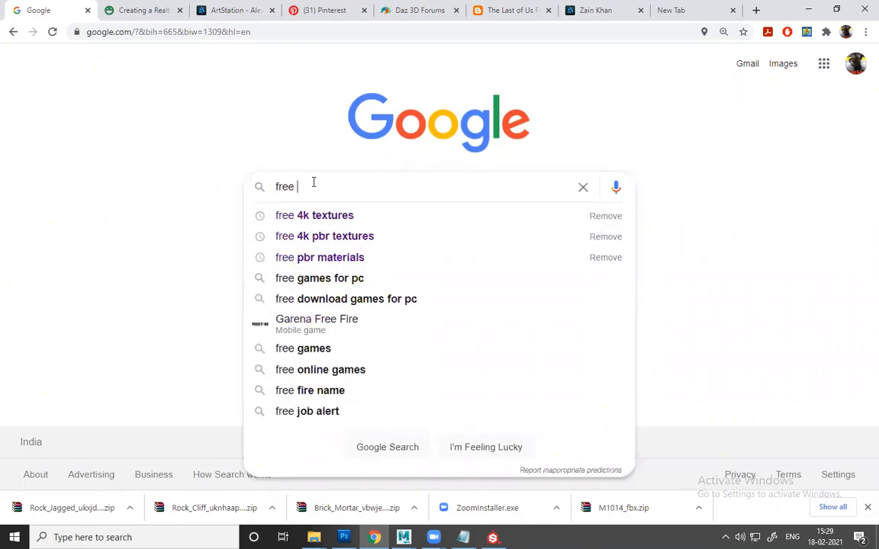
type("pbr")
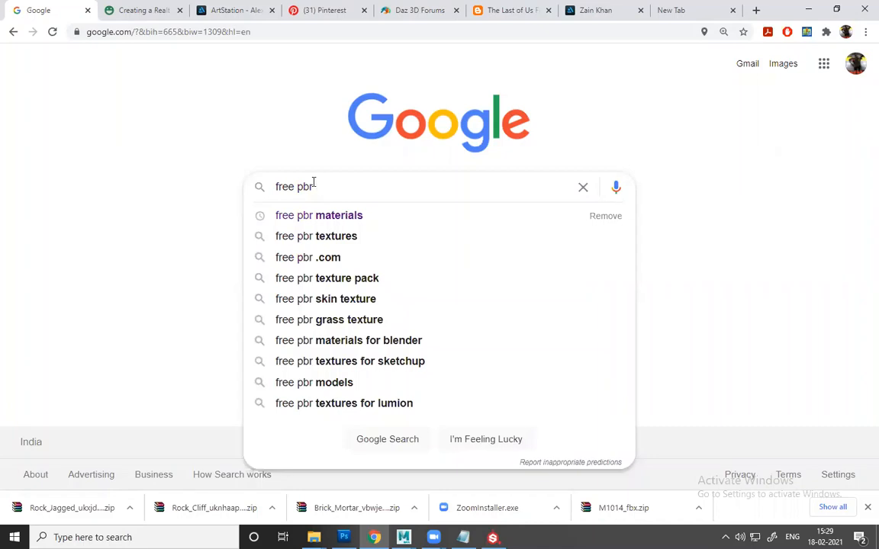
key("Down")
key("Return")
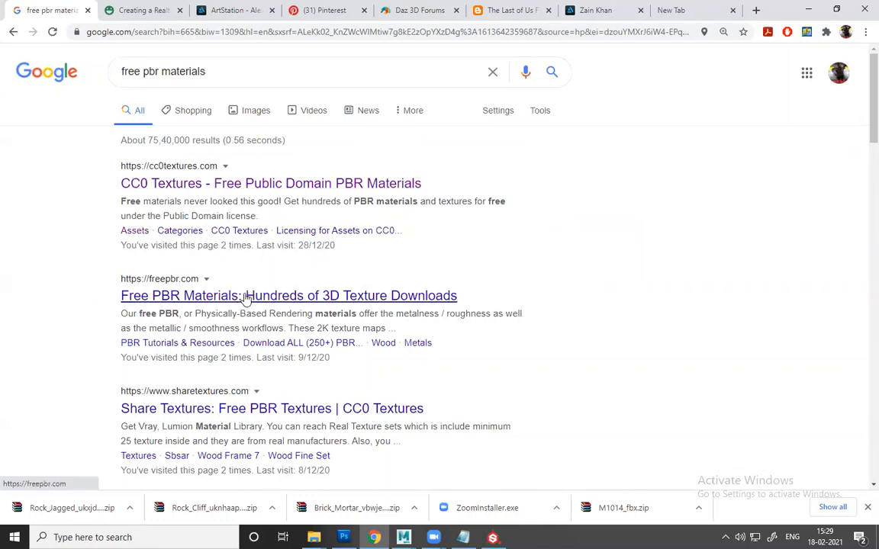
- Review the first search results and open "Free PBR Materials: Hundreds of 3D Texture Downloads" in a new tab
scroll(181, 190, "down", 1)
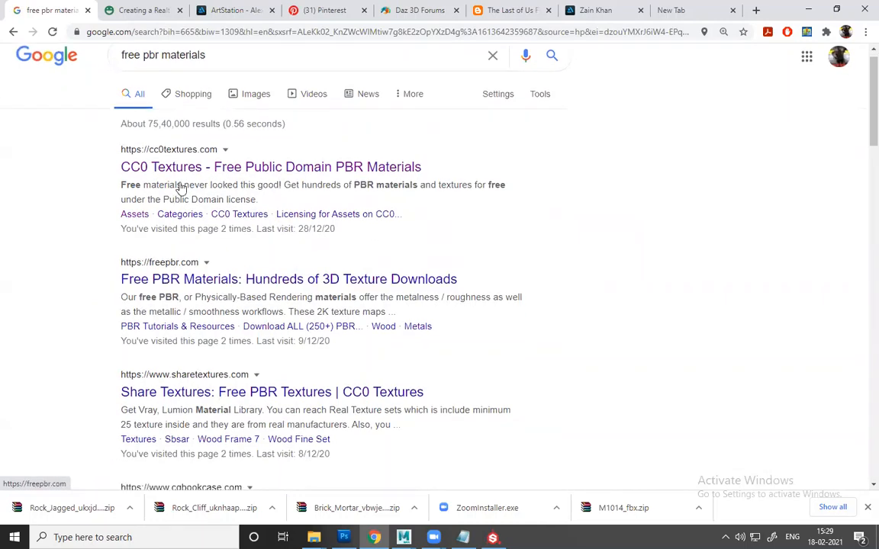
scroll(229, 260, "down", 2)
scroll(267, 301, "up", 2)
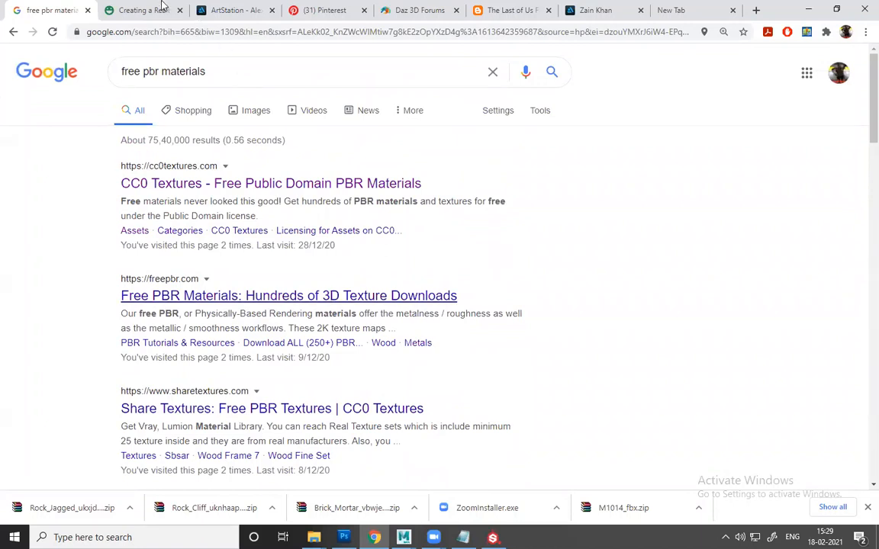
right_click(285, 293)
left_click(323, 300)
- Close the Polycount tree thread and look over the freepbr.com homepage as far as its recent PBR uploads
left_click(172, 9)
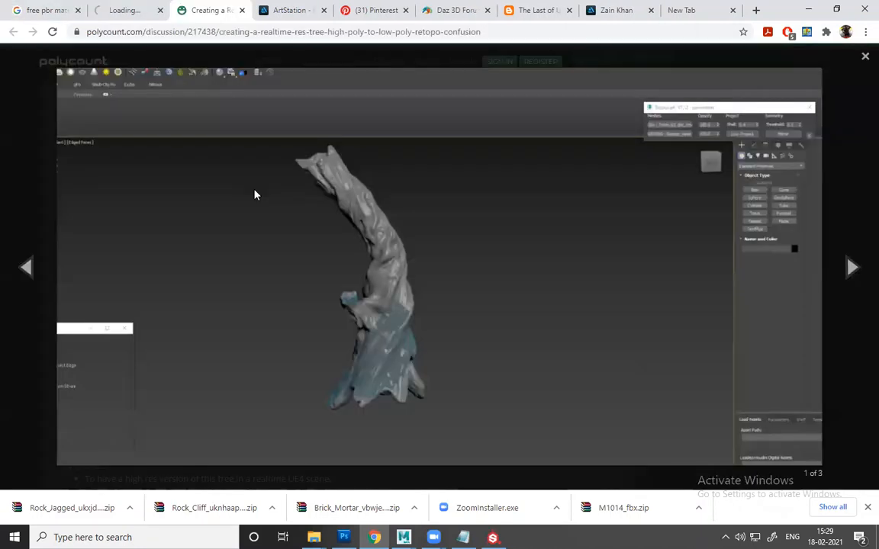
key("ctrl+Tab")
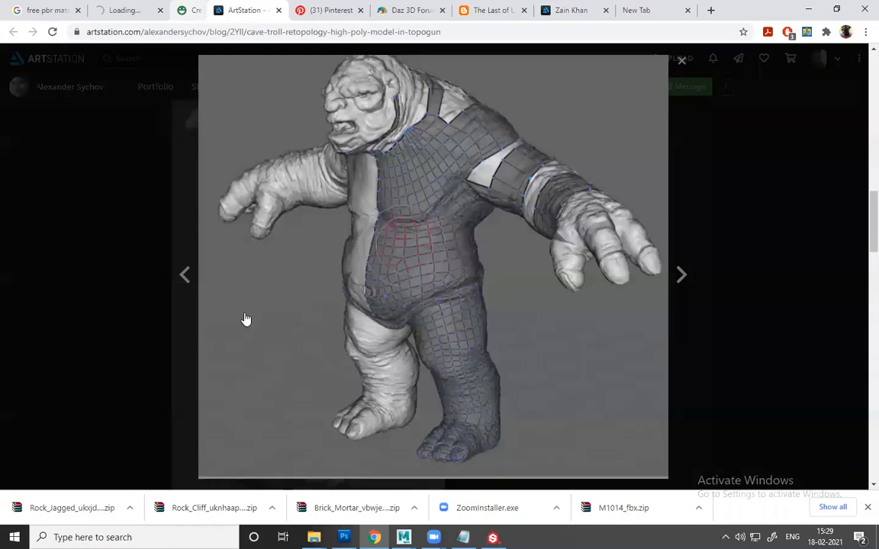
left_click(123, 11)
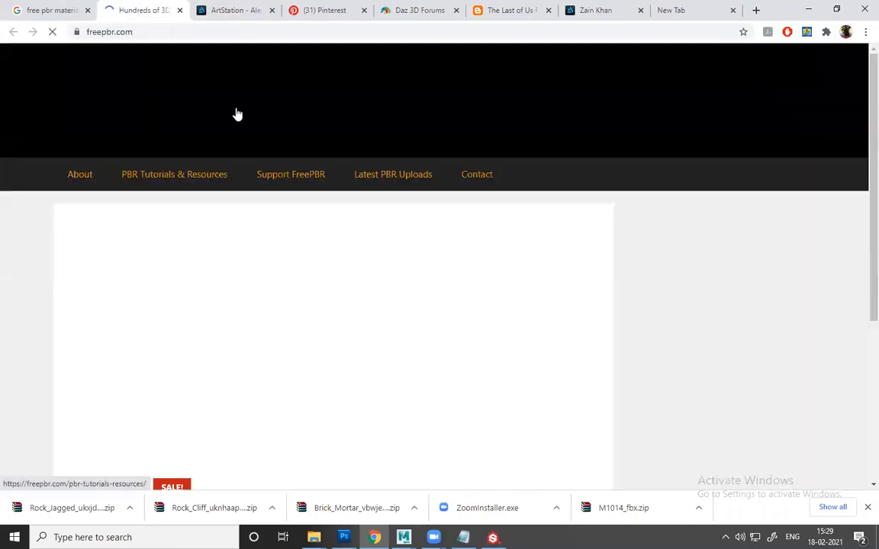
scroll(107, 82, "down", 1)
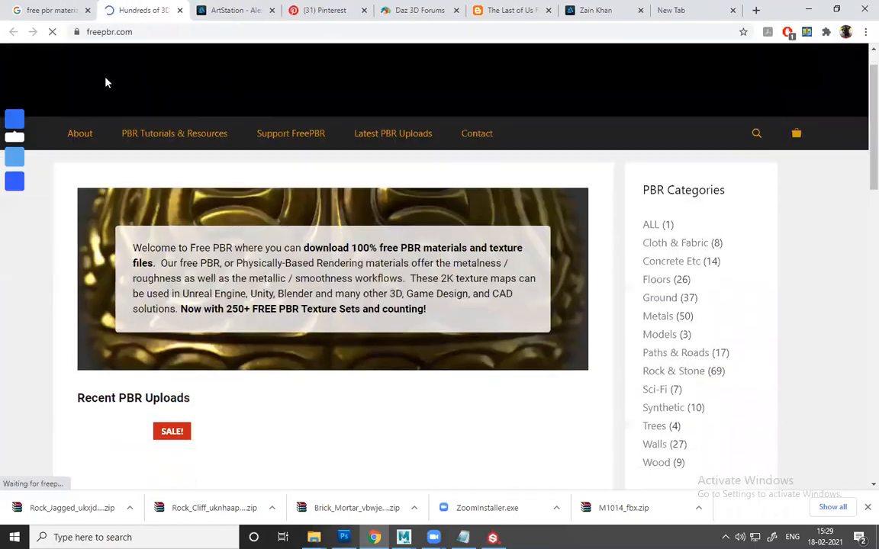
scroll(107, 82, "down", 3)
scroll(107, 82, "down", 2)
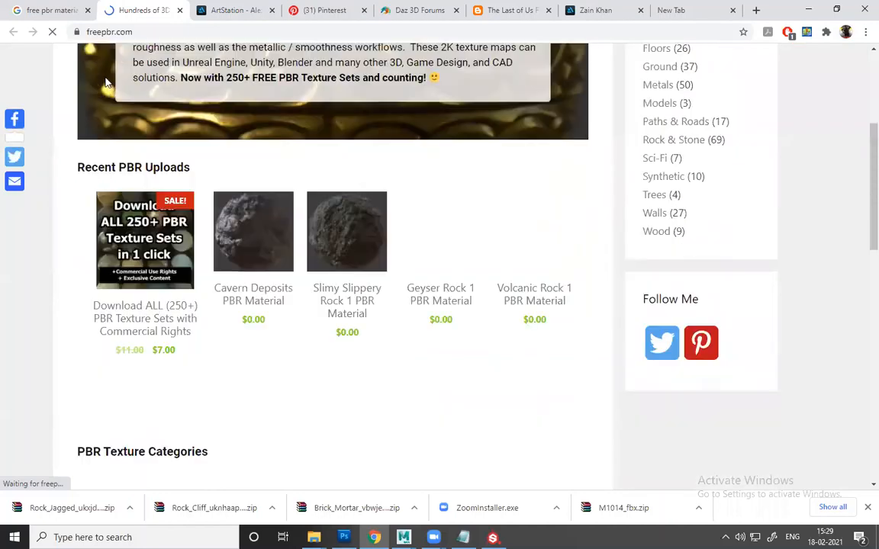
- Return to the Google results and search for "brick texture" instead
key("ctrl+shift+Tab")
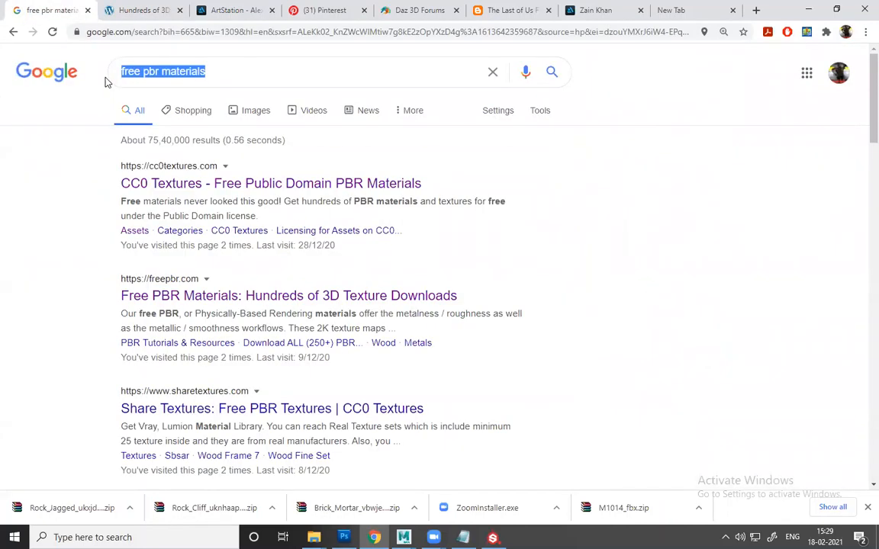
type("brick")
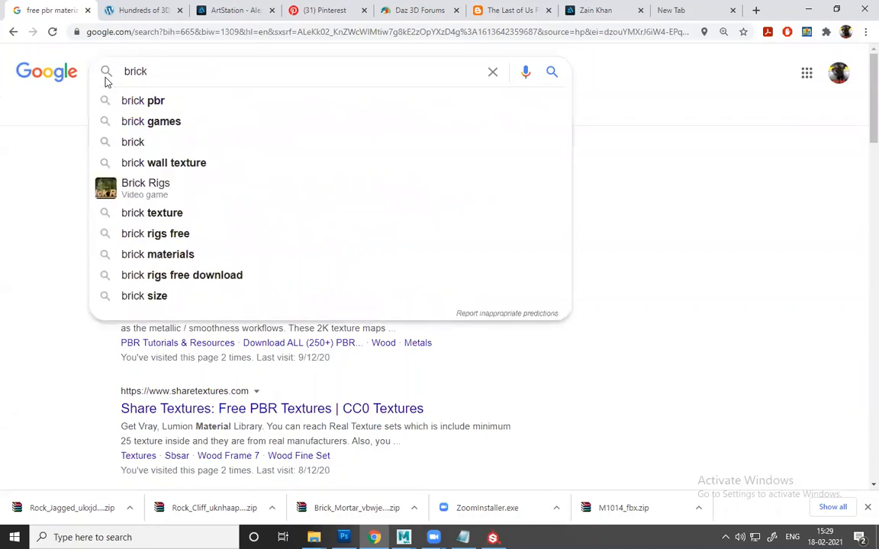
type(" pbr")
key("BackSpace")
key("BackSpace")
key("BackSpace")
key("BackSpace")
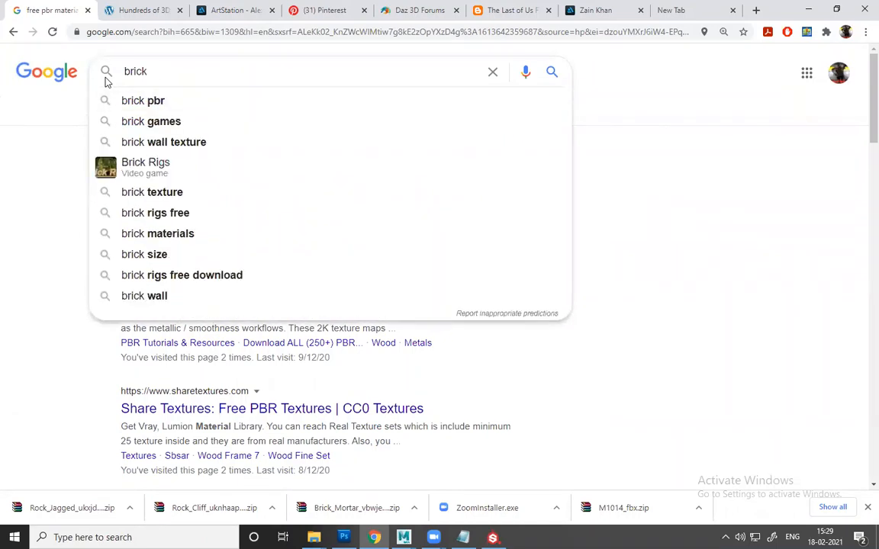
type("texture")
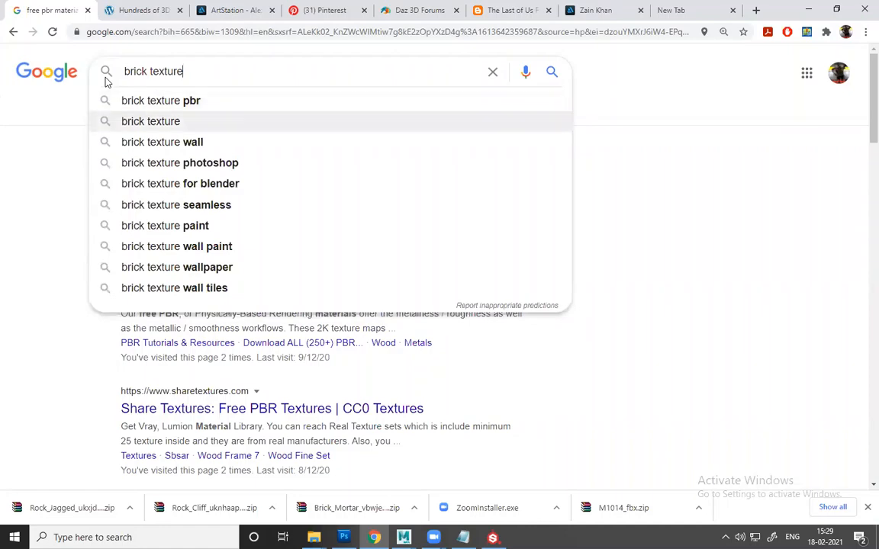
key("Return")
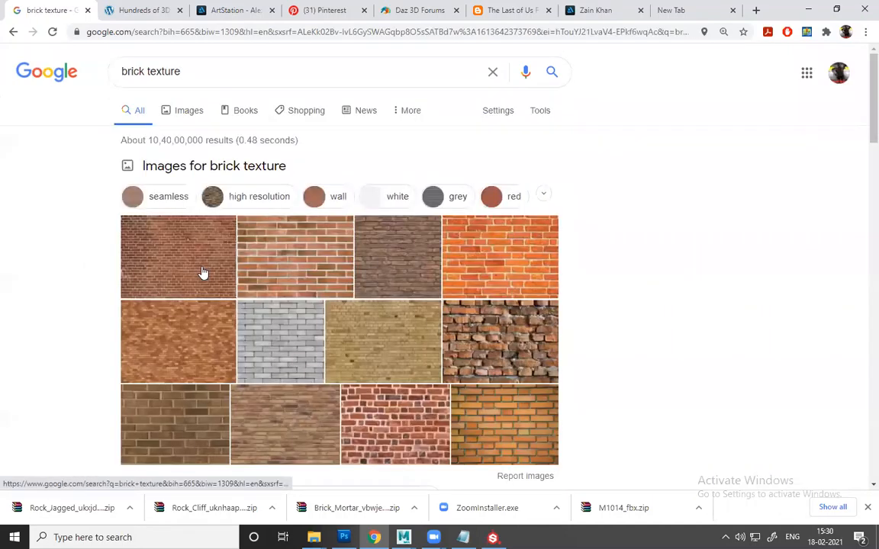
- Preview the first red brick wall texture among the image results and open its Pinterest page
left_click(204, 273)
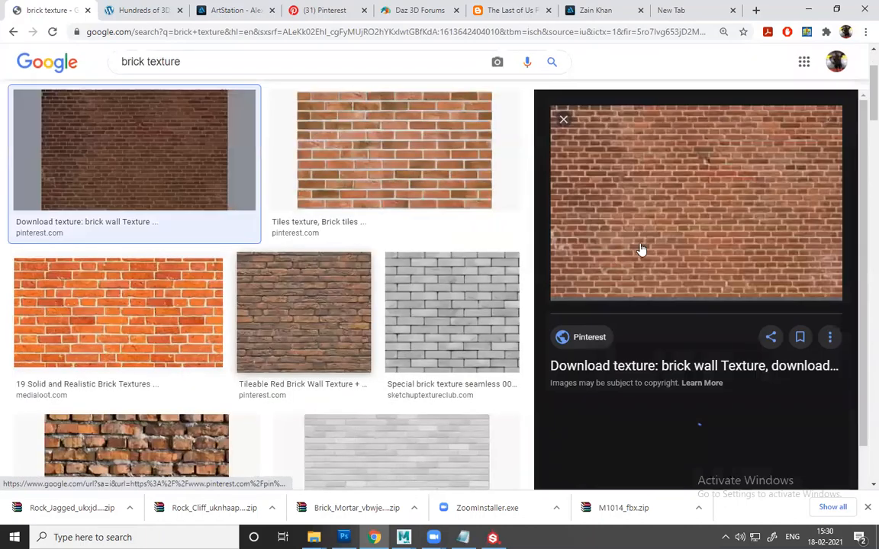
left_click(641, 248)
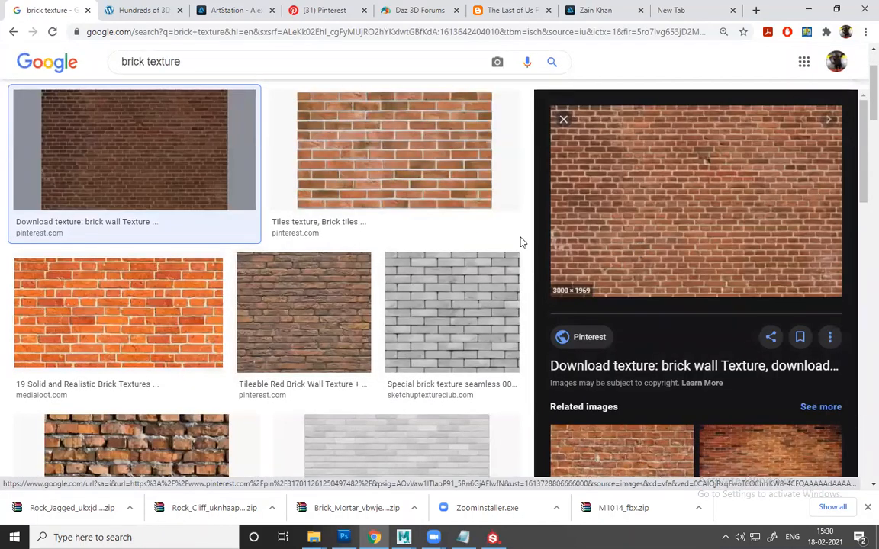
left_click(49, 10)
left_click(153, 9)
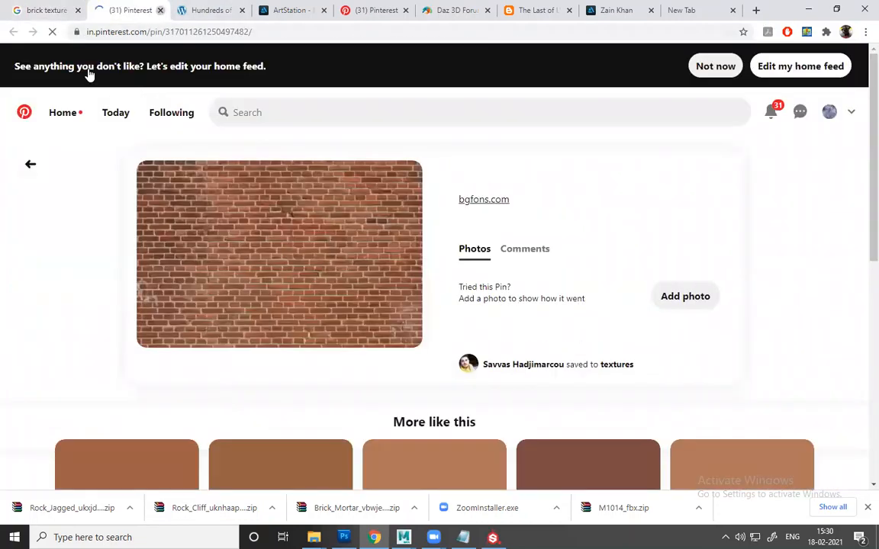
- Close the Pinterest brick wall page, return to freepbr.com and browse its PBR texture categories
left_click(160, 10)
left_click(137, 10)
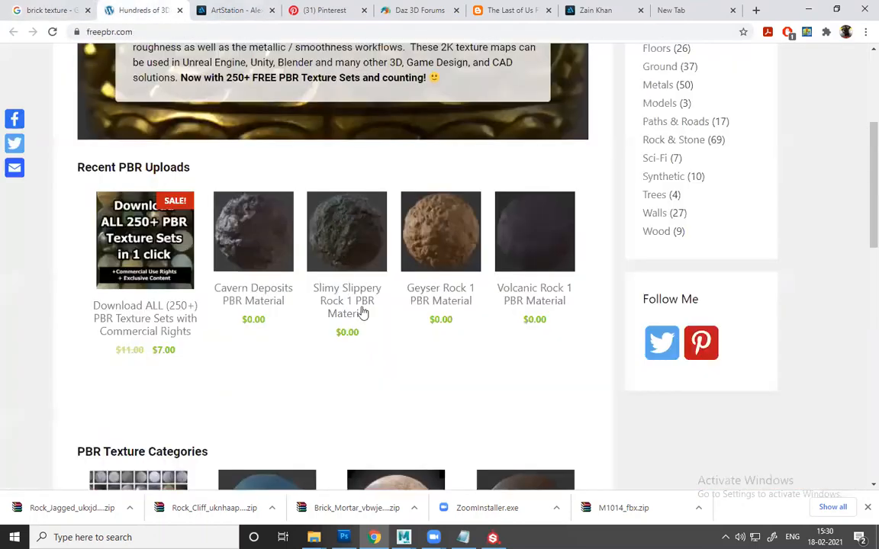
scroll(363, 343, "down", 3)
scroll(251, 351, "down", 2)
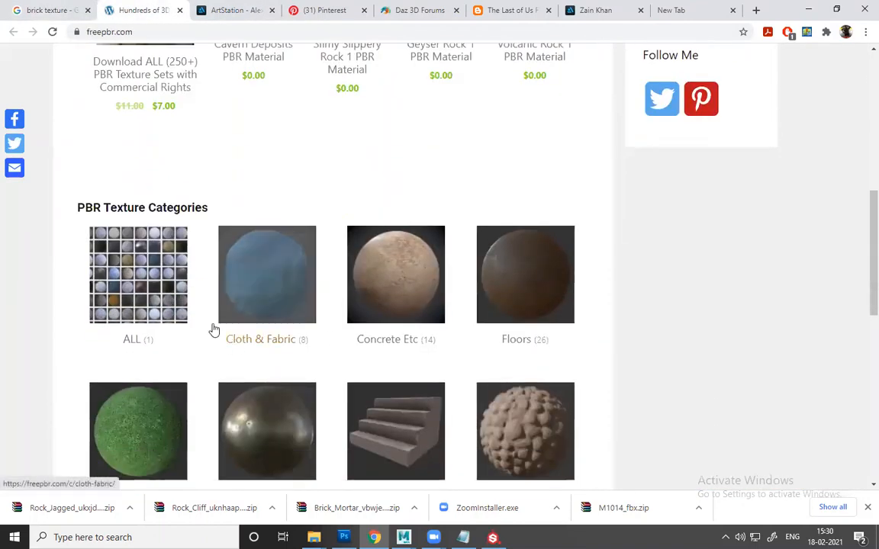
- Leave the freepbr.com categories and change the Google image search to "brick pbr texture"
scroll(212, 334, "down", 2)
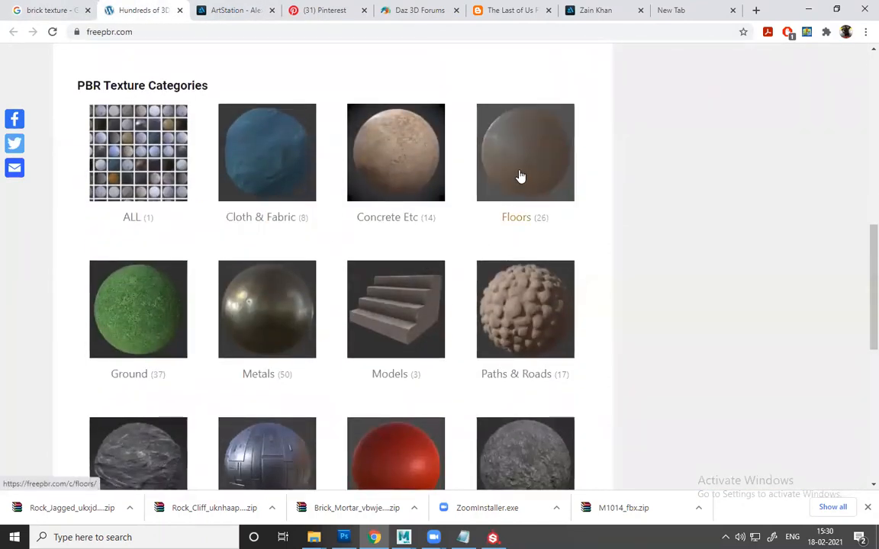
scroll(141, 216, "up", 3)
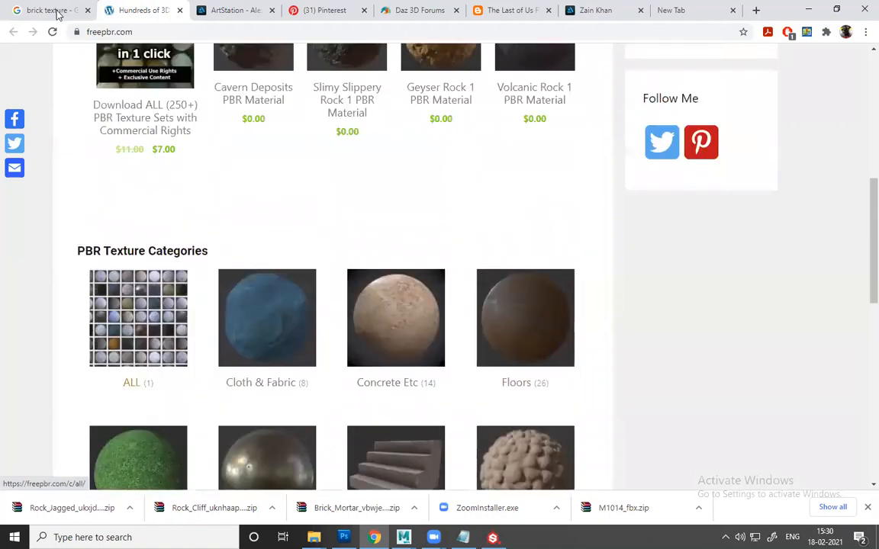
key("ctrl+shift+Tab")
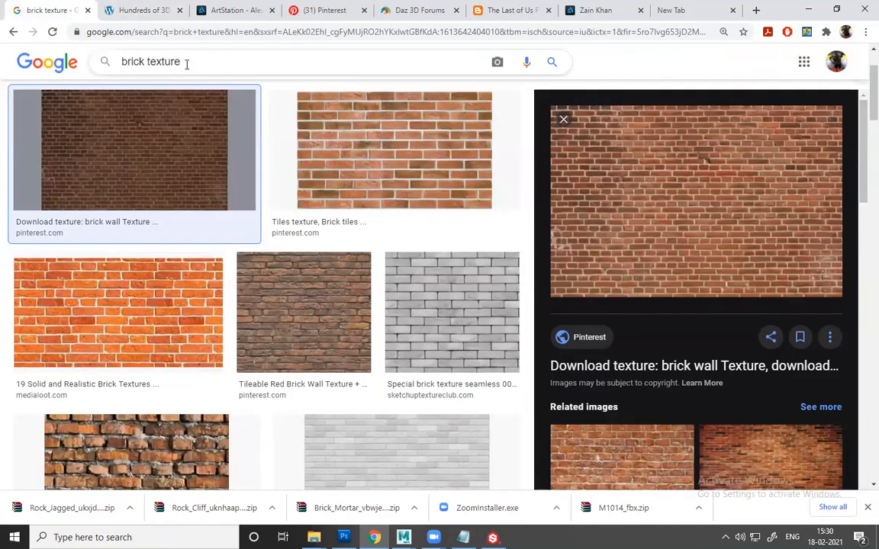
left_click(145, 61)
type("pbr")
key("Return")
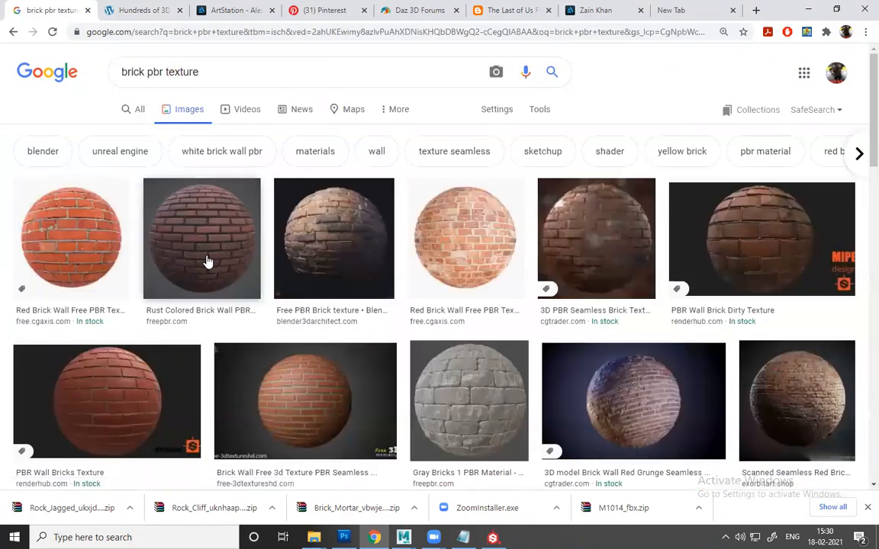
- Preview the Rust Colored Brick Wall PBR Material and look through the other brick material results
left_click(206, 260)
scroll(717, 275, "down", 3)
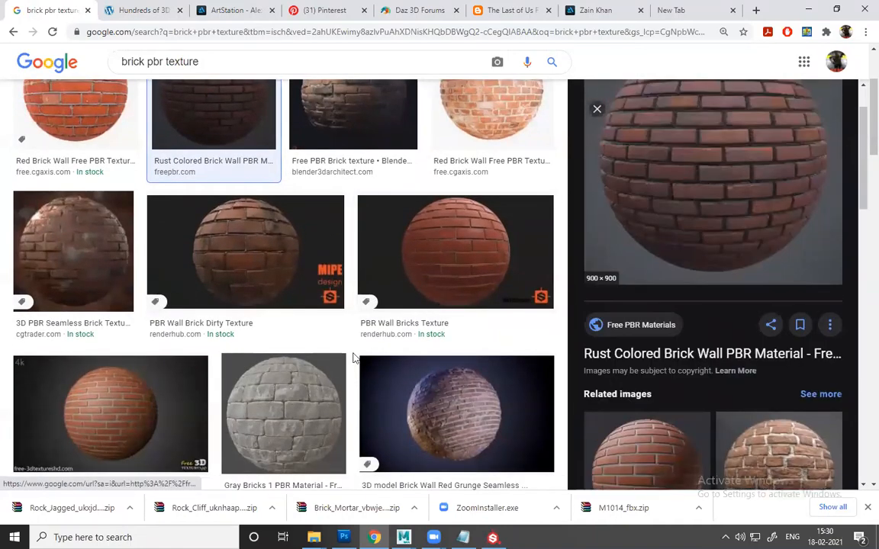
scroll(161, 337, "down", 4)
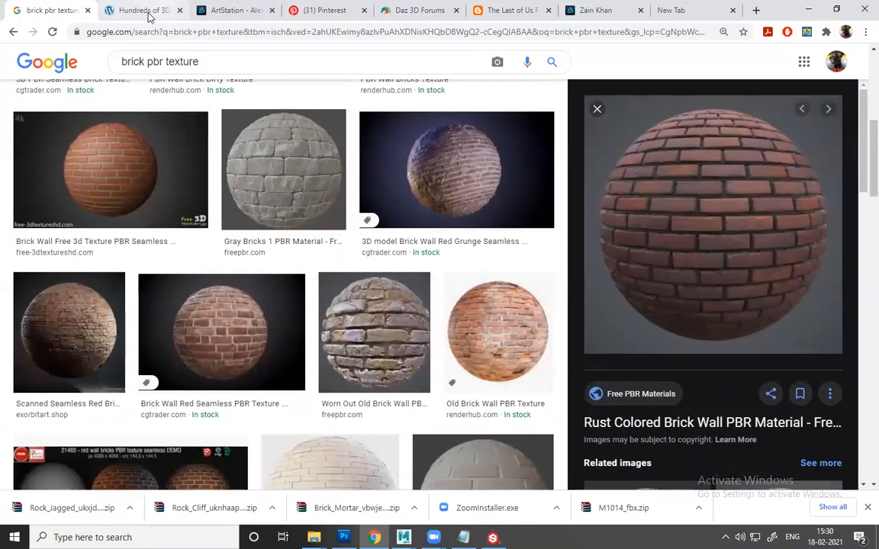
- Return to freepbr.com and open the Modern Tile 1 PBR Material from the Floors category
left_click(147, 10)
scroll(380, 401, "down", 4)
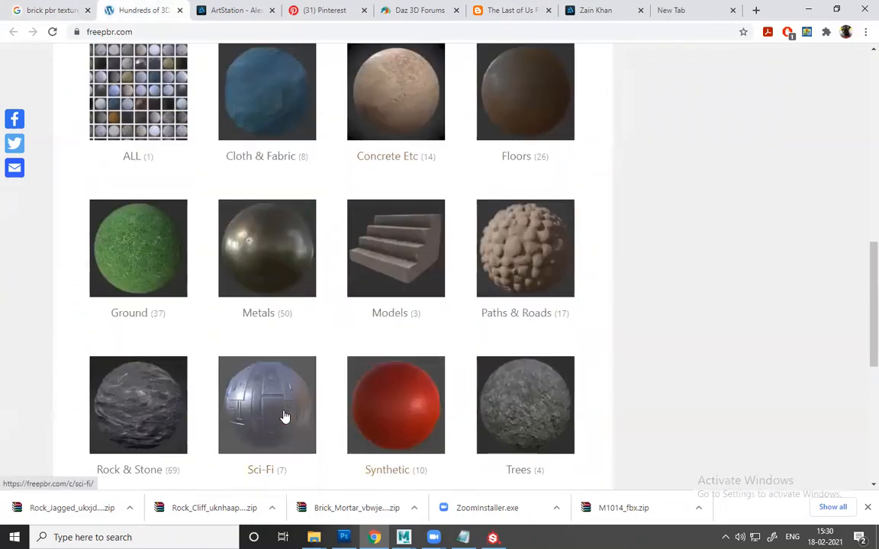
scroll(426, 306, "up", 3)
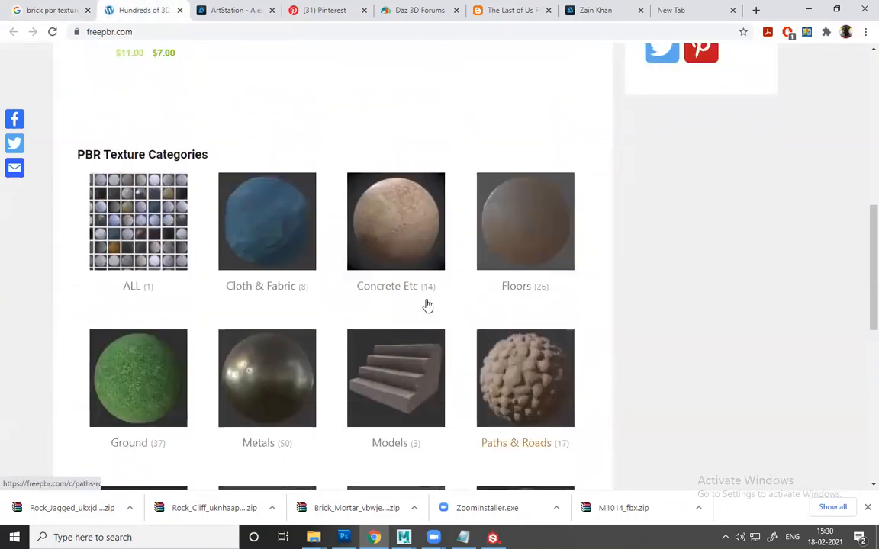
left_click(515, 281)
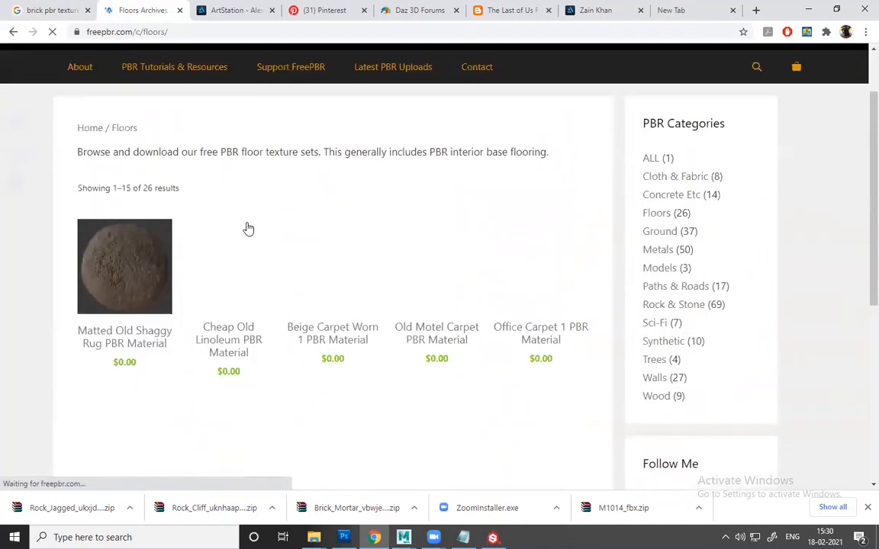
scroll(241, 282, "down", 3)
scroll(241, 282, "up", 2)
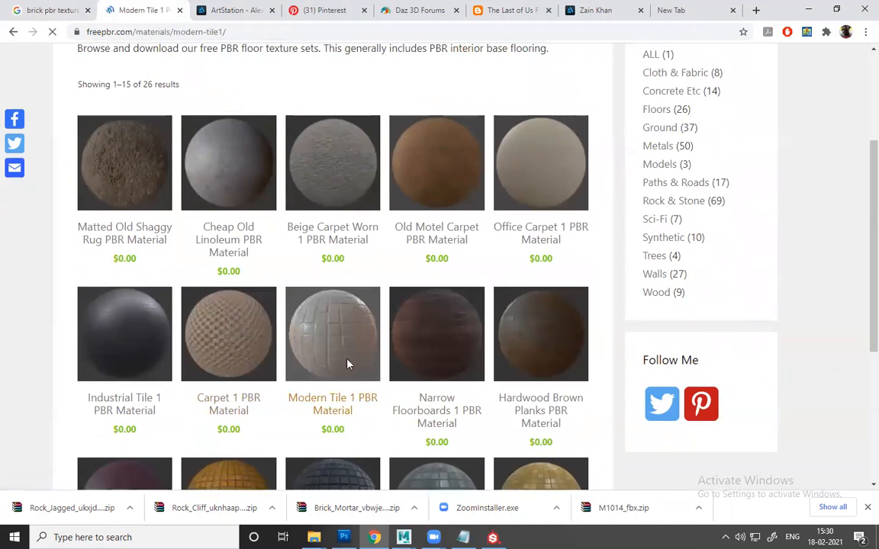
- Look over the Modern Tile 1 download options and download the modern-tile1-bl attachment
scroll(305, 315, "down", 10)
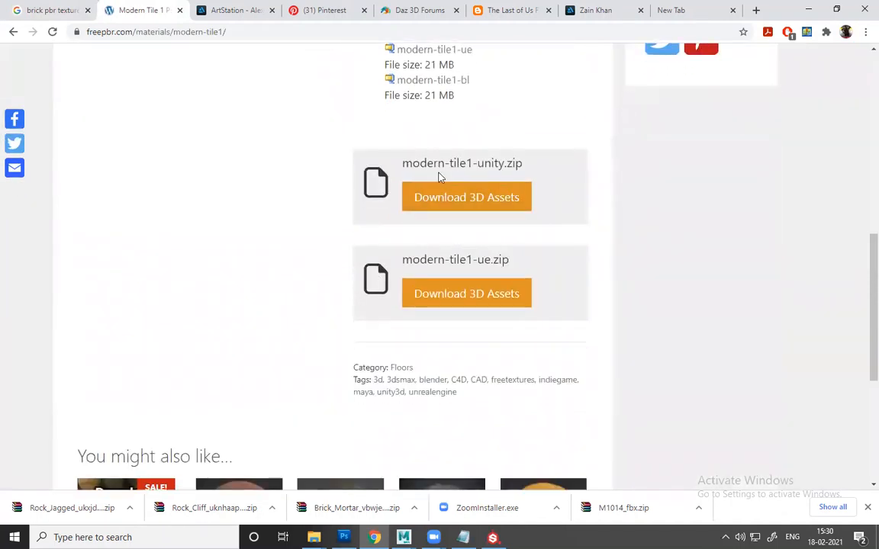
scroll(469, 250, "down", 1)
scroll(471, 251, "down", 3)
scroll(488, 282, "up", 4)
scroll(447, 191, "up", 2)
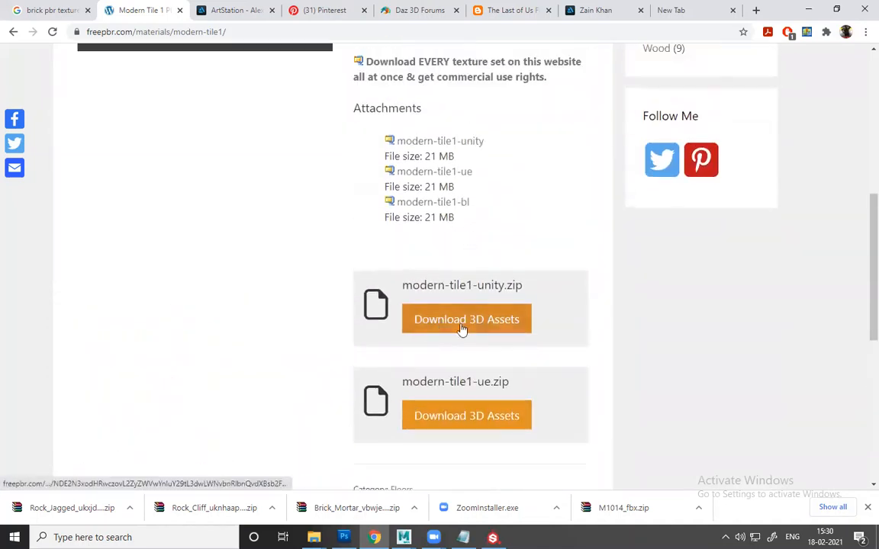
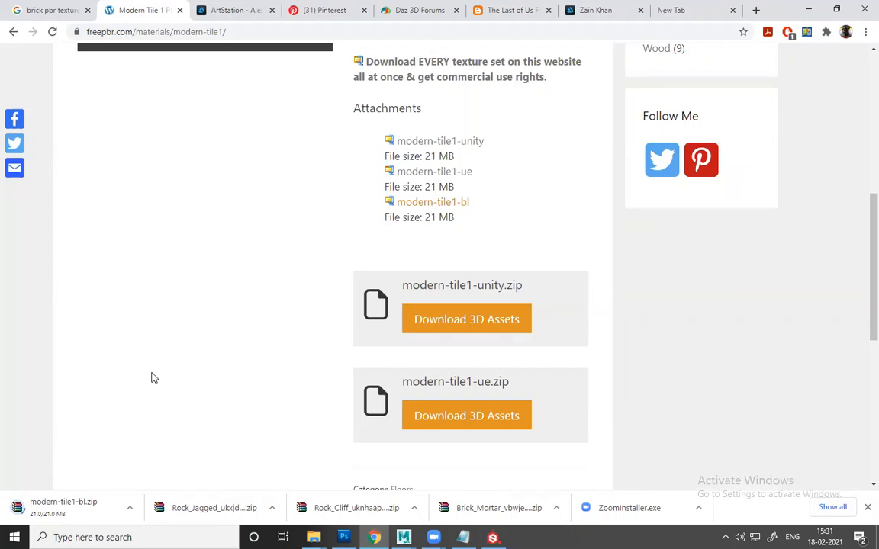
- Open the downloaded modern-tile1-bl.zip, dismiss the WinRAR notification and examine the texture maps in its modern-tile1-bl folder
left_click(130, 508)
left_click(151, 430)
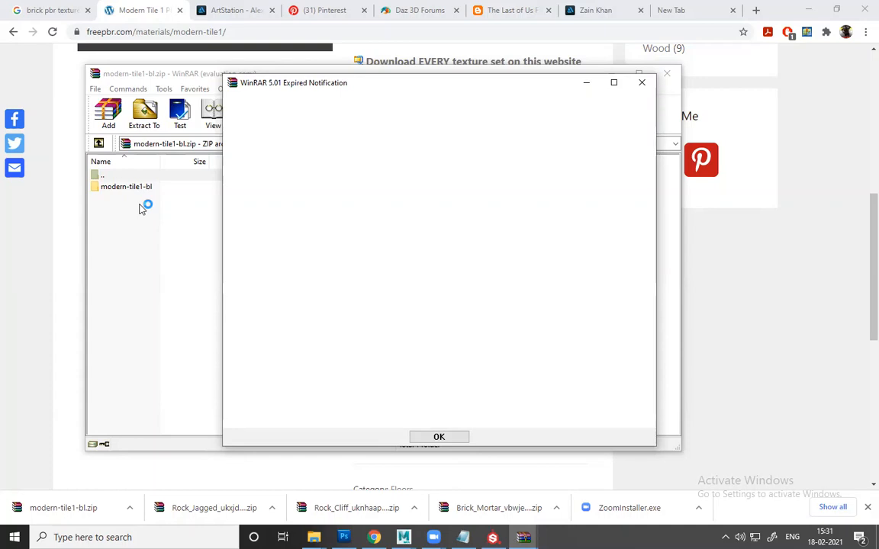
left_click(642, 82)
left_click_drag(373, 73, 465, 90)
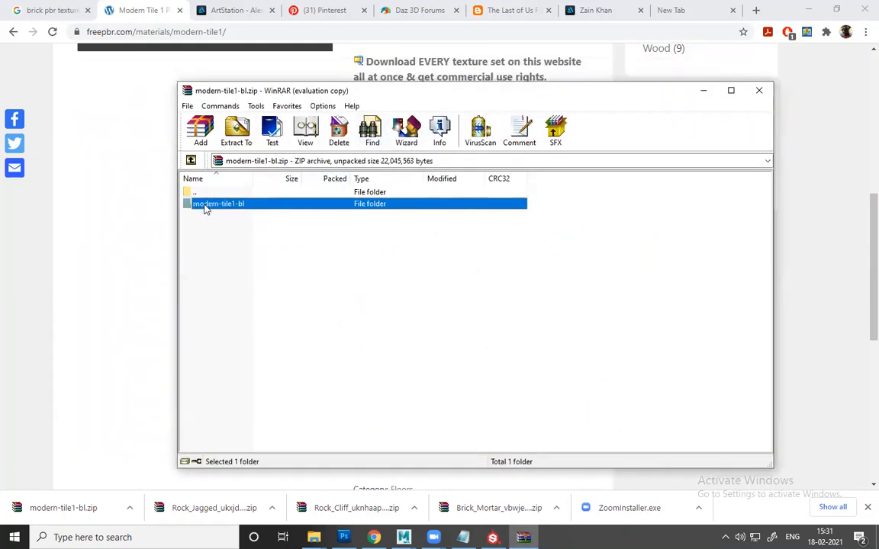
double_click(209, 203)
left_click(218, 227)
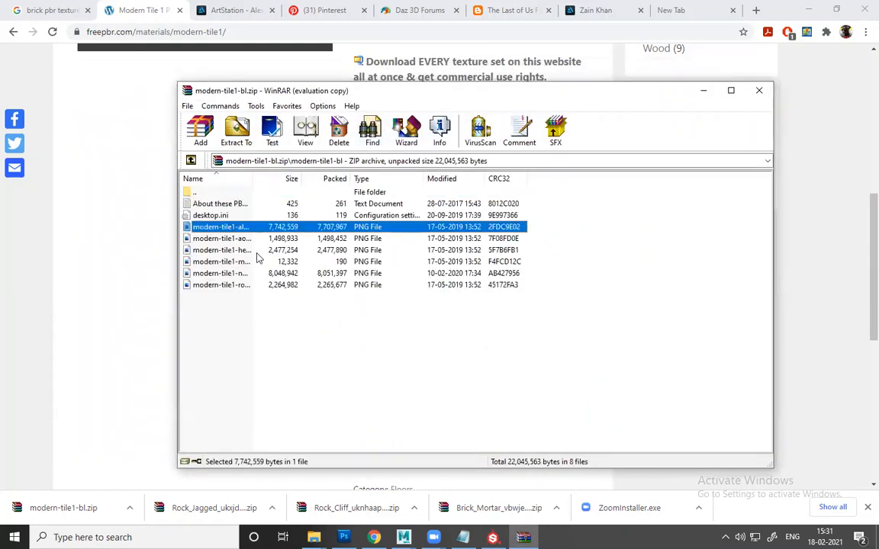
left_click(439, 158)
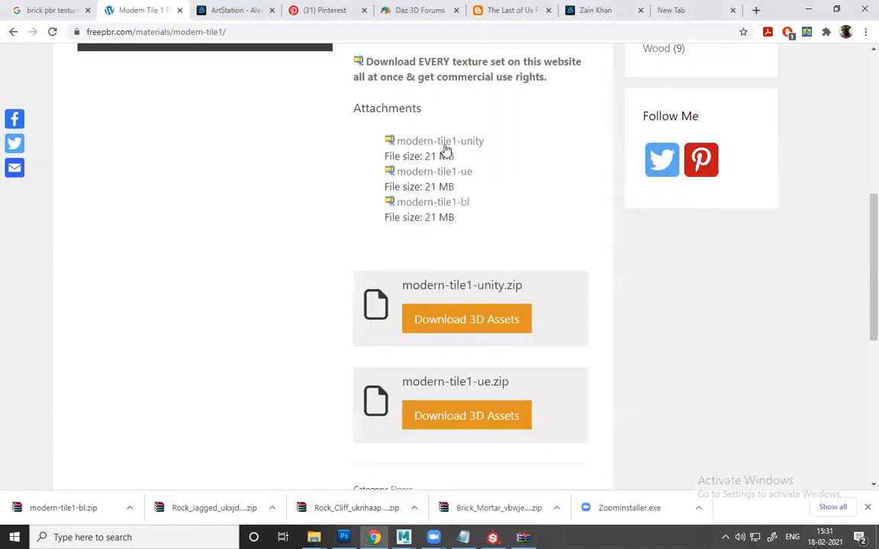
- Download the modern-tile1-unity attachment and recheck the maps in the modern-tile1-bl archive meanwhile
left_click(440, 141)
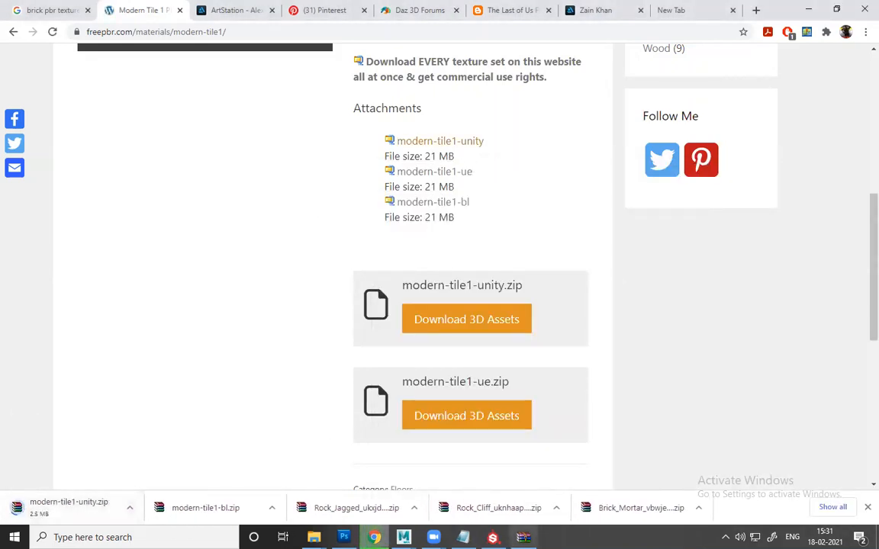
left_click(523, 538)
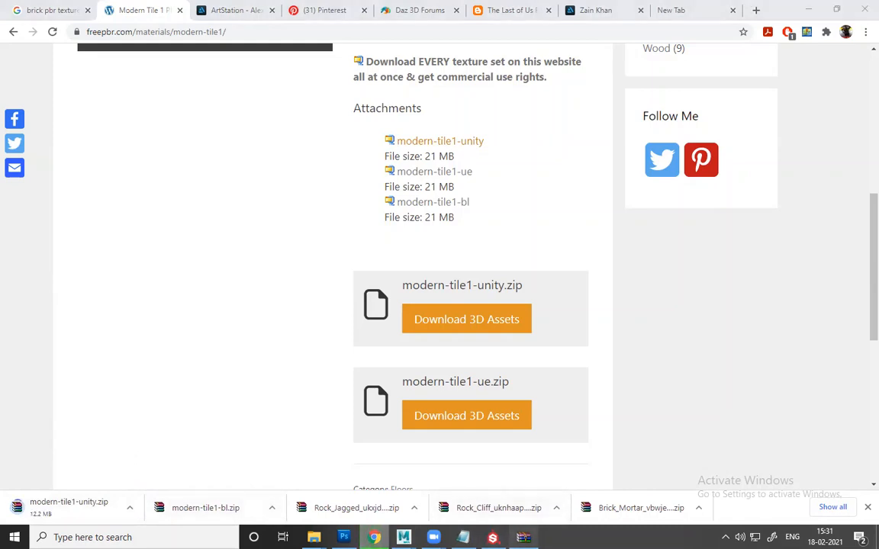
left_click(447, 322)
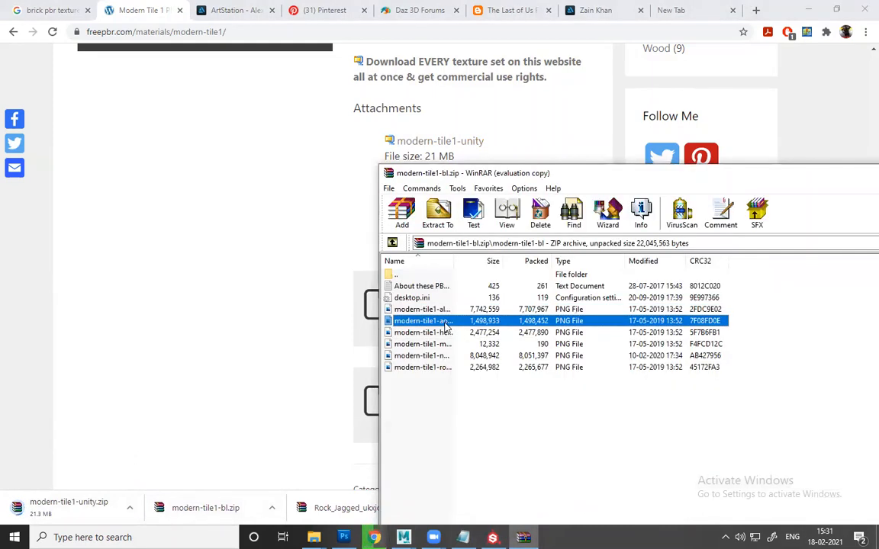
left_click(442, 310)
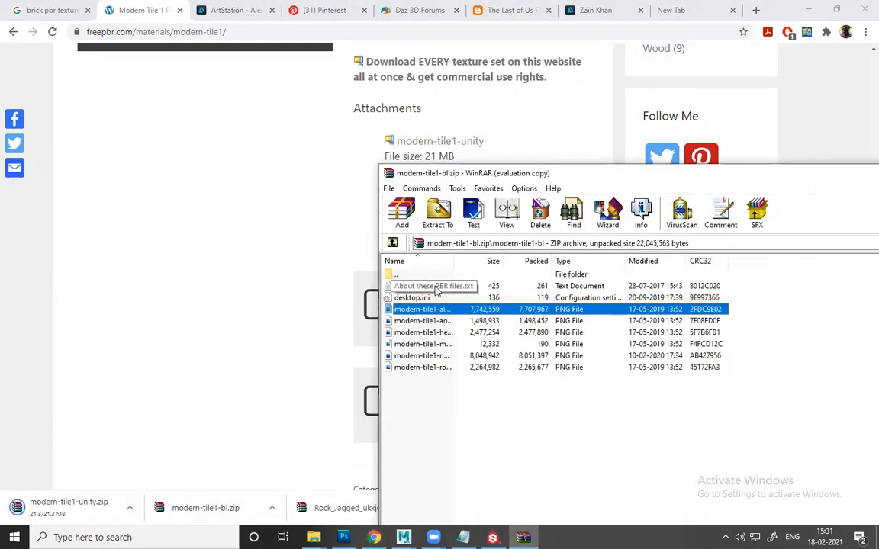
left_click(126, 13)
- Return to the Floors listing, open the downloaded modern-tile1-unity.zip and examine its texture maps
key("ctrl+shift+Tab")
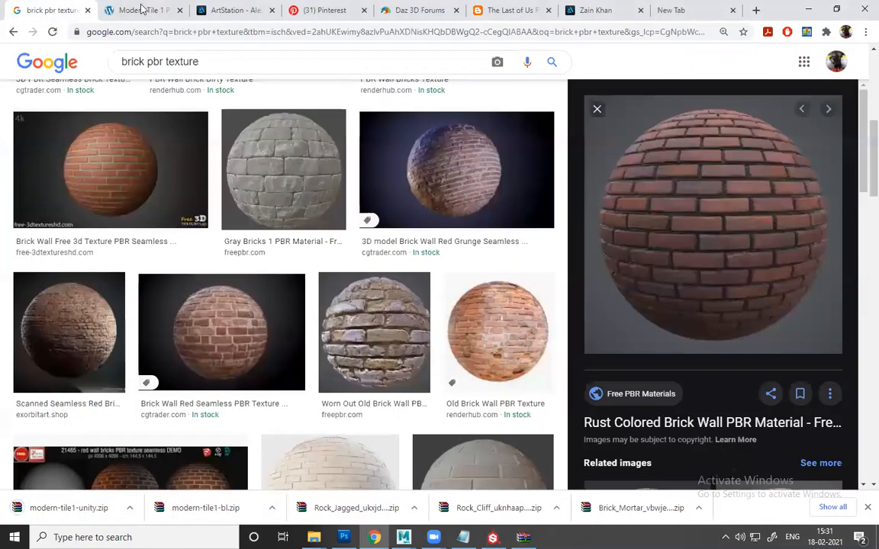
key("ctrl+Tab")
left_click(12, 32)
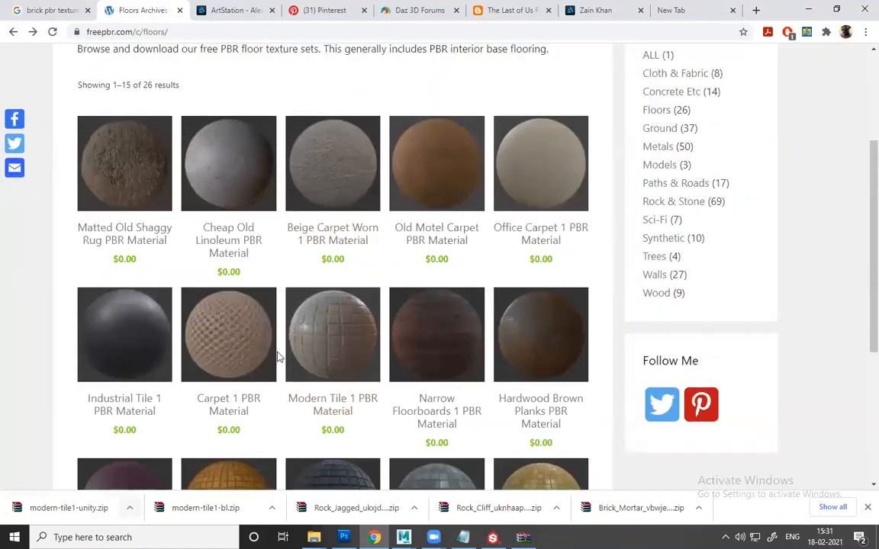
left_click(130, 507)
left_click(148, 431)
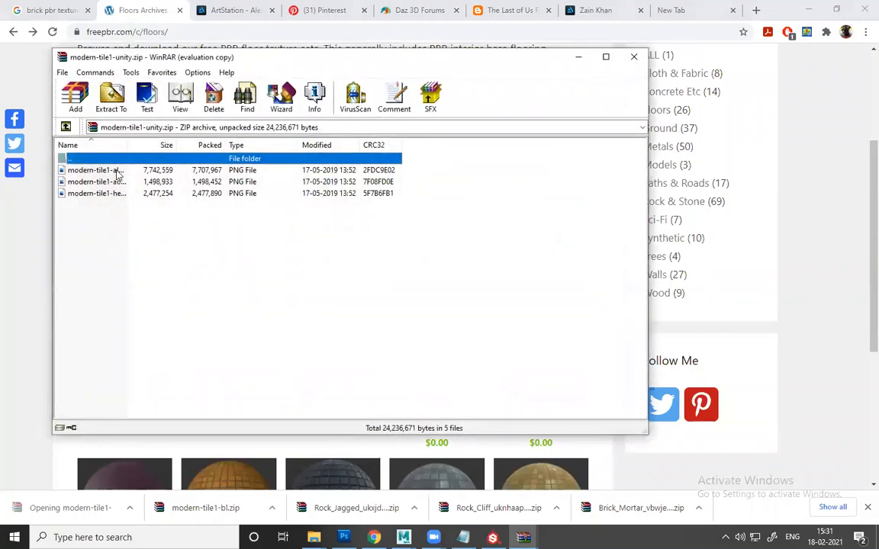
left_click(116, 184)
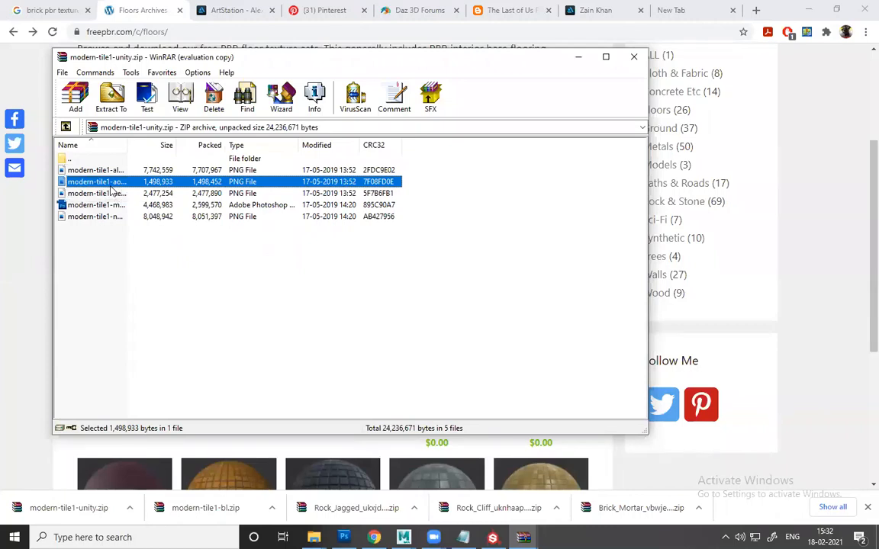
left_click(120, 217)
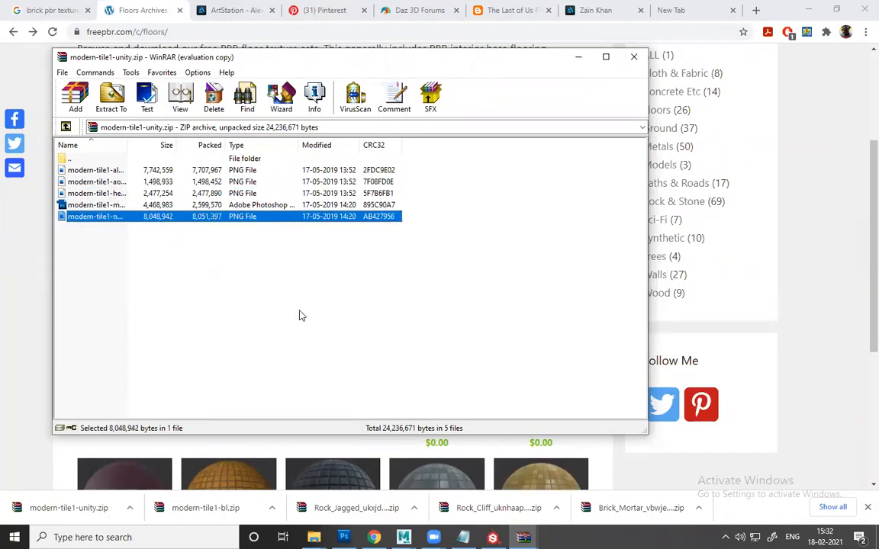
left_click(577, 58)
- Go back to the freepbr.com homepage and review it up to the welcome banner
left_click(46, 10)
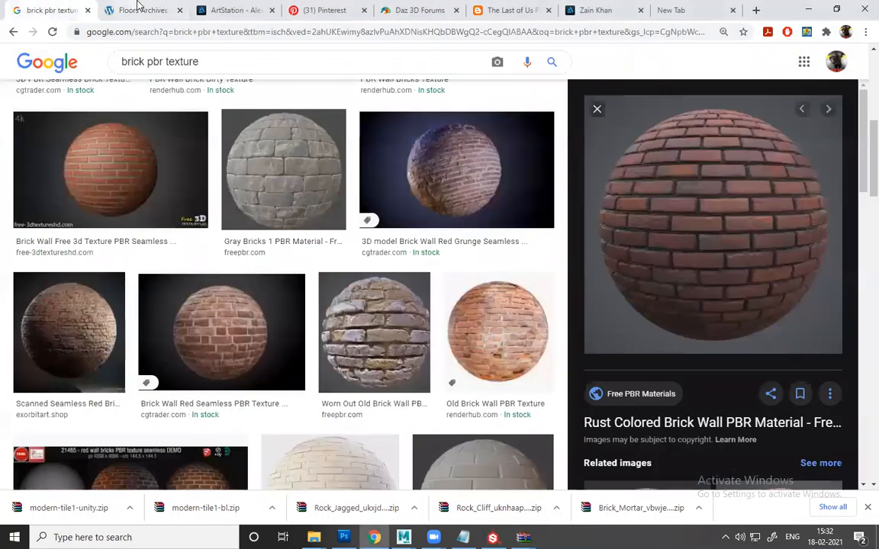
left_click(139, 10)
left_click(12, 32)
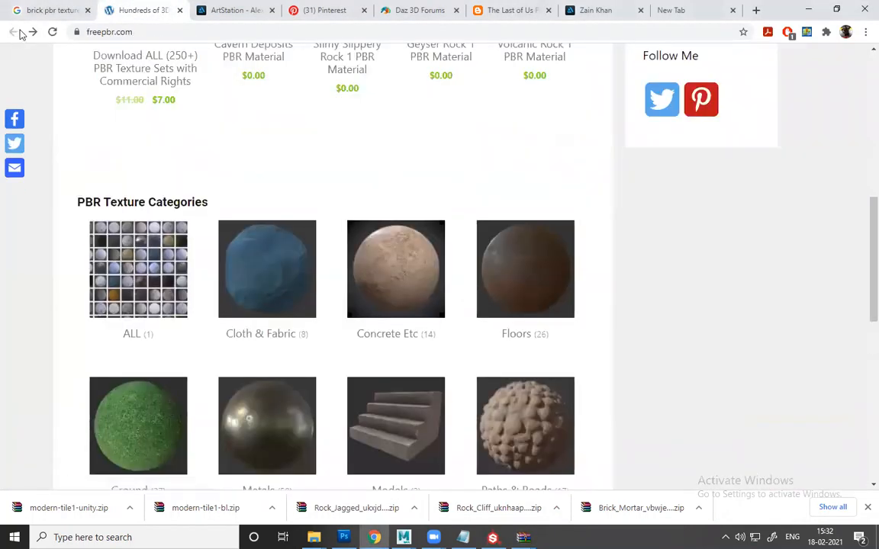
left_click(57, 9)
left_click(139, 10)
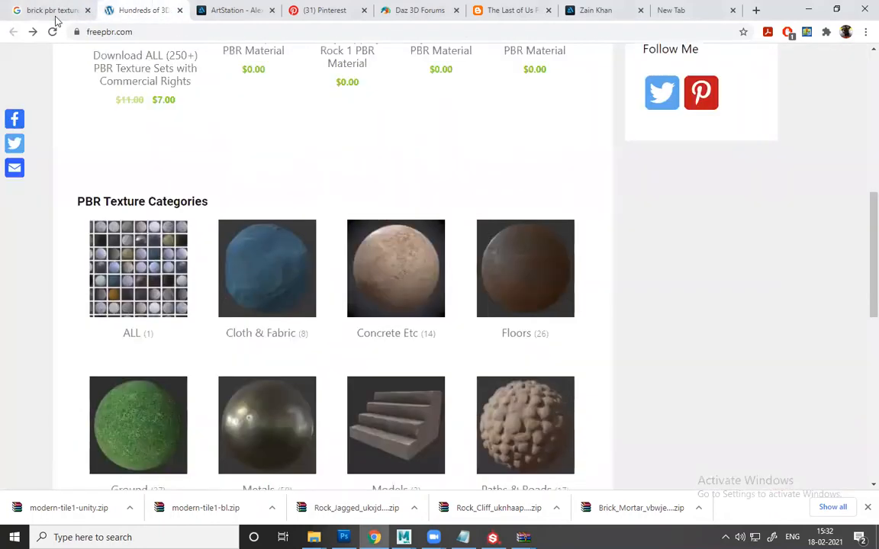
scroll(280, 229, "up", 3)
scroll(32, 84, "up", 2)
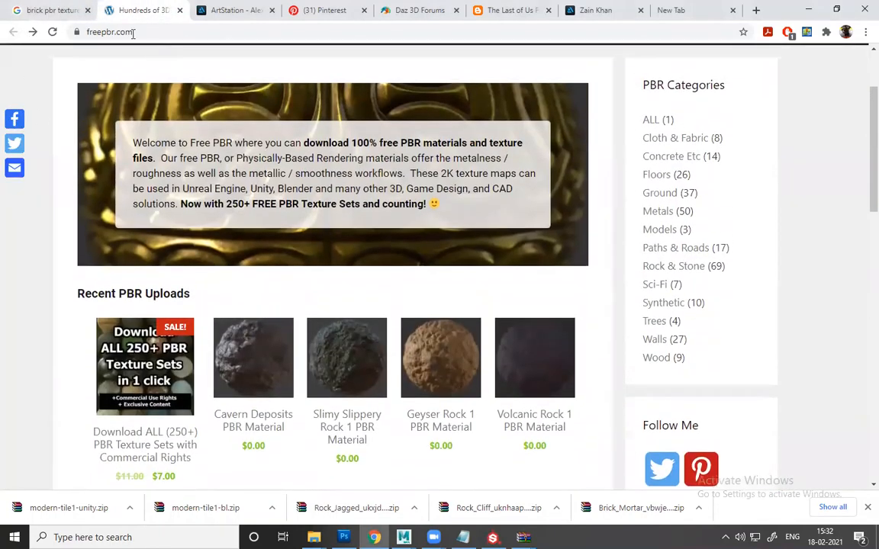
scroll(133, 35, "up", 2)
scroll(133, 35, "up", 1)
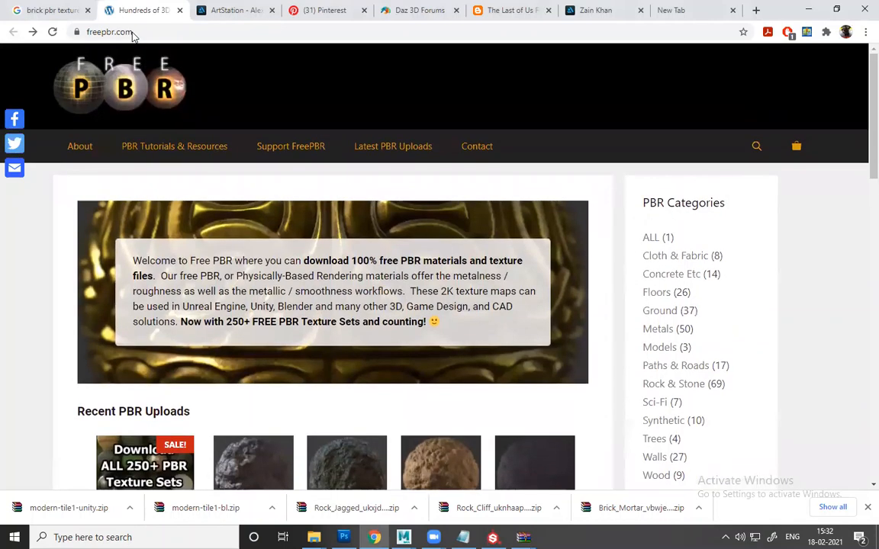
- Search the web for "free pbr materials" and open the CC0 Textures and Free PBR Materials results in new tabs
left_click(57, 10)
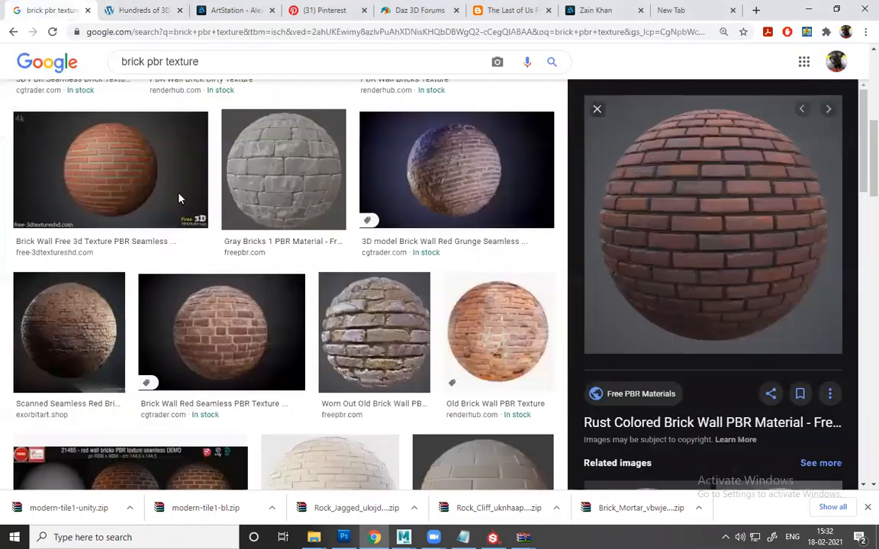
key("ctrl+Tab")
key("ctrl+l")
type("free pbr materials")
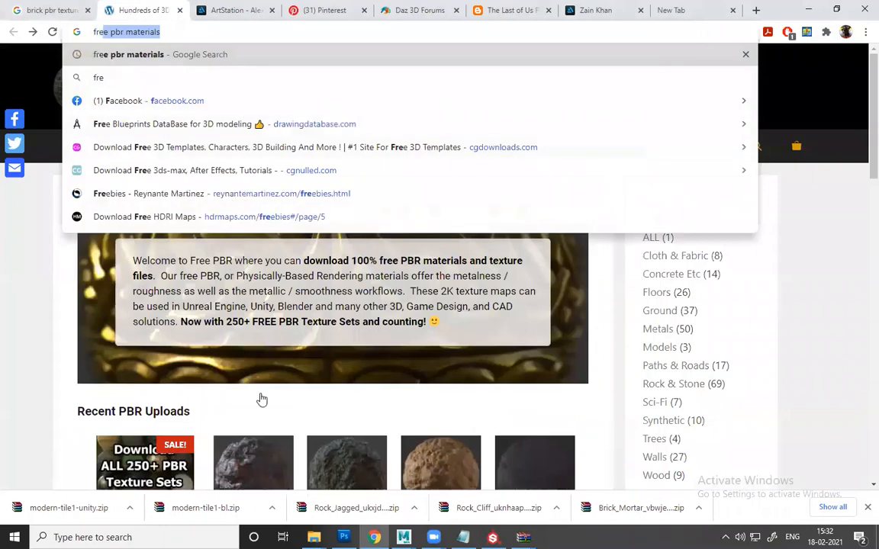
key("Return")
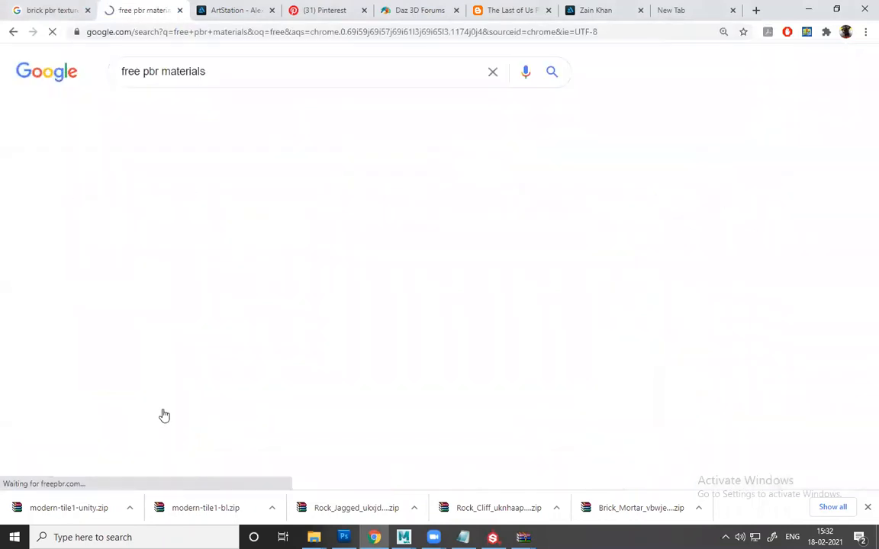
middle_click(180, 184)
middle_click(180, 296)
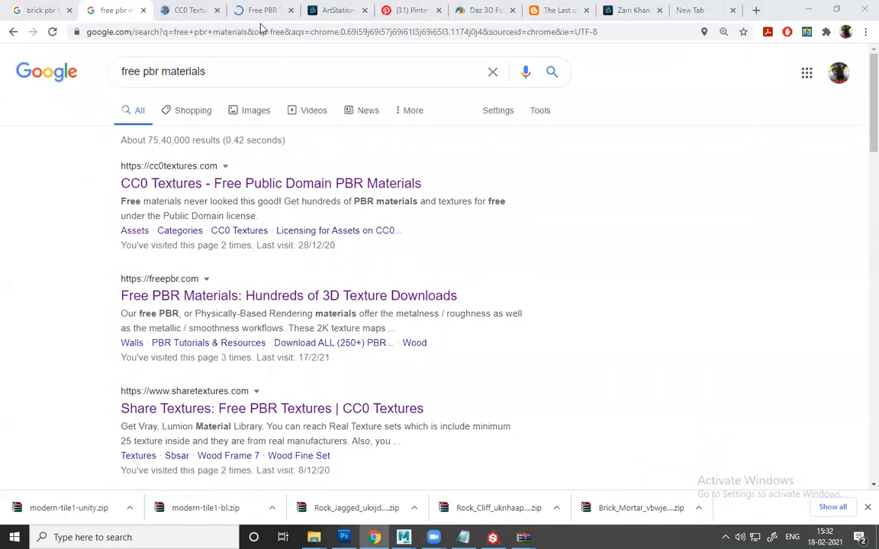
- Switch to the opened ShareTextures site and review its homepage from the search banner through patron-exclusive textures to the latest blogs
key("ctrl+Tab")
key("ctrl+Tab")
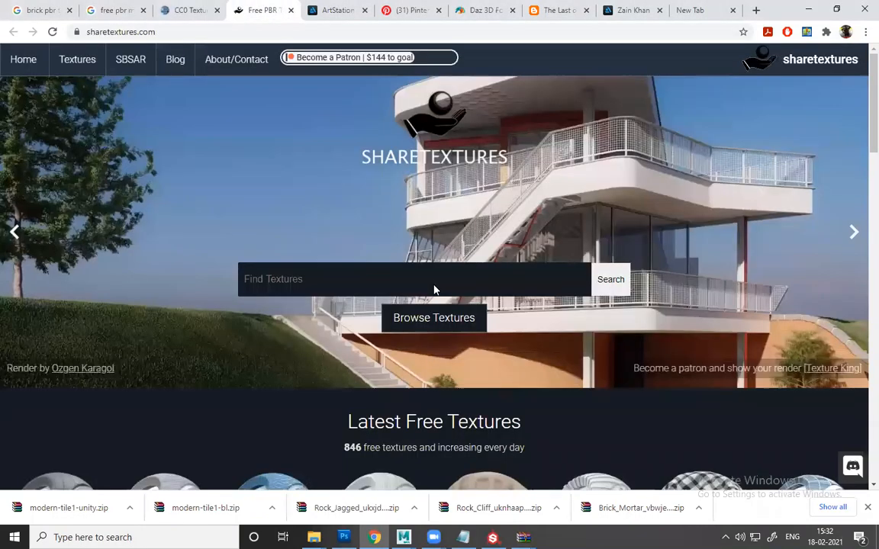
scroll(434, 288, "down", 5)
scroll(358, 295, "down", 7)
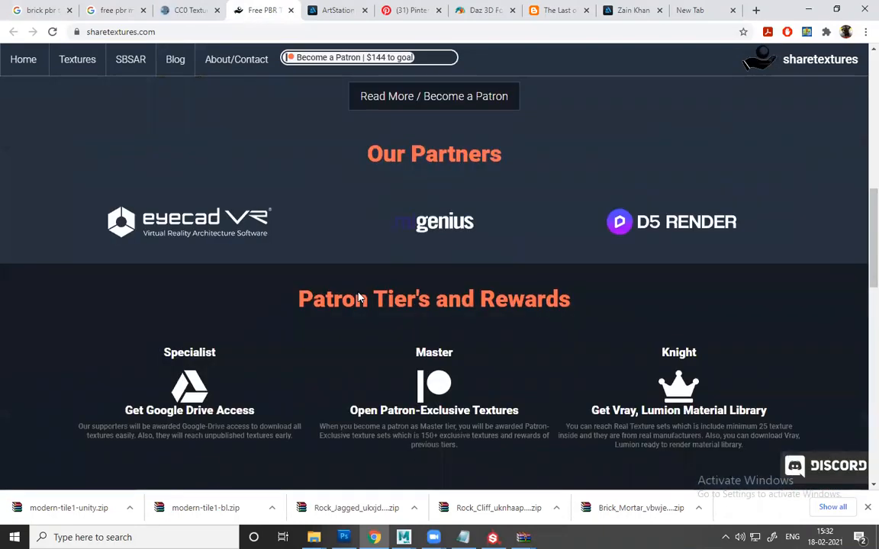
scroll(381, 288, "down", 4)
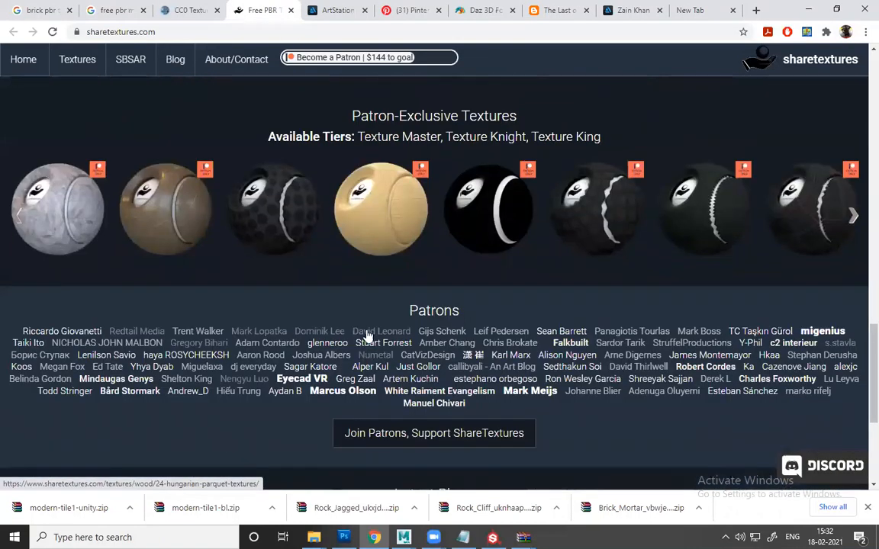
scroll(368, 338, "up", 2)
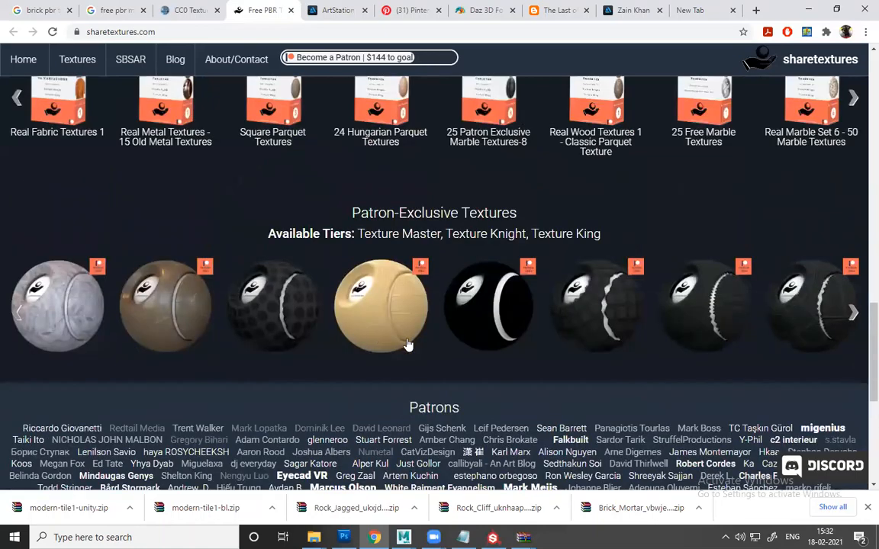
scroll(392, 323, "up", 2)
scroll(392, 351, "down", 3)
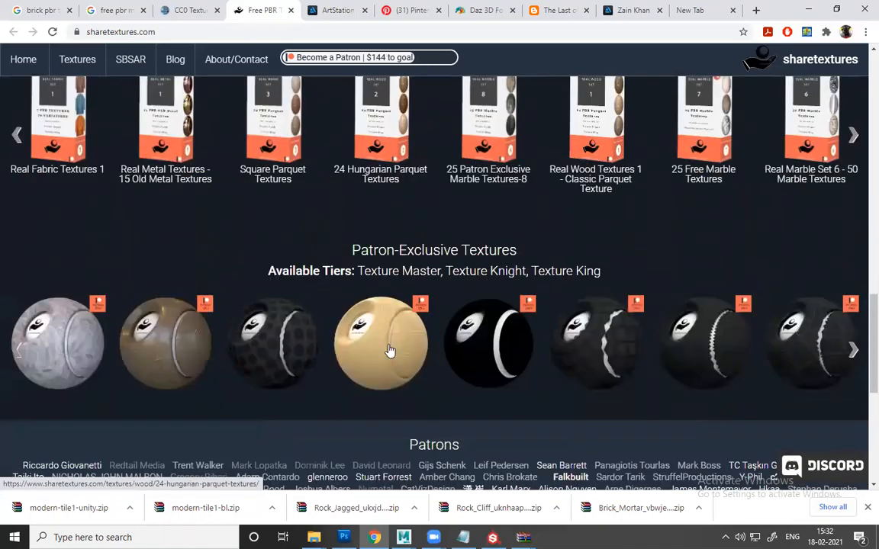
scroll(395, 360, "down", 4)
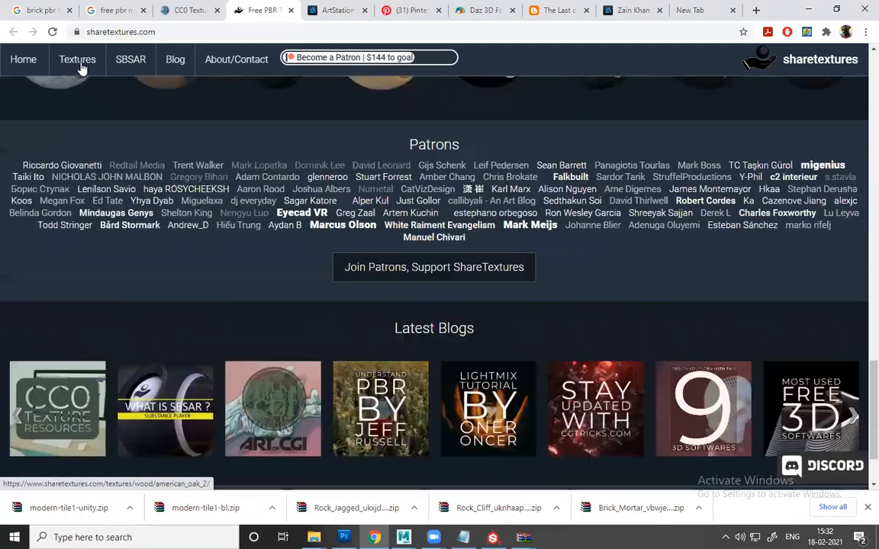
scroll(249, 277, "down", 1)
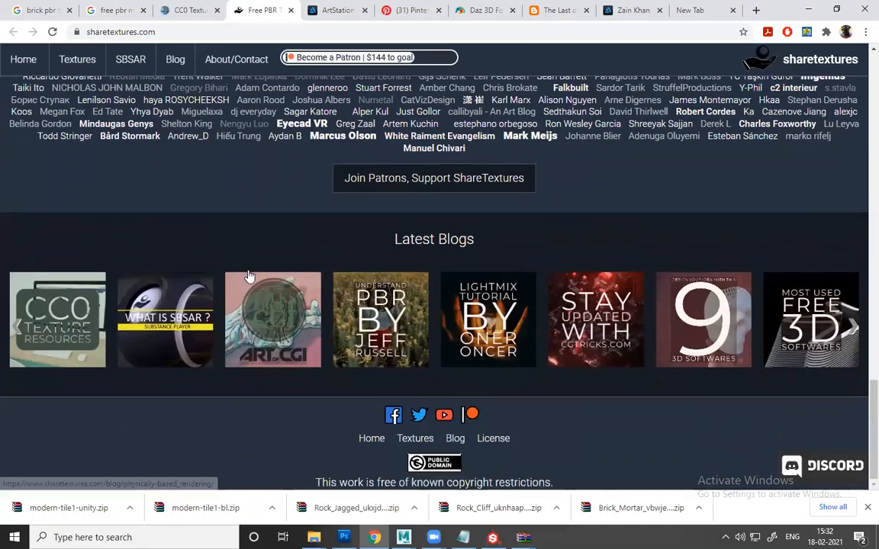
scroll(579, 330, "up", 4)
scroll(579, 329, "up", 6)
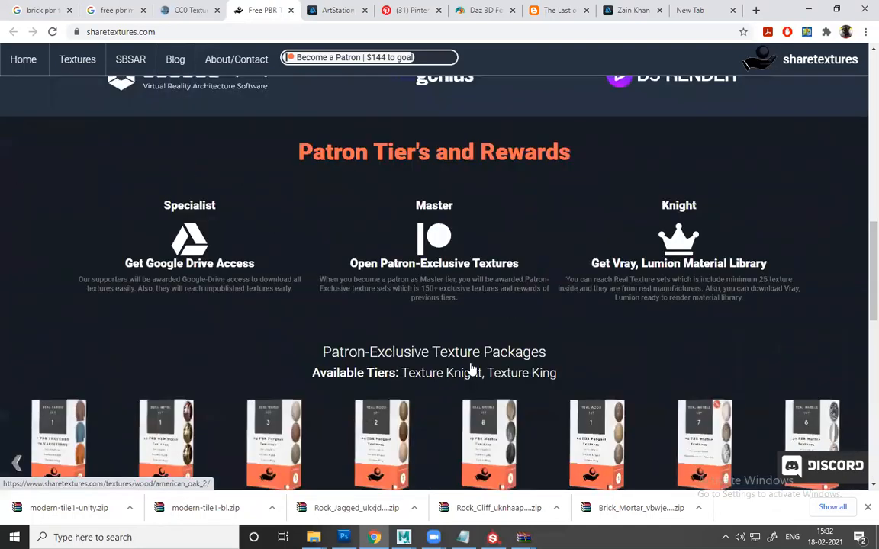
- Open the full ShareTextures texture listing and look through its material previews
left_click(471, 368)
scroll(412, 357, "down", 6)
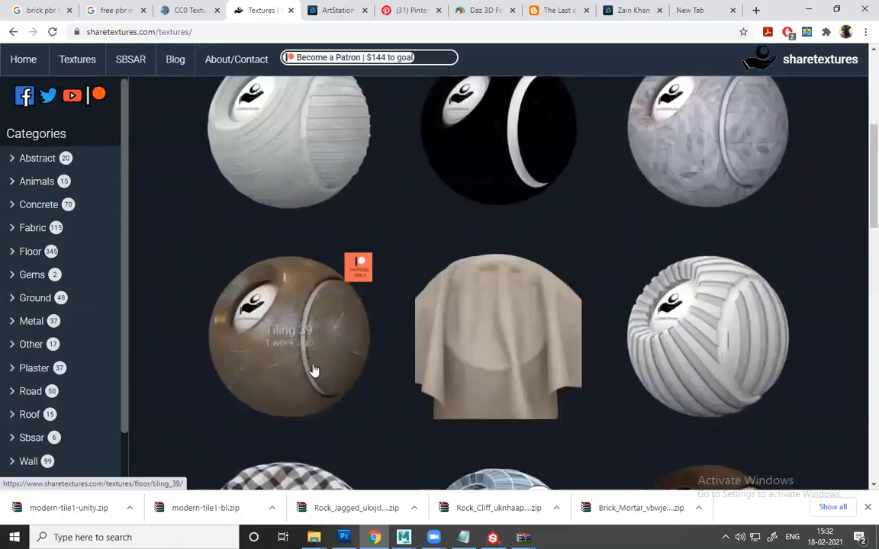
scroll(589, 347, "down", 3)
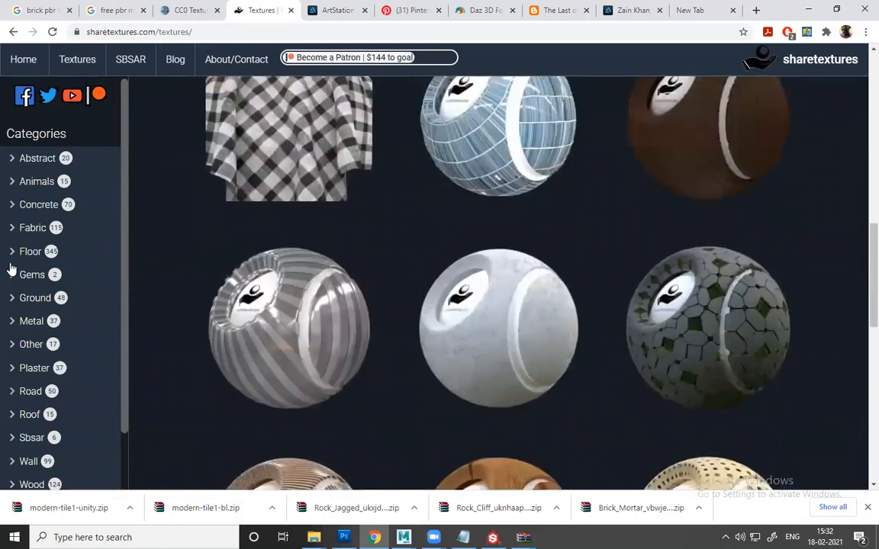
- Open the Floor category and browse its tiling and ceramic texture previews
left_click(27, 251)
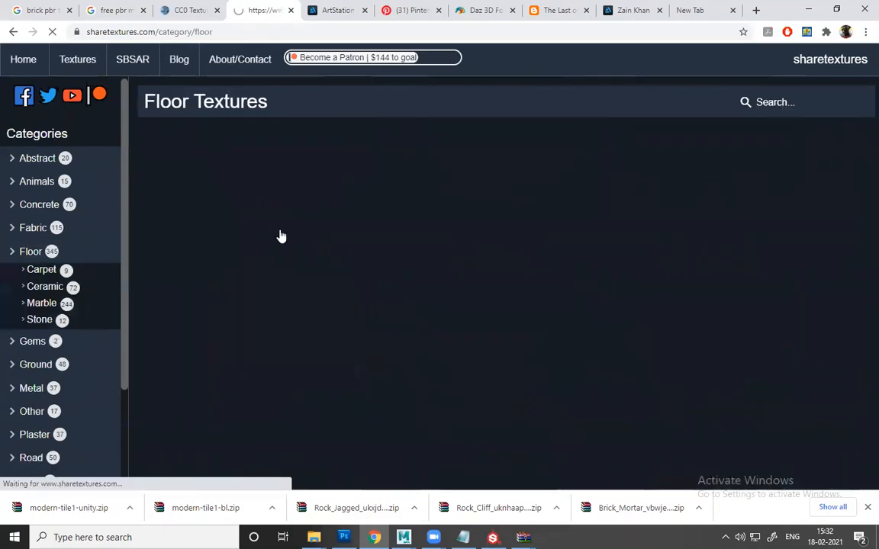
scroll(288, 331, "down", 7)
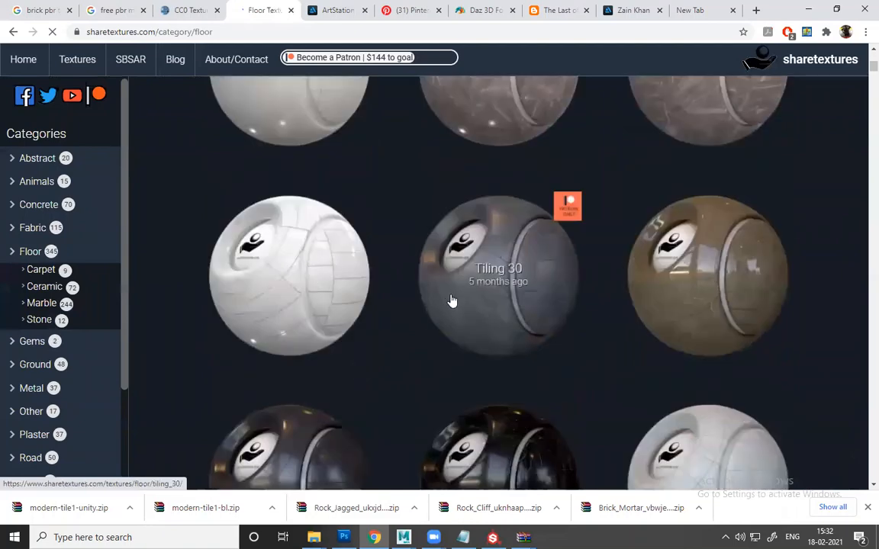
scroll(534, 308, "down", 3)
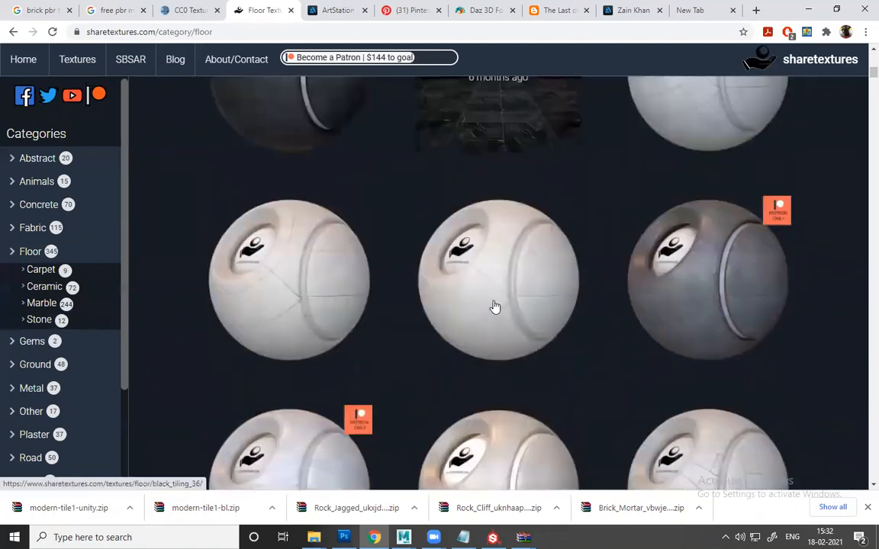
scroll(457, 320, "down", 5)
scroll(460, 336, "down", 5)
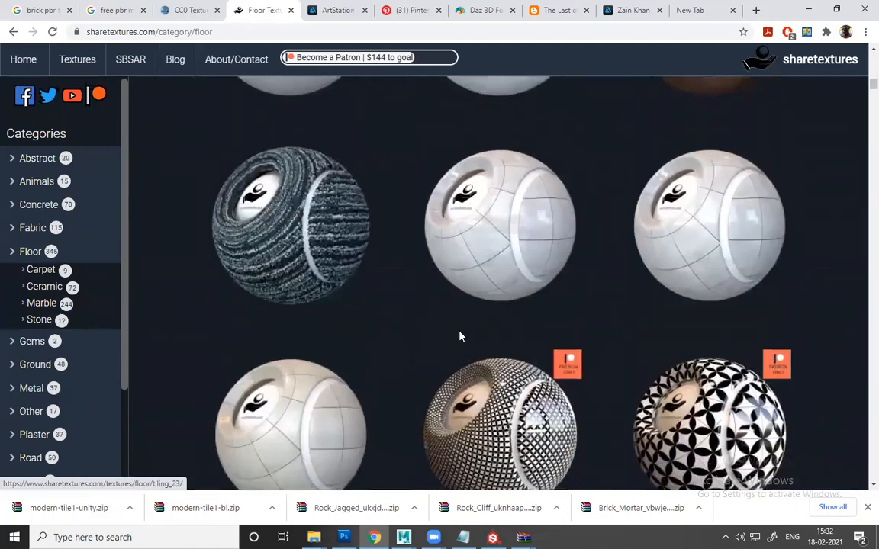
scroll(460, 336, "down", 3)
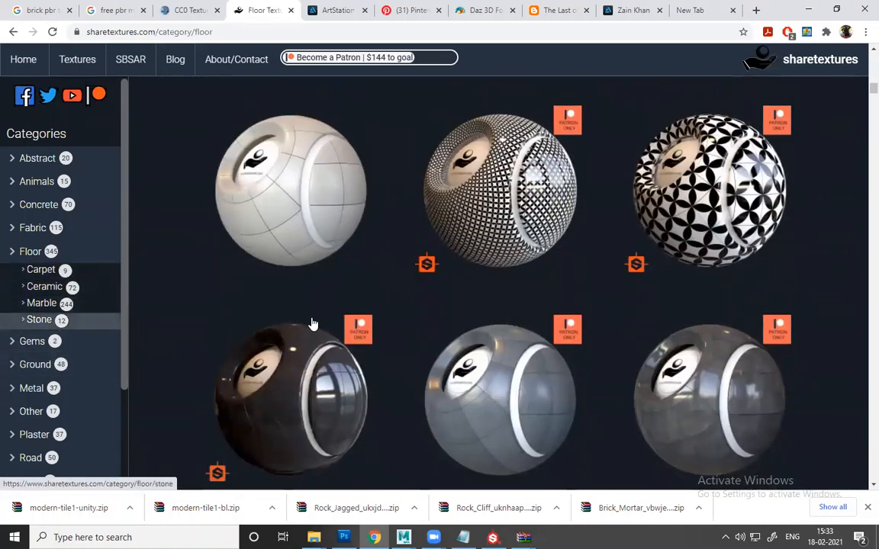
scroll(325, 333, "down", 5)
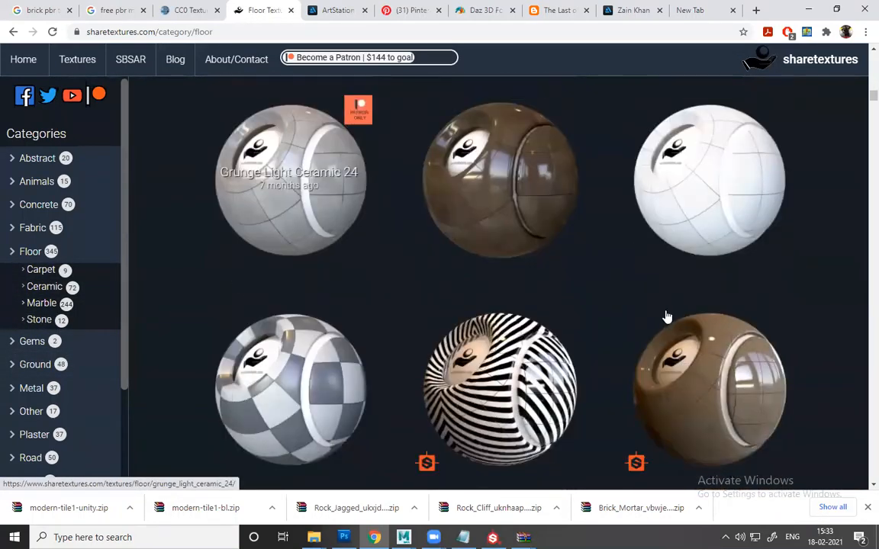
- Open the brown ceramic tiling texture page and examine its render previews, PBR maps, download option and similar textures
left_click(666, 316)
scroll(371, 281, "down", 10)
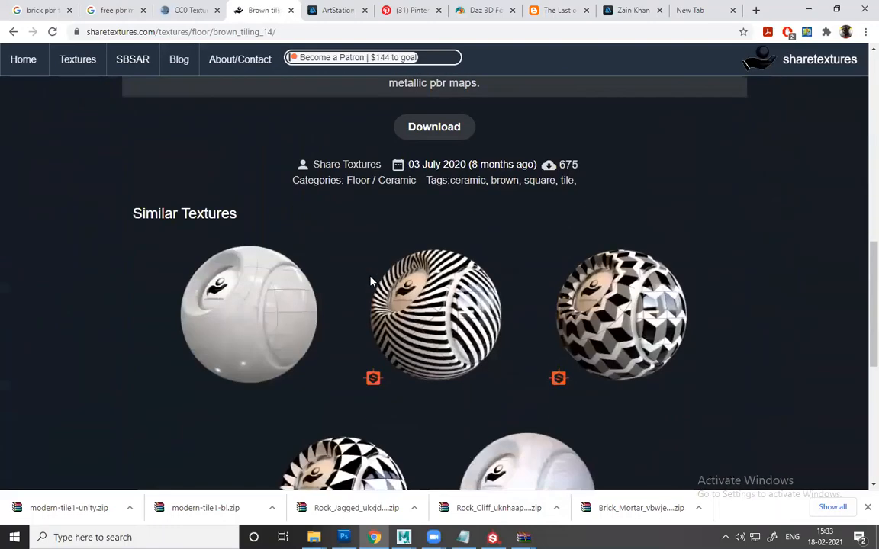
scroll(371, 280, "up", 3)
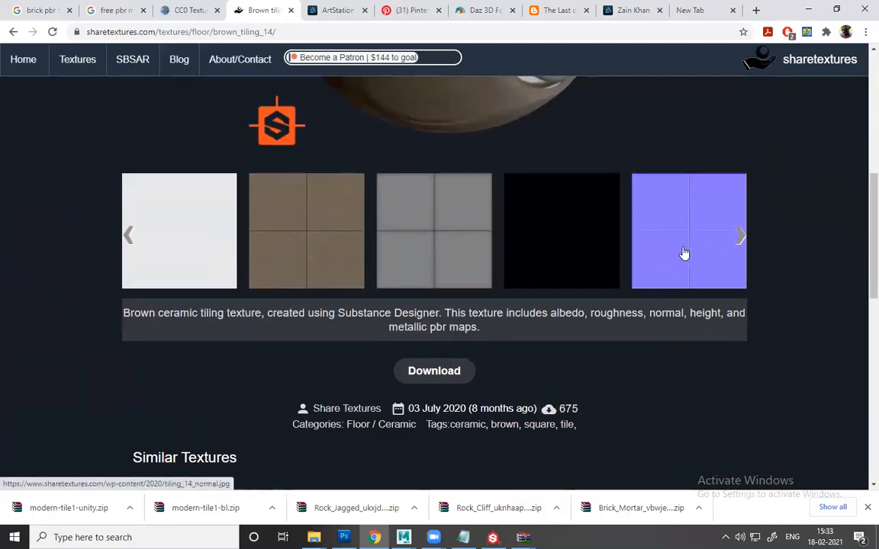
scroll(435, 245, "up", 2)
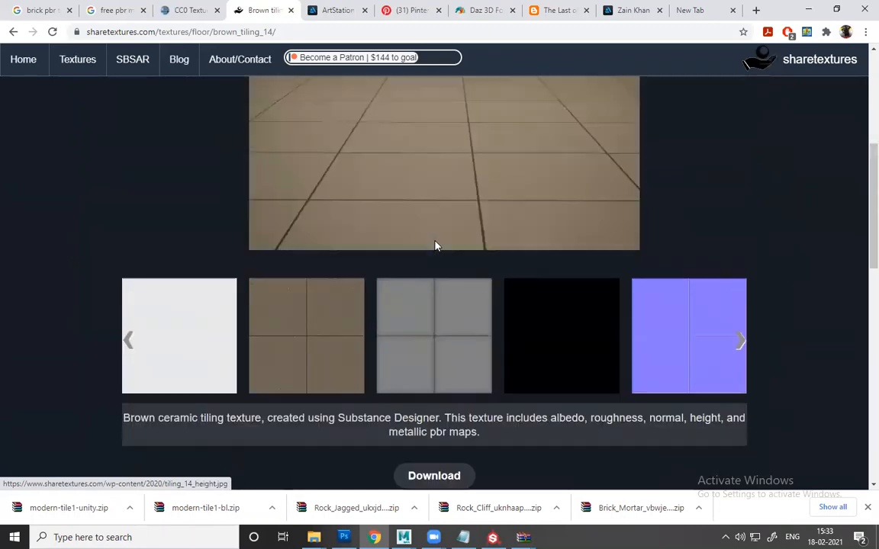
scroll(435, 246, "up", 2)
scroll(473, 291, "down", 5)
scroll(565, 318, "up", 6)
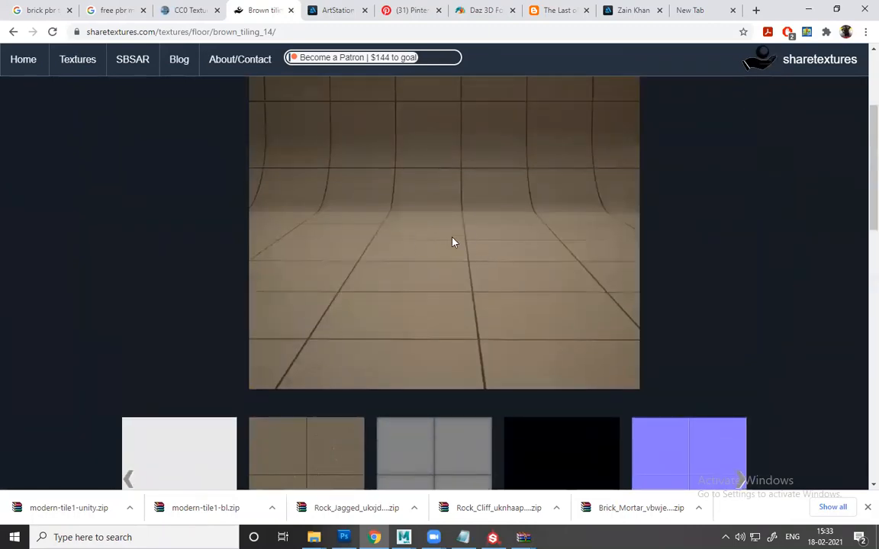
scroll(705, 341, "down", 3)
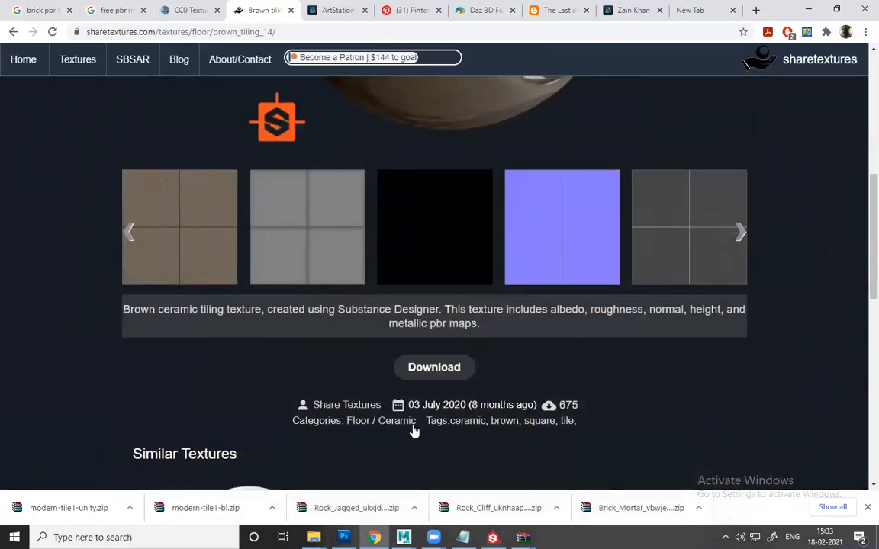
scroll(412, 427, "down", 5)
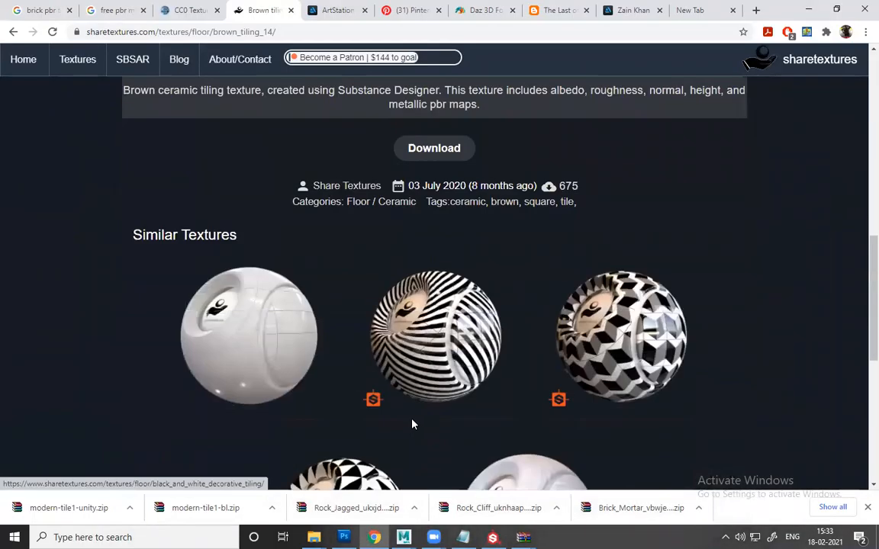
scroll(412, 424, "down", 4)
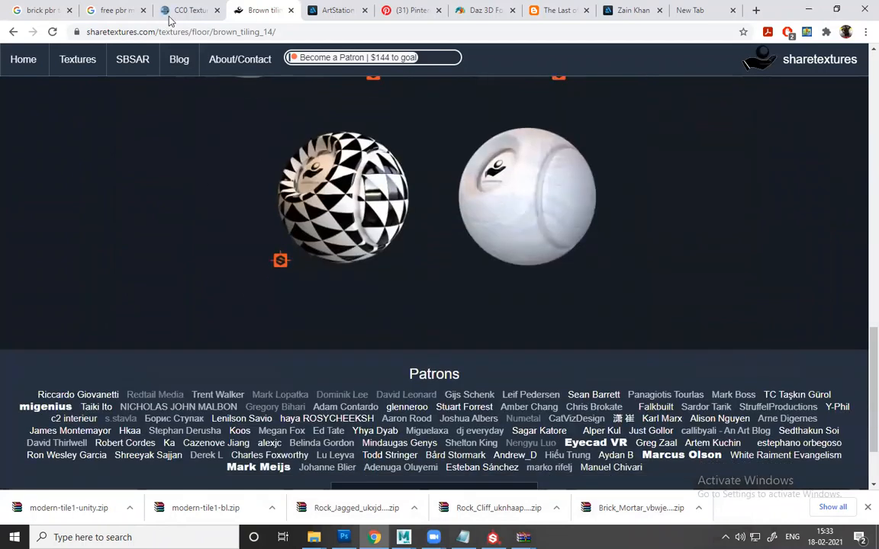
- Switch to the CC0 Textures site and read through its homepage sections on licensing, material features and site background
left_click(172, 13)
scroll(389, 294, "down", 1)
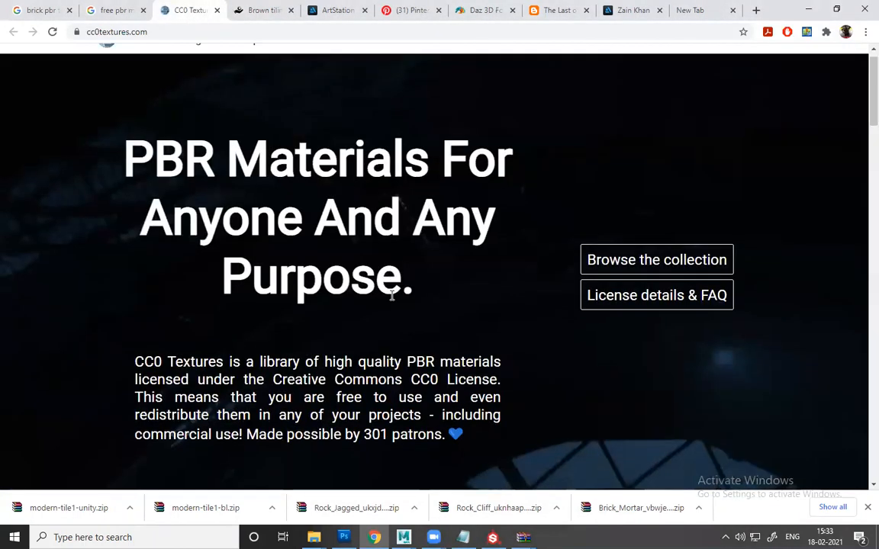
scroll(391, 296, "down", 4)
scroll(392, 302, "down", 1)
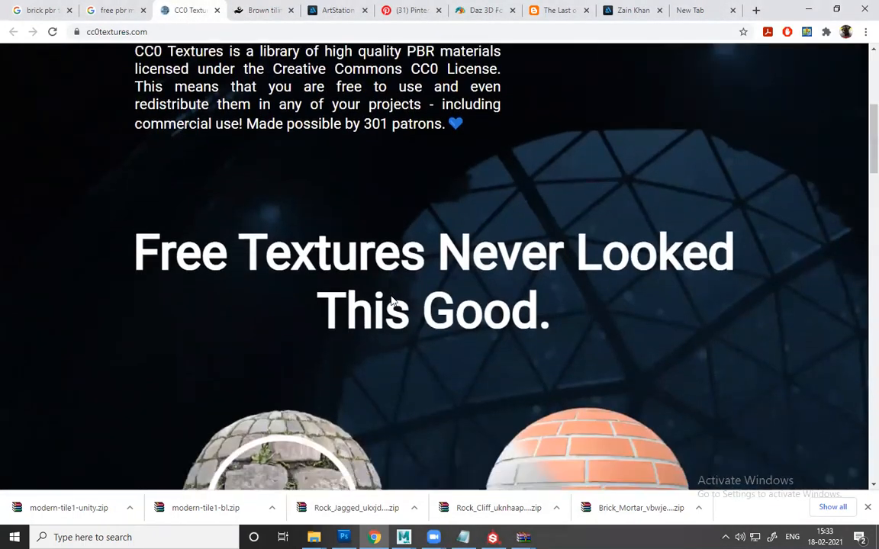
scroll(391, 301, "down", 4)
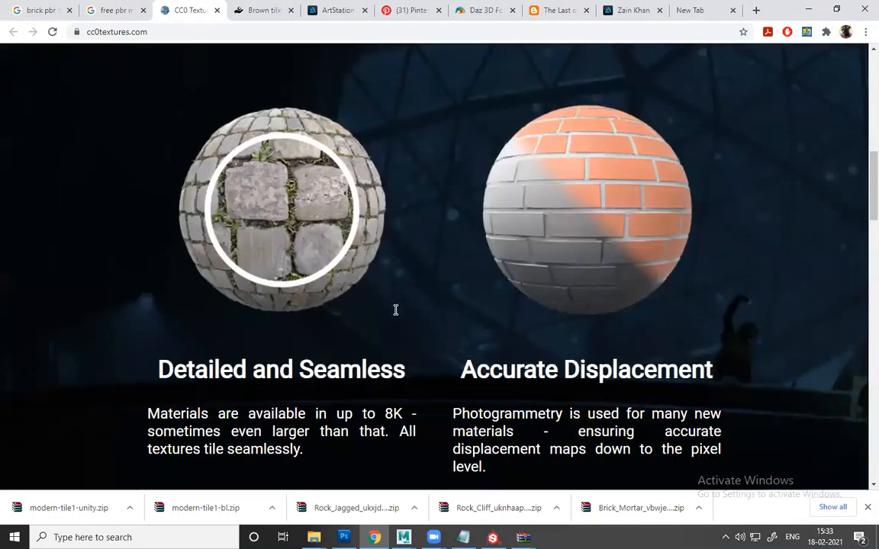
scroll(396, 310, "down", 8)
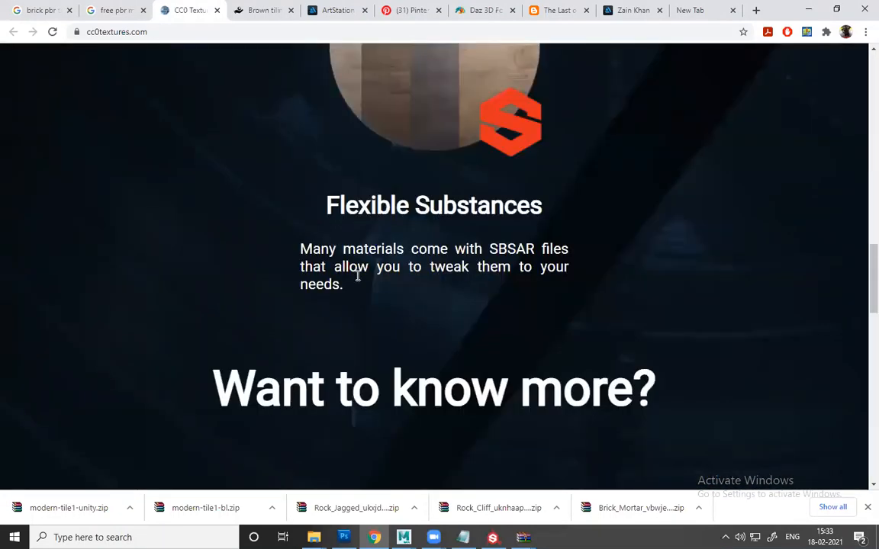
scroll(357, 276, "down", 5)
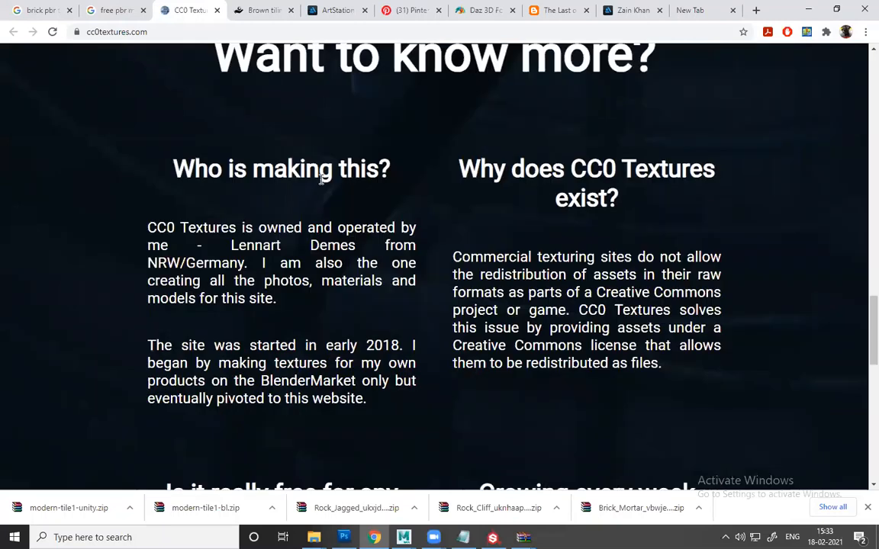
scroll(322, 177, "down", 3)
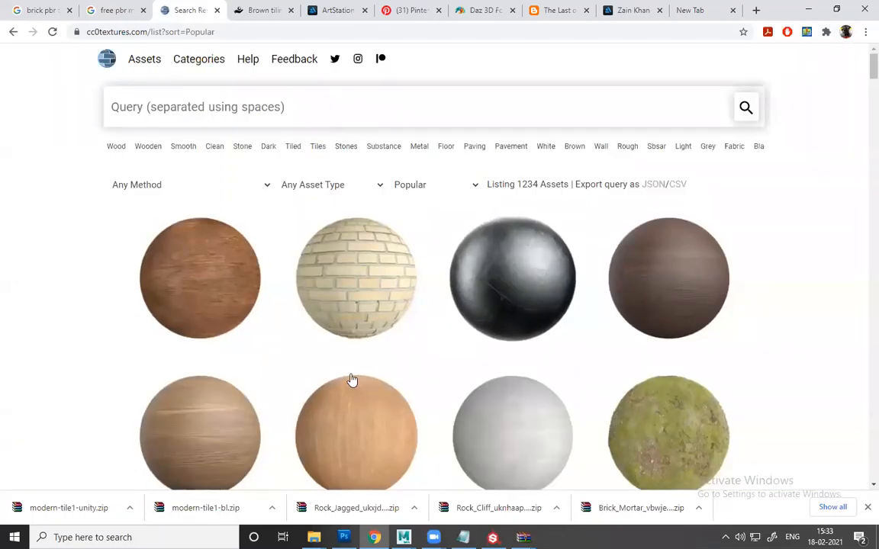
- Open the CC0 Textures asset list sorted by Popular and look through its wood, metal, stone and ground materials
scroll(353, 379, "down", 5)
scroll(352, 380, "down", 1)
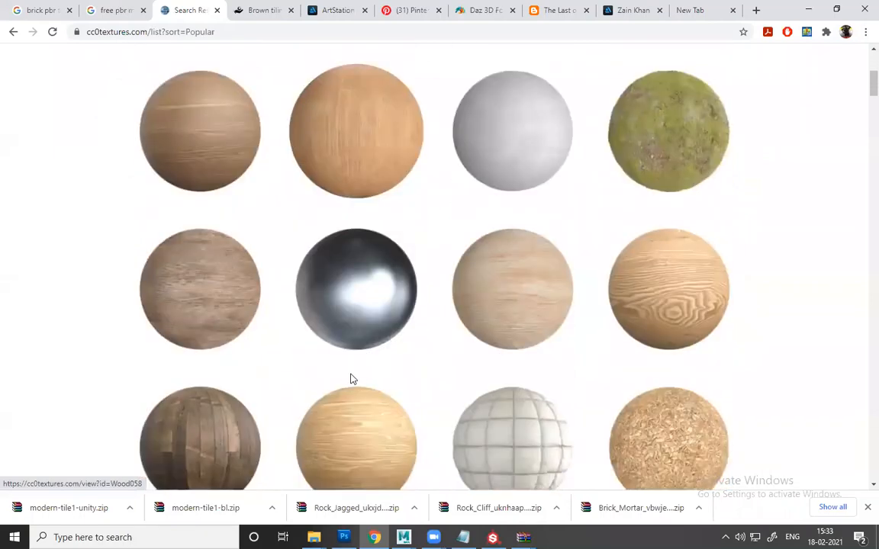
scroll(352, 379, "up", 1)
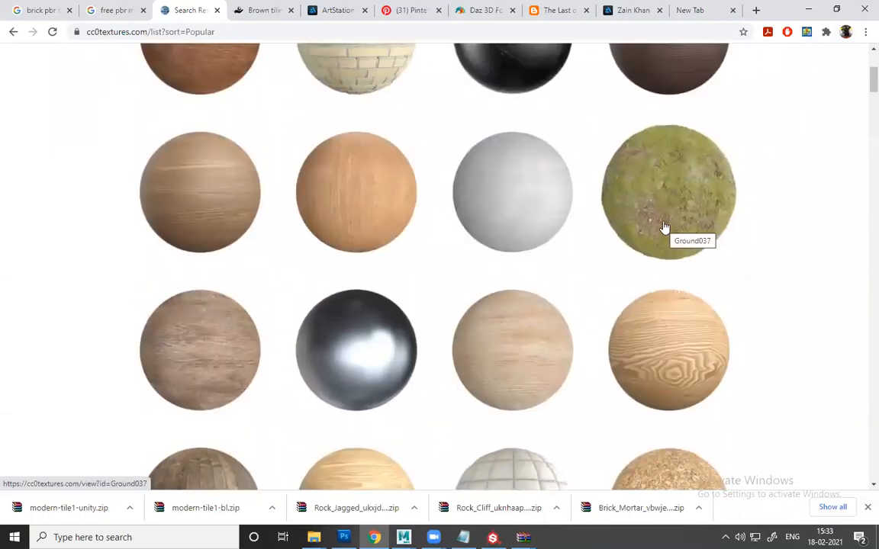
scroll(165, 294, "down", 4)
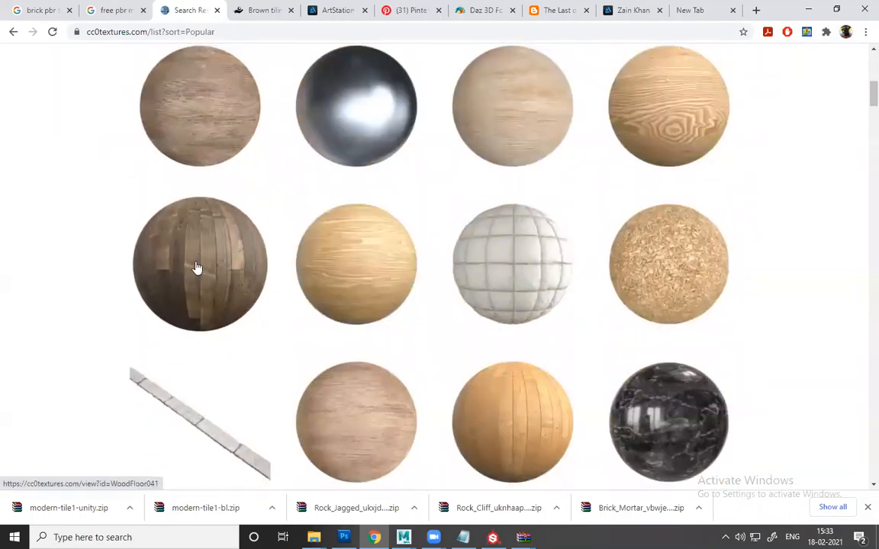
scroll(195, 267, "down", 3)
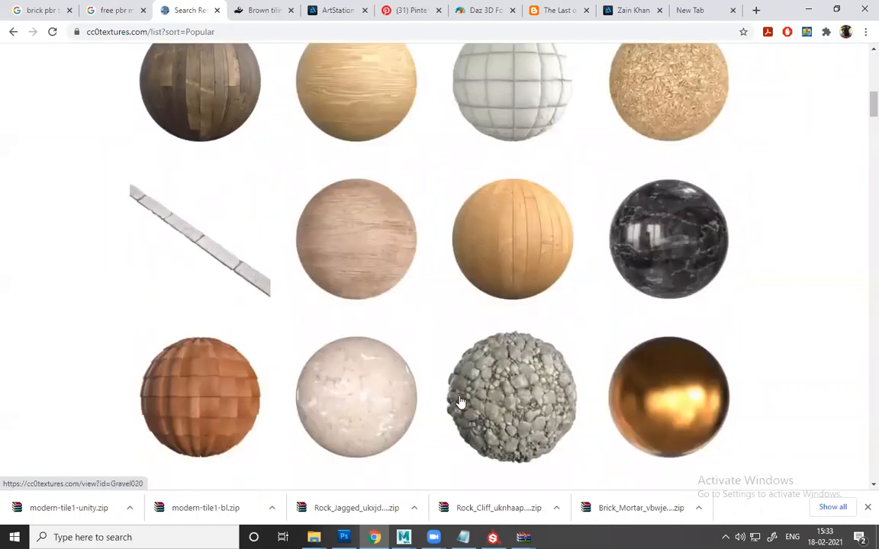
scroll(254, 319, "down", 4)
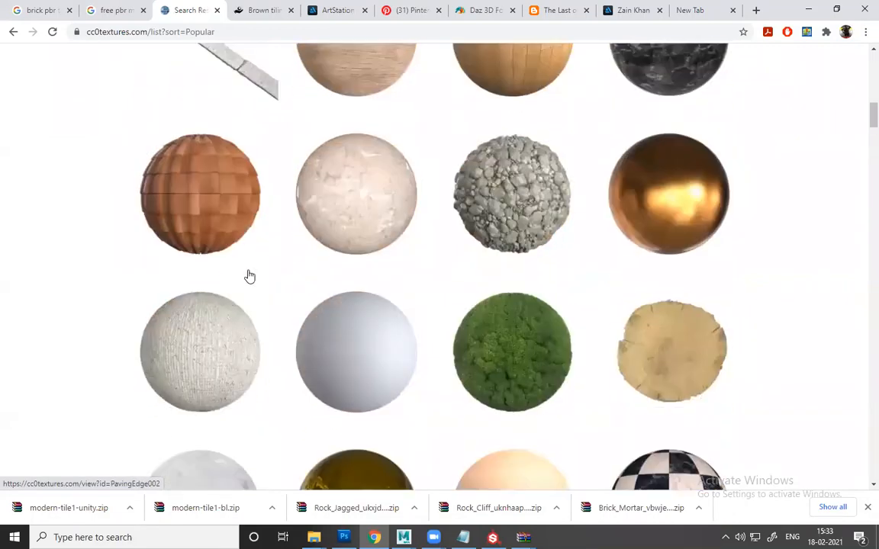
scroll(252, 275, "down", 2)
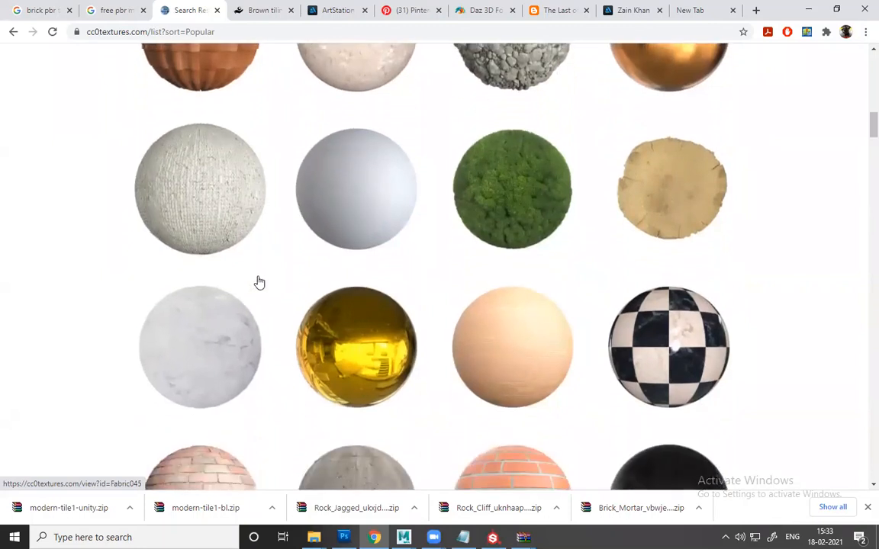
- Switch to Maya and rotate the directional light to change how it falls across the rock stone plane
scroll(282, 305, "down", 3)
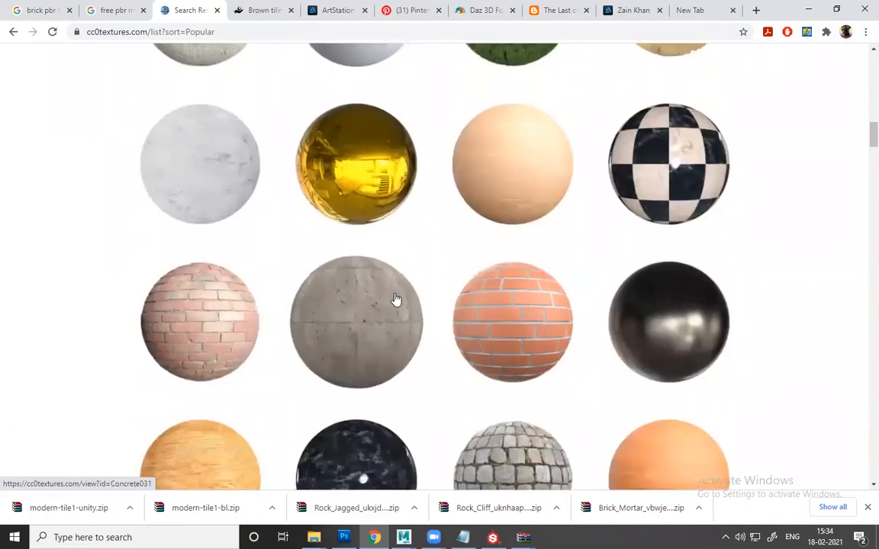
mouse_move(404, 537)
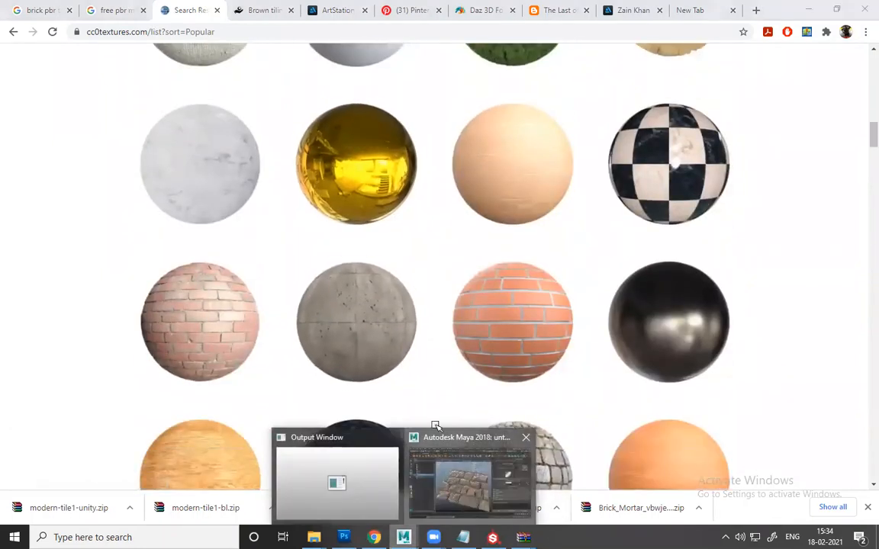
left_click(466, 488)
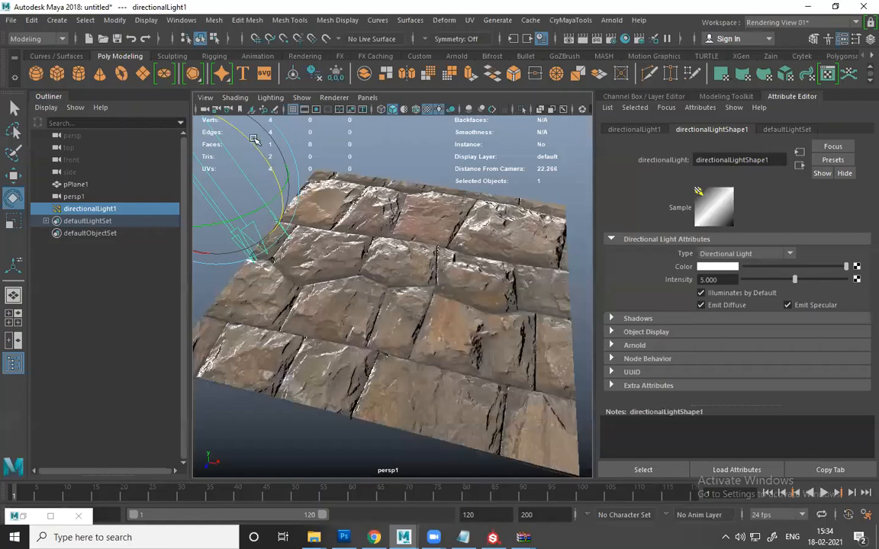
mouse_move(270, 173)
left_mouse_down()
mouse_move(265, 160)
mouse_move(273, 171)
left_mouse_up()
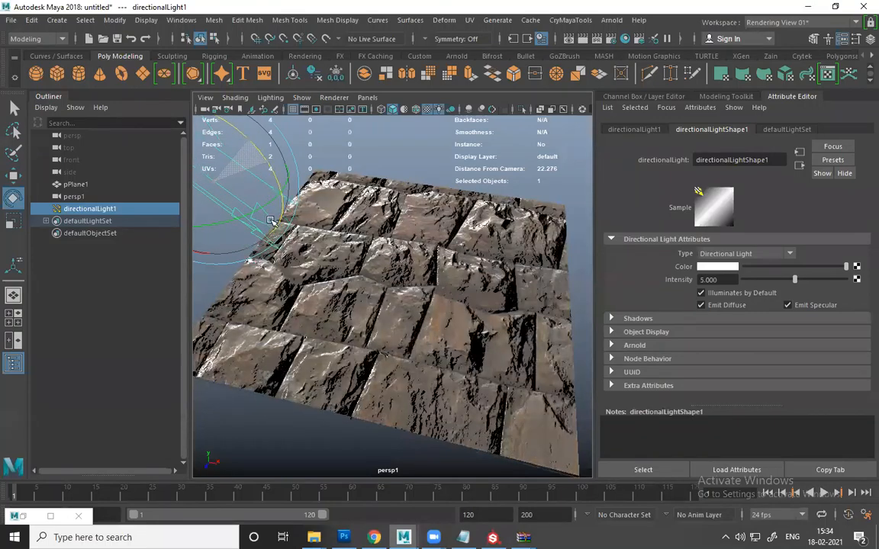
left_click_drag(270, 220, 308, 222)
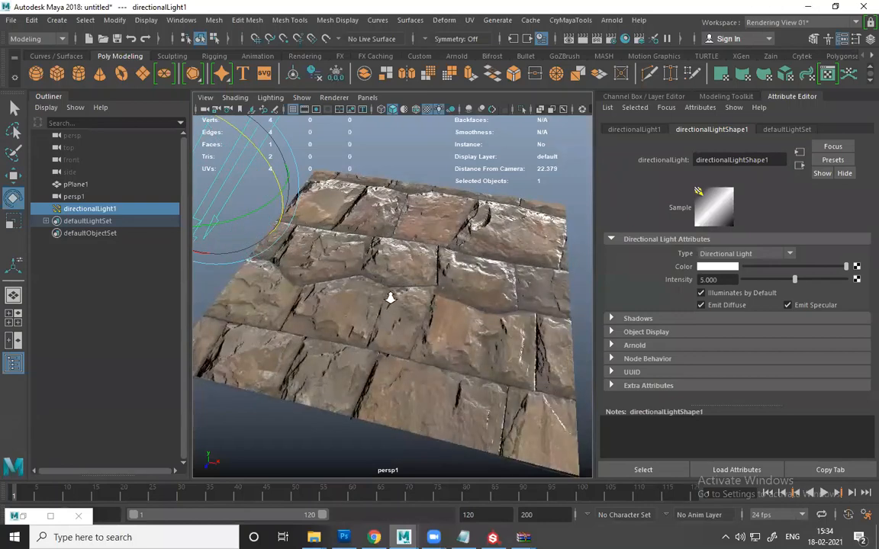
scroll(412, 250, "up", 10)
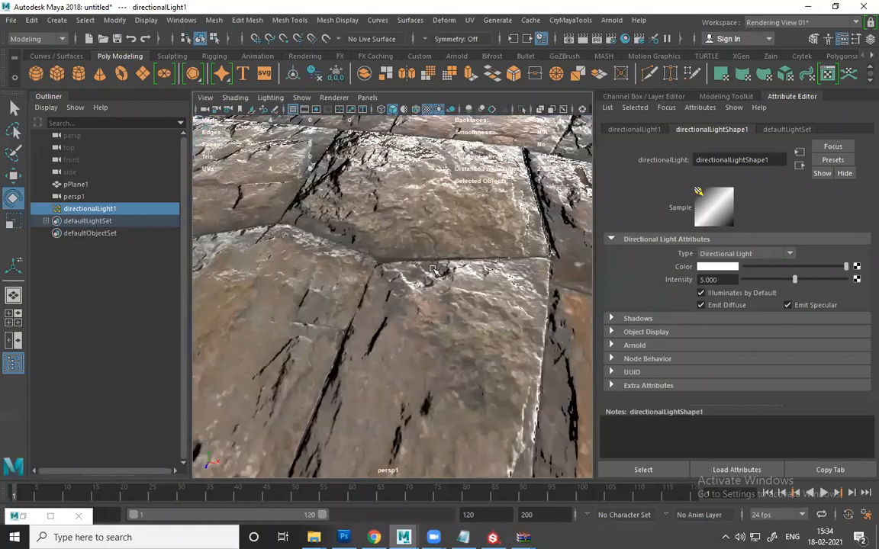
key("bracketleft")
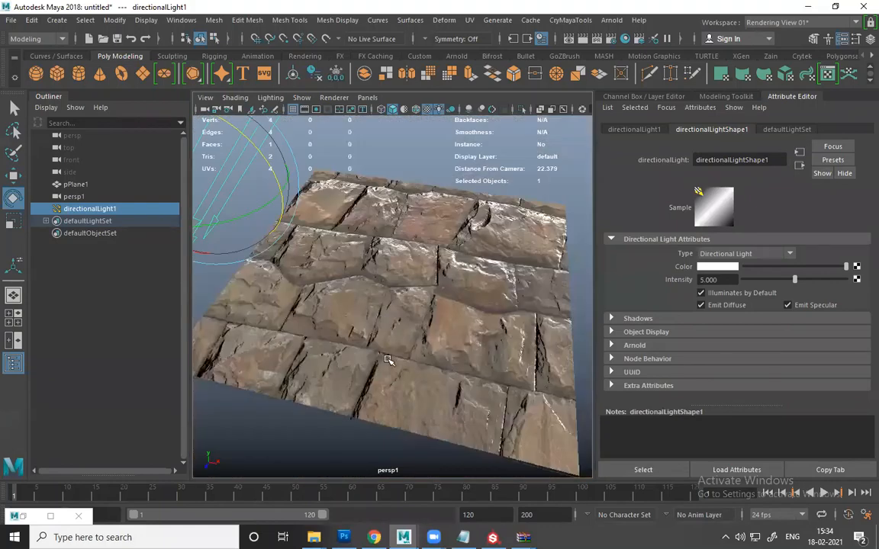
mouse_move(433, 534)
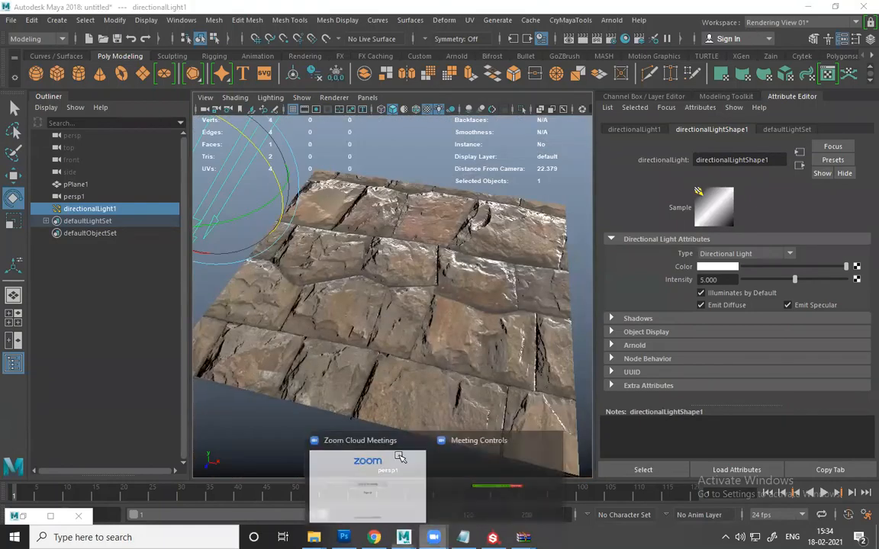
left_click(387, 461)
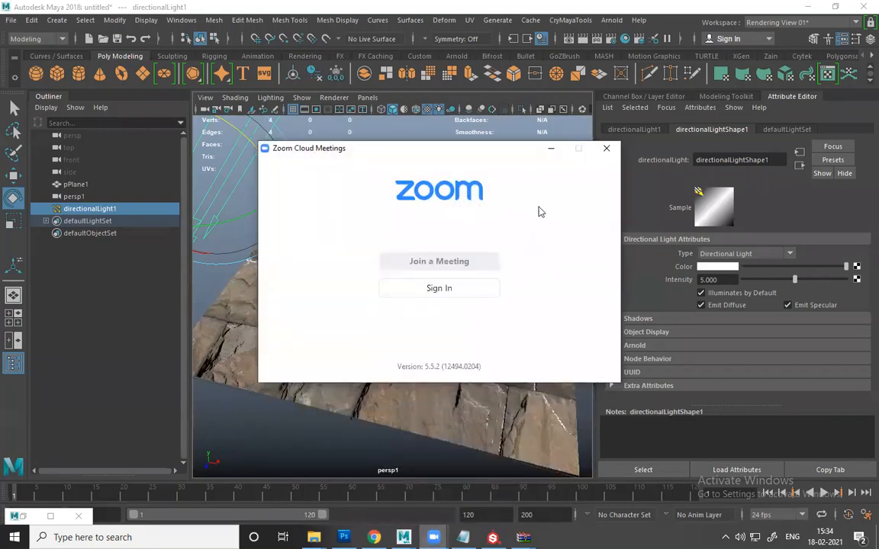
left_click(550, 148)
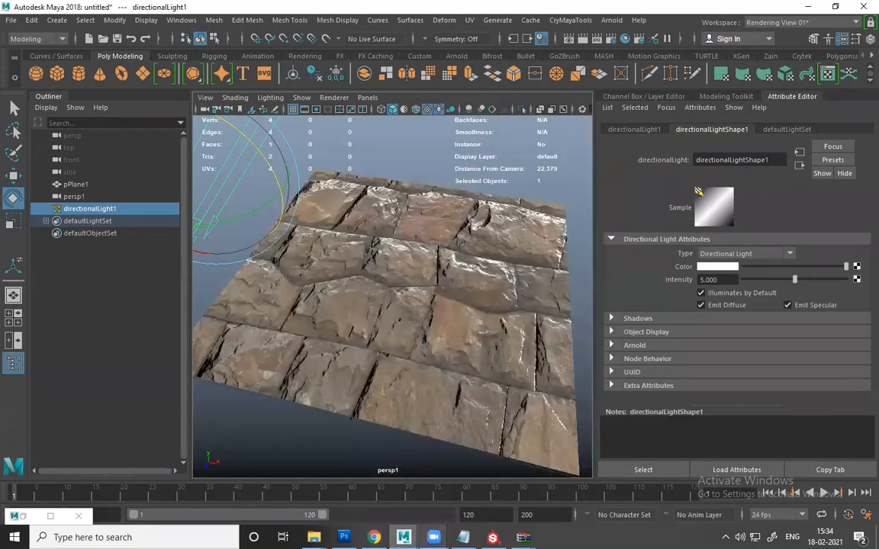
mouse_move(433, 536)
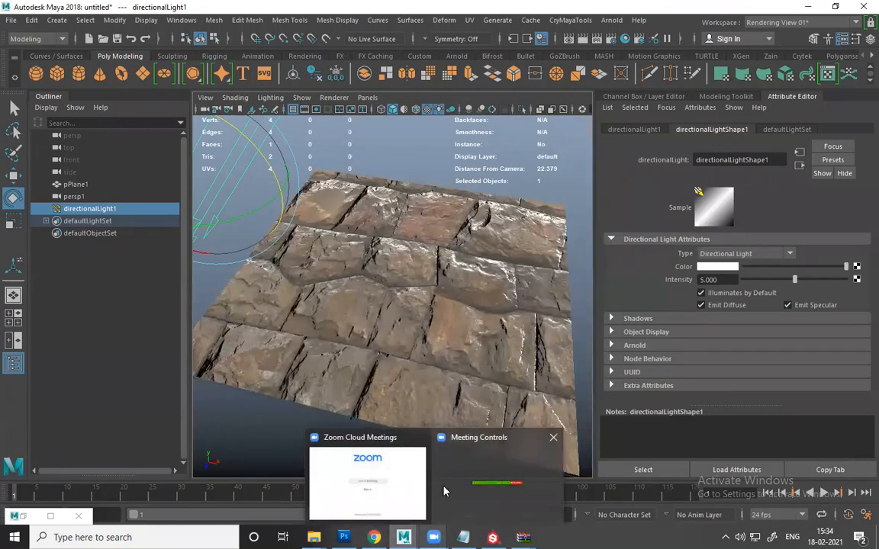
mouse_move(426, 263)
left_mouse_down("alt")
mouse_move(374, 220)
mouse_move(419, 253)
mouse_move(377, 230)
mouse_move(411, 258)
left_mouse_up("alt")
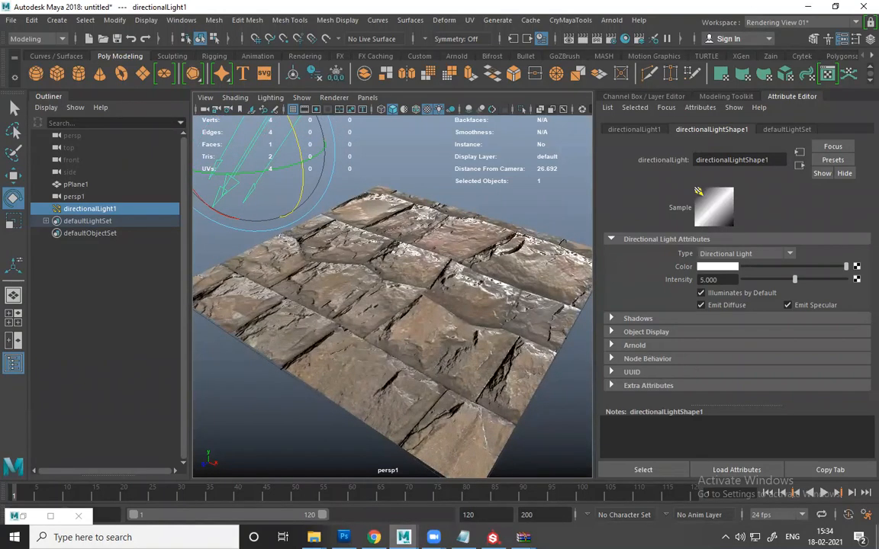
- Go to the desktop, refresh it and launch Blender from its shortcut
key("alt+Tab")
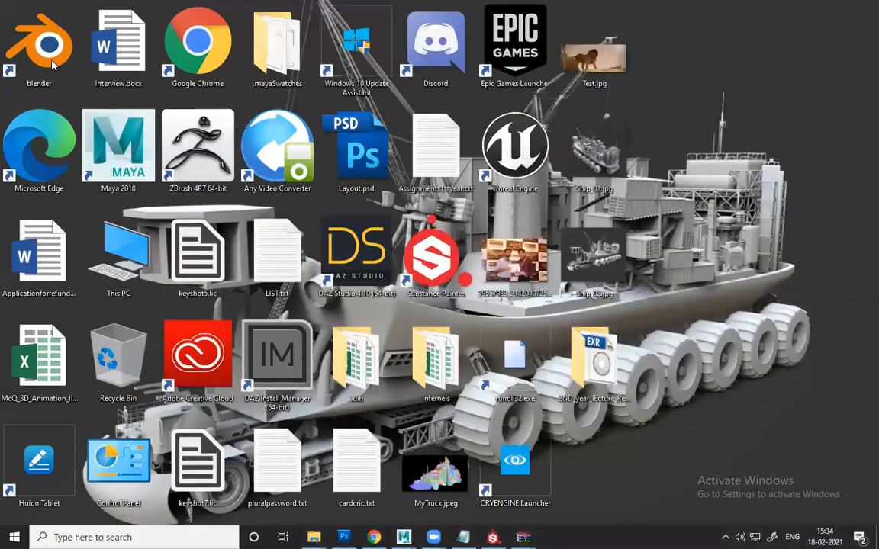
right_click(628, 169)
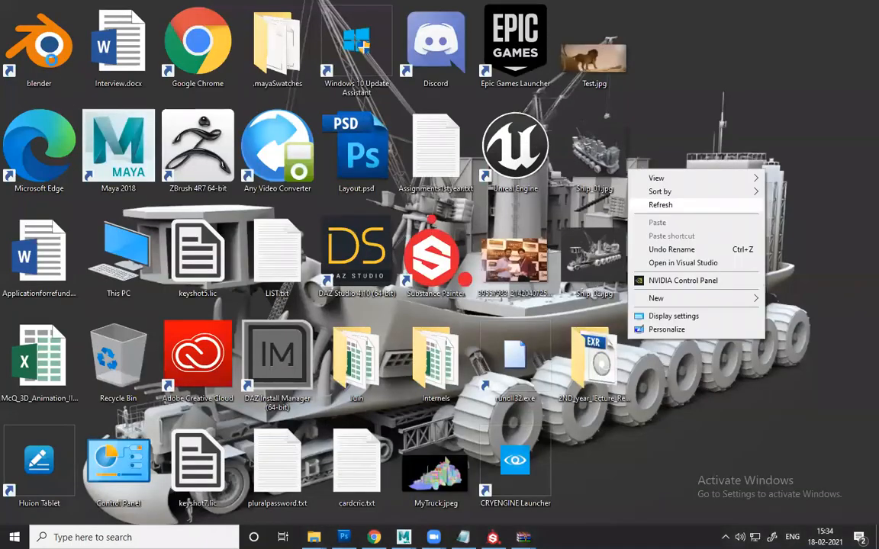
left_click(659, 204)
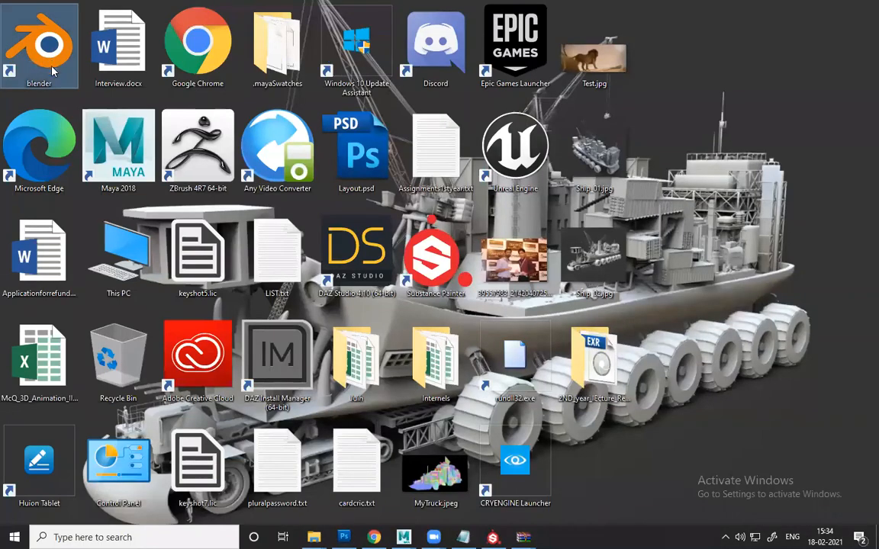
right_click(39, 58)
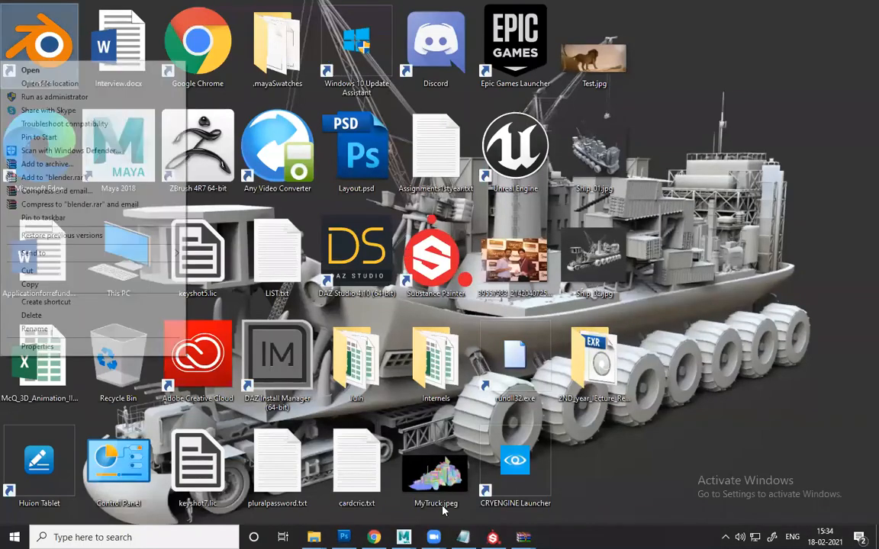
left_click(433, 537)
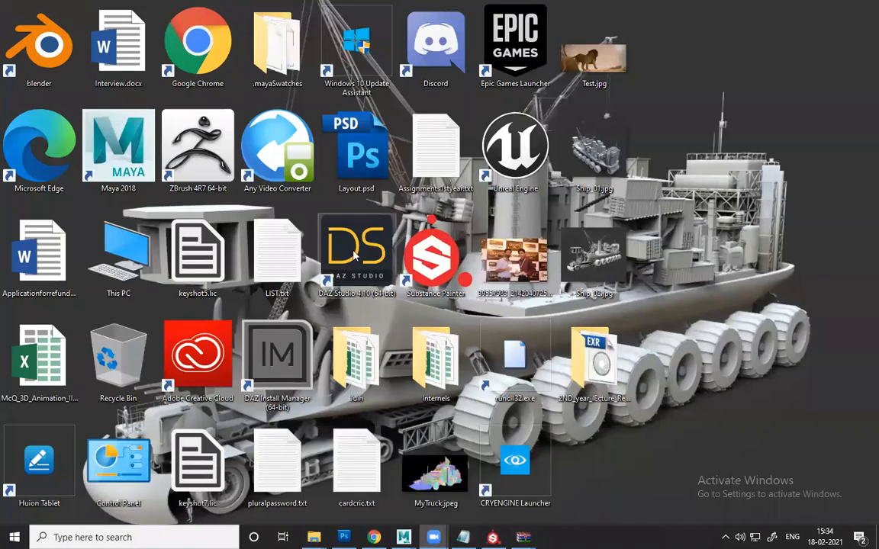
- Minimize Substance Painter and close the Rock_Stone folder window while Blender loads
mouse_move(403, 537)
left_click(432, 486)
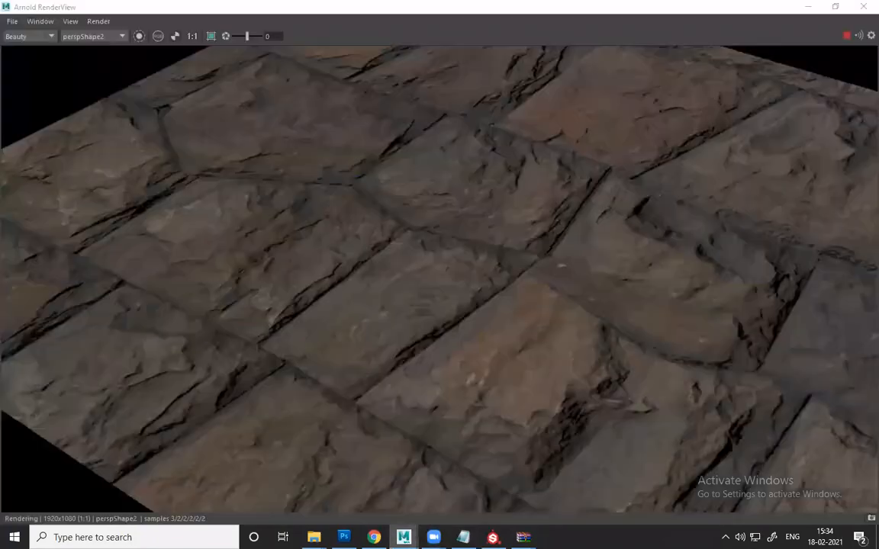
left_click(493, 537)
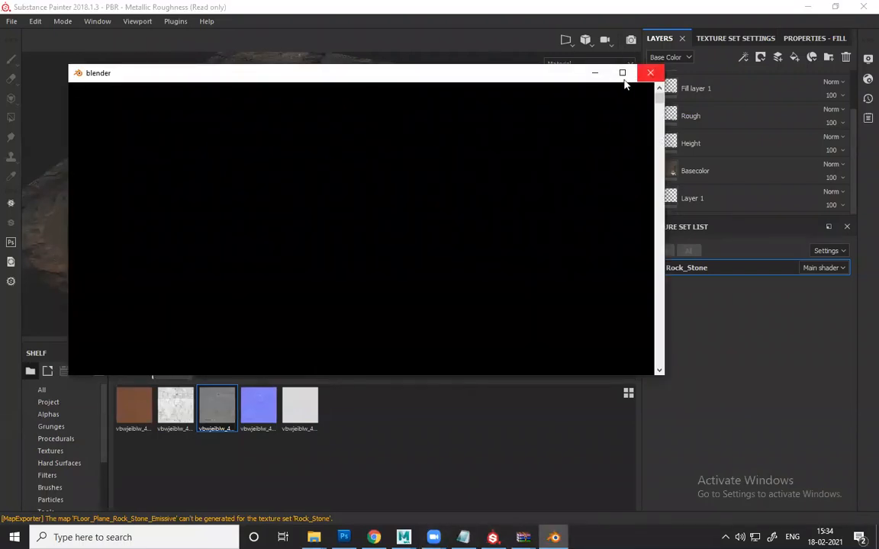
left_click(764, 6)
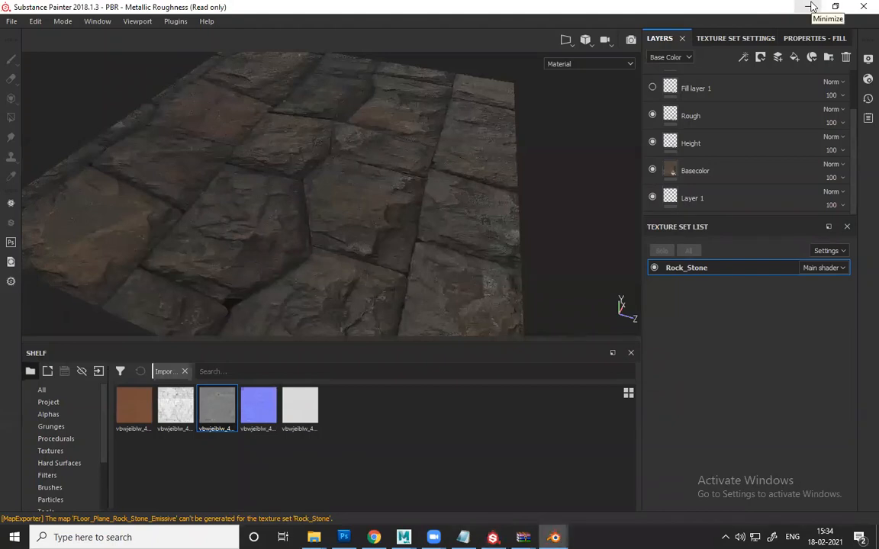
left_click(811, 7)
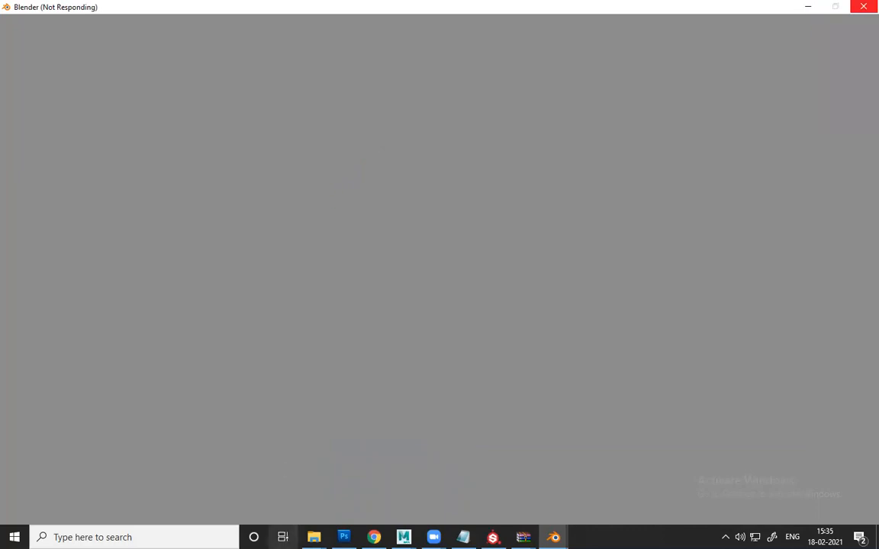
mouse_move(314, 537)
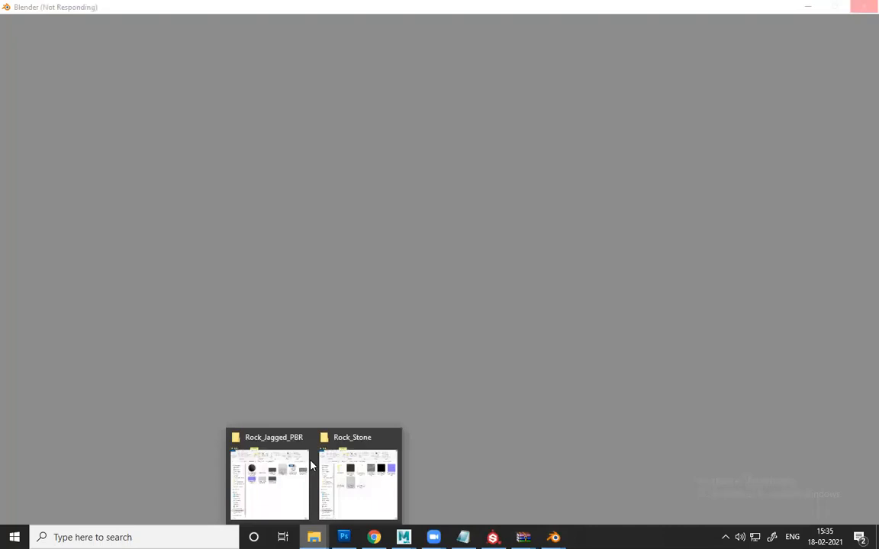
left_click(389, 438)
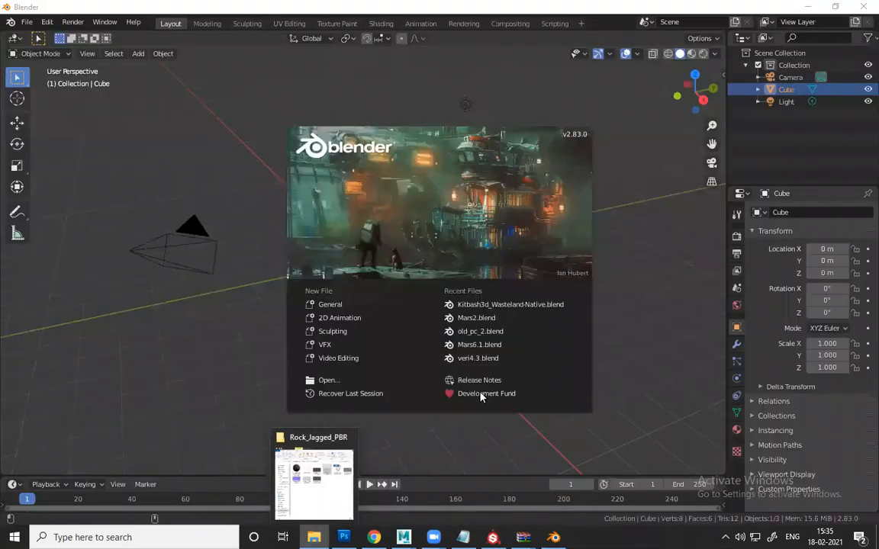
- Dismiss Blender's splash screen and delete the default cube
left_click(401, 253)
key("x")
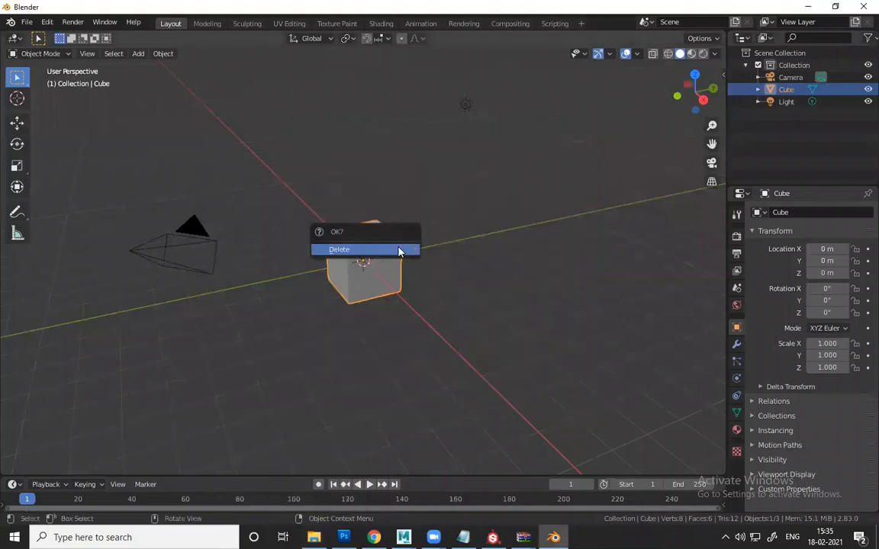
left_click(398, 250)
- Add a mesh plane at the origin and scale it up uniformly to about 6.91
key("shift+a")
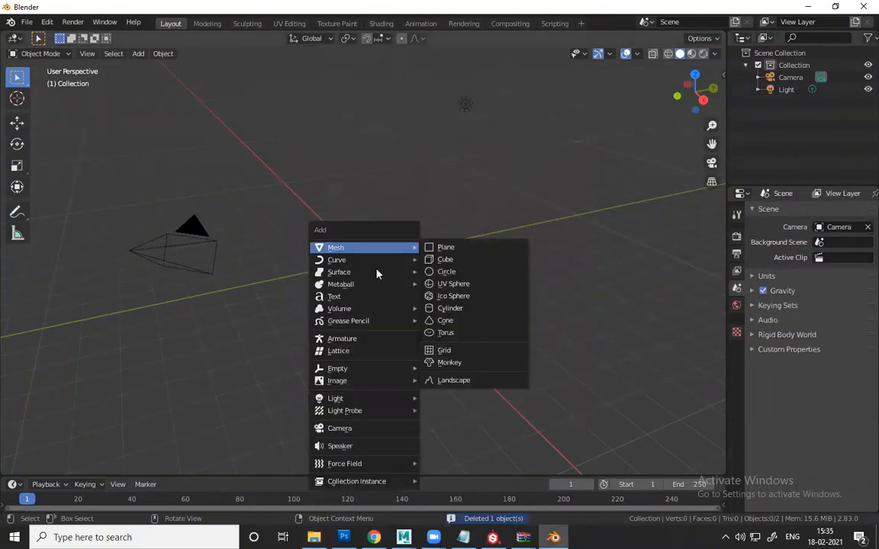
left_click(446, 247)
key("s")
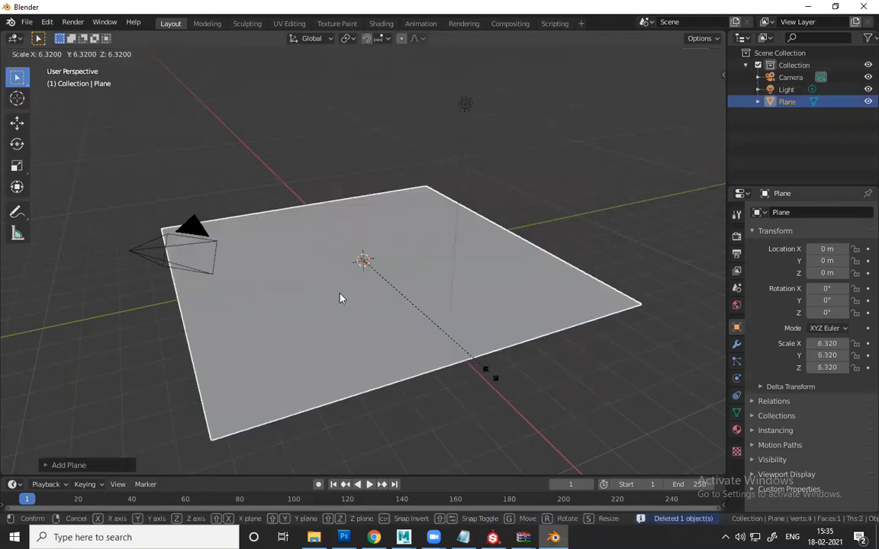
left_click(397, 305)
- Enlarge the timeline area to roughly half the workspace height and change it to the Shader Editor
middle_click_drag(397, 305, 315, 284)
middle_click_drag(137, 302, 235, 261)
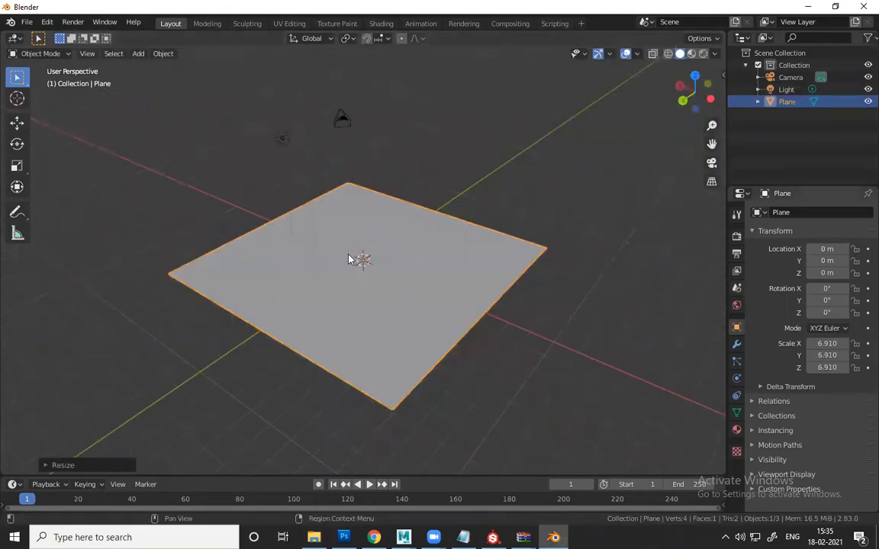
middle_click_drag(351, 257, 355, 277)
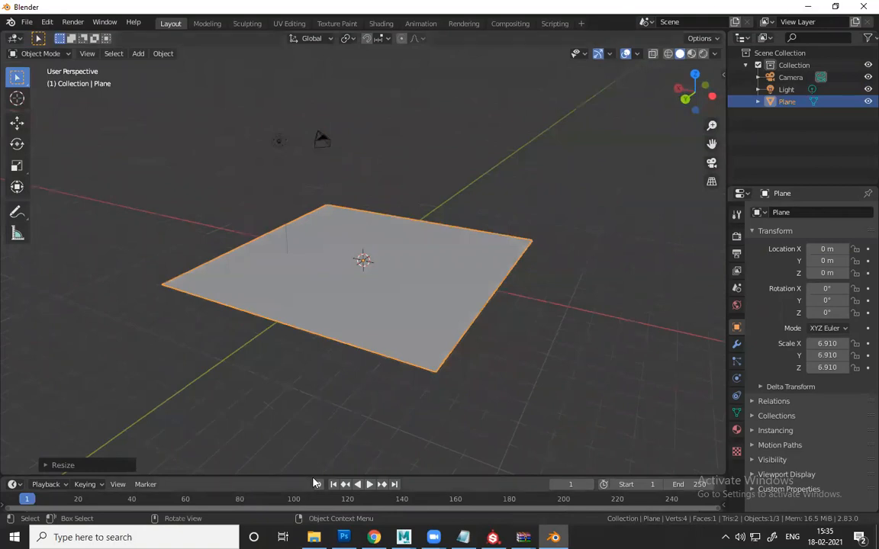
left_click_drag(312, 476, 312, 301)
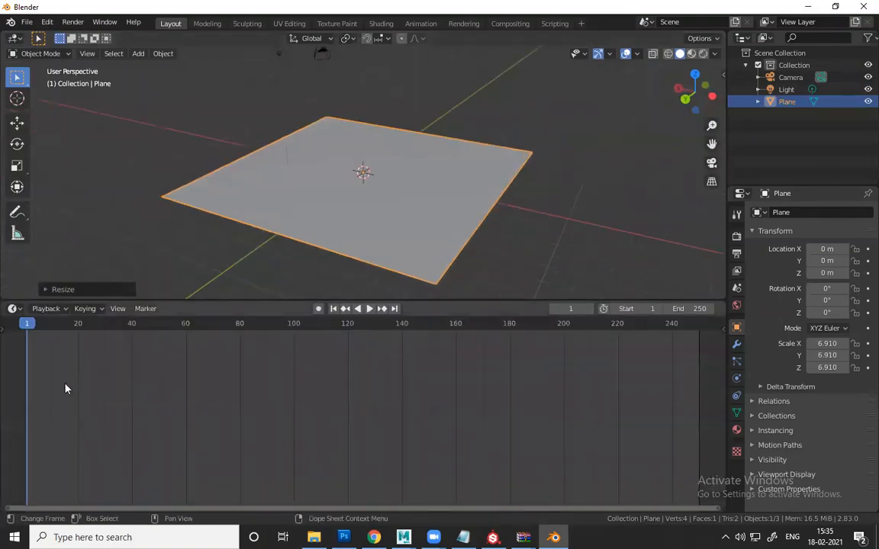
left_click(13, 309)
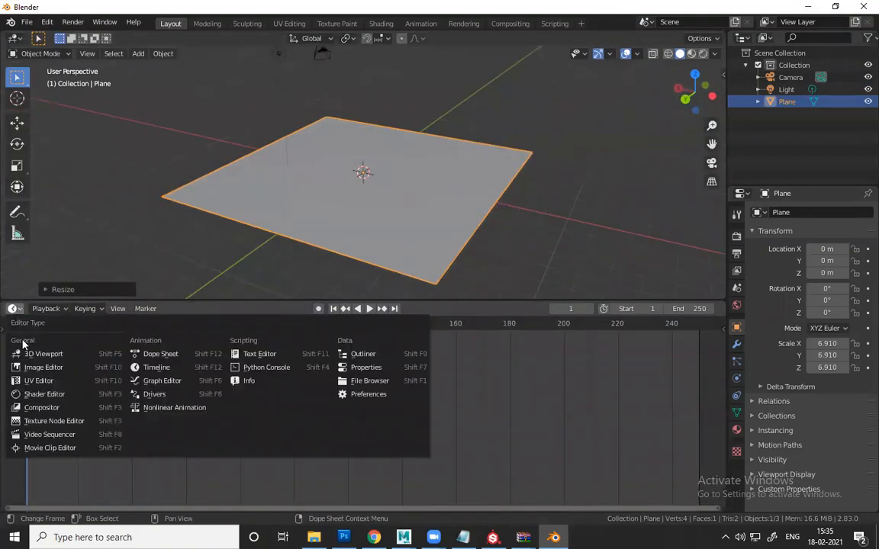
left_click(48, 393)
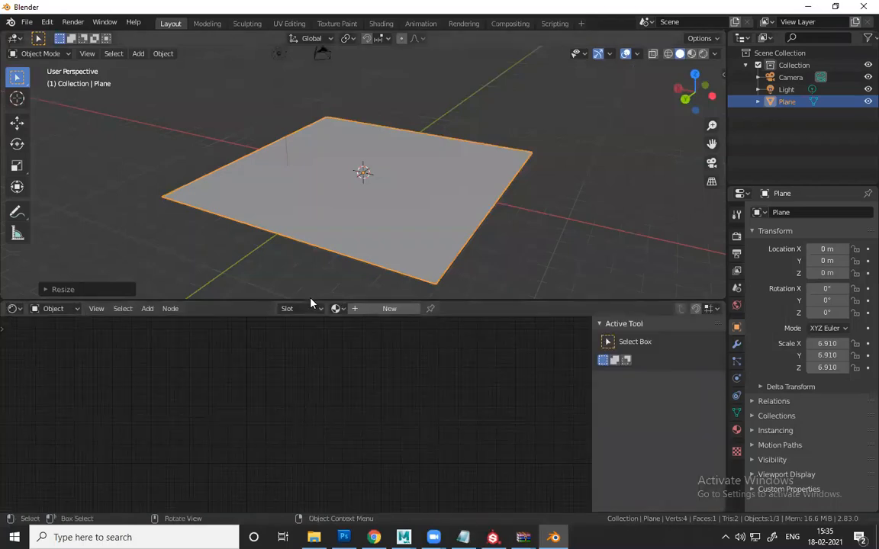
- Enable nodes for the World surface and open the plane's material properties
scroll(311, 283, "down", 3)
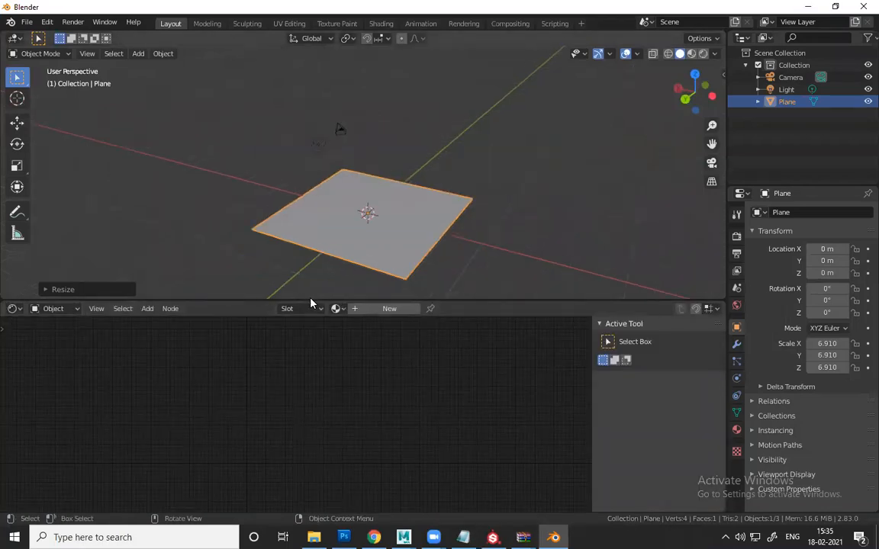
left_click(737, 305)
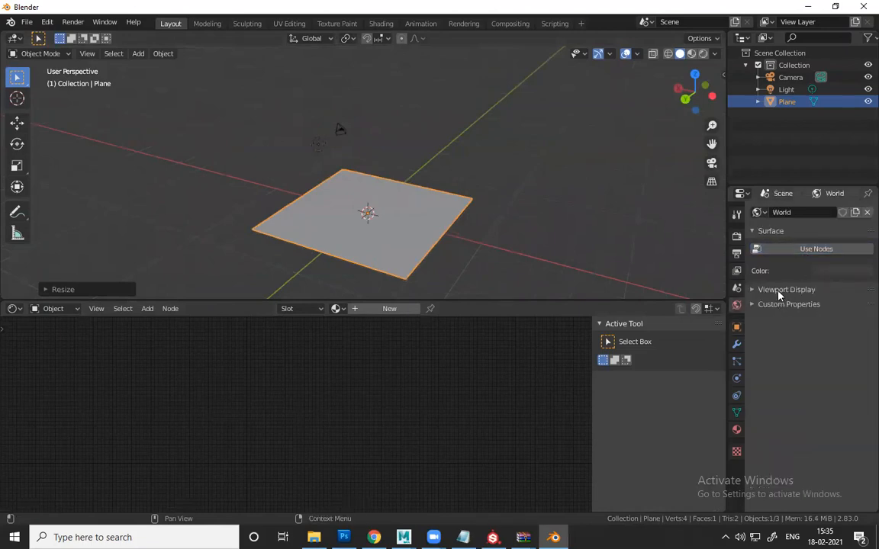
left_click(770, 249)
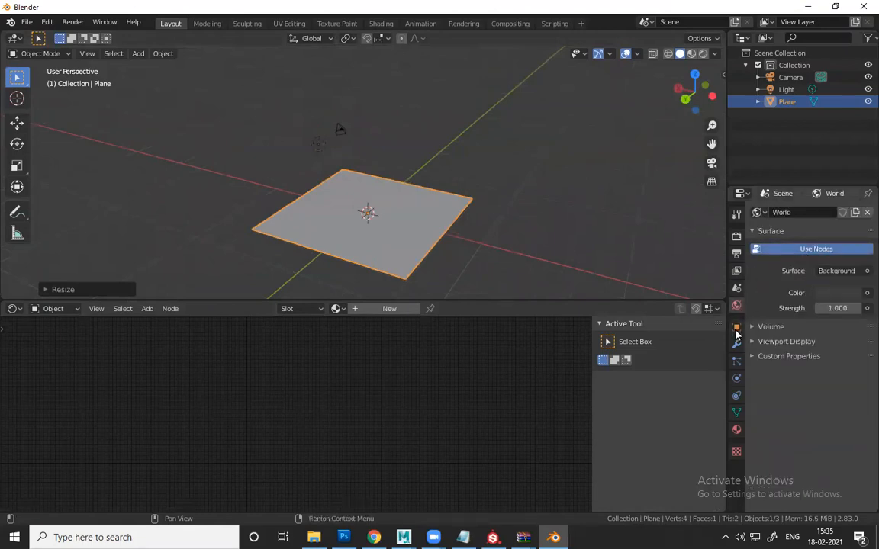
left_click(736, 429)
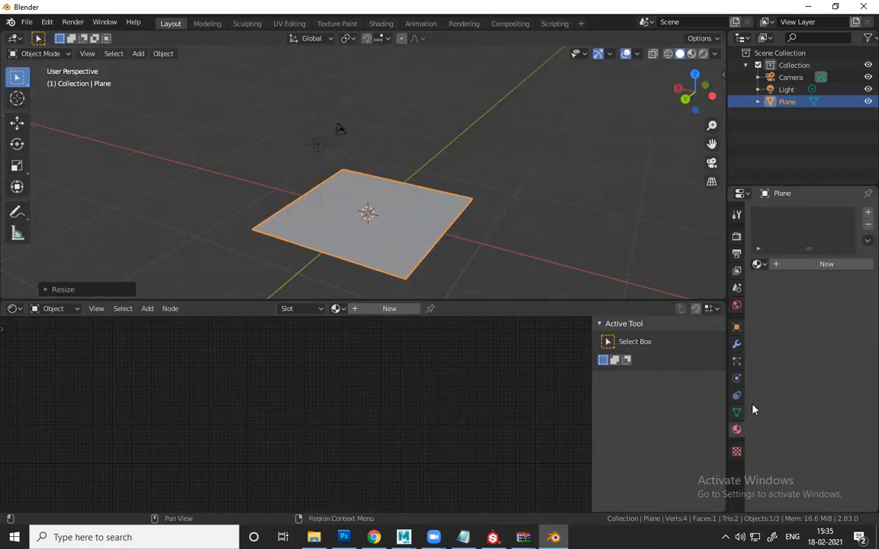
- Create a new material on the plane and move its Principled BSDF node farther from the Material Output node
left_click(793, 265)
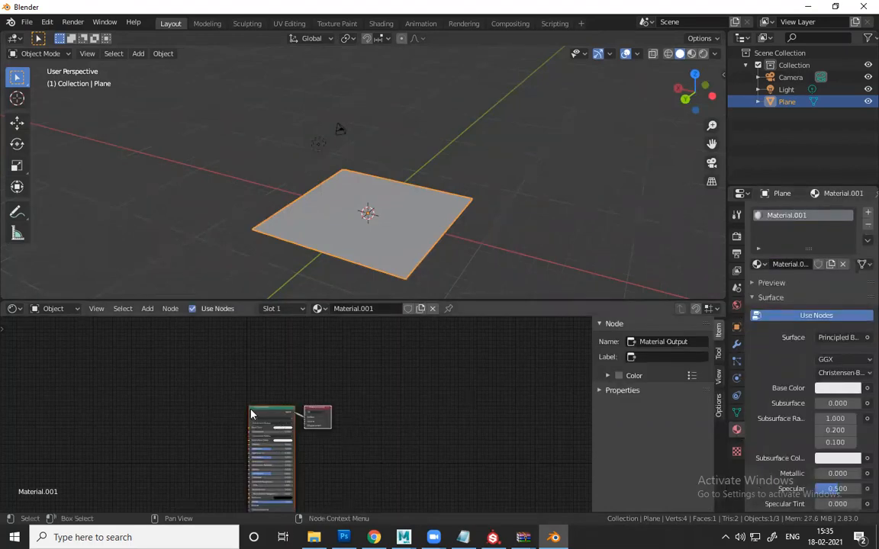
scroll(280, 420, "up", 4)
scroll(256, 412, "up", 2)
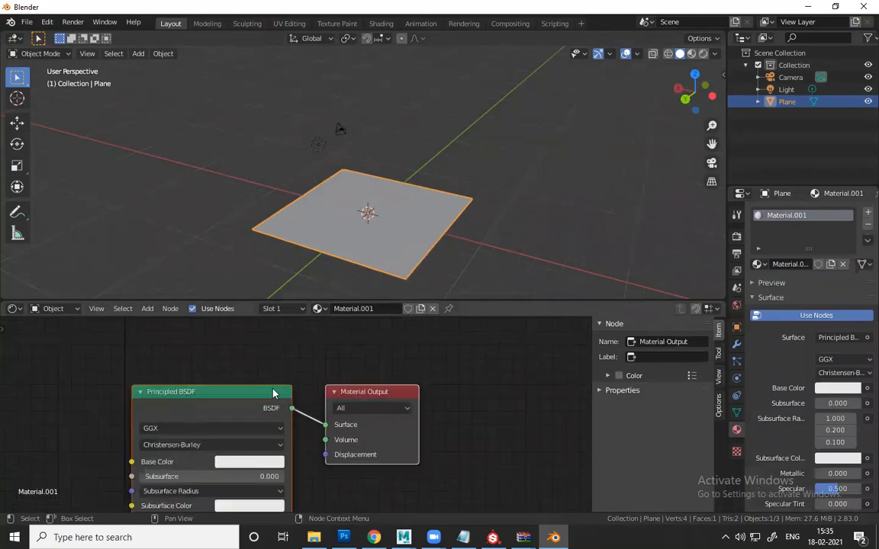
middle_click_drag(229, 380, 274, 365)
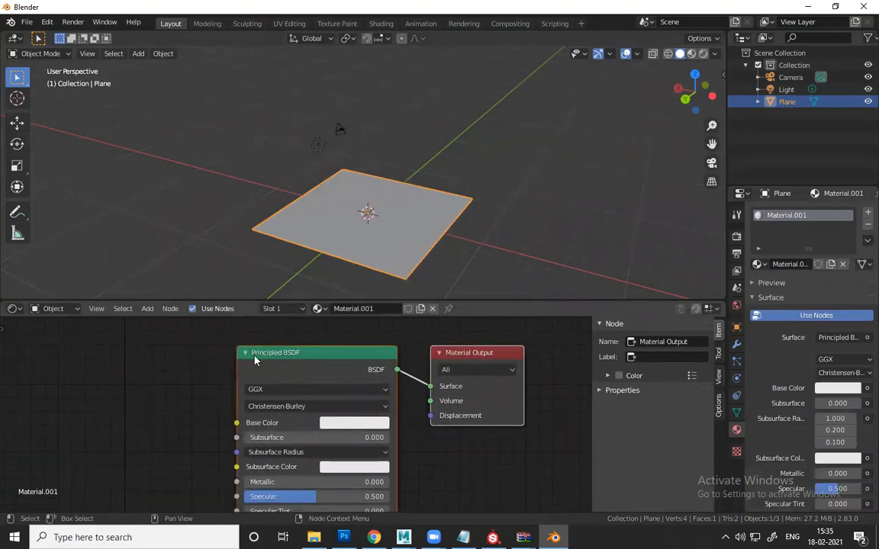
left_click_drag(283, 356, 233, 353)
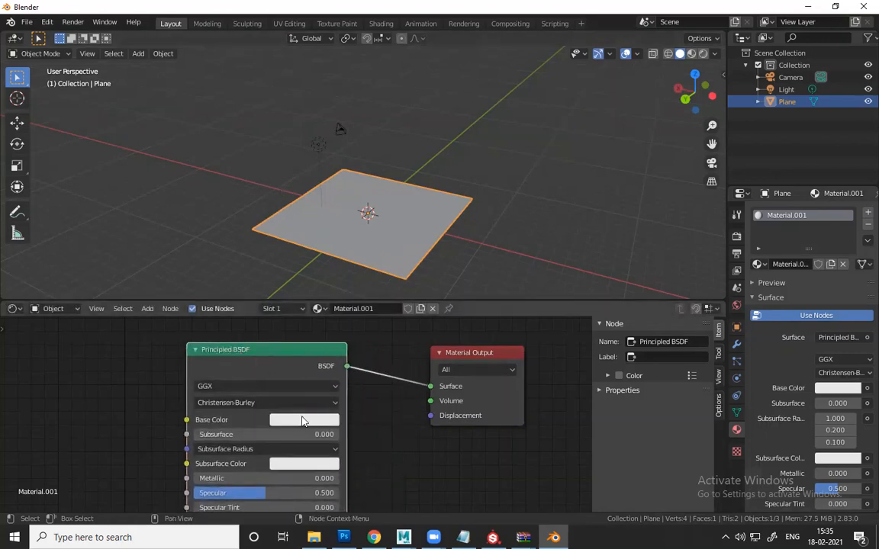
- Examine the input sockets of the Principled BSDF node in the plane's material
scroll(359, 458, "down", 2)
middle_click_drag(369, 464, 473, 460)
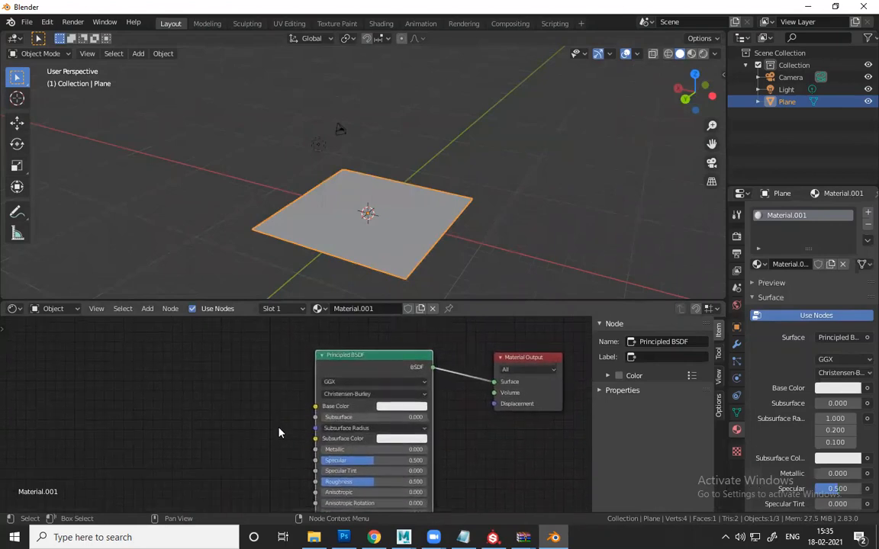
scroll(137, 398, "up", 3)
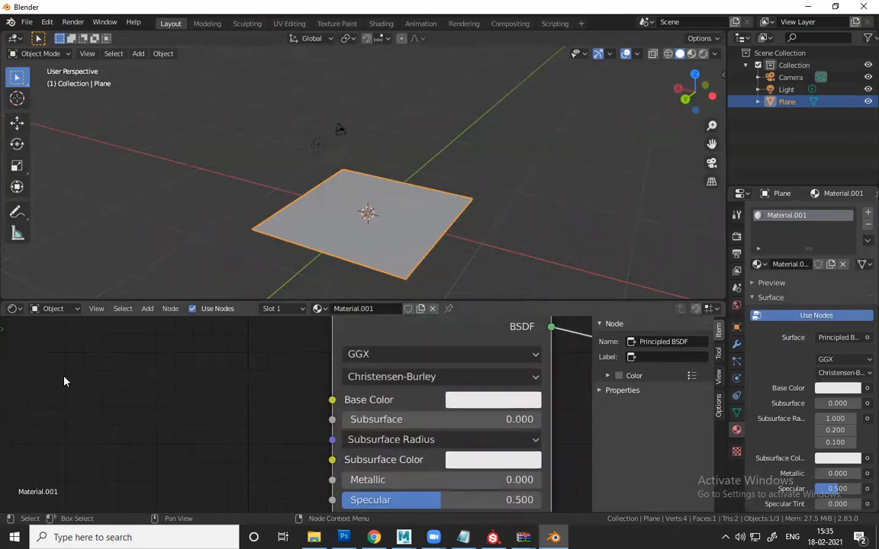
scroll(304, 409, "down", 5)
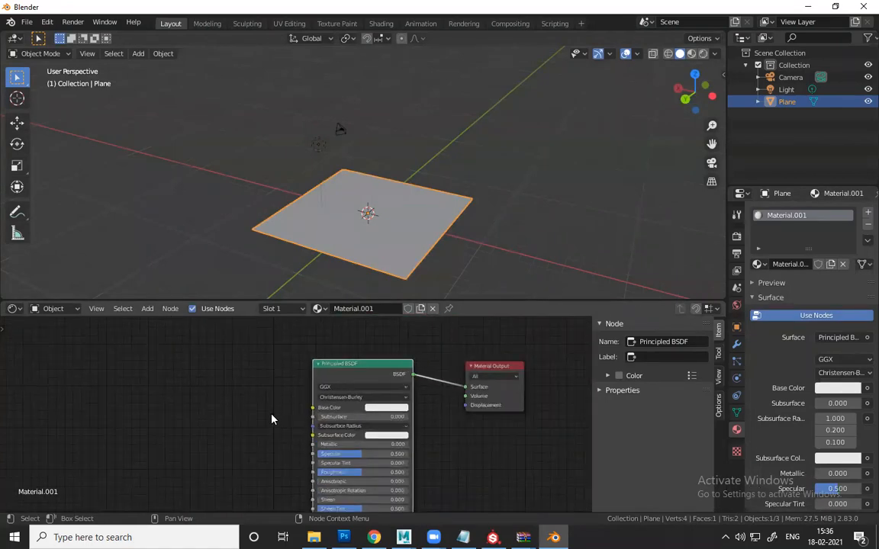
scroll(294, 449, "up", 4)
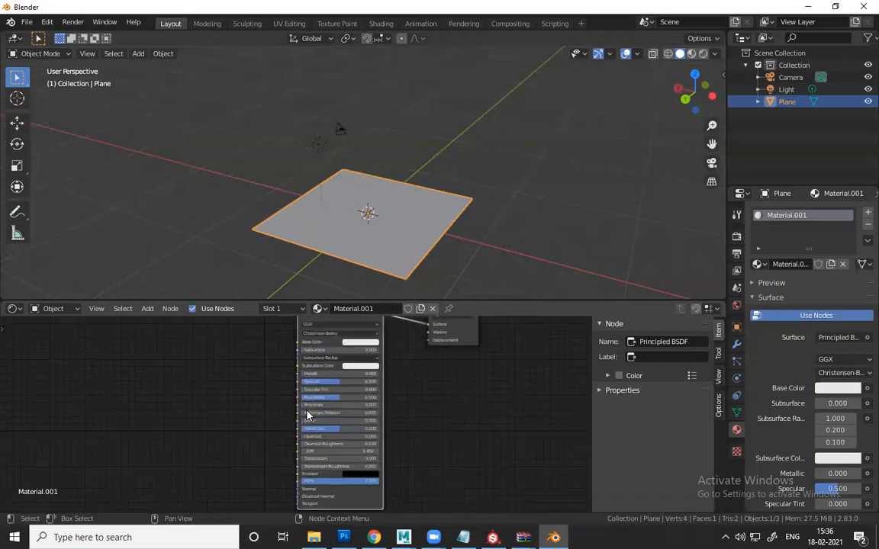
middle_click_drag(229, 451, 228, 488)
middle_click_drag(182, 381, 182, 409)
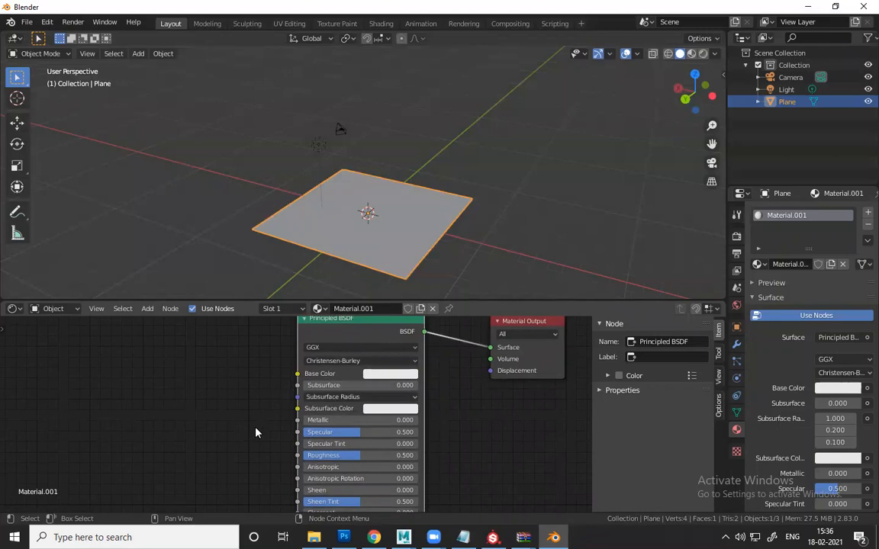
scroll(275, 422, "down", 1)
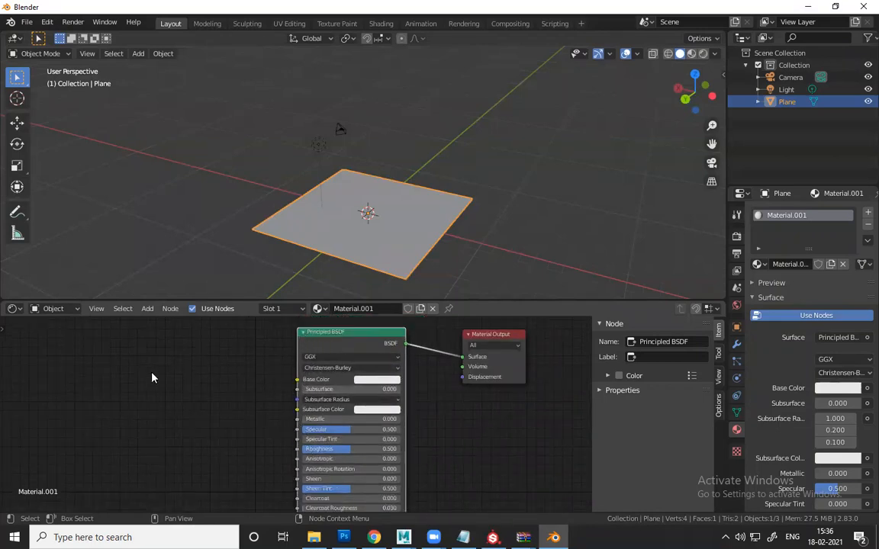
- Add an Image Texture node to the left of the Principled BSDF node
key("shift+a")
left_click(124, 375)
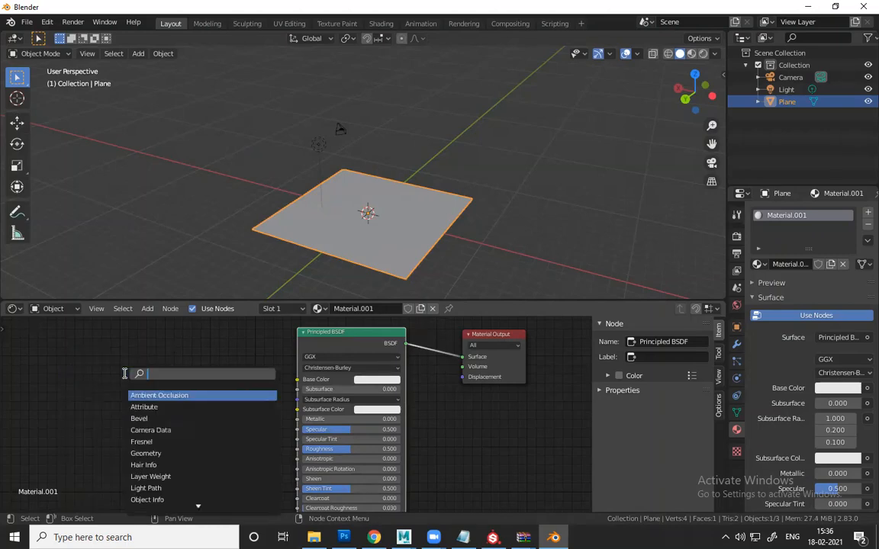
type("ima")
key("Return")
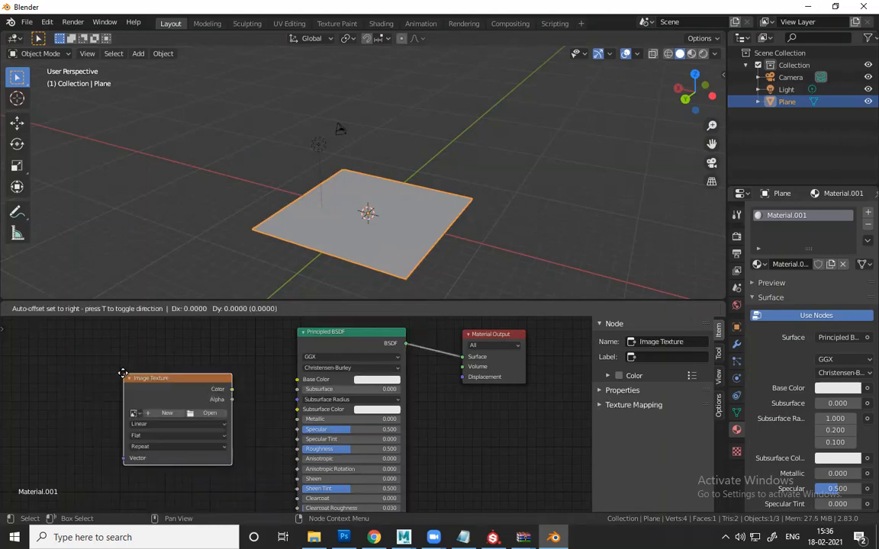
left_click(161, 399)
- Load uknhaapmw_4K_Albedo.jpg from D:\Mater_CLASS\Rock_Cliff_PBR into the Image Texture node
left_click(202, 412)
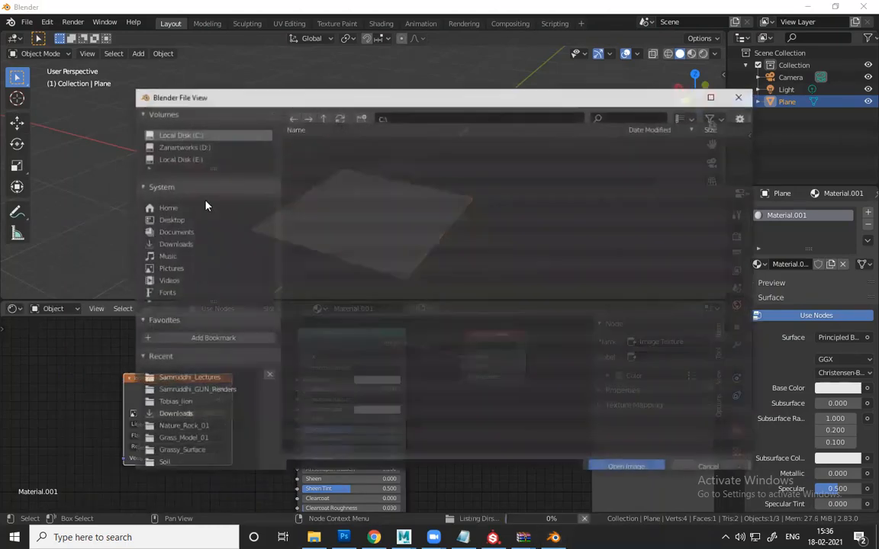
left_click(192, 146)
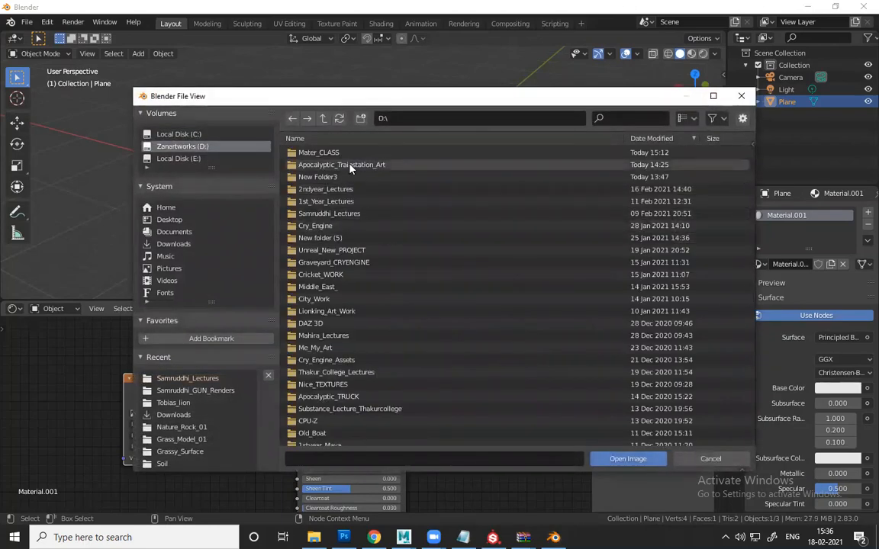
left_click(339, 154)
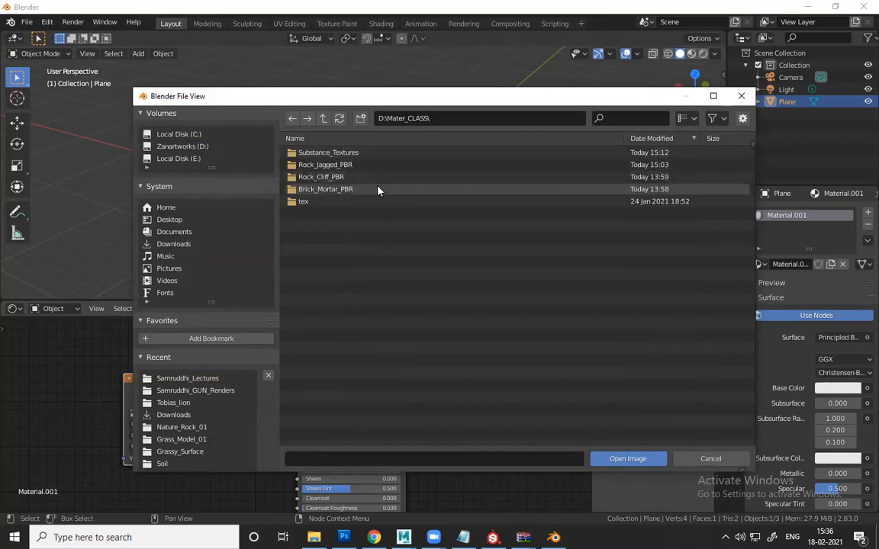
left_click(355, 190)
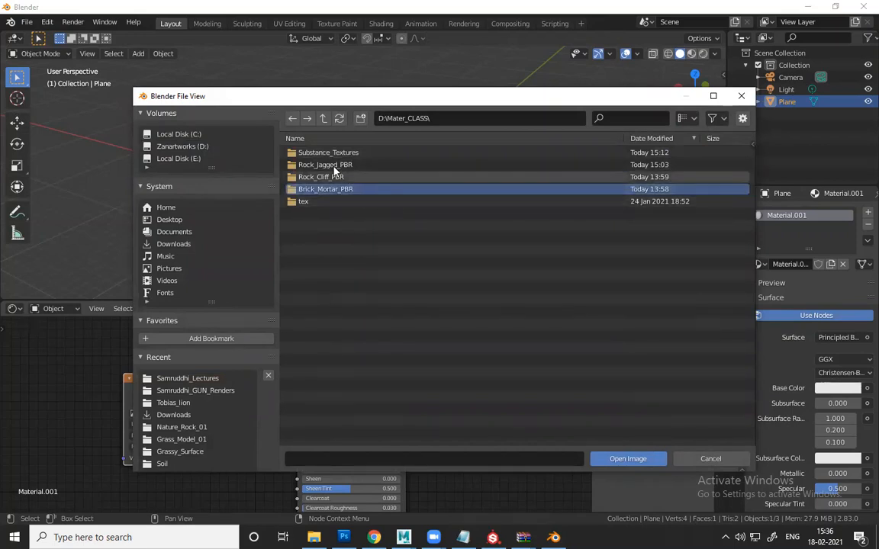
double_click(349, 177)
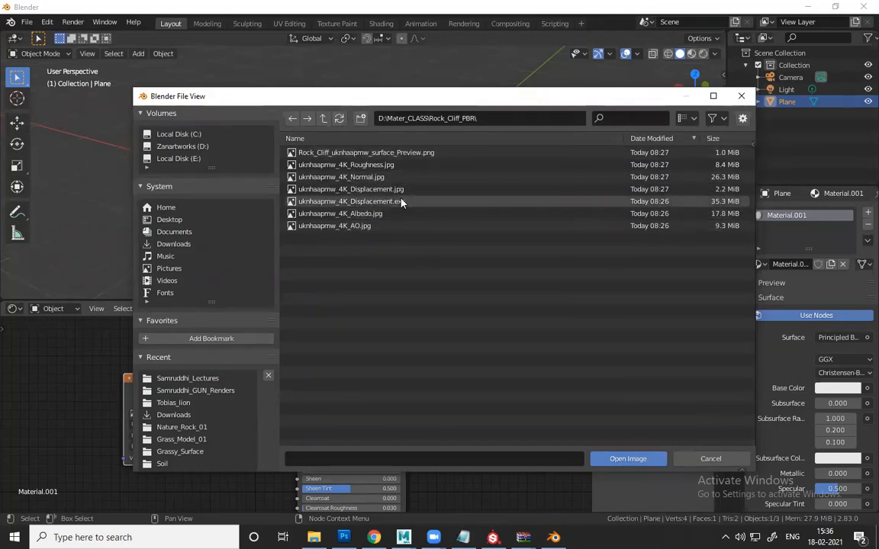
left_click(376, 214)
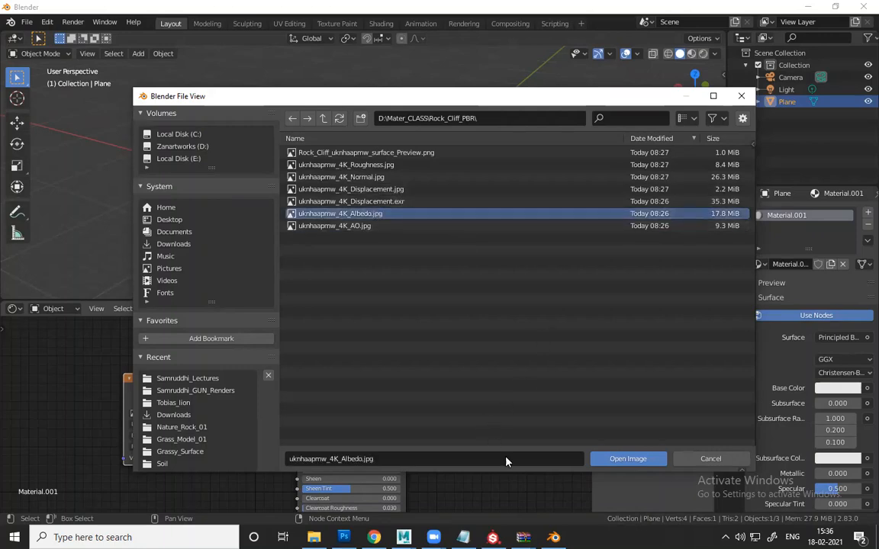
left_click(611, 462)
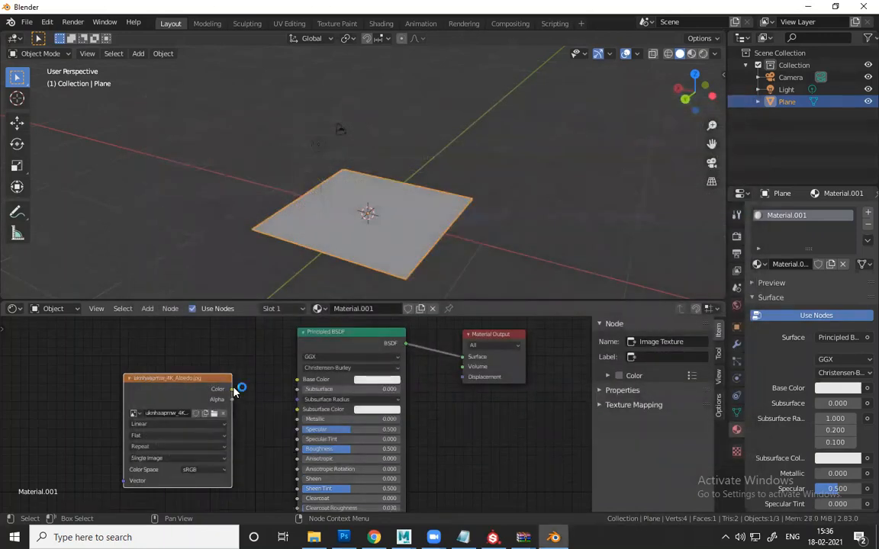
- Connect the albedo texture's Color output to the Base Color input of the Principled BSDF
scroll(232, 393, "up", 1)
left_click_drag(220, 383, 231, 389)
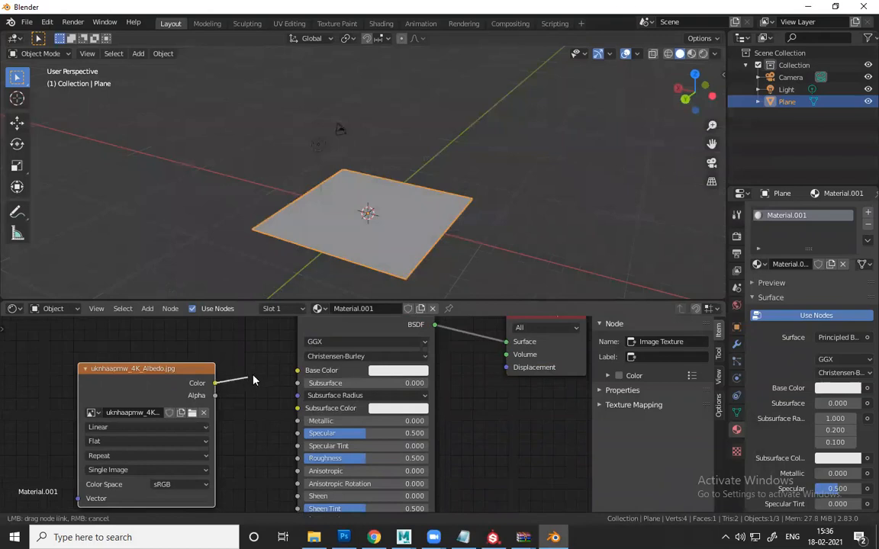
left_click_drag(298, 373, 298, 371)
- Switch the 3D viewport to Rendered shading to preview the textured plane
middle_click_drag(347, 233, 336, 194)
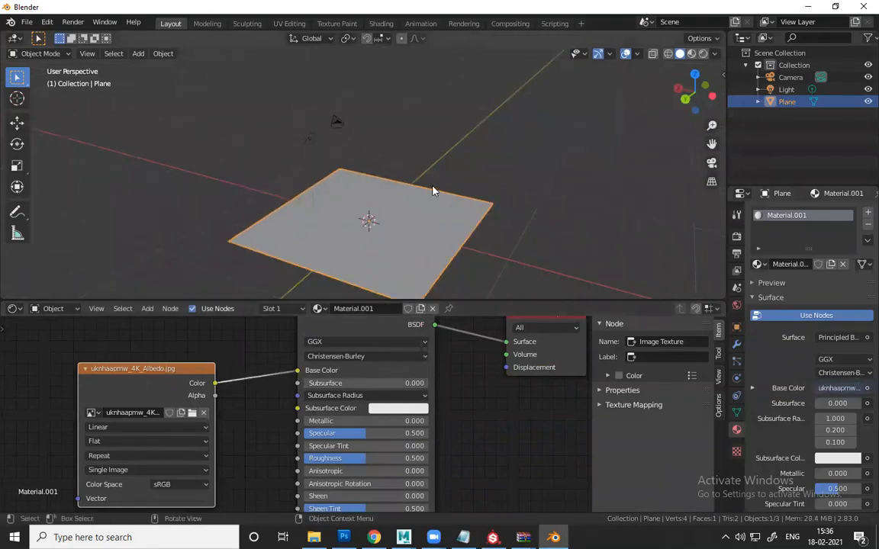
key("z")
left_click(437, 126)
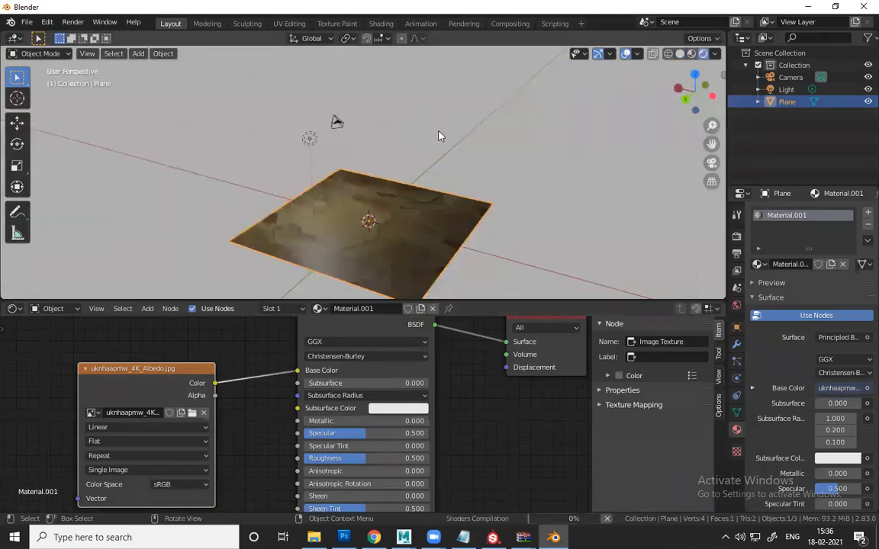
scroll(332, 229, "up", 3)
scroll(332, 230, "down", 3)
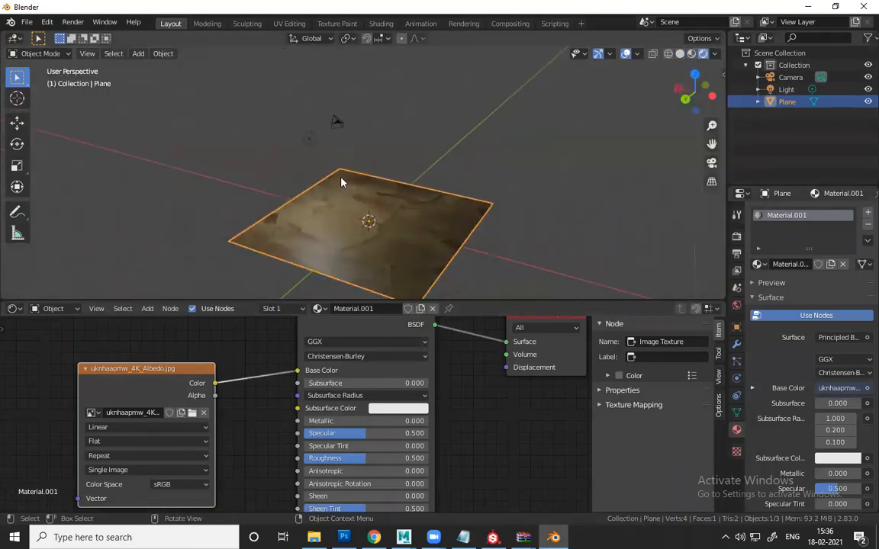
- Select the point light above the plane and rotate it freehand
left_click(311, 140)
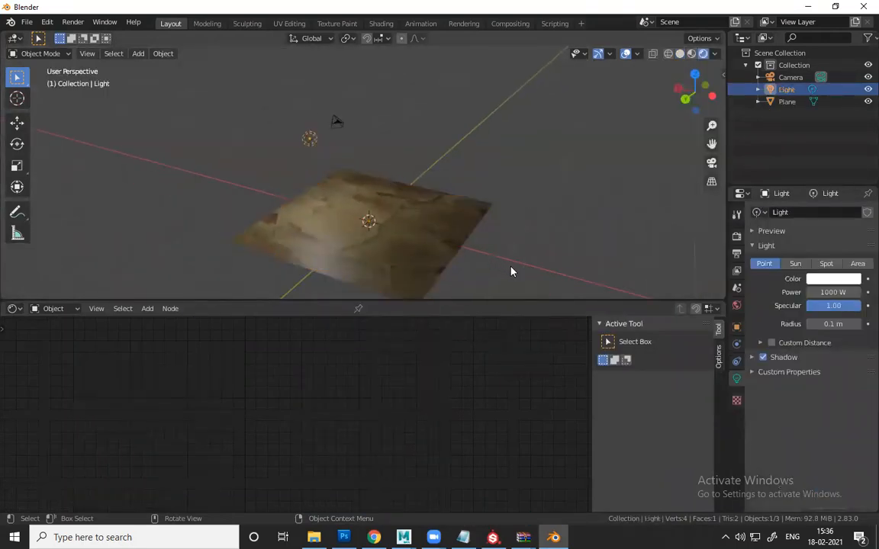
key("r")
left_click(526, 186)
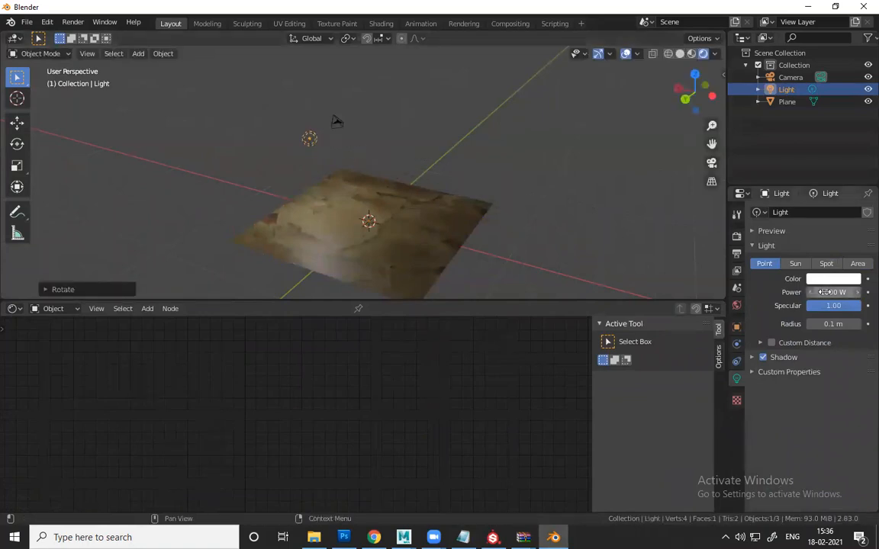
- Change the point light to a Sun light and set its strength to 3
left_click(795, 263)
left_click(833, 292)
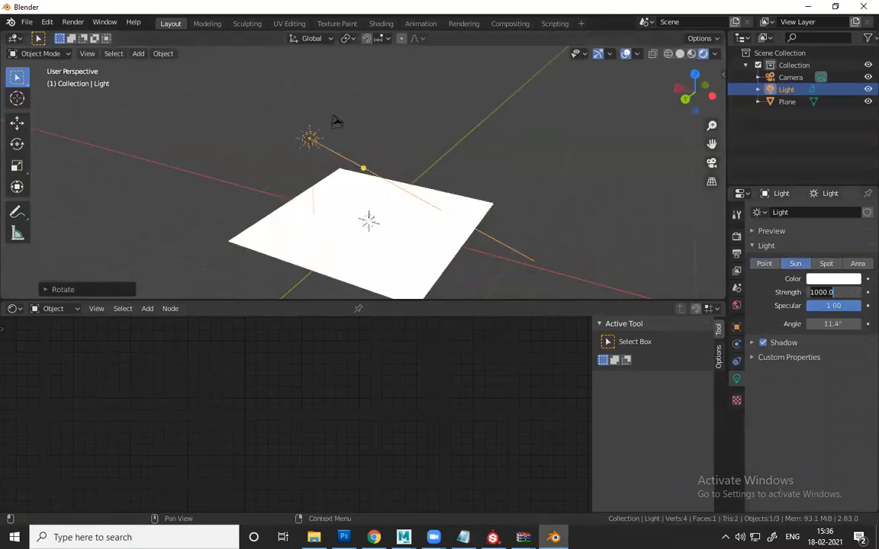
type("3")
key("Return")
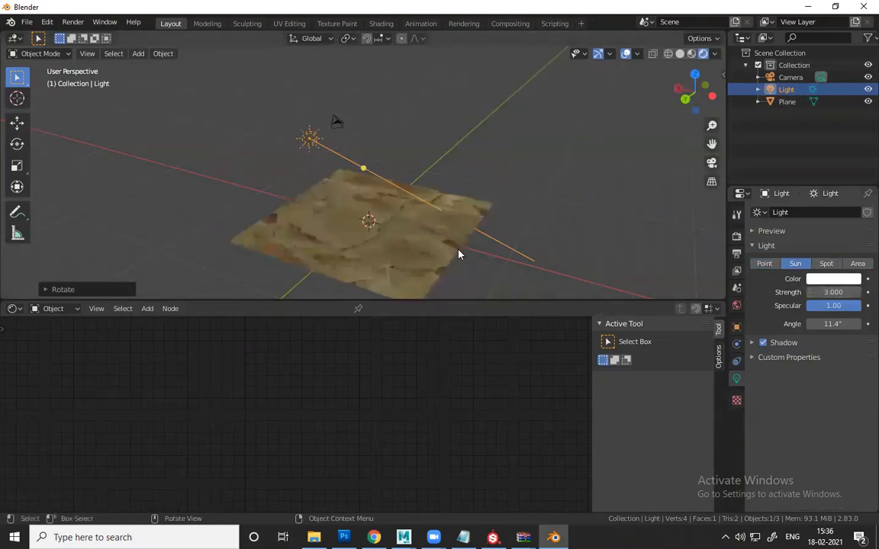
- Collapse the plane material's albedo texture node and add a new Image Texture node beneath it
middle_click_drag(459, 254, 404, 204)
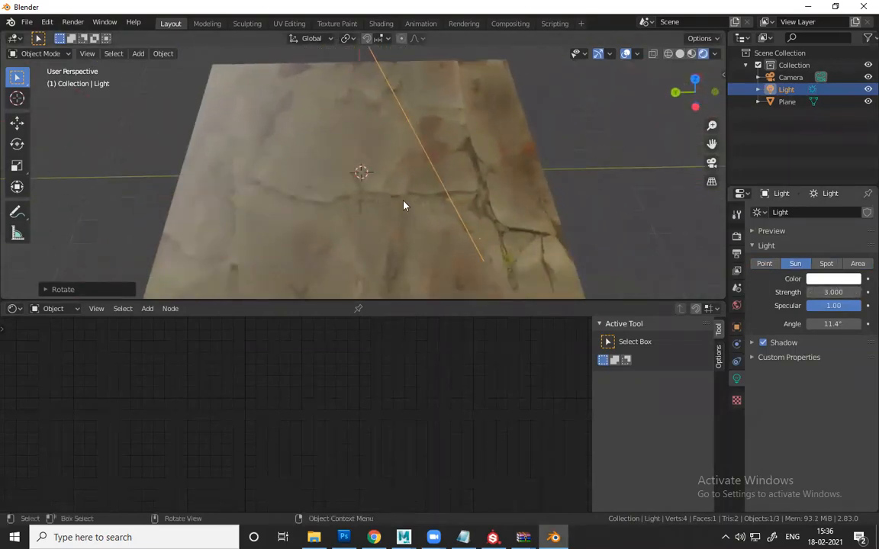
left_click(373, 212)
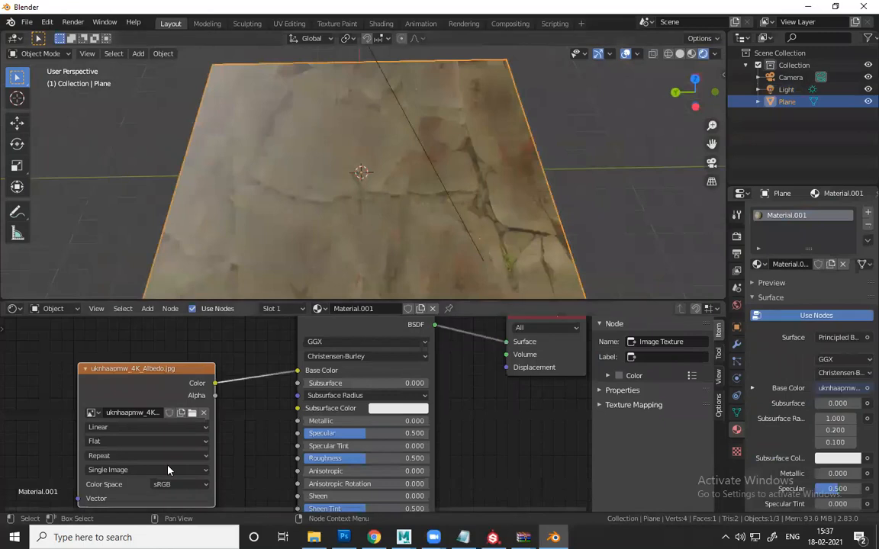
left_click(85, 370)
key("shift+a")
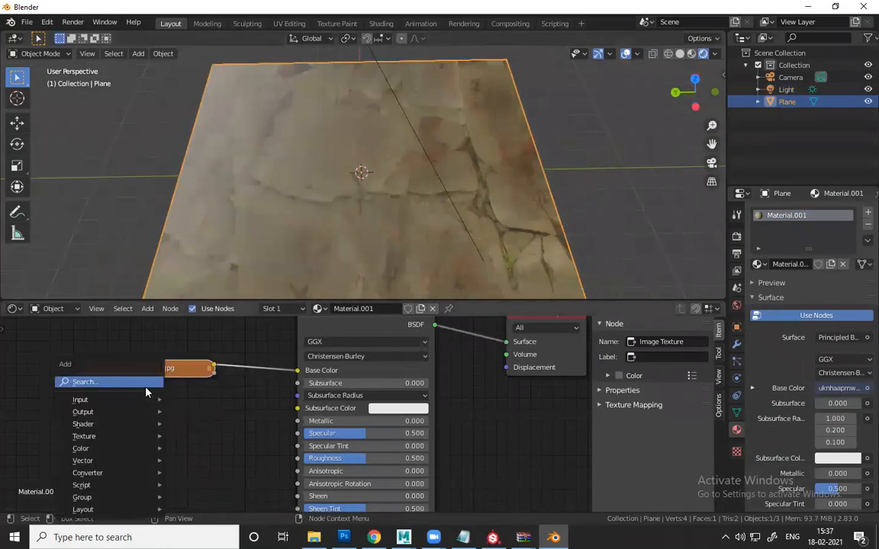
left_click(143, 383)
type("image")
key("Return")
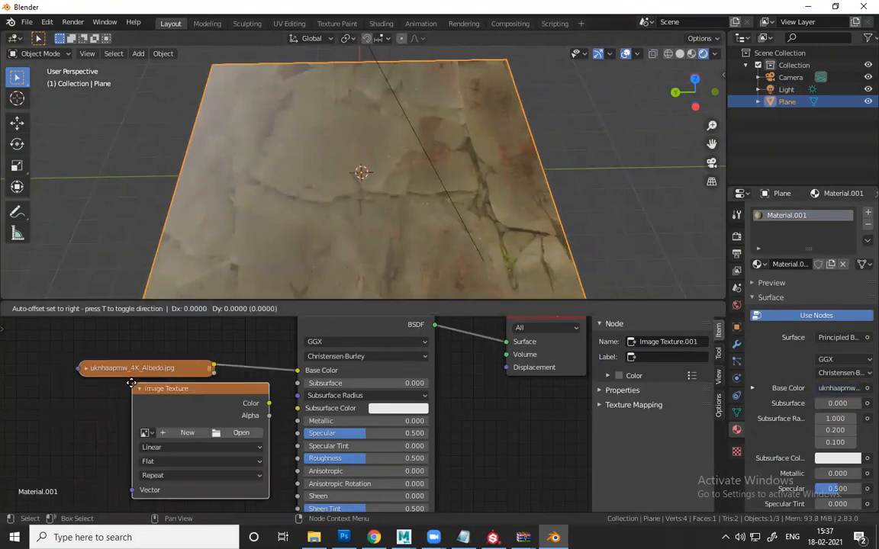
left_click(92, 399)
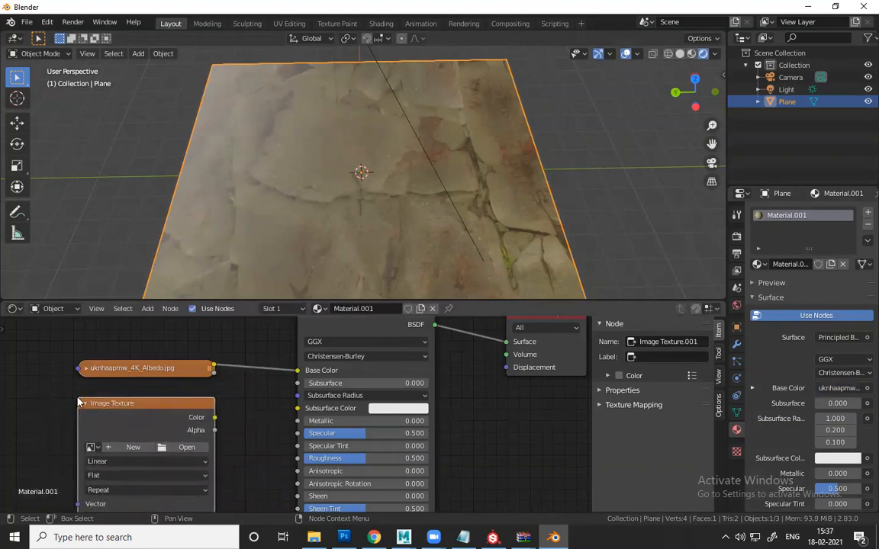
- Load uknhaapmw_4K_Roughness.jpg from the Rock_Cliff_PBR folder into the new Image Texture node
left_click(186, 447)
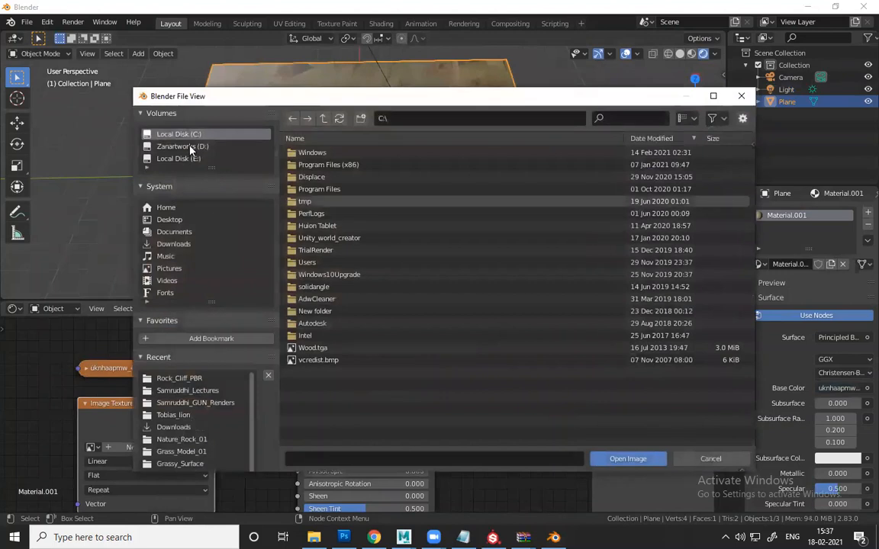
left_click(193, 379)
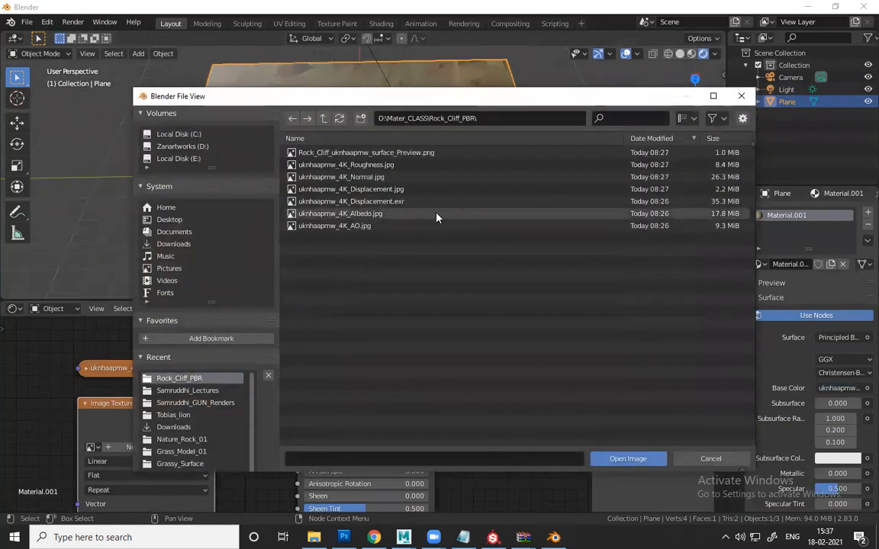
left_click(382, 165)
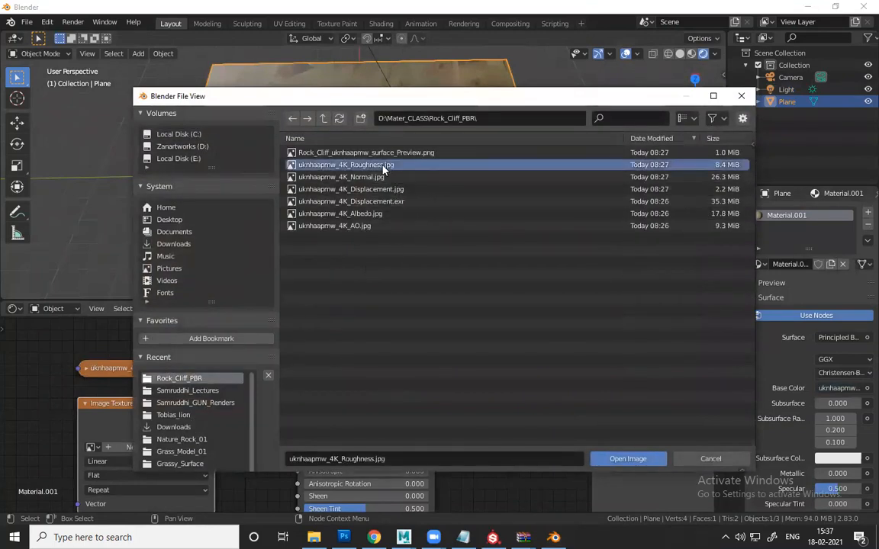
left_click(627, 459)
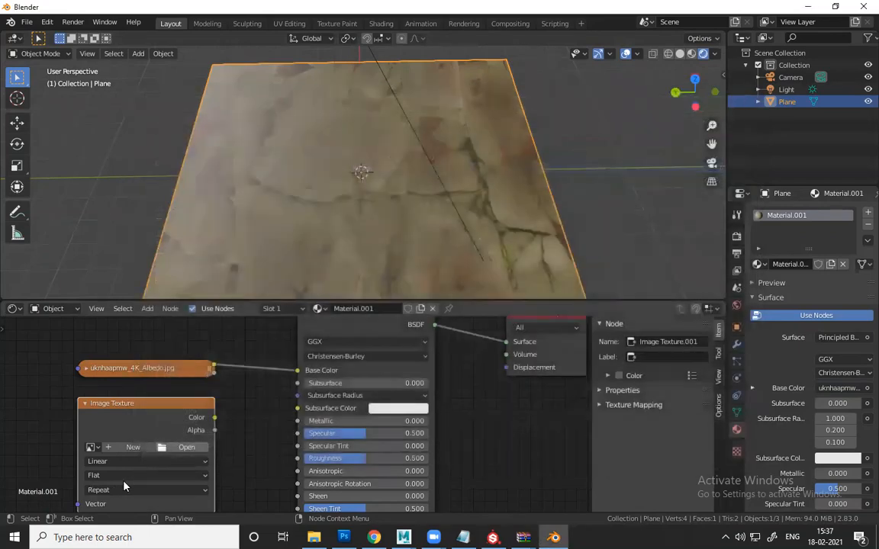
- Set the roughness texture's color space to Non-Color and connect its Color output to the shader's Roughness input
middle_click_drag(246, 442, 251, 404)
middle_click_drag(189, 492, 193, 488)
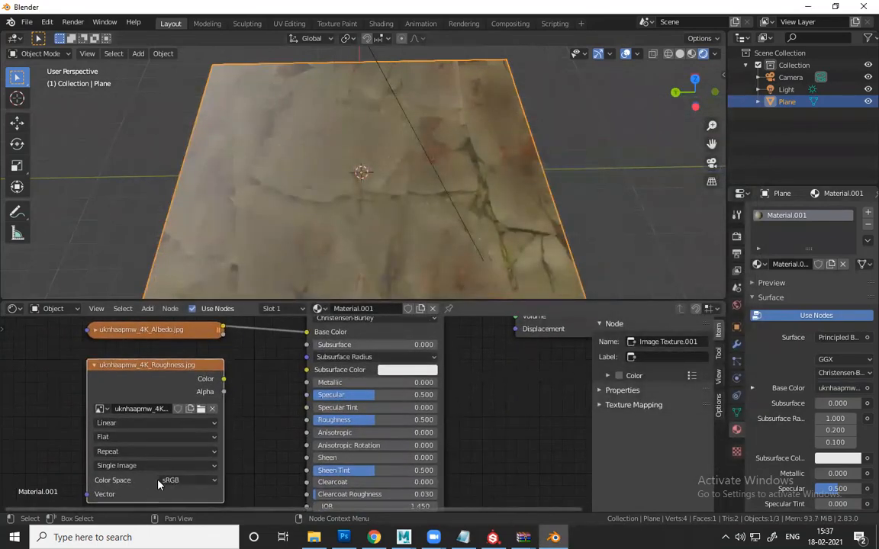
left_click(158, 481)
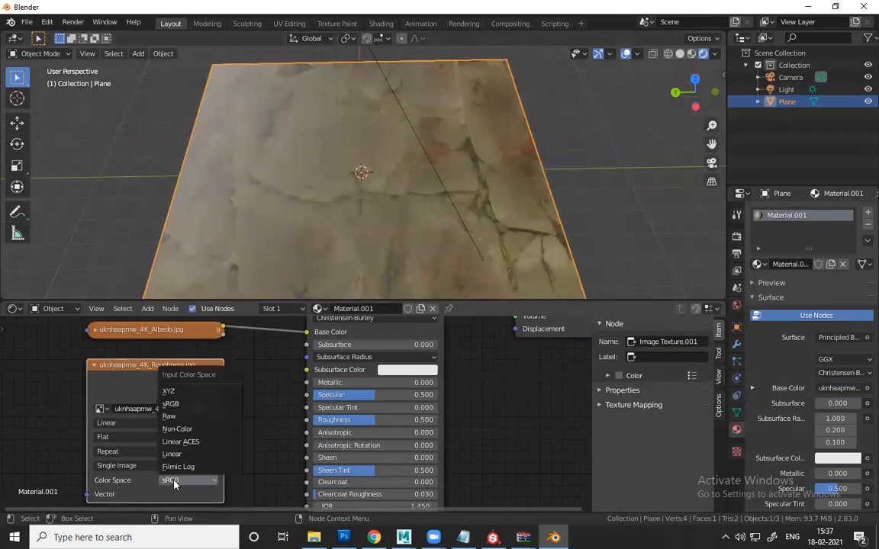
left_click(183, 430)
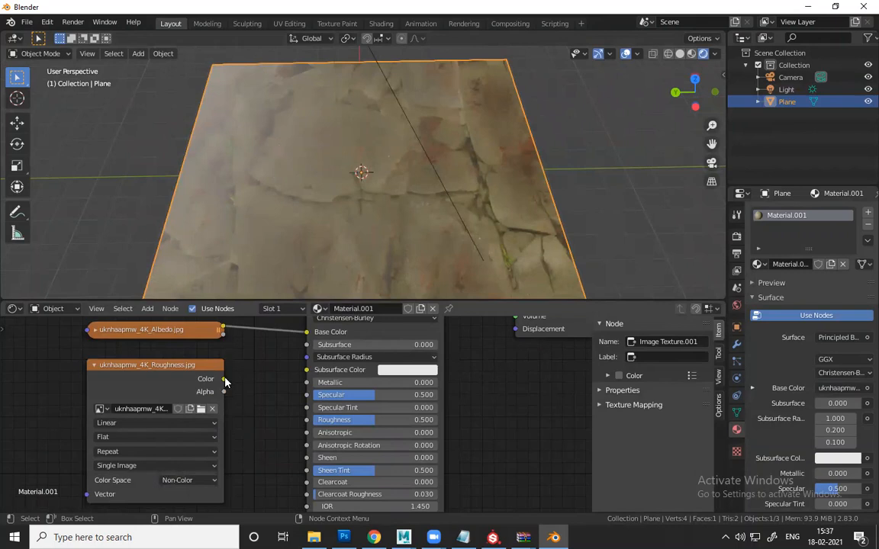
left_click_drag(225, 381, 229, 385)
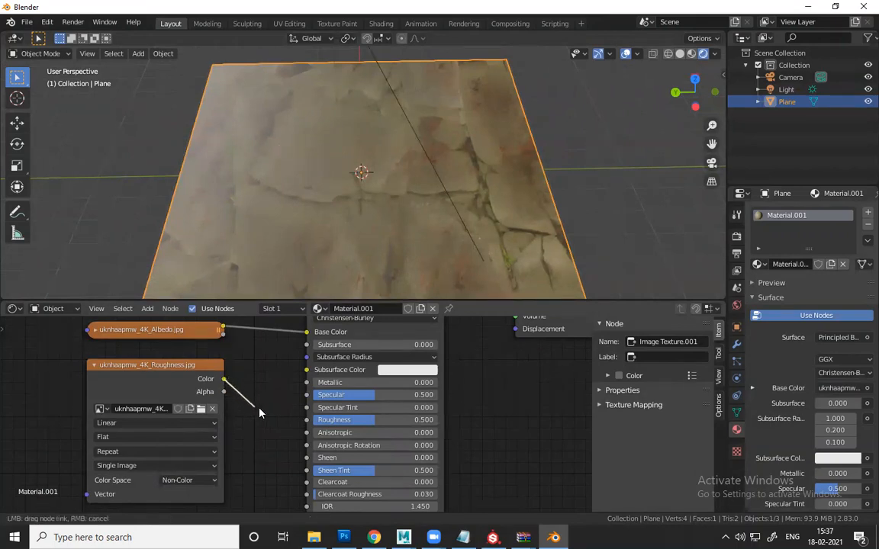
left_click_drag(288, 424, 306, 420)
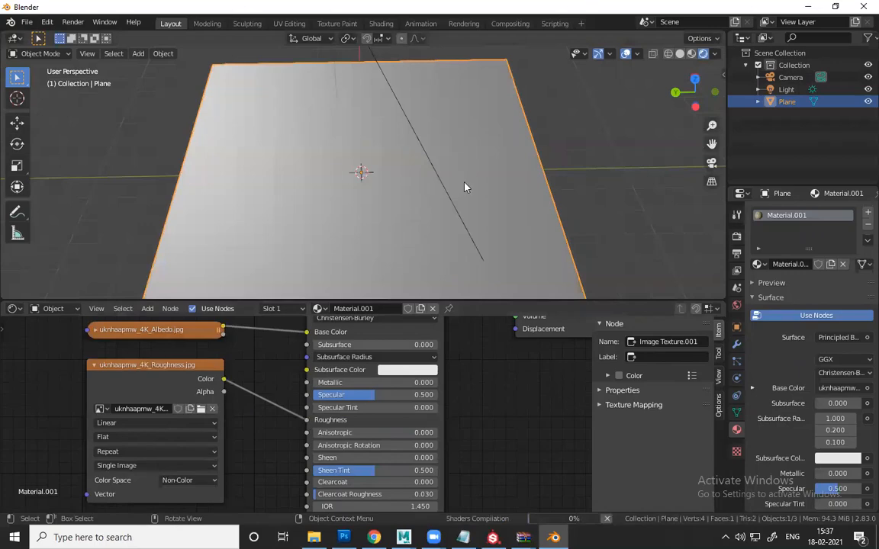
- Rotate the sun light to change the direction in which it hits the textured plane
middle_click_drag(465, 186, 471, 206)
scroll(471, 205, "down", 3)
left_click(386, 69)
middle_click_drag(404, 115, 403, 88)
key("r")
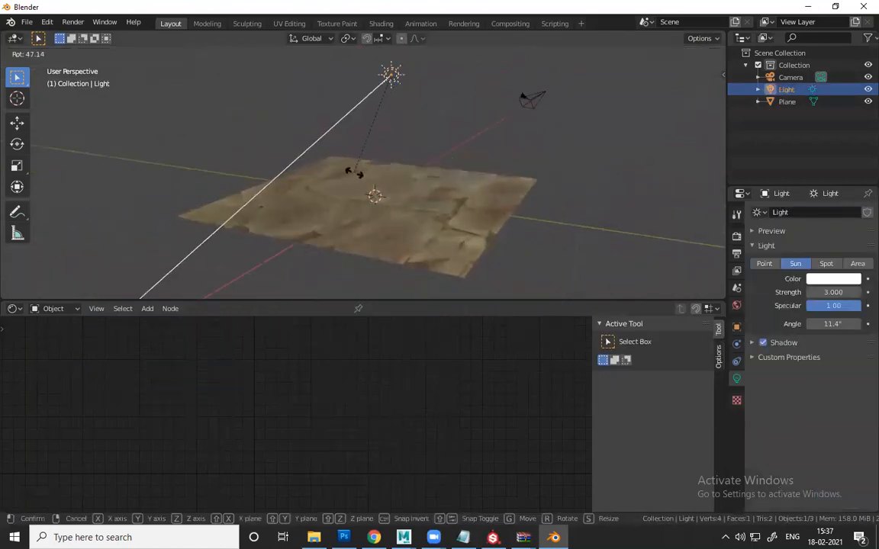
left_click(341, 219)
scroll(487, 269, "up", 4)
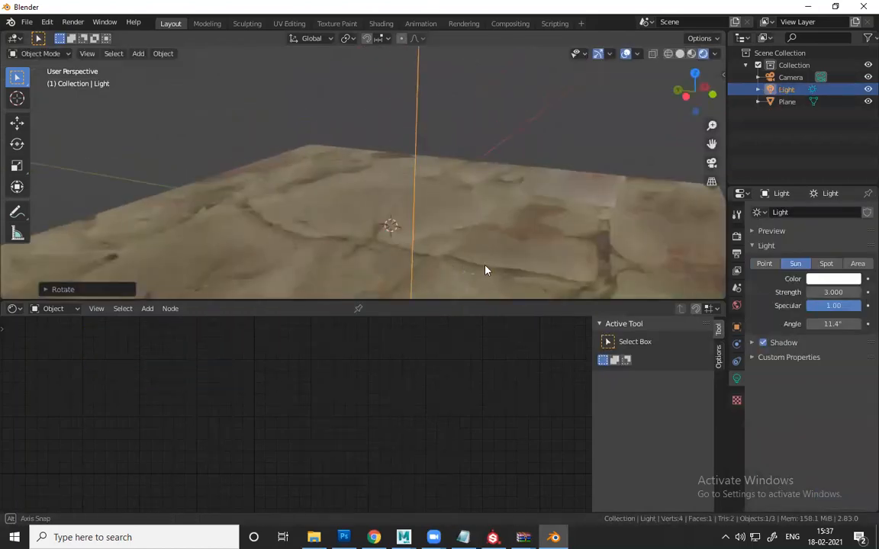
middle_click_drag(487, 269, 364, 285)
key("r")
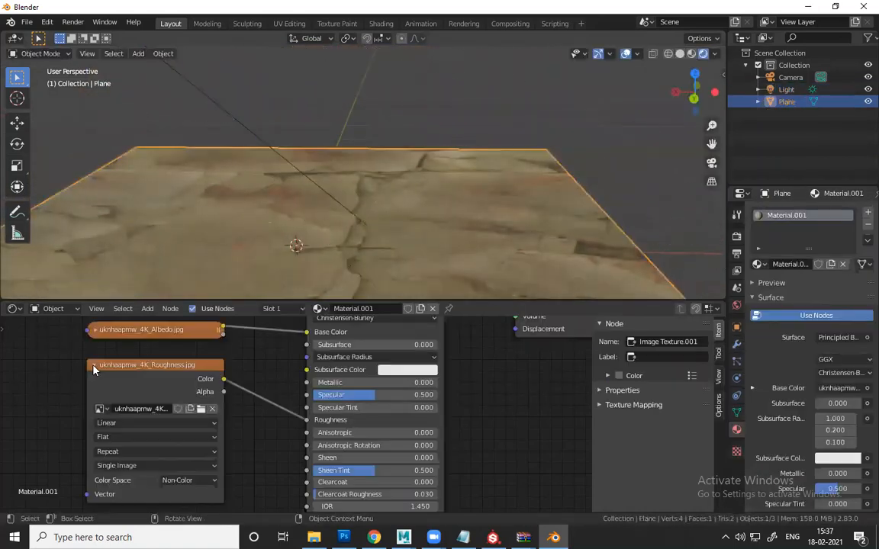
- Collapse the plane material's roughness texture node and add a Normal Map node below it
left_click(93, 365)
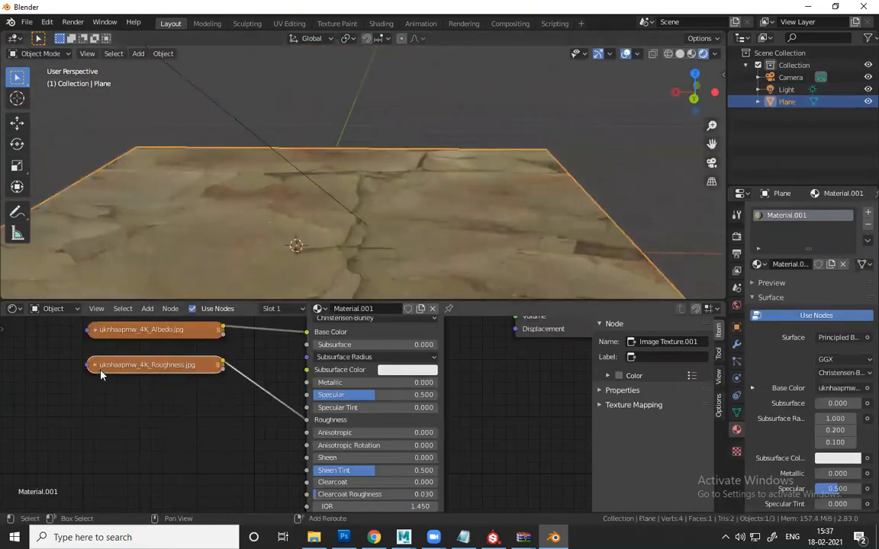
key("shift+a")
left_click(98, 372)
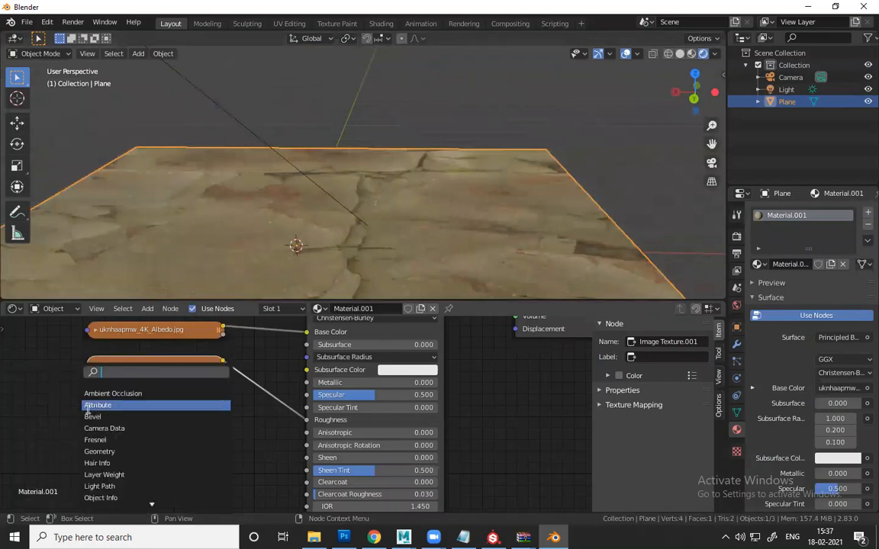
type("no")
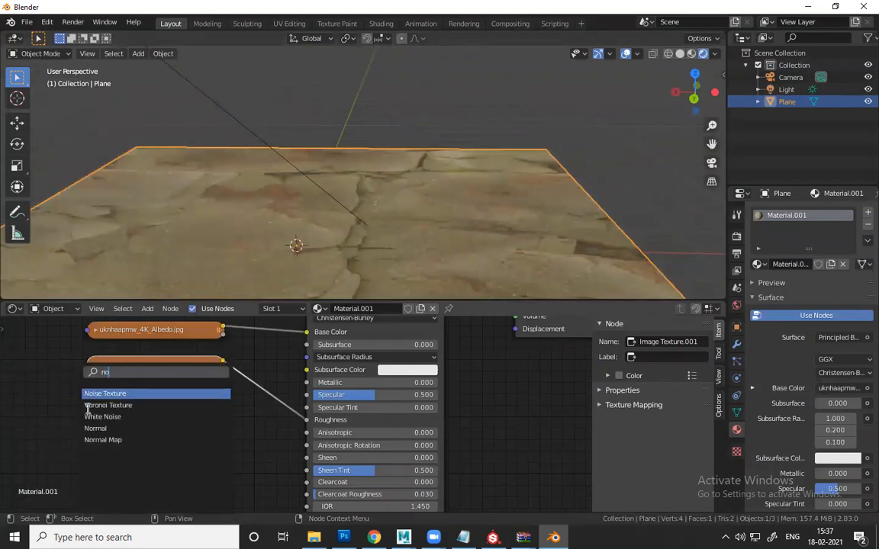
type("rm")
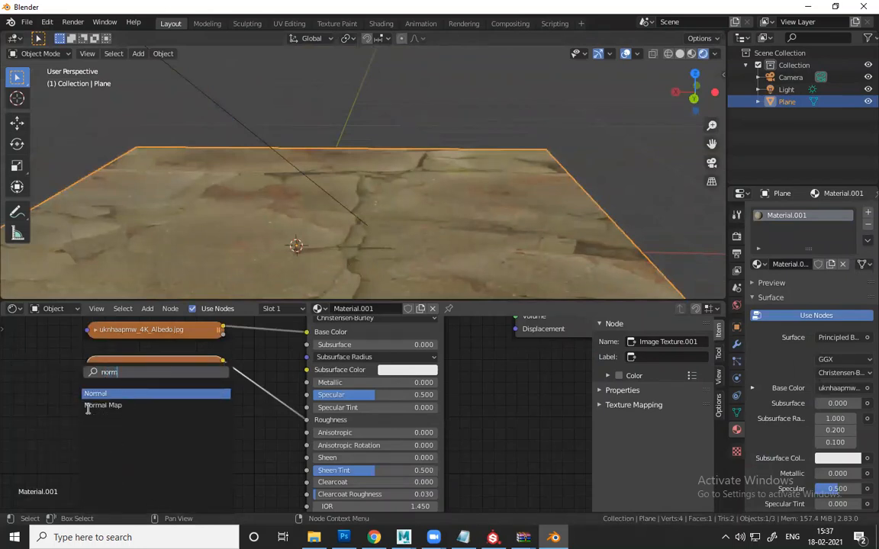
left_click(111, 405)
left_click(175, 444)
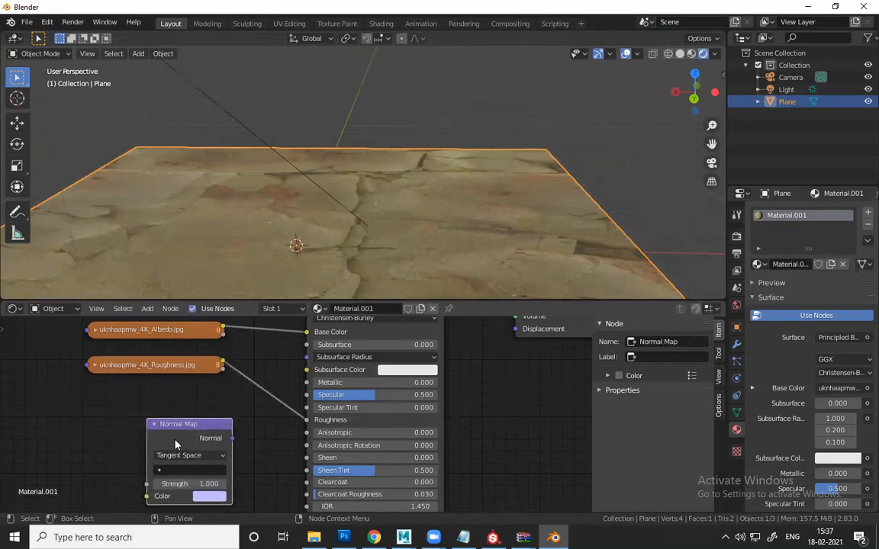
- Add an Image Texture node, link its Color to the Normal Map's Color, and link the Normal Map to the shader's Normal input
scroll(180, 444, "down", 3)
middle_click_drag(202, 427, 227, 394)
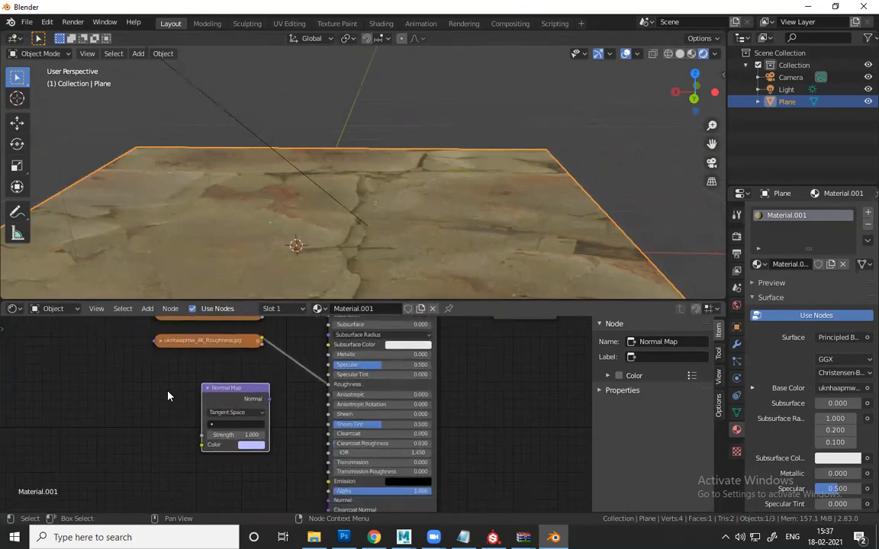
middle_click_drag(168, 396, 162, 382)
key("shift+a")
left_click(164, 385)
type("im")
key("Return")
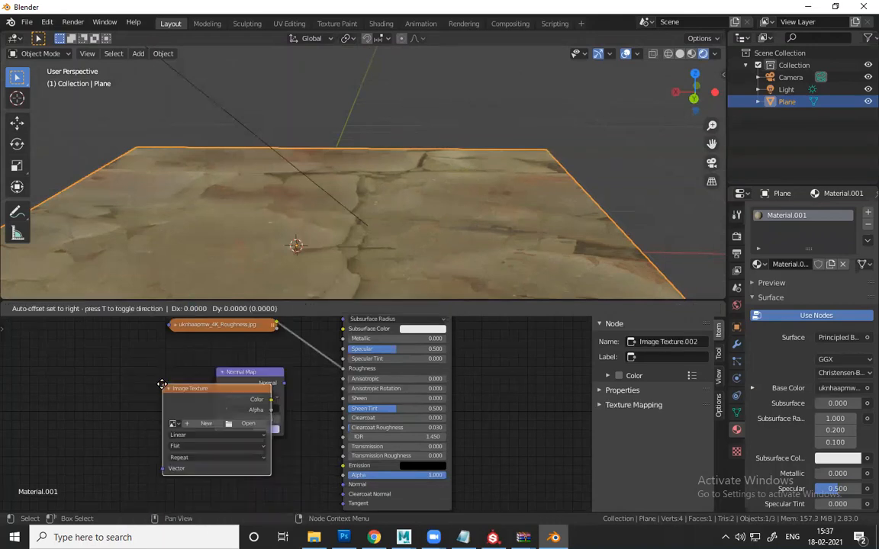
left_click(54, 389)
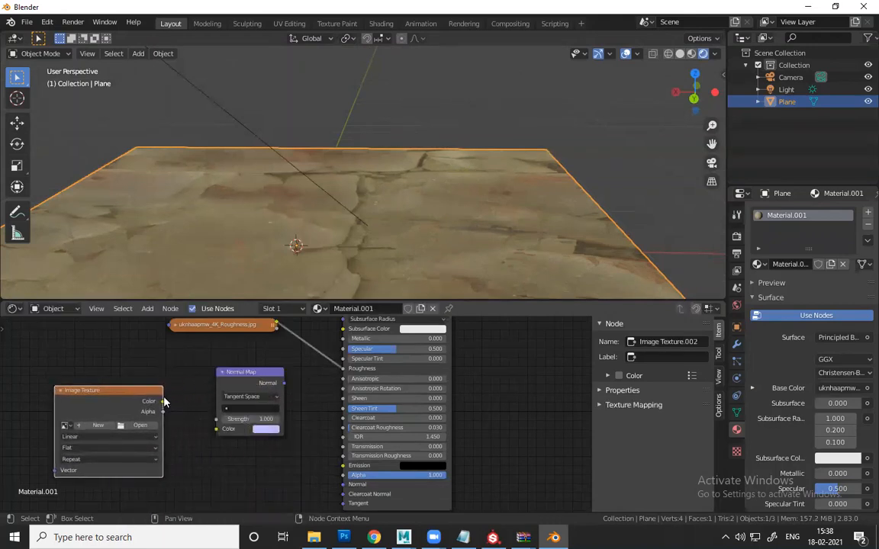
left_click_drag(162, 402, 215, 430)
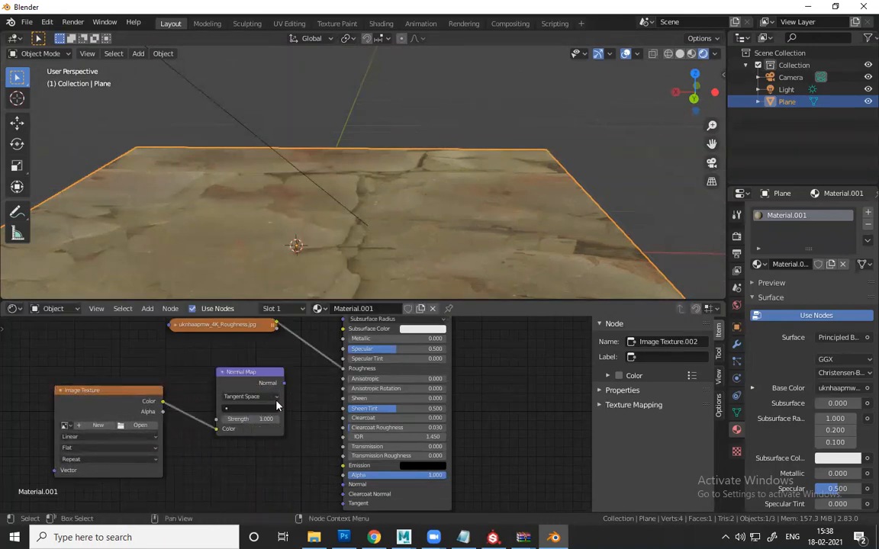
left_click_drag(283, 383, 343, 485)
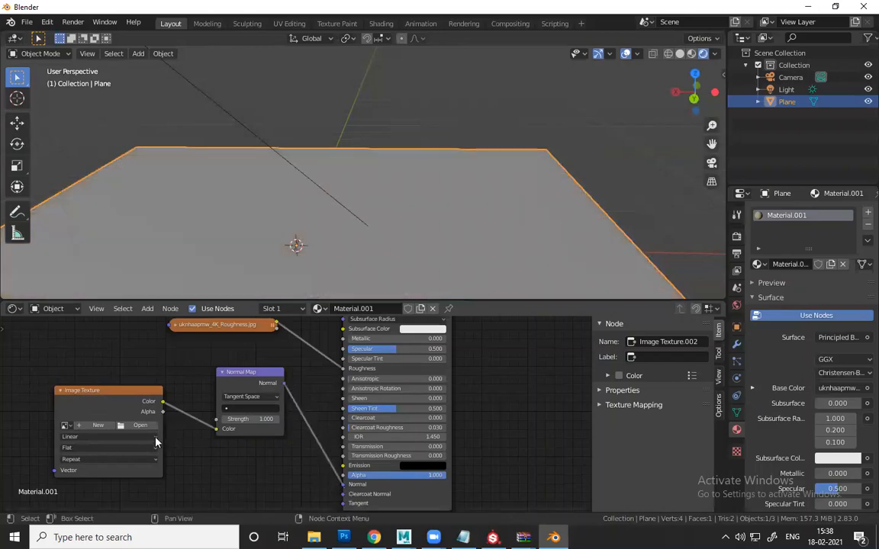
- Load uknhaapmw_4K_Normal.jpg from the Rock_Cliff_PBR folder into the unassigned Image Texture node and set its color space to Non-Color
left_click(147, 432)
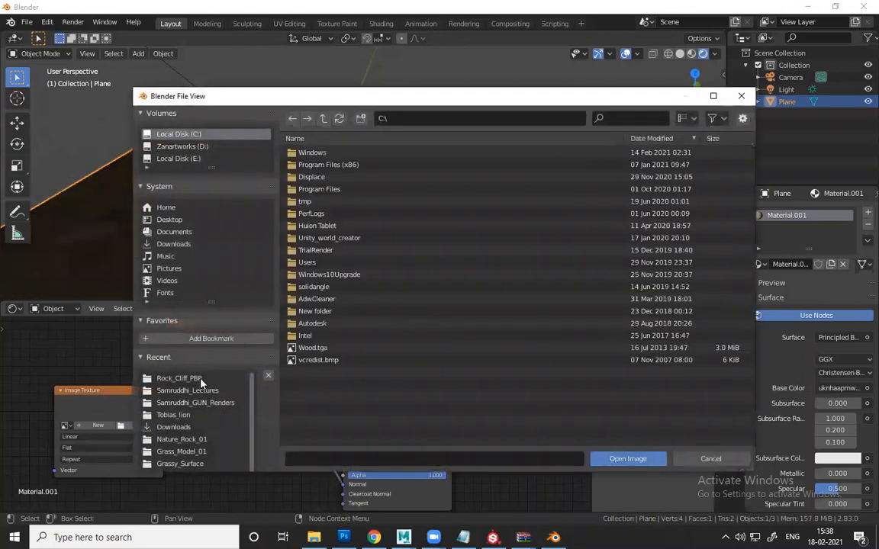
left_click(197, 379)
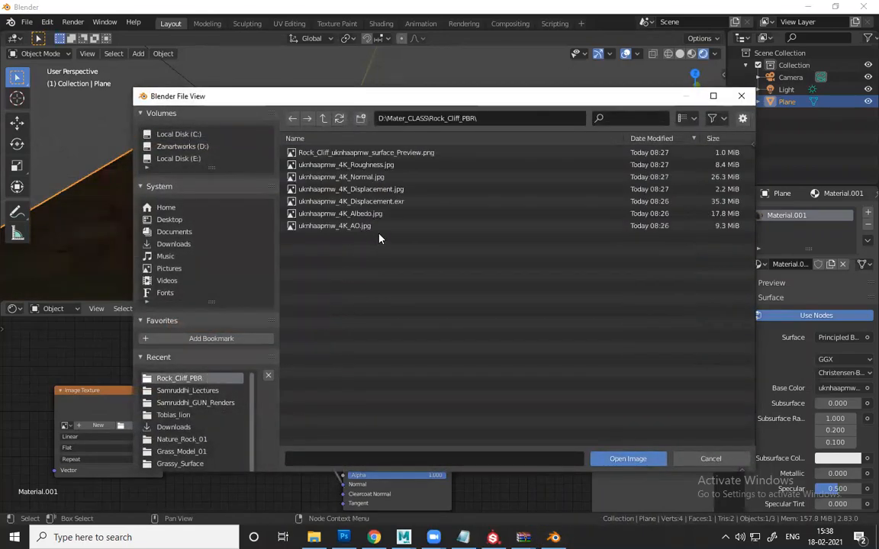
left_click(385, 177)
left_click(627, 460)
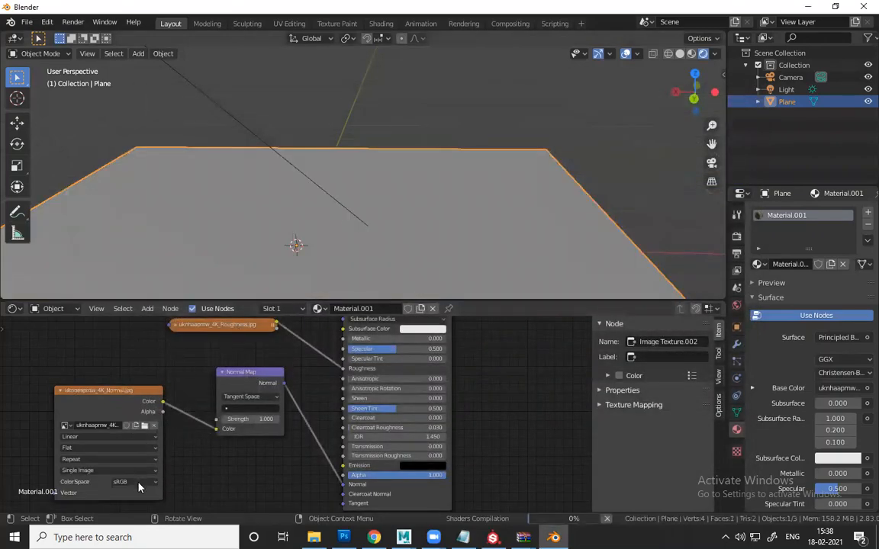
left_click(139, 484)
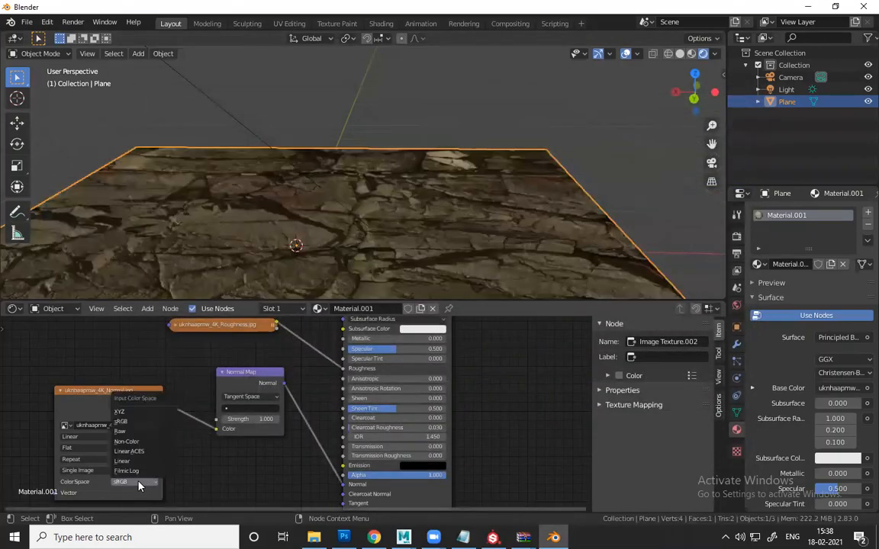
left_click(127, 441)
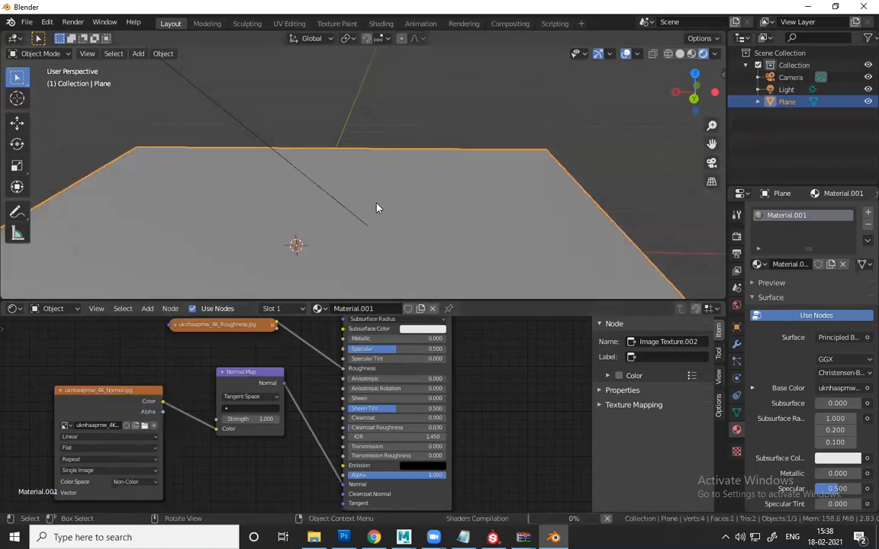
middle_click_drag(373, 186, 423, 86)
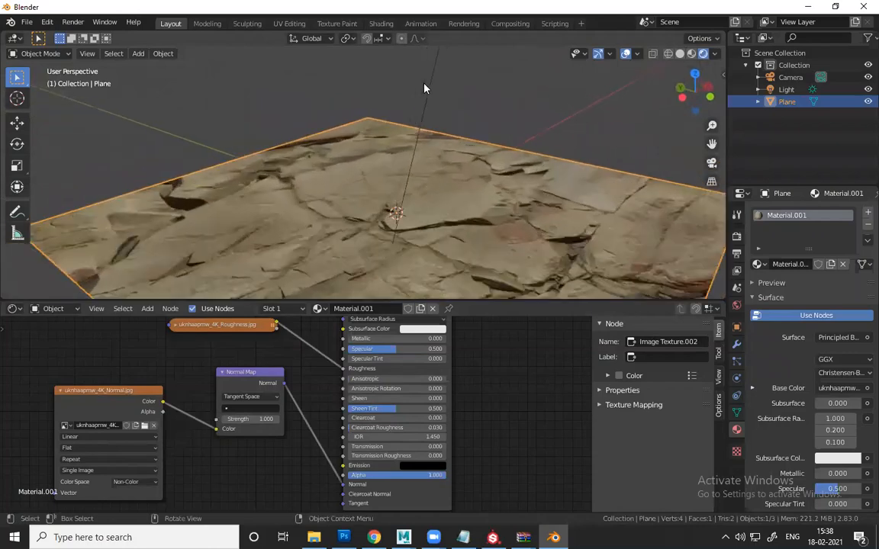
- Select the sun light and rotate it several times to vary the direction in which it grazes the normal-mapped rock plane
left_click(427, 114)
key("r")
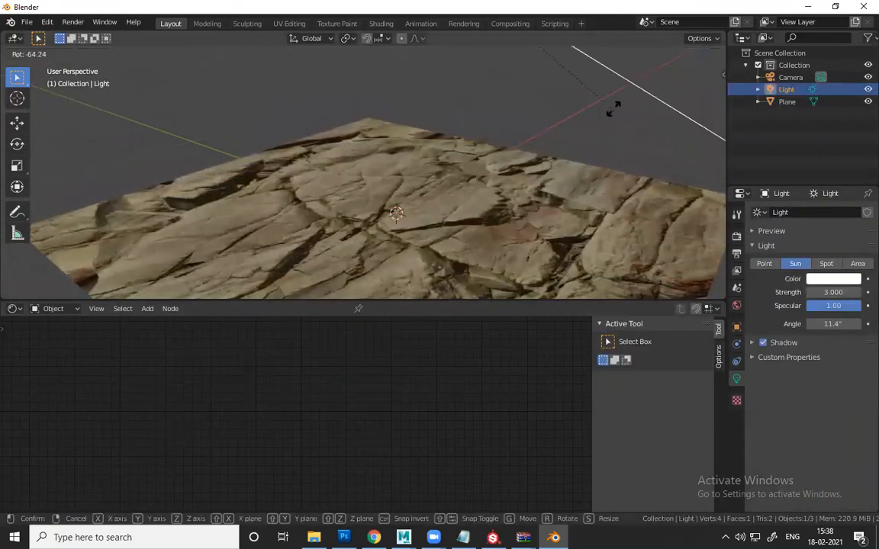
left_click(574, 141)
middle_click_drag(523, 212, 519, 180)
scroll(519, 179, "down", 1)
key("r")
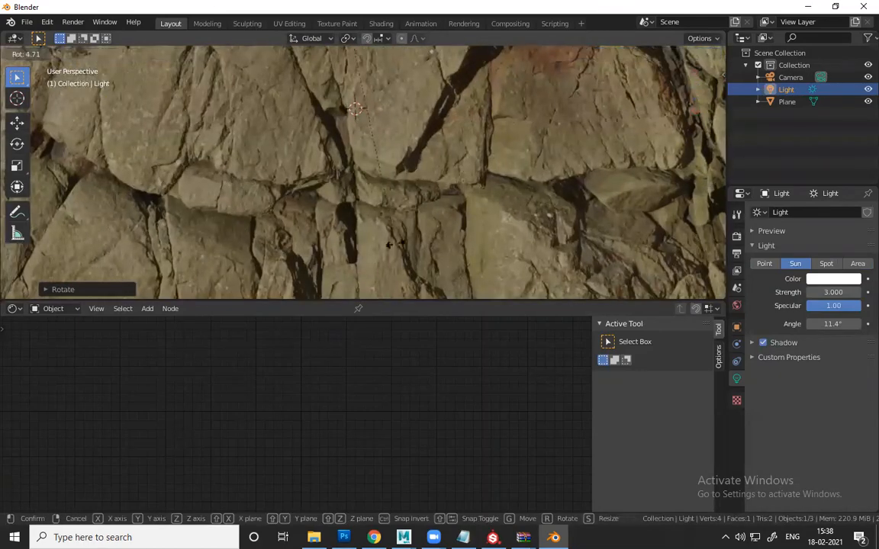
left_click(362, 223)
scroll(367, 220, "down", 2)
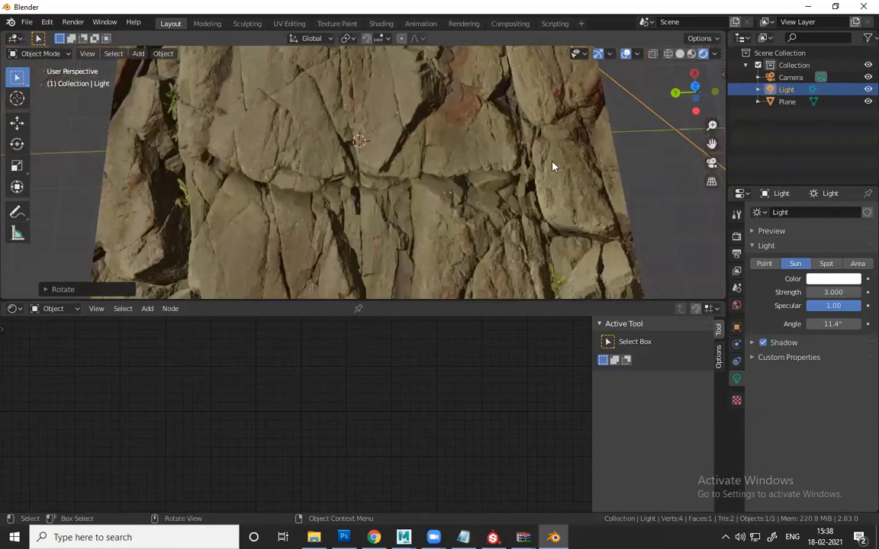
scroll(553, 166, "down", 3)
middle_click_drag(502, 206, 566, 201)
key("r")
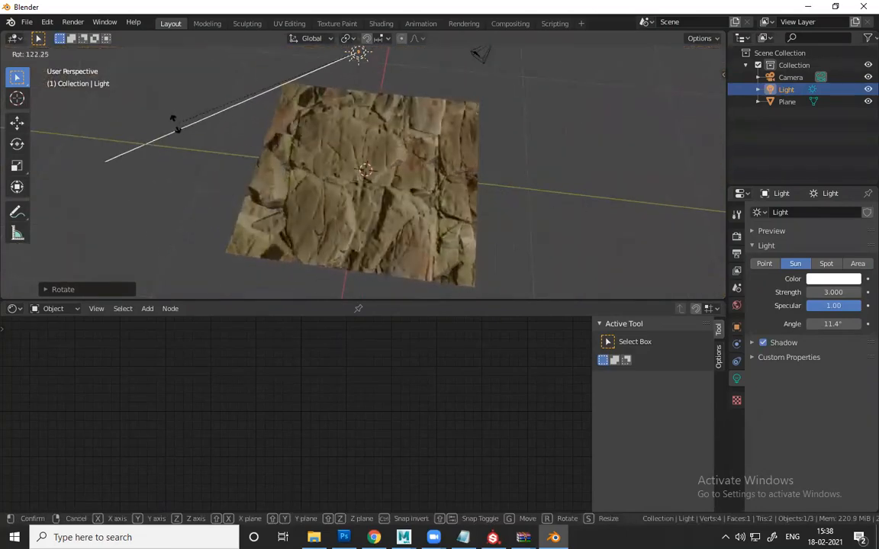
left_click(290, 186)
scroll(299, 206, "up", 5)
mouse_move(310, 218)
middle_mouse_down()
mouse_move(330, 247)
mouse_move(326, 225)
middle_mouse_up()
scroll(326, 225, "up", 3)
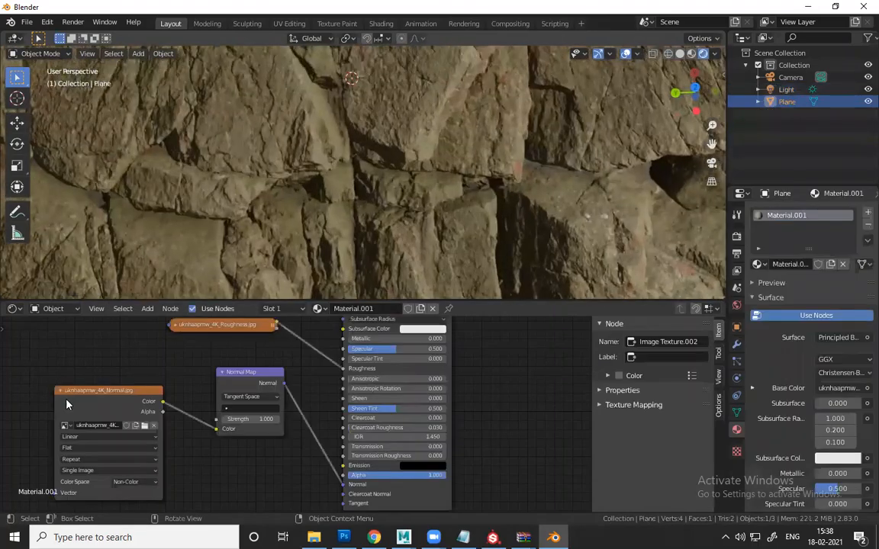
- Collapse the plane material's normal texture node and add a Bump node below the Normal Map node
left_click(61, 390)
key("shift+a")
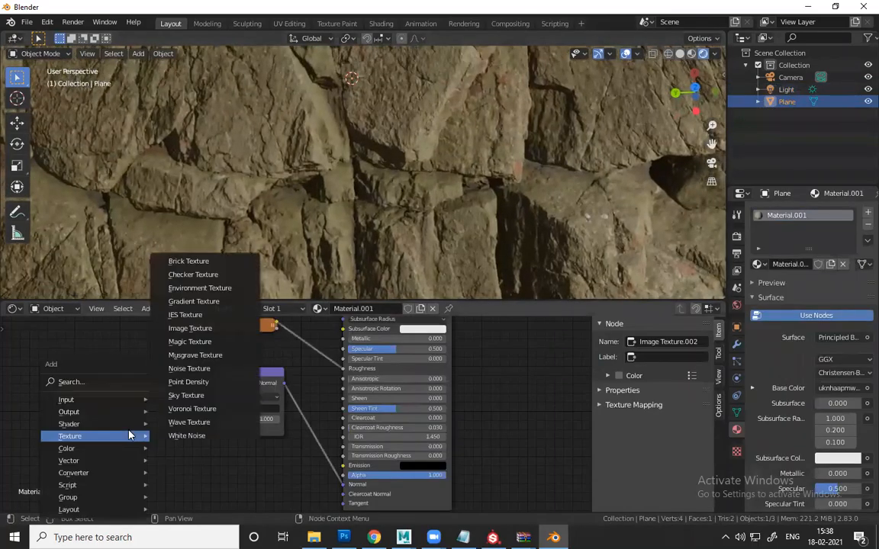
left_click(88, 383)
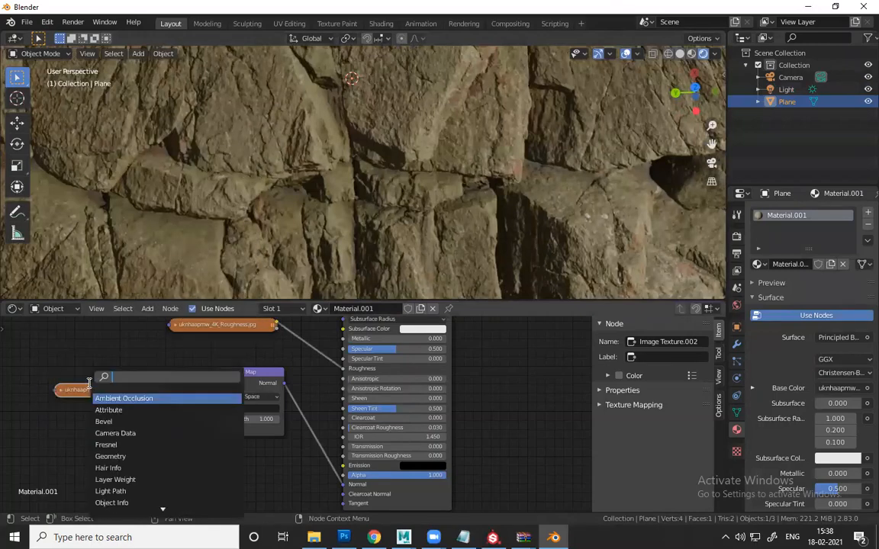
type("bump")
key("Return")
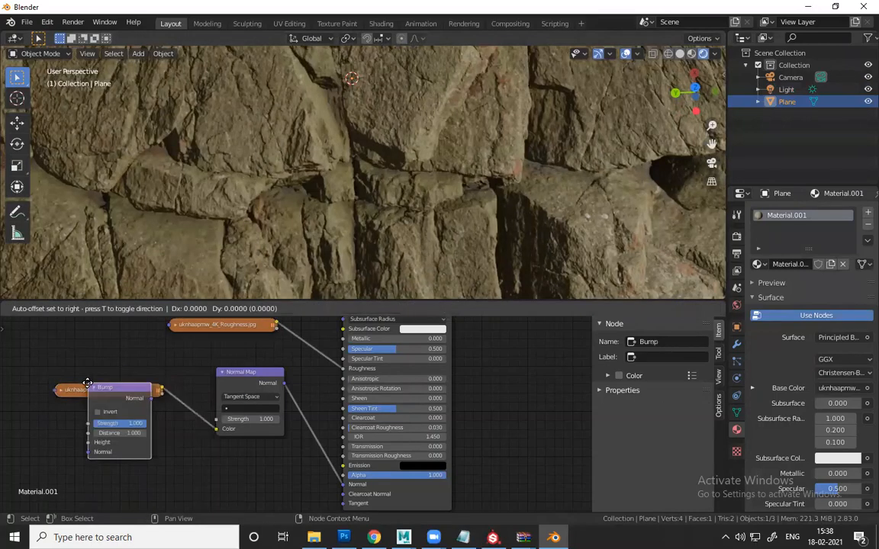
left_click(122, 436)
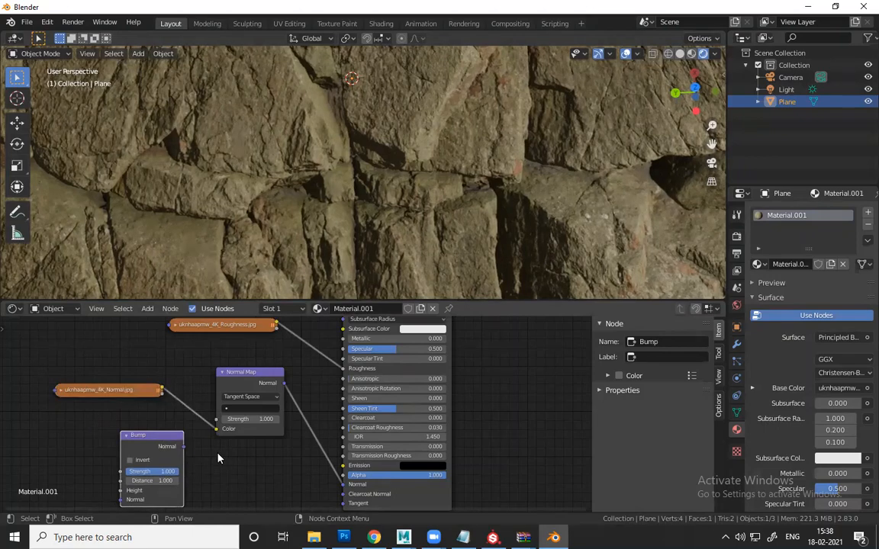
left_click_drag(158, 441, 217, 463)
- Detach the Normal Map from the shader, place the Bump node between them, and link the Normal Map's Normal to the Bump's Normal input
left_click_drag(115, 395, 83, 396)
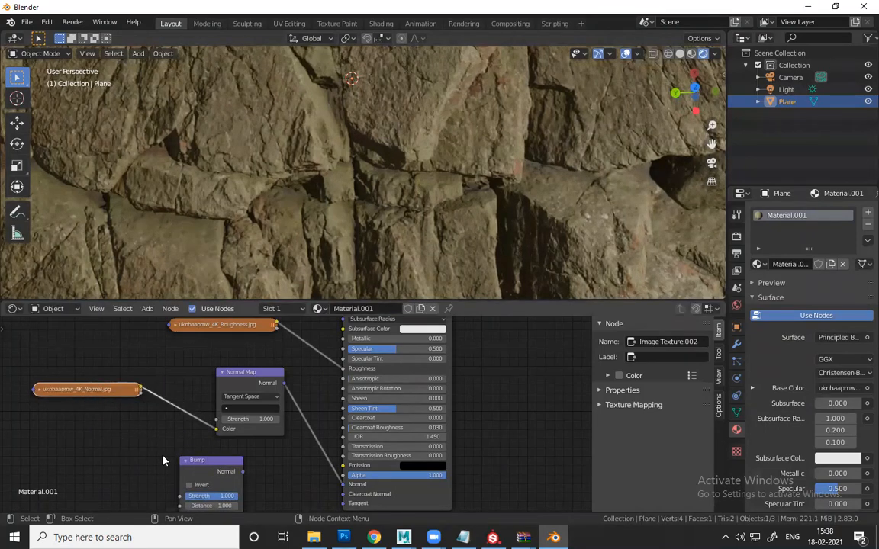
left_click_drag(223, 372, 187, 371)
left_click_drag(63, 388, 2, 384)
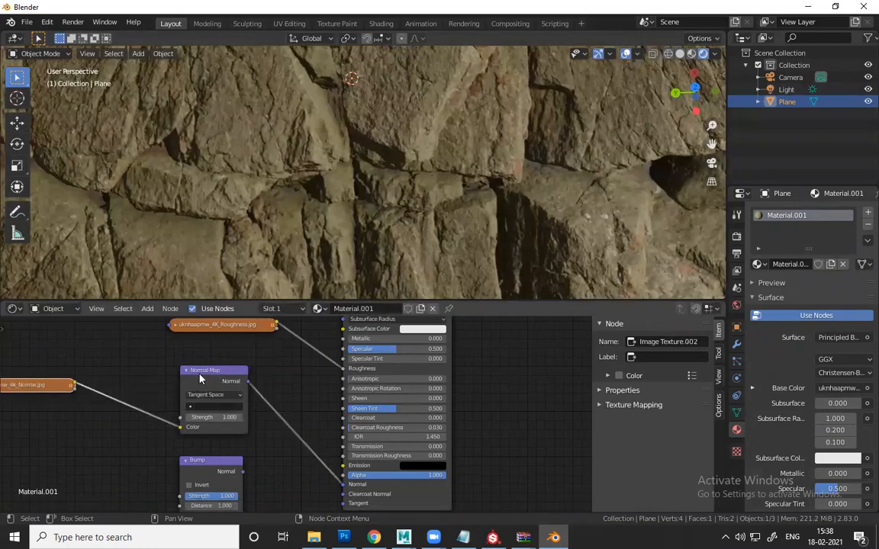
left_click_drag(200, 379, 133, 381)
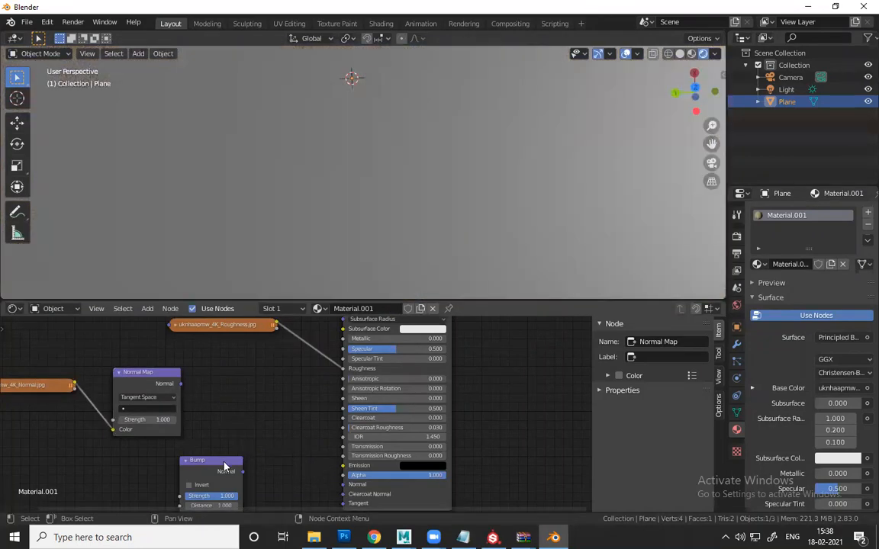
left_click_drag(224, 462, 270, 396)
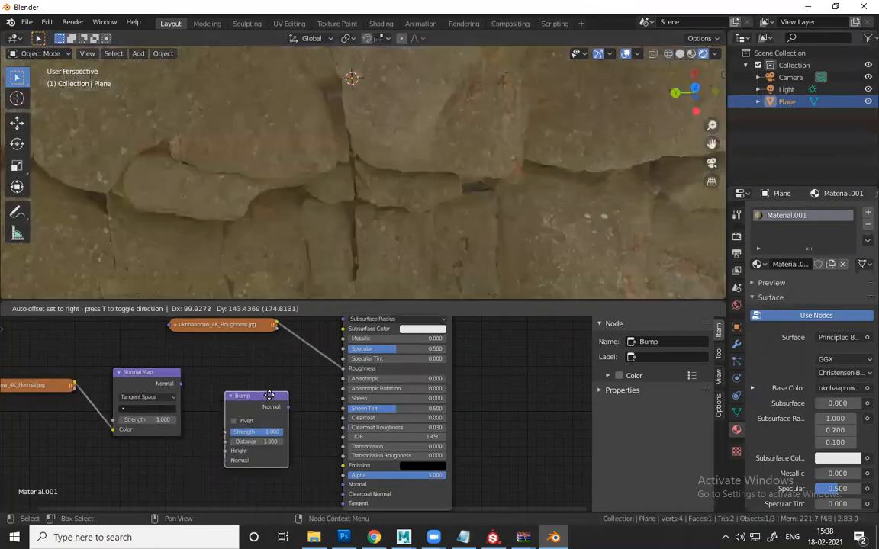
left_click_drag(180, 383, 242, 464)
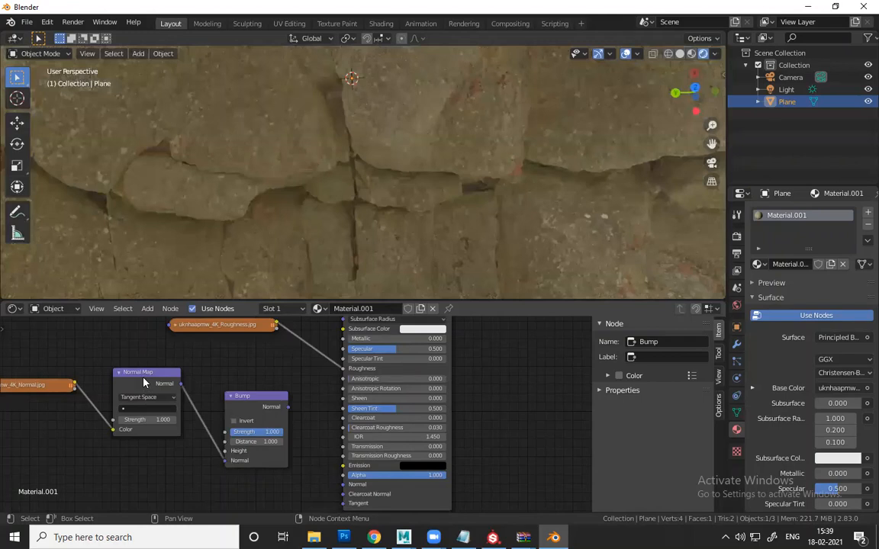
- Lower the Normal Map and normal texture nodes and add an Image Texture node above them
left_click_drag(144, 382, 142, 441)
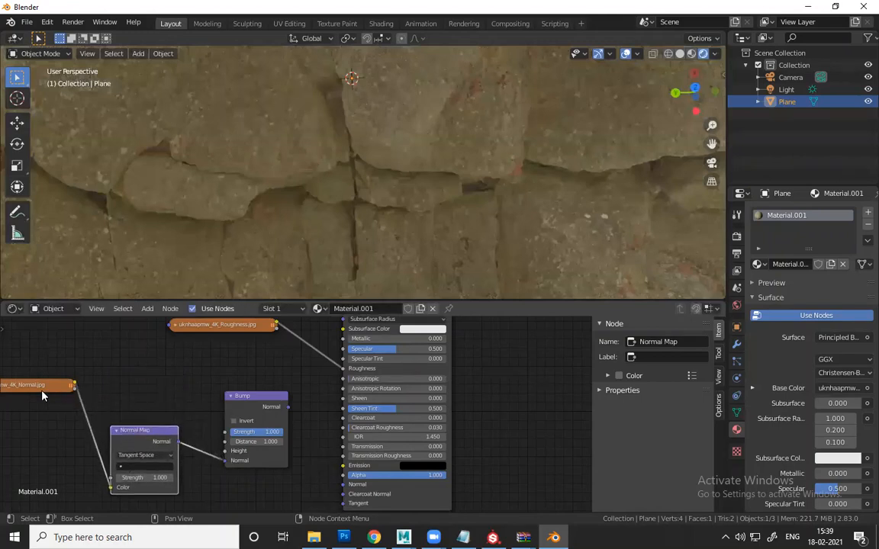
left_click_drag(42, 396, 38, 505)
key("shift+a")
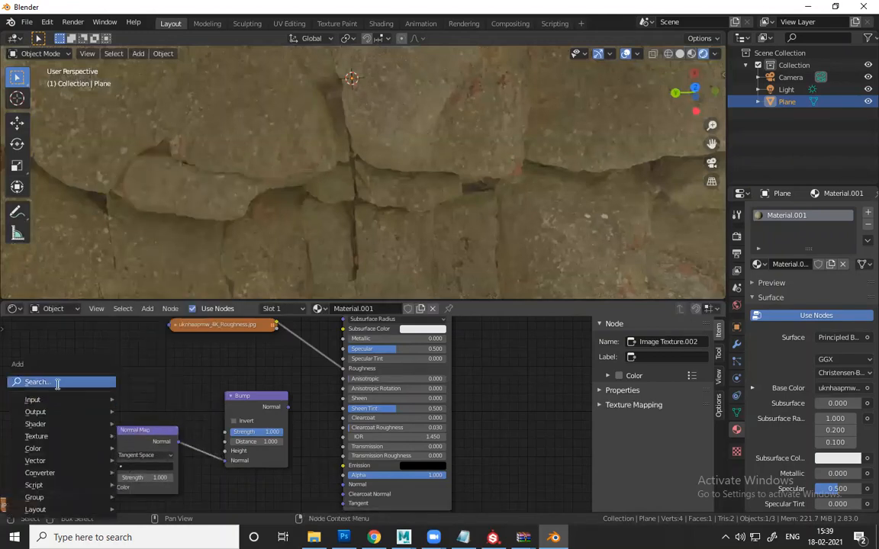
left_click(57, 382)
type("image")
key("Return")
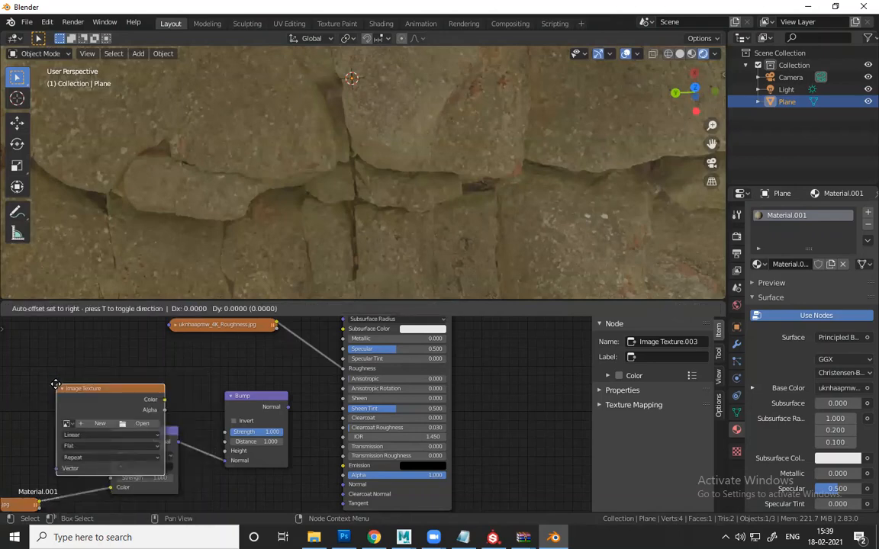
left_click(4, 341)
- Load uknhaapmw_4K_Displacement.jpg from the Rock_Cliff_PBR folder into the new Image Texture node and set its color space to Raw
left_click(89, 381)
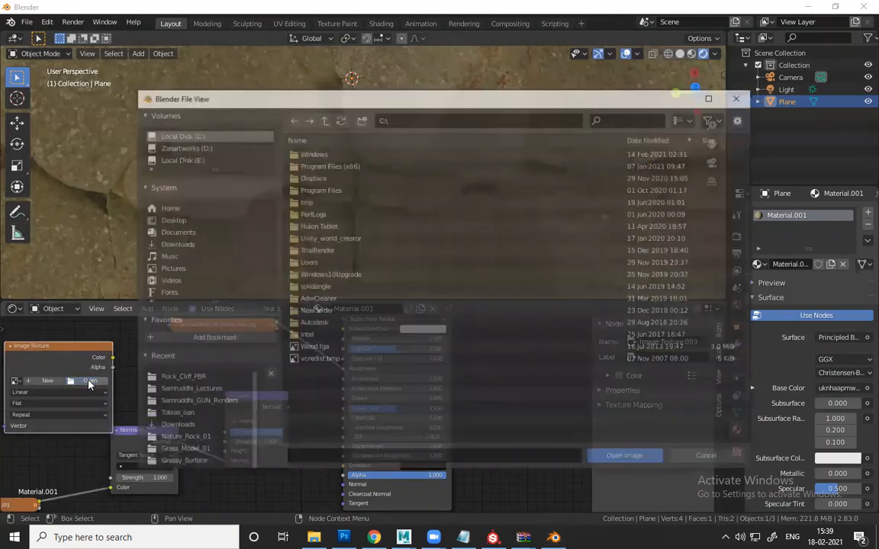
left_click(183, 378)
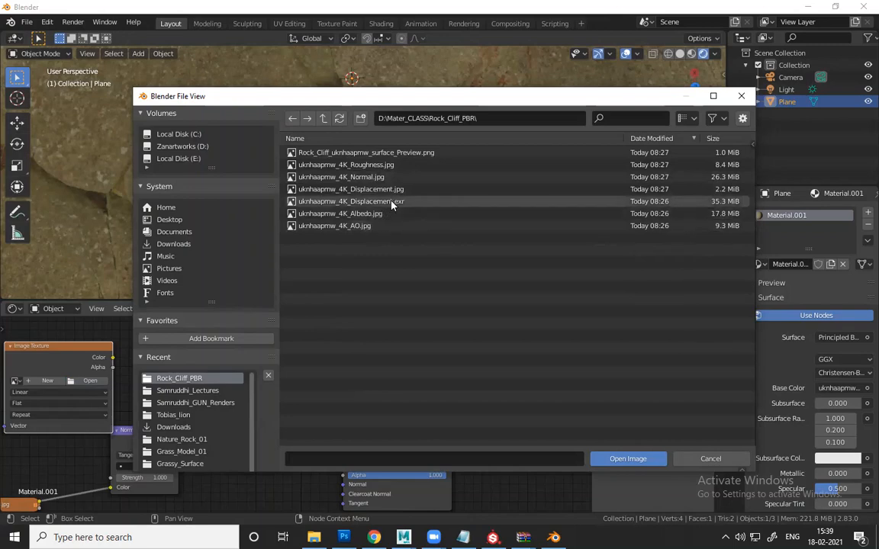
left_click(387, 190)
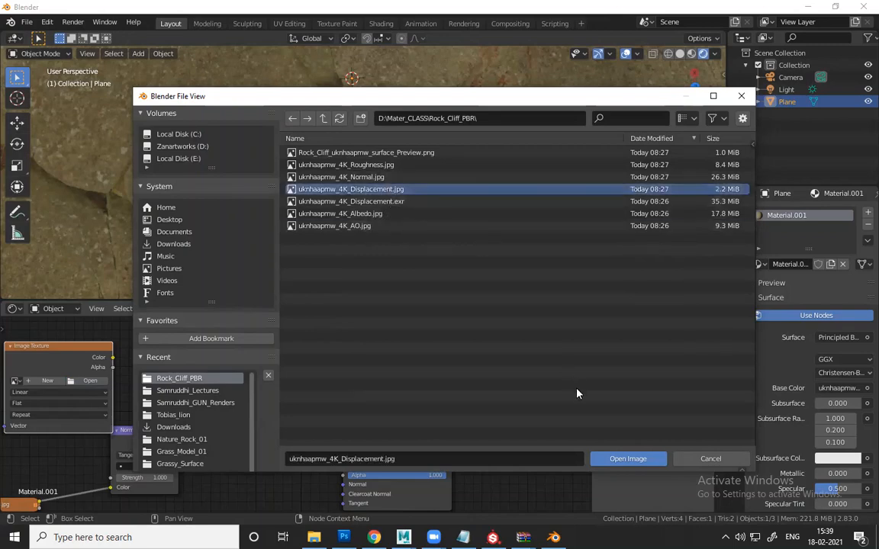
left_click(626, 458)
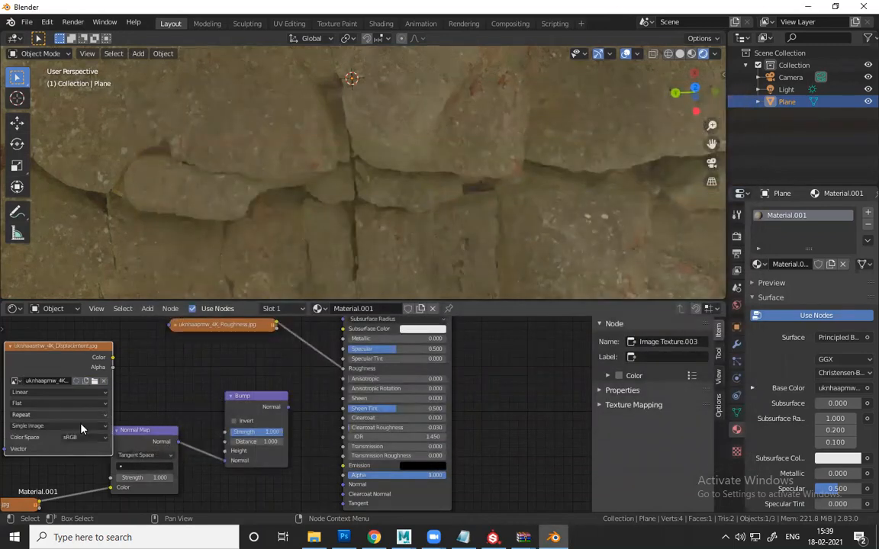
left_click(83, 436)
left_click(70, 388)
- Link the displacement texture's Color to the Bump node's Height and the Bump's Normal output to the Principled BSDF's Normal input
left_click_drag(113, 357, 226, 451)
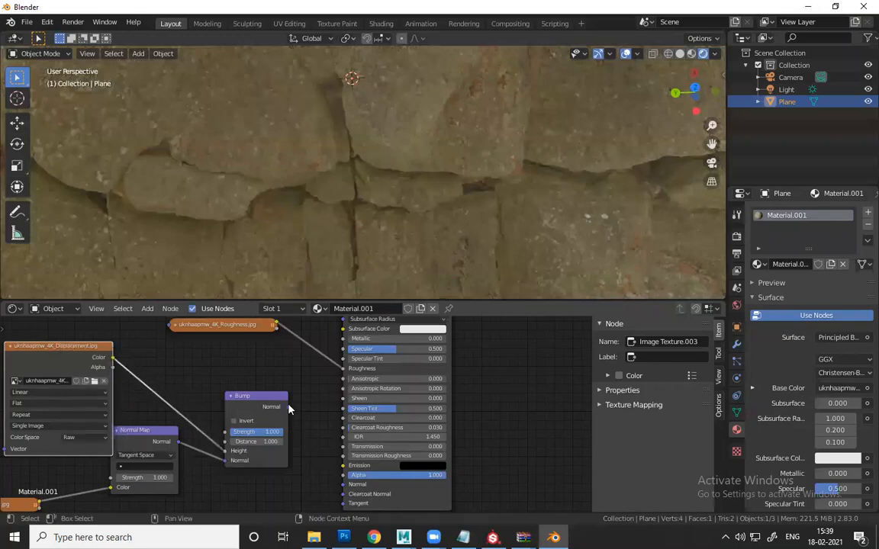
left_click_drag(287, 406, 341, 489)
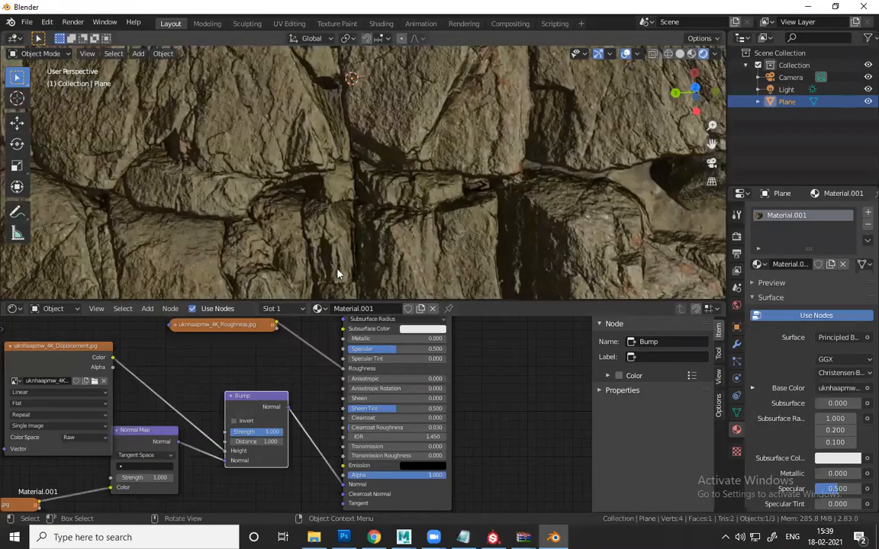
scroll(338, 275, "down", 1)
- Reduce the Bump node's Strength to 0.433
left_click(59, 347)
scroll(296, 414, "up", 2)
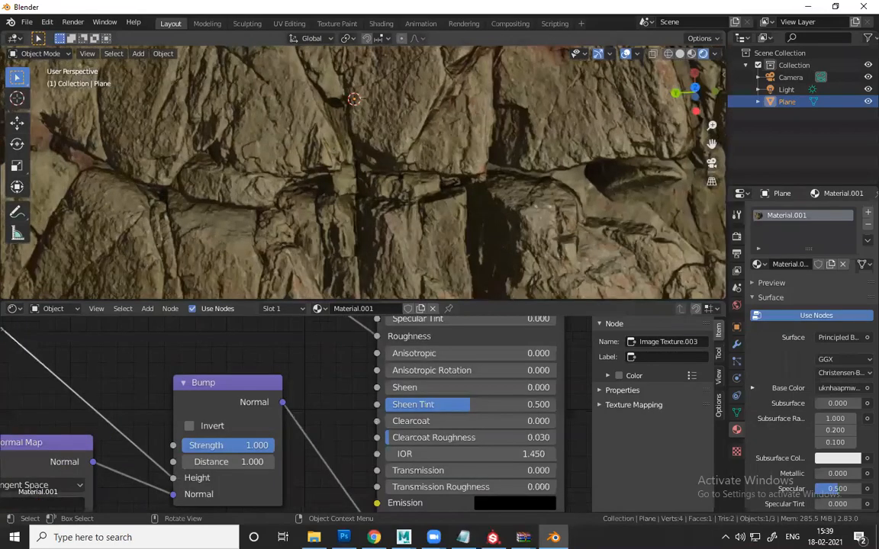
left_click_drag(252, 445, 196, 445)
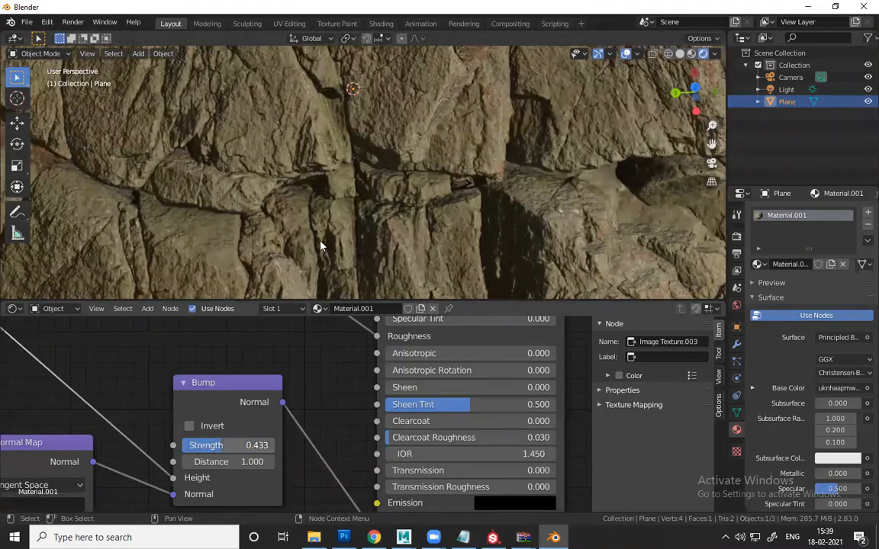
- Examine the rock surface on the plane from several angles and distances, and review the material's texture nodes and their links
middle_click_drag(339, 204, 347, 212)
middle_click_drag(433, 186, 300, 205)
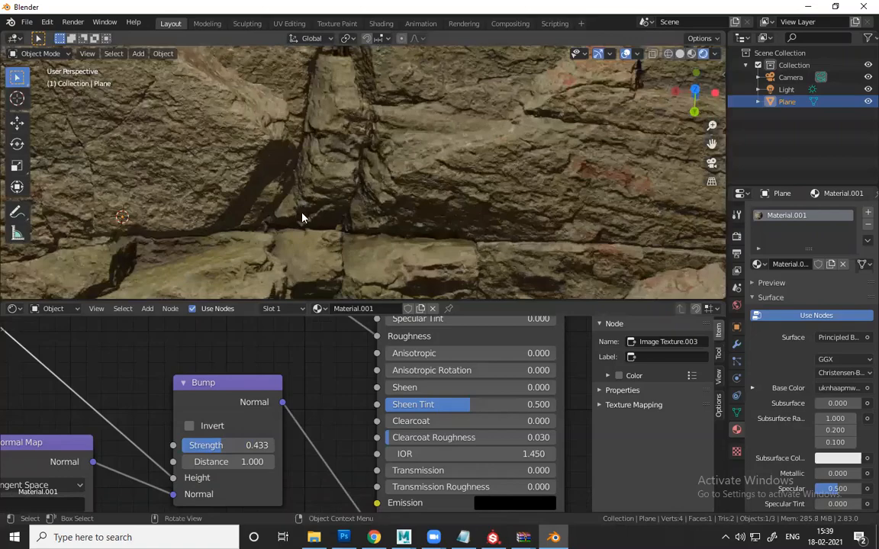
scroll(302, 217, "down", 5)
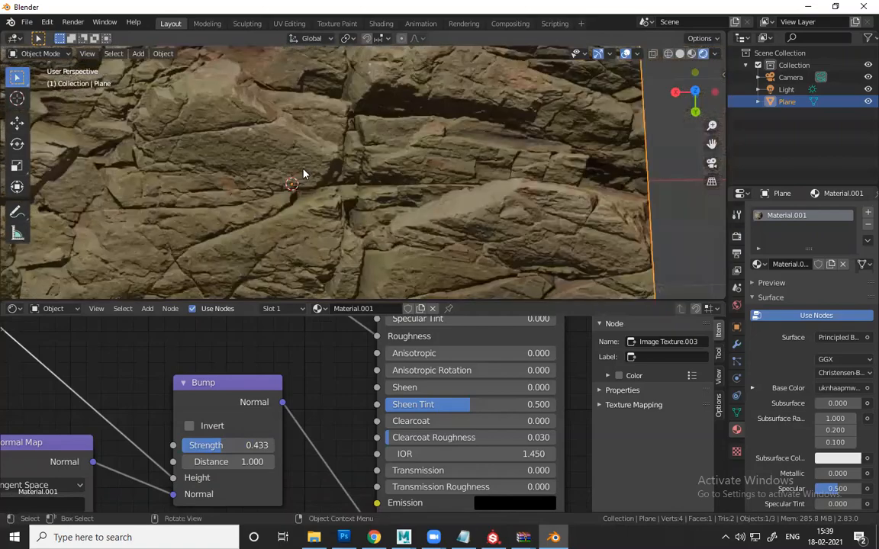
middle_click_drag(303, 174, 333, 375)
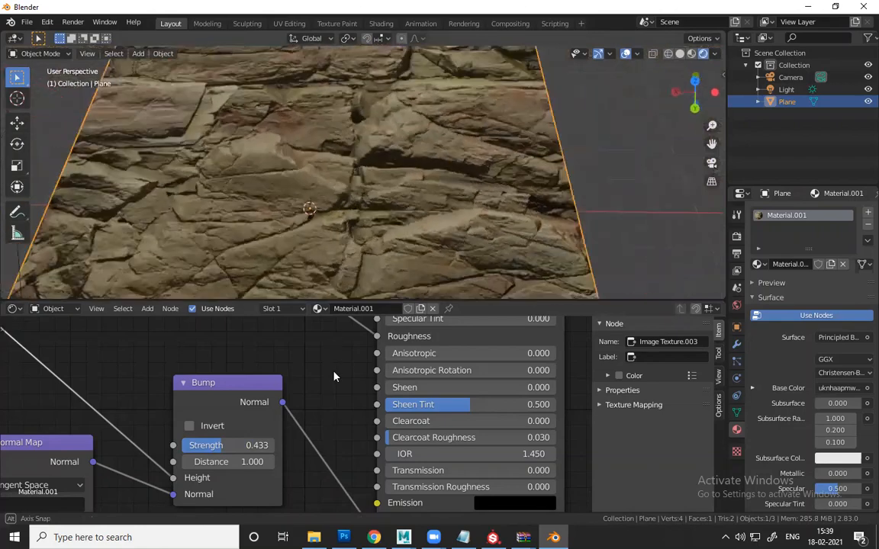
scroll(361, 446, "down", 1)
scroll(348, 418, "down", 8)
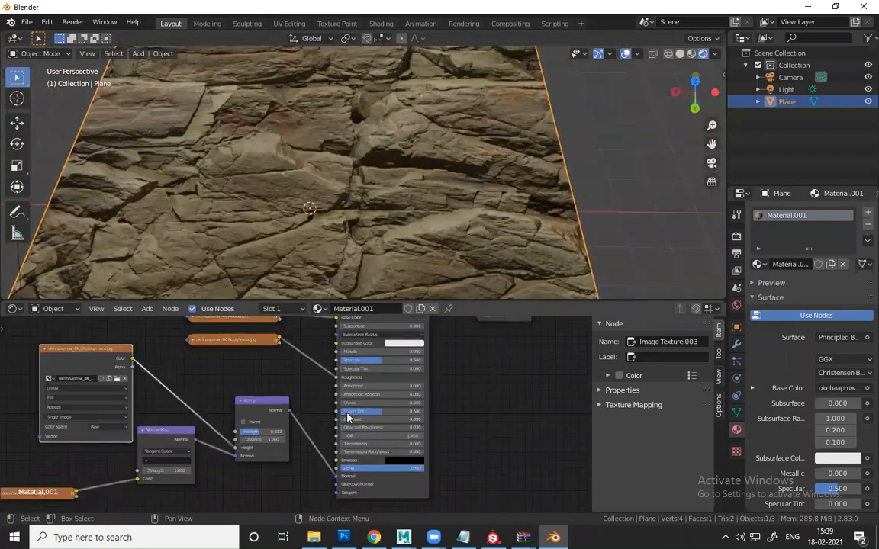
middle_click_drag(162, 320, 210, 405)
scroll(245, 411, "up", 5)
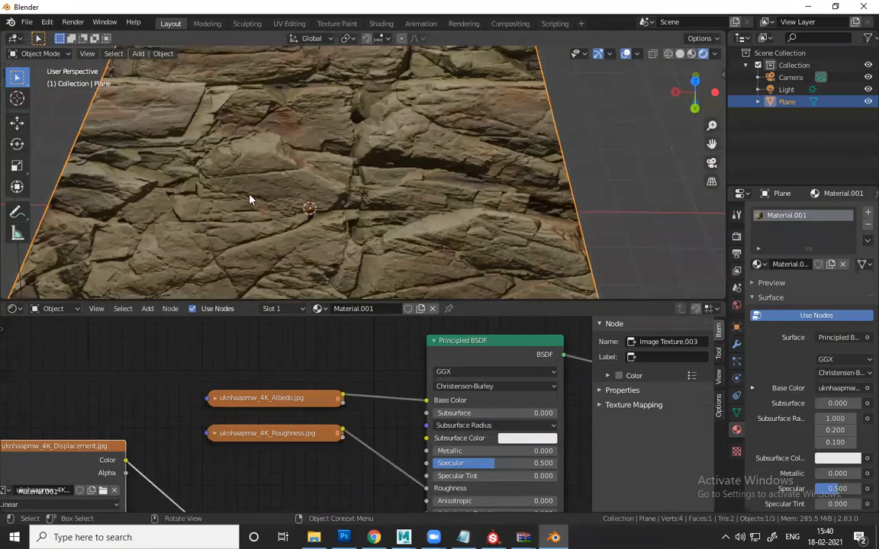
middle_click_drag(259, 181, 306, 176)
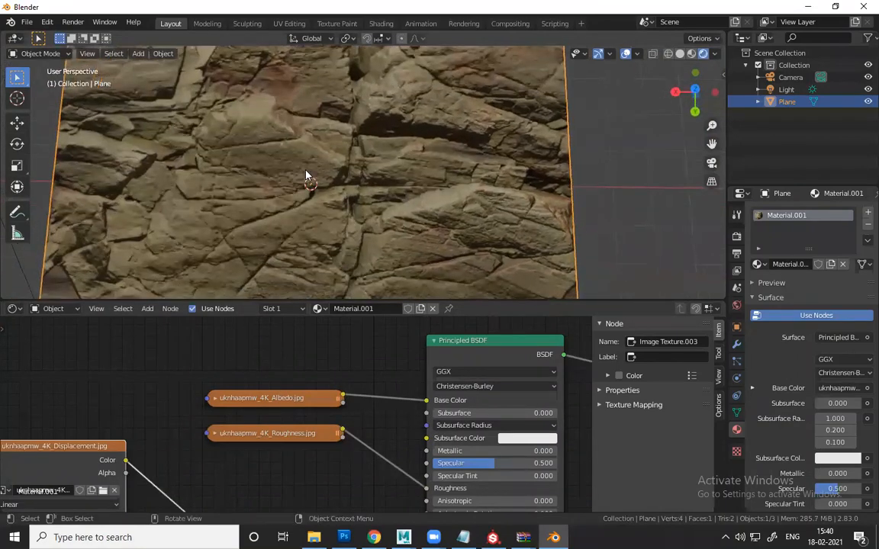
scroll(306, 186, "up", 4)
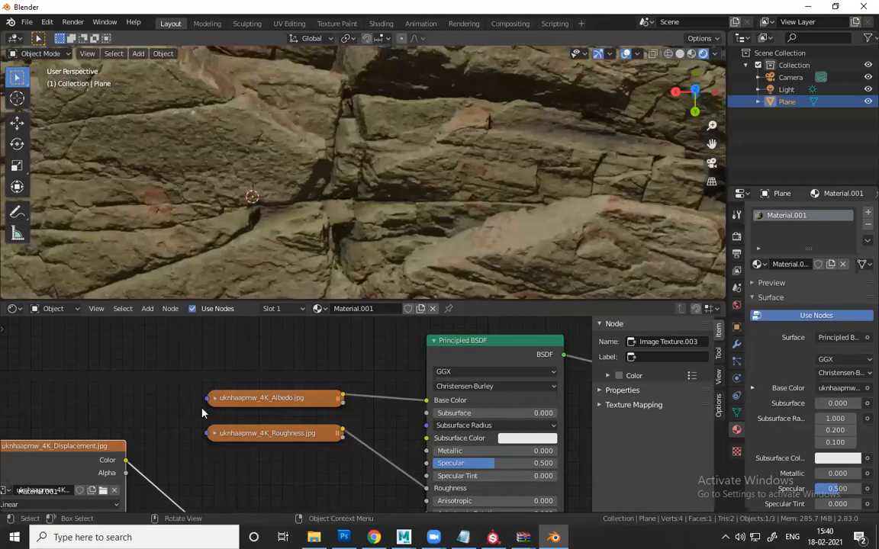
middle_click_drag(146, 455, 134, 429)
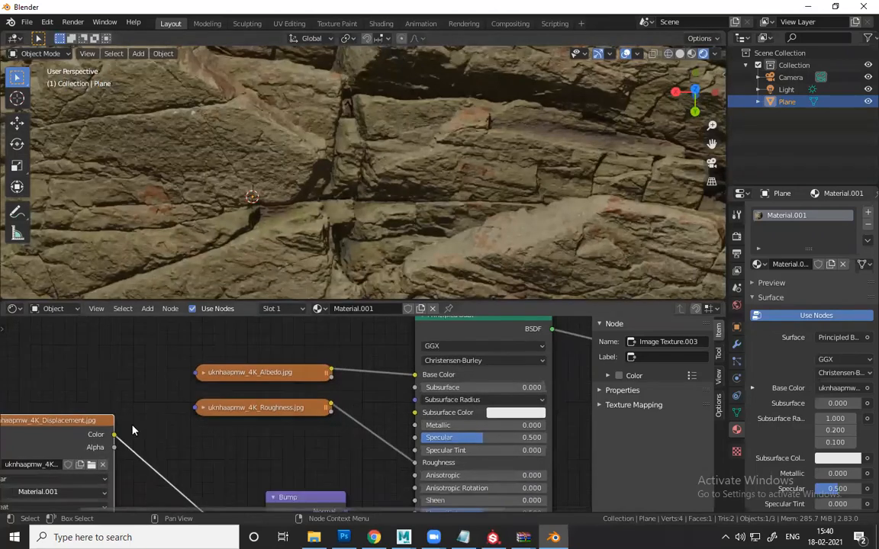
mouse_move(505, 423)
middle_mouse_down()
mouse_move(473, 378)
mouse_move(437, 409)
mouse_move(401, 421)
middle_mouse_up()
middle_click_drag(228, 368, 210, 396)
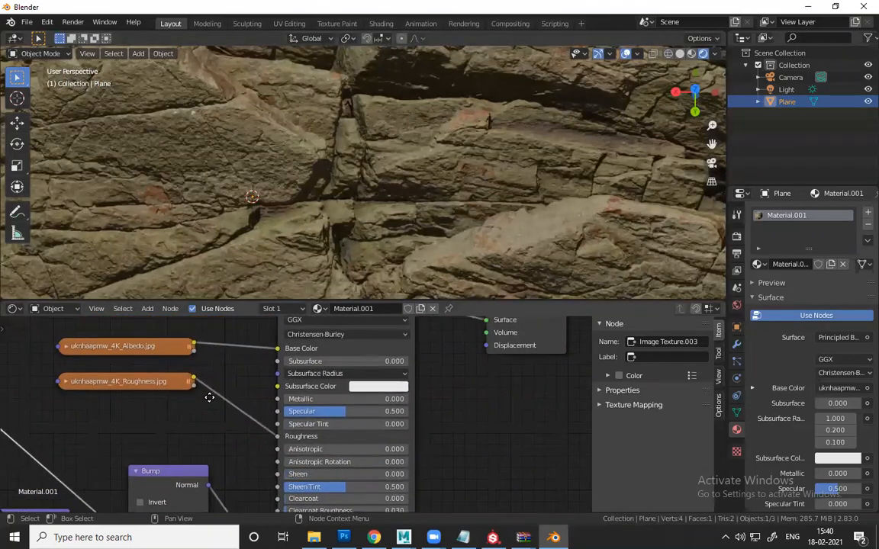
scroll(212, 405, "down", 5)
mouse_move(194, 460)
middle_mouse_down()
mouse_move(207, 436)
mouse_move(203, 445)
mouse_move(246, 444)
middle_mouse_up()
mouse_move(348, 157)
middle_mouse_down()
mouse_move(518, 369)
mouse_move(525, 327)
mouse_move(535, 334)
middle_mouse_up()
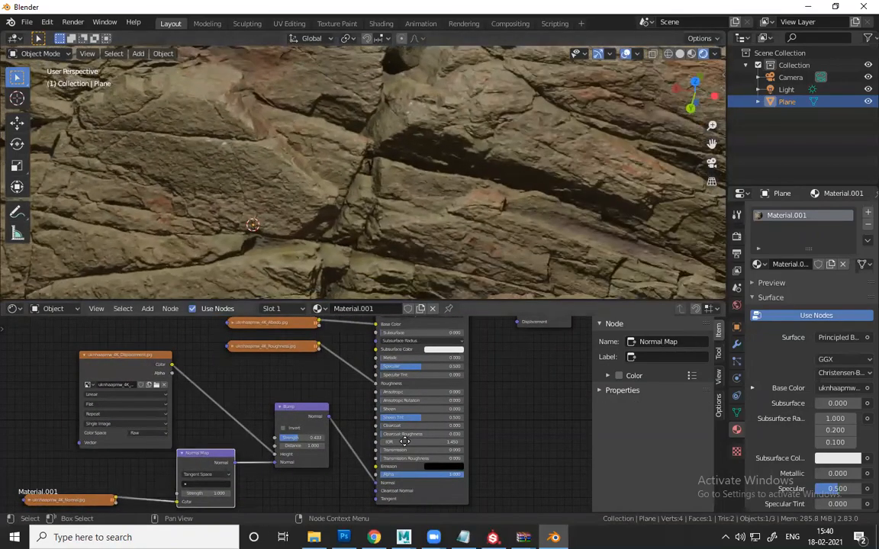
- Move the Material Output and Principled BSDF nodes apart to make room between them
middle_click_drag(407, 444, 380, 470)
middle_click_drag(513, 328, 414, 391)
left_click_drag(418, 379, 475, 373)
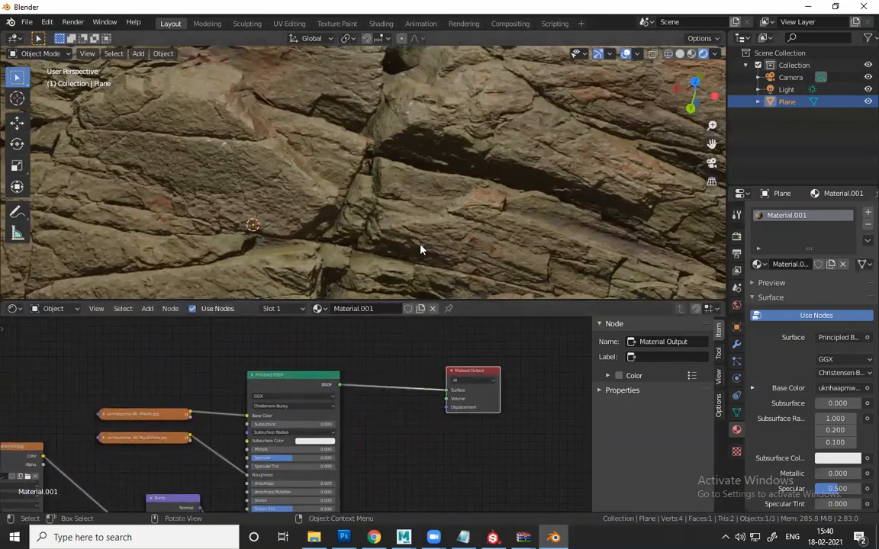
left_click_drag(310, 380, 286, 372)
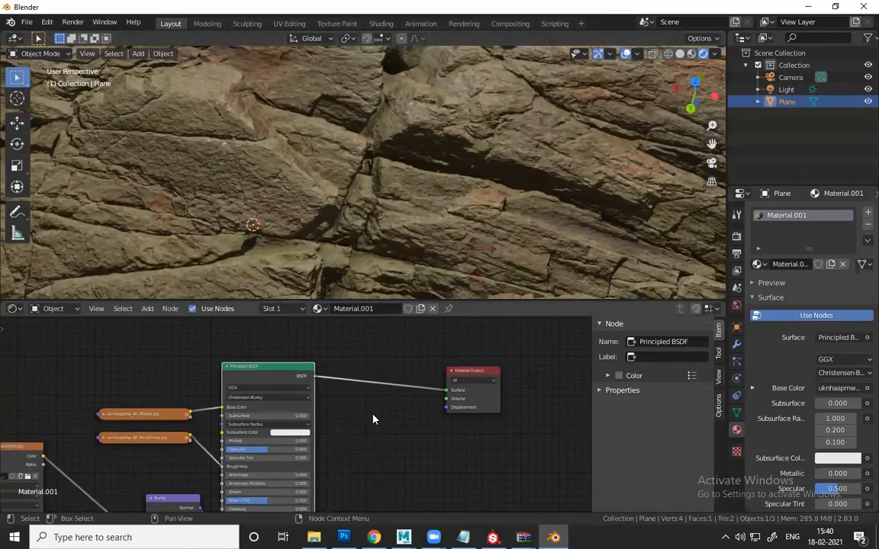
- Add a Displacement node and place it between the Principled BSDF and Material Output nodes, below their link
key("shift+a")
mouse_move(369, 424)
left_click(334, 381)
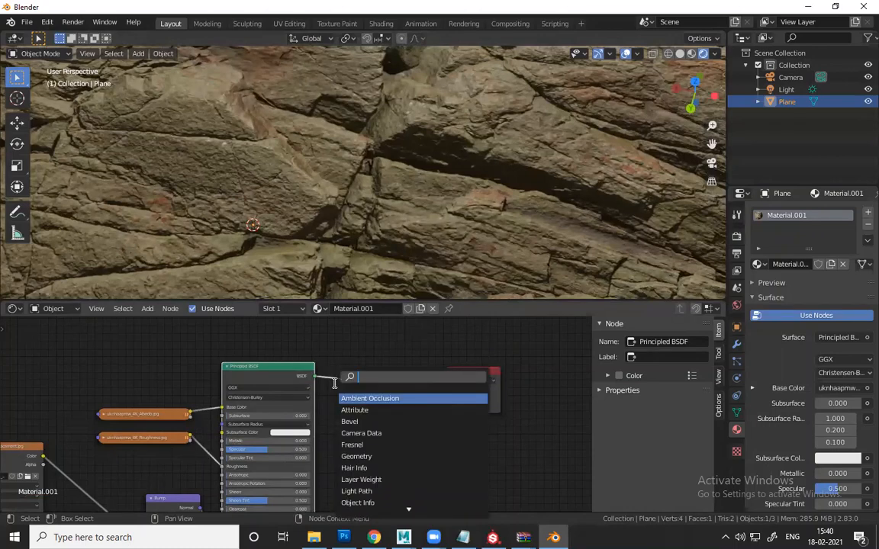
type("disp")
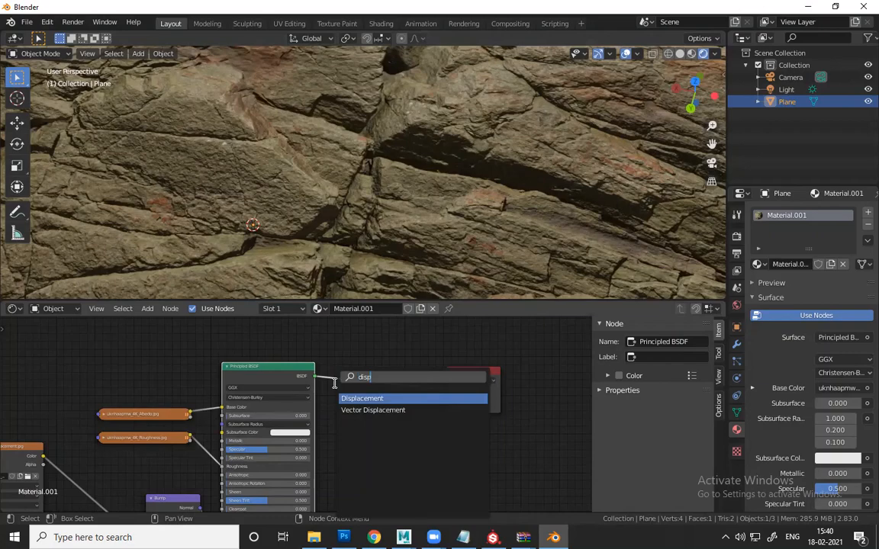
key("Return")
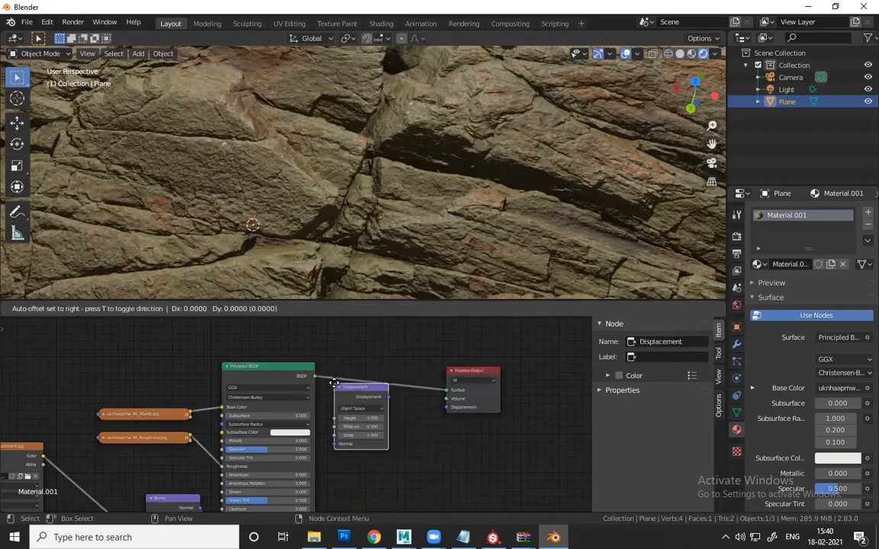
left_click(376, 428)
- Spread out the Material Output and Displacement nodes and link the Displacement output to the Material Output's Displacement input
middle_click_drag(332, 162, 383, 220)
scroll(430, 463, "up", 3)
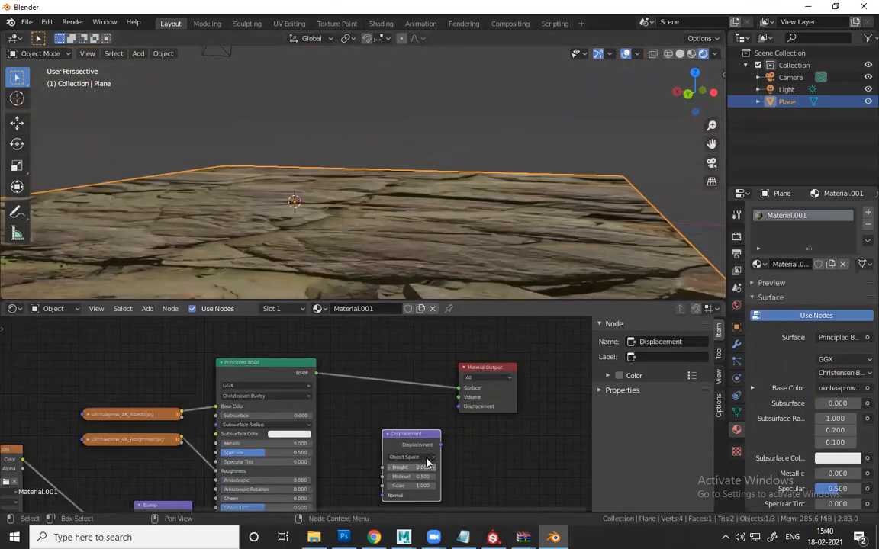
middle_click_drag(431, 463, 303, 420)
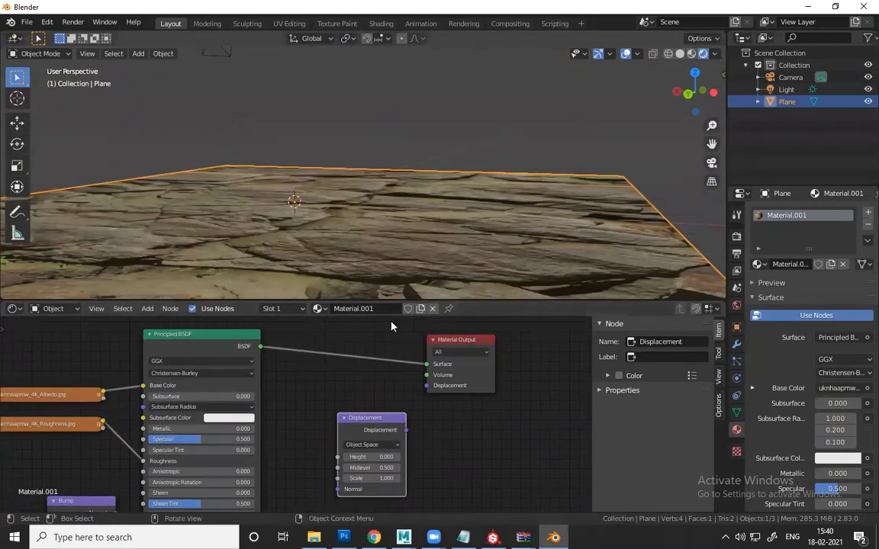
middle_click_drag(314, 176, 299, 243)
middle_click_drag(374, 187, 346, 212)
scroll(372, 212, "up", 4)
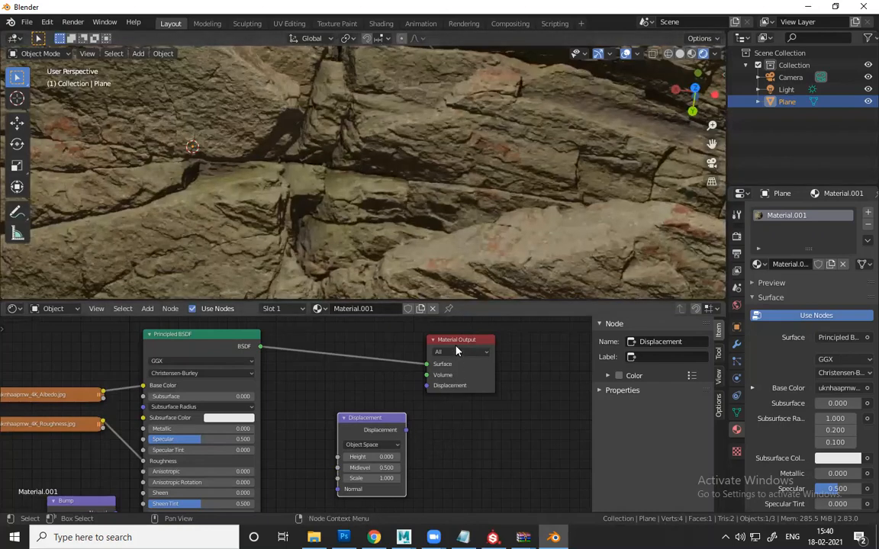
left_click_drag(456, 351, 497, 344)
left_click_drag(385, 416, 467, 378)
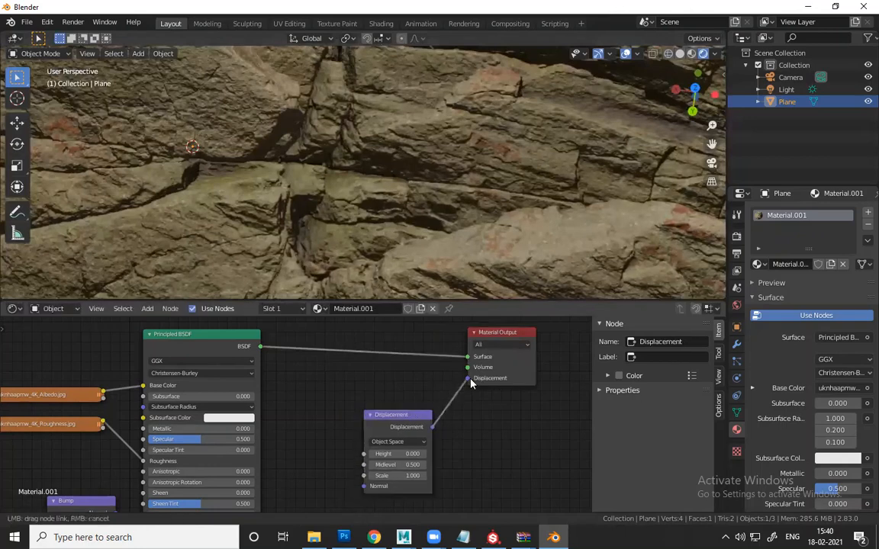
- Link the Color output of the displacement image texture to the Displacement node's Height input
scroll(308, 466, "down", 4)
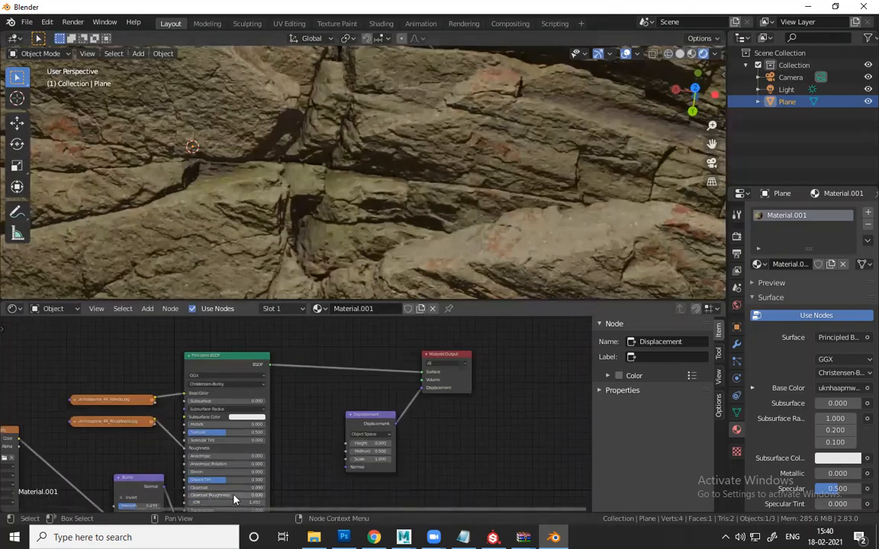
middle_click_drag(324, 373, 324, 351)
middle_click_drag(23, 410, 57, 340)
left_click_drag(56, 341, 384, 344)
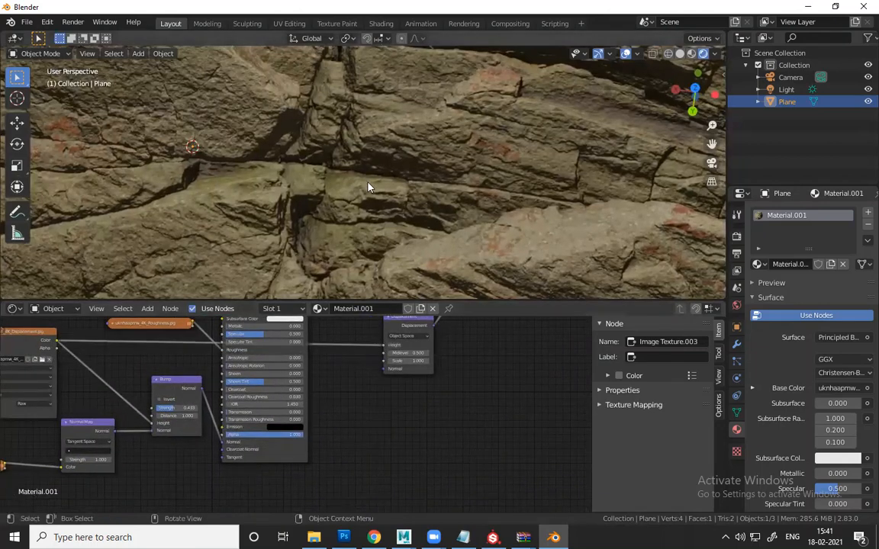
- Subdivide the whole plane mesh in Edit Mode four times, into 256 faces
scroll(369, 191, "down", 4)
scroll(321, 156, "down", 2)
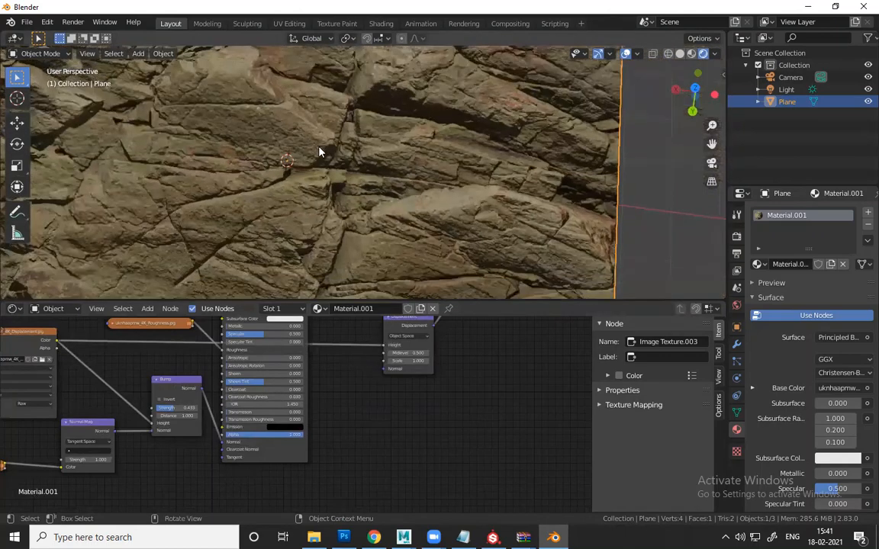
middle_click_drag(319, 151, 306, 165)
key("Tab")
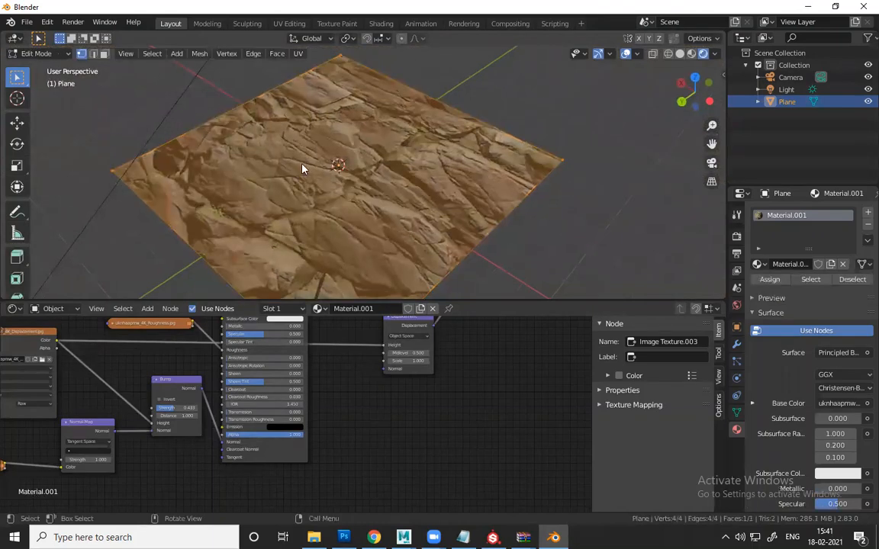
key("c")
right_click(301, 164)
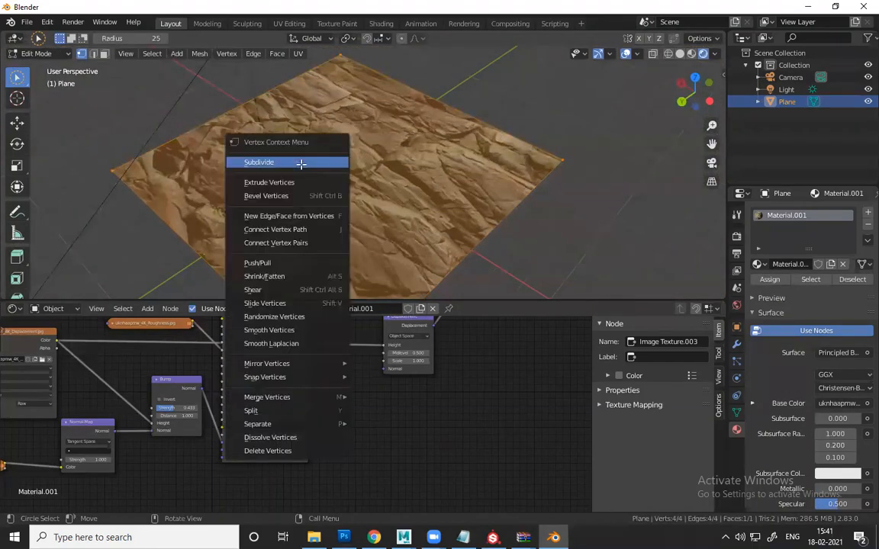
left_click(302, 168)
right_click(301, 167)
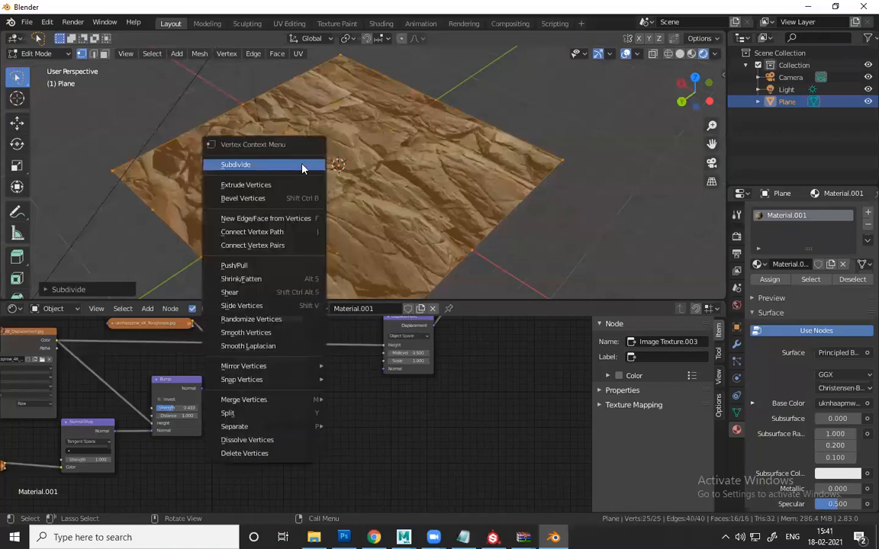
left_click(304, 165)
- Move the texture link from the Displacement node's Height to its Normal input, return to Object Mode and set Height to 6.900
middle_click_drag(427, 177, 292, 461)
scroll(305, 456, "up", 1)
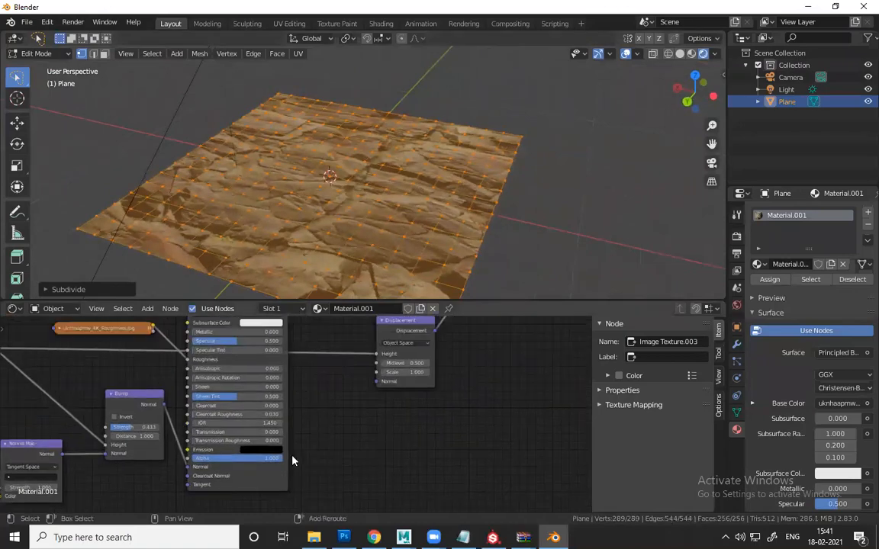
middle_click_drag(326, 412, 279, 495)
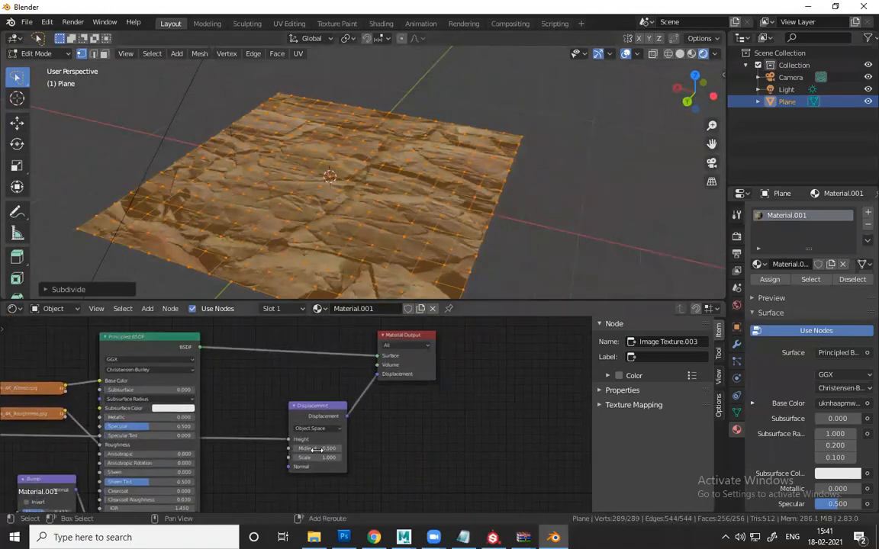
scroll(301, 413, "up", 2)
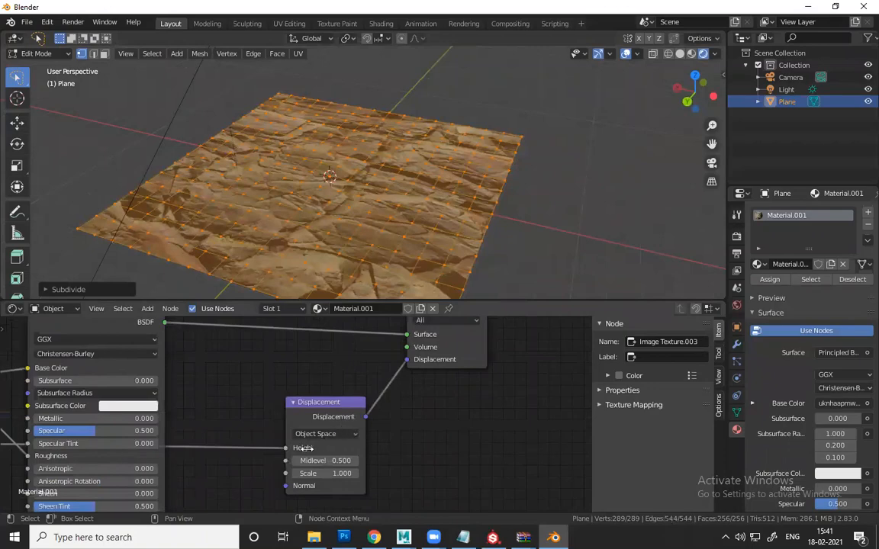
left_click_drag(286, 448, 285, 486)
key("Tab")
left_click_drag(338, 448, 381, 449)
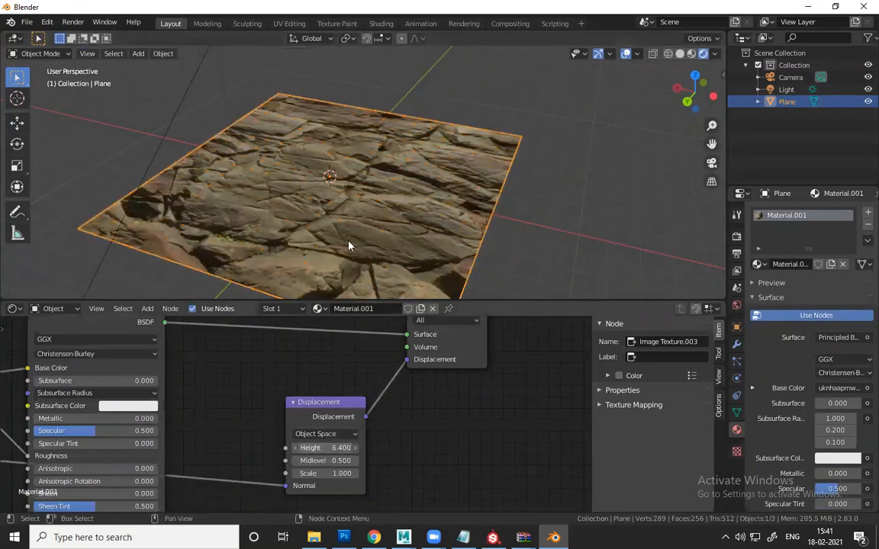
- Examine the relief of the rock surface from low and close angles, and check the links of the displacement texture
middle_click_drag(357, 220, 357, 218)
middle_click_drag(408, 189, 340, 225)
middle_click_drag(322, 399, 417, 408)
scroll(258, 424, "up", 2)
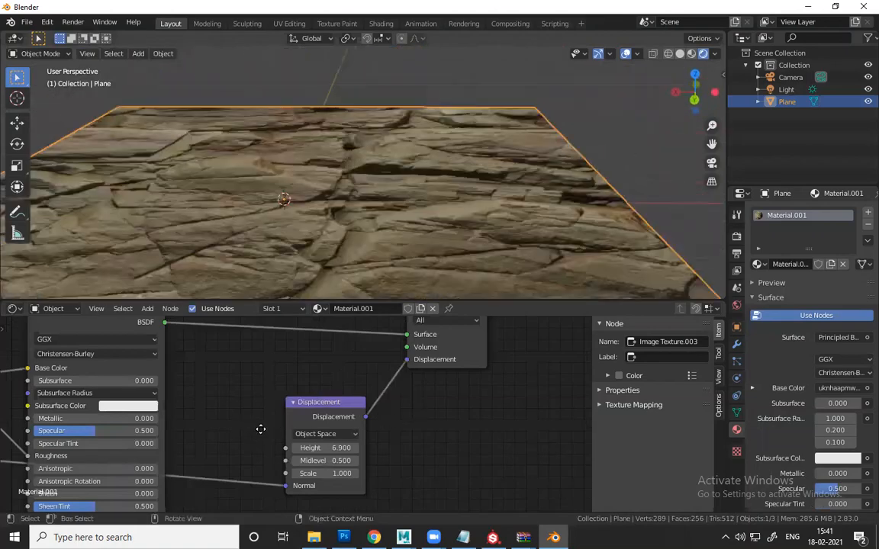
scroll(188, 424, "up", 1)
middle_click_drag(186, 424, 184, 432)
middle_click_drag(463, 406, 372, 186)
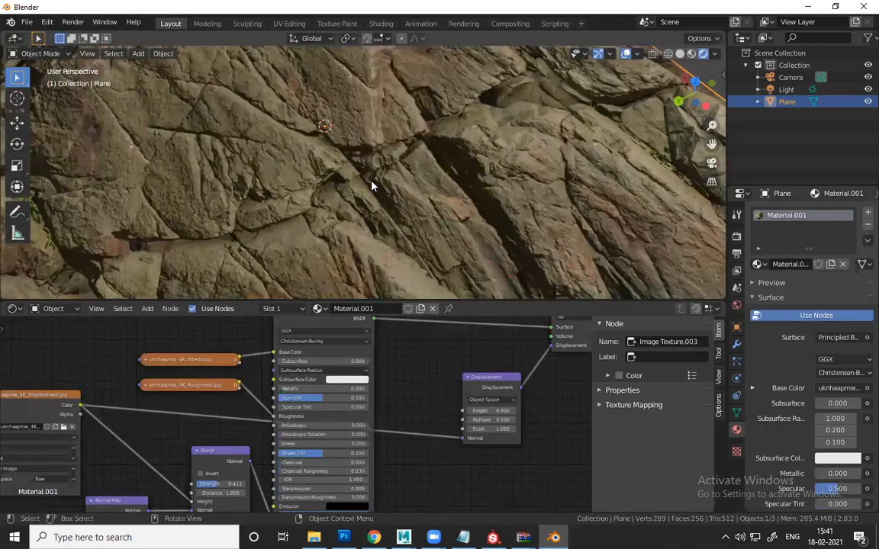
scroll(371, 184, "up", 3)
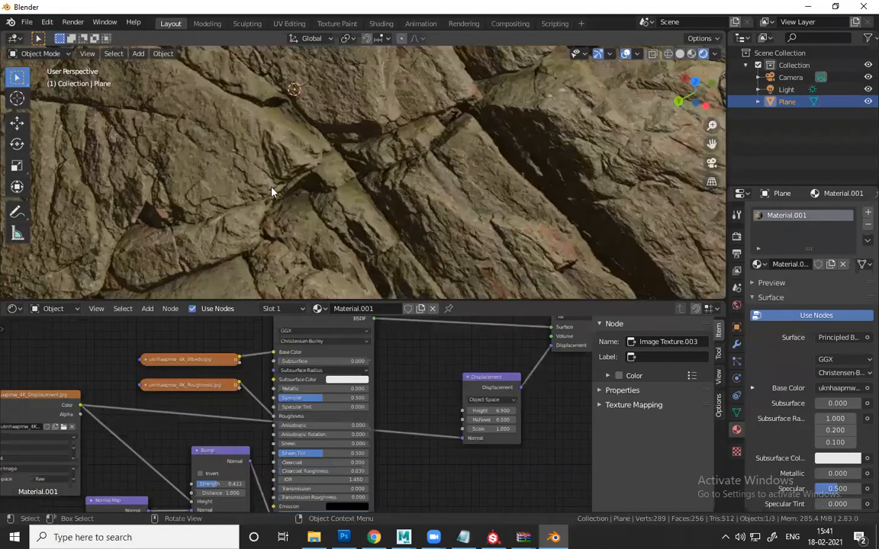
scroll(308, 206, "up", 2)
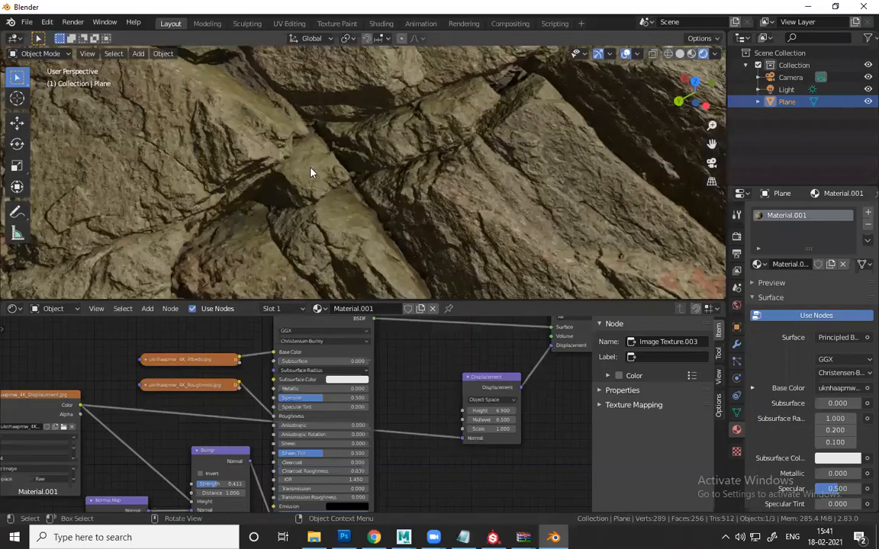
middle_click_drag(321, 238, 332, 184)
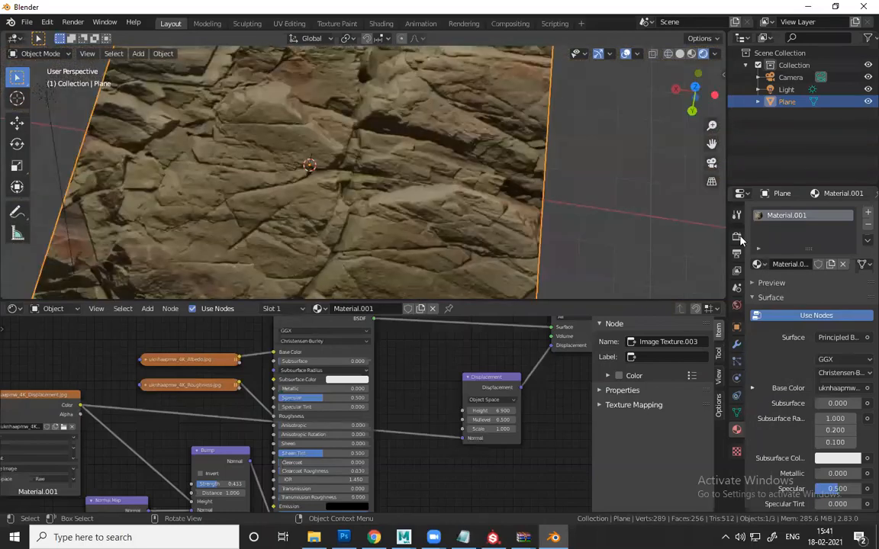
- Switch the scene's render engine from Eevee to Cycles
left_click(736, 236)
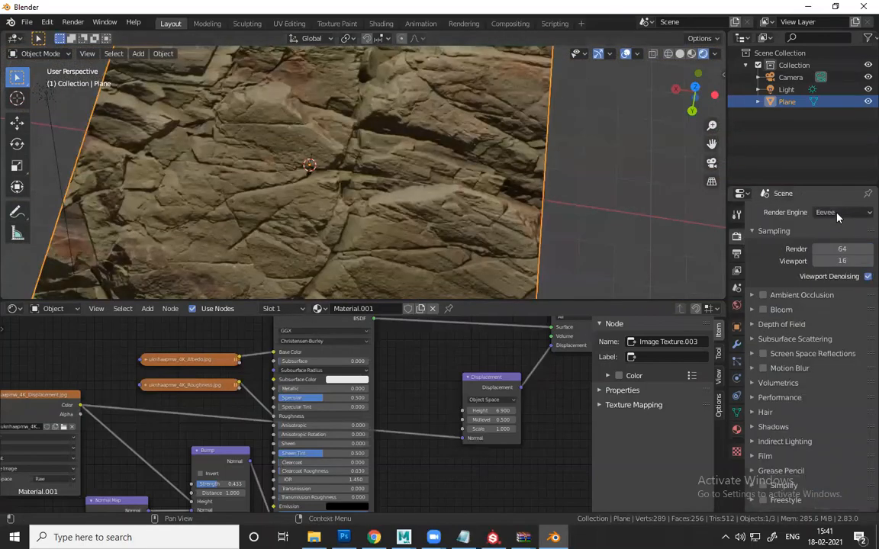
left_click(839, 214)
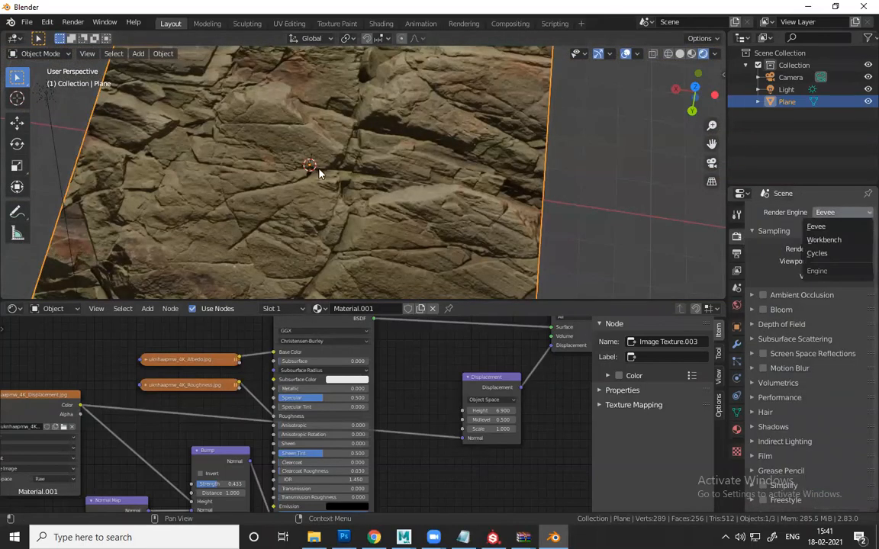
scroll(276, 171, "up", 2)
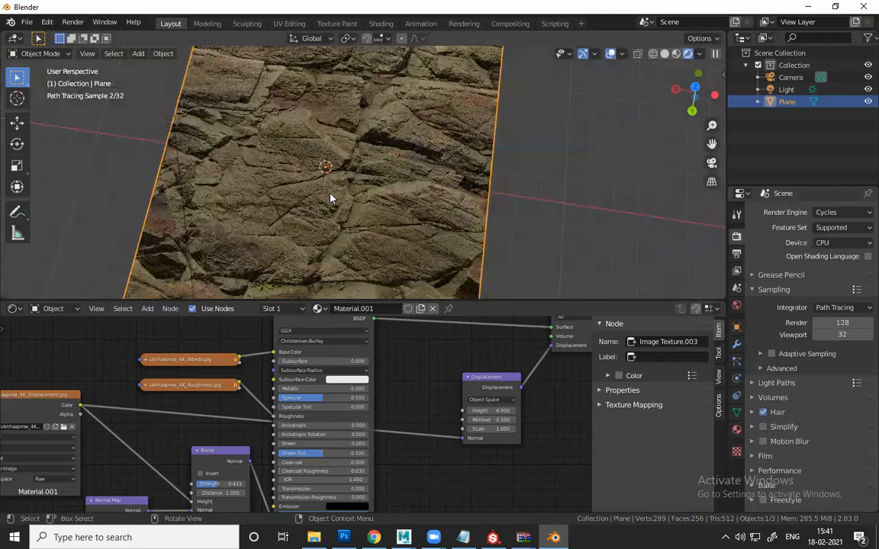
- Examine the Cycles-rendered rock surface on the plane from several angles and up close for depth in the cracks
scroll(420, 248, "up", 3)
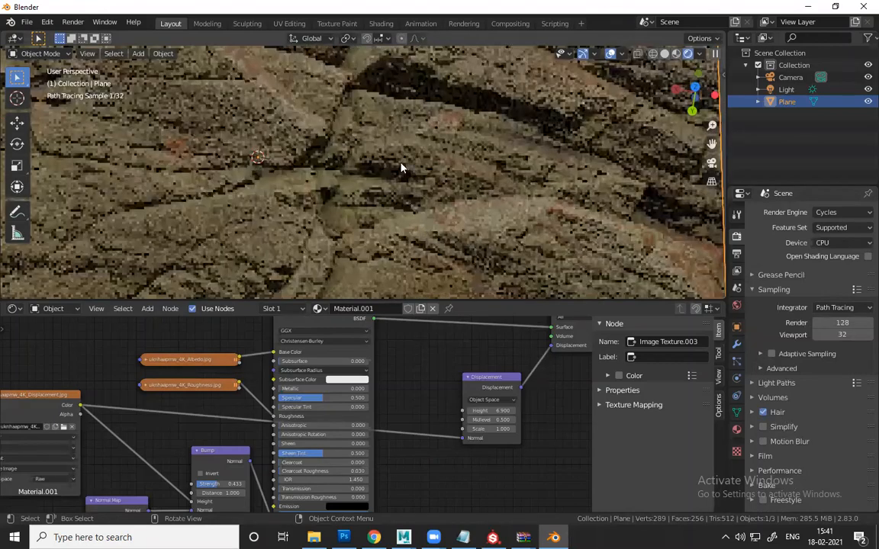
middle_click_drag(400, 139, 362, 241)
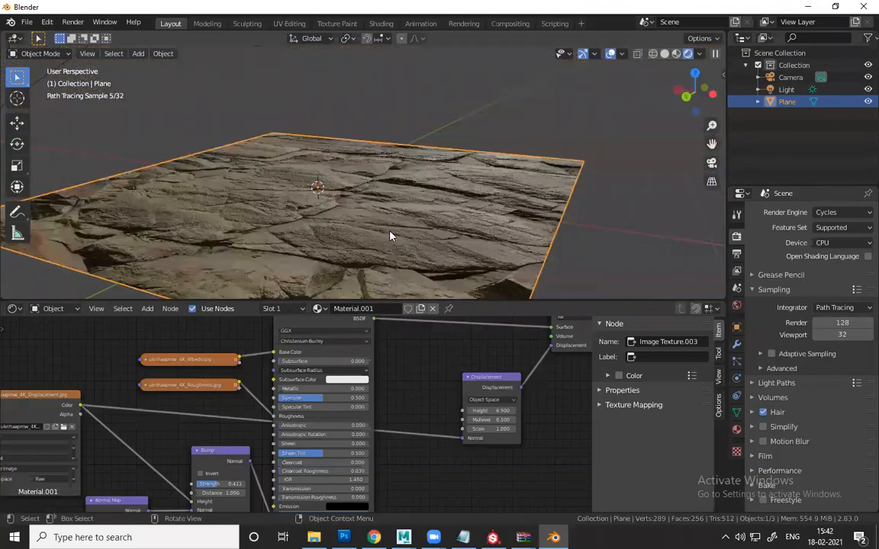
middle_click_drag(389, 230, 386, 204)
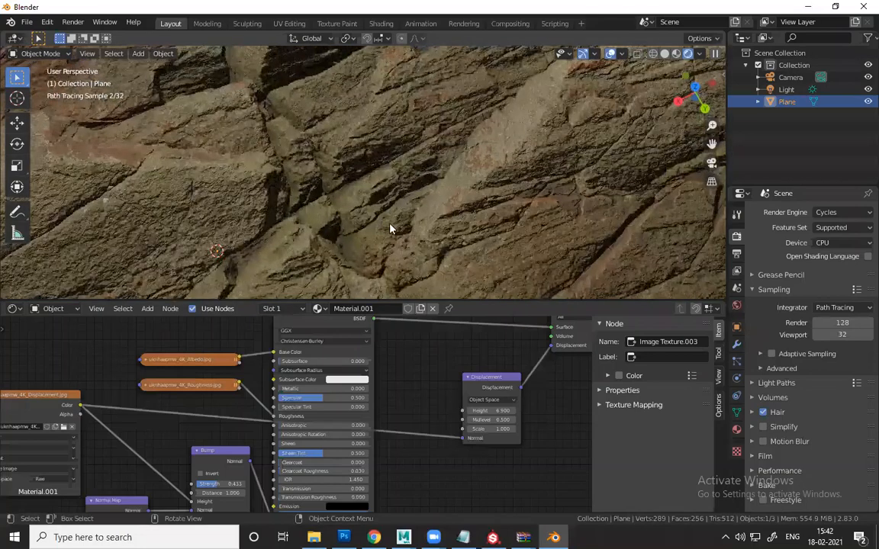
middle_click_drag(393, 228, 343, 173)
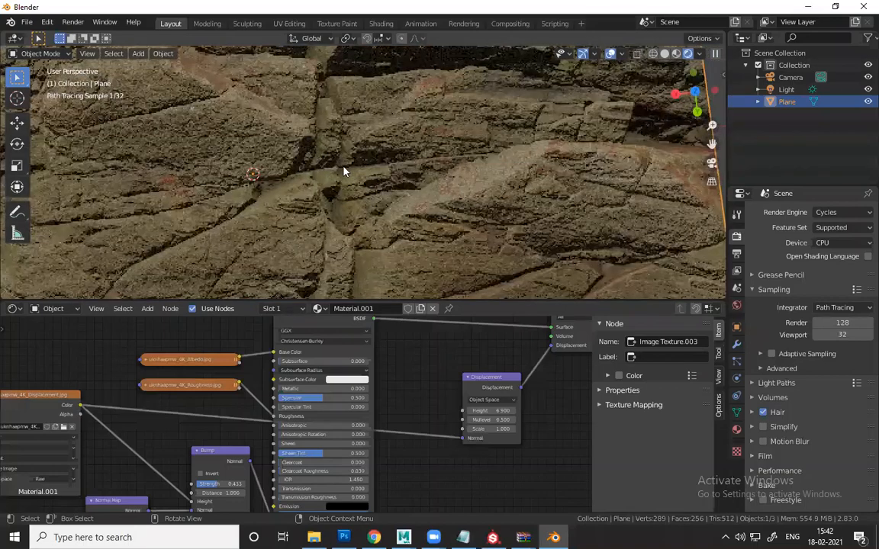
middle_click_drag(232, 181, 211, 176)
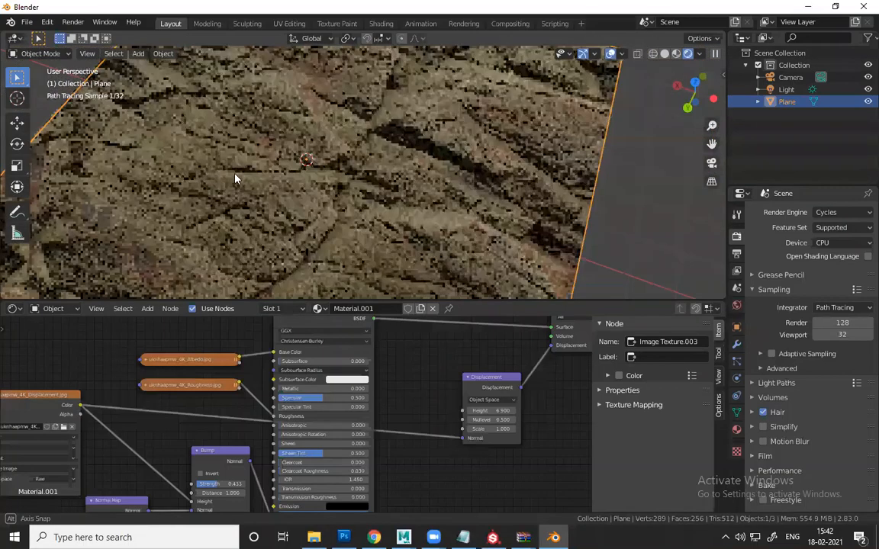
middle_click_drag(328, 221, 278, 158)
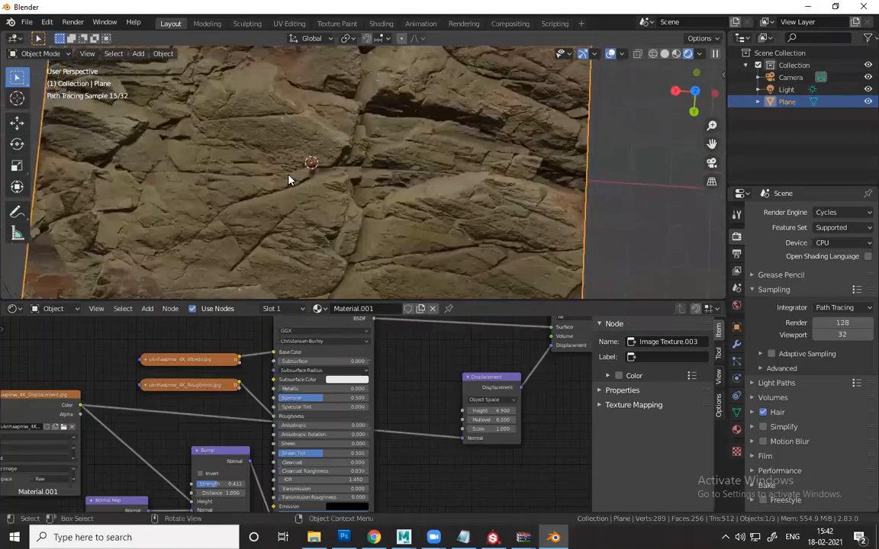
scroll(291, 181, "up", 2)
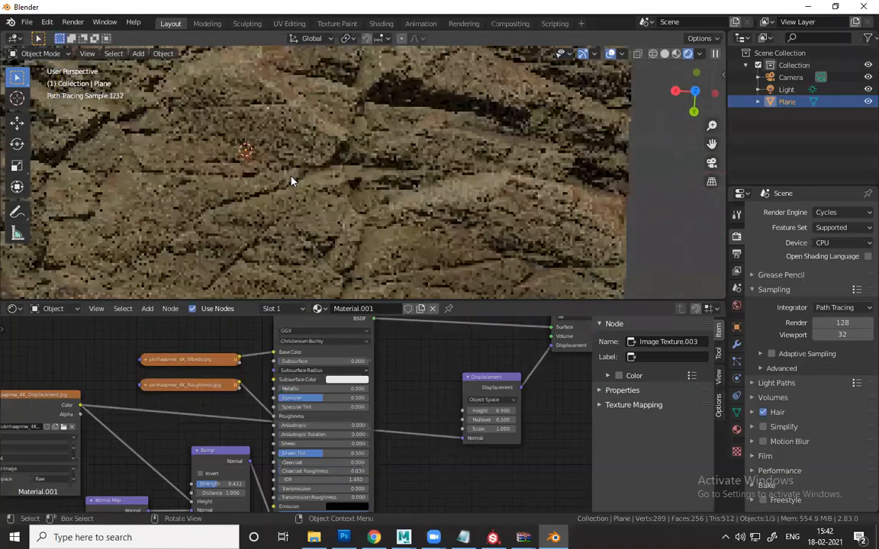
scroll(290, 191, "up", 3)
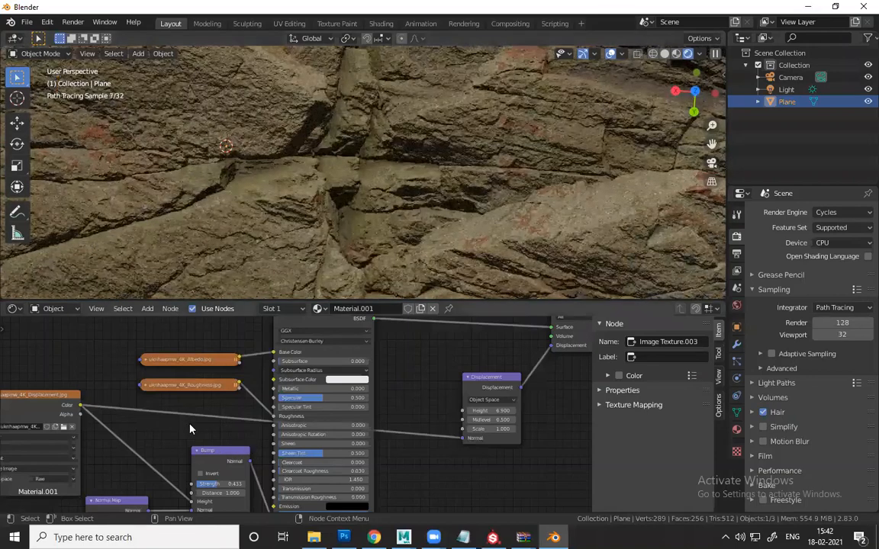
- Cut the displacement texture's link to the Displacement node and delete that node from the rock material
scroll(190, 430, "down", 2)
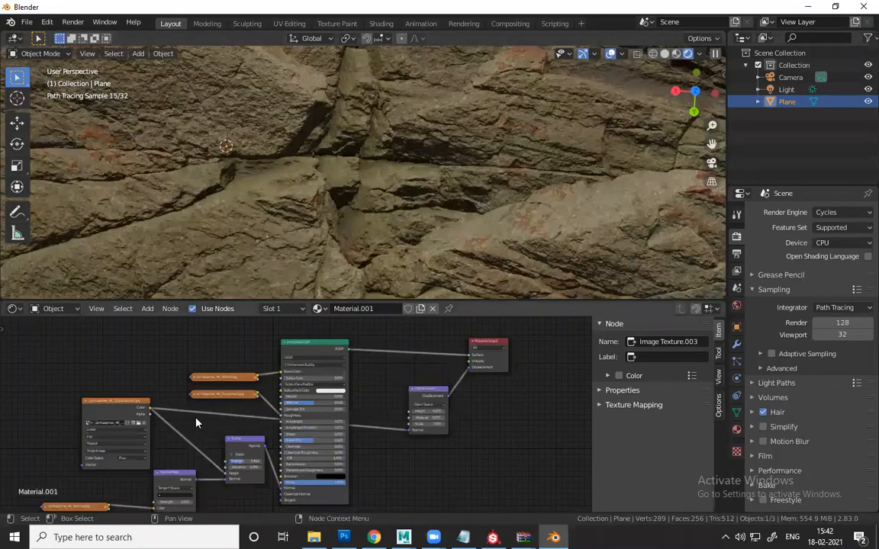
scroll(207, 415, "up", 4)
right_click_drag(206, 410, 193, 434, "ctrl")
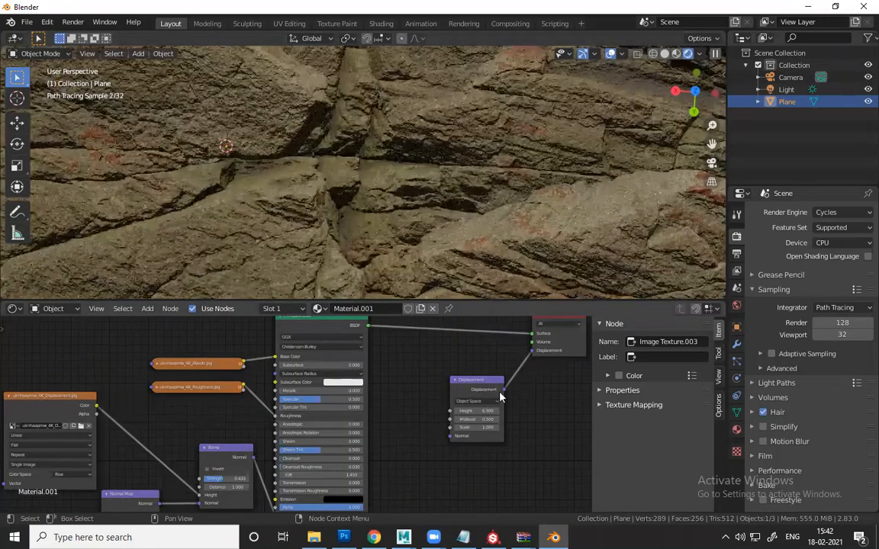
right_click_drag(516, 355, 525, 383, "ctrl")
left_click(489, 385)
key("x")
scroll(155, 405, "down", 1)
middle_click_drag(155, 405, 164, 406)
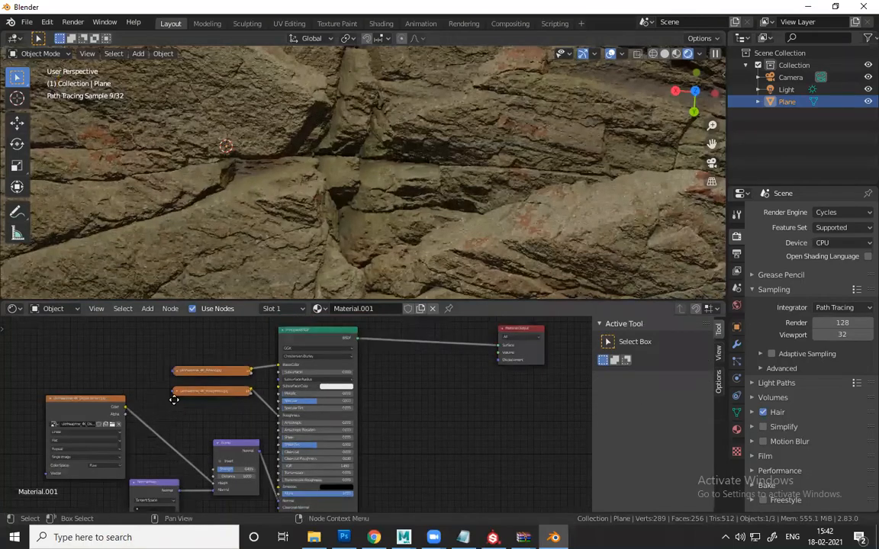
- Space out the Bump, Normal Map and normal texture nodes so the chain into the Principled BSDF reads clearly
scroll(170, 399, "down", 5)
left_click_drag(163, 407, 175, 399)
left_click_drag(256, 434, 251, 427)
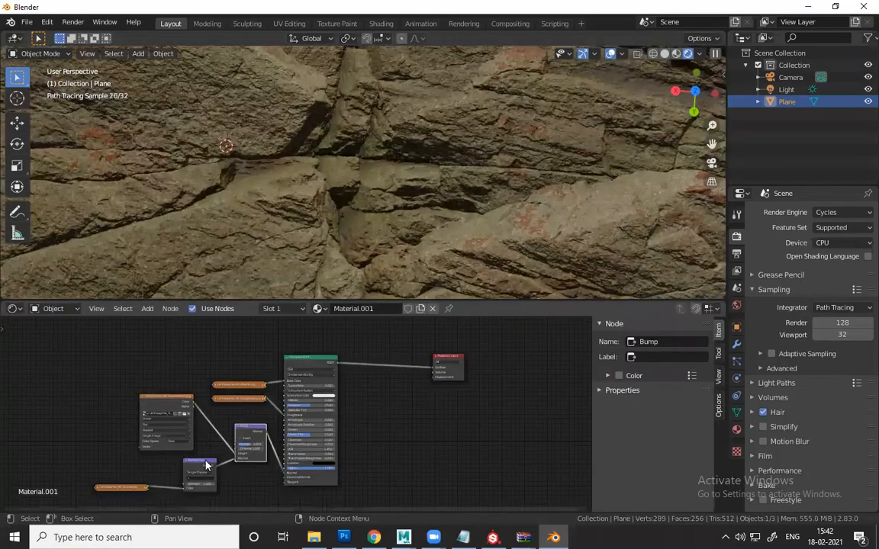
left_click_drag(206, 465, 197, 466)
left_click_drag(126, 488, 123, 488)
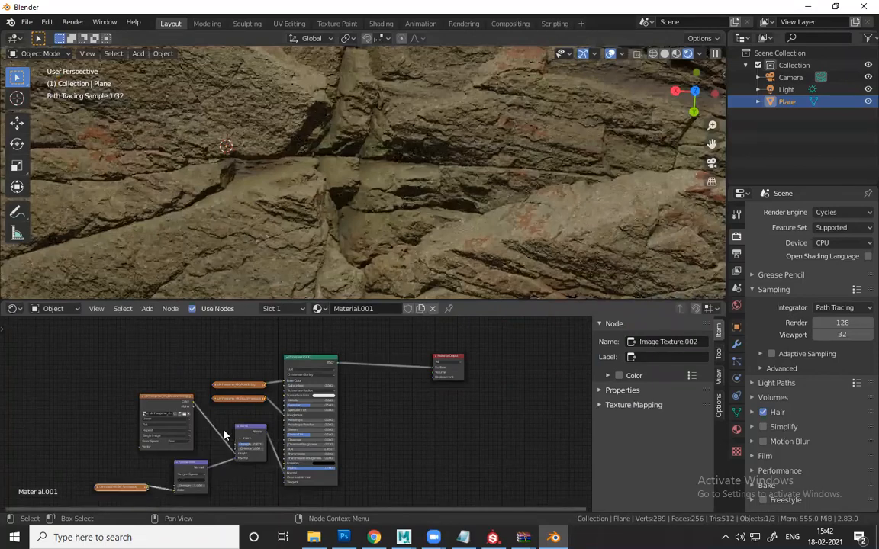
scroll(304, 417, "up", 3)
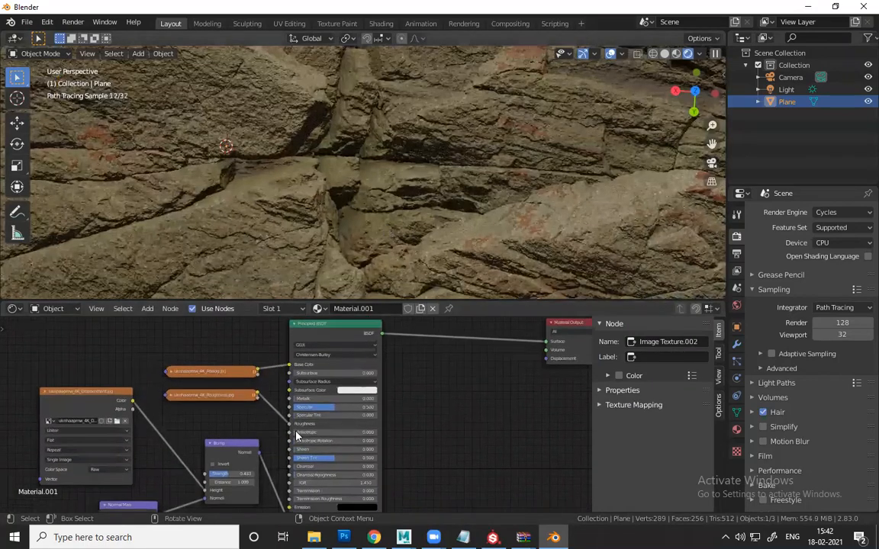
- Expand the albedo and roughness texture nodes in turn to check their color space settings
scroll(328, 415, "down", 1)
middle_click_drag(395, 481, 414, 464)
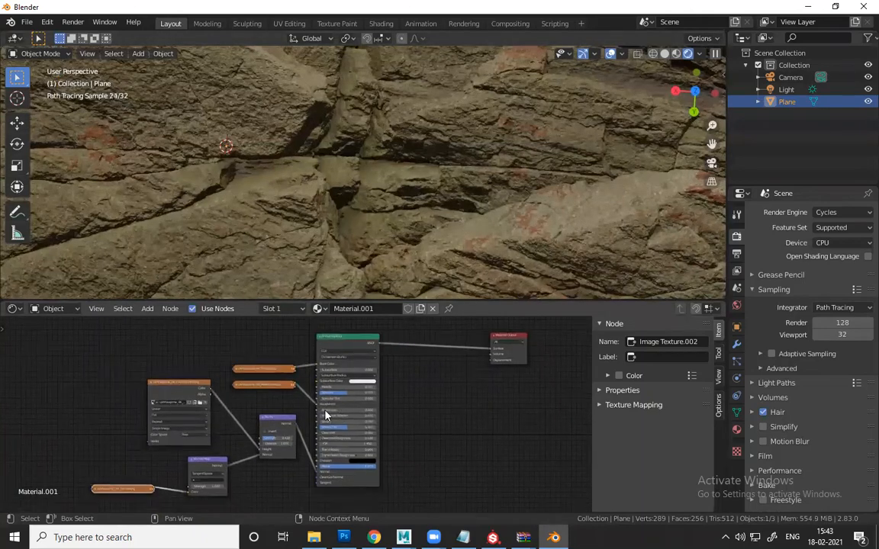
scroll(301, 362, "up", 1)
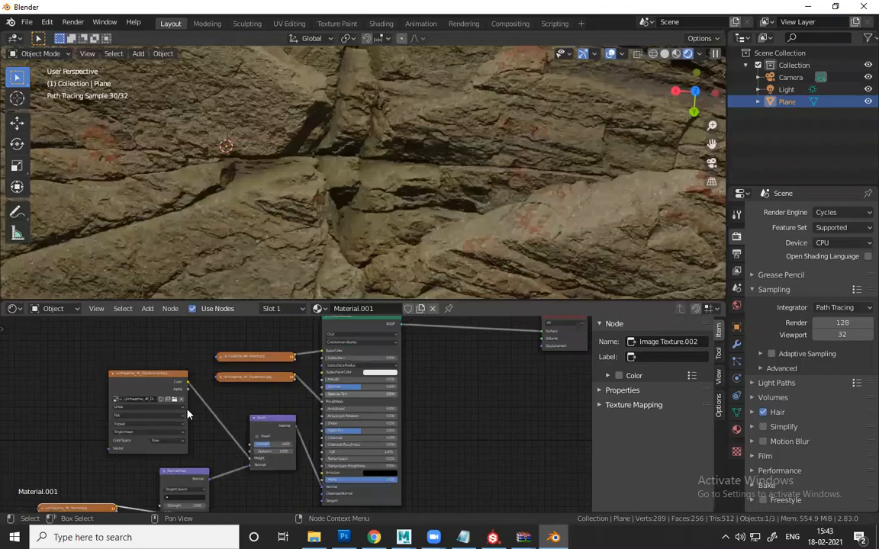
left_click(221, 358)
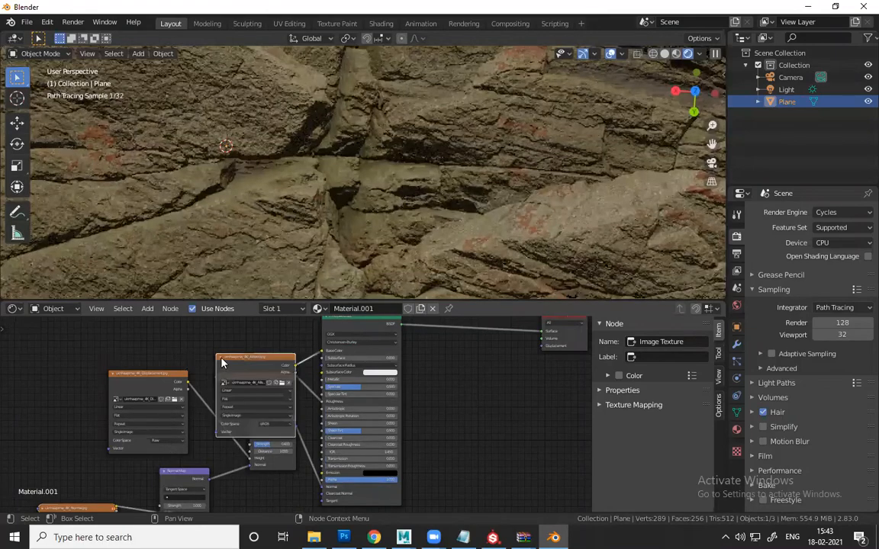
left_click(220, 357)
left_click(222, 378)
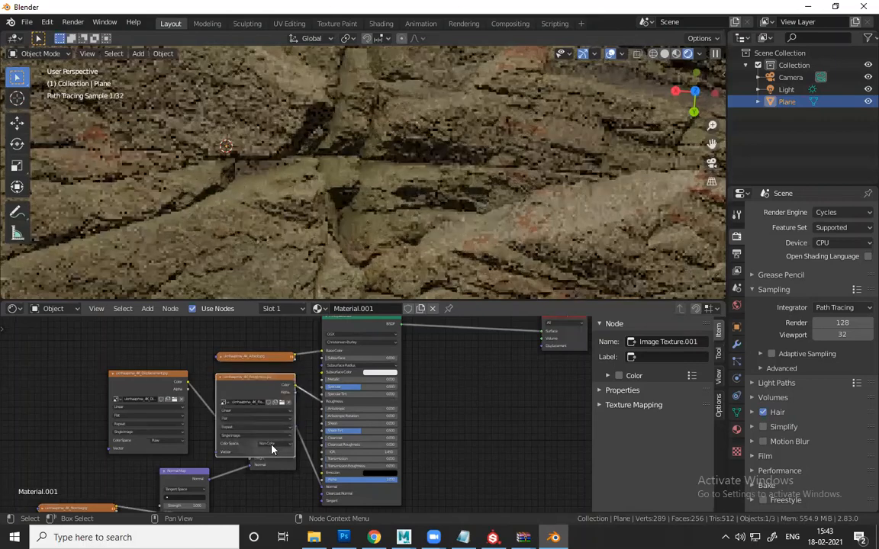
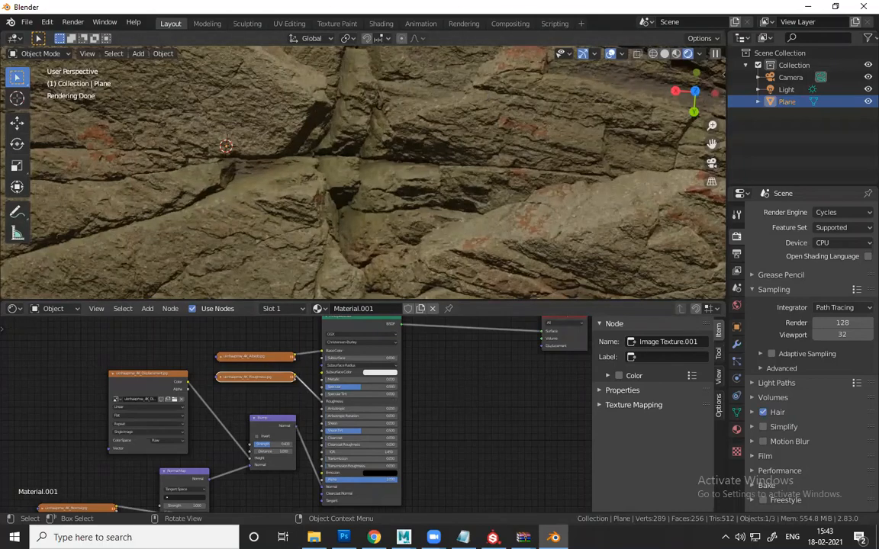
- Switch to Chrome and open the textures.com PBR materials result from the "free pbr materials" search in a new tab
key("alt+Tab")
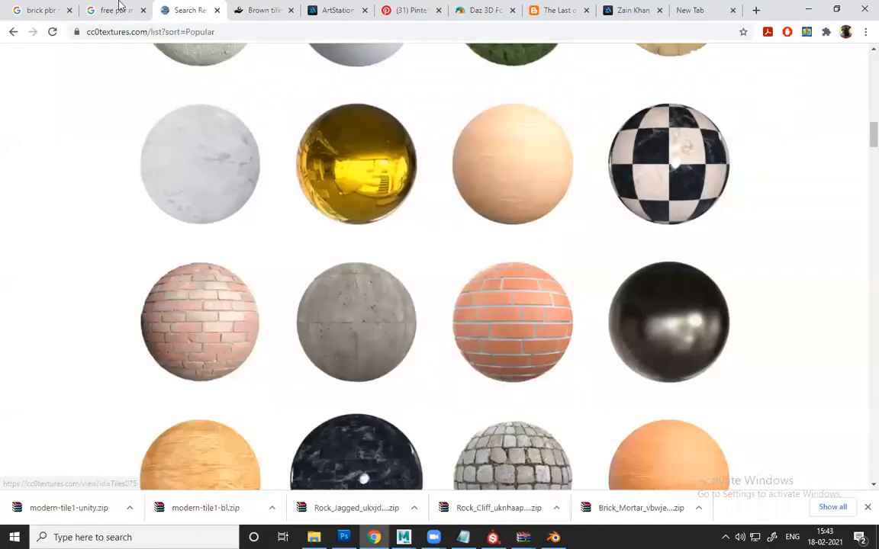
key("ctrl+shift+Tab")
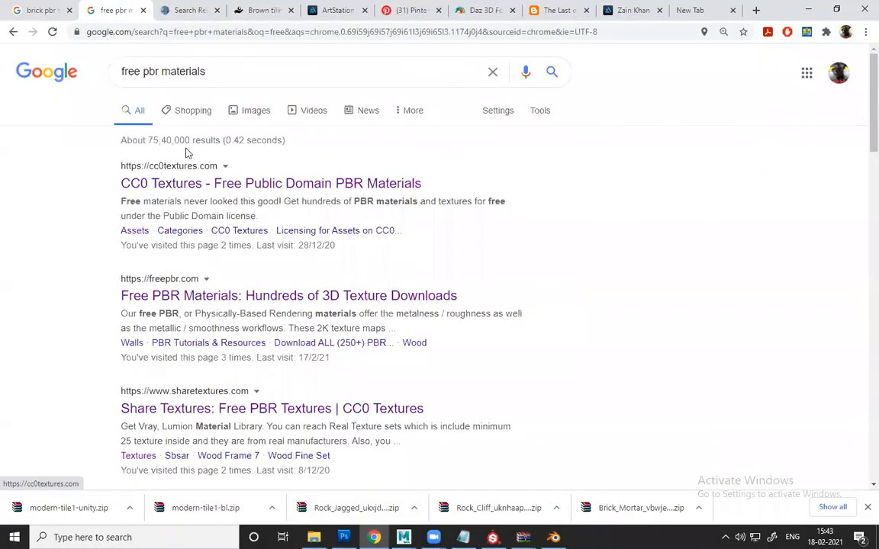
scroll(216, 233, "down", 1)
scroll(216, 237, "down", 3)
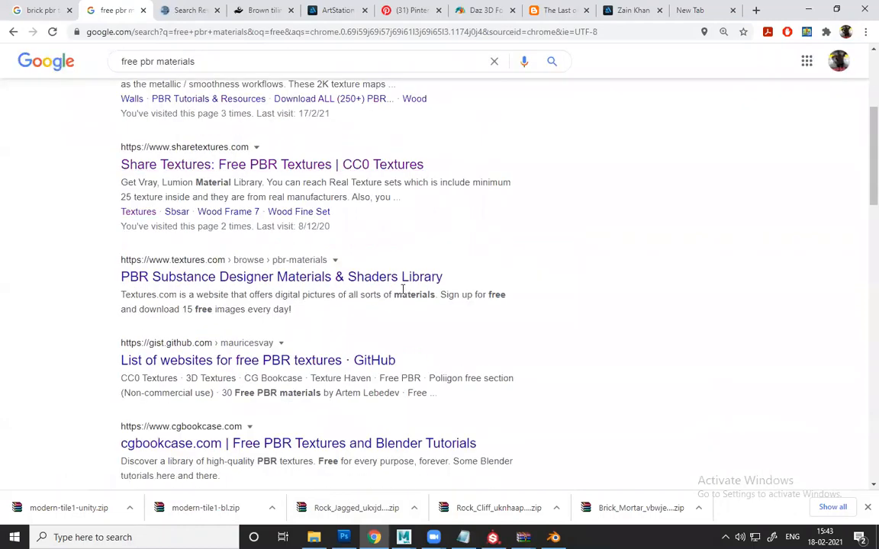
right_click(295, 284)
left_click(328, 289)
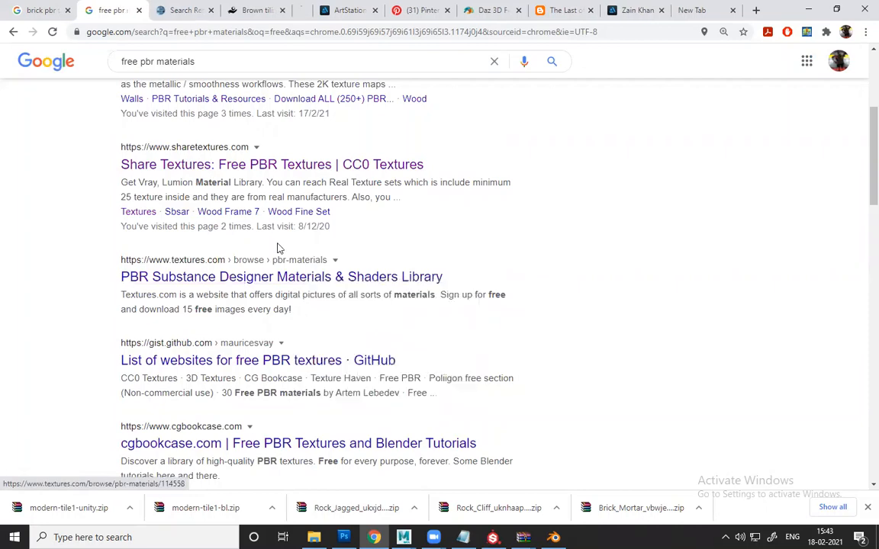
- Close the brown tile and cc0textures tabs and look through the brick wall materials on textures.com
left_click(264, 10)
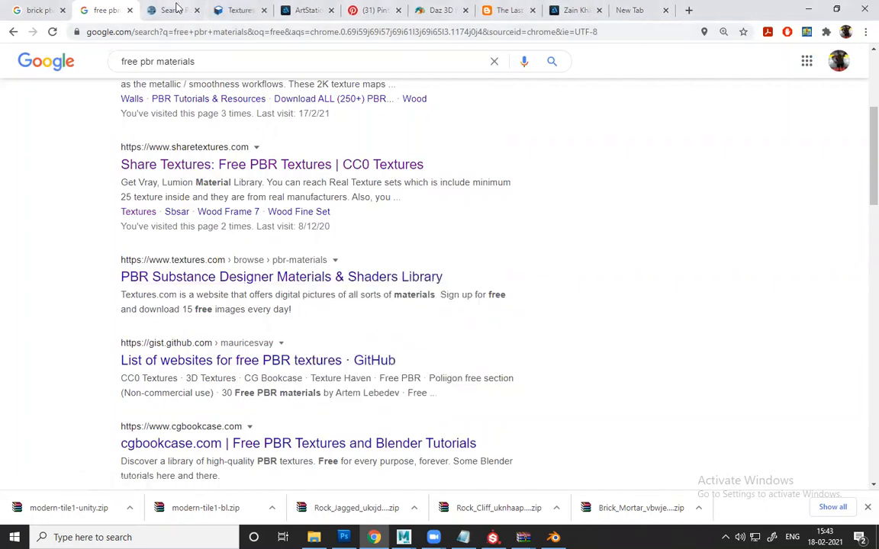
left_click(176, 8)
left_click(197, 10)
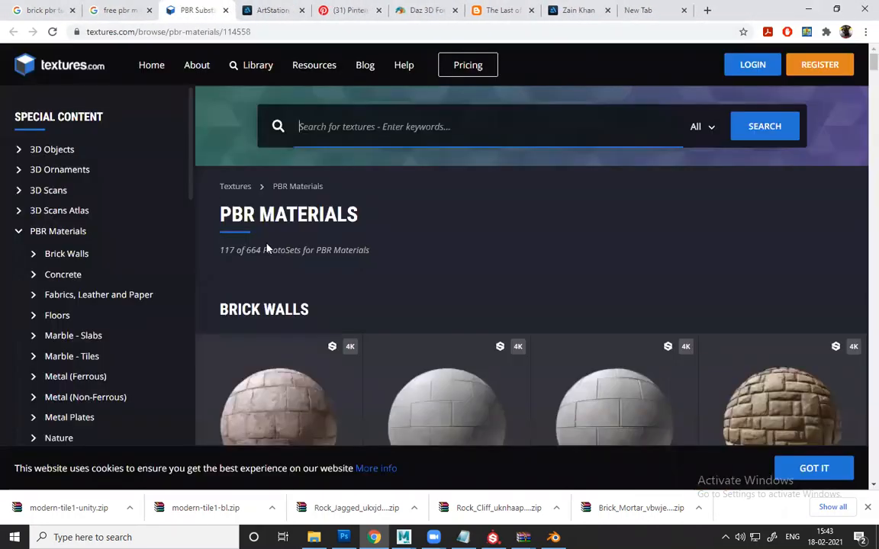
scroll(266, 248, "down", 2)
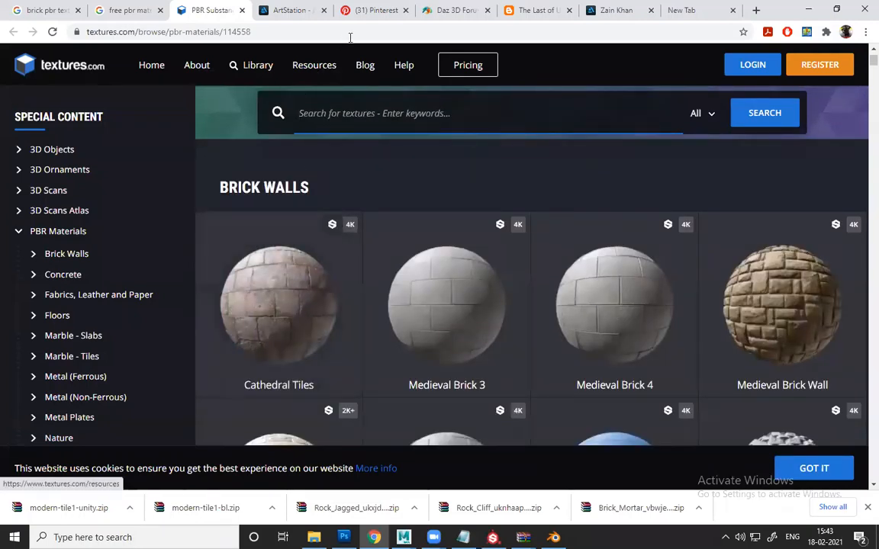
left_click(619, 33)
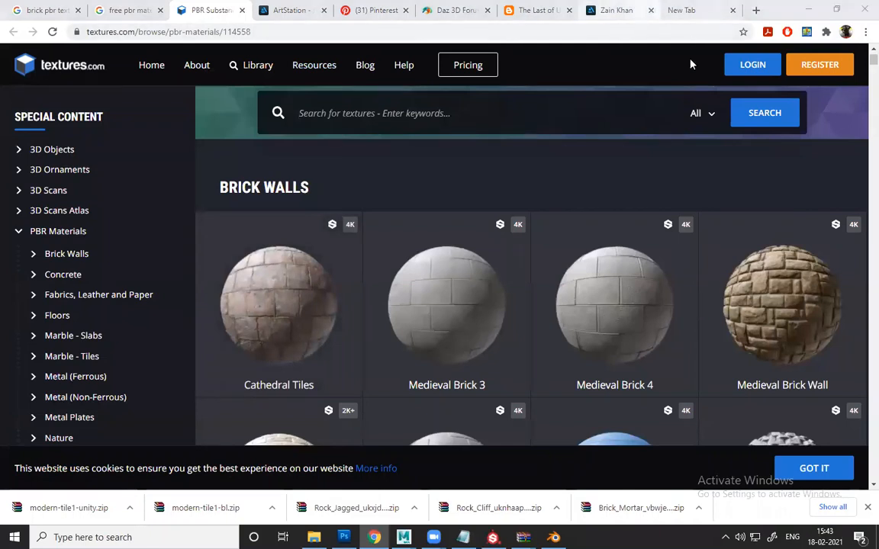
- Check the open Maya scene, return to the browser's empty tab and search Google for "substance exchange" to reach Substance Share
left_click(621, 11)
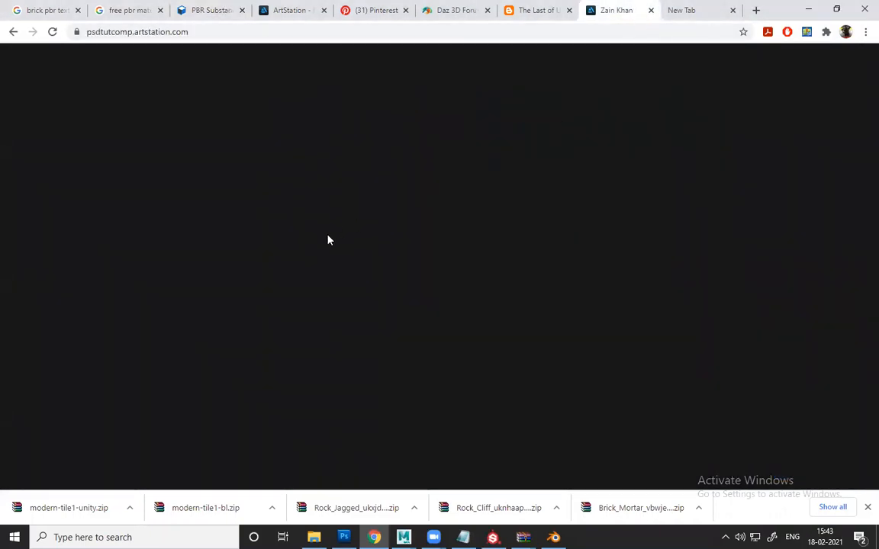
left_click(682, 13)
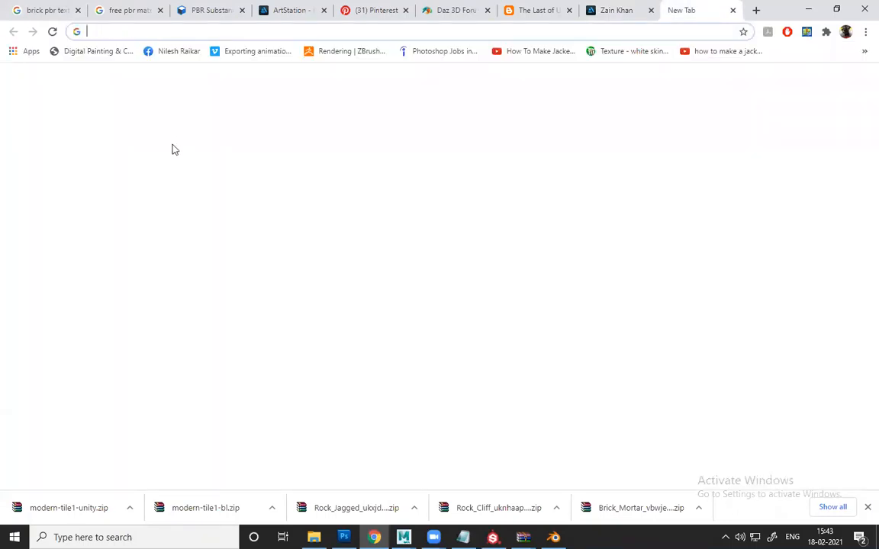
type("goo")
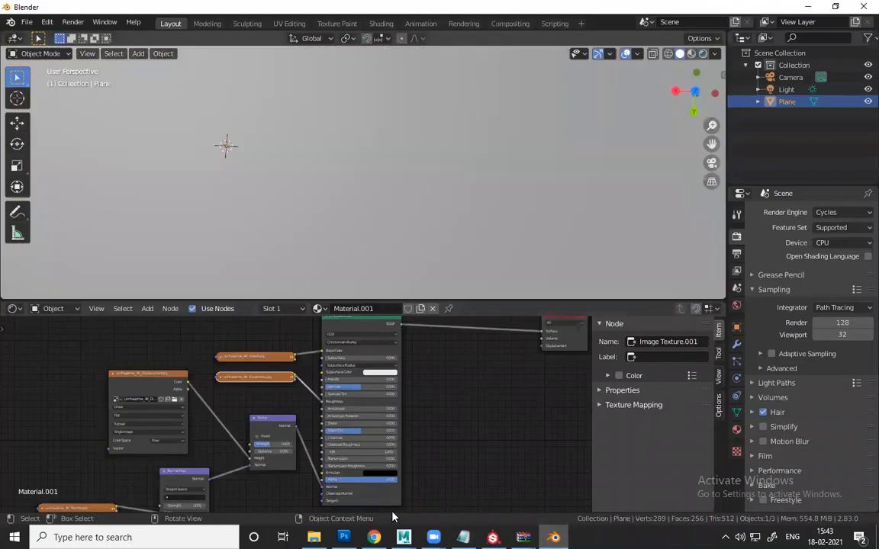
left_click(404, 537)
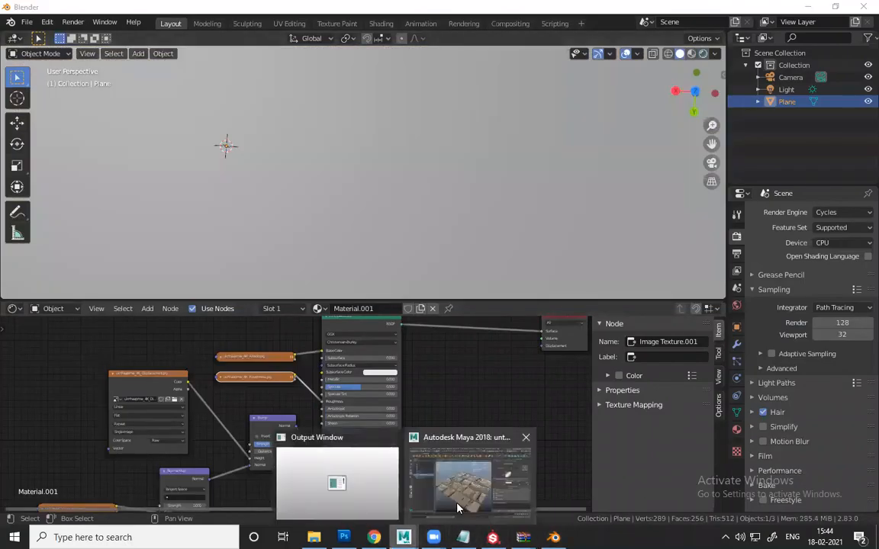
left_click(458, 503)
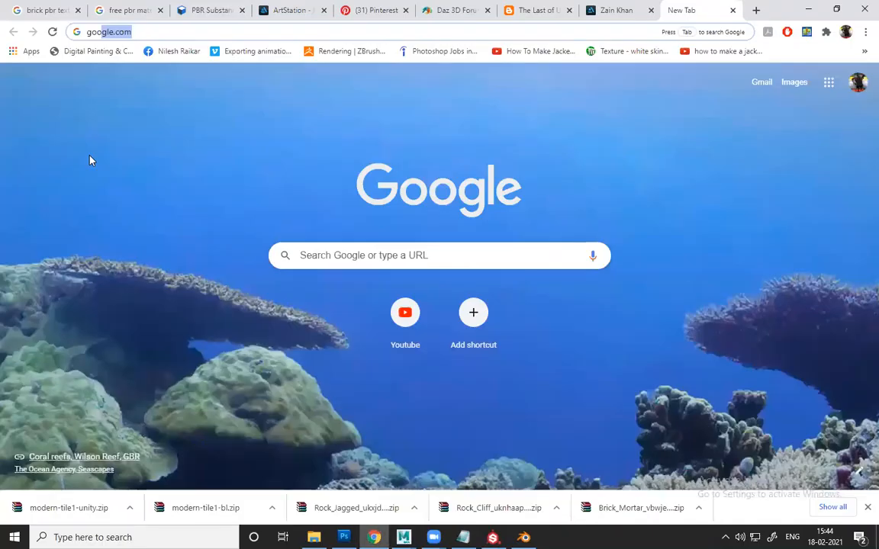
key("Return")
type("susb")
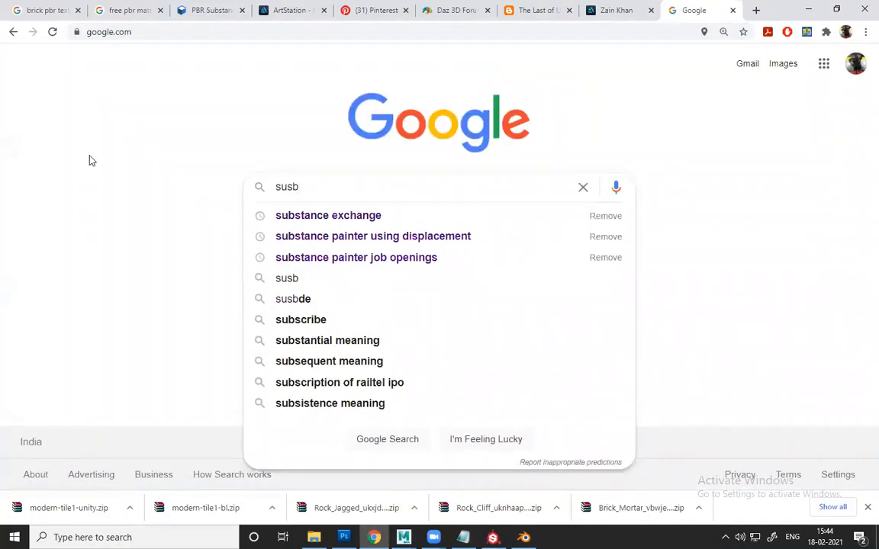
key("BackSpace")
type("bstance")
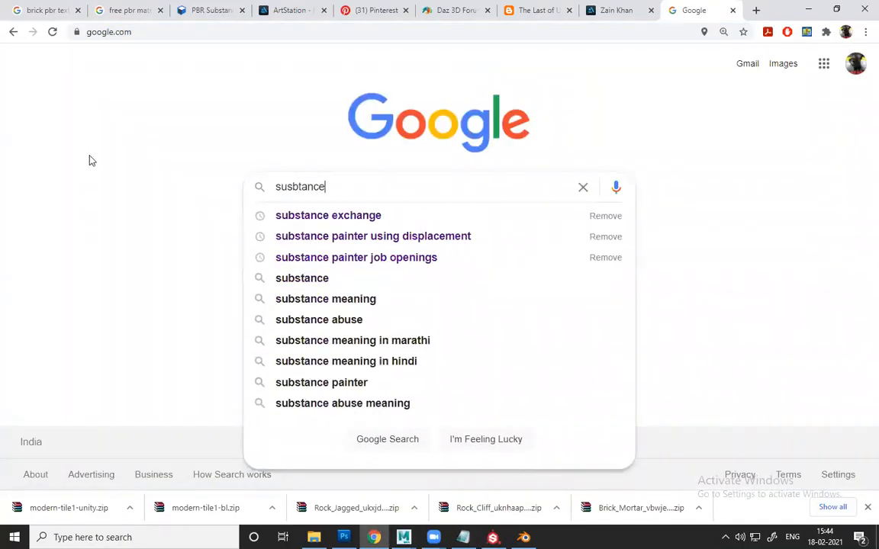
key("Down")
key("Return")
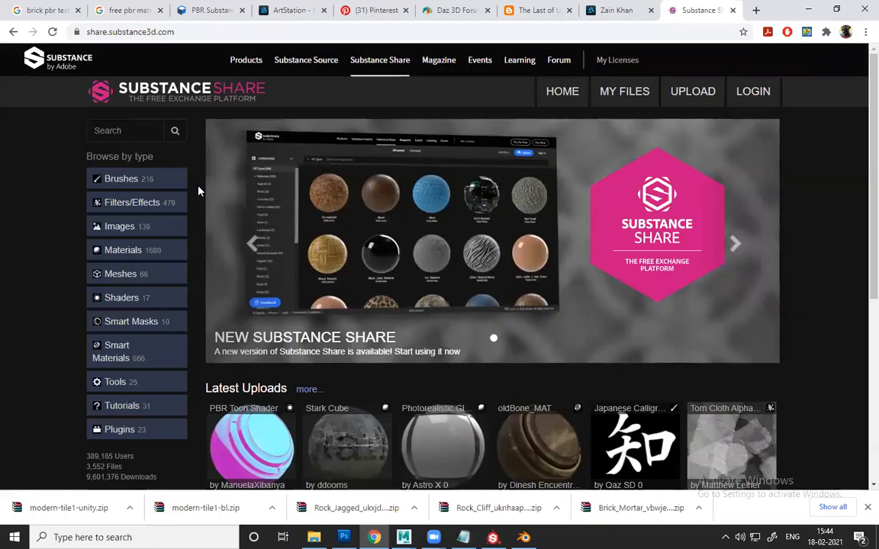
- Open the Materials category on Substance Share and look through the listed materials
left_click(130, 257)
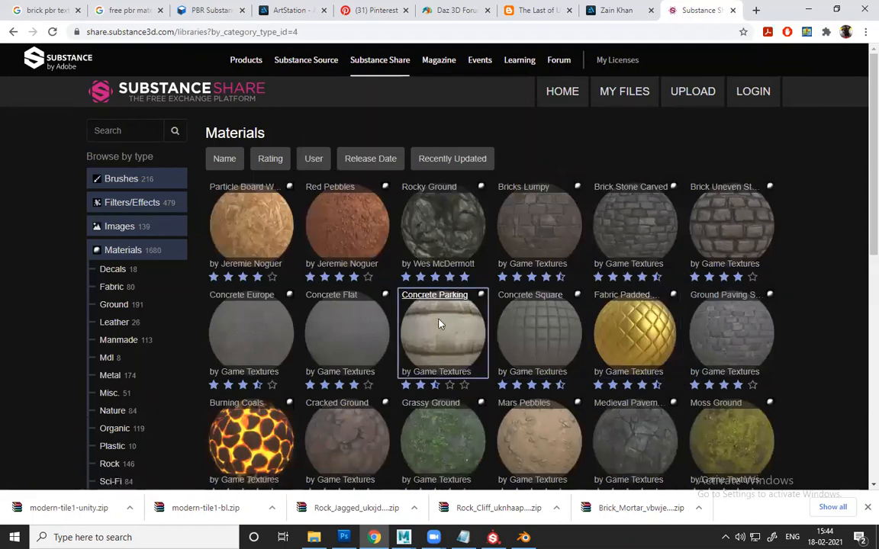
scroll(439, 324, "down", 2)
scroll(439, 324, "down", 3)
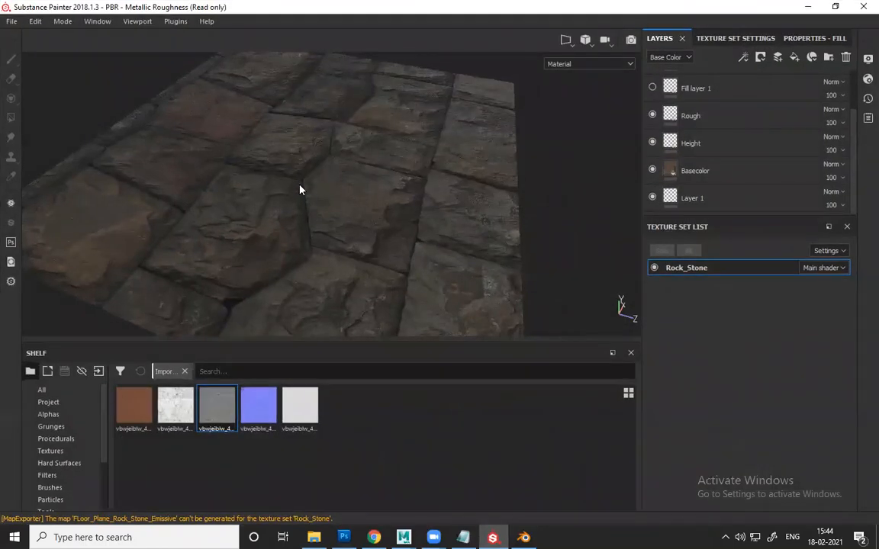
- Switch to Substance Painter and create a PBR - Metallic Roughness project from Fire_Hydrant.fbx, discarding the open project's changes
scroll(543, 186, "down", 5)
key("ctrl+n")
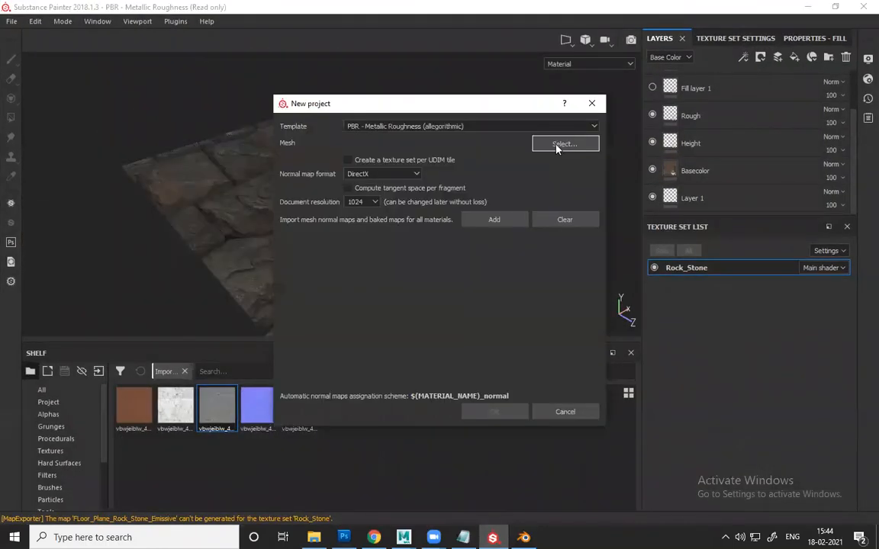
left_click(558, 144)
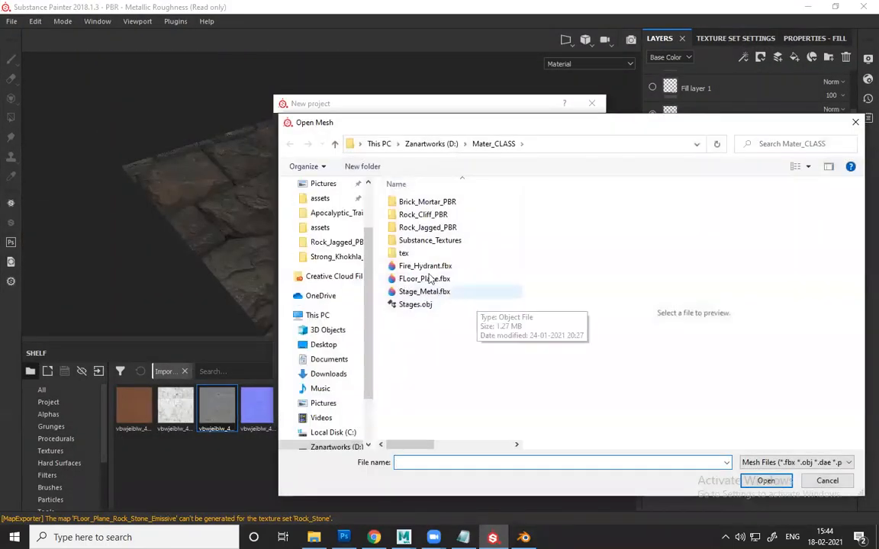
left_click(425, 266)
left_click(766, 480)
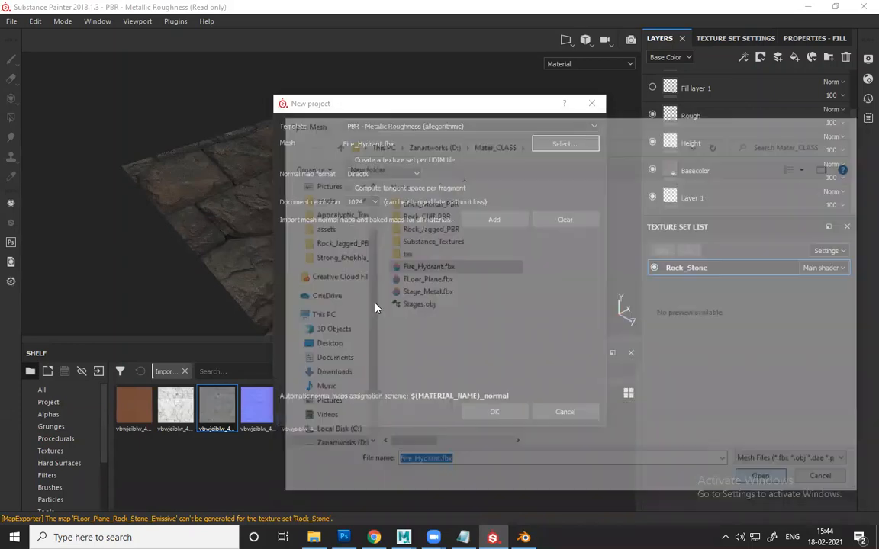
left_click(505, 413)
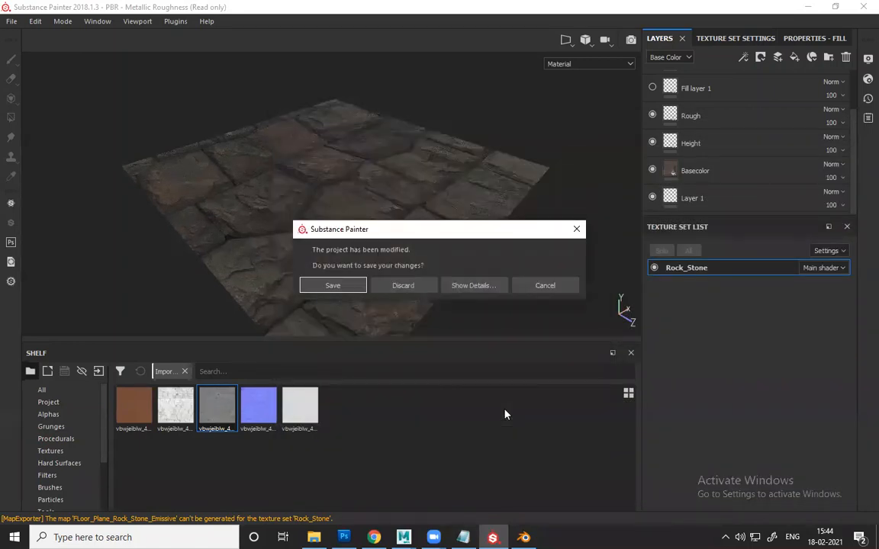
left_click(399, 287)
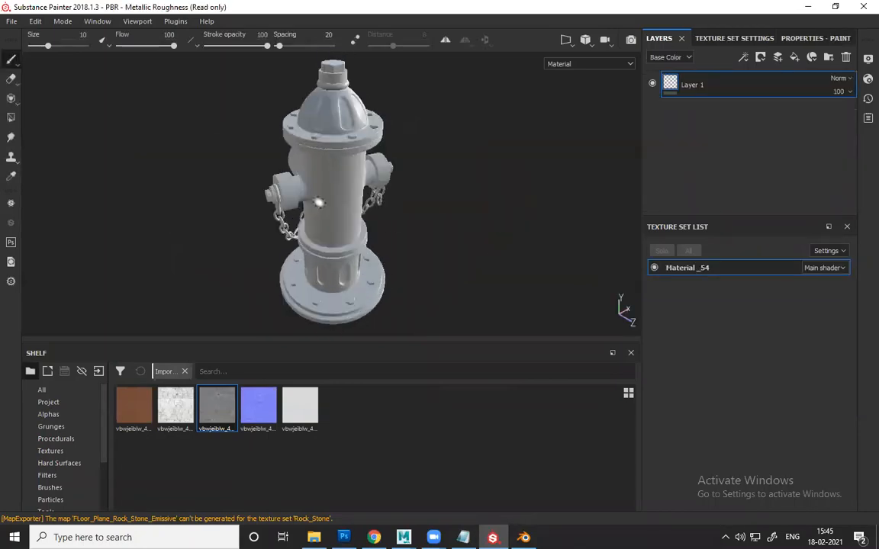
middle_click_drag(443, 300, 449, 270, "alt")
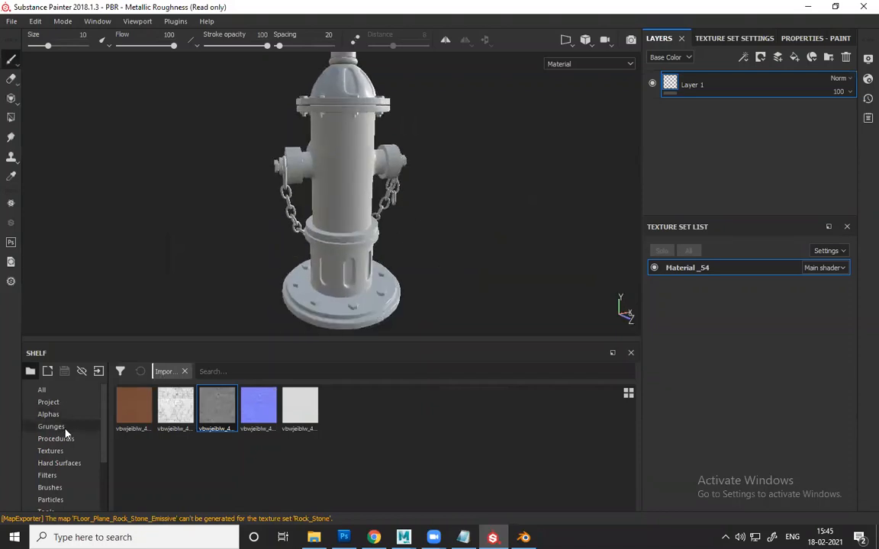
- Examine the fire hydrant's UV layout in the 2D-only view and return to the 3D-only view
scroll(66, 468, "down", 2)
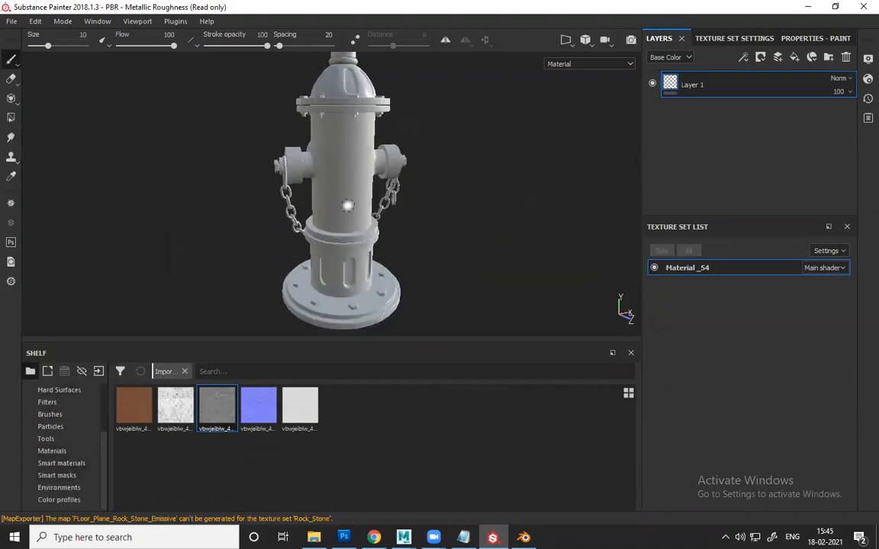
left_click(565, 40)
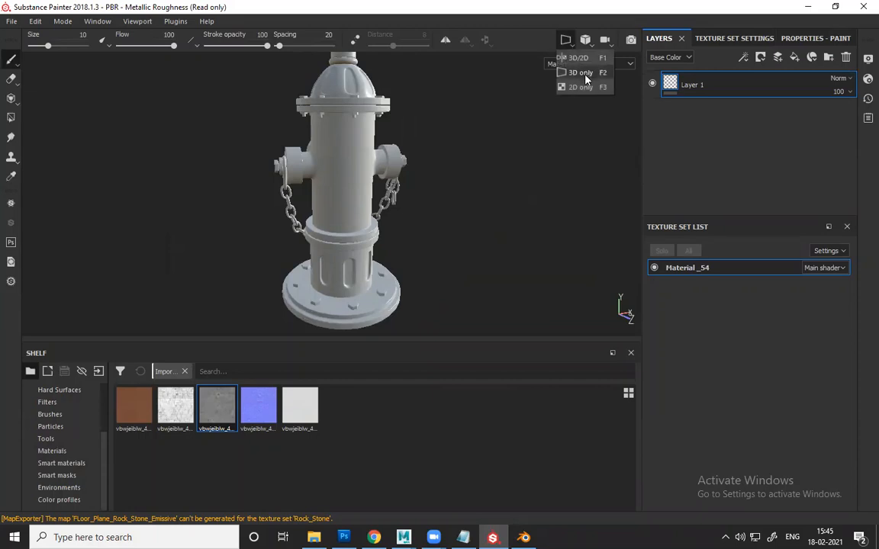
left_click(582, 85)
scroll(328, 236, "up", 3)
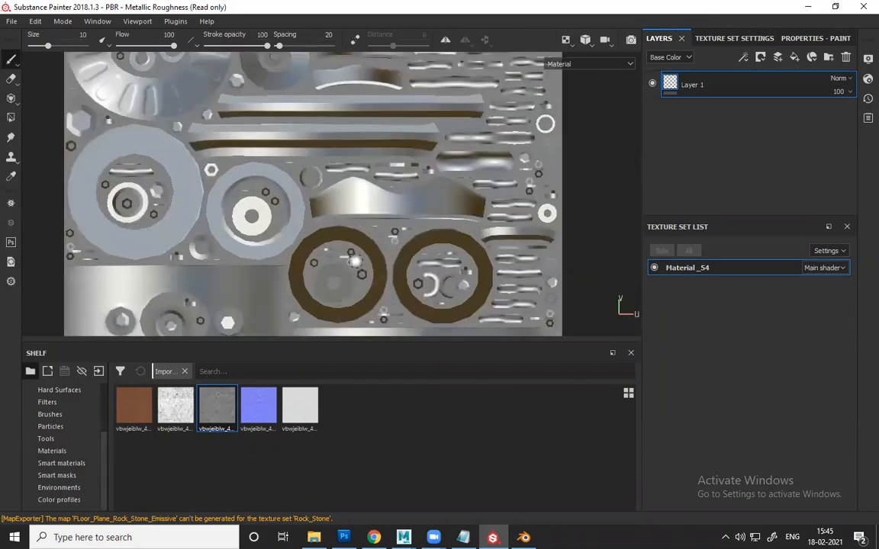
left_click(565, 39)
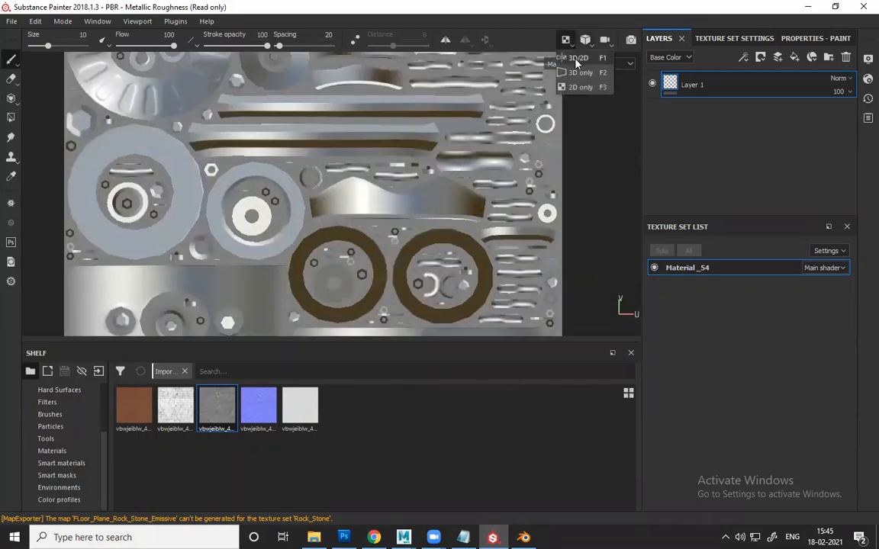
left_click(580, 73)
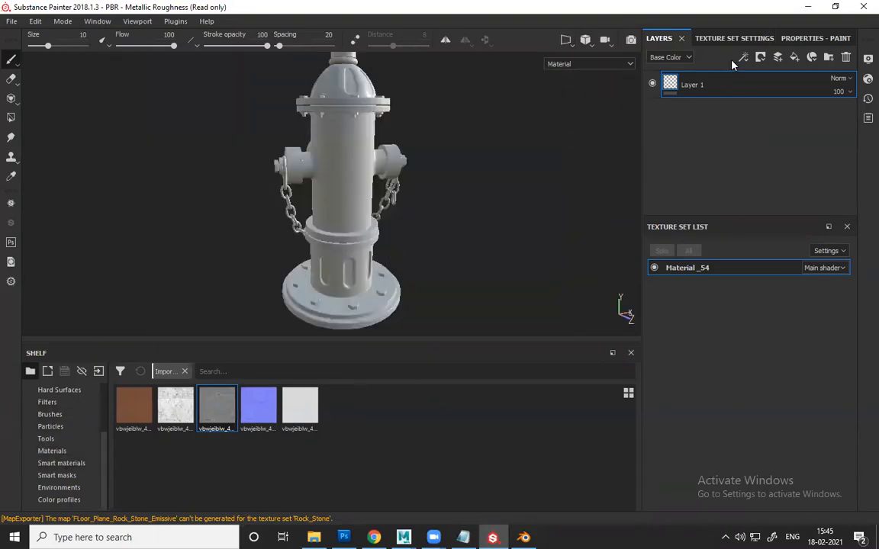
- Bake the mesh maps for the hydrant's Material _54 texture set and check the baked maps and model
left_click(734, 38)
scroll(778, 156, "down", 3)
left_click(809, 142)
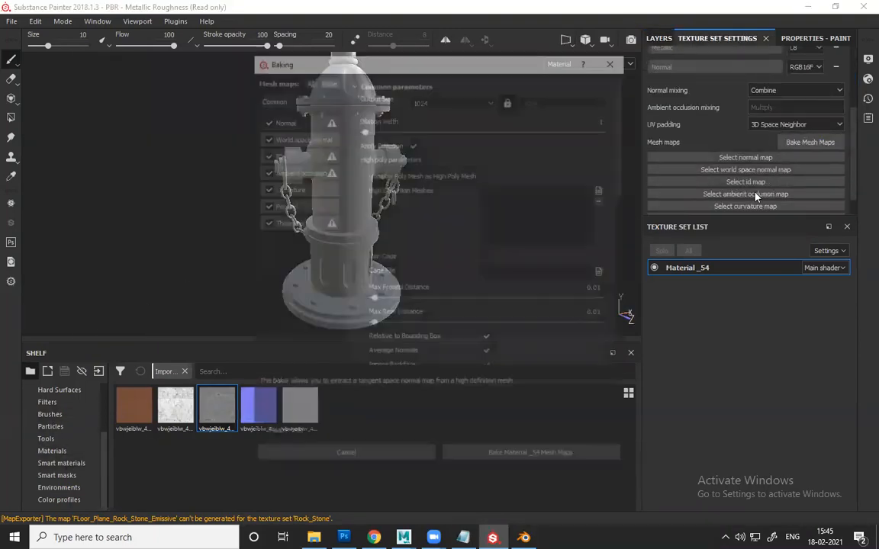
left_click(512, 458)
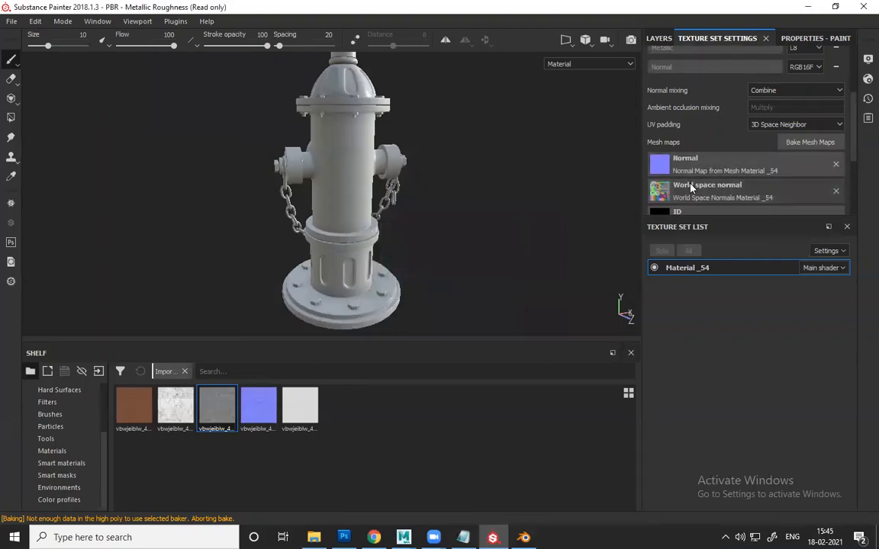
scroll(695, 180, "down", 1)
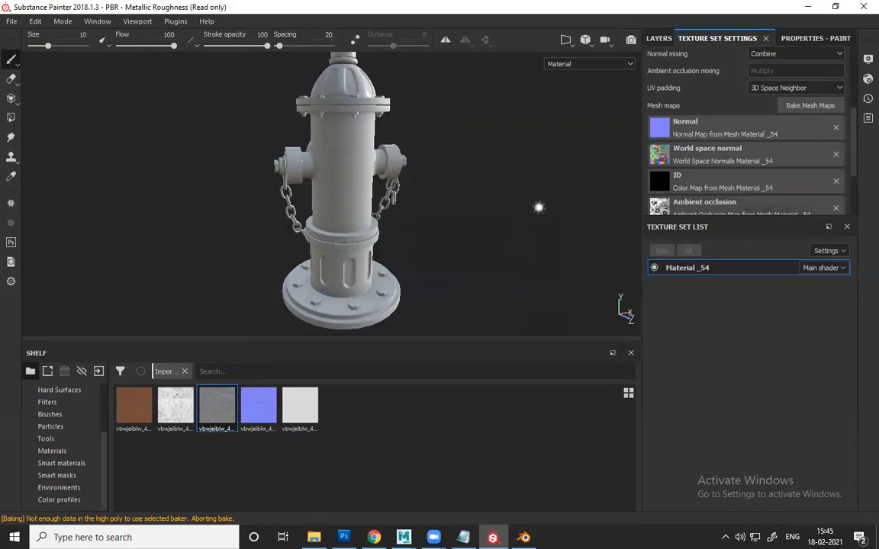
left_click_drag(440, 251, 480, 229, "alt")
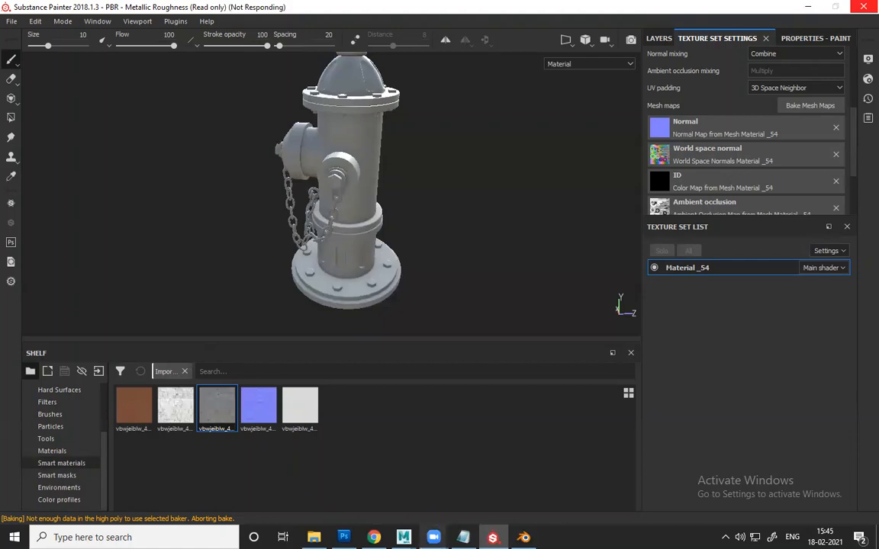
- Switch to Blender, bring the whole plane into view and quit Blender without saving the changes
left_click(523, 537)
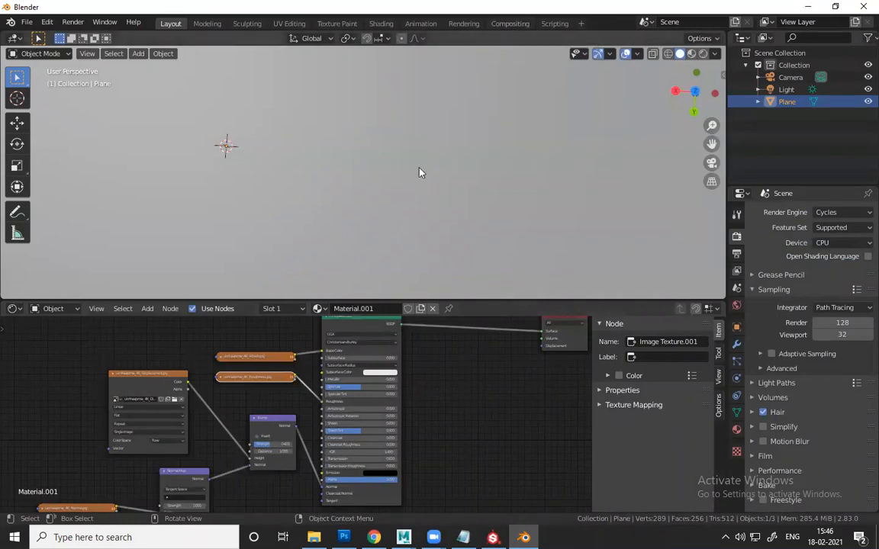
scroll(377, 165, "down", 10)
middle_click_drag(293, 128, 292, 108)
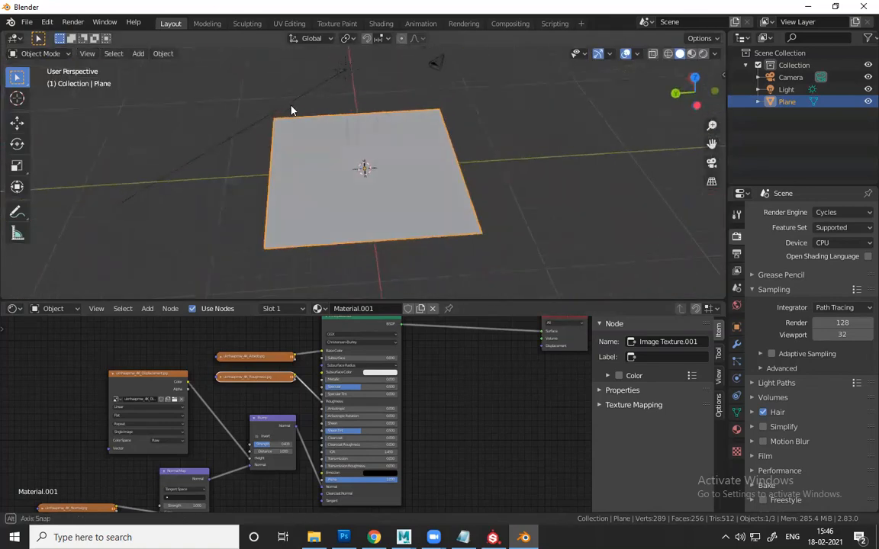
left_click(864, 6)
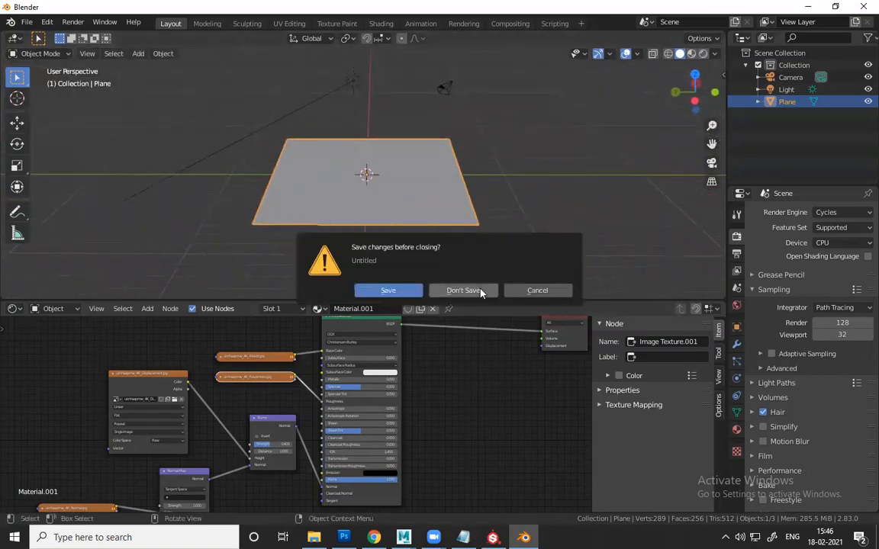
left_click(480, 291)
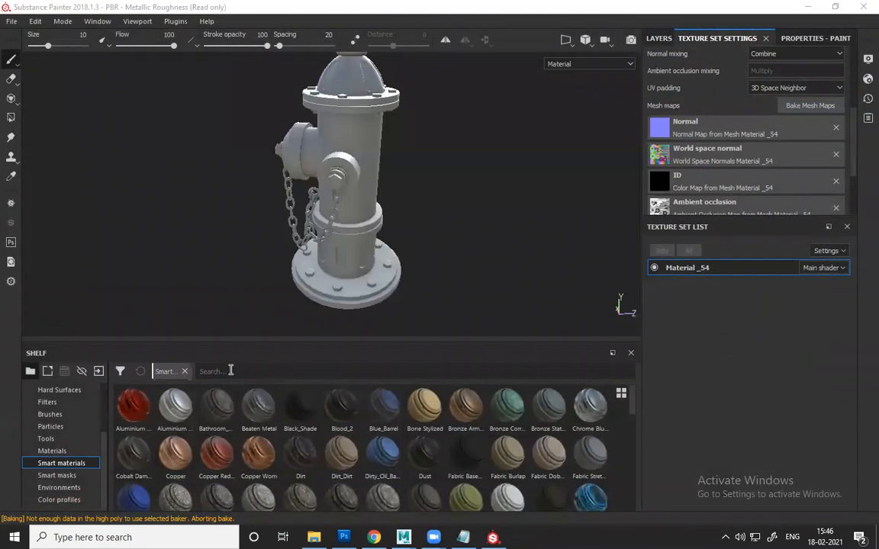
- Look through the smart materials in Substance Painter and apply Blue_Barrel to the fire hydrant
left_click(231, 370)
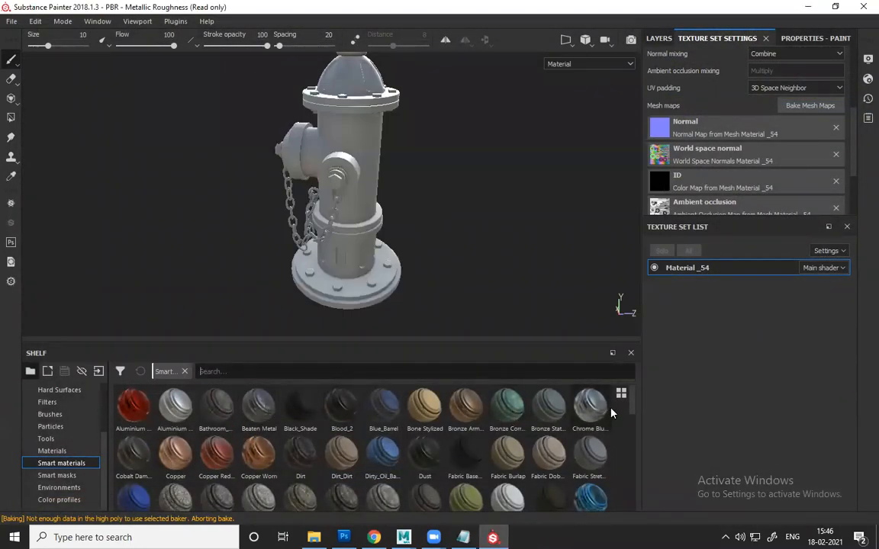
scroll(637, 424, "down", 1)
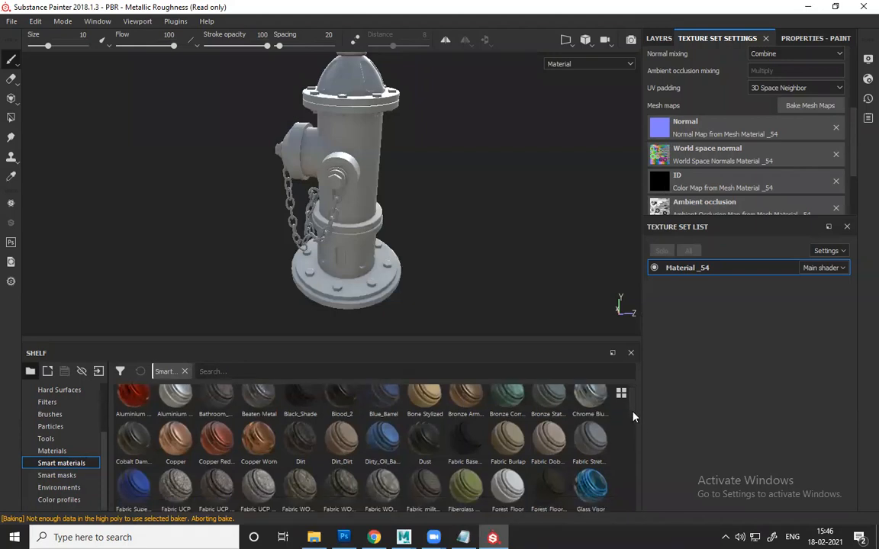
scroll(632, 417, "down", 1)
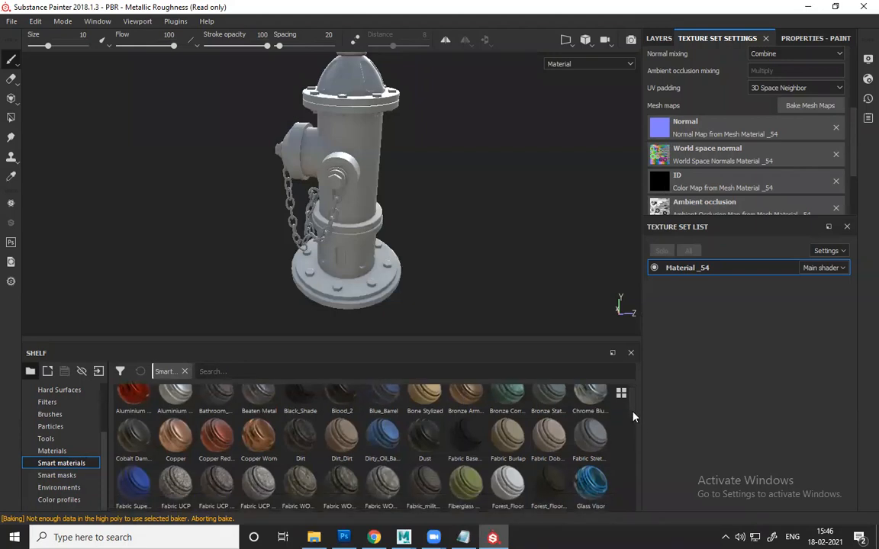
scroll(633, 416, "down", 3)
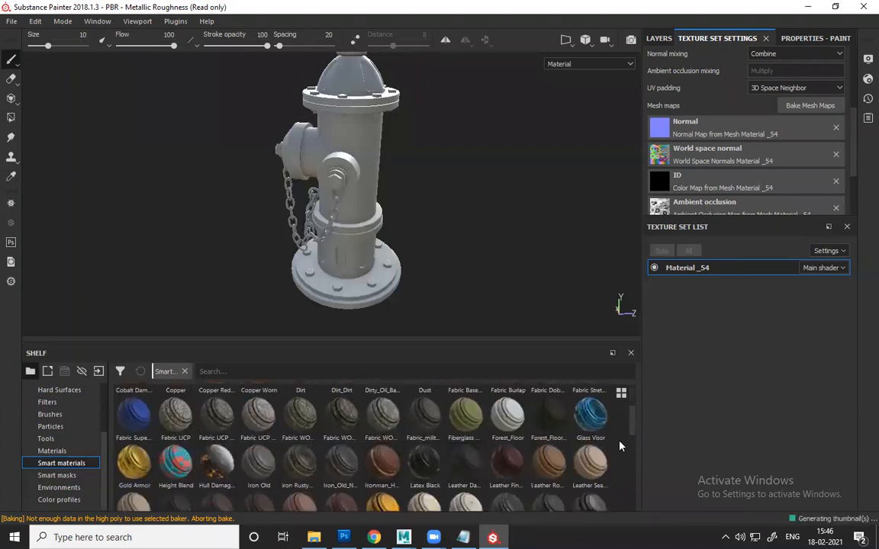
scroll(631, 425, "up", 4)
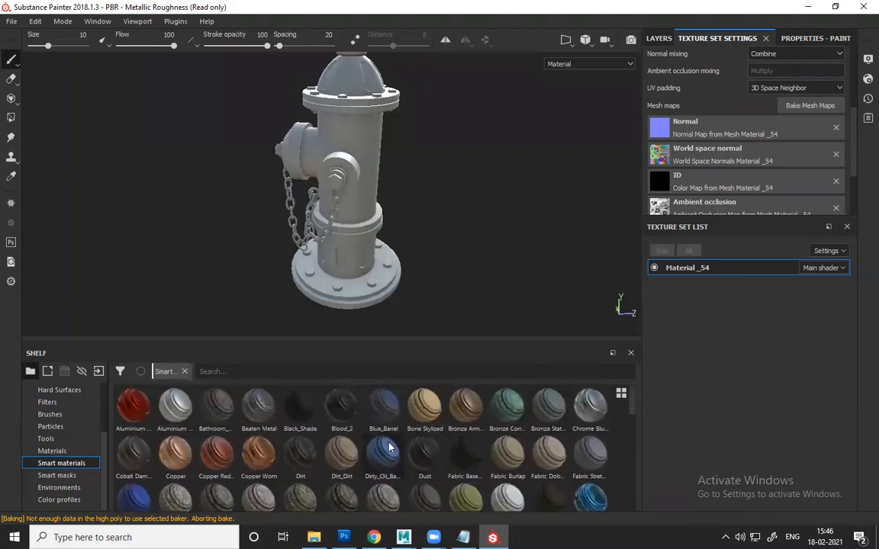
left_click_drag(385, 418, 349, 204)
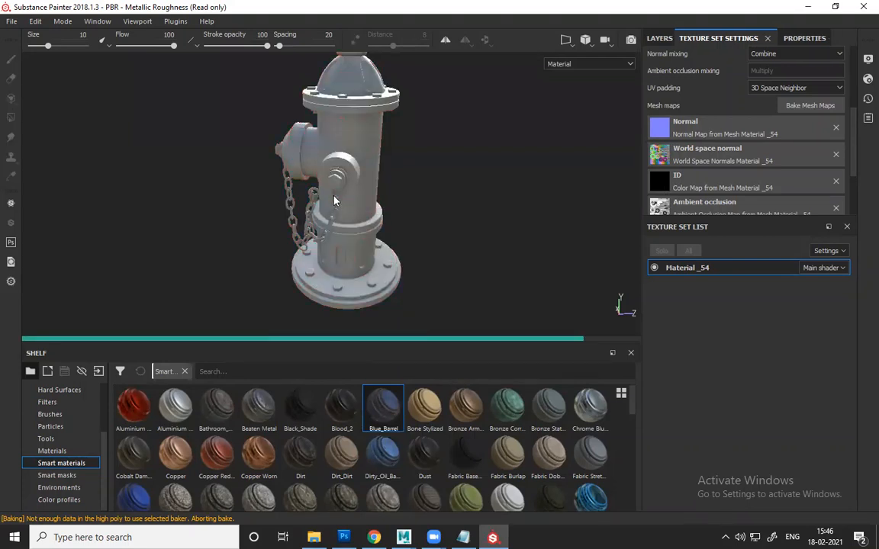
scroll(347, 196, "down", 3)
scroll(349, 196, "up", 4)
left_click_drag(462, 187, 439, 172, "alt")
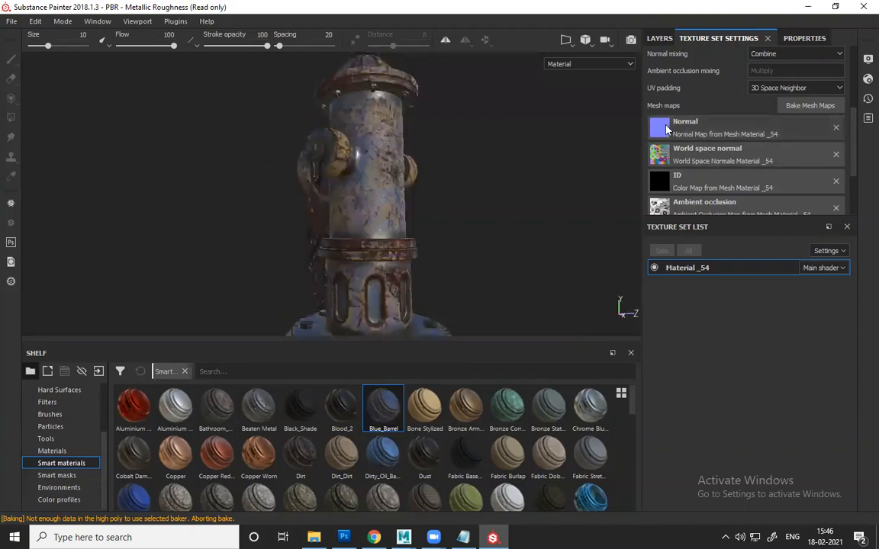
- Change the base color of the Bsecolor layer in the Blue_Barrel folder to red (R 0.760, G 0.000, B 0.000)
left_click(672, 37)
left_click(665, 83)
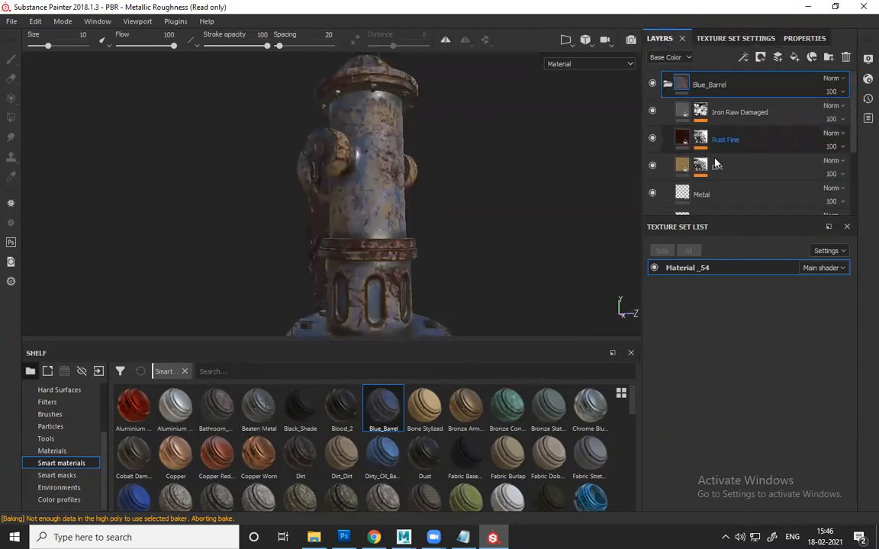
scroll(715, 170, "down", 2)
left_click(716, 169)
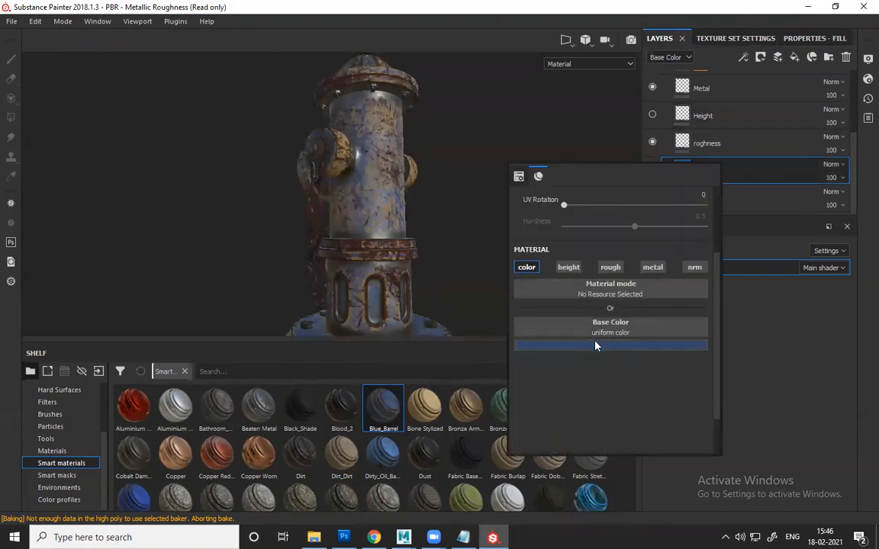
left_click(581, 346)
left_click_drag(647, 374, 702, 483)
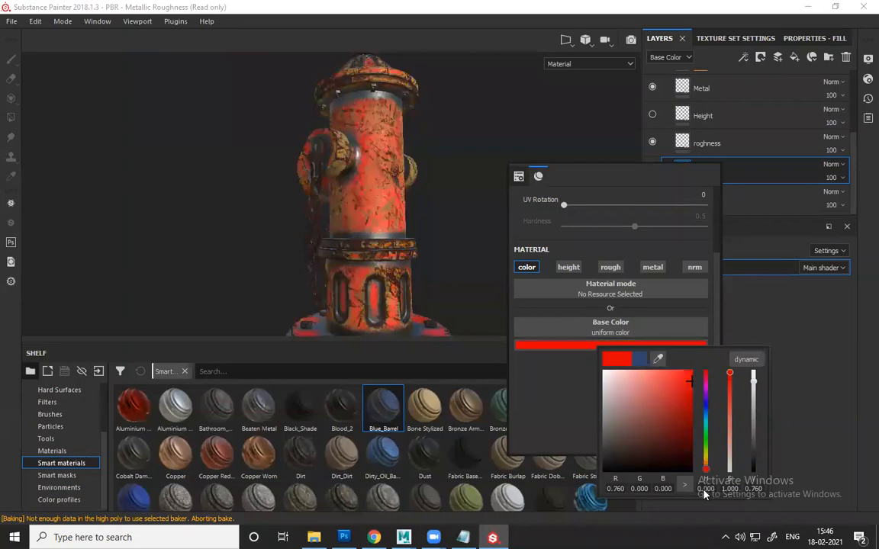
left_click(422, 217)
- Inspect the recolored fire hydrant from all sides, including its base, cap and chains, under different environment lighting angles
left_click_drag(421, 217, 415, 145, "alt")
middle_click_drag(414, 145, 344, 69, "alt")
left_click_drag(368, 275, 339, 270, "alt")
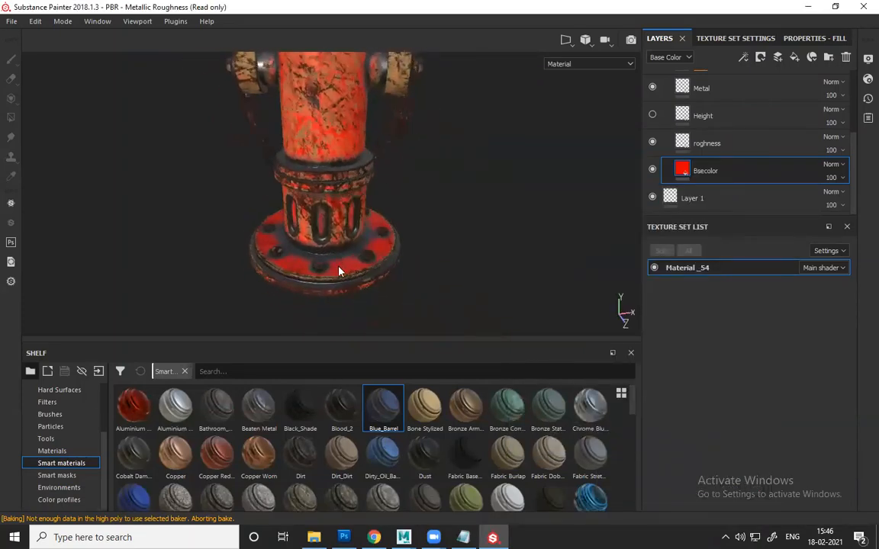
scroll(337, 262, "down", 3)
scroll(338, 261, "up", 5)
right_click_drag(337, 262, 392, 274, "alt")
left_click_drag(392, 274, 439, 247, "alt")
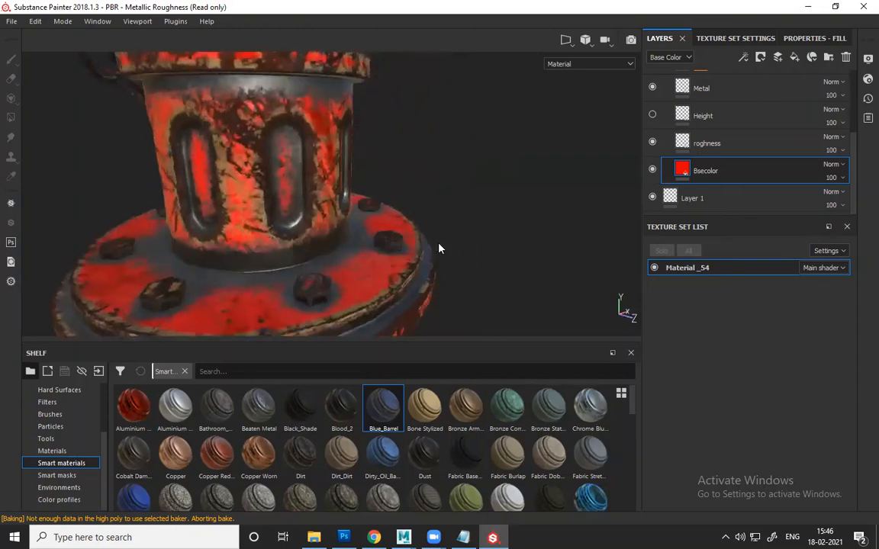
right_click_drag(439, 247, 157, 61, "alt")
middle_click_drag(322, 180, 349, 246, "alt")
scroll(350, 246, "down", 4)
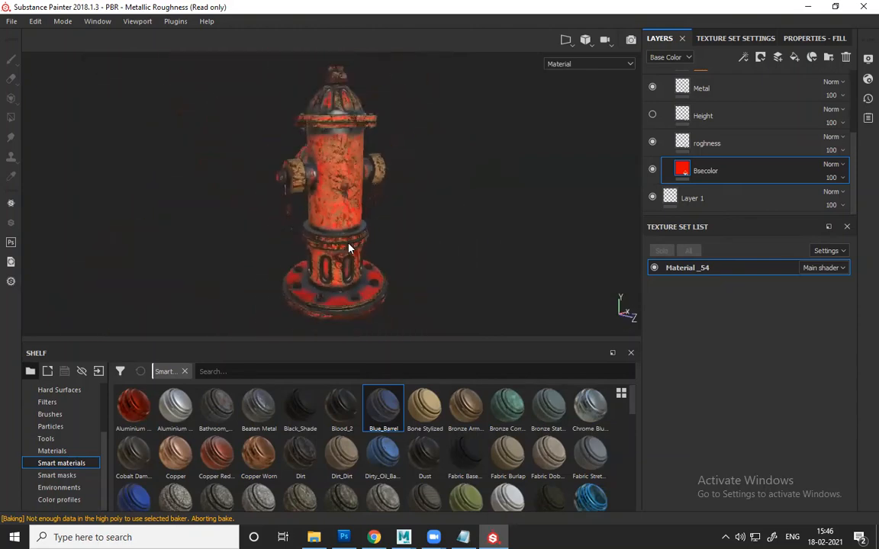
left_click_drag(381, 255, 426, 260, "alt")
mouse_move(426, 260)
right_mouse_down("shift")
mouse_move(467, 227)
mouse_move(460, 222)
right_mouse_up("shift")
middle_click_drag(430, 230, 433, 259, "alt")
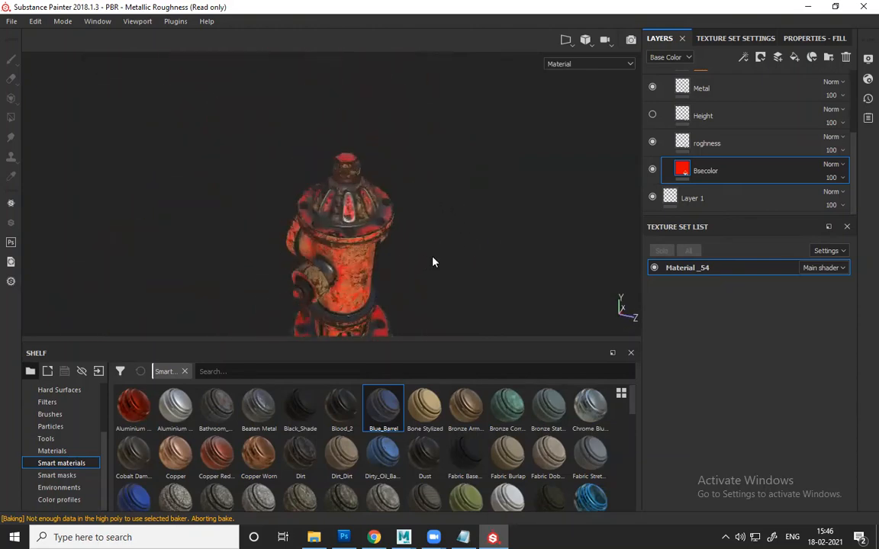
scroll(343, 230, "down", 1)
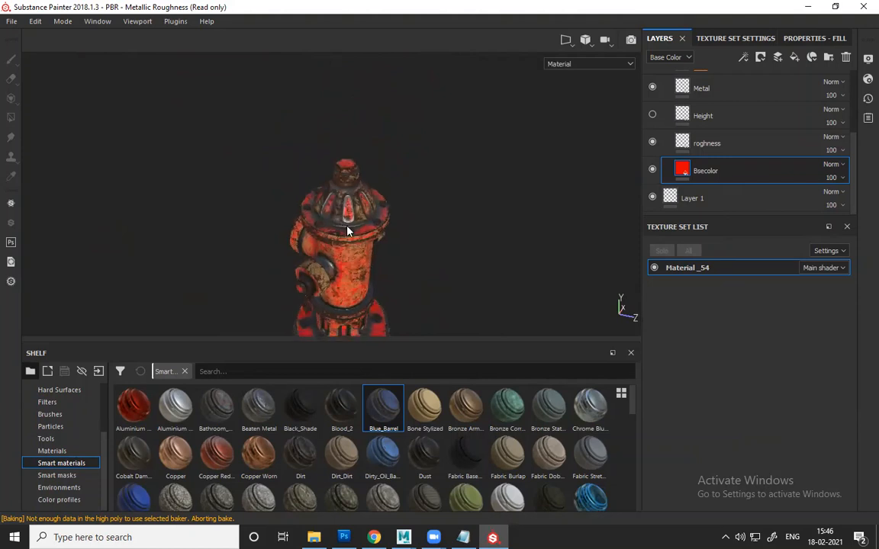
left_click_drag(414, 231, 488, 208, "alt")
scroll(348, 175, "up", 3)
mouse_move(458, 192)
right_mouse_down("shift")
mouse_move(422, 168)
mouse_move(460, 180)
mouse_move(487, 216)
mouse_move(452, 200)
right_mouse_up("shift")
scroll(412, 185, "down", 2)
scroll(411, 186, "up", 4)
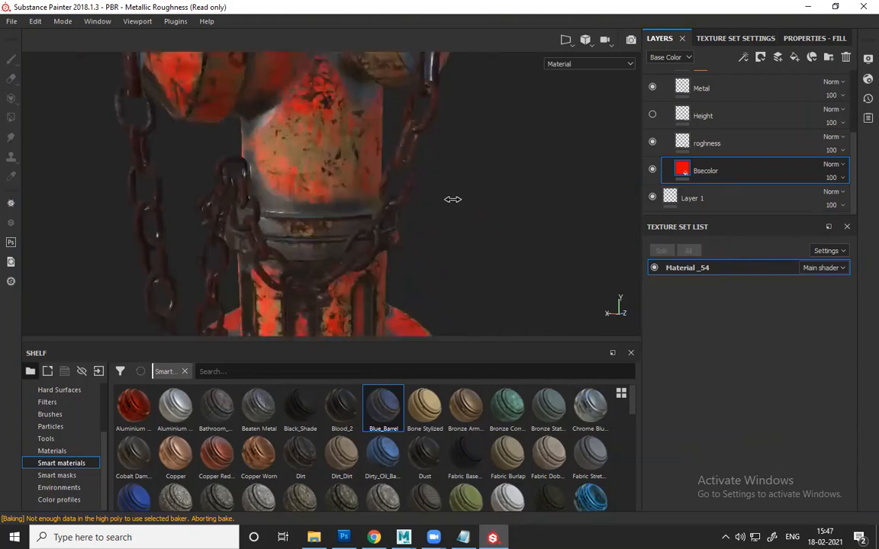
scroll(454, 206, "down", 4)
left_click_drag(456, 207, 317, 210, "alt")
middle_click_drag(309, 217, 164, 255, "alt")
scroll(351, 237, "down", 3)
left_click_drag(351, 241, 321, 246, "alt")
right_click_drag(369, 214, 297, 191, "shift")
left_click_drag(365, 201, 358, 273, "alt")
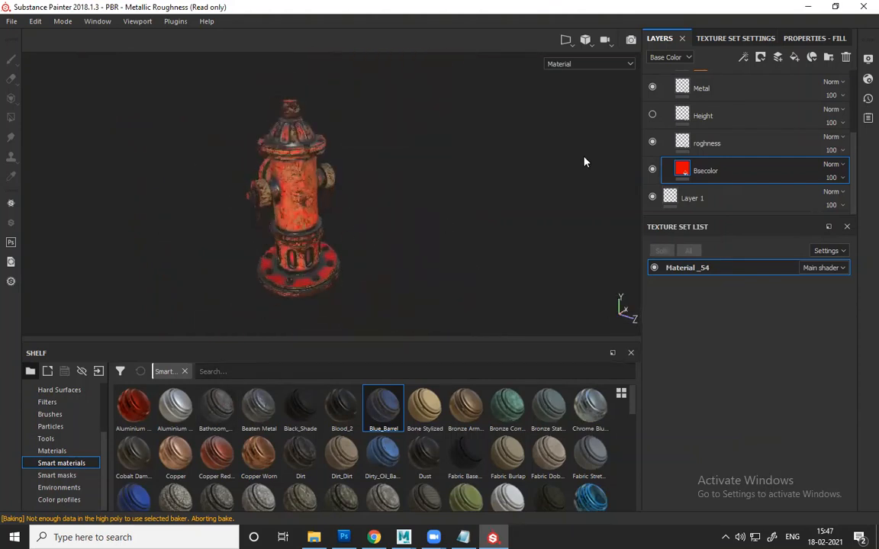
- Collapse the Blue_Barrel folder and review the PBR MetalRough texture export list for Material _54, closing it without exporting
scroll(732, 137, "up", 5)
left_click(667, 85)
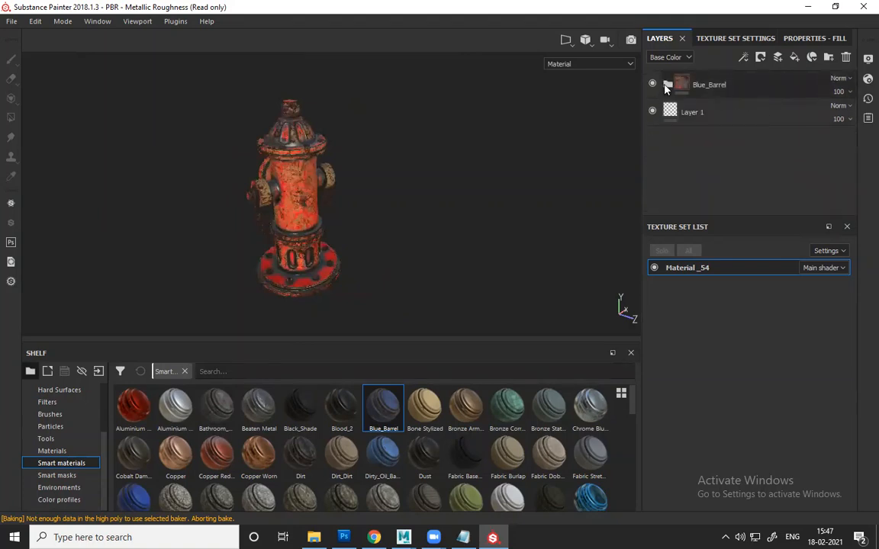
left_click(11, 22)
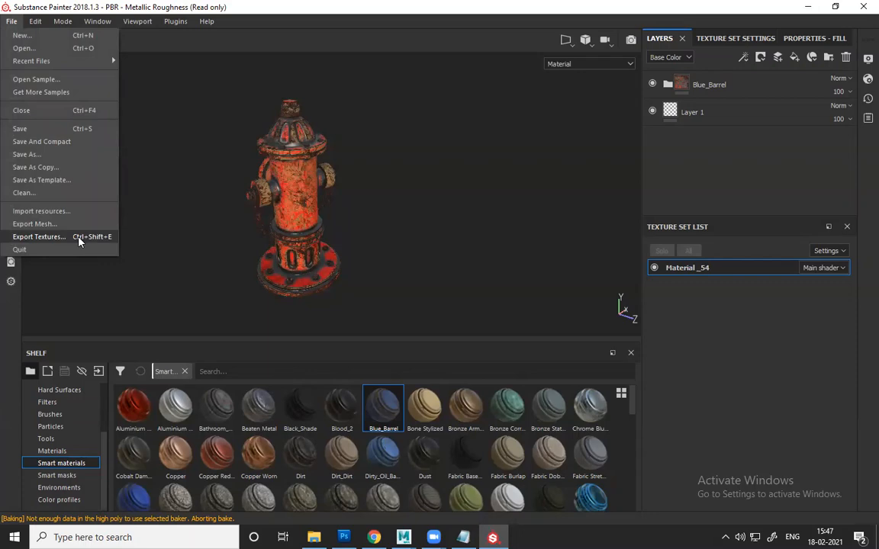
left_click(40, 237)
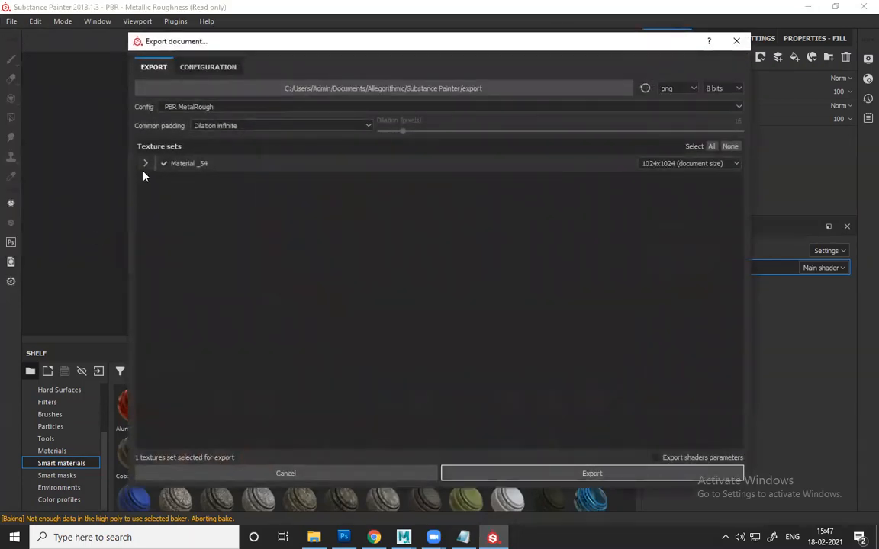
left_click(145, 163)
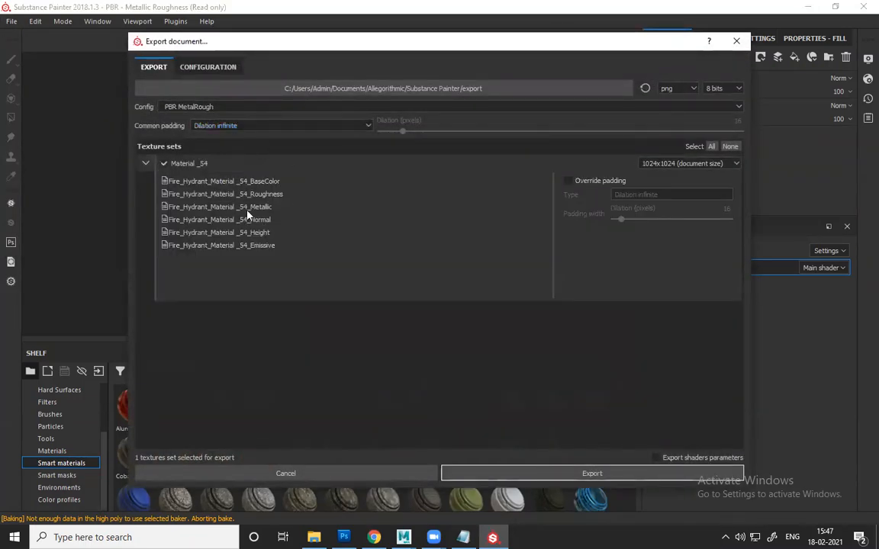
left_click(736, 41)
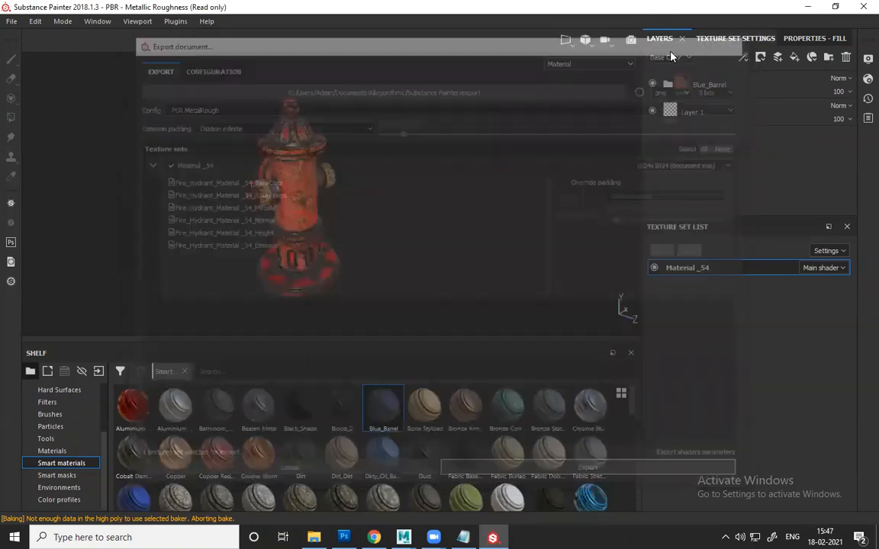
- Examine the fire hydrant's painted UV layout in the 2D-only view up close and as a whole, then return to the 3D-only view
left_click(566, 40)
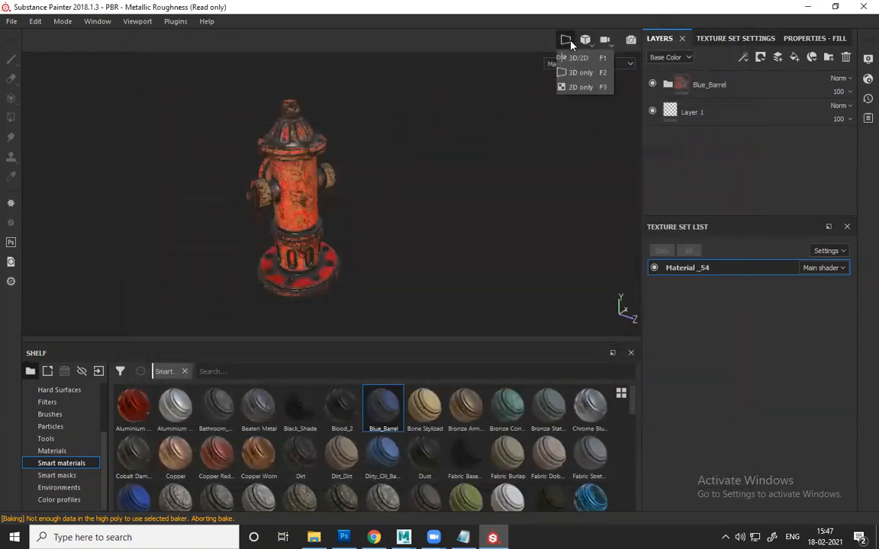
left_click(580, 86)
scroll(290, 210, "down", 4)
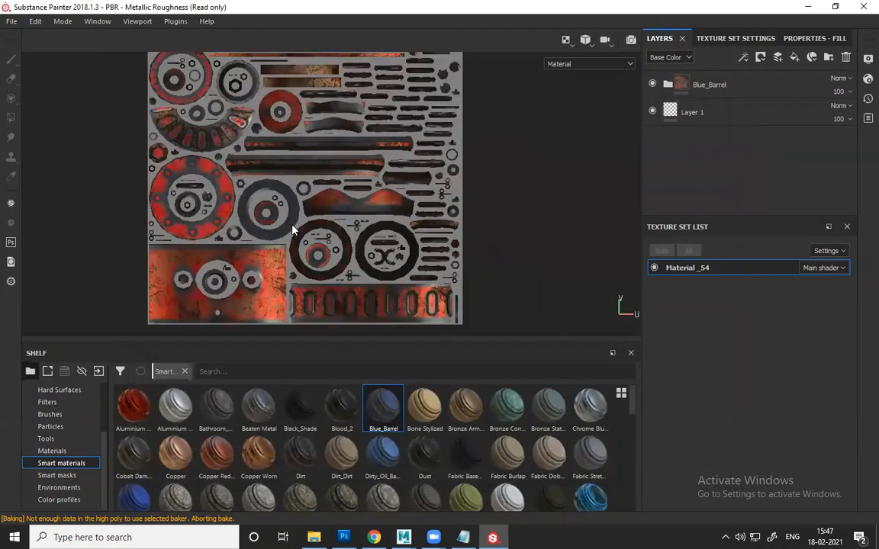
scroll(328, 186, "down", 3)
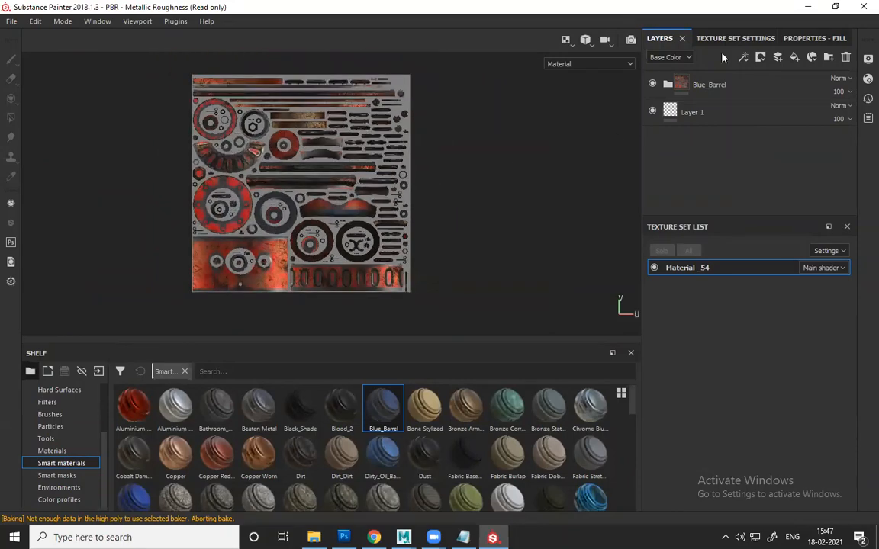
scroll(271, 249, "up", 8)
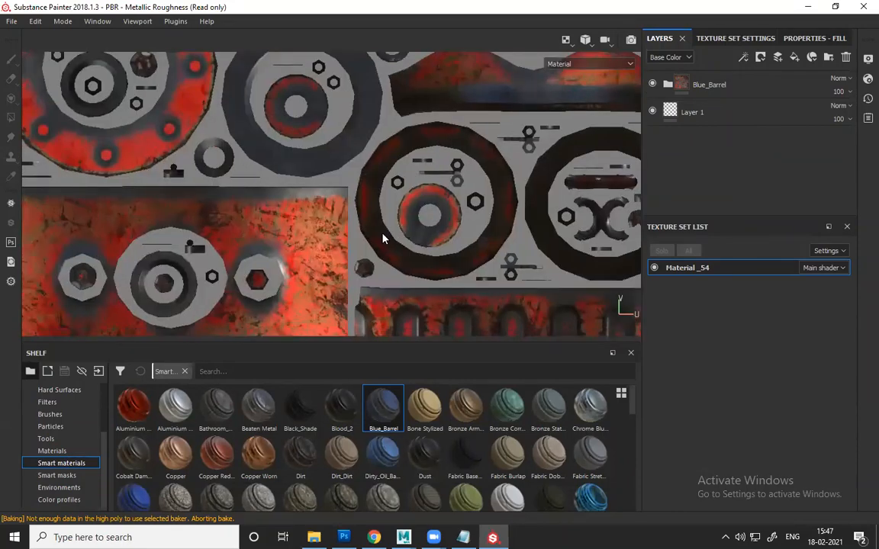
scroll(343, 329, "down", 1)
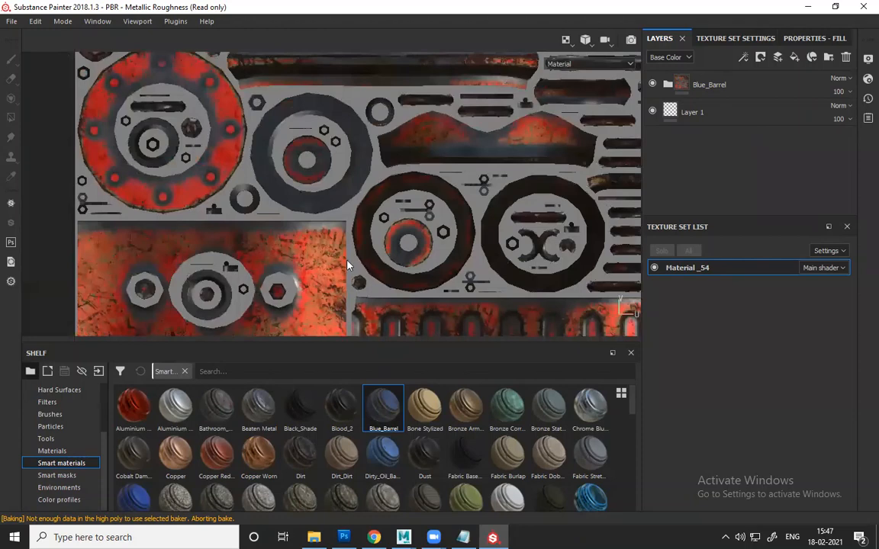
scroll(347, 264, "down", 2)
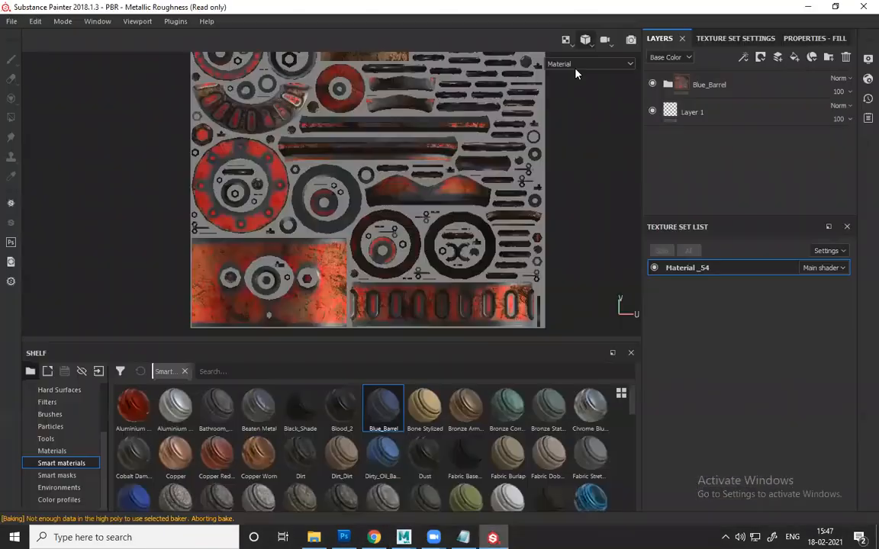
left_click(565, 39)
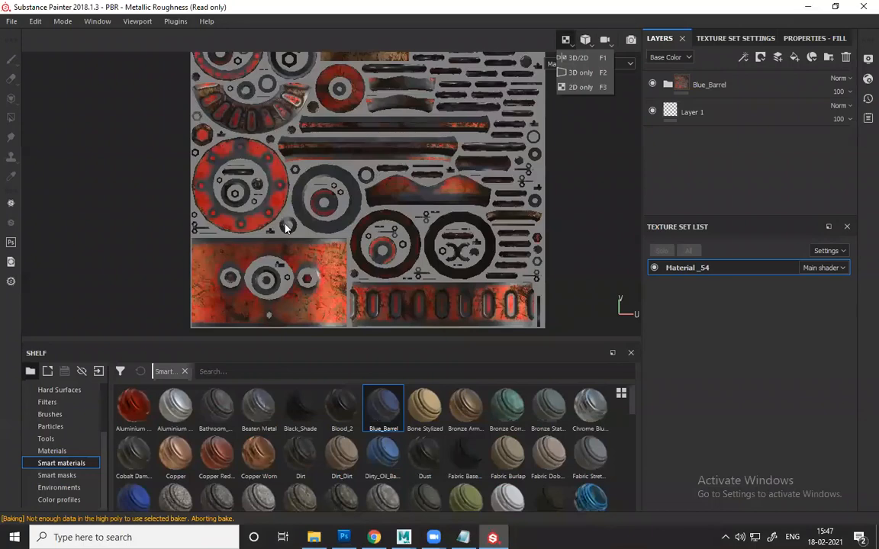
- Open the texture export settings and review the texture size choices and the output map configuration presets
left_click(9, 24)
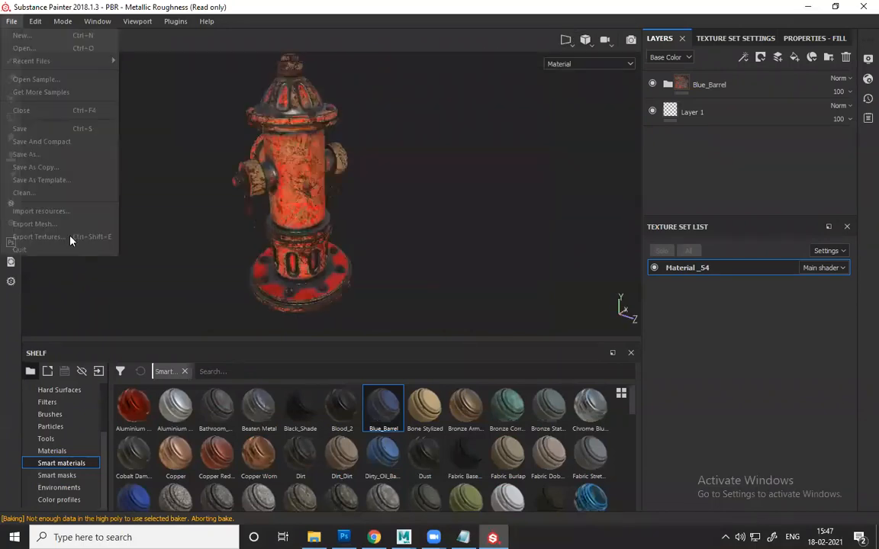
left_click(71, 238)
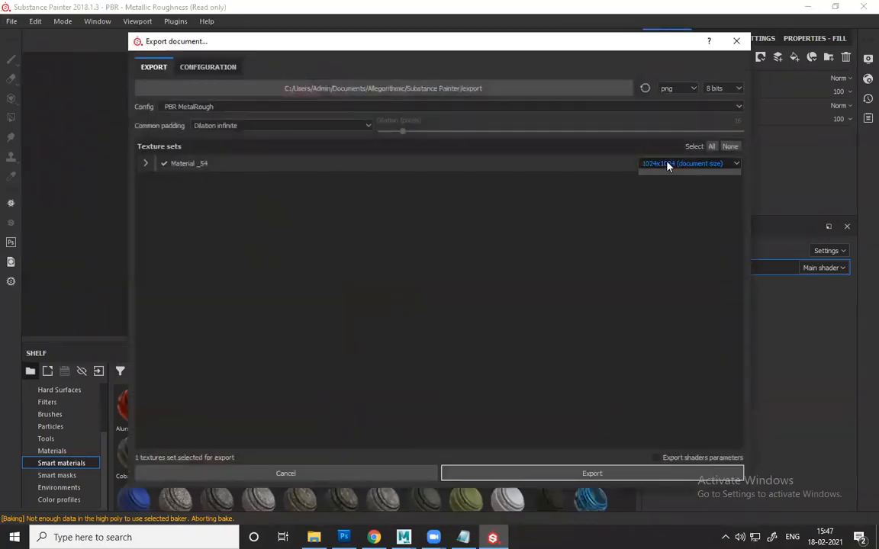
left_click(666, 163)
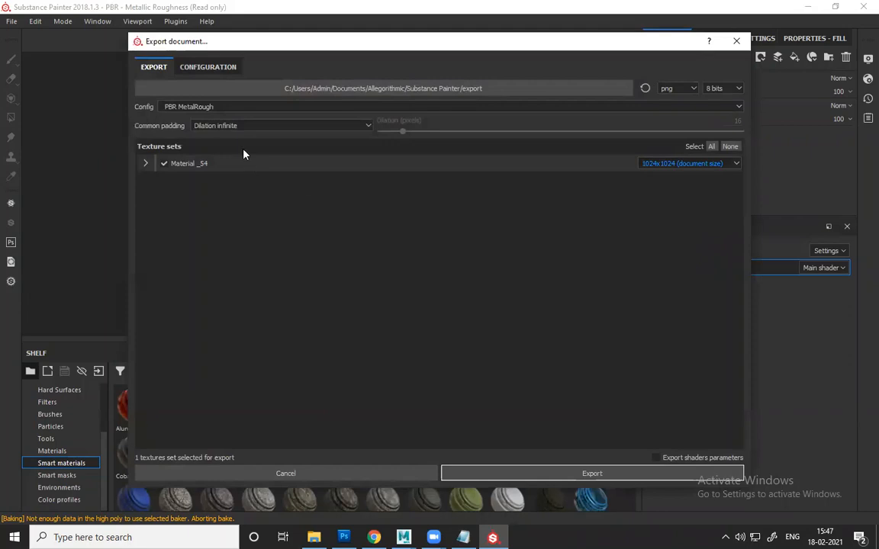
left_click(207, 68)
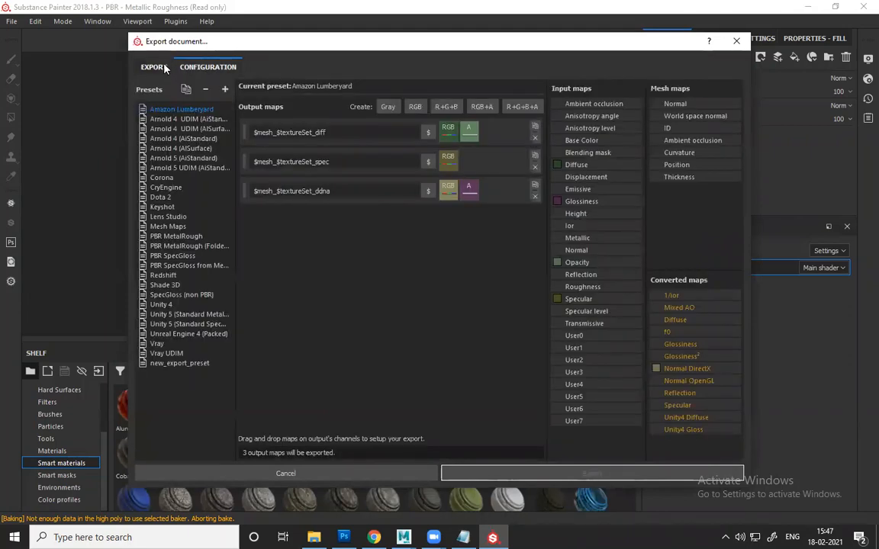
left_click(153, 67)
left_click(208, 67)
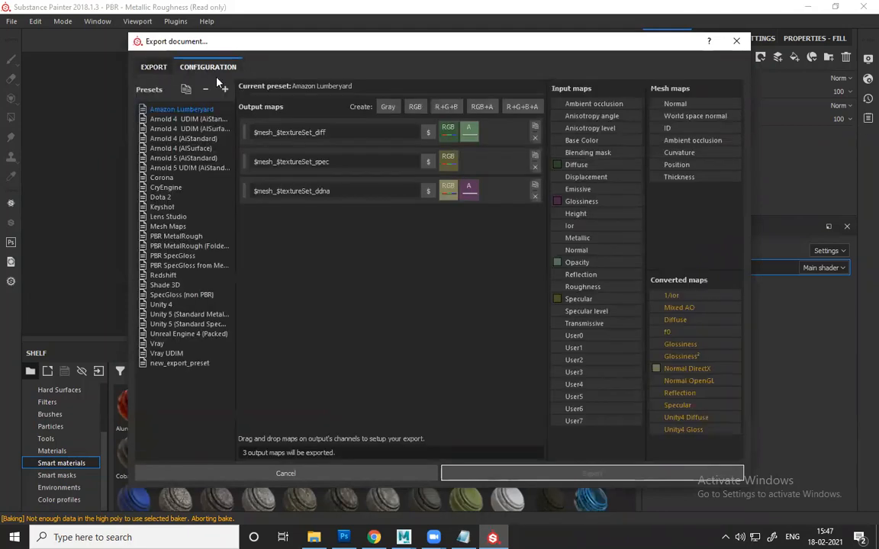
left_click(154, 67)
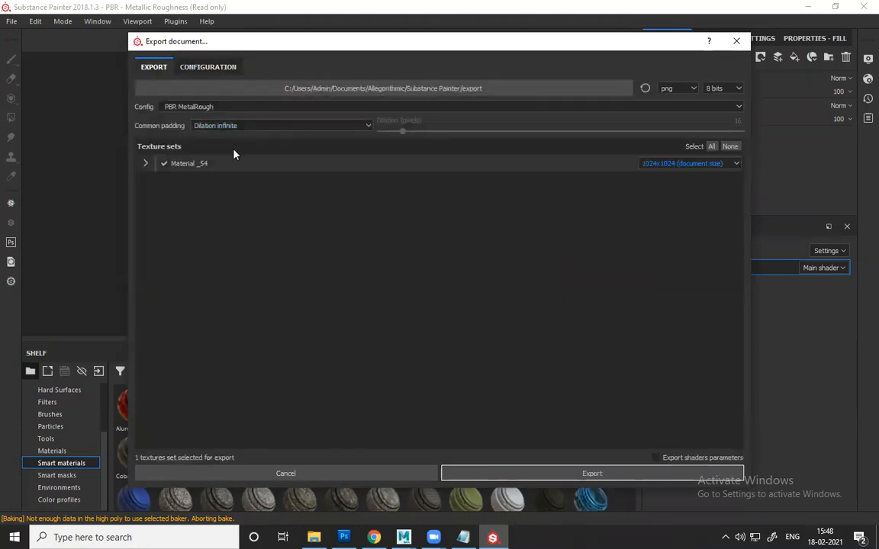
- Create a Fire_Hydrant folder in Mater_CLASS/Substance_Textures on drive D and set it as the export destination
left_click(394, 88)
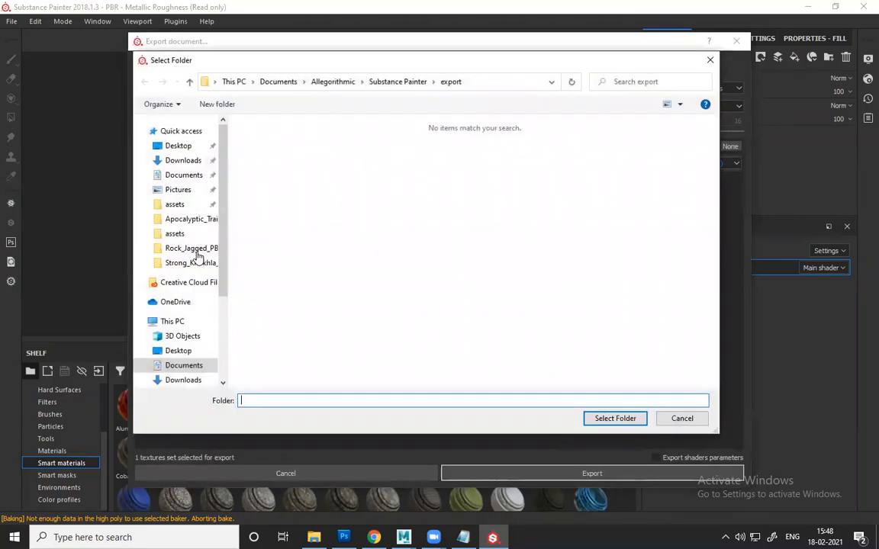
left_click(191, 248)
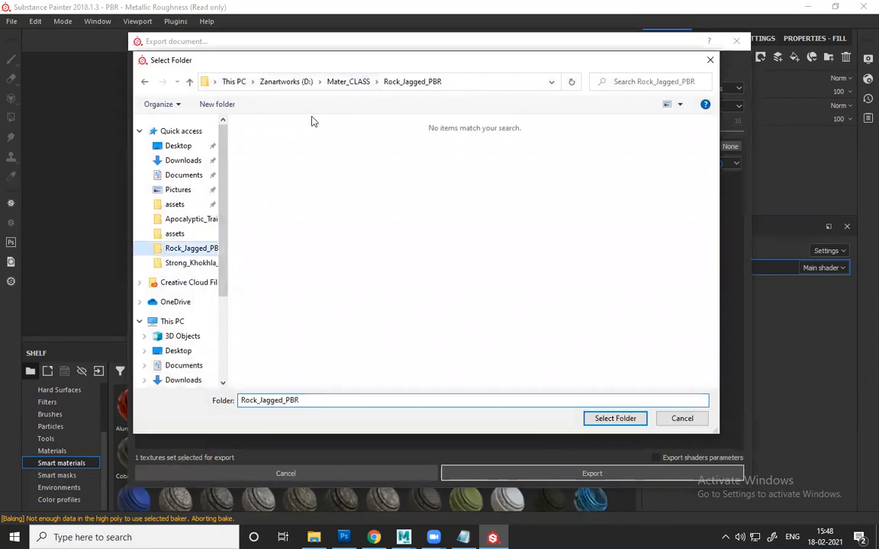
double_click(274, 182)
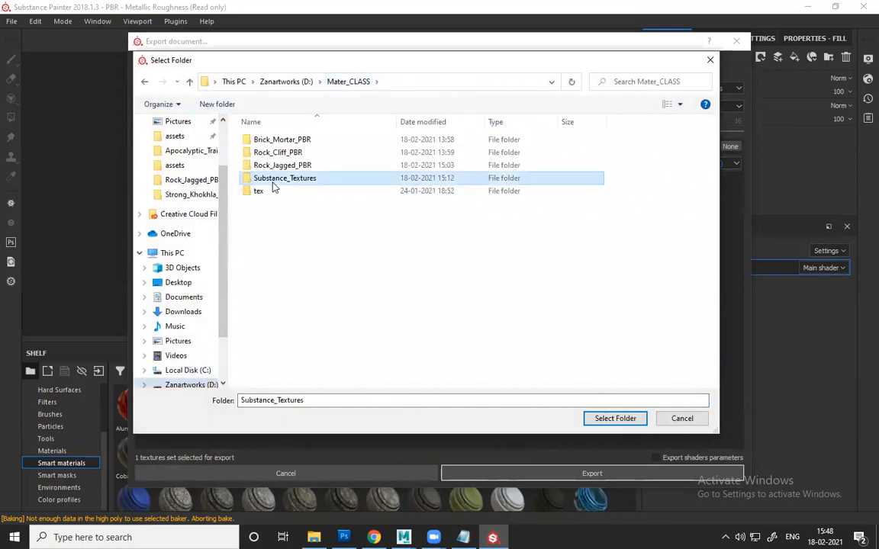
left_click(223, 106)
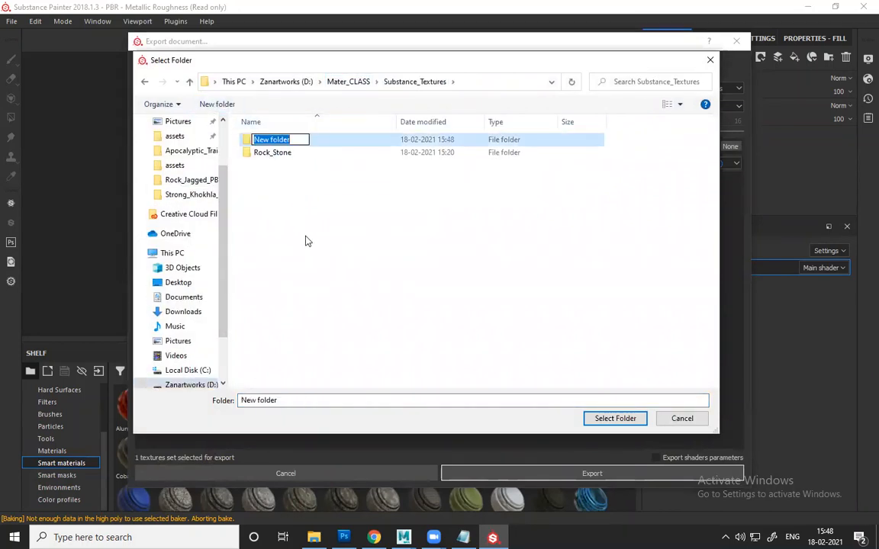
type("Fire_")
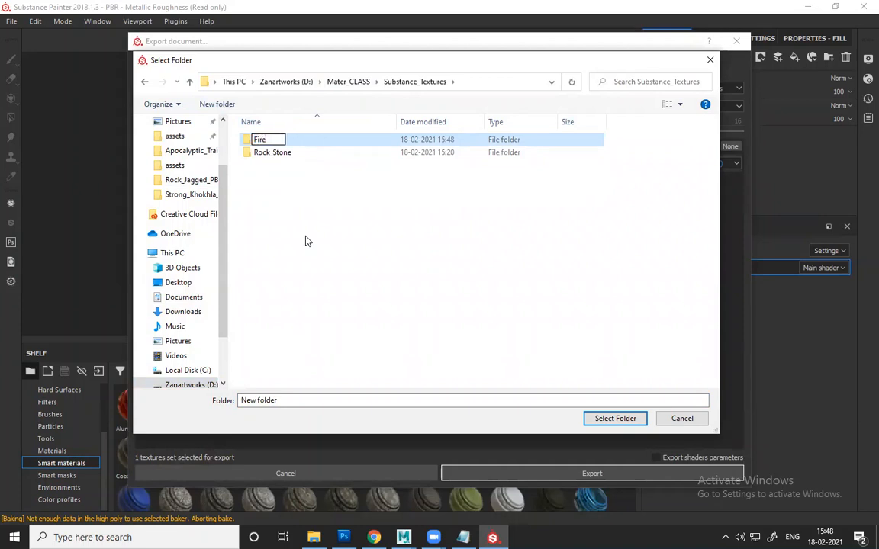
type("drant")
key("Return")
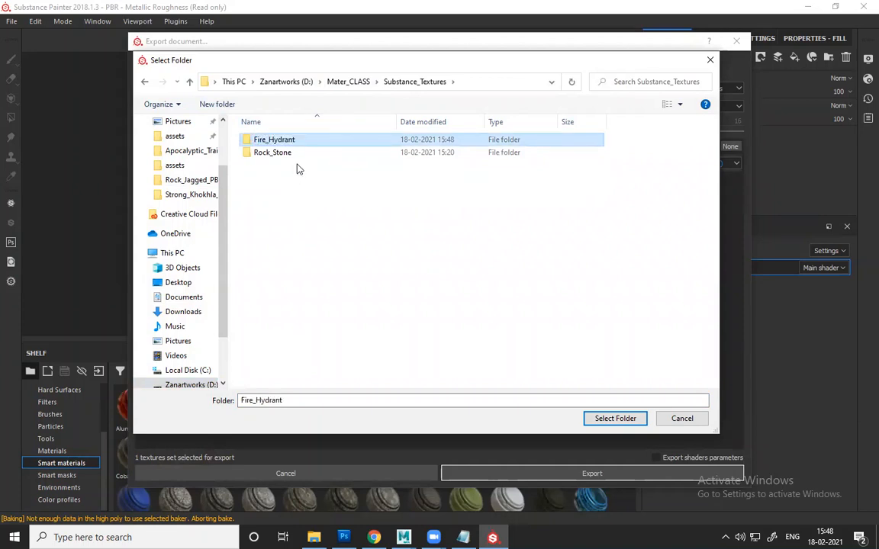
left_click(609, 419)
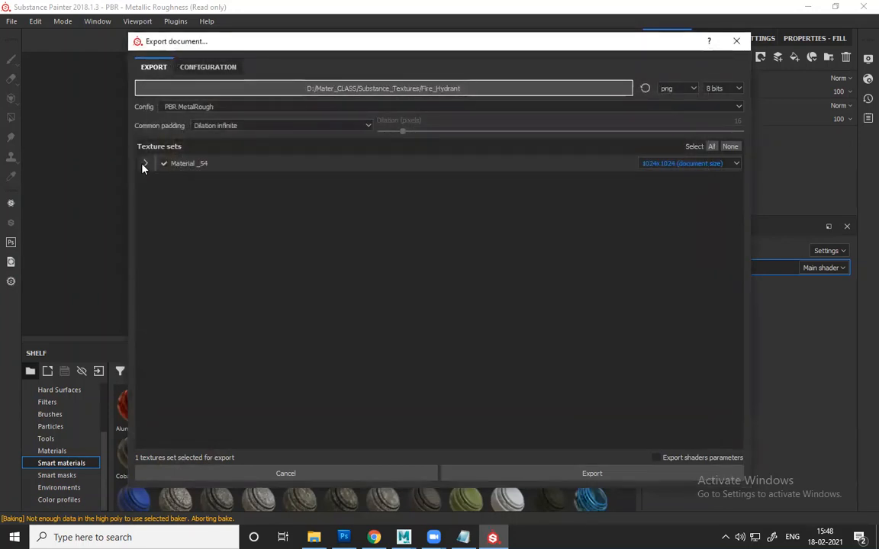
- Check the list of Material _54 output maps and export them as PBR MetalRough PNG textures with Dilation infinite padding
left_click(144, 164)
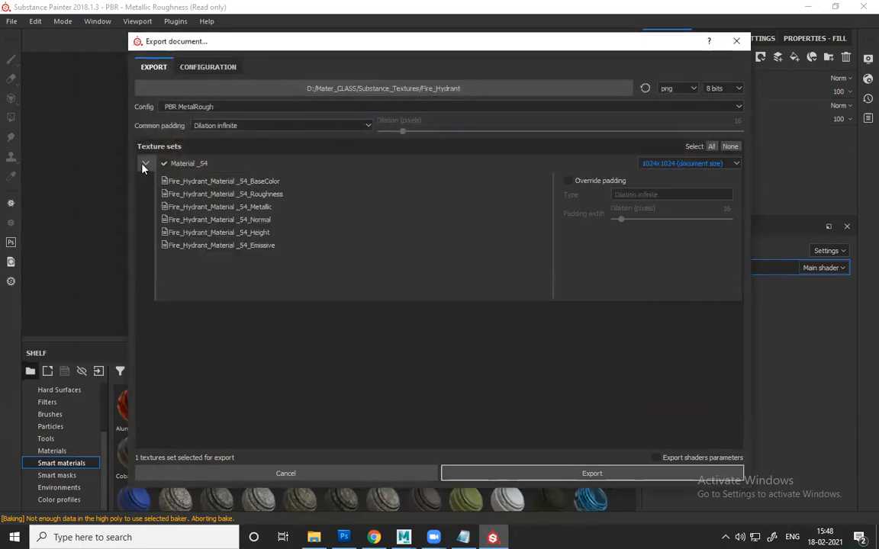
left_click(144, 164)
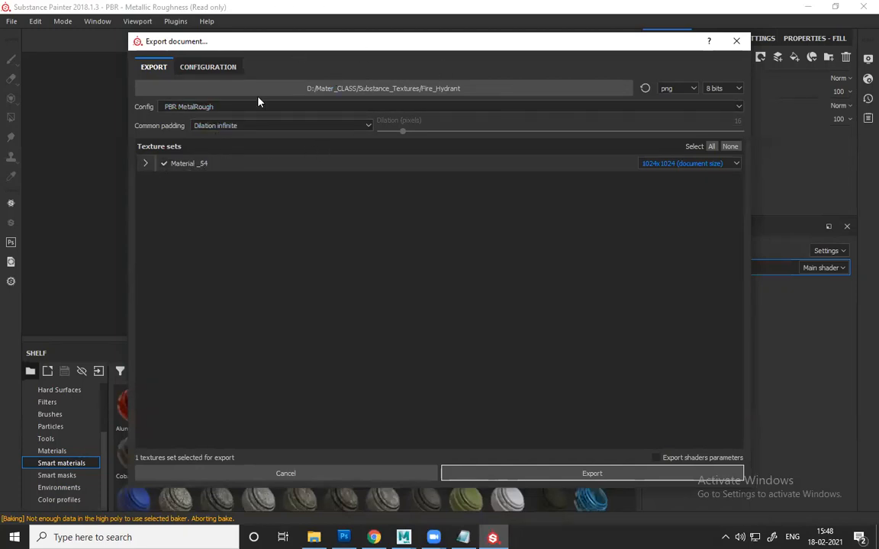
left_click_drag(358, 42, 290, 44)
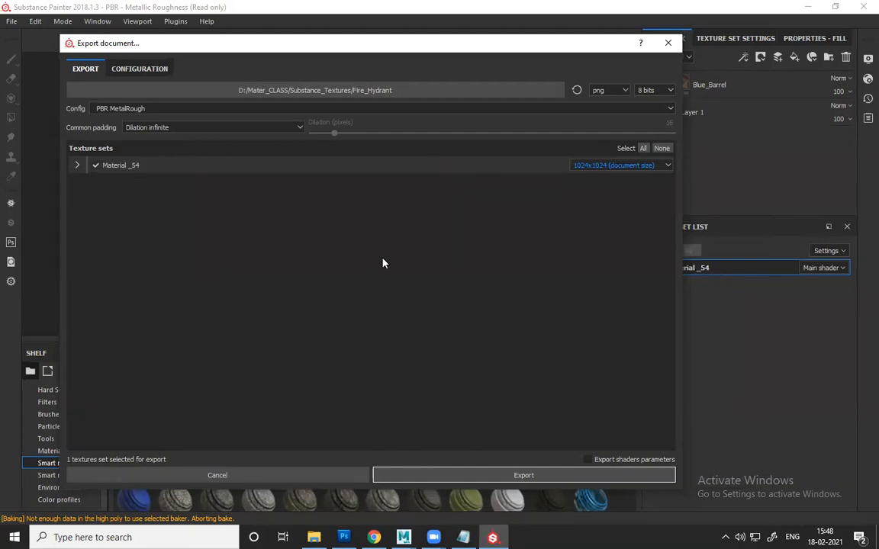
left_click(538, 478)
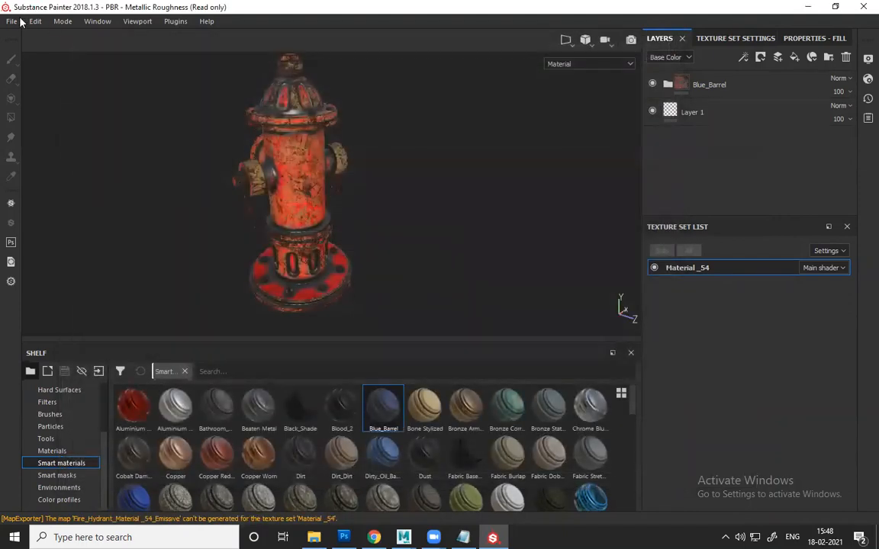
- Reopen the texture export, create a Texture2 subfolder inside Fire_Hydrant and set it as the export destination
left_click(12, 21)
left_click(57, 236)
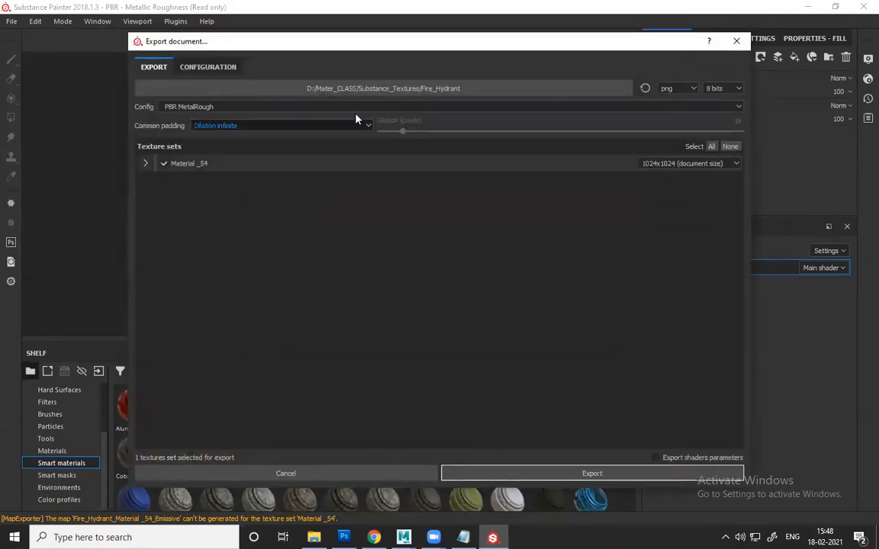
left_click(358, 94)
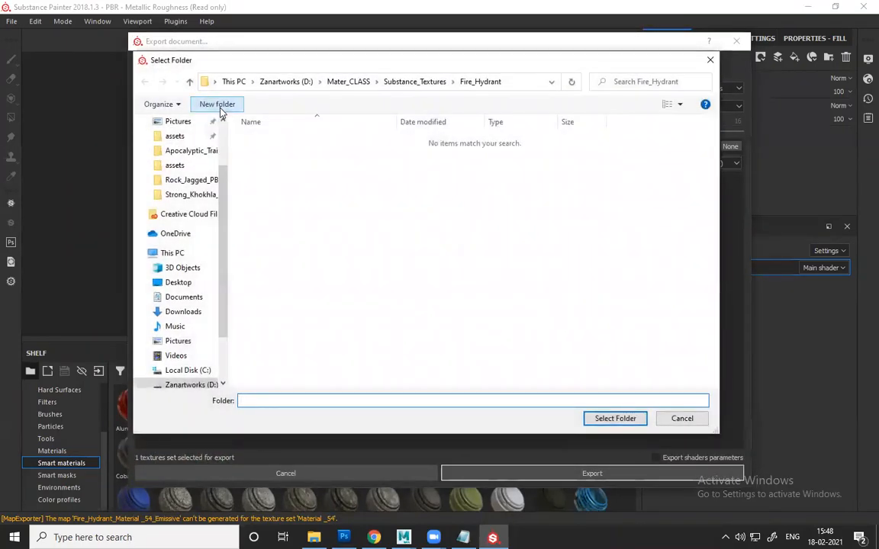
left_click(217, 104)
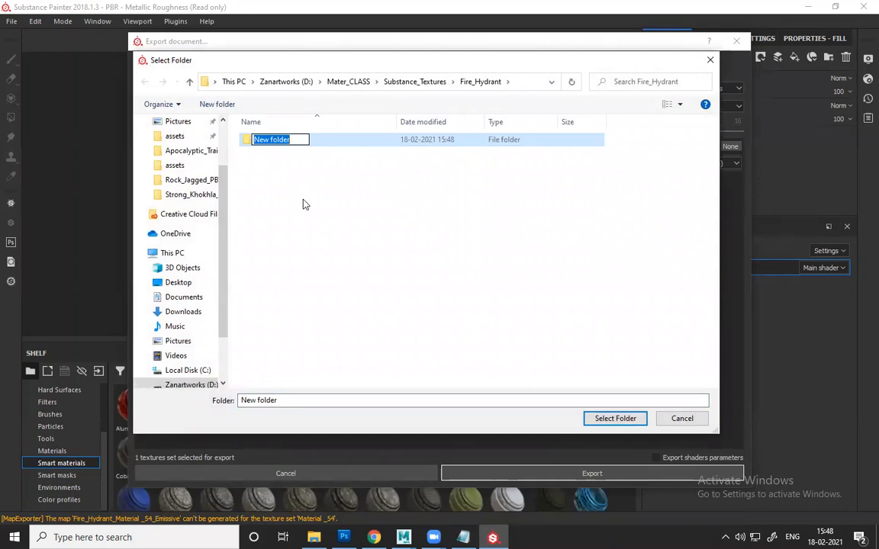
type("Texture2")
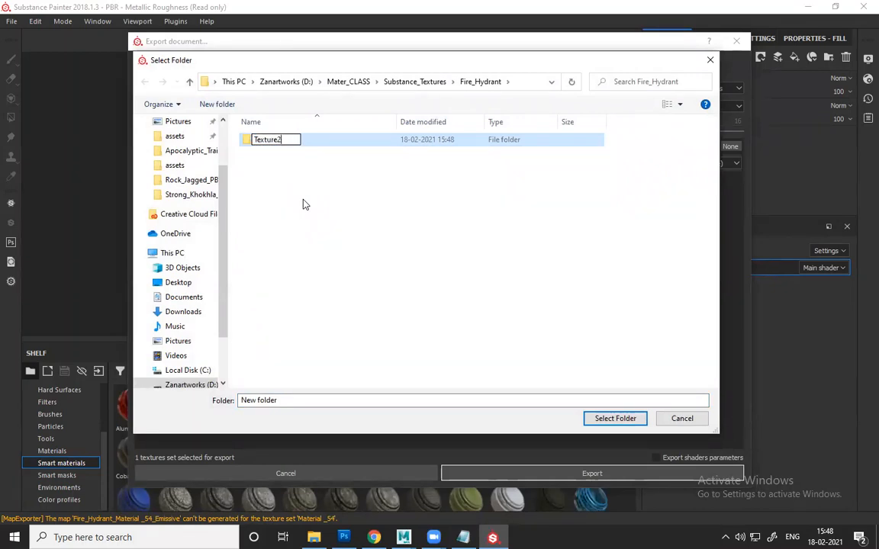
key("Return")
left_click(620, 419)
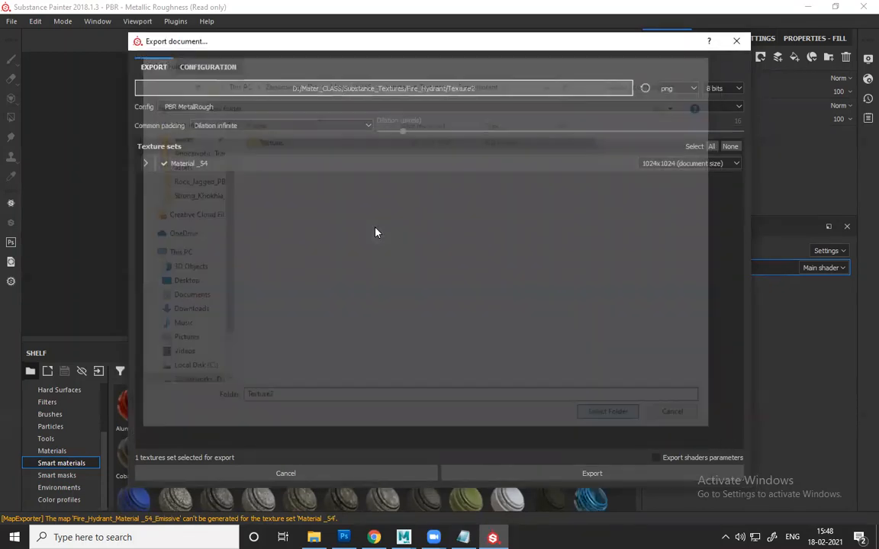
- Set the common padding to Dilation + Transparent and export the Material _54 textures to the Texture2 folder
left_click(258, 128)
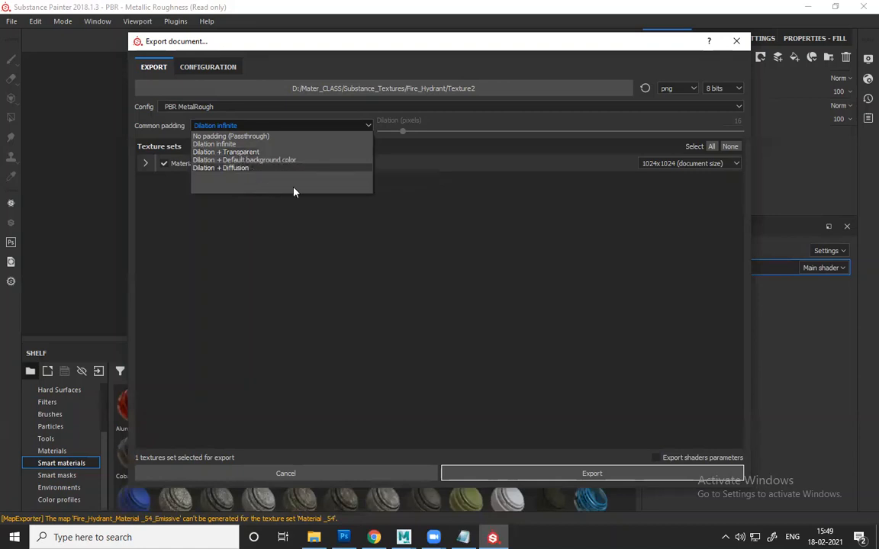
left_click(230, 153)
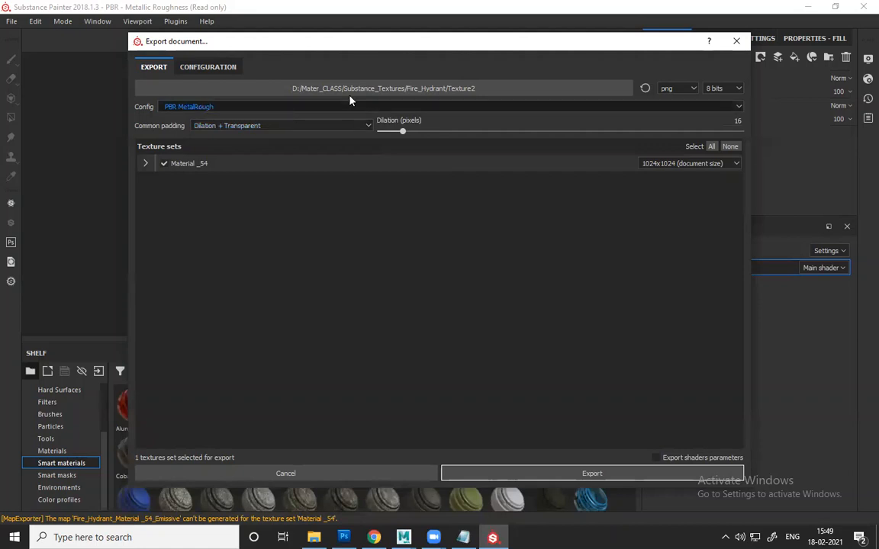
left_click(581, 472)
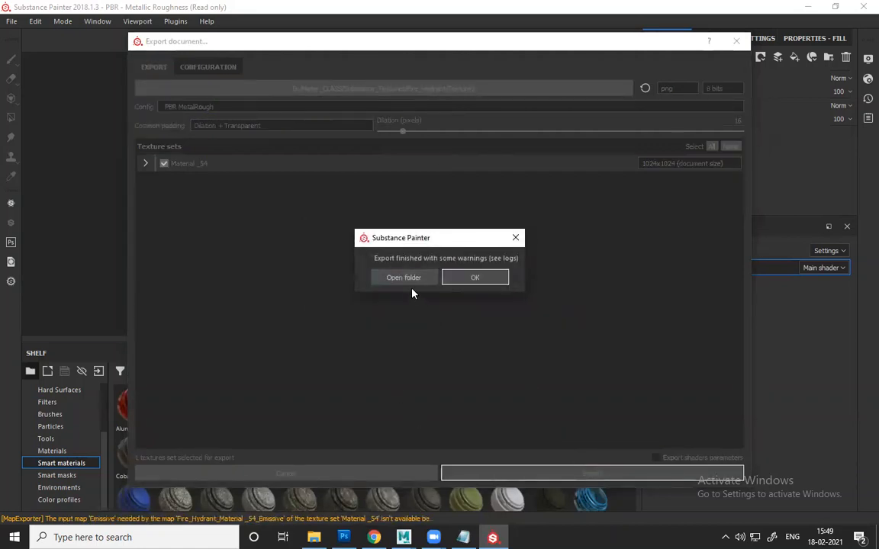
- Switch to Photoshop and open the Fire_Hydrant_Material _54_BaseColor.png texture from the Substance_Textures/Fire_Hydrant/Texture2 folder
left_click(344, 537)
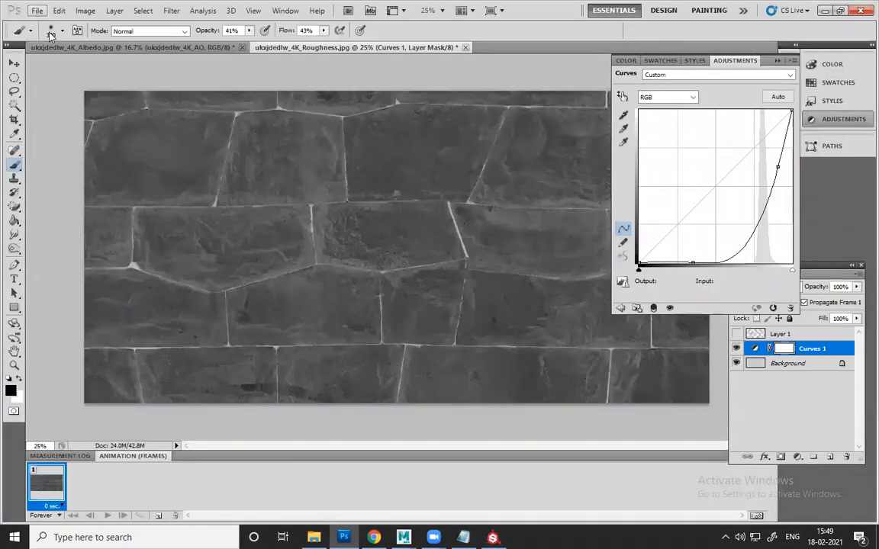
left_click(36, 10)
left_click(47, 34)
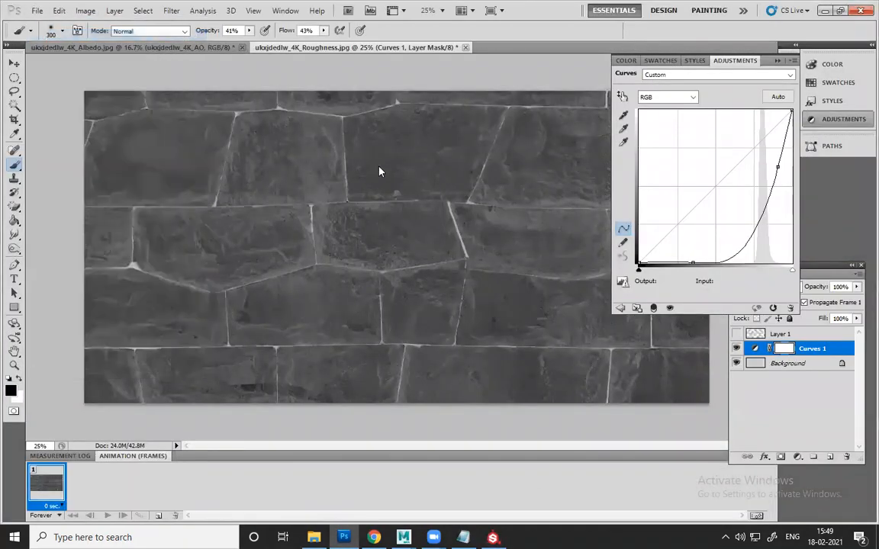
left_click(438, 134)
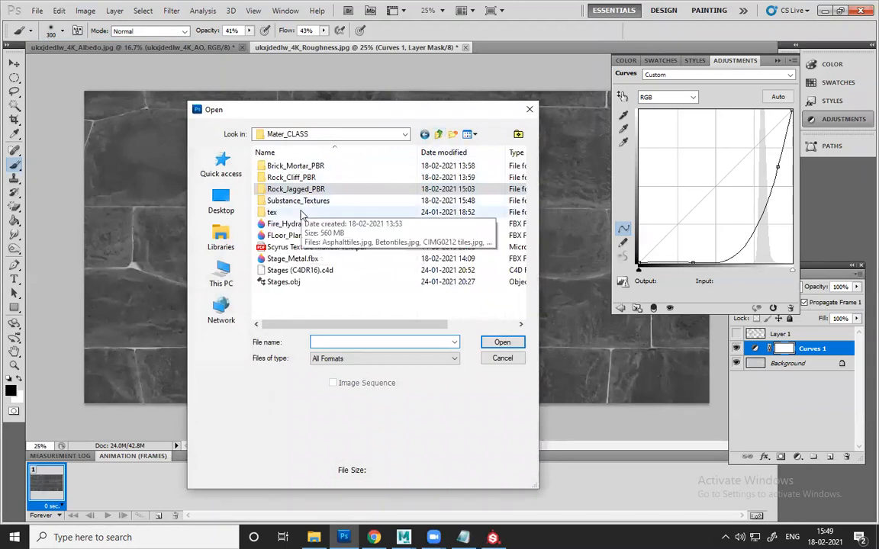
left_click(303, 201)
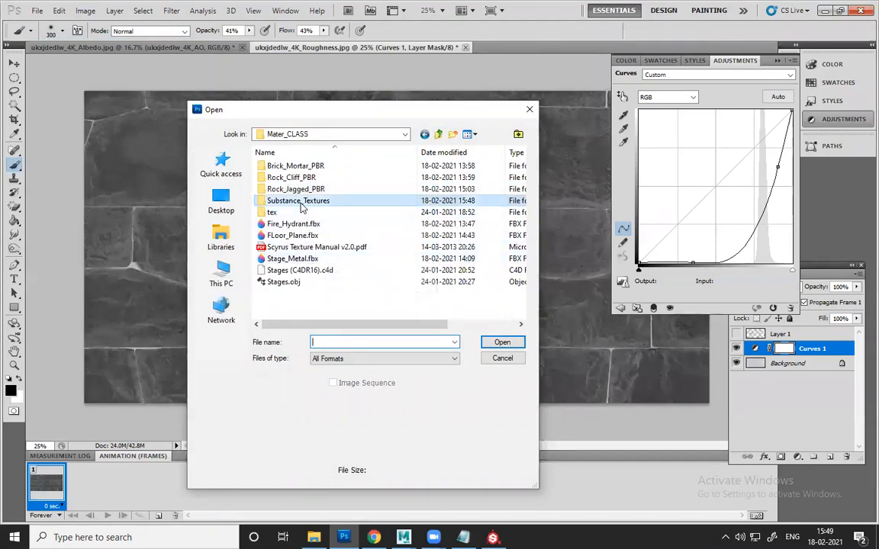
left_click(308, 200)
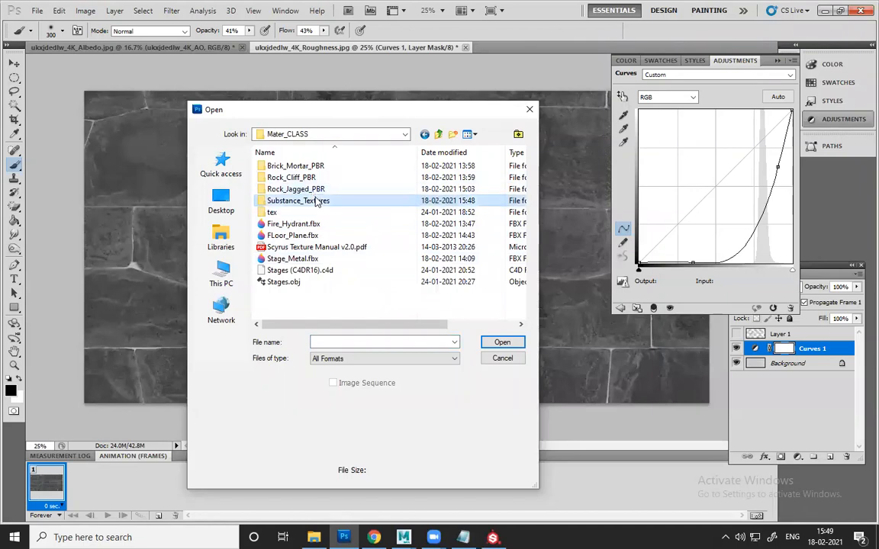
double_click(302, 200)
double_click(300, 169)
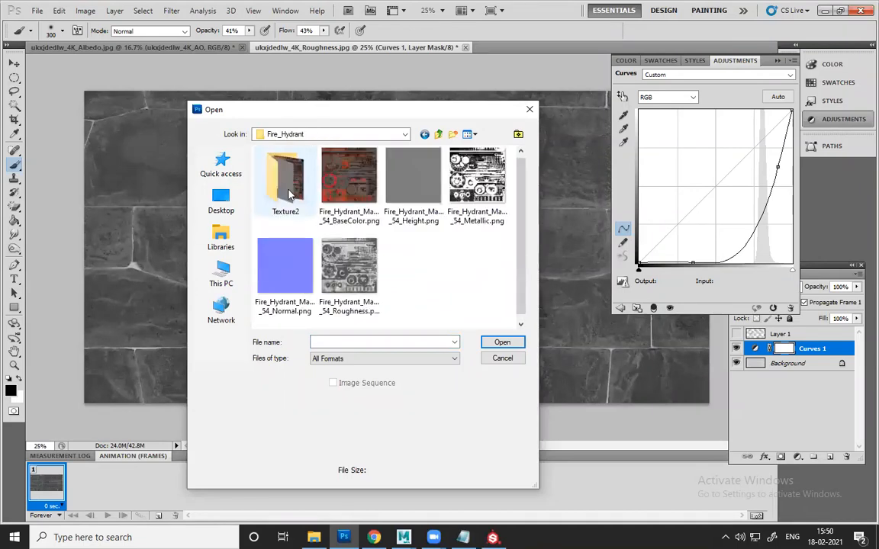
double_click(291, 200)
left_click(291, 201)
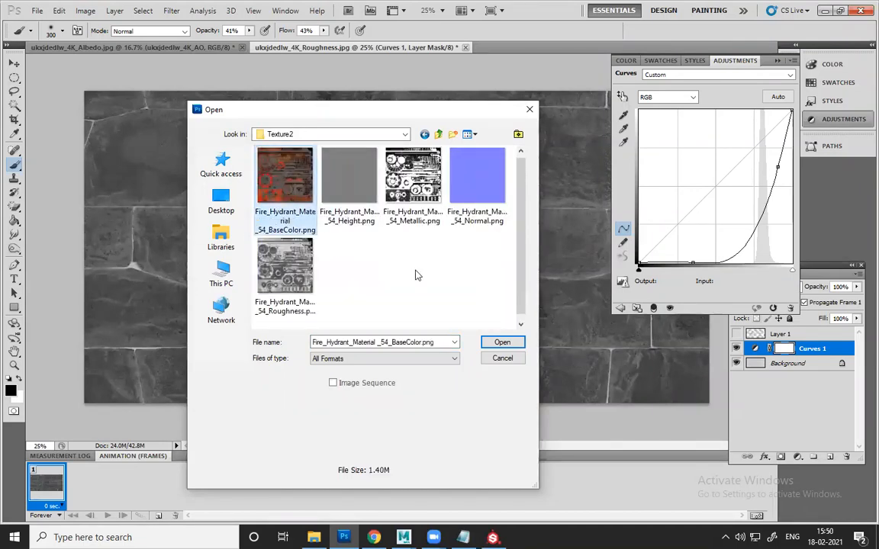
left_click(503, 341)
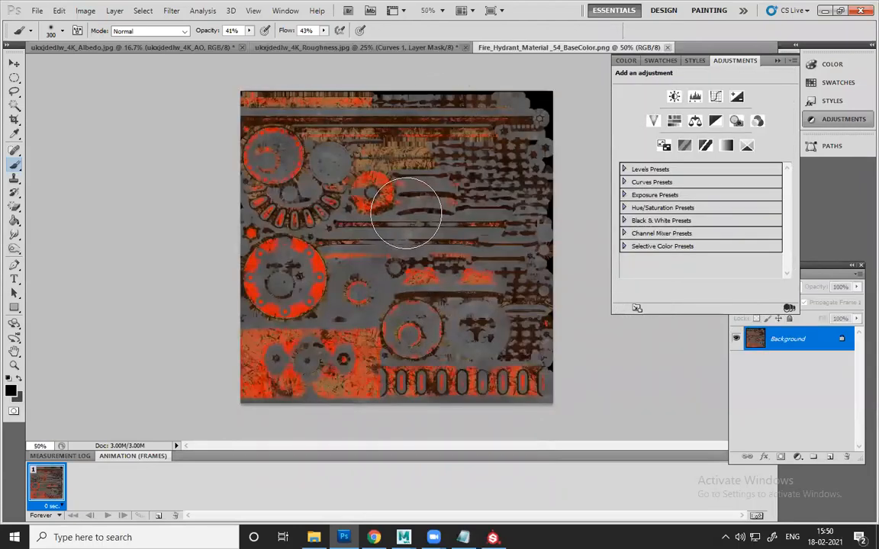
- Examine the padding around the long strips and gear-shaped islands in the upper and middle part of the base color map
key("z")
mouse_move(398, 240)
left_mouse_down()
mouse_move(396, 254)
mouse_move(453, 333)
left_mouse_up()
left_click_drag(363, 277, 124, 197)
left_click(13, 63)
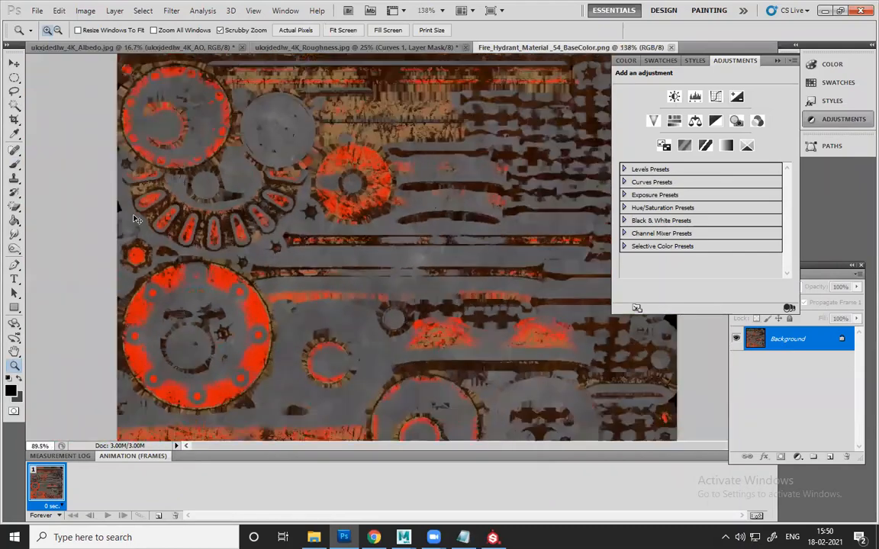
left_click_drag(138, 245, 392, 231)
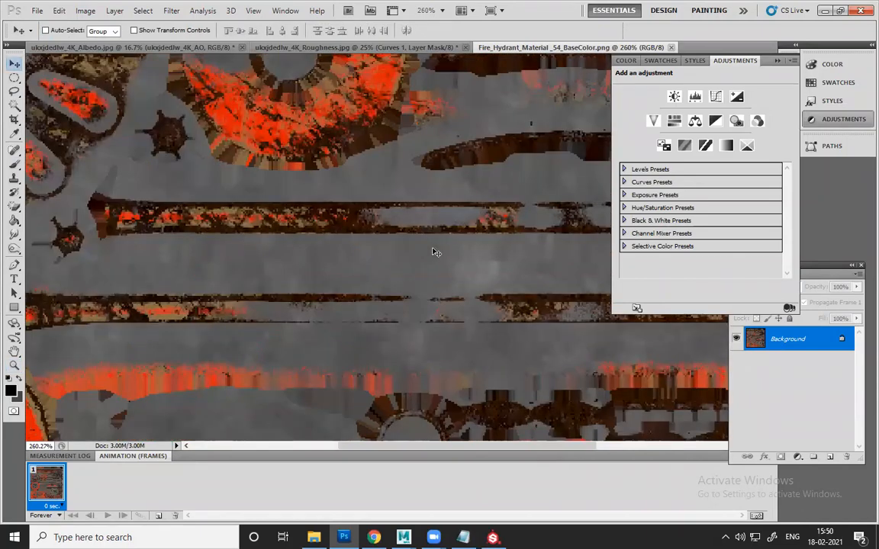
left_click_drag(313, 270, 296, 239)
key("v")
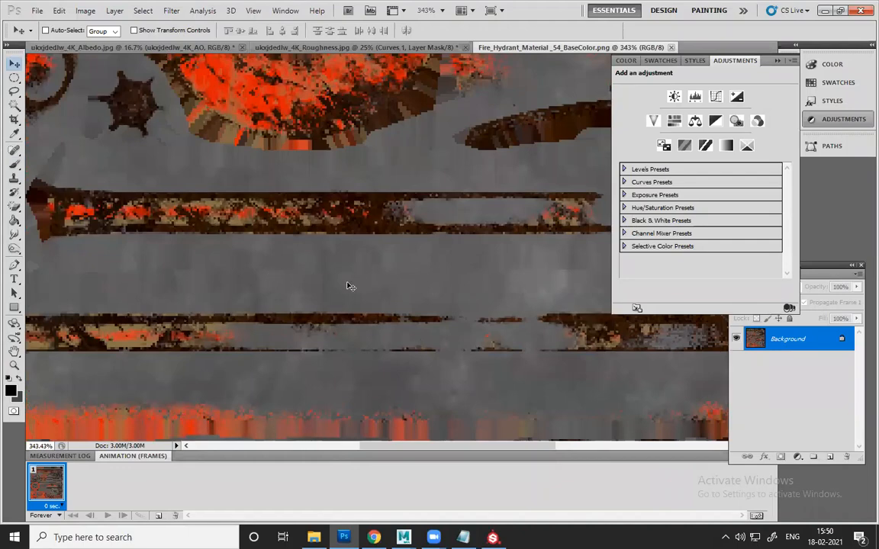
scroll(351, 274, "down", 1, "alt")
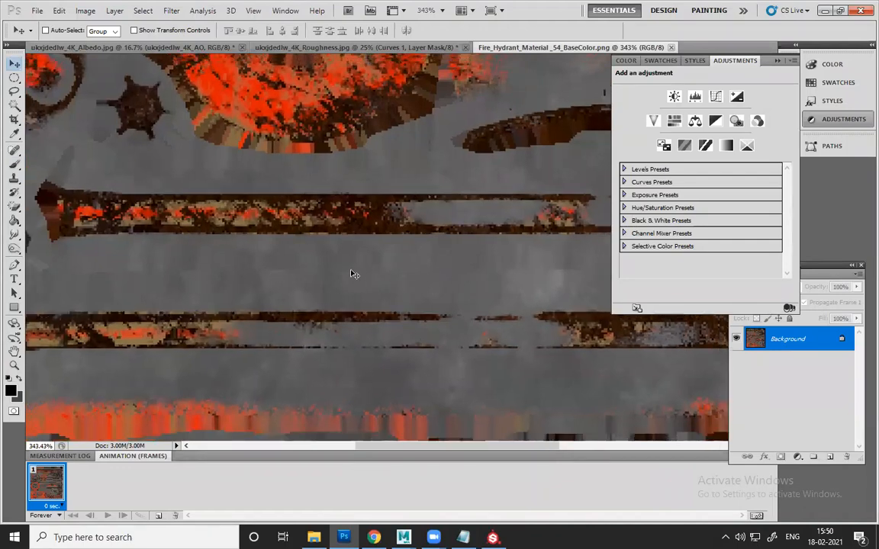
scroll(353, 240, "down", 1, "alt")
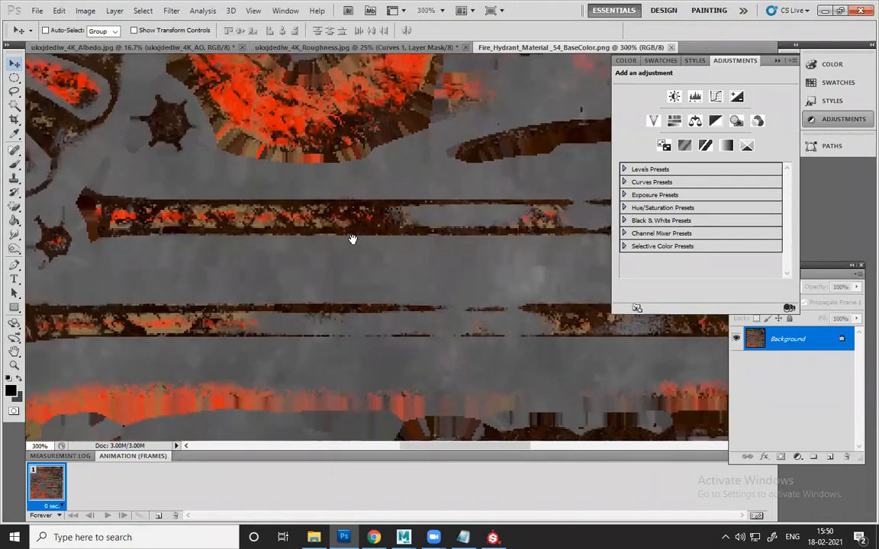
scroll(303, 315, "down", 1, "alt")
scroll(274, 301, "down", 1, "alt")
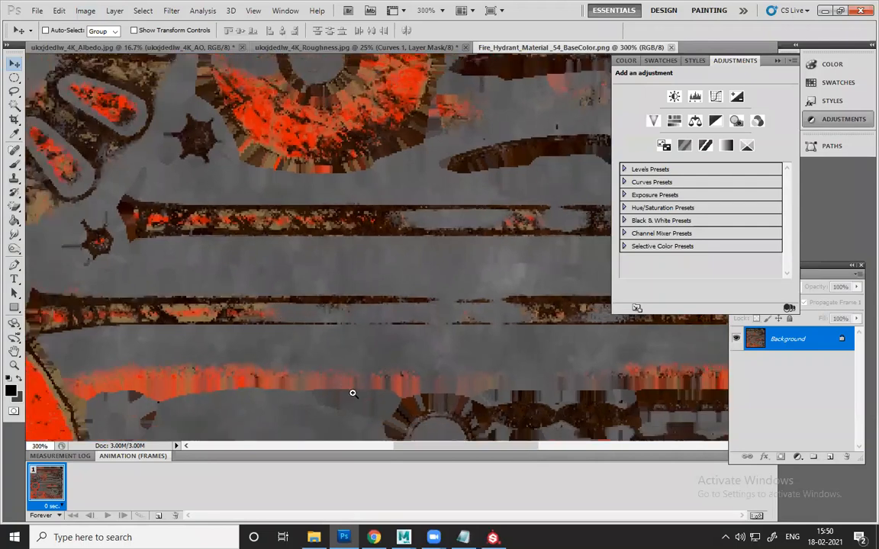
scroll(264, 316, "down", 1, "alt")
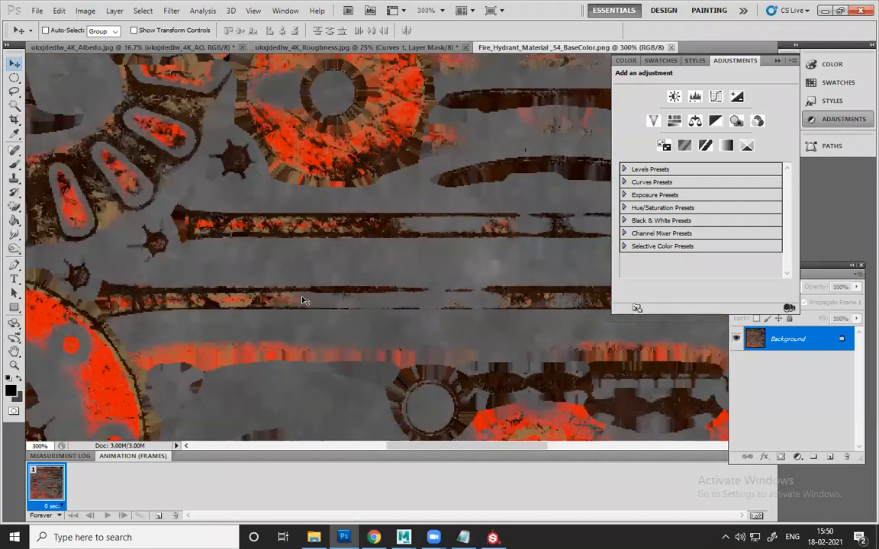
scroll(309, 300, "down", 1, "alt")
- Examine the dilated edges of the round flange and ring islands in the lower part of the base color map
scroll(374, 296, "up", 3, "alt")
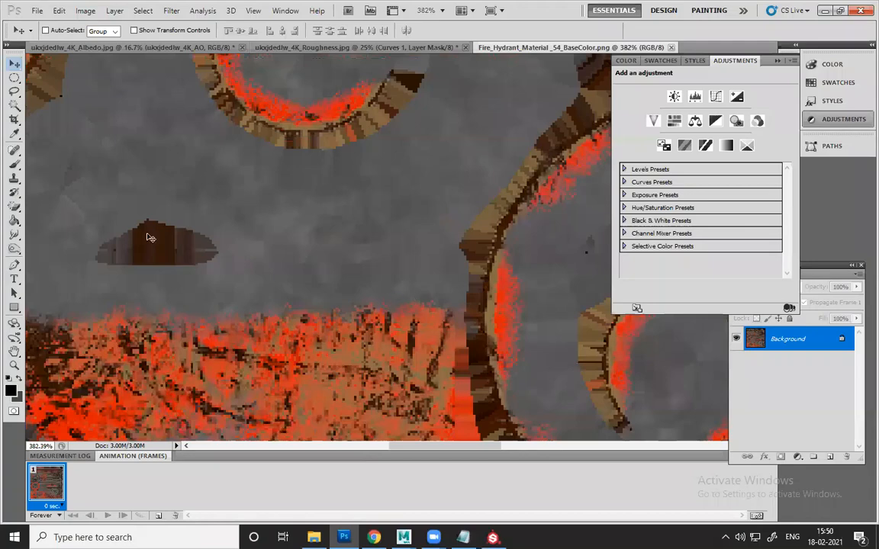
scroll(267, 282, "left", 1)
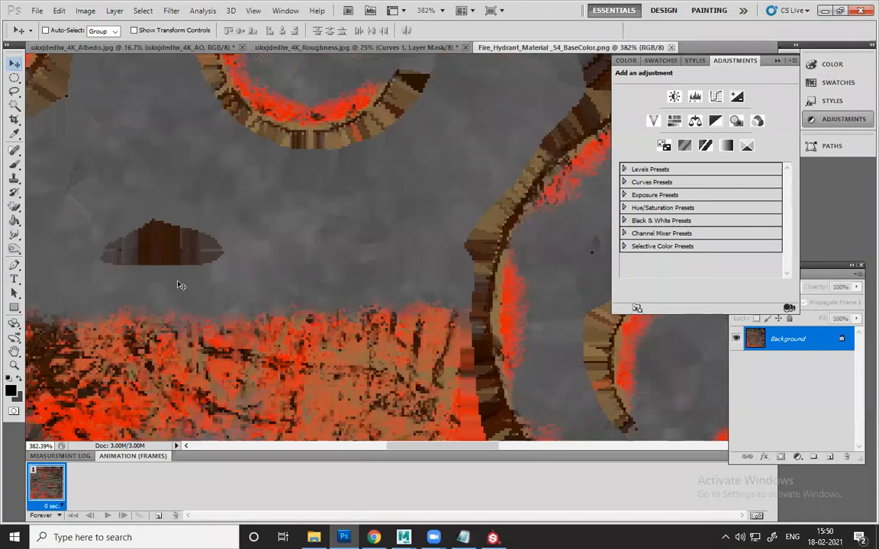
scroll(244, 309, "left", 5)
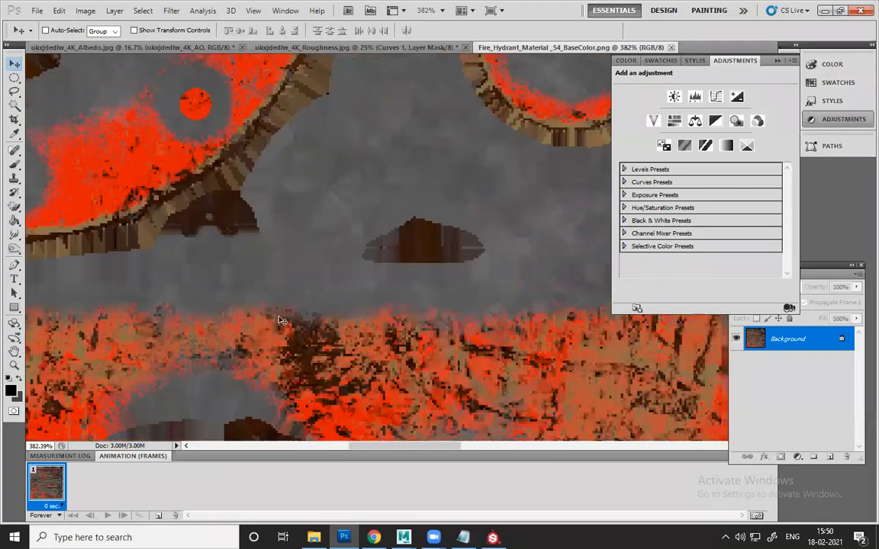
scroll(282, 321, "up", 3)
scroll(281, 321, "left", 2)
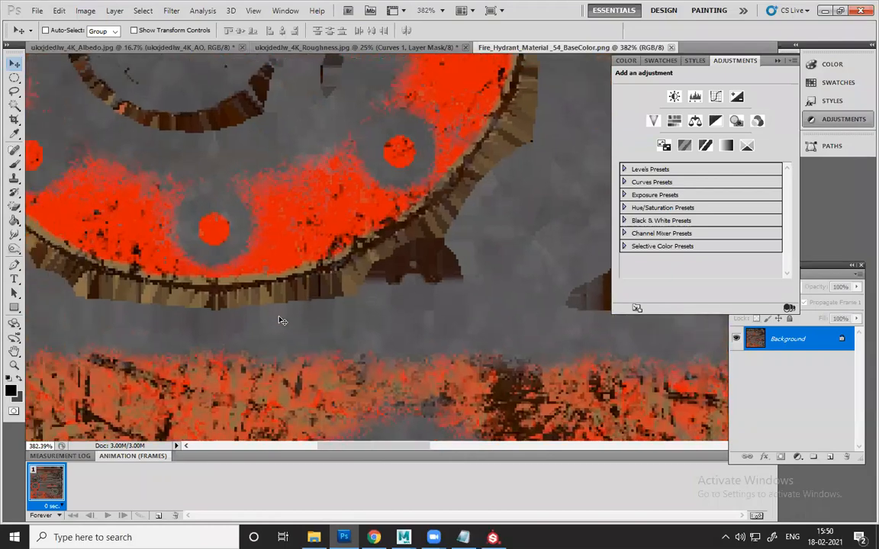
scroll(281, 321, "left", 1)
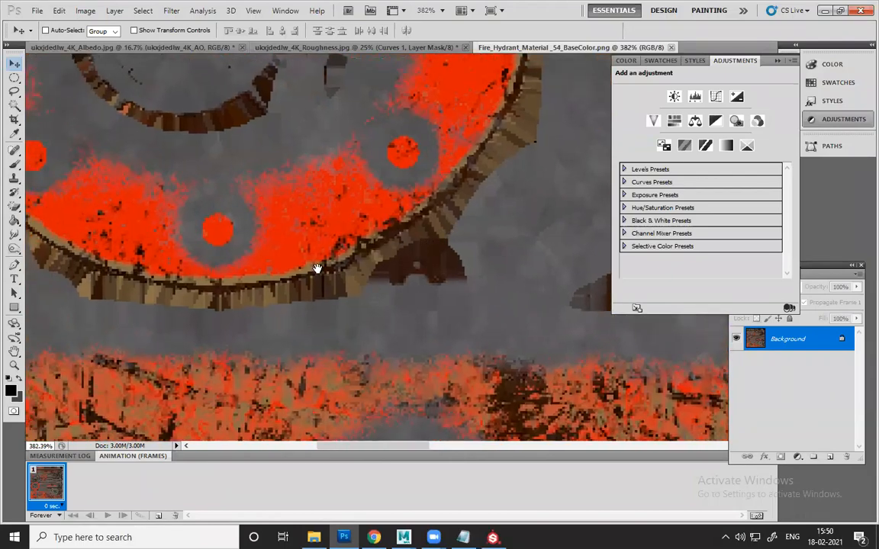
key("ctrl+minus")
key("ctrl+minus")
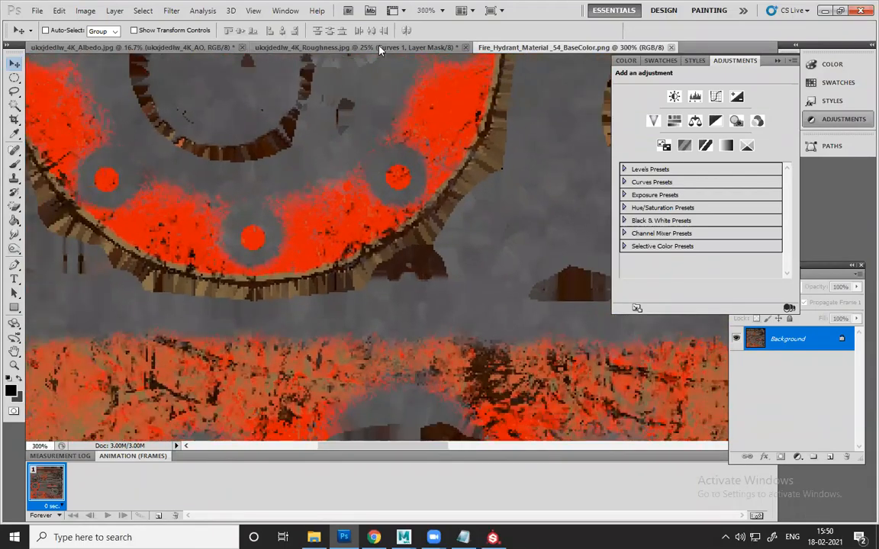
key("ctrl+minus")
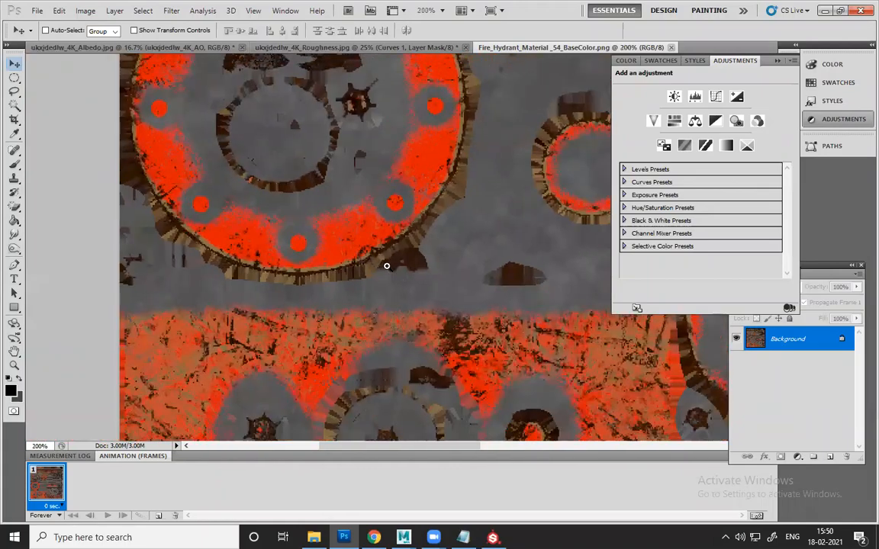
key("ctrl+minus")
key("ctrl+minus")
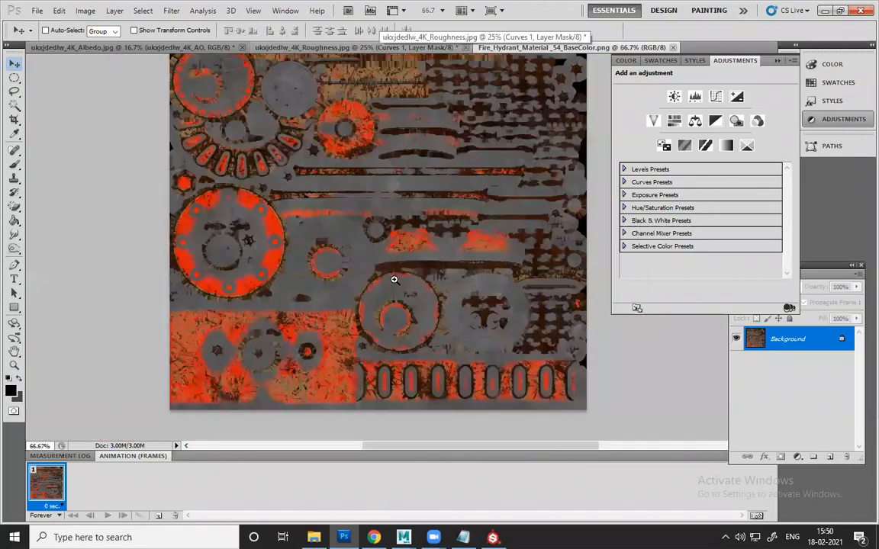
key("z")
left_click_drag(388, 261, 447, 70)
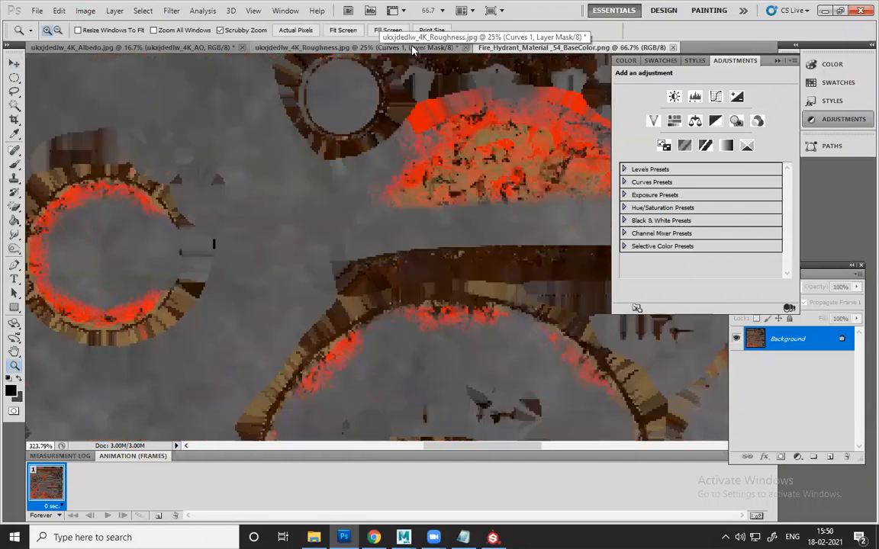
- Return to Substance Painter, reopen the texture export to review the common padding options, and close it without exporting
left_click(463, 50)
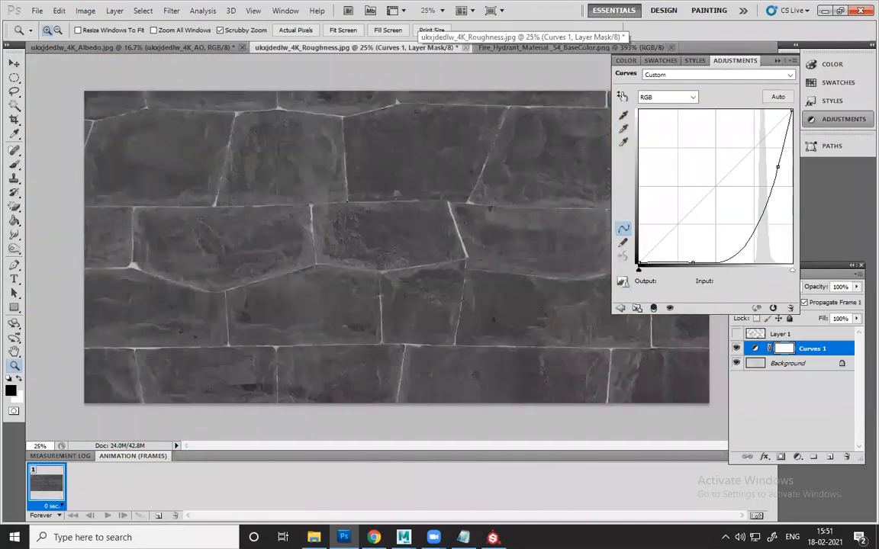
key("ctrl+w")
left_click(456, 213)
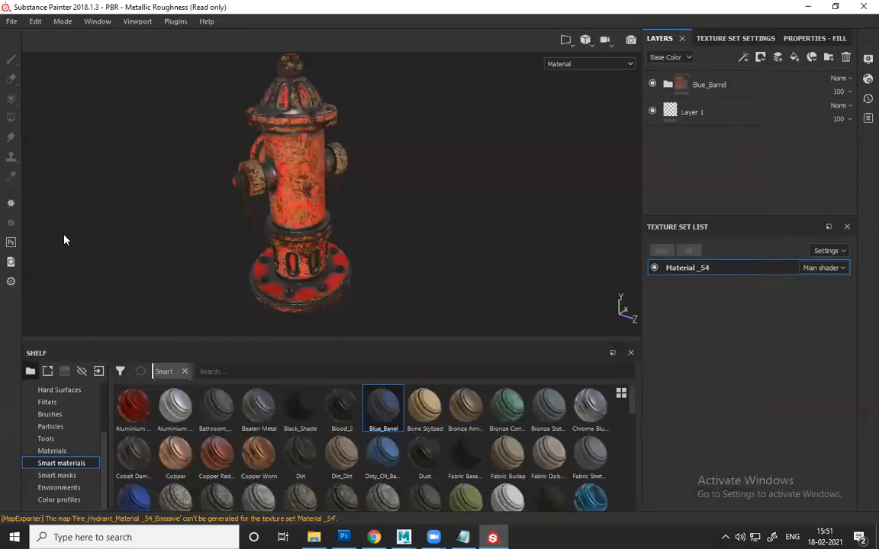
left_click(11, 21)
left_click(65, 238)
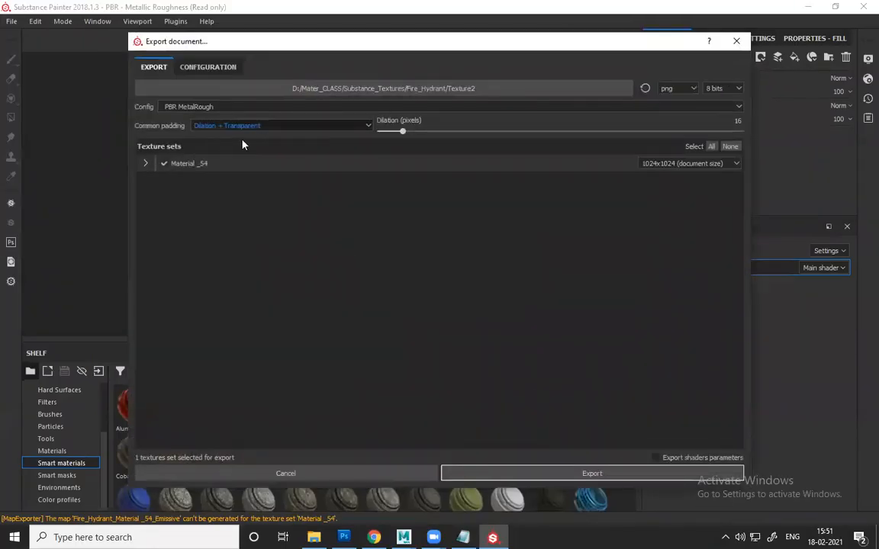
left_click(225, 126)
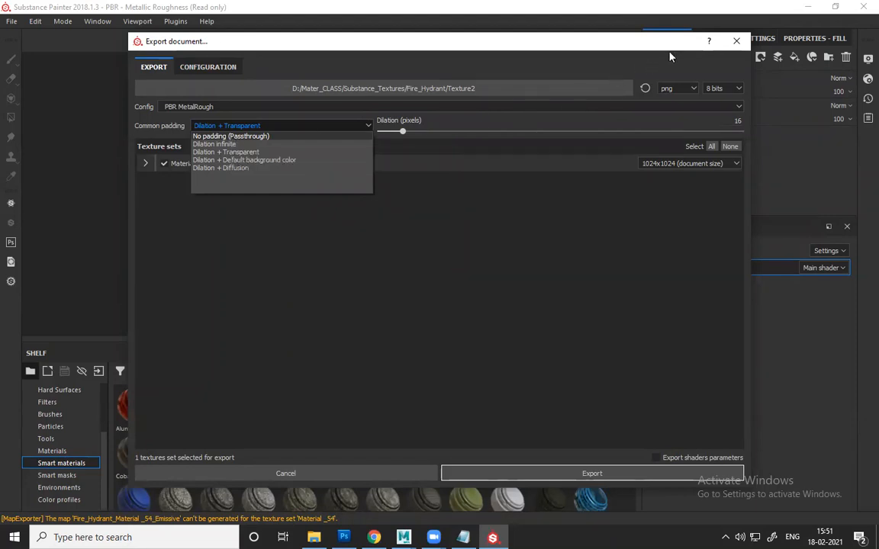
left_click(736, 43)
left_click(737, 42)
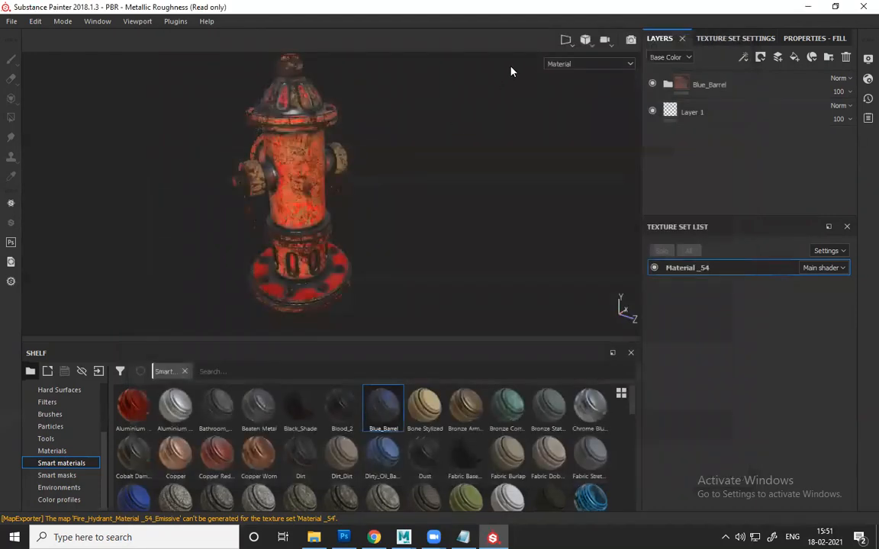
- Show the hydrant in the 3D/2D split view and examine the UV island borders closely in the 2D texture view
left_click(566, 46)
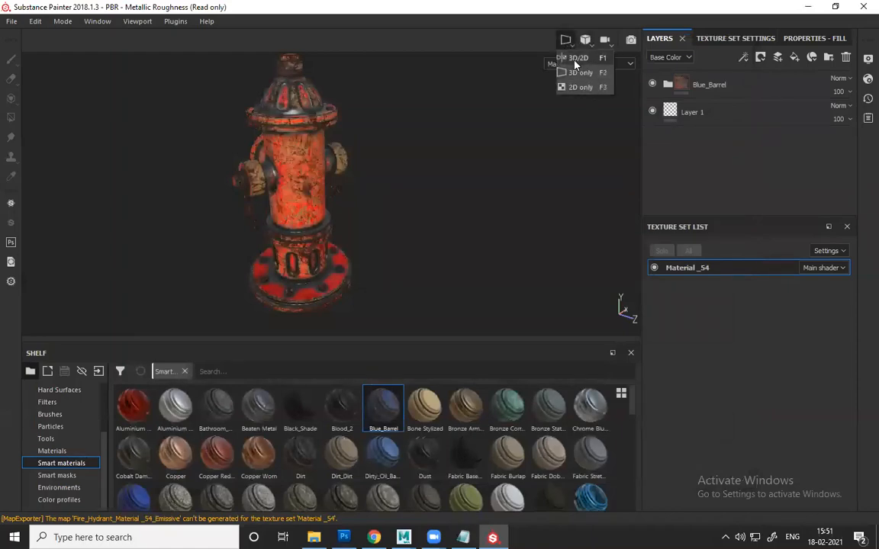
key("F1")
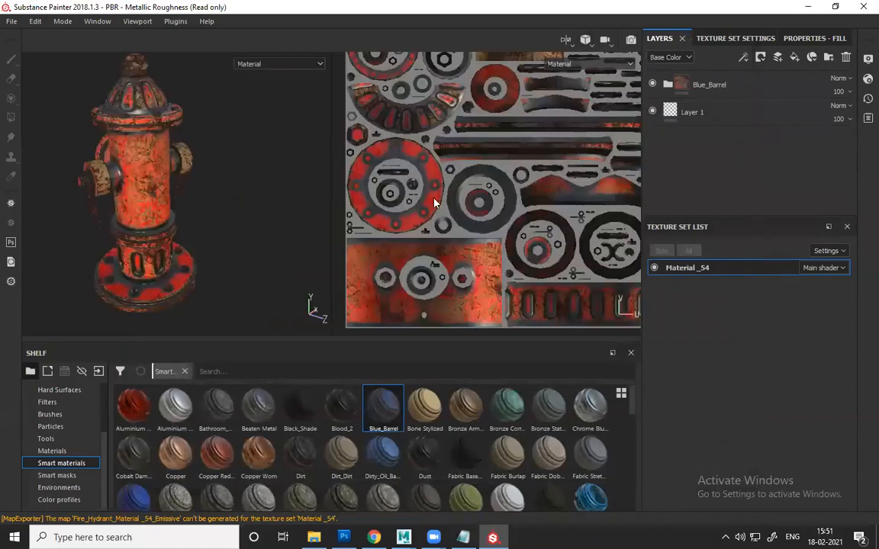
scroll(456, 207, "down", 3)
scroll(466, 176, "up", 3)
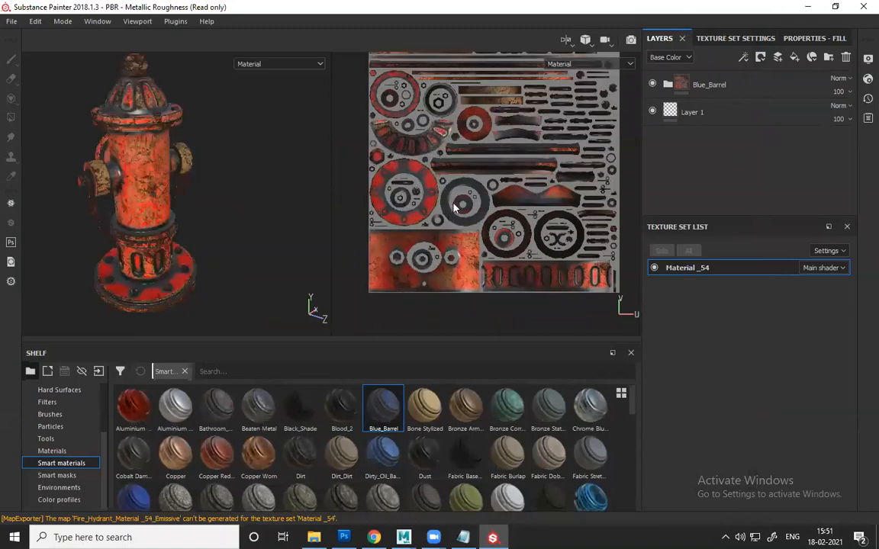
scroll(466, 181, "up", 5)
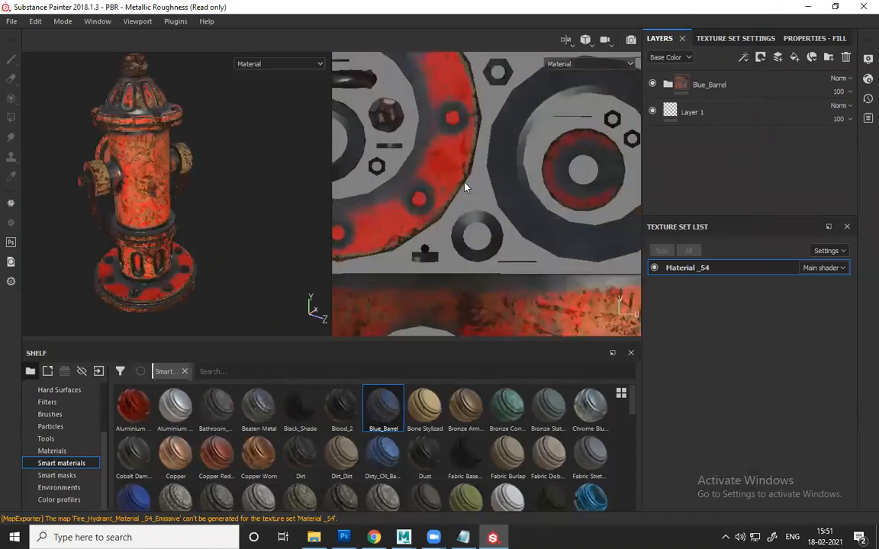
scroll(455, 206, "up", 5)
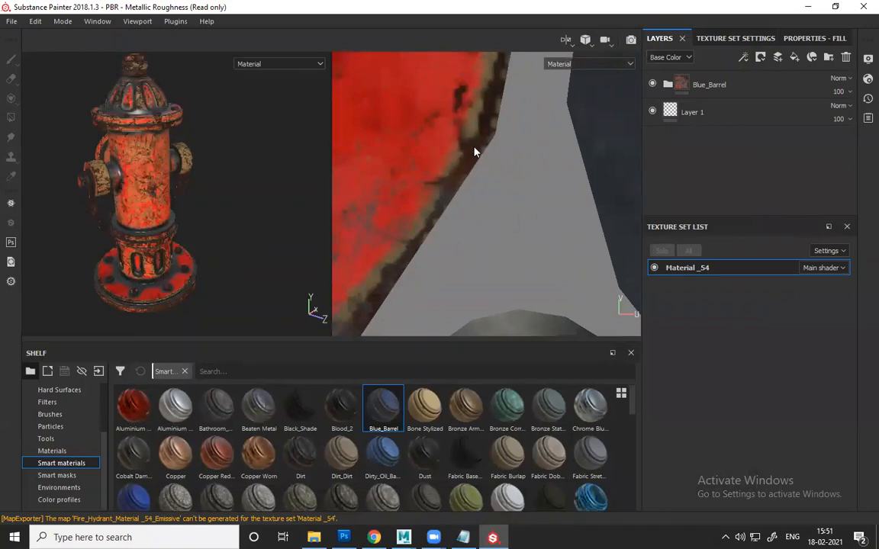
scroll(474, 151, "down", 5)
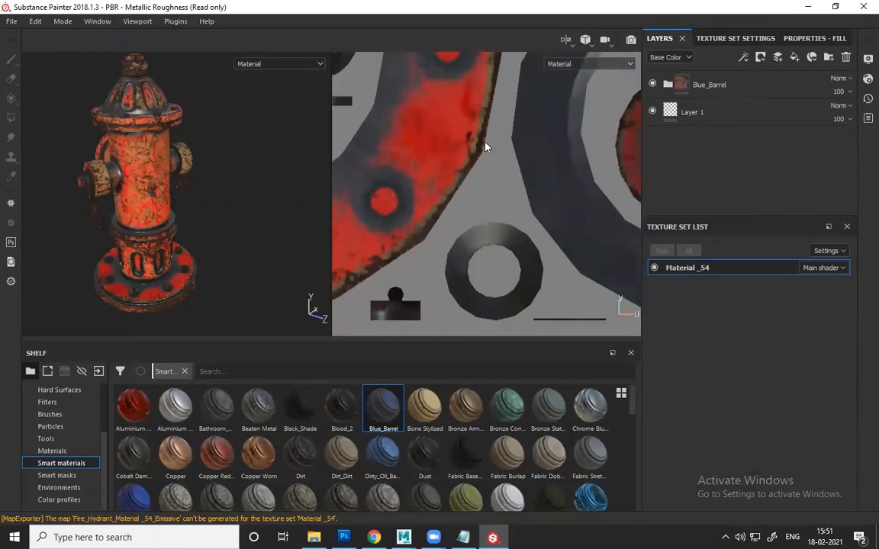
- Compare the UV islands in the 2D texture view with the textured hydrant seen from different angles in the 3D view
scroll(475, 191, "down", 3)
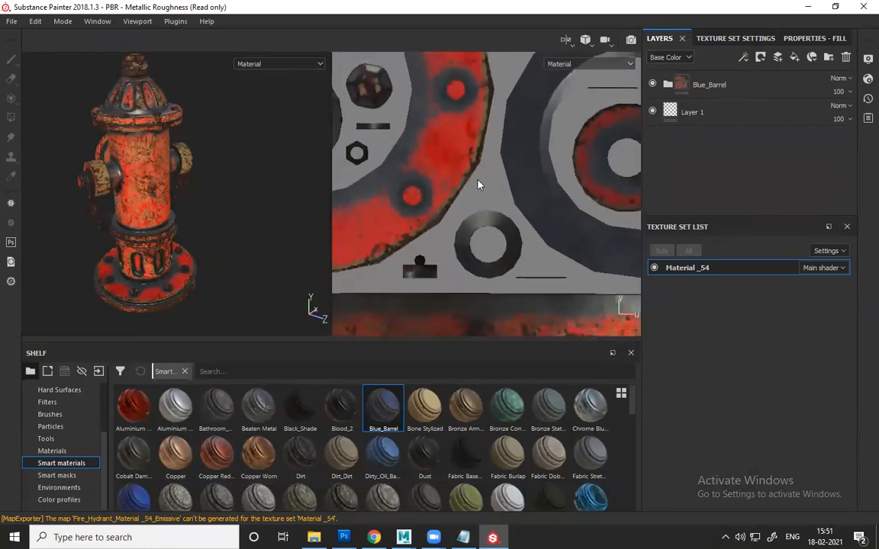
scroll(475, 197, "down", 3)
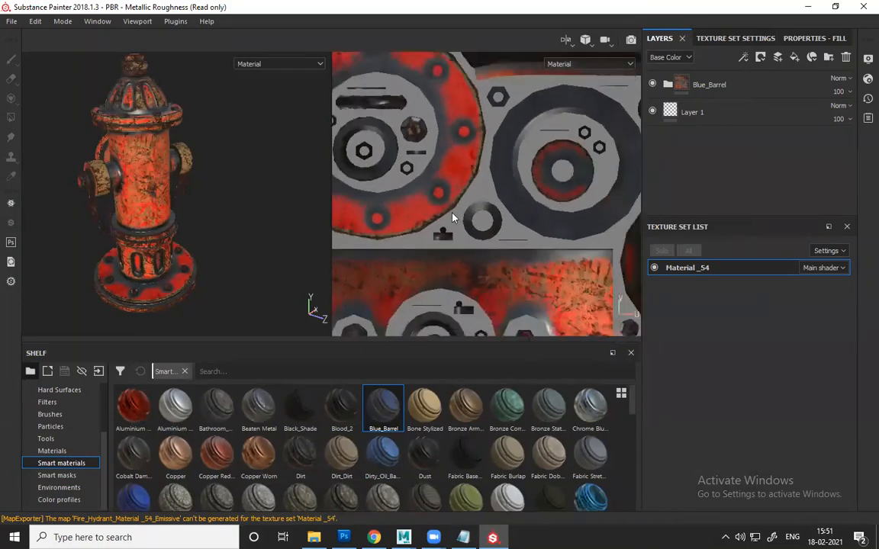
scroll(189, 218, "up", 5)
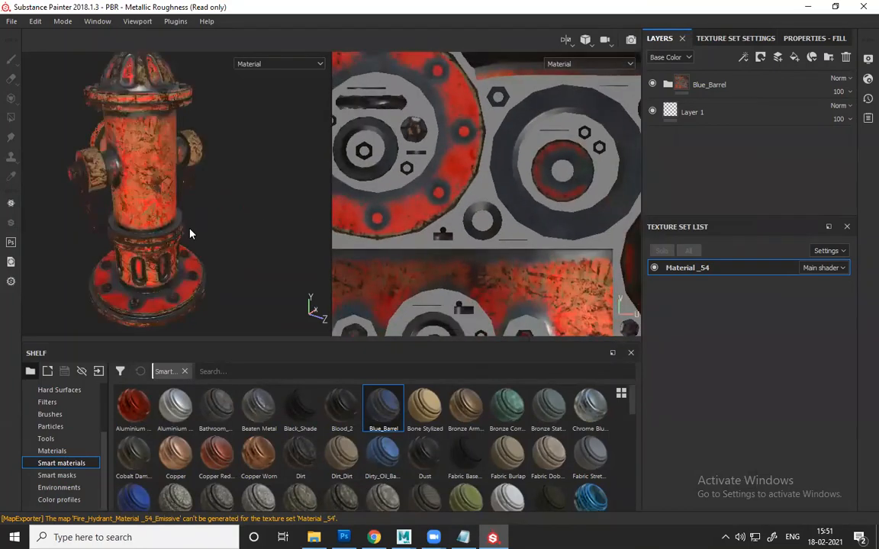
left_click_drag(152, 171, 182, 142, "alt")
mouse_move(199, 236)
left_mouse_down("alt")
mouse_move(165, 212)
mouse_move(206, 236)
mouse_move(177, 191)
mouse_move(244, 183)
mouse_move(217, 230)
mouse_move(136, 169)
mouse_move(236, 191)
mouse_move(232, 247)
mouse_move(215, 169)
mouse_move(196, 245)
left_mouse_up("alt")
middle_click_drag(198, 130, 203, 238, "alt")
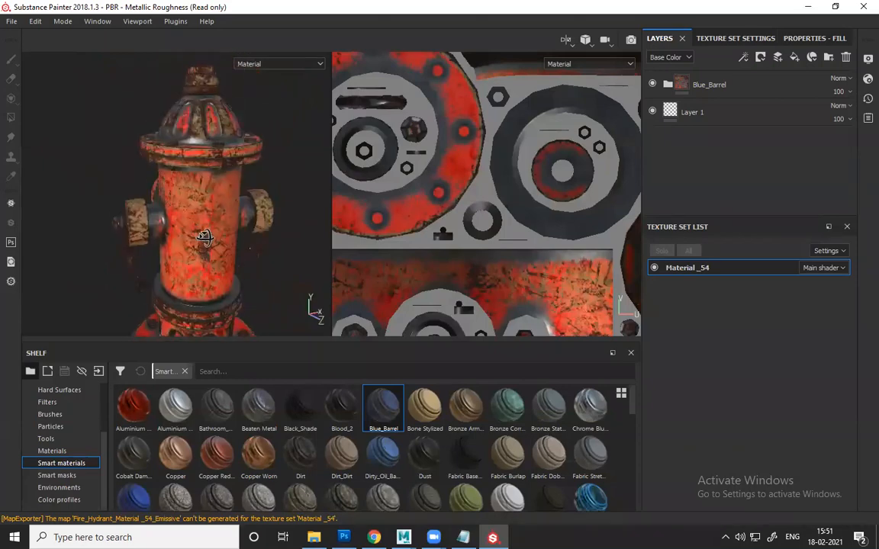
right_click_drag(204, 238, 253, 426, "alt")
- Apply the Dirt smart material over the Blue_Barrel material on the hydrant and widen the 3D view to check the result
left_click_drag(253, 426, 186, 235, "alt")
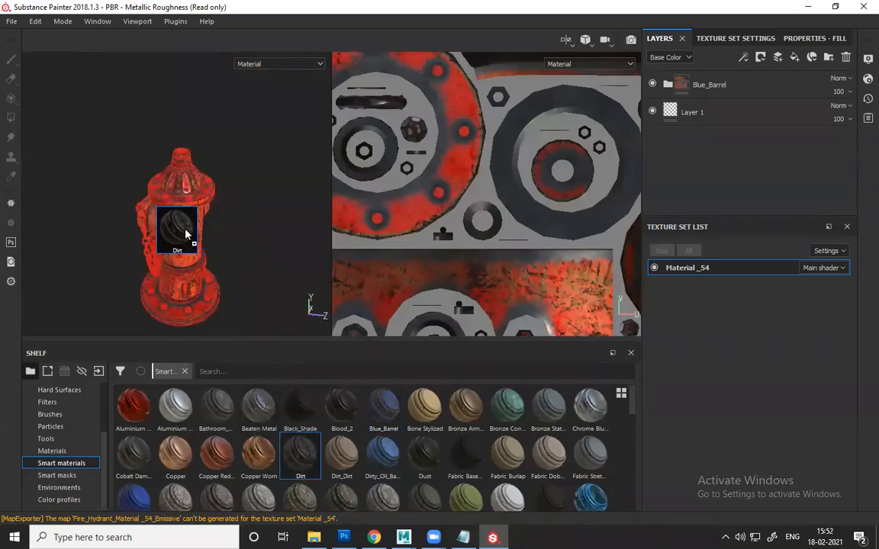
left_click_drag(185, 235, 151, 256)
scroll(172, 197, "down", 2)
scroll(192, 215, "up", 2)
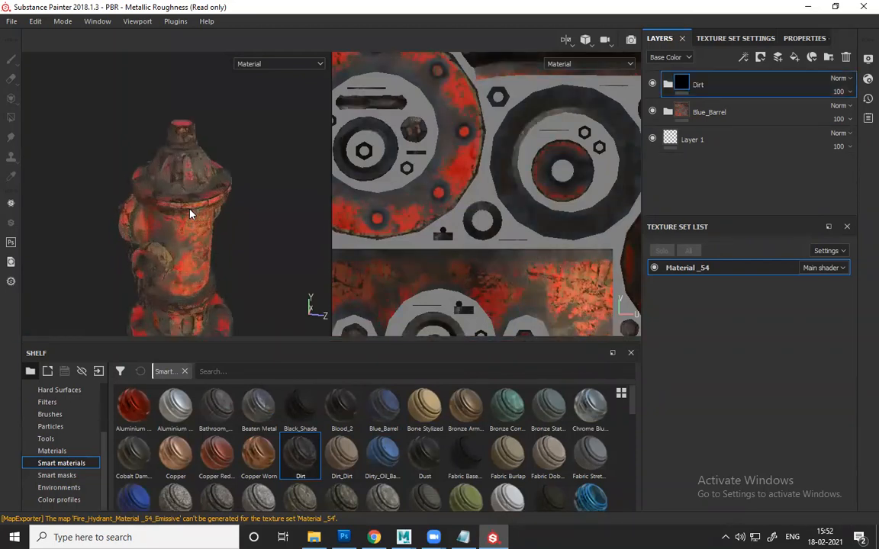
left_click_drag(194, 227, 244, 191, "alt")
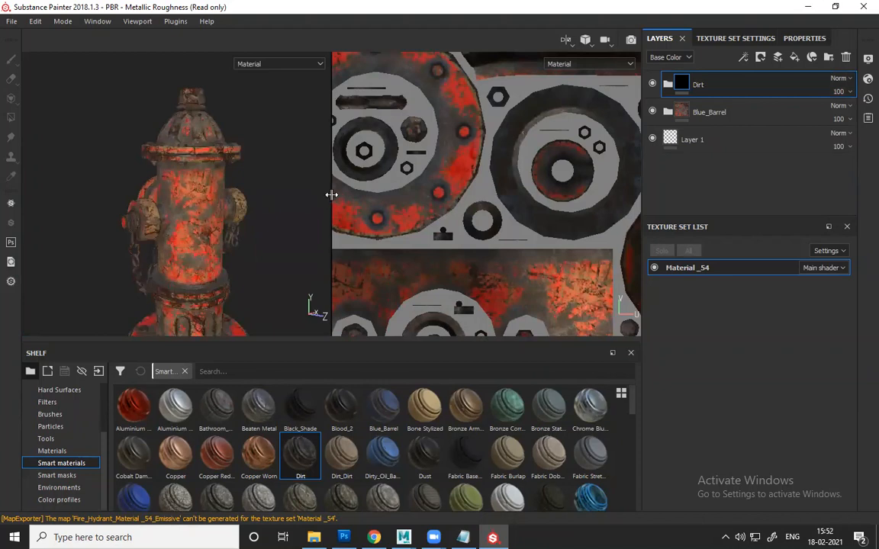
left_click_drag(332, 198, 445, 198)
scroll(259, 203, "down", 3)
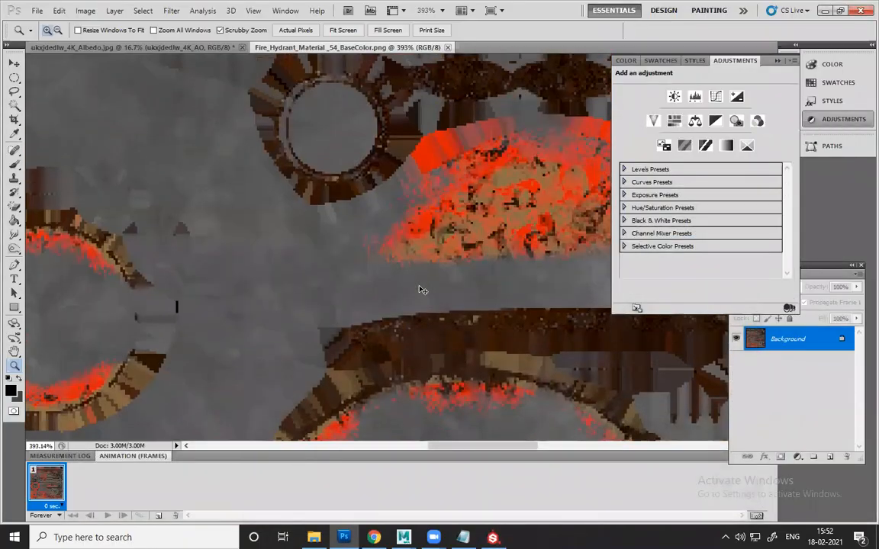
- Switch to Photoshop, look over the base color map once more, and close it
scroll(416, 286, "down", 1, "alt")
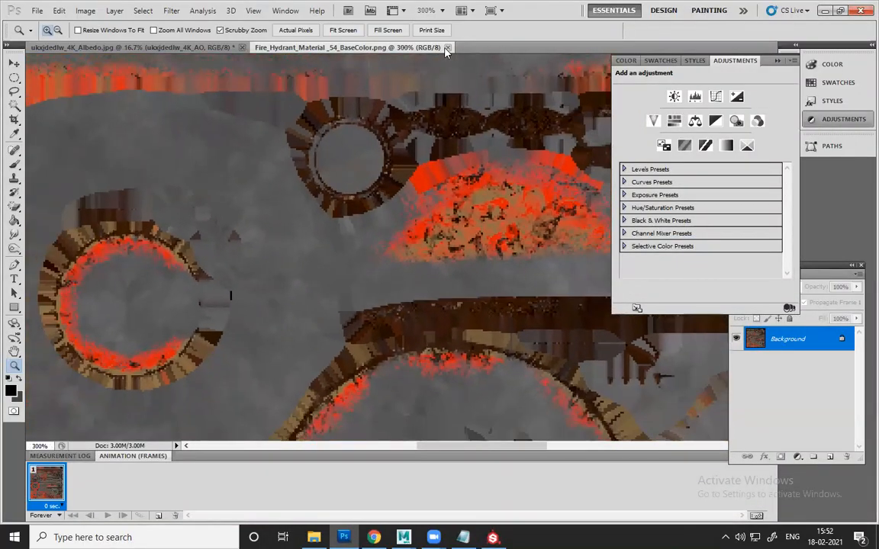
scroll(418, 227, "down", 1, "alt")
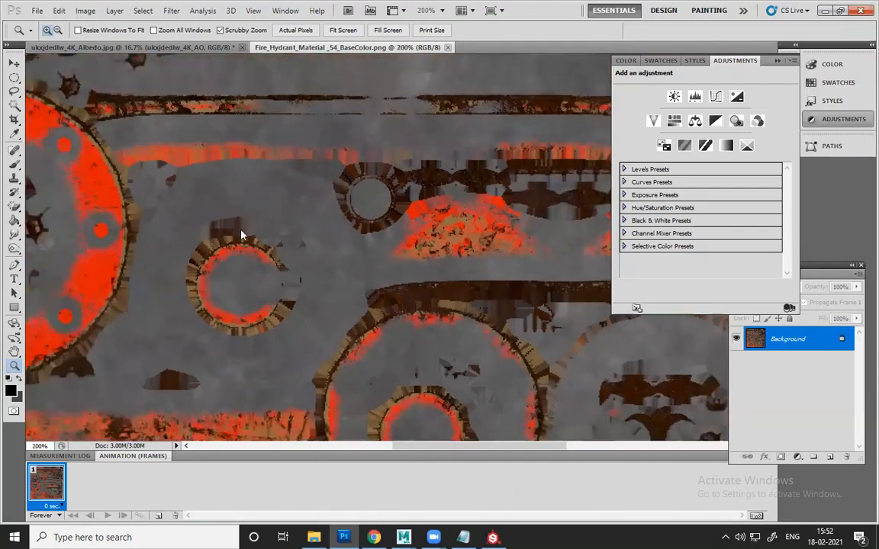
key("ctrl+minus")
key("ctrl+w")
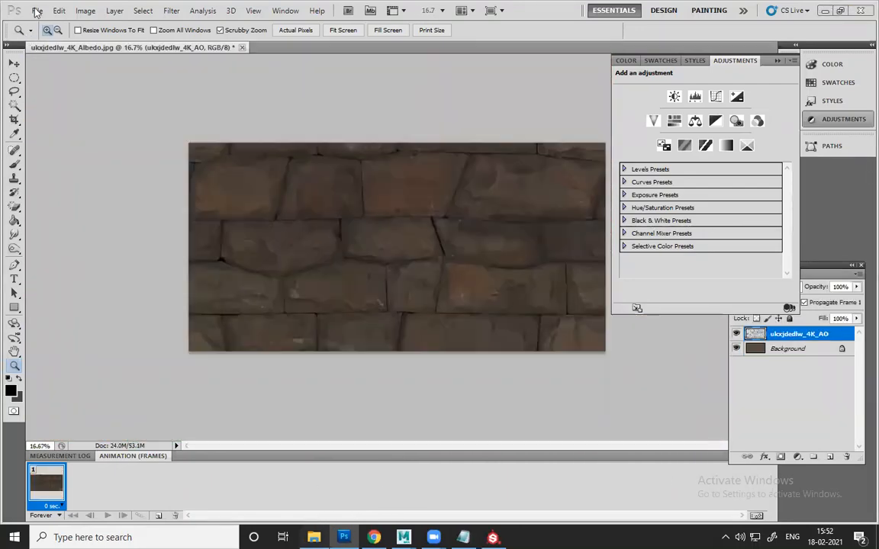
- Open Fire_Hydrant_Material _54_Height.png from the Texture2 folder and view it enlarged
left_click(36, 11)
left_click(43, 34)
left_click(348, 181)
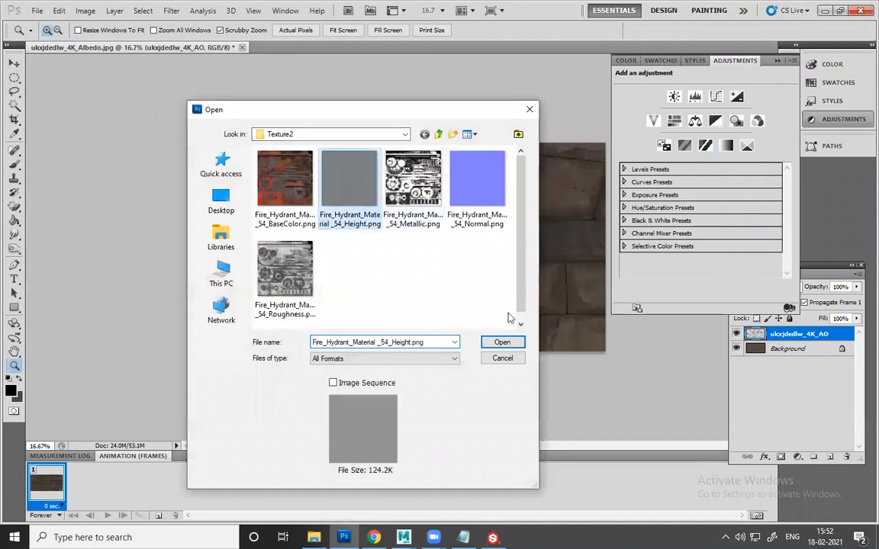
left_click(512, 341)
left_click_drag(389, 249, 597, 328)
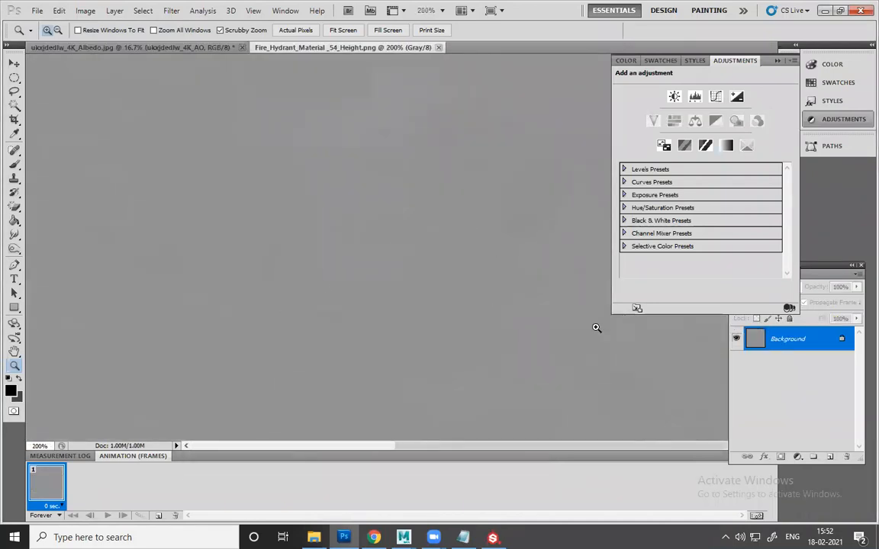
- Try a Curves adjustment layer on the height map with a curve point at input 15, output 40, and undo the curve change
left_click(797, 456)
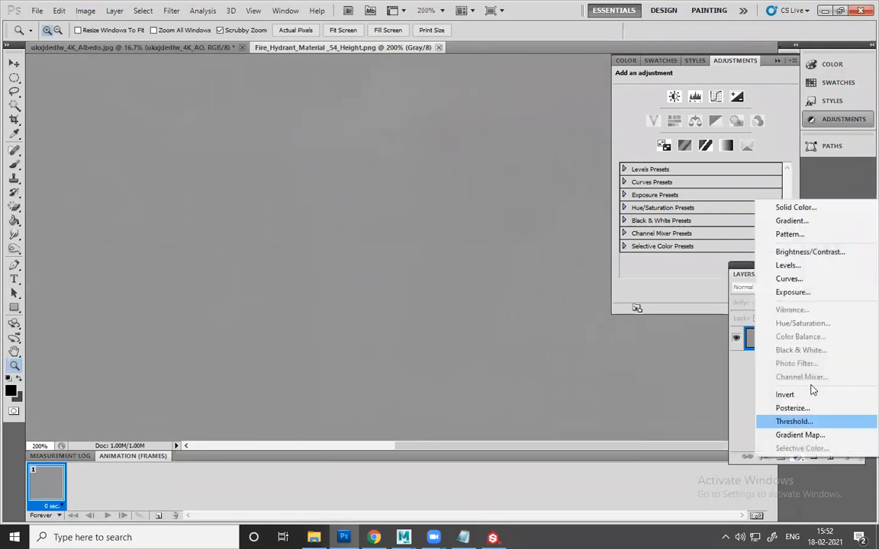
left_click(794, 292)
key("ctrl+z")
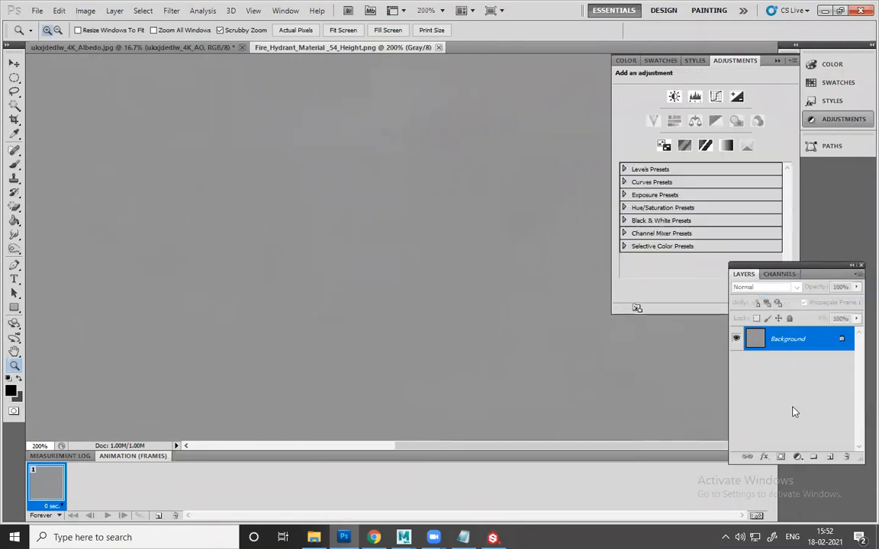
left_click(797, 456)
left_click(746, 278)
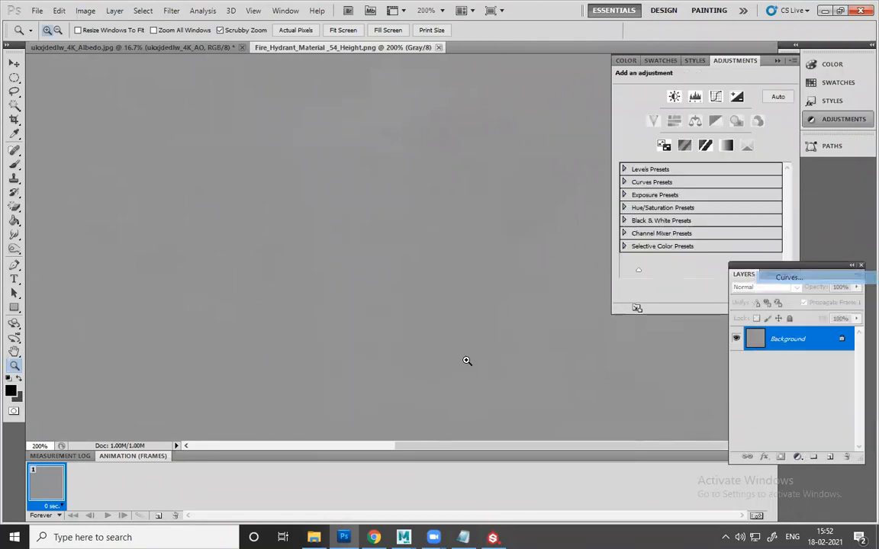
scroll(448, 369, "down", 3, "alt")
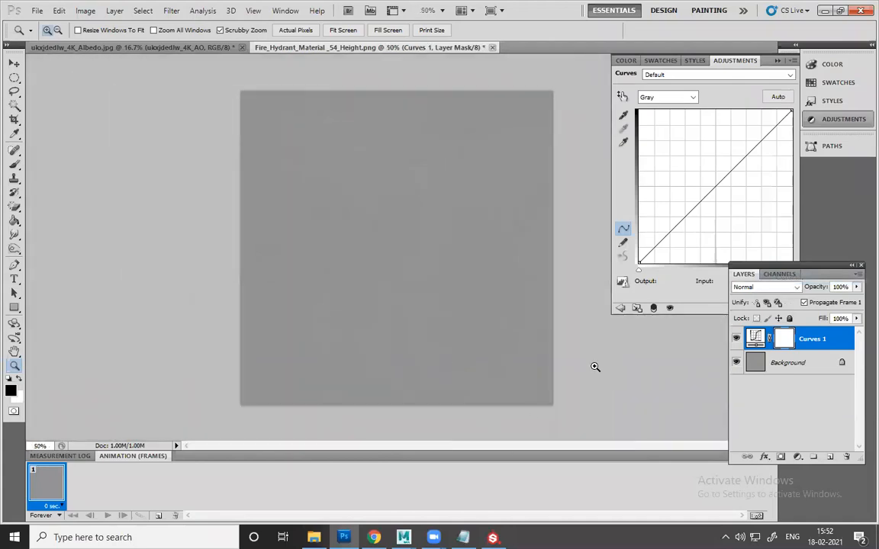
left_click_drag(682, 222, 662, 202)
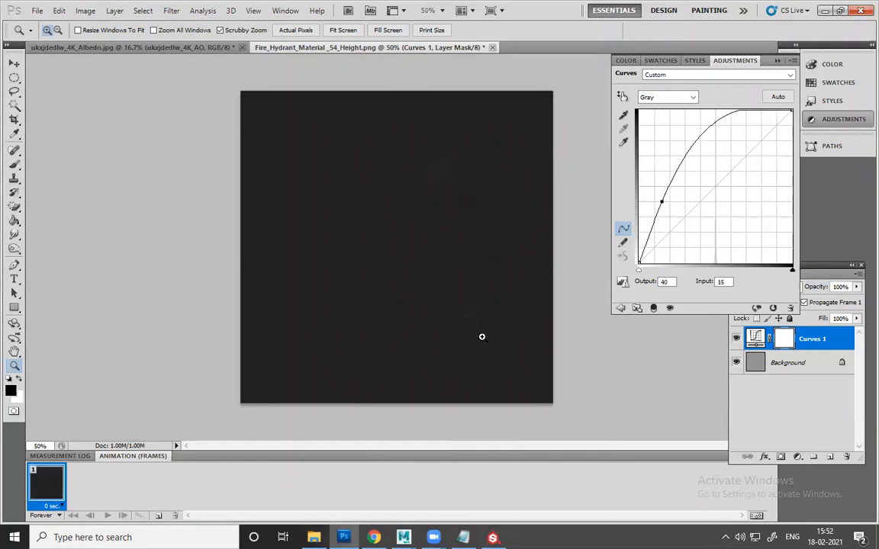
mouse_move(482, 336)
left_mouse_down()
mouse_move(535, 387)
mouse_move(631, 430)
mouse_move(492, 345)
left_mouse_up()
key("ctrl+z")
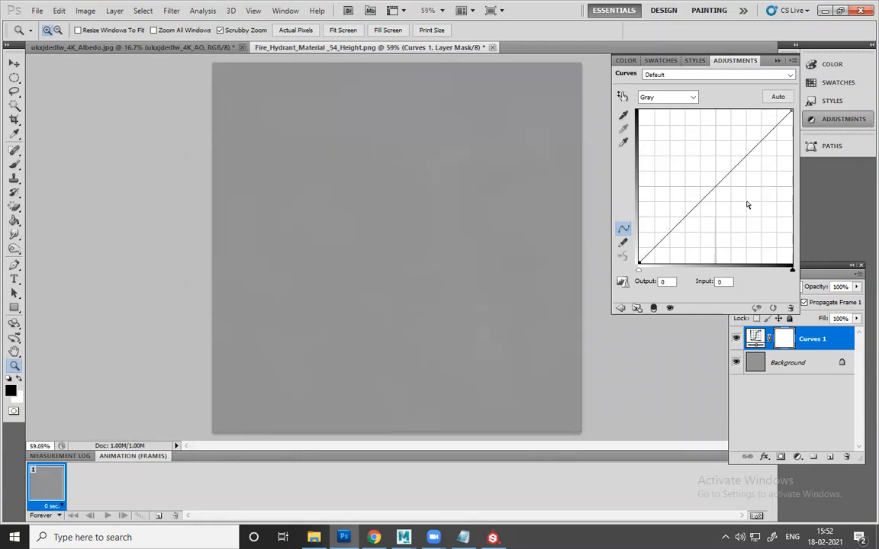
- Close the height map without saving and open Fire_Hydrant_Material _54_Metallic.png from the Texture2 folder
left_click(492, 48)
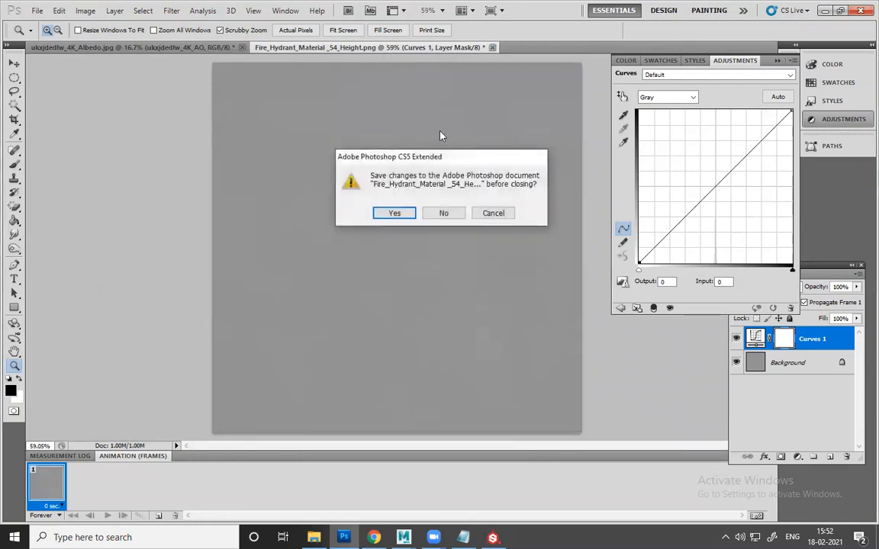
left_click(449, 213)
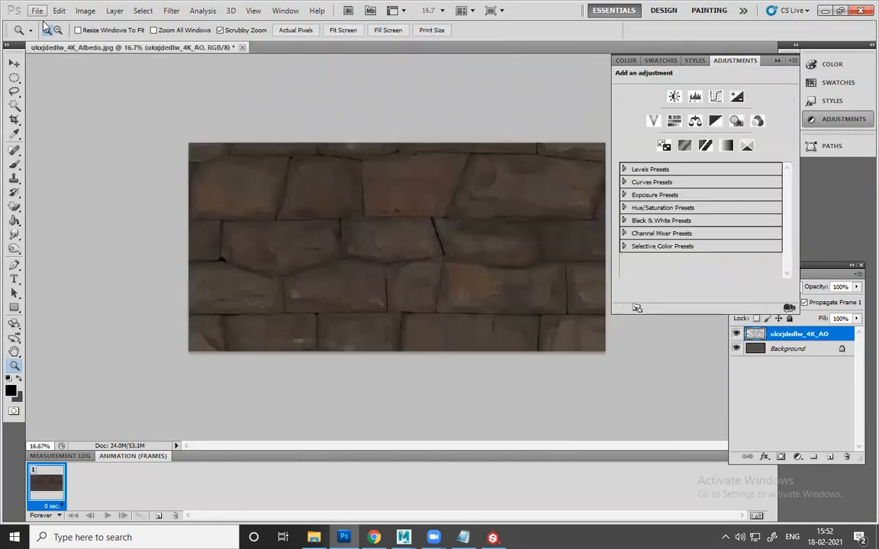
left_click(36, 10)
left_click(48, 36)
left_click(412, 183)
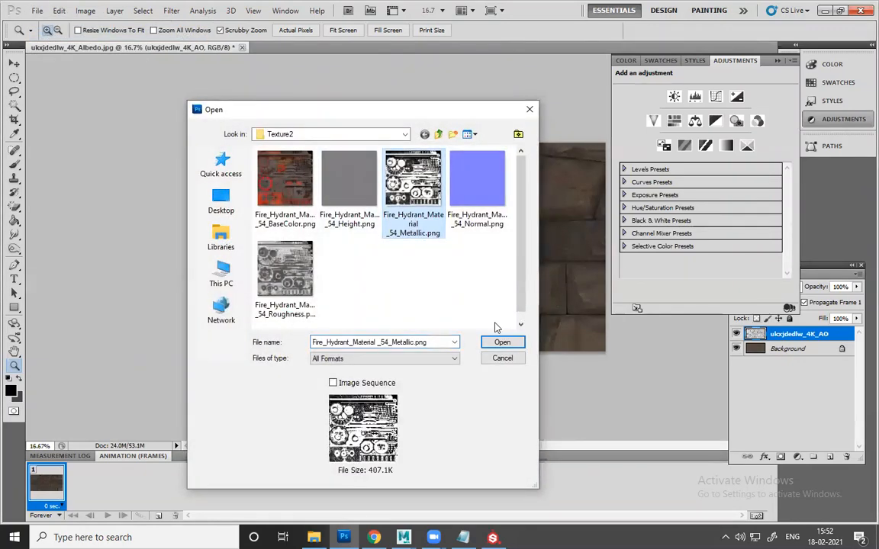
left_click(503, 342)
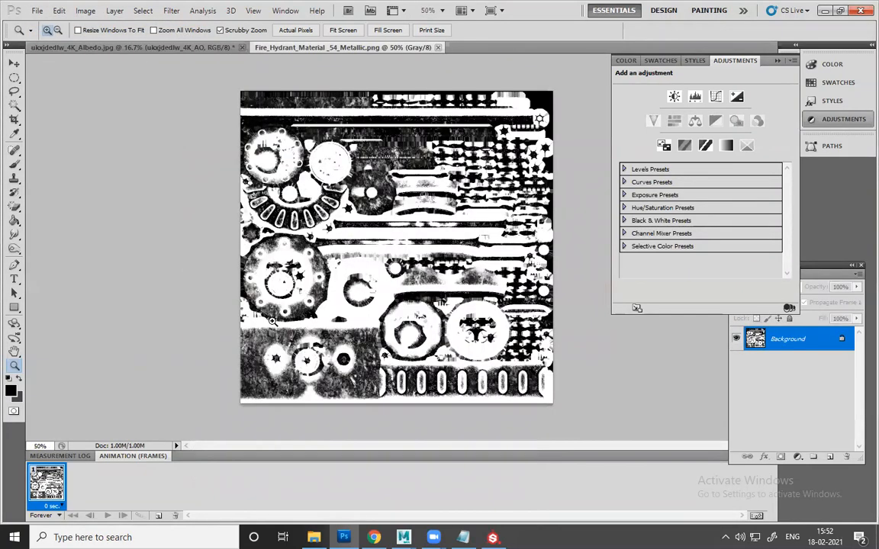
- Examine the padding around the metallic map's islands closely and compare it with the hydrant model in Substance Painter
left_click_drag(305, 374, 319, 163)
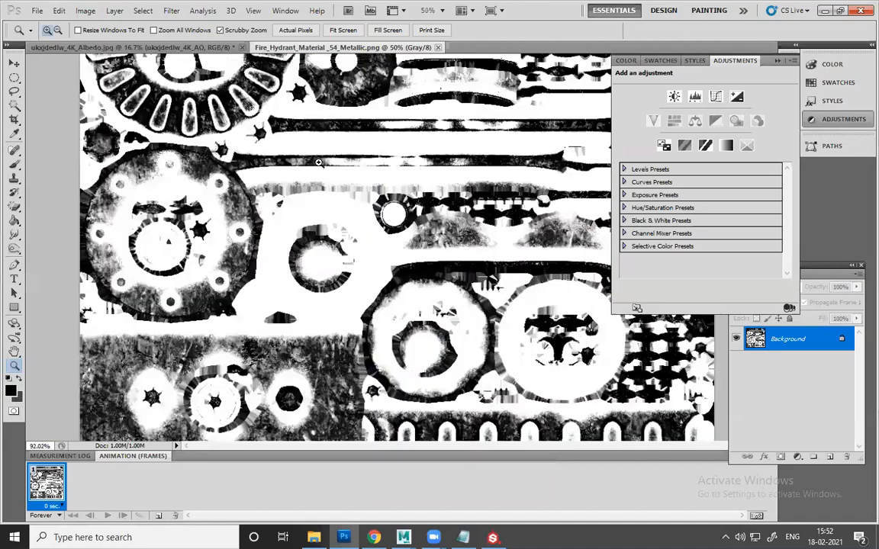
scroll(319, 162, "up", 4)
scroll(325, 216, "up", 4)
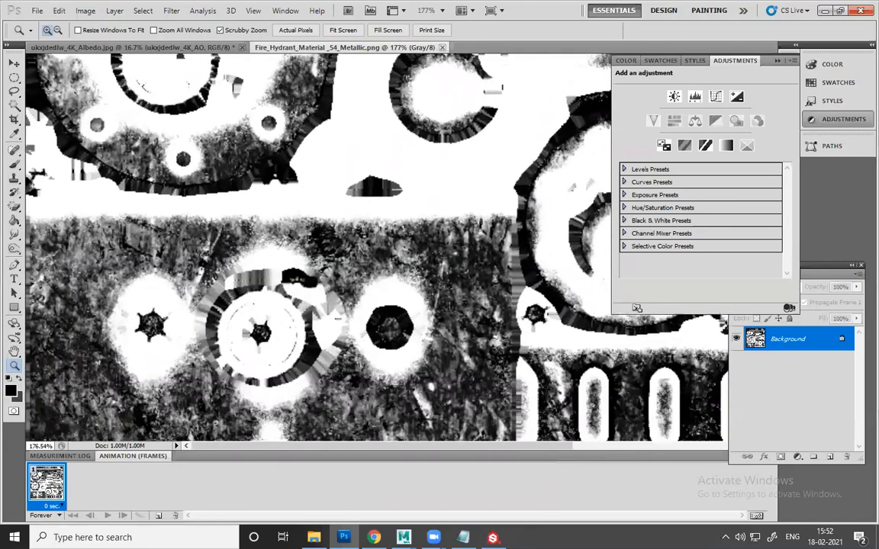
scroll(241, 208, "down", 1)
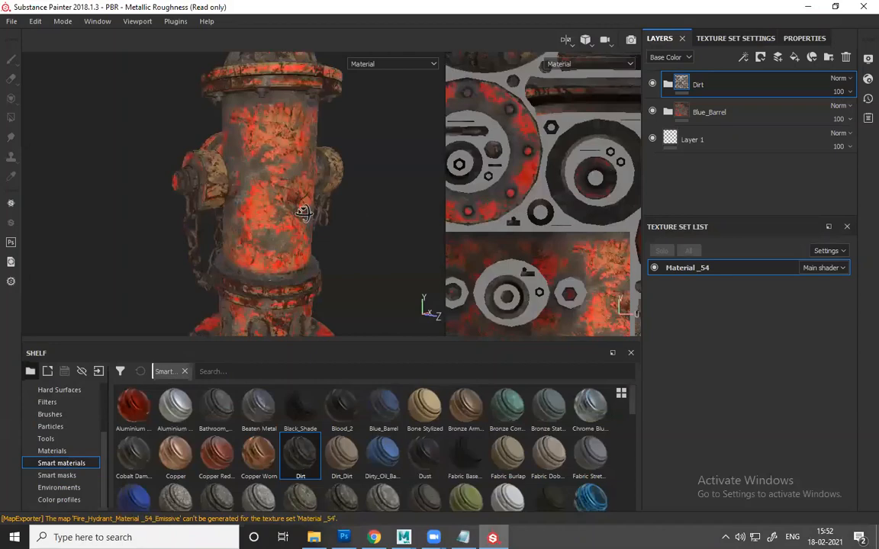
mouse_move(305, 210)
left_mouse_down("alt")
mouse_move(251, 245)
mouse_move(558, 96)
mouse_move(792, 13)
mouse_move(653, 45)
left_mouse_up("alt")
middle_click_drag(384, 317, 390, 267, "alt")
right_click_drag(391, 267, 272, 207, "alt")
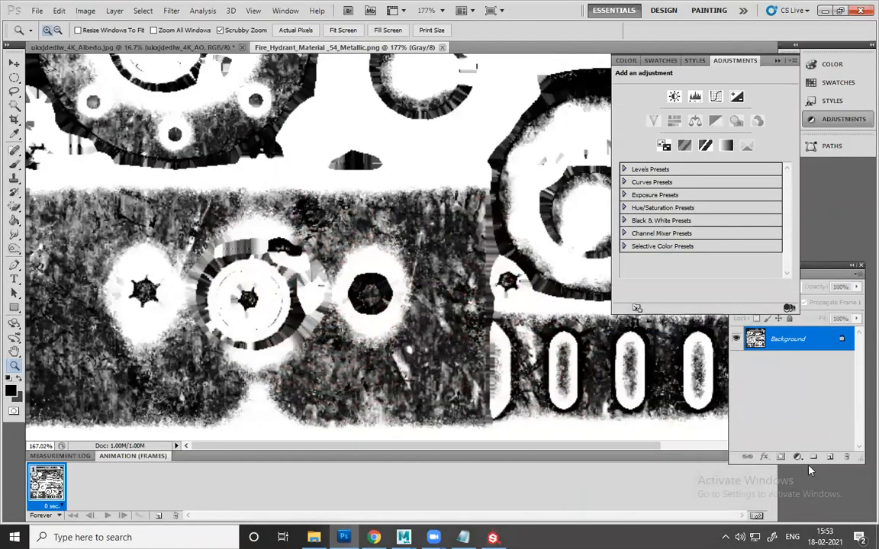
- Return to Photoshop and add a Curves adjustment layer above the metallic map
scroll(810, 471, "down", 10, "alt")
scroll(786, 457, "up", 1, "alt")
left_click(797, 457)
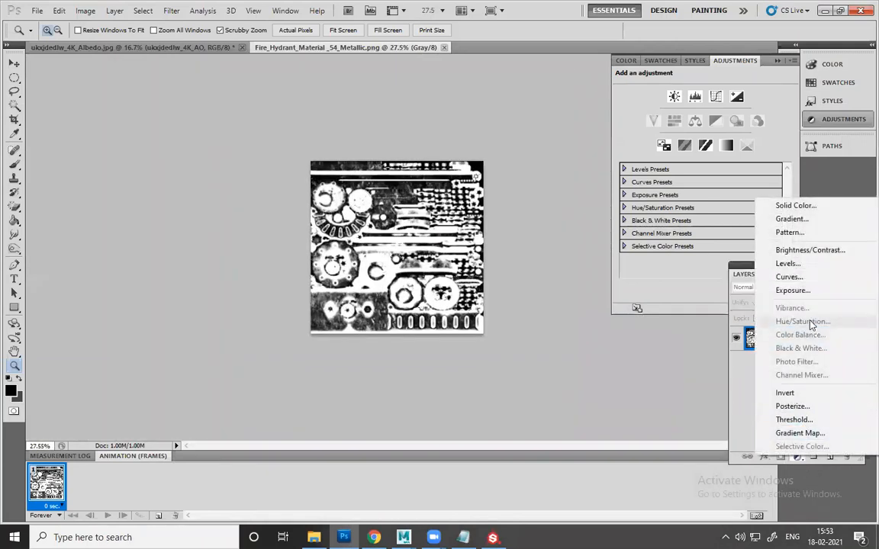
left_click(788, 277)
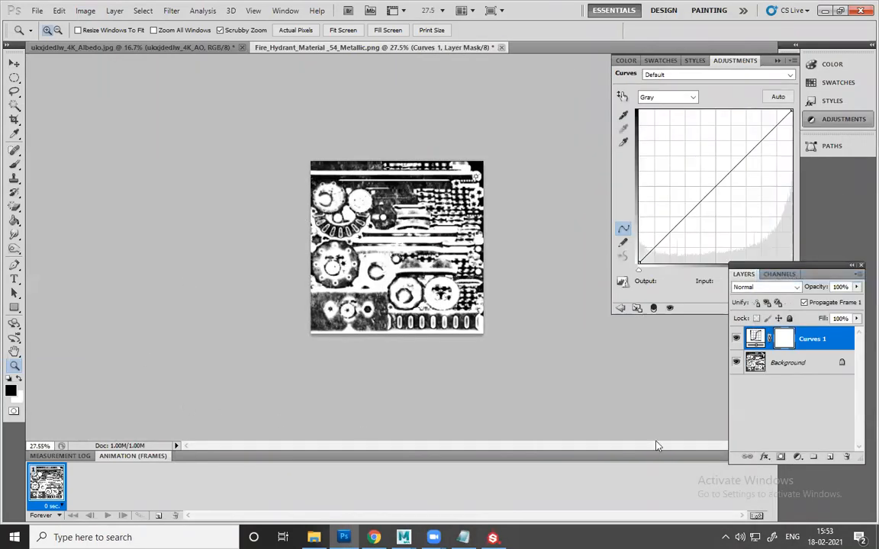
- Try a steep curve on the metallic map with a point at input 4, output 63, and undo it after inspecting the islands
left_click_drag(690, 212, 644, 166)
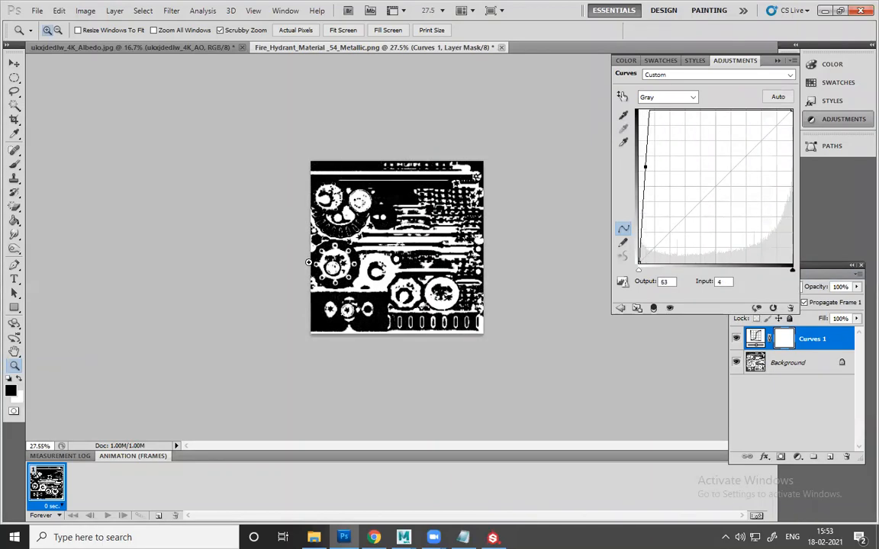
scroll(374, 294, "up", 3, "alt")
left_click_drag(374, 294, 318, 167)
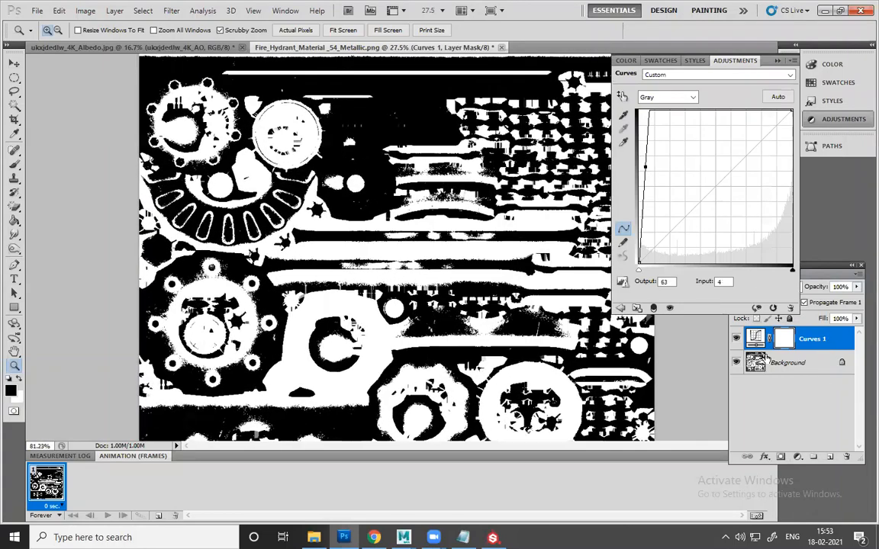
scroll(153, 222, "down", 1)
key("ctrl+z")
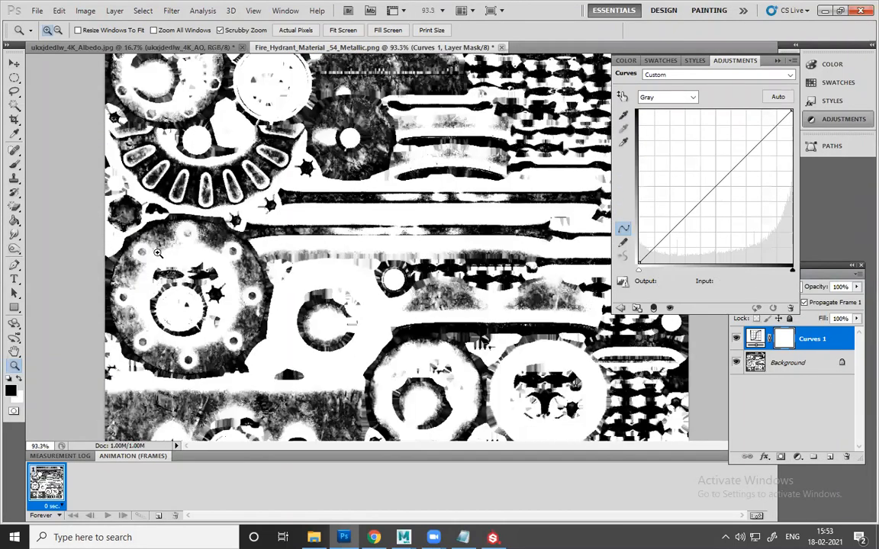
- Examine the dilated borders around the round flange island and the small star-shaped islands in the metallic map
scroll(183, 232, "up", 5, "alt")
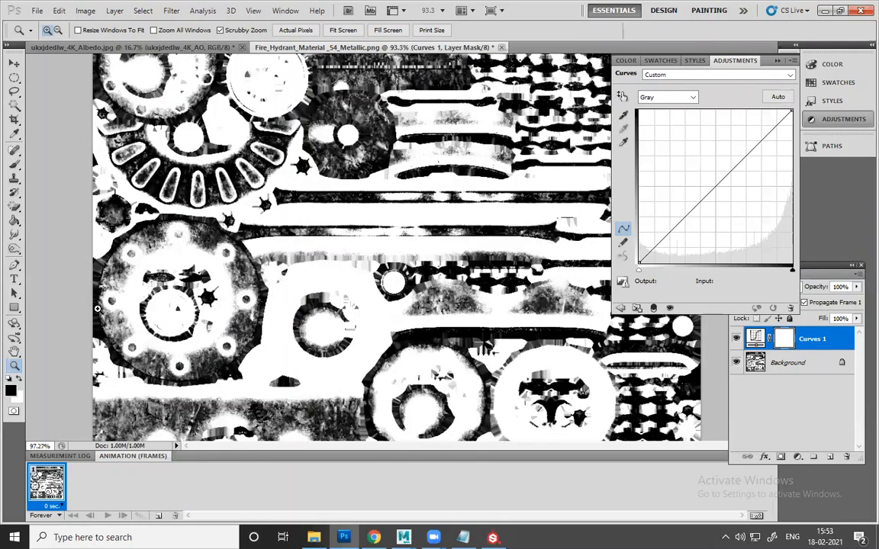
scroll(388, 319, "up", 8, "alt")
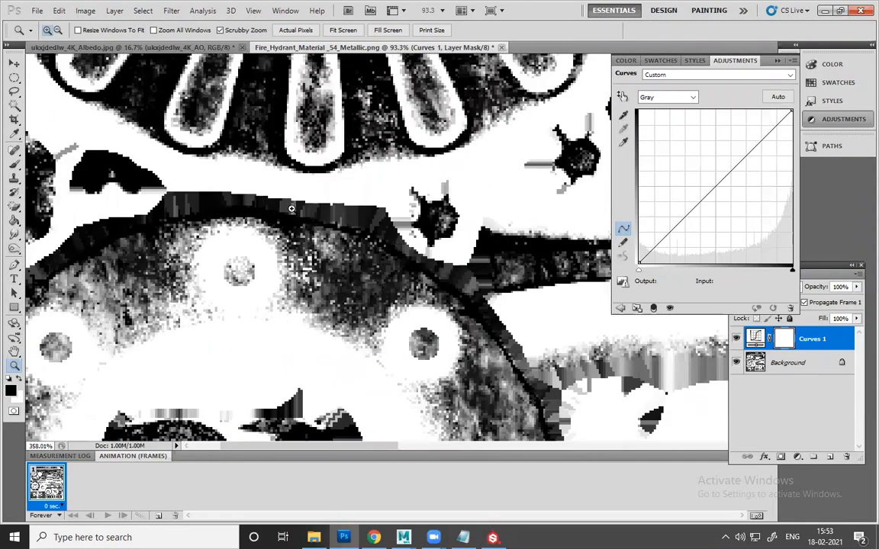
scroll(320, 199, "down", 3, "alt")
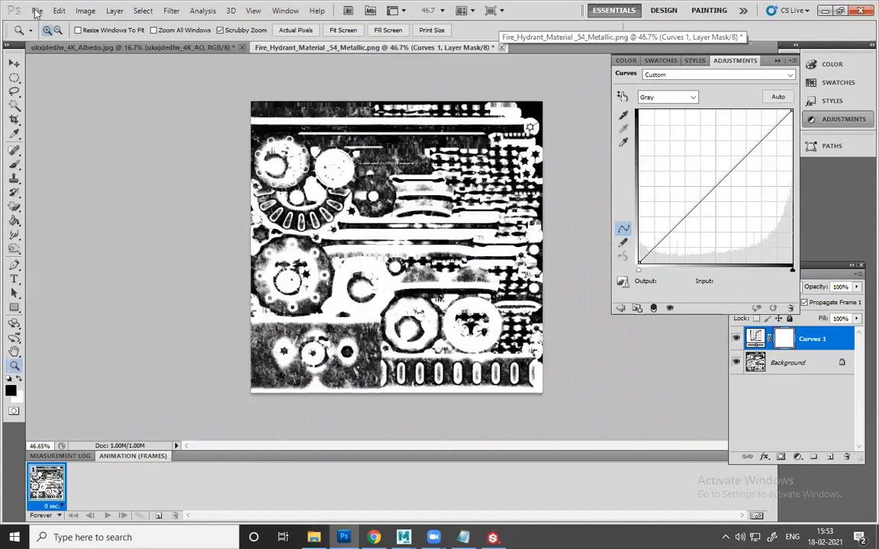
- Open the roughness map Fire_Hydrant_Material _54_Roughness.png from the Texture2 folder
left_click(37, 11)
left_click(38, 35)
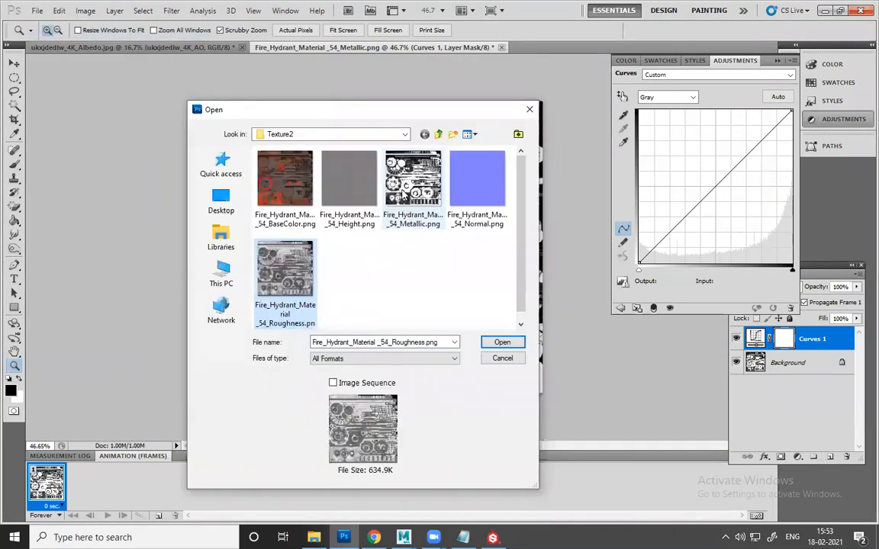
double_click(246, 256)
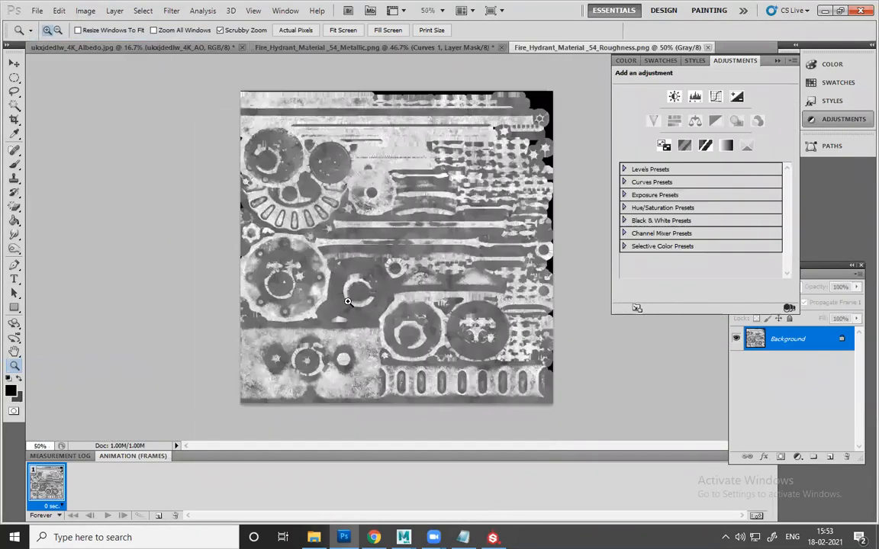
- Examine the padding around the flange, star-shaped and slotted islands in the roughness map up close and in full view
left_click_drag(348, 301, 393, 311)
left_click_drag(193, 297, 266, 244)
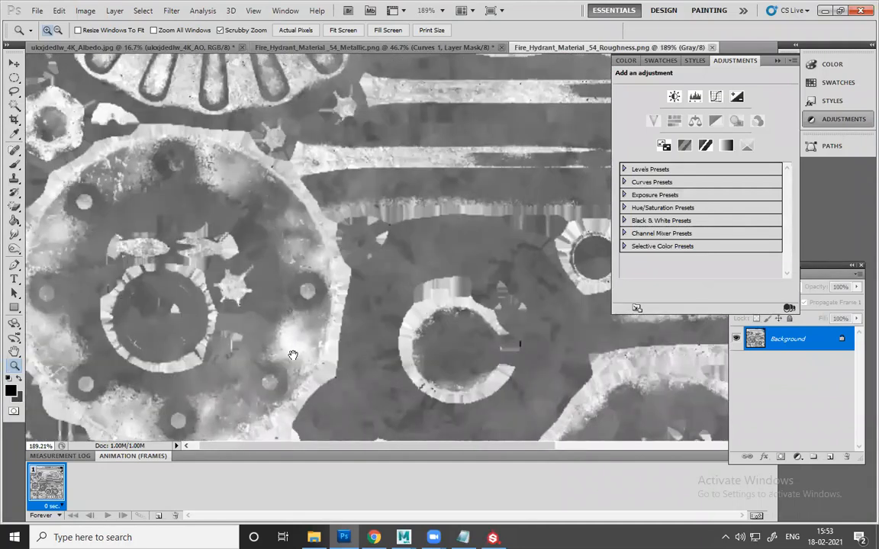
left_click_drag(293, 355, 285, 371)
left_click_drag(171, 250, 172, 255)
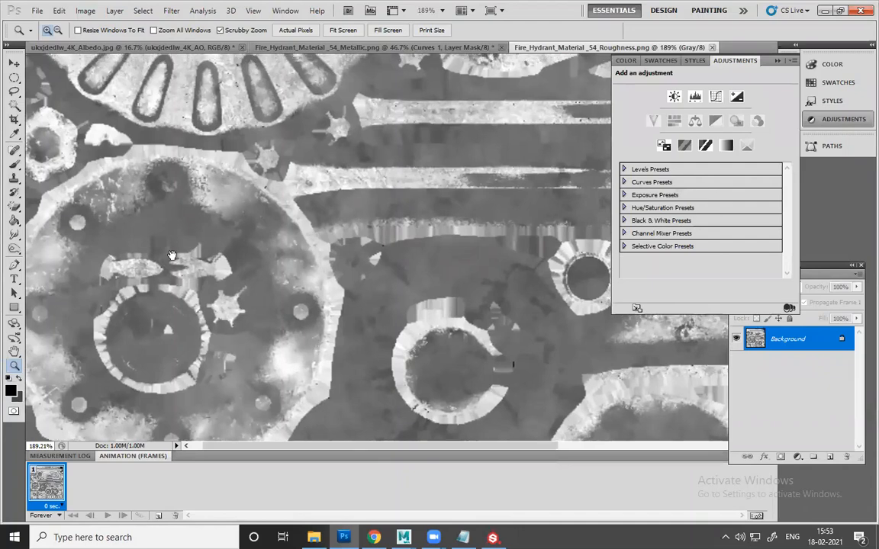
scroll(171, 254, "up", 3)
scroll(191, 160, "up", 3)
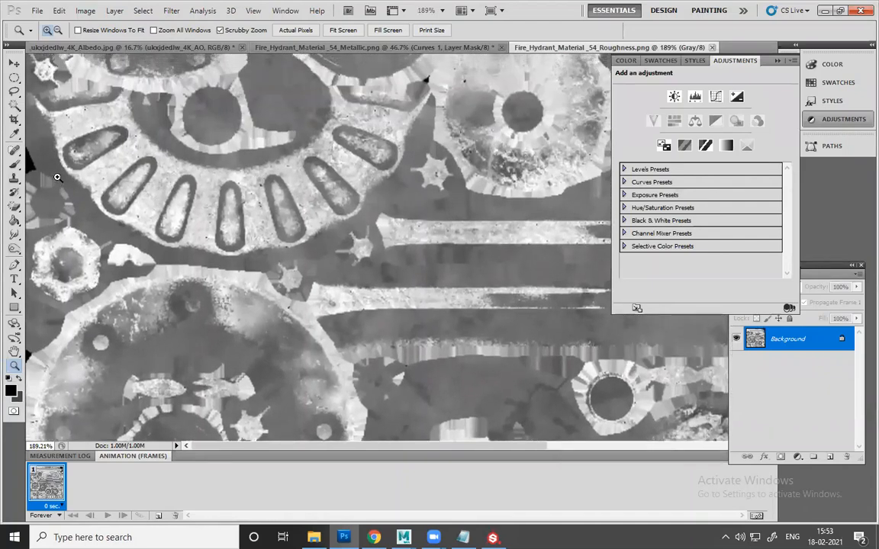
scroll(57, 177, "up", 1)
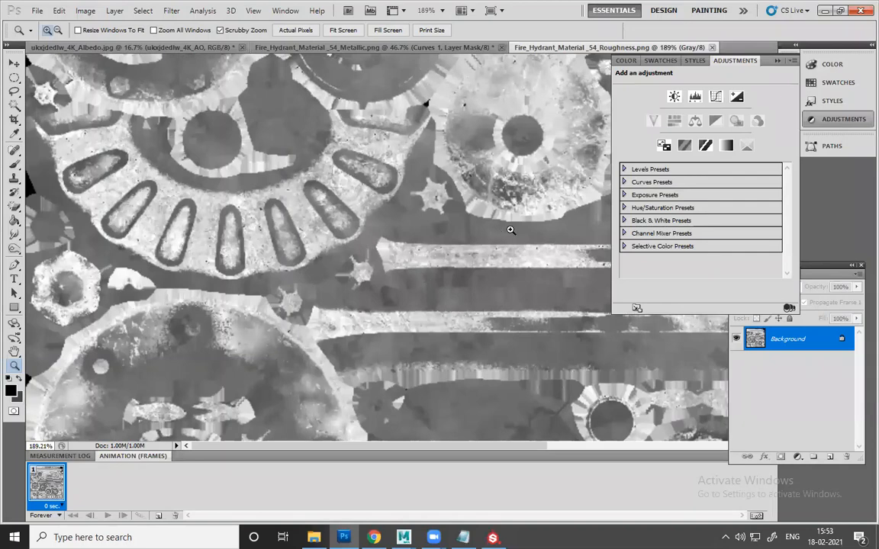
scroll(510, 229, "down", 1, "alt")
scroll(511, 230, "down", 10, "alt")
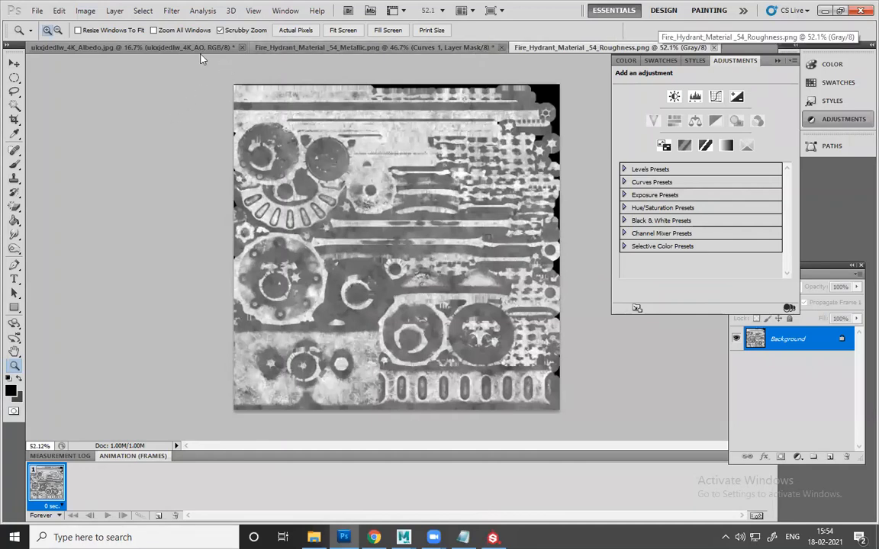
- Close the metallic map document and leave the roughness map open
left_click(414, 49)
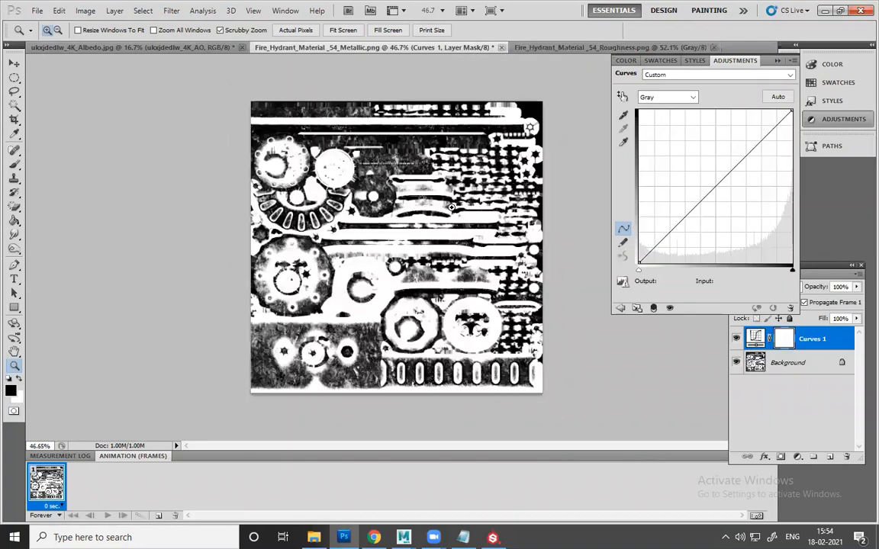
key("ctrl+w")
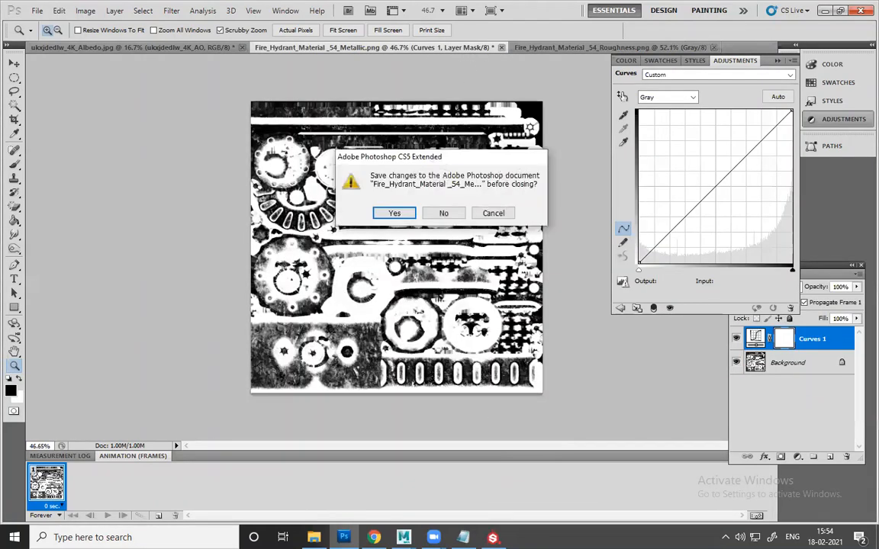
key("Return")
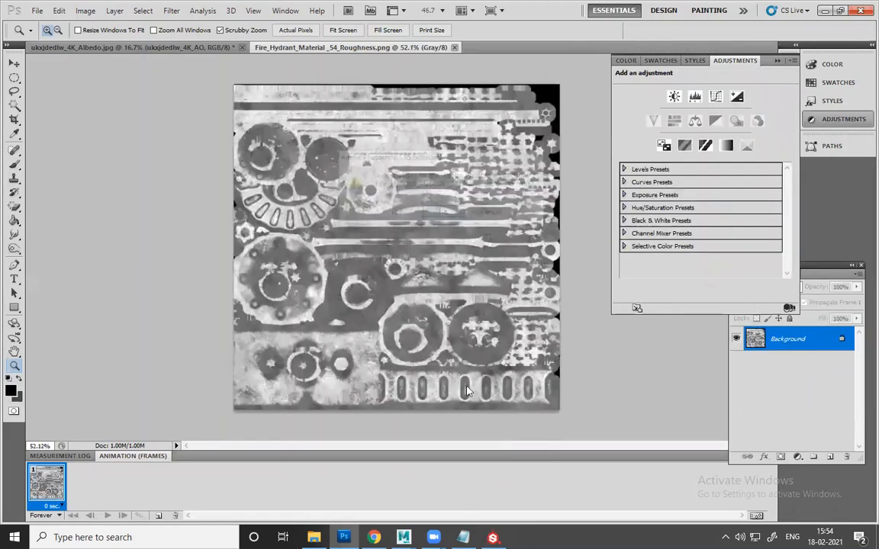
- Switch to Substance Painter and close it together with the fire hydrant project
left_click(433, 537)
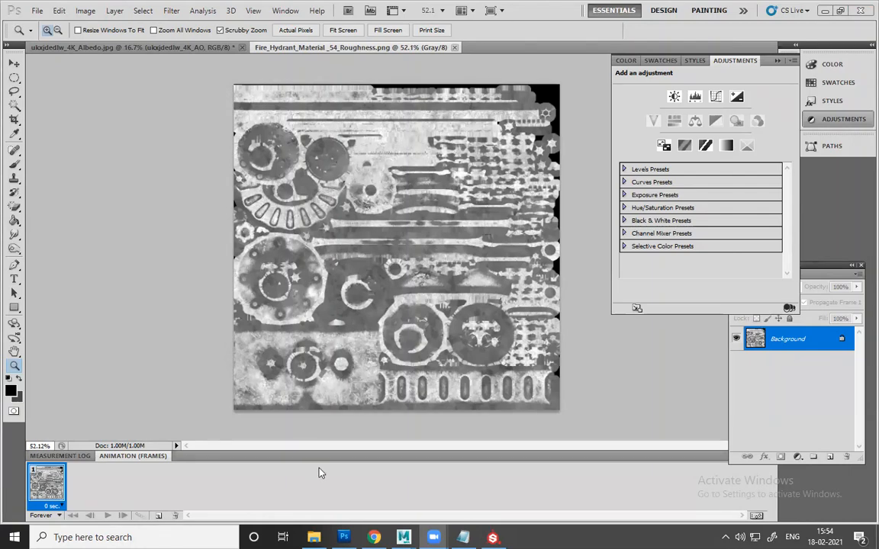
left_click(493, 537)
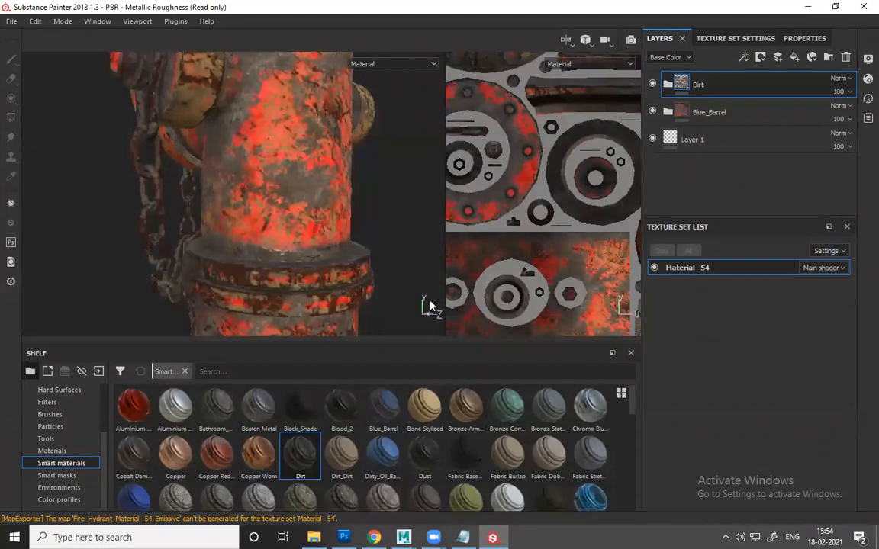
left_click(377, 277)
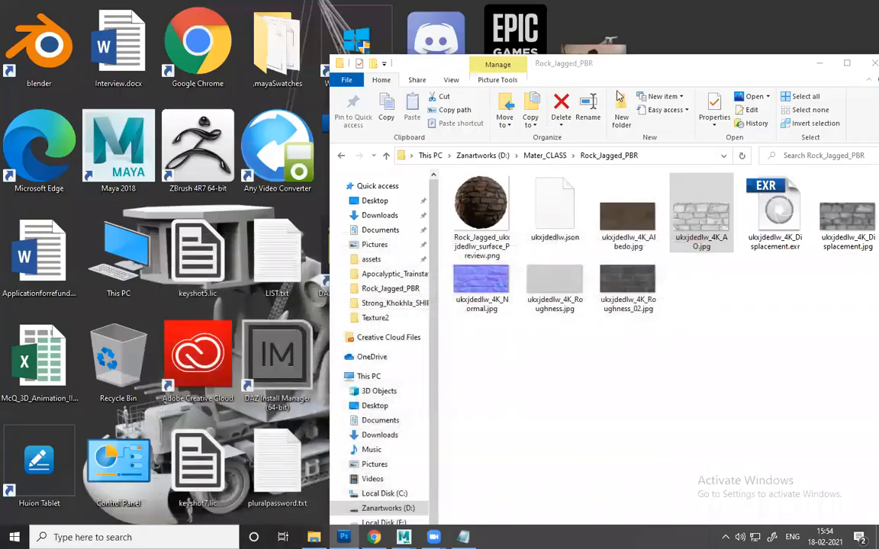
- Close the Rock_Jagged_PBR folder window and refresh the desktop
left_click_drag(641, 64, 384, 92)
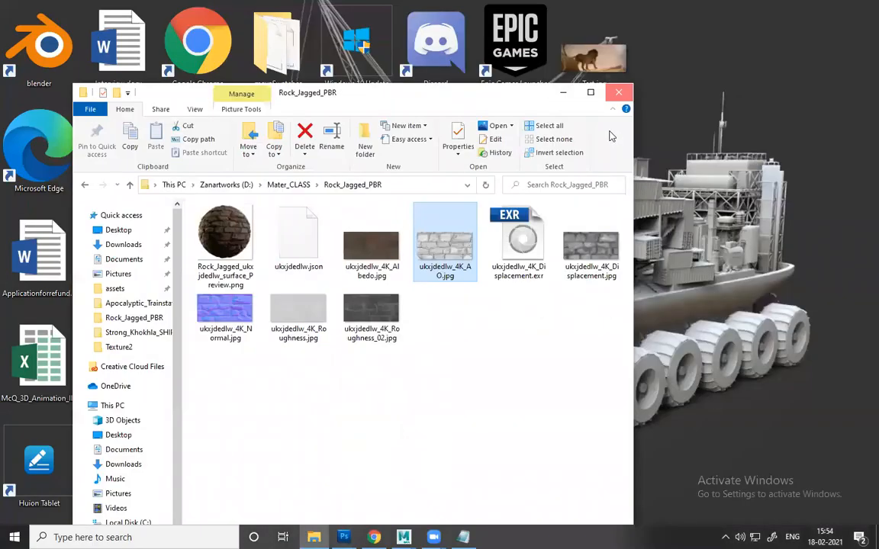
left_click(618, 92)
right_click(558, 94)
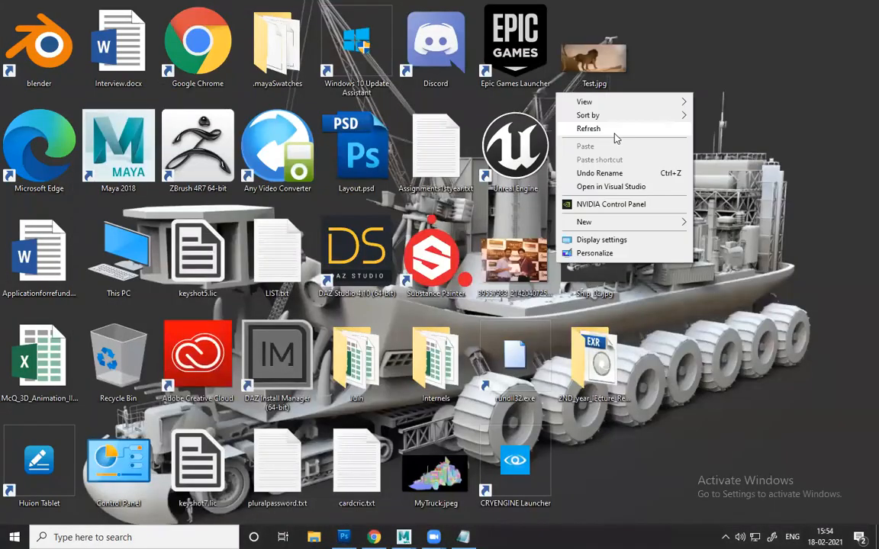
- Launch Substance Painter again from the desktop
left_click(451, 252)
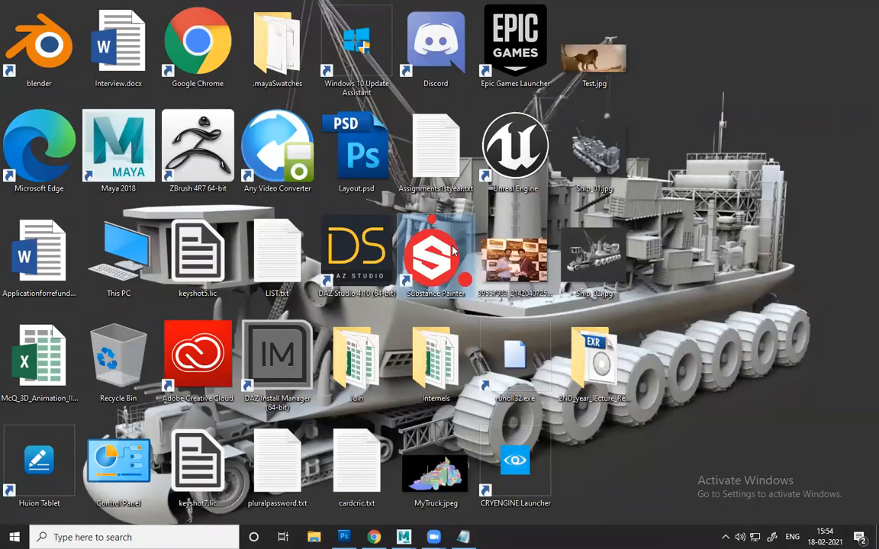
right_click(450, 245)
key("Escape")
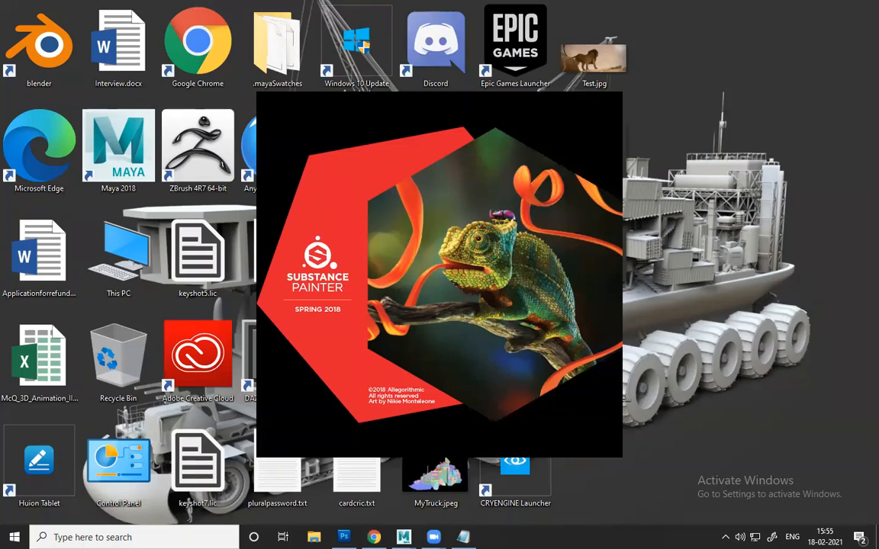
- Bring up the untitled Notepad notes, move the window aside and start closing it
left_click(464, 537)
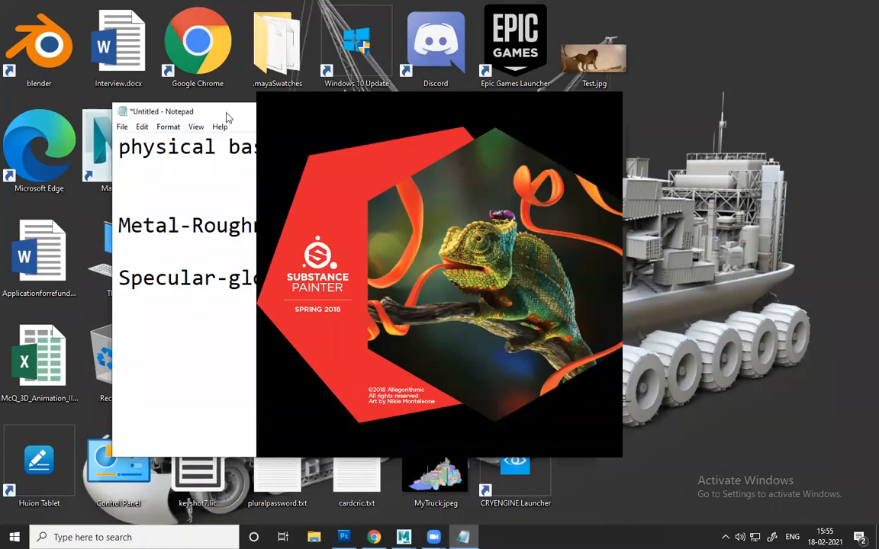
left_click_drag(226, 117, 1, 305)
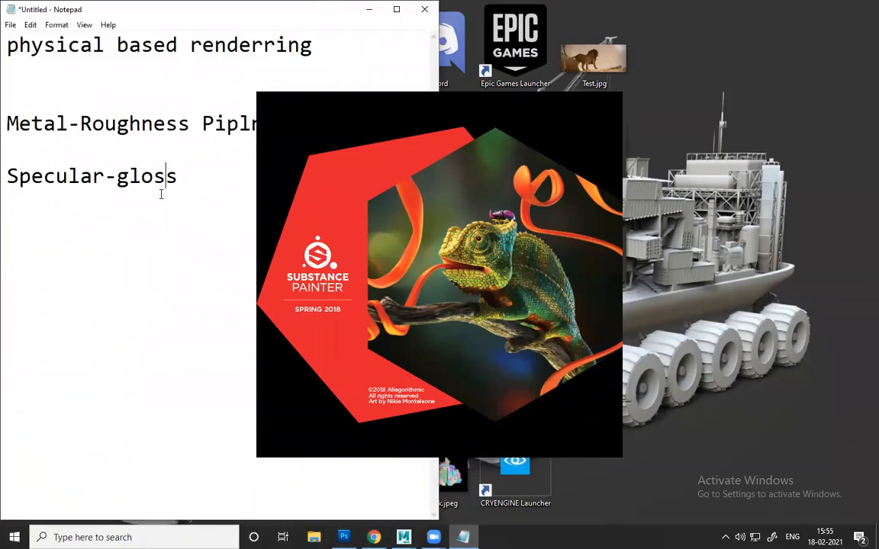
left_click_drag(341, 25, 165, 81)
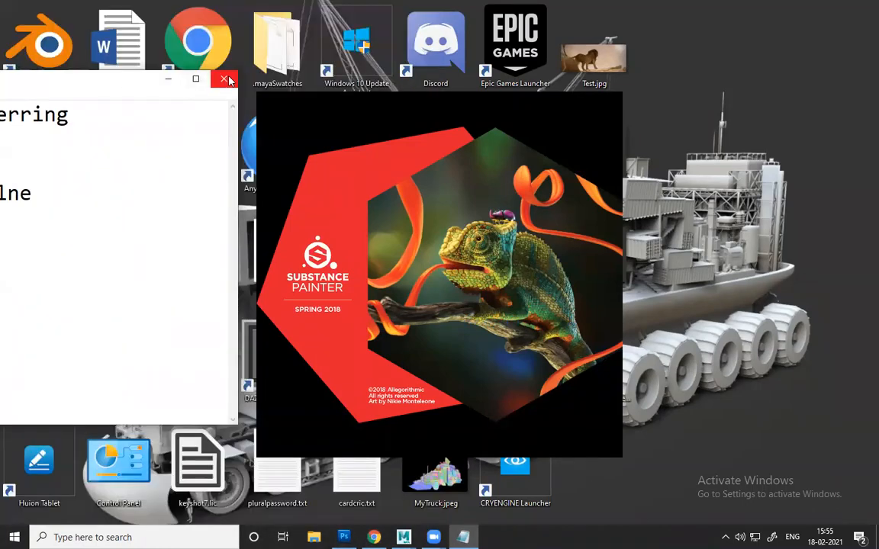
left_click(230, 79)
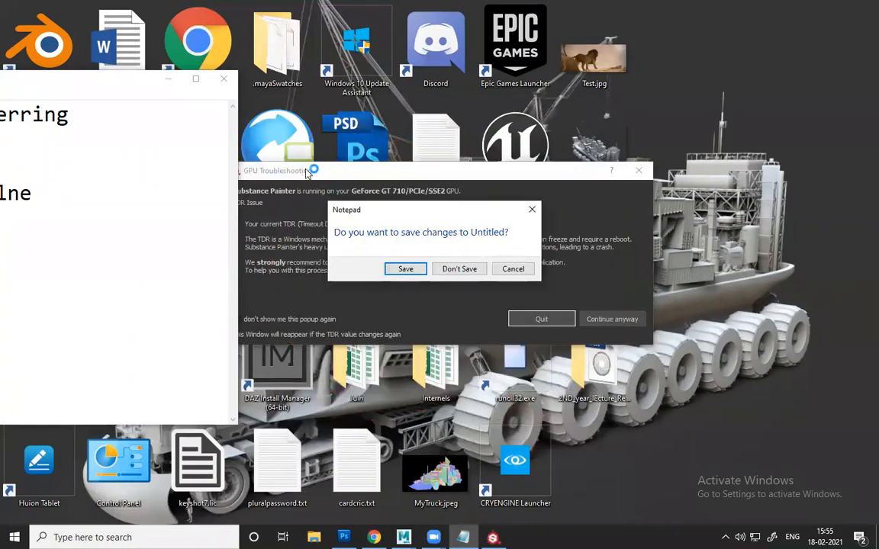
- Continue past Substance Painter's GPU troubleshooting warning and discard the unsaved Notepad notes
left_click(287, 175)
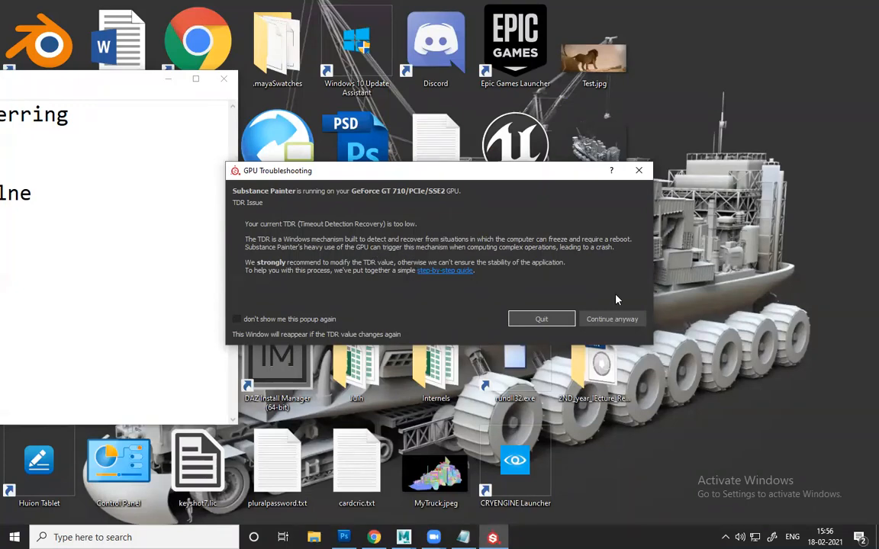
left_click(613, 319)
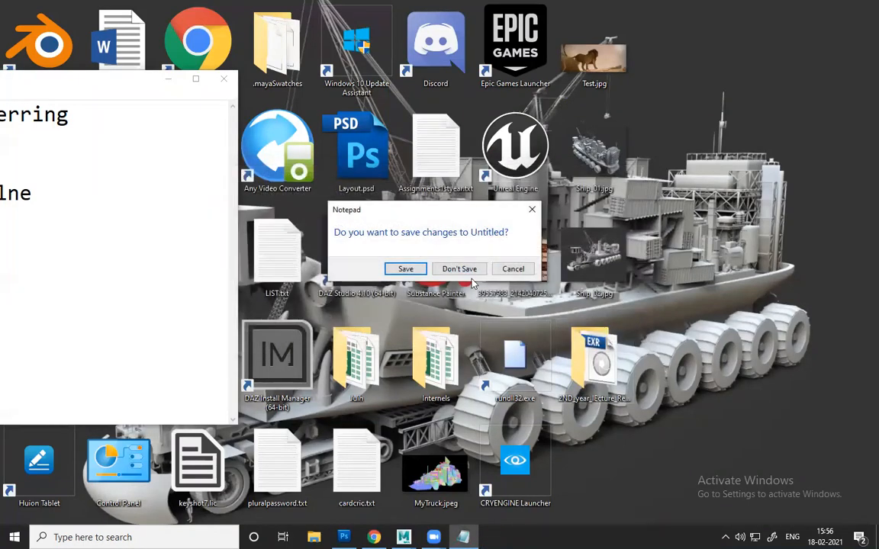
left_click(462, 270)
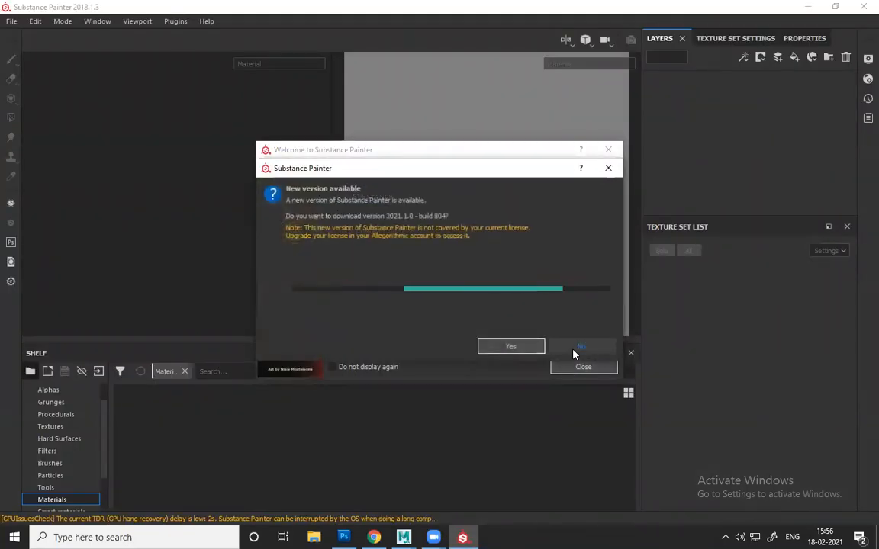
- Decline the download of Substance Painter version 2021.1.0 and close the welcome window
left_click(574, 349)
left_click(574, 367)
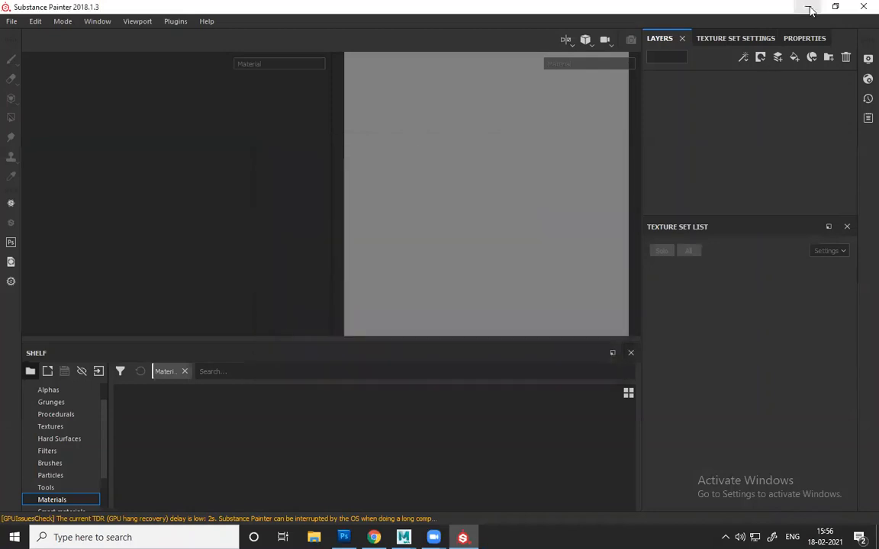